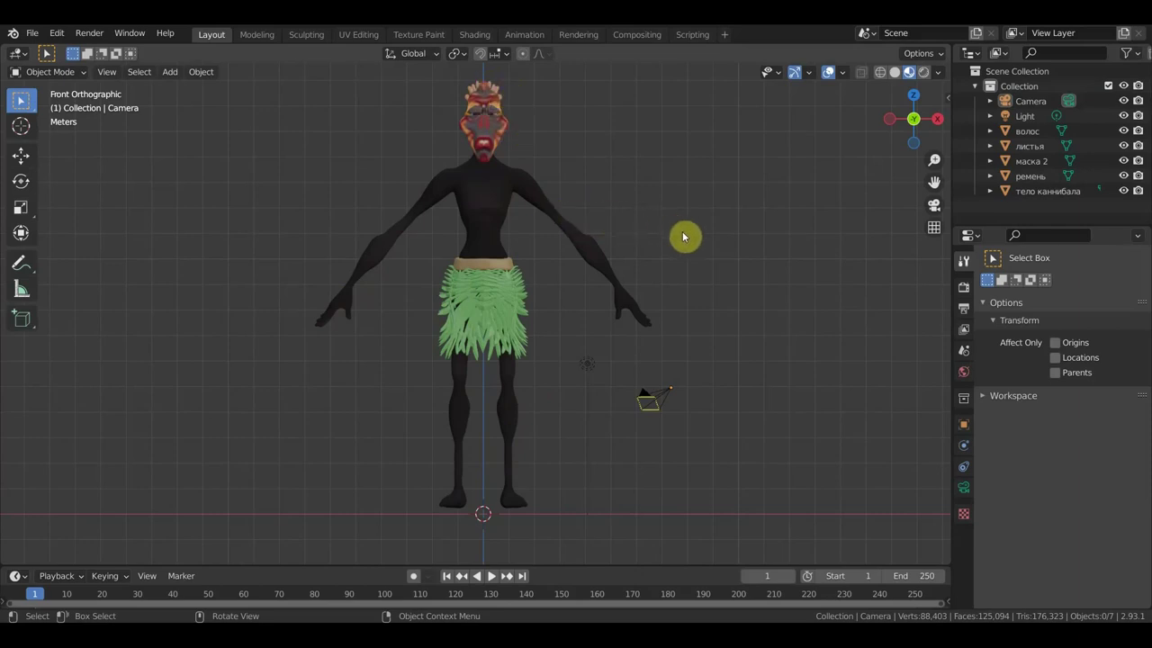
Delete the face mask and the hair from the character
middle_click_drag(700, 244, 683, 278)
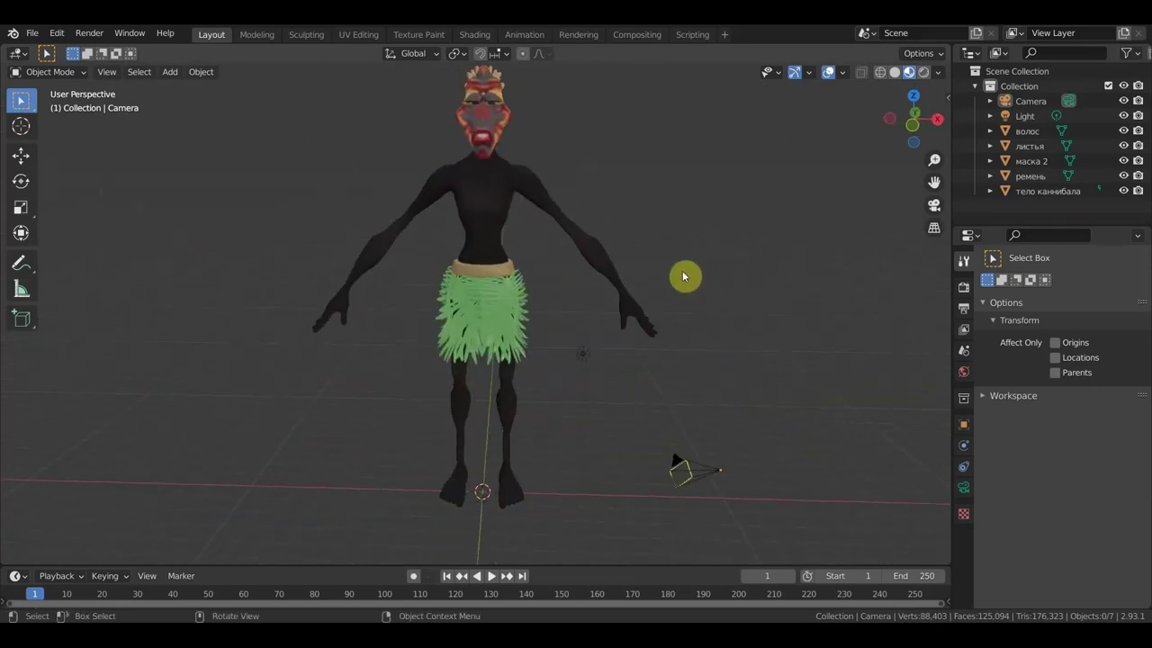
key("KP_1")
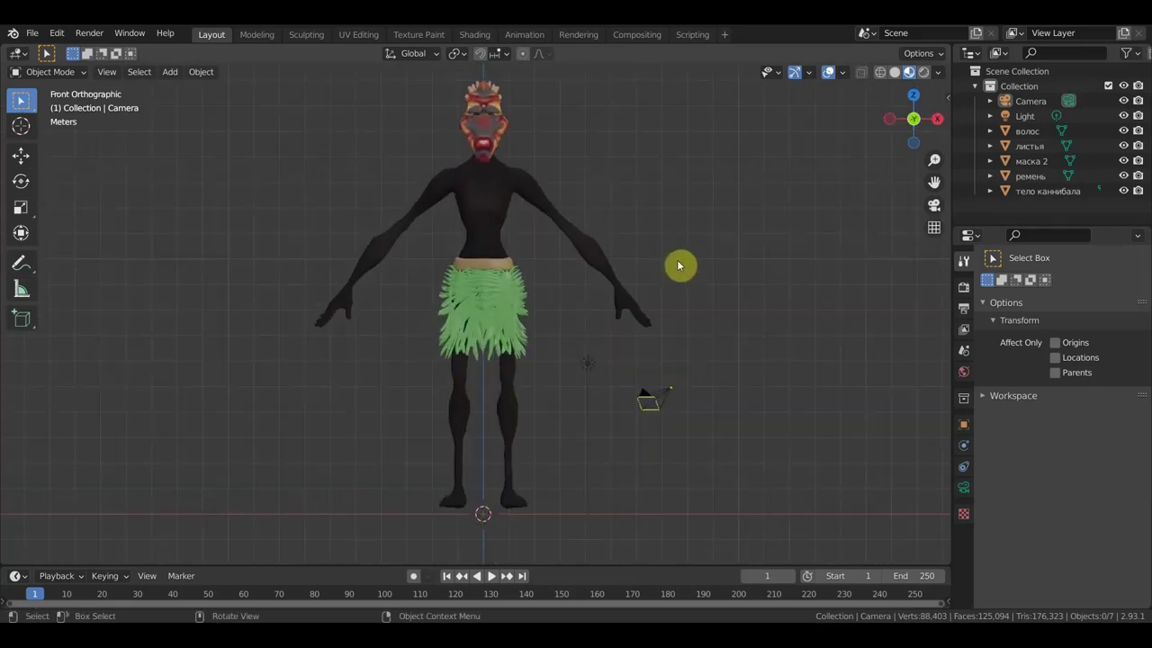
left_click(495, 135)
key("Delete")
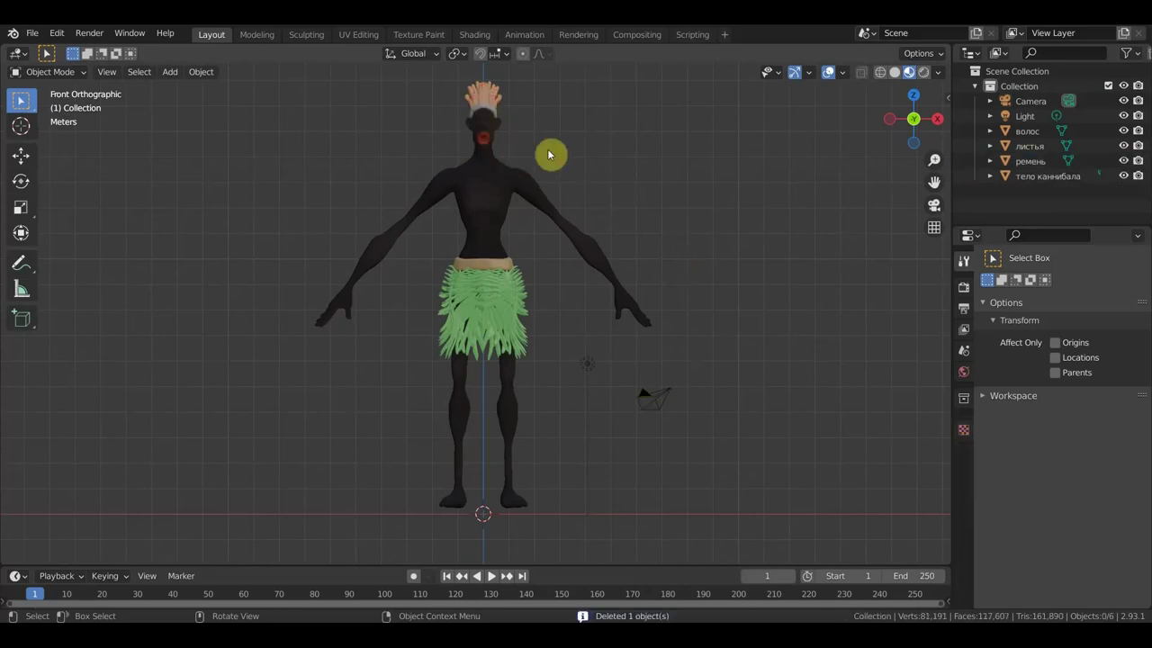
left_click(475, 102)
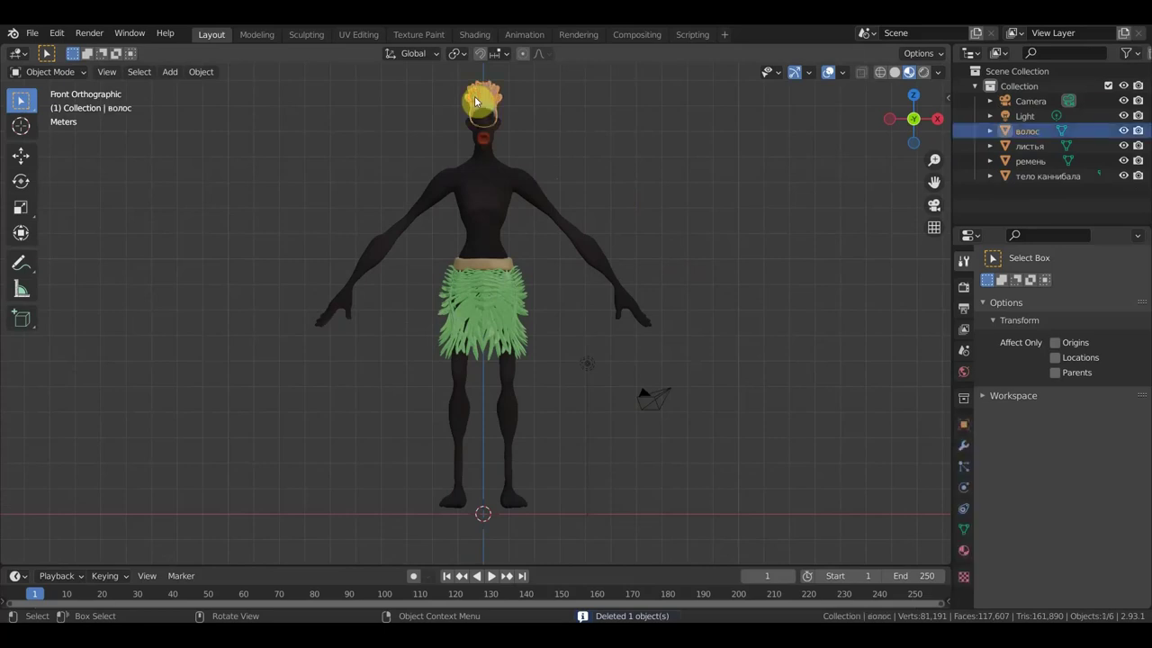
key("Delete")
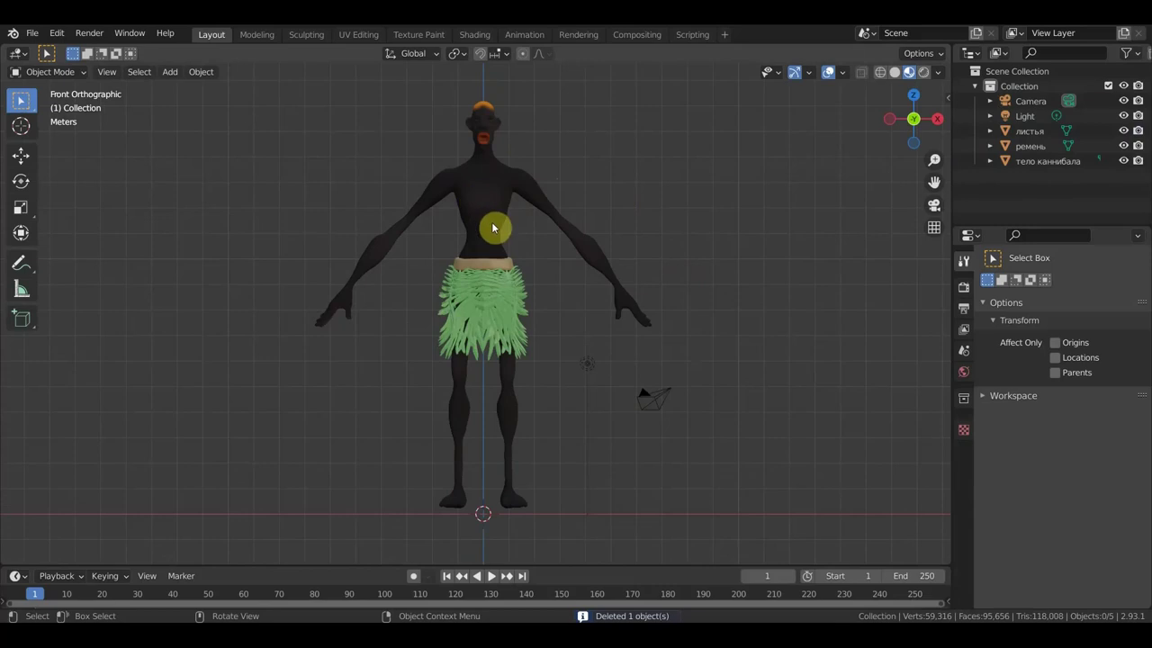
Delete the leaf skirt, the belt, and the camera and light
left_click(488, 331)
key("Delete")
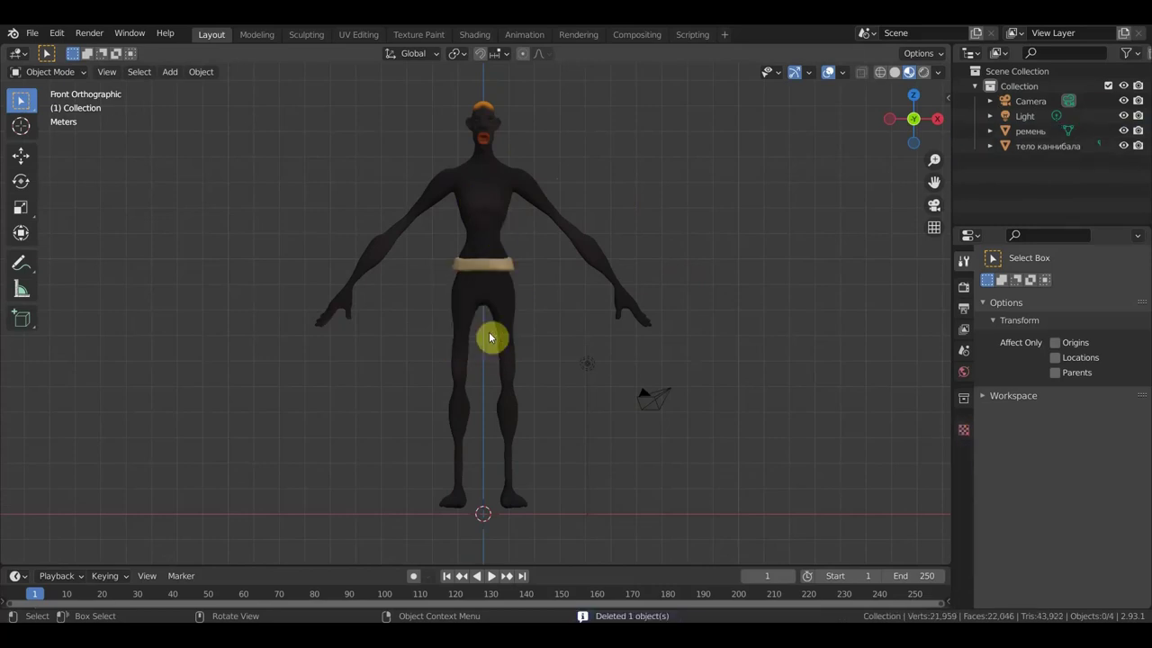
left_click(488, 268)
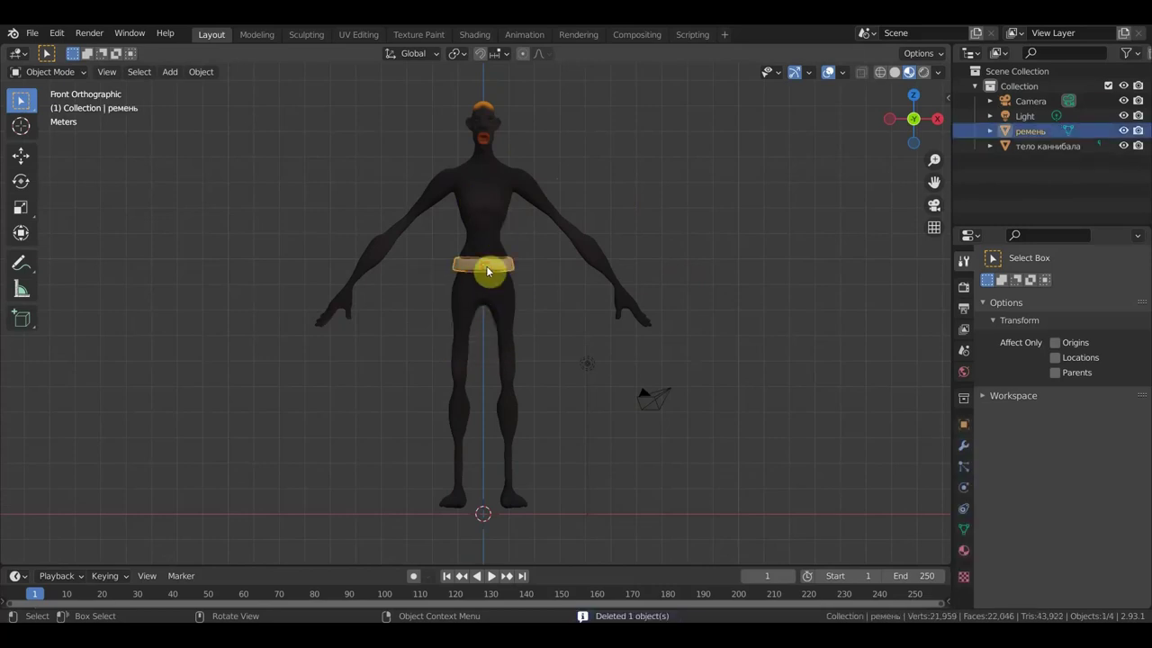
key("Delete")
left_click_drag(671, 430, 577, 358)
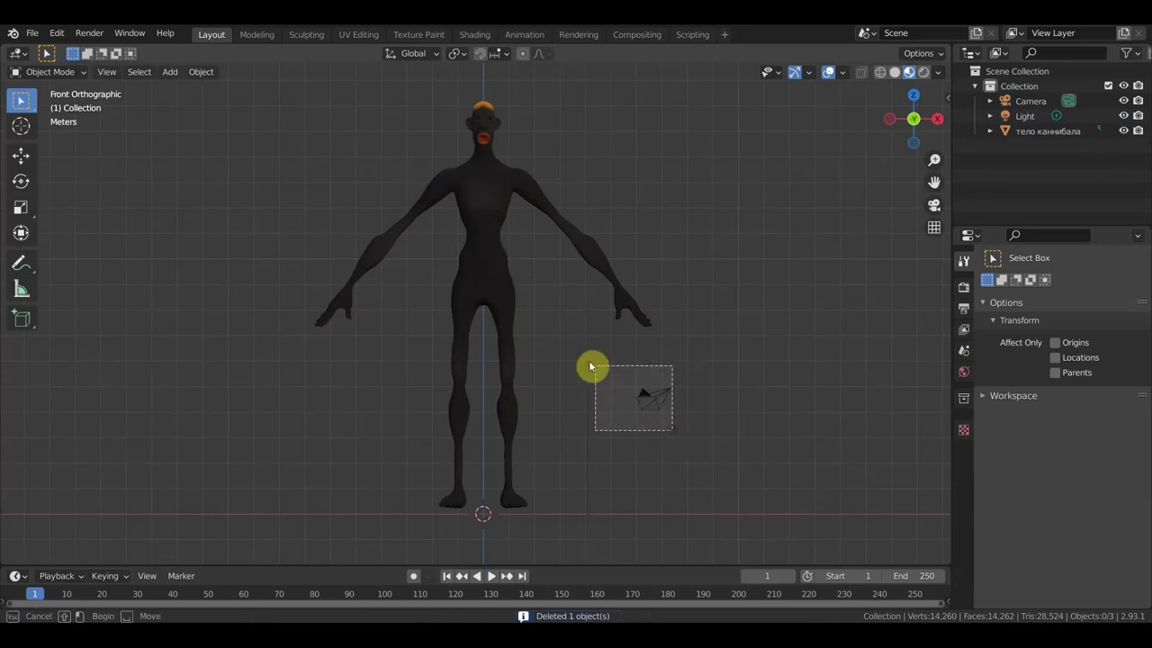
key("Delete")
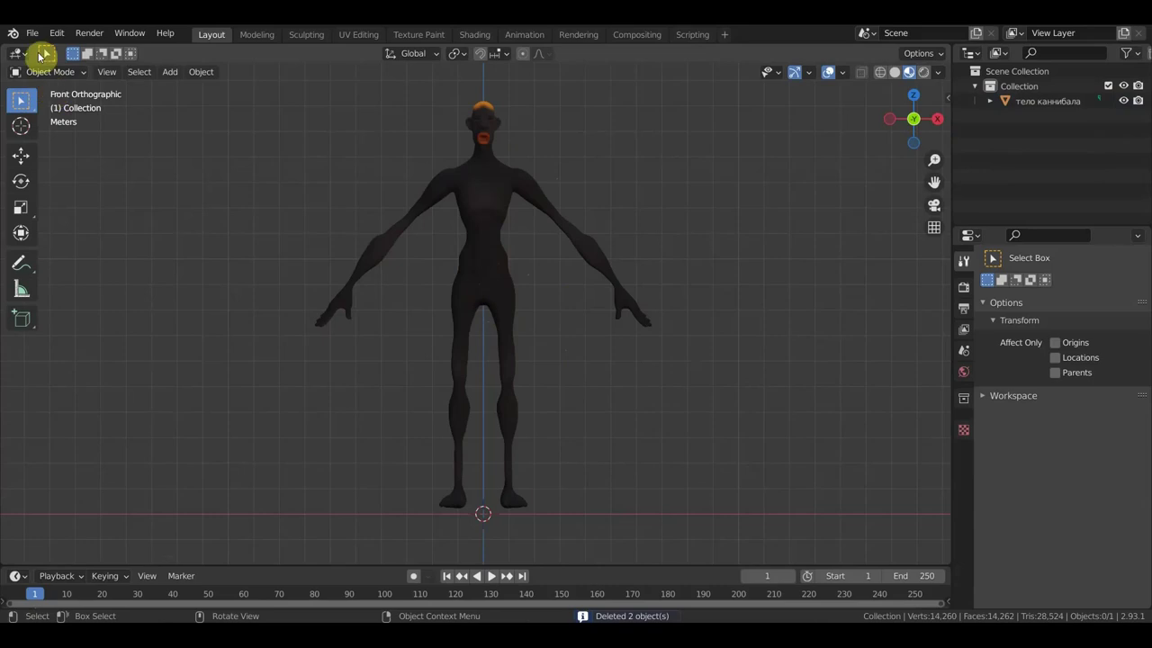
left_click(33, 36)
mouse_move(57, 250)
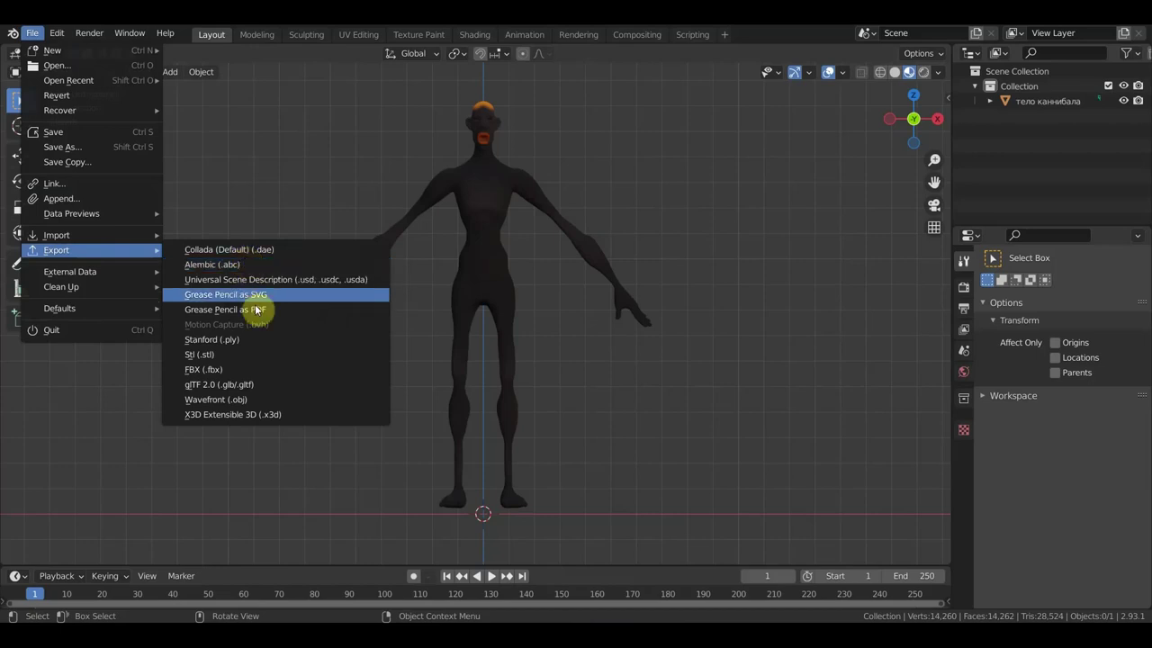
Export the body in Wavefront OBJ format as канибалы.obj to the Desktop
left_click(257, 402)
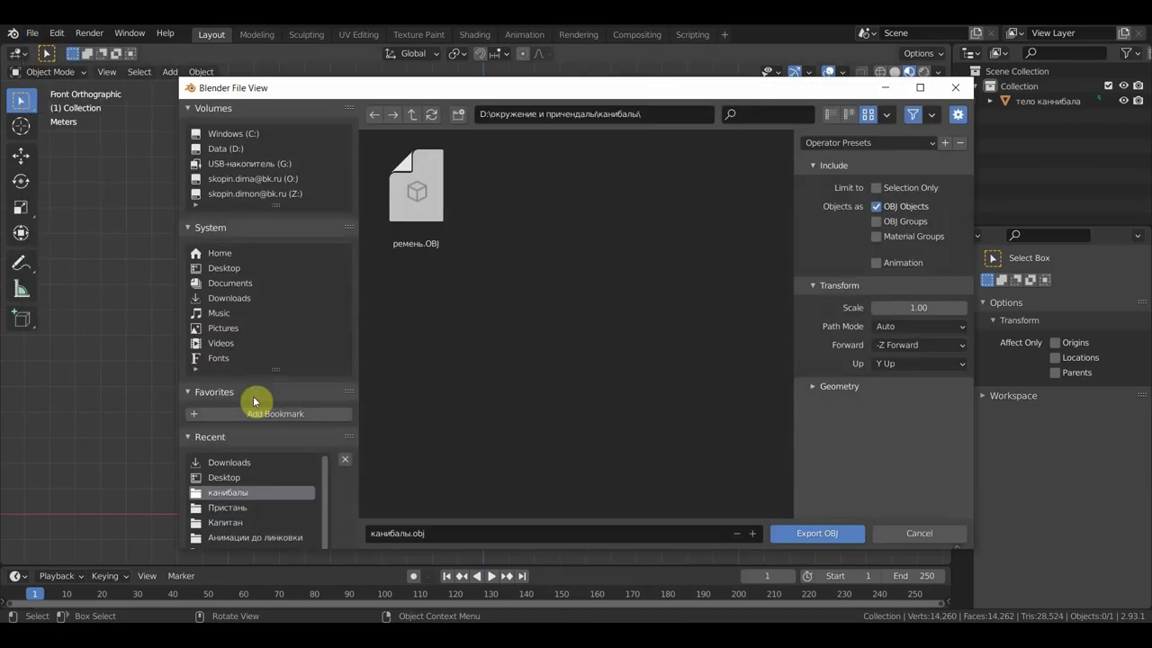
left_click(240, 270)
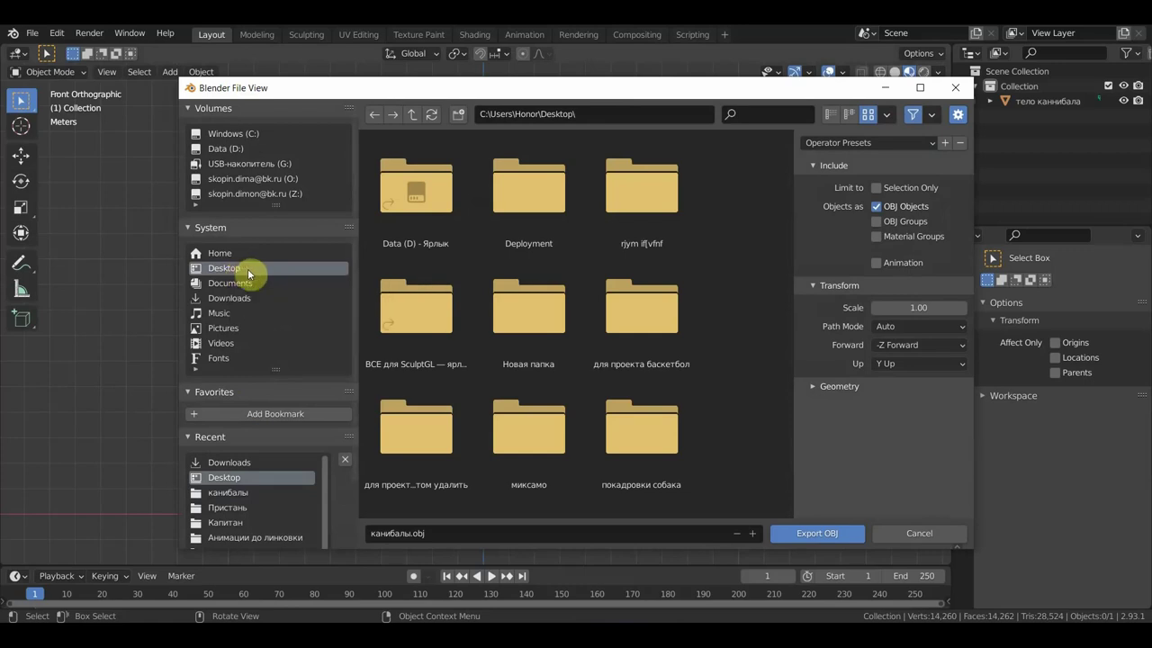
left_click(432, 536)
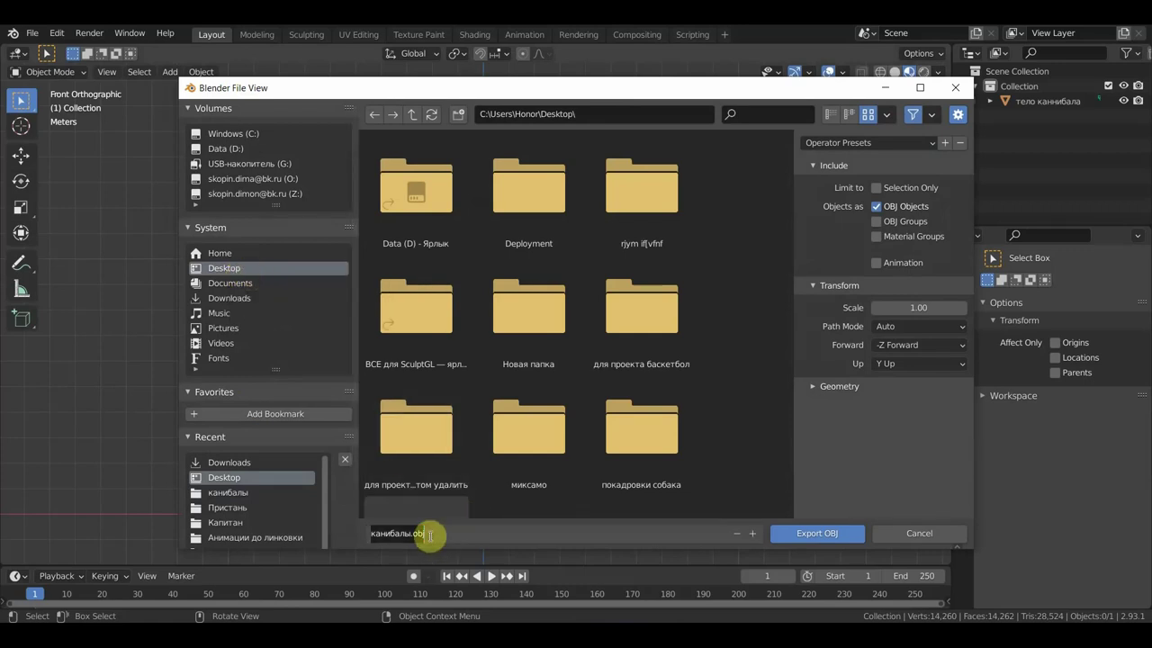
key("Escape")
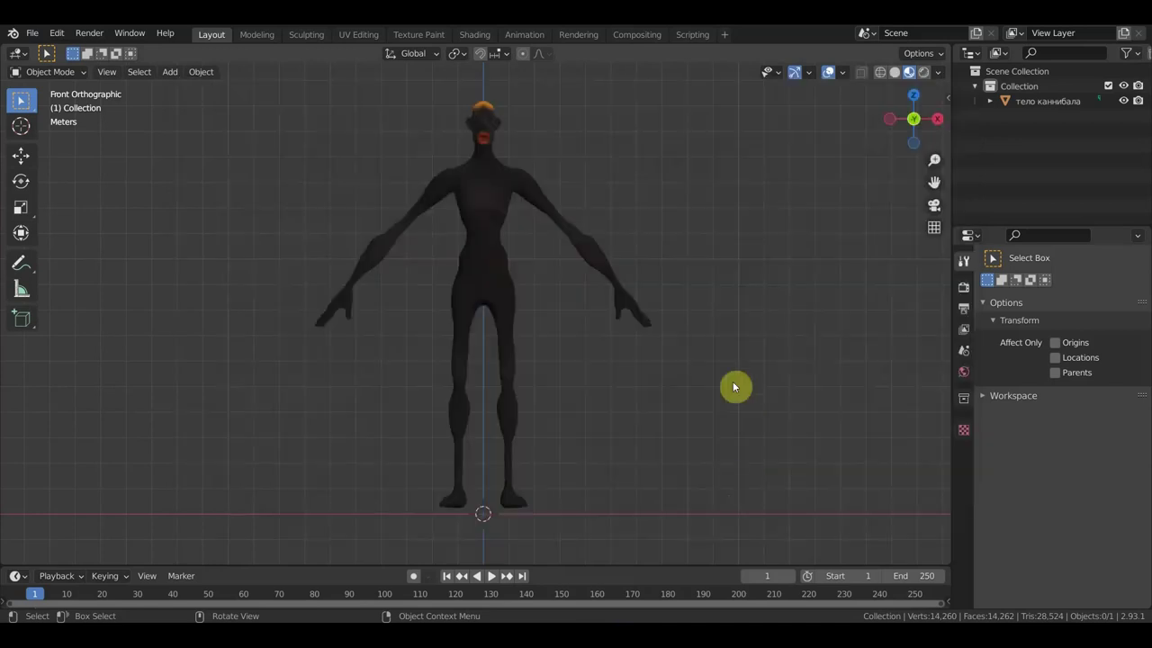
Import баскетболист from the Desktop, draw it on the canvas and enter Edit mode
mouse_move(525, 326)
middle_mouse_down()
mouse_move(766, 350)
mouse_move(445, 342)
mouse_move(550, 333)
mouse_move(533, 324)
middle_mouse_up()
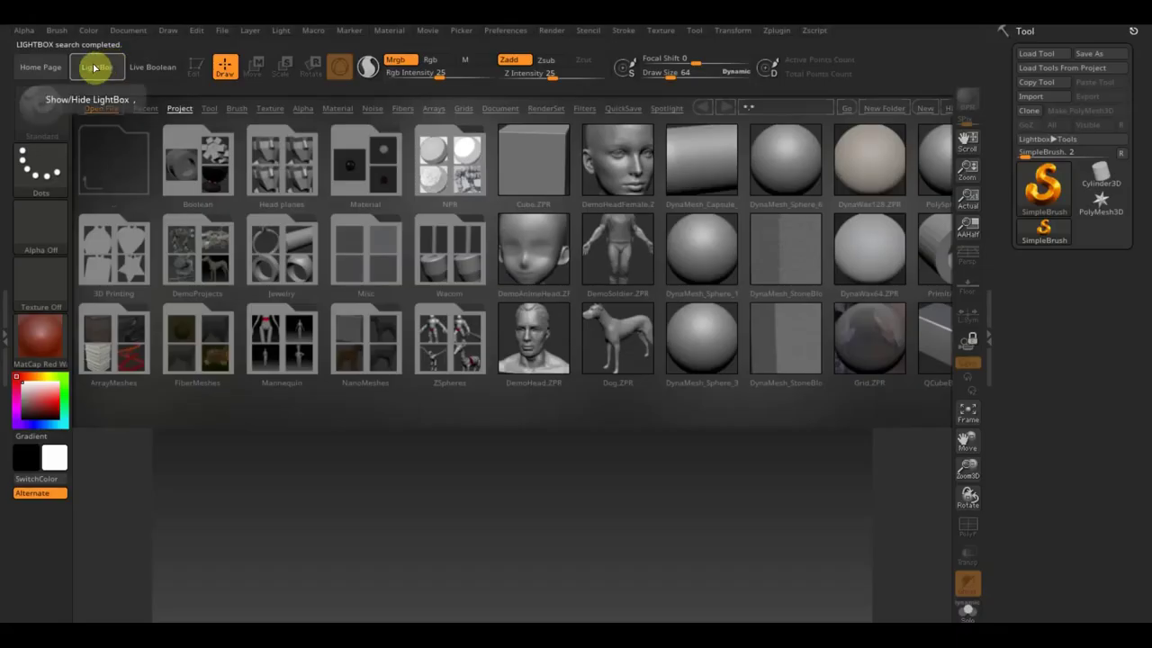
left_click(95, 68)
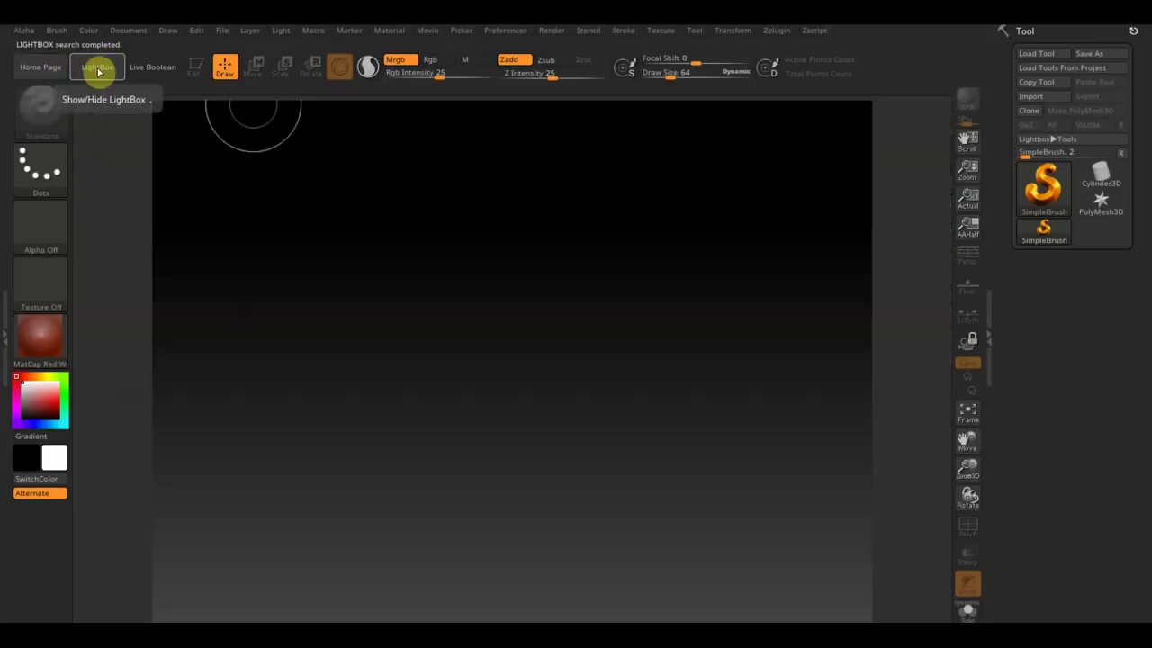
left_click(1031, 96)
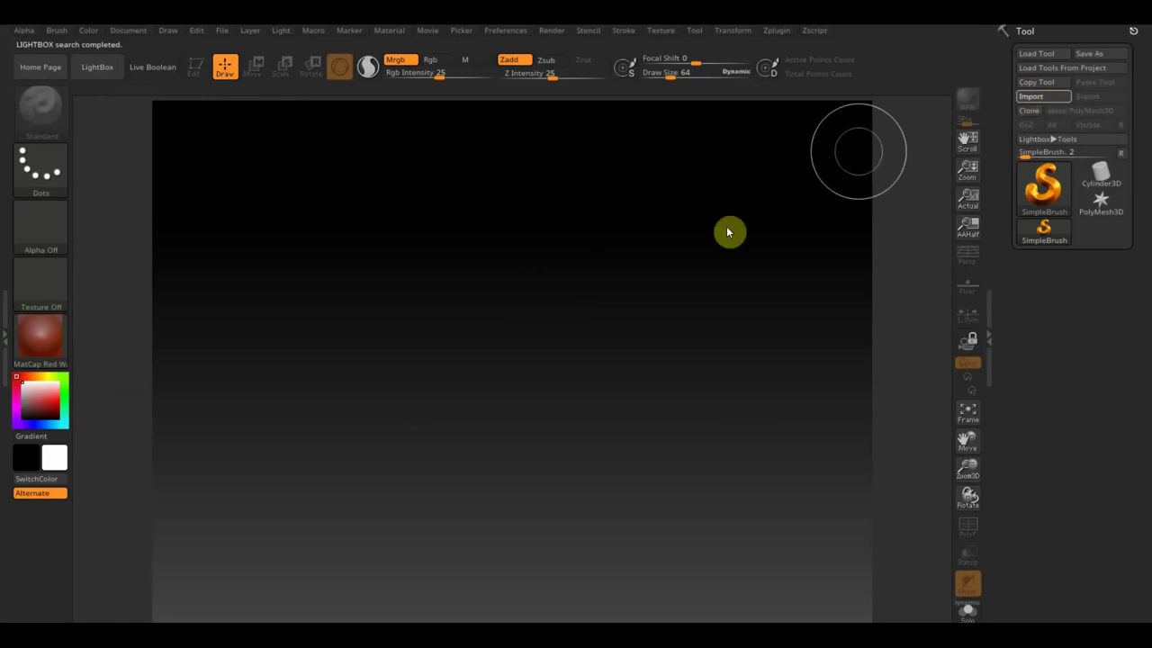
left_click(76, 224)
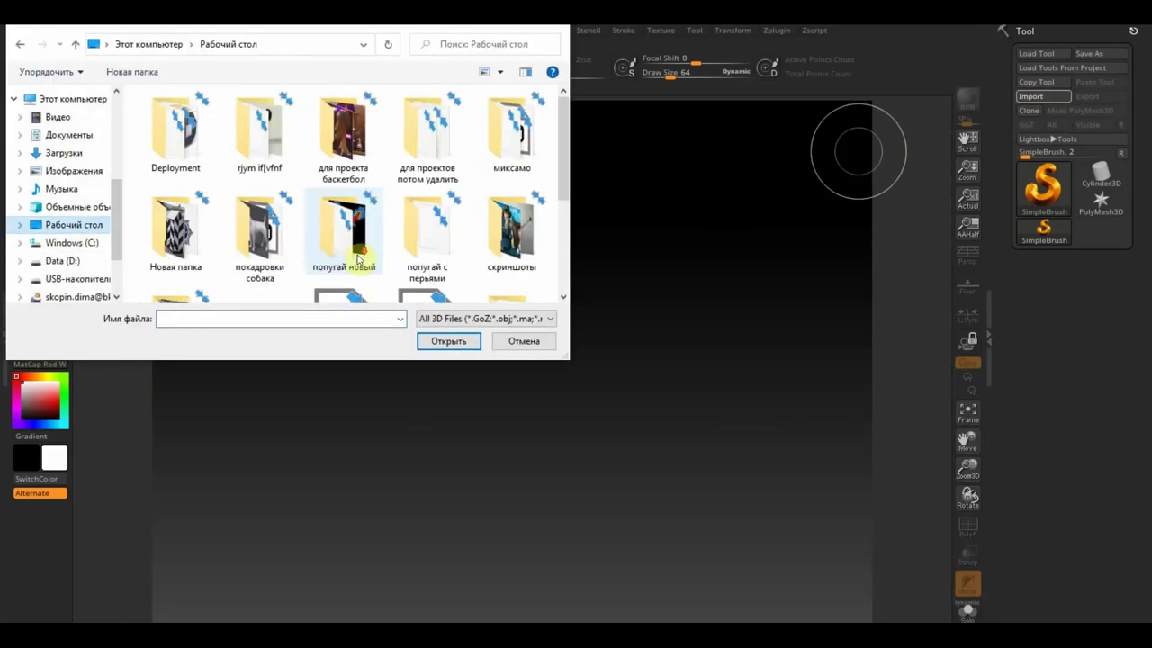
scroll(376, 236, "down", 3)
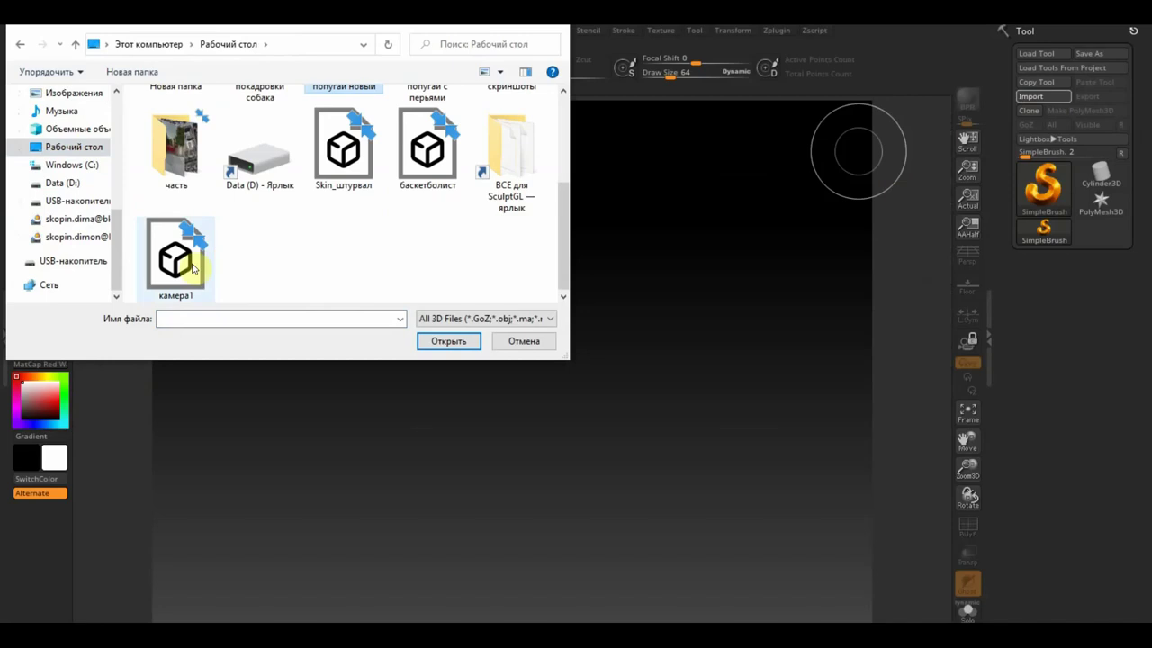
left_click(410, 166)
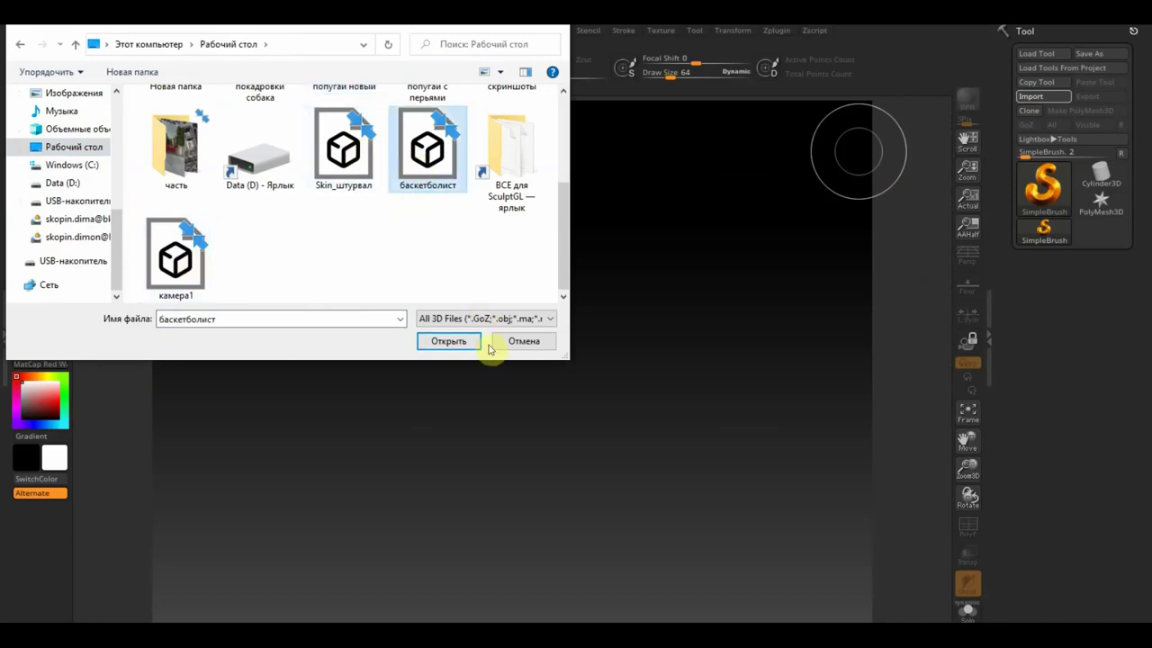
left_click(453, 340)
mouse_move(495, 310)
left_mouse_down()
mouse_move(497, 398)
mouse_move(465, 466)
left_mouse_up()
left_click(196, 66)
Turn on the floor grid, zoom in, and divide the mesh to 228,190 points
left_click(669, 315)
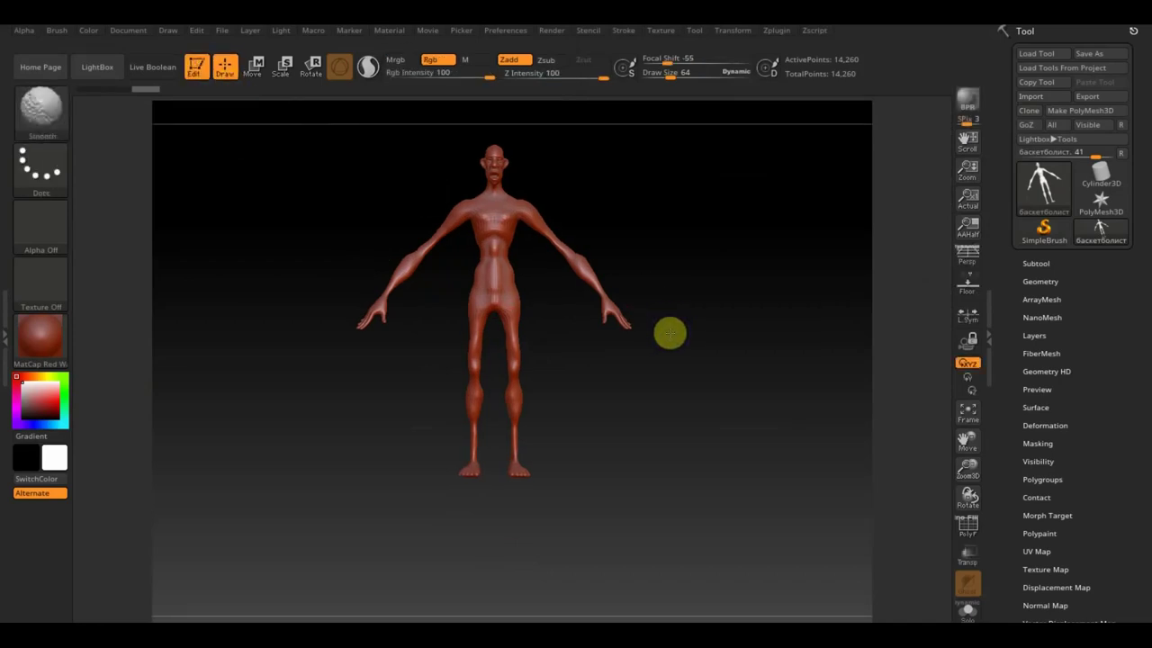
key("space")
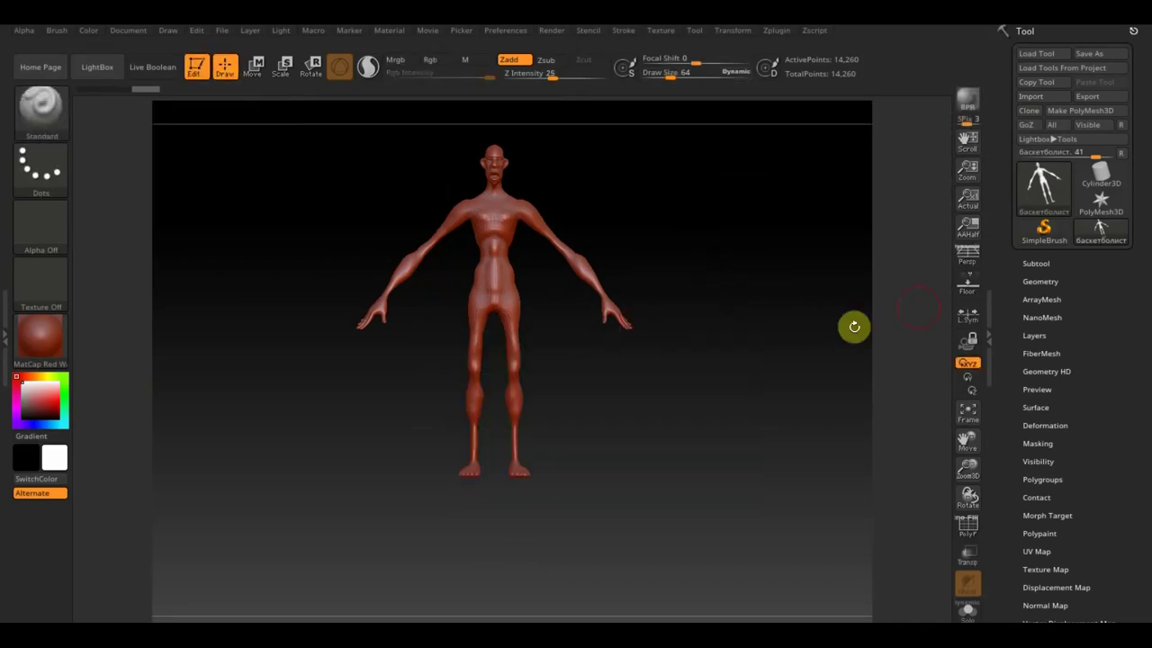
left_click(969, 290)
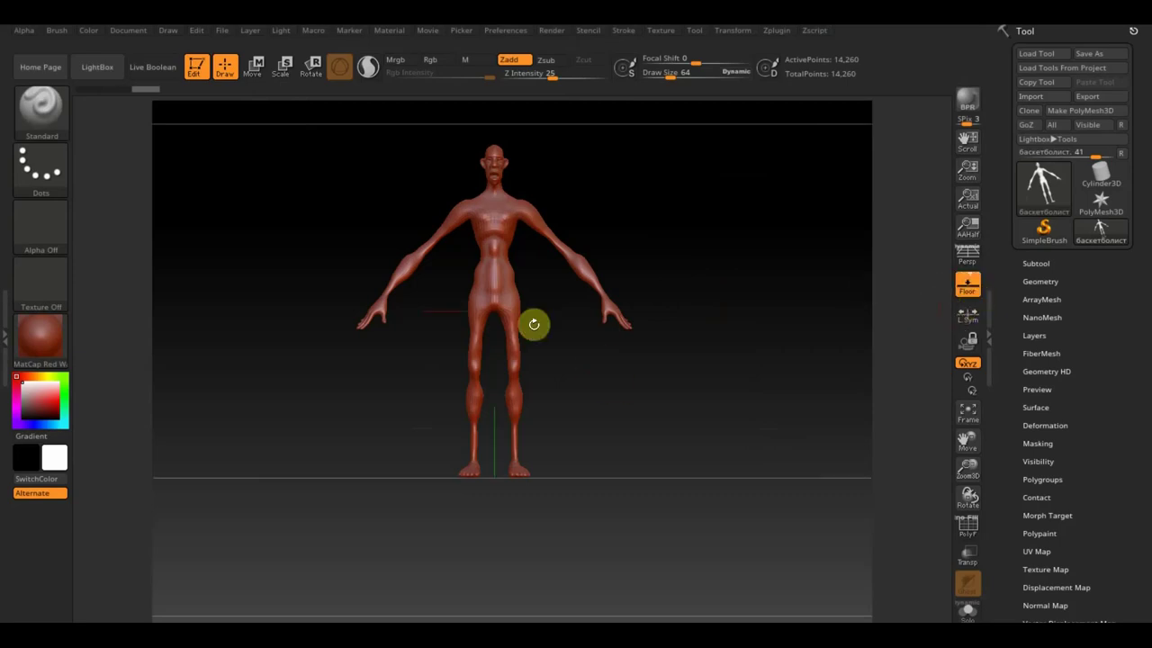
mouse_move(623, 425)
left_mouse_down()
mouse_move(620, 411)
mouse_move(632, 437)
mouse_move(630, 453)
mouse_move(628, 418)
mouse_move(626, 469)
left_mouse_up()
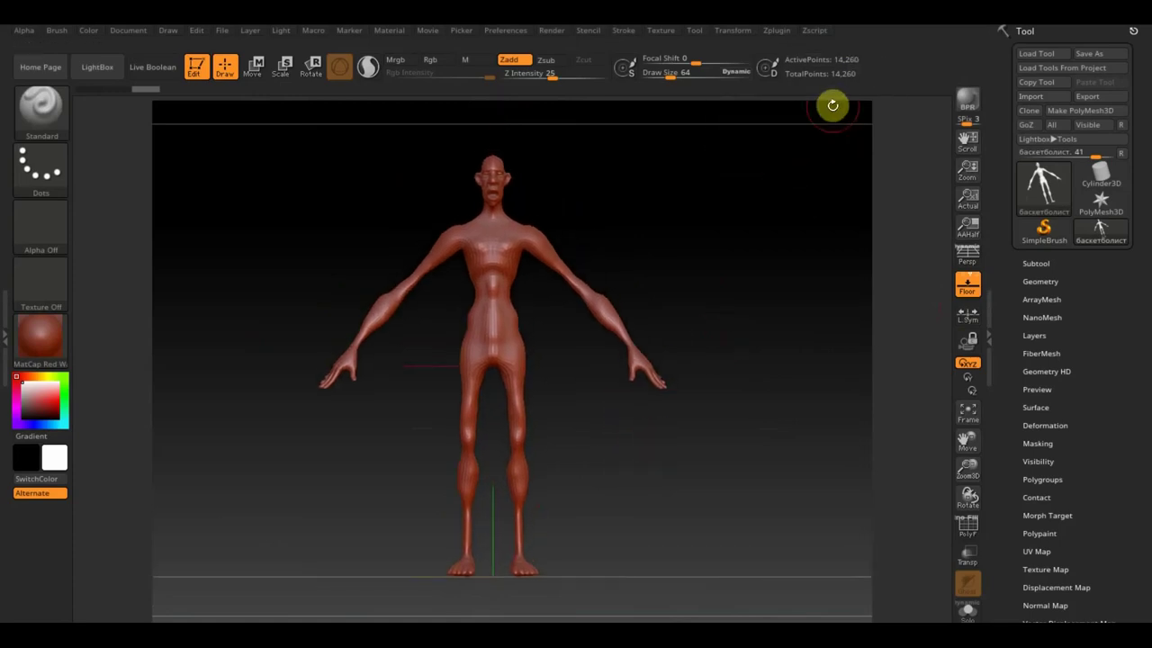
key("ctrl+d")
key("ctrl+d")
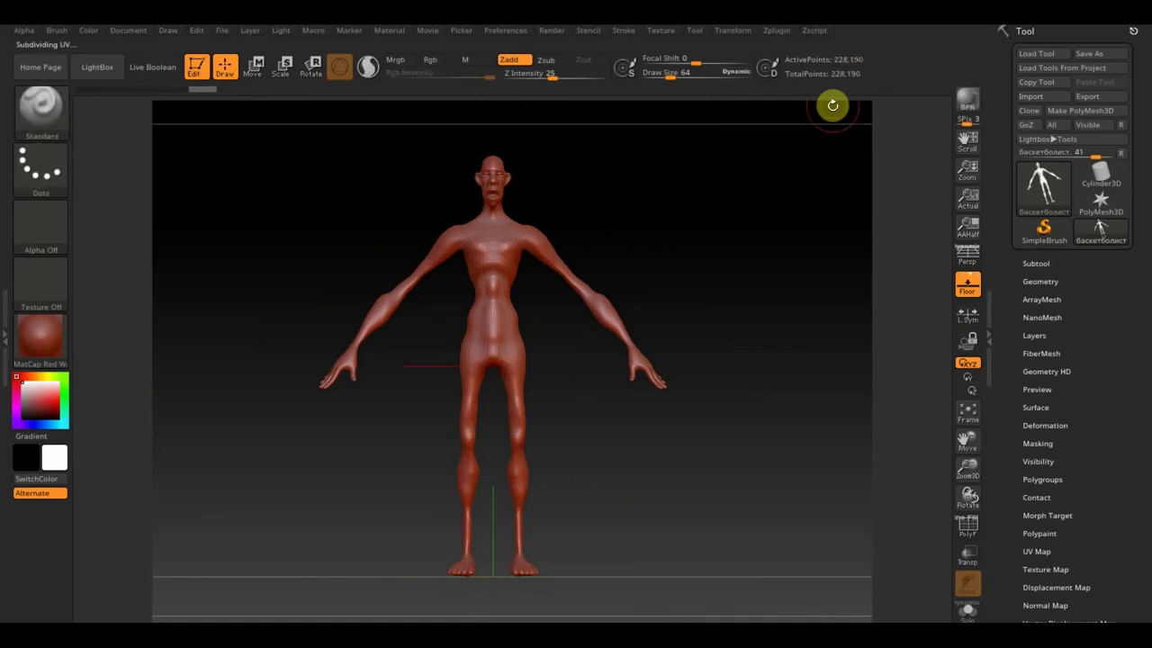
left_click(1044, 284)
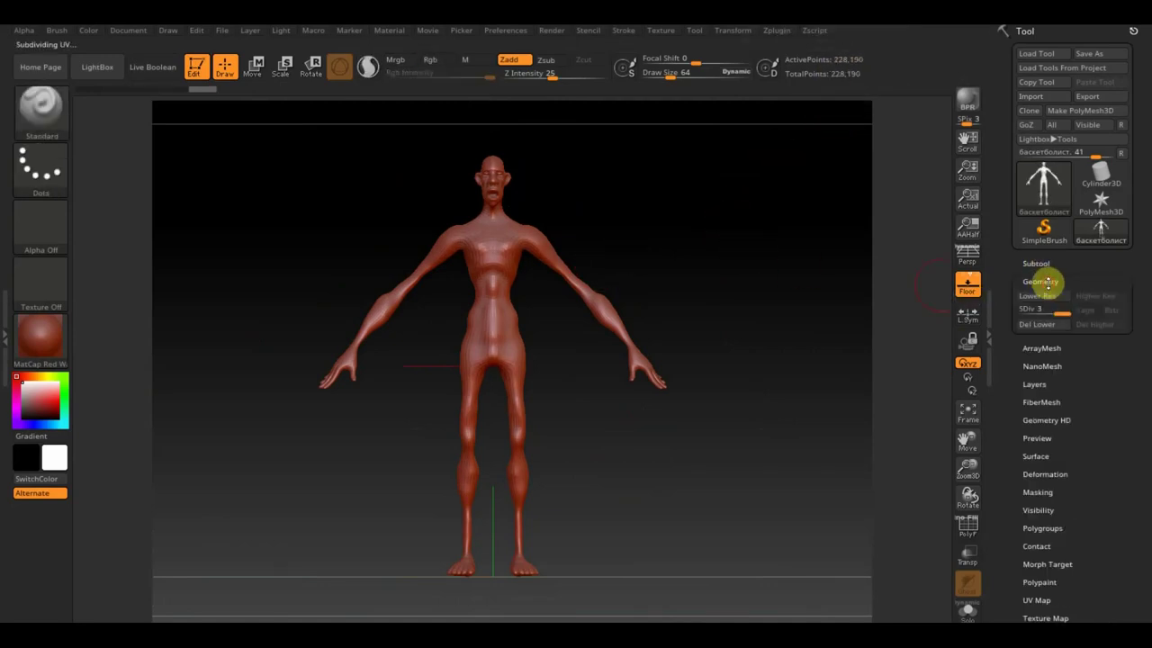
left_click(1027, 324)
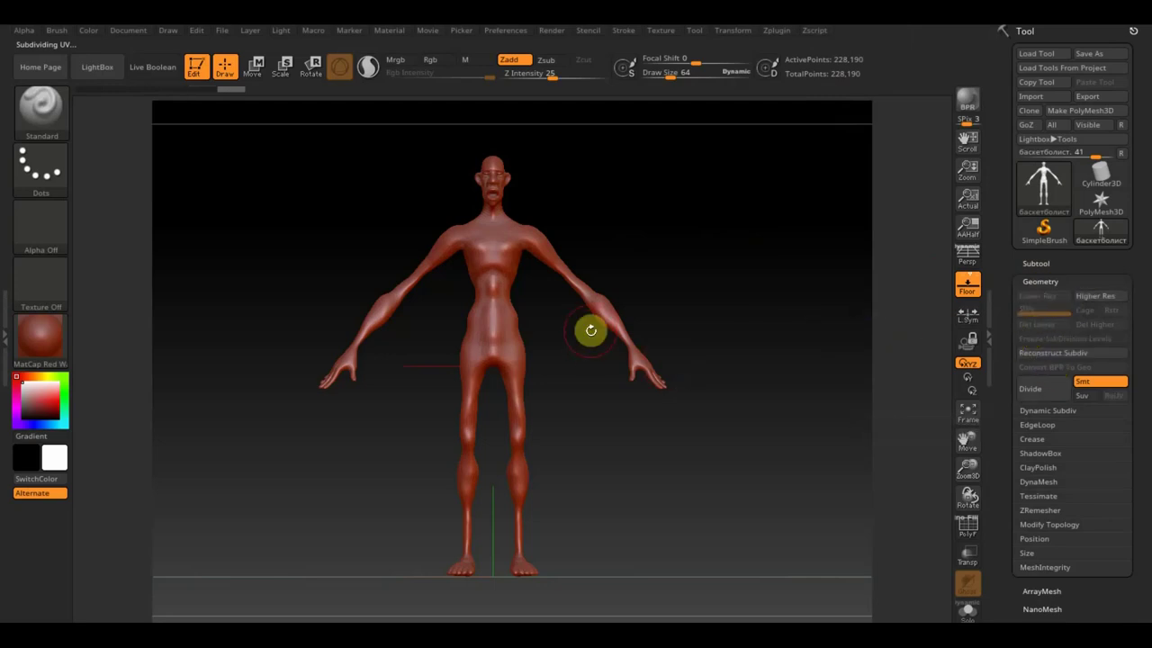
key("shift")
mouse_move(487, 284)
left_mouse_down("shift")
mouse_move(486, 342)
mouse_move(485, 294)
left_mouse_up("shift")
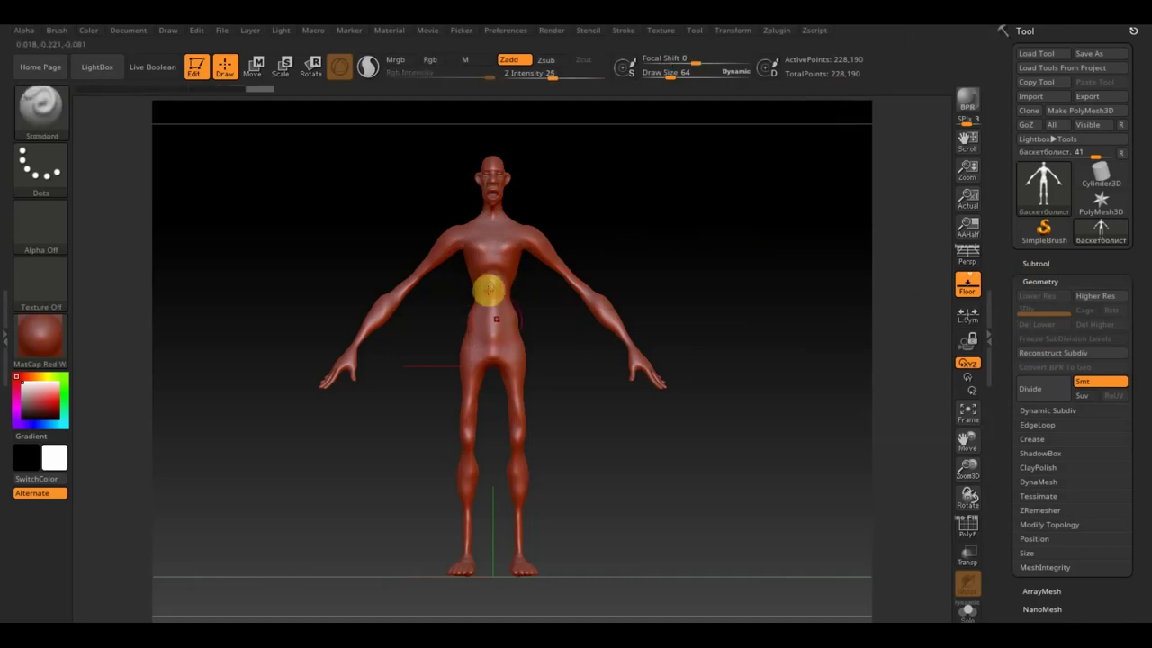
key("shift")
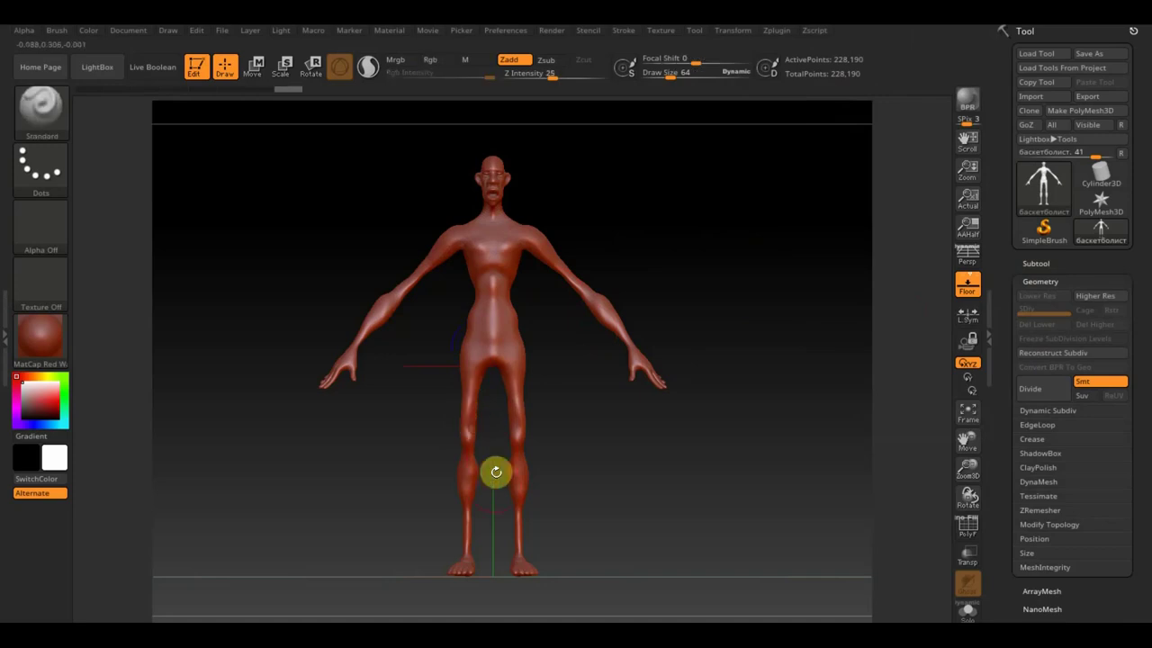
mouse_move(507, 425)
left_mouse_down()
mouse_move(402, 406)
mouse_move(458, 442)
mouse_move(473, 437)
left_mouse_up()
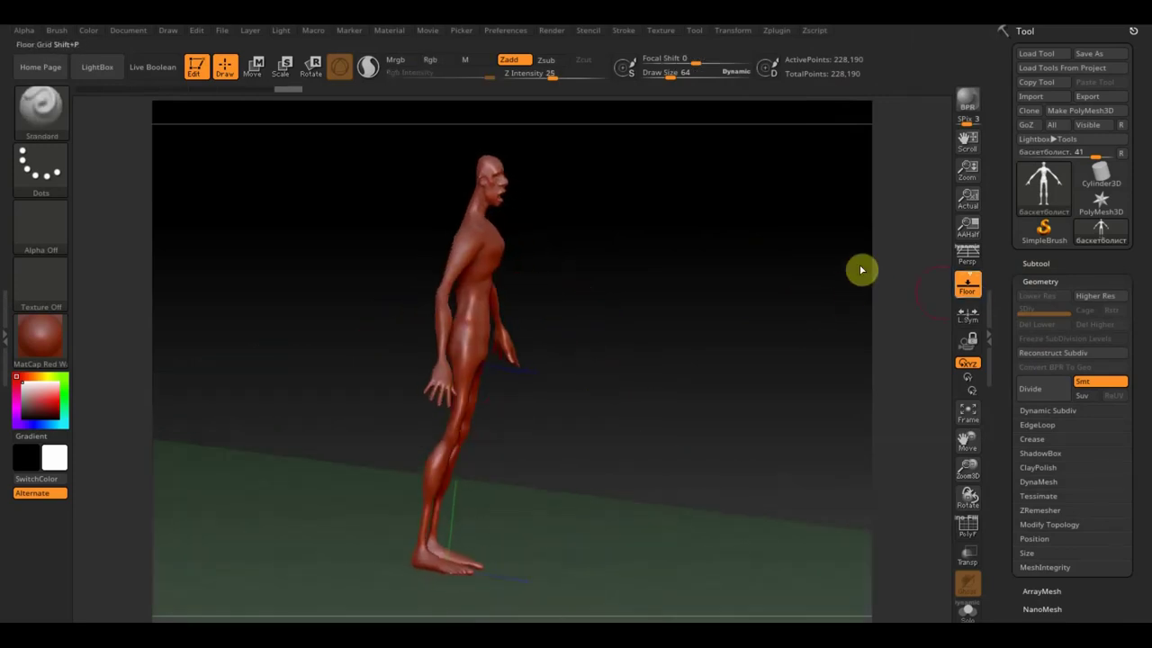
left_click(968, 284)
mouse_move(853, 314)
left_mouse_down()
mouse_move(617, 334)
mouse_move(540, 237)
mouse_move(627, 258)
left_mouse_up()
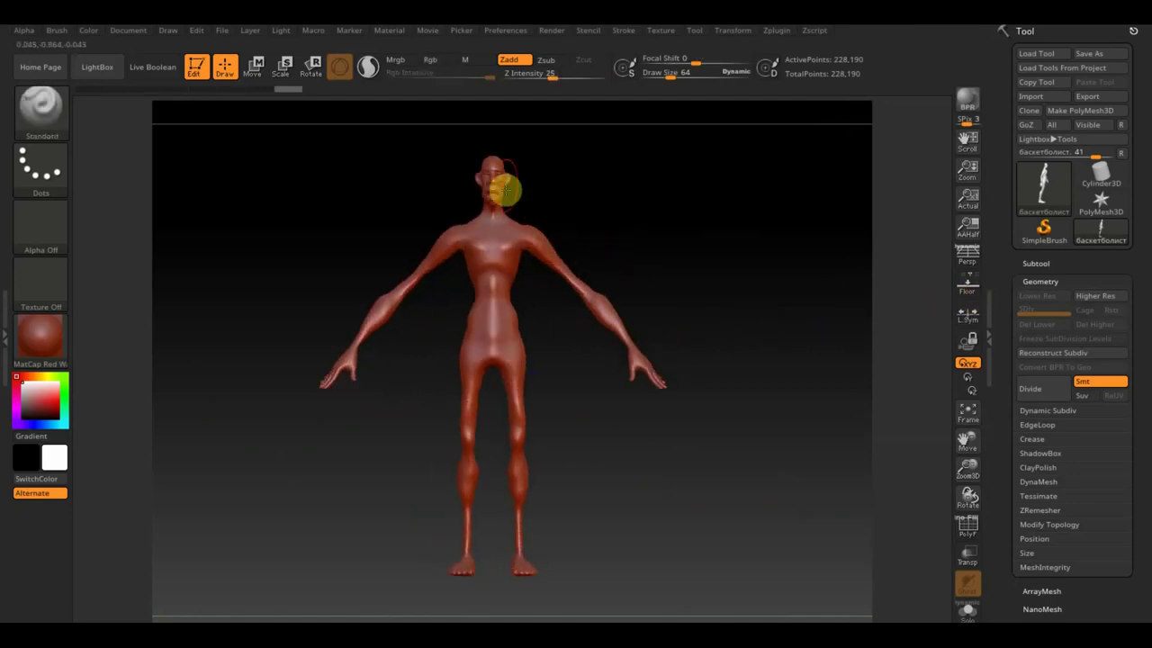
mouse_move(513, 180)
left_mouse_down()
mouse_move(589, 229)
mouse_move(662, 241)
mouse_move(600, 234)
left_mouse_up()
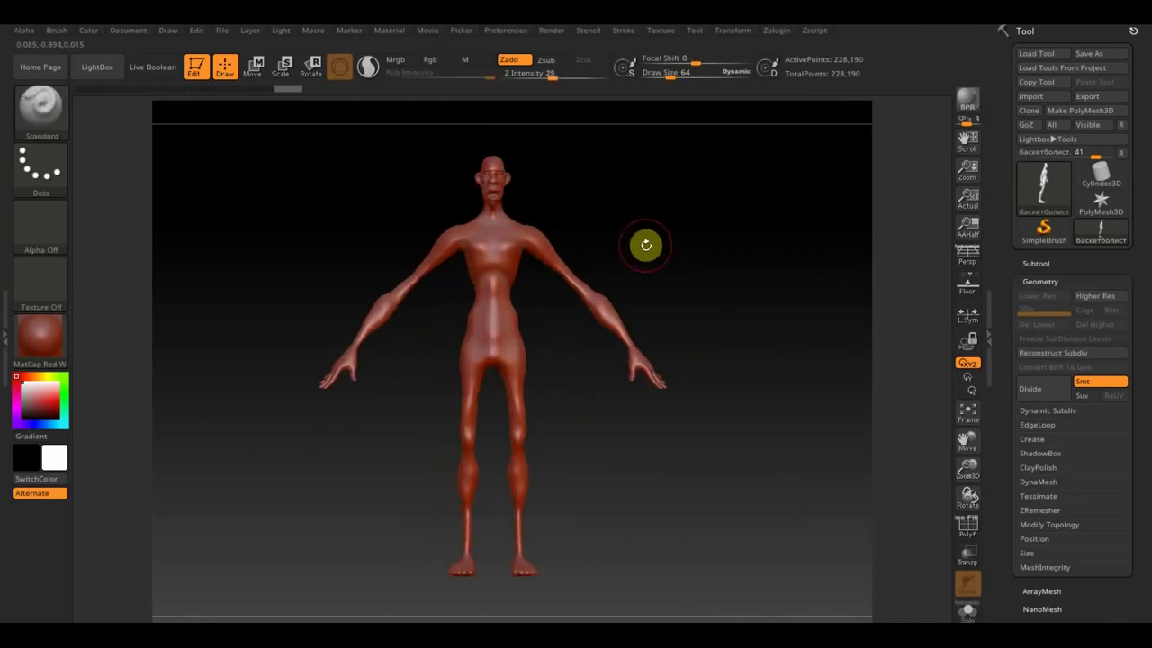
left_click_drag(604, 466, 604, 564)
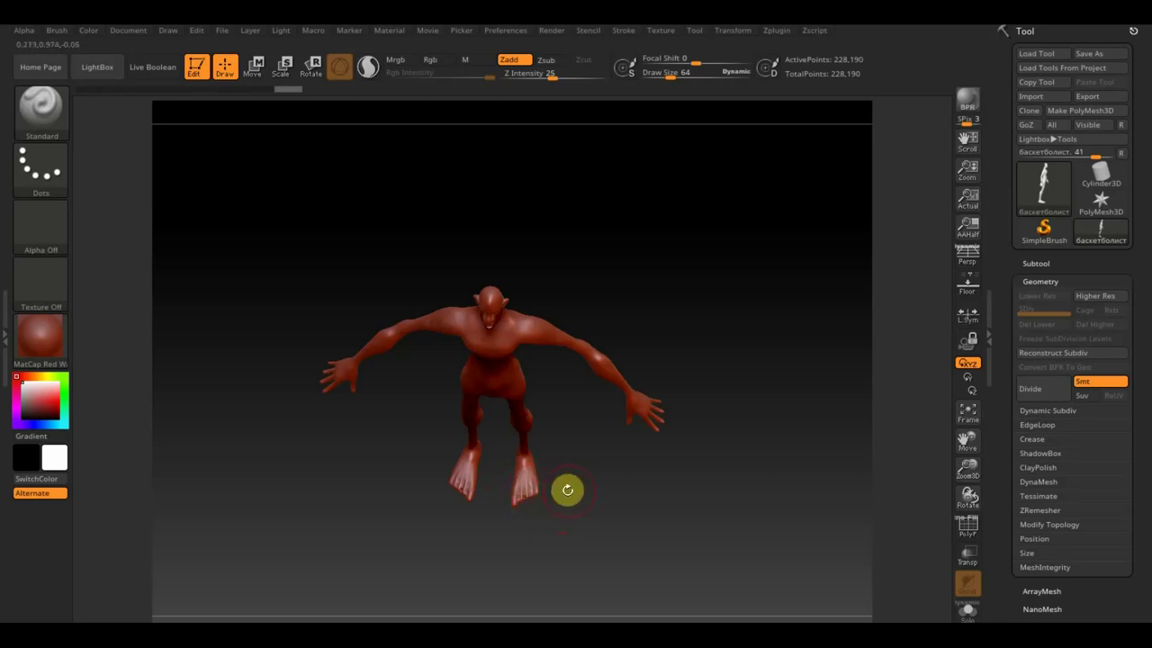
left_click_drag(566, 486, 580, 470, "shift")
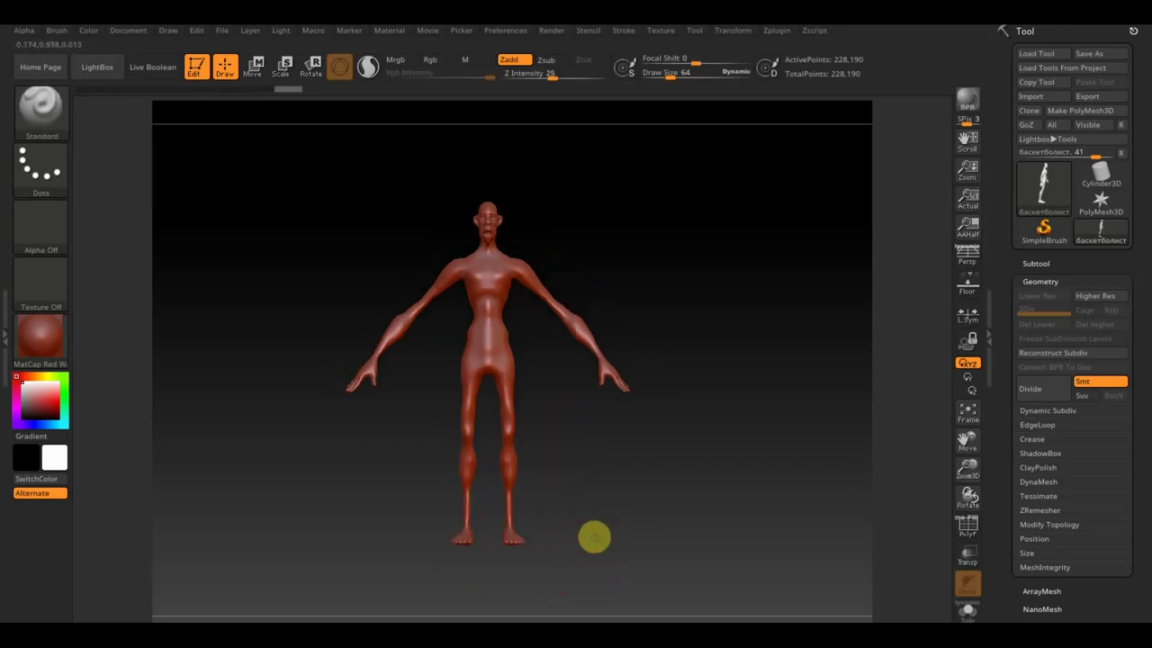
mouse_move(589, 494)
left_mouse_down("alt")
mouse_move(607, 404)
mouse_move(643, 366)
mouse_move(658, 453)
mouse_move(666, 396)
left_mouse_up("alt")
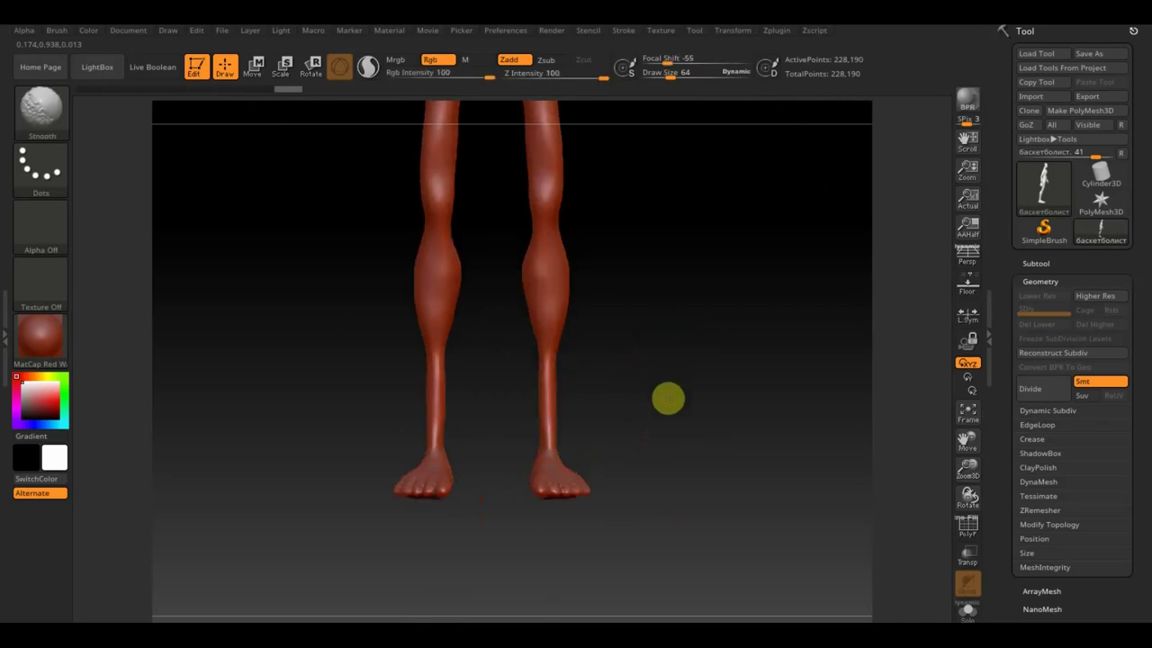
mouse_move(680, 322)
left_mouse_down("alt")
mouse_move(668, 437)
mouse_move(657, 423)
left_mouse_up("alt")
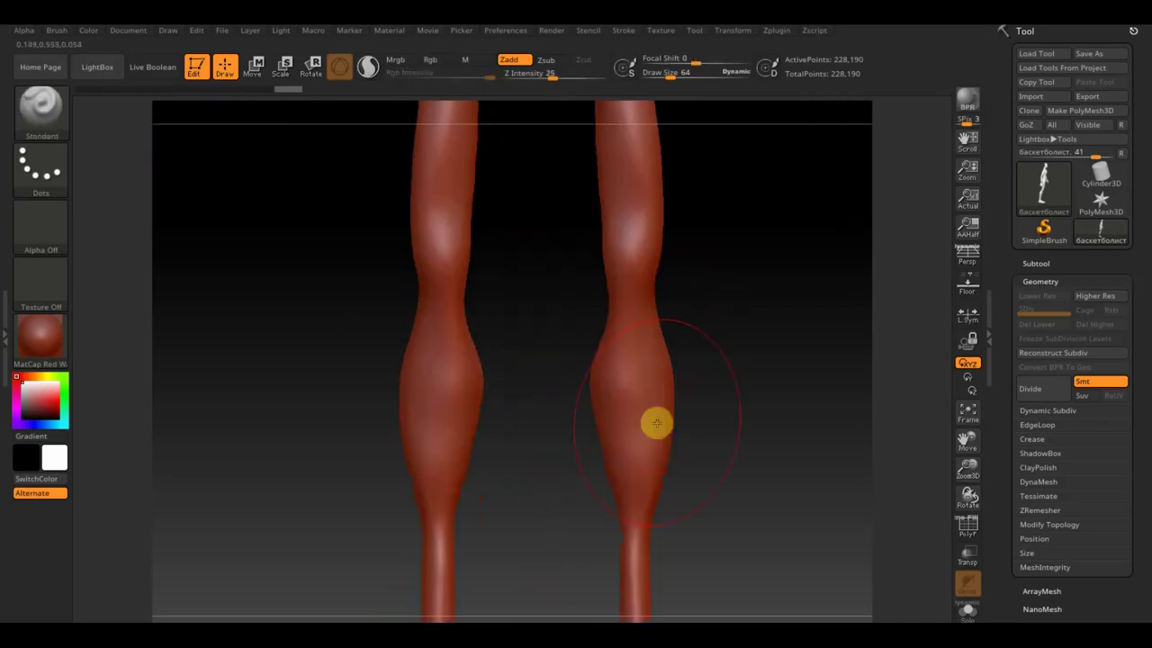
left_click_drag(784, 420, 769, 378, "alt")
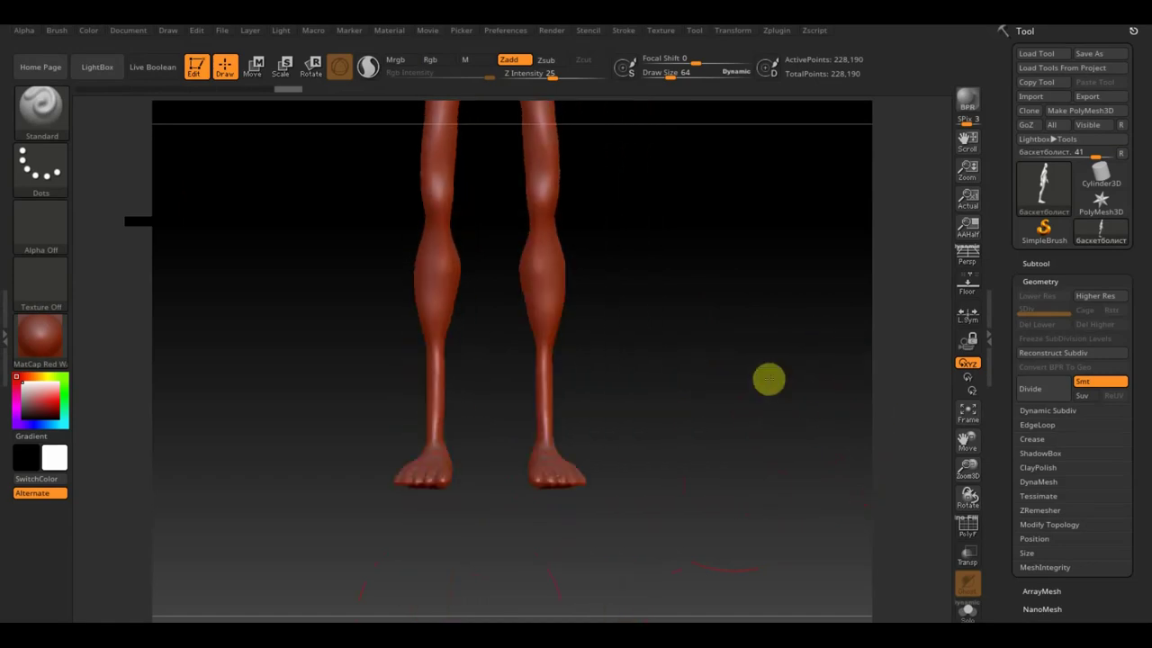
mouse_move(708, 303)
left_mouse_down("alt")
mouse_move(723, 444)
mouse_move(689, 369)
mouse_move(699, 453)
left_mouse_up("alt")
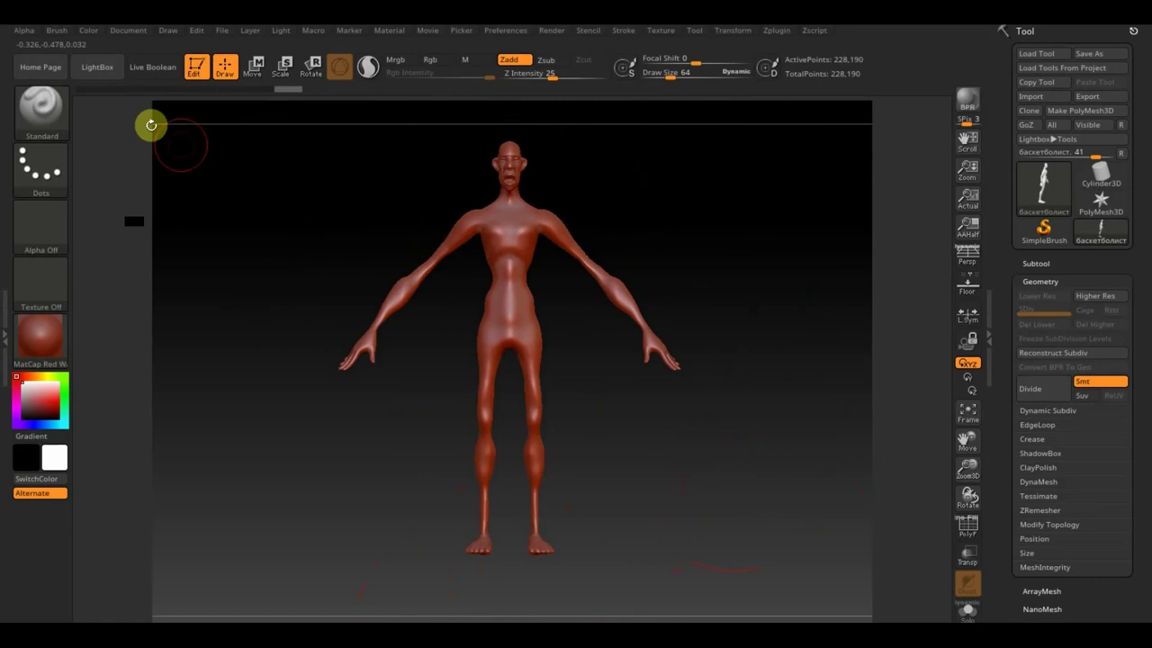
left_click(40, 106)
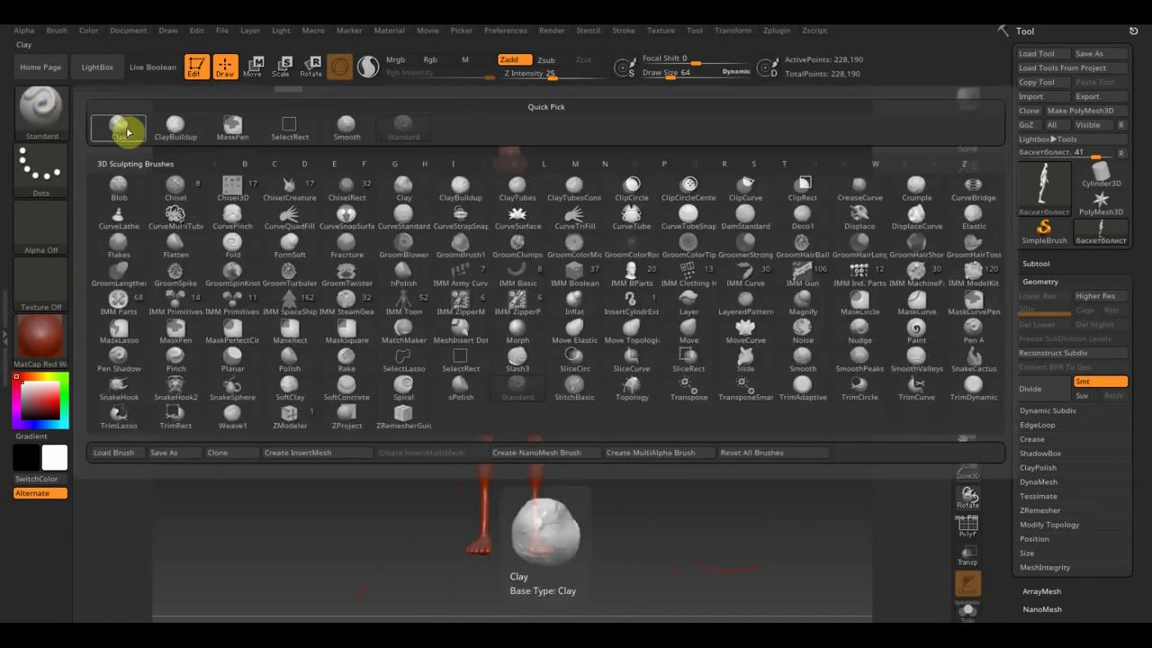
Set ClayBuildup with backface auto-masking, strength about 2 and draw size 45
left_click(176, 129)
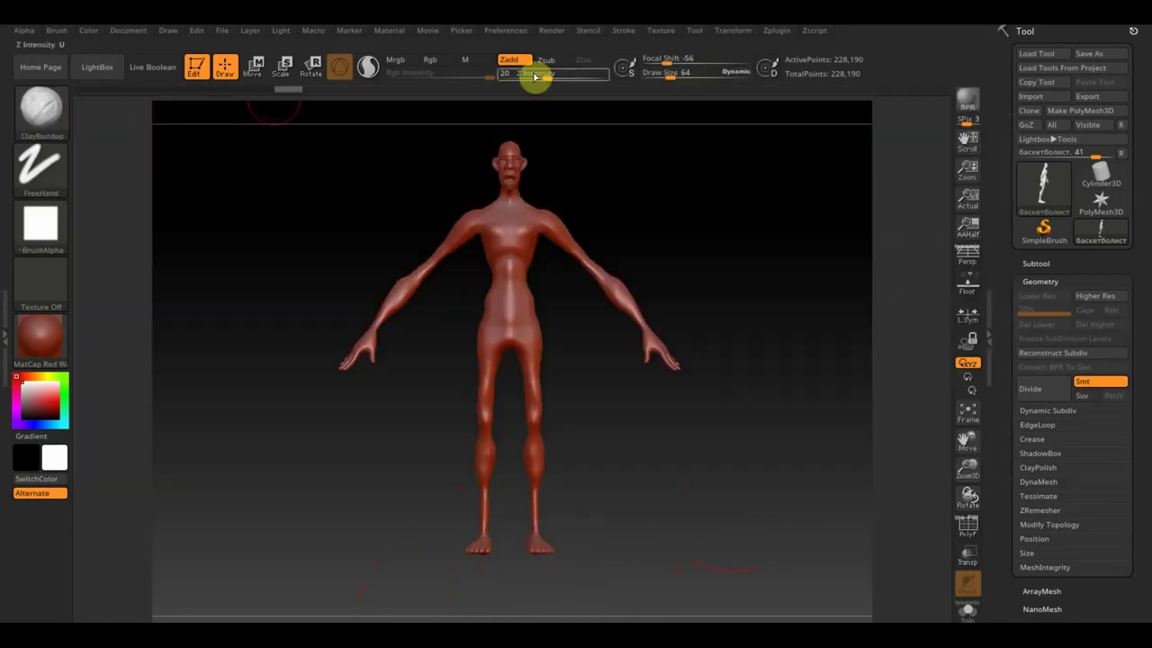
left_click(56, 32)
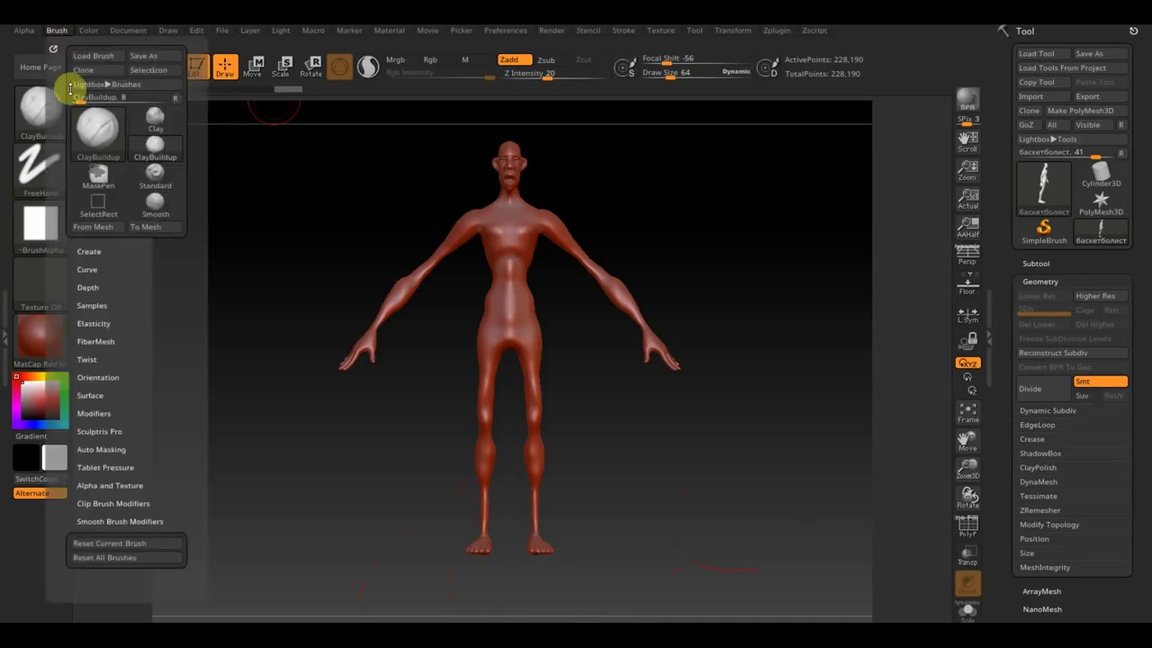
scroll(180, 360, "down", 2)
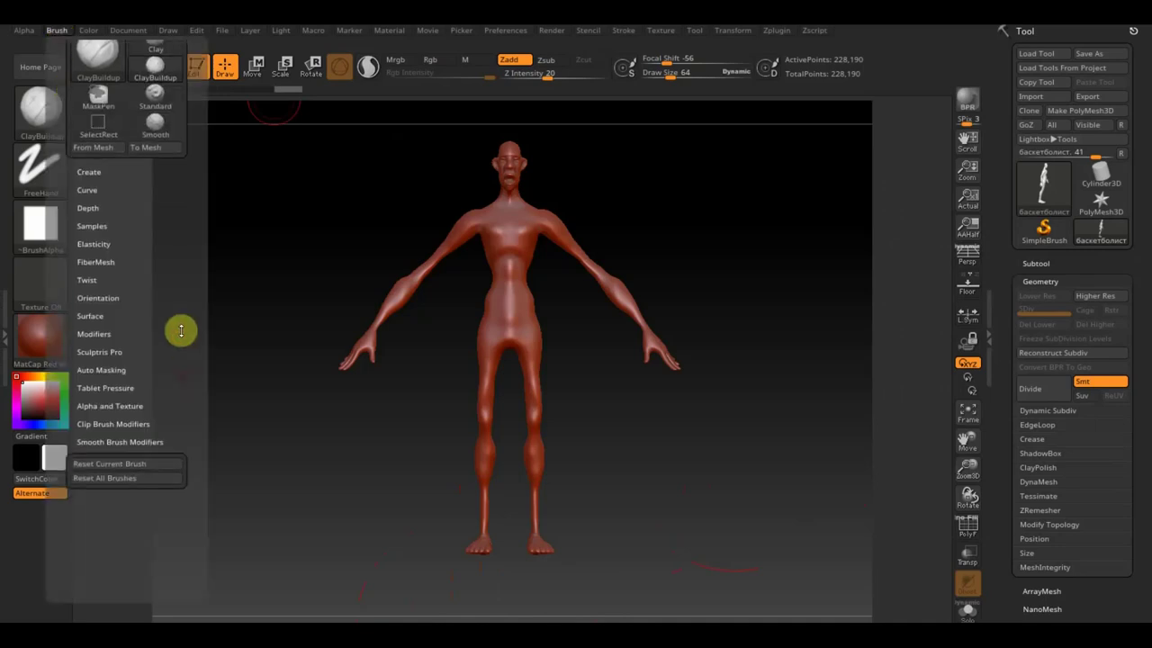
left_click(105, 369)
scroll(174, 300, "down", 3)
left_click(107, 337)
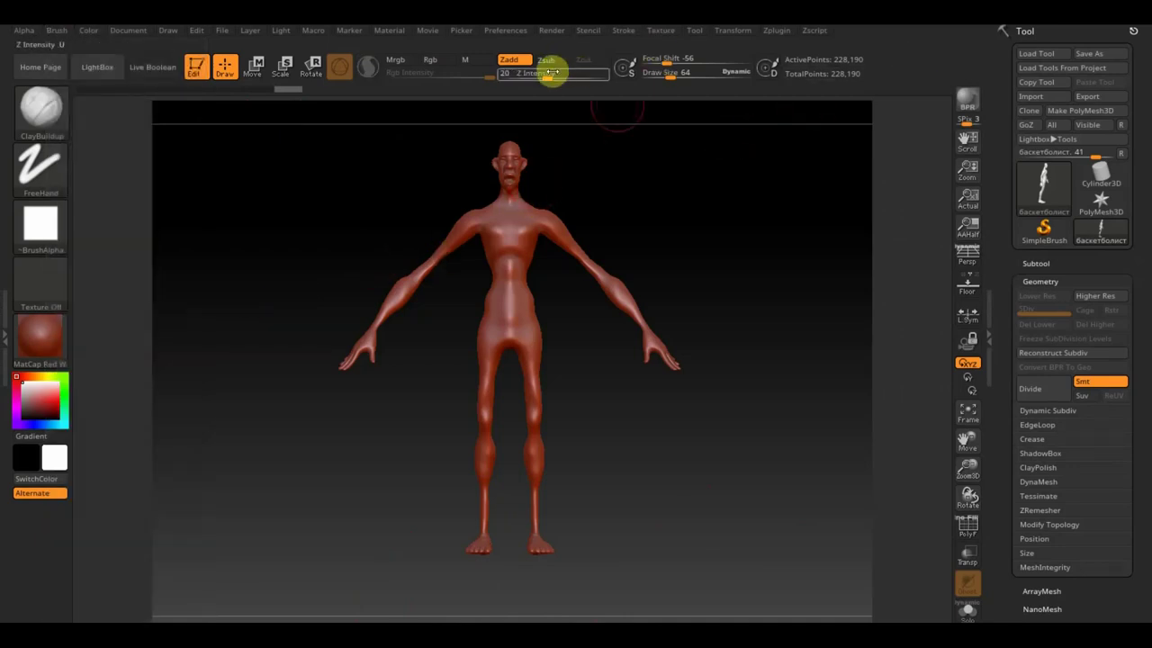
left_click_drag(549, 72, 522, 75)
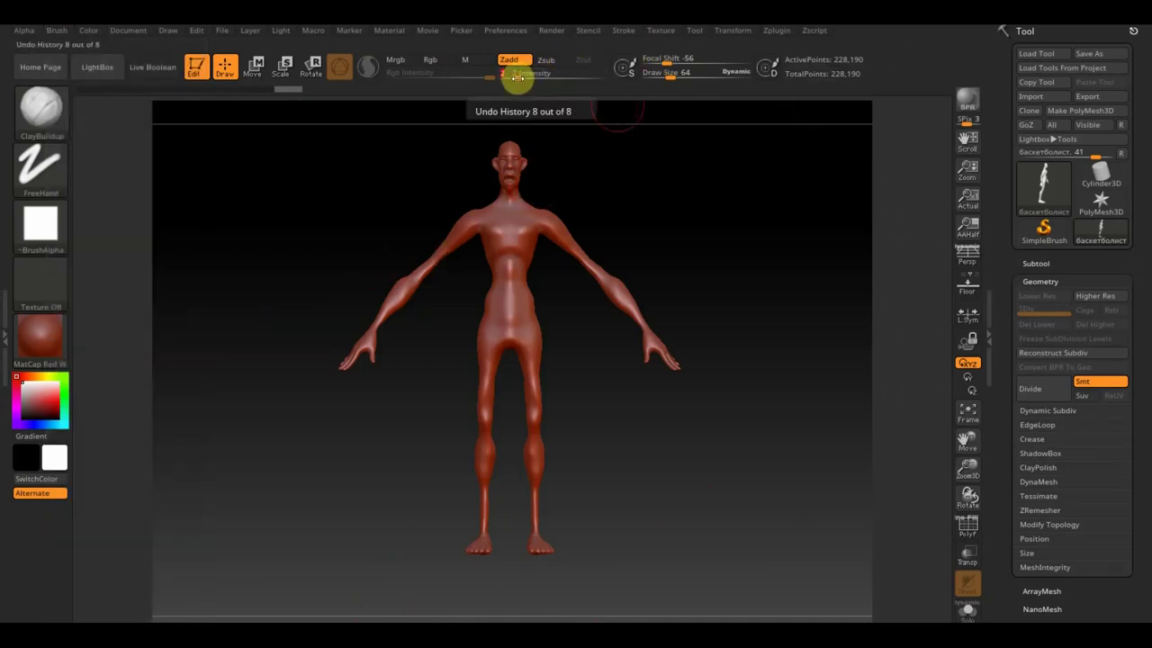
left_click_drag(708, 226, 708, 232)
mouse_move(711, 306)
left_mouse_down()
mouse_move(726, 368)
mouse_move(702, 391)
mouse_move(681, 327)
mouse_move(639, 360)
mouse_move(546, 376)
mouse_move(607, 440)
mouse_move(633, 512)
mouse_move(702, 257)
left_mouse_up()
left_click_drag(654, 72, 657, 78)
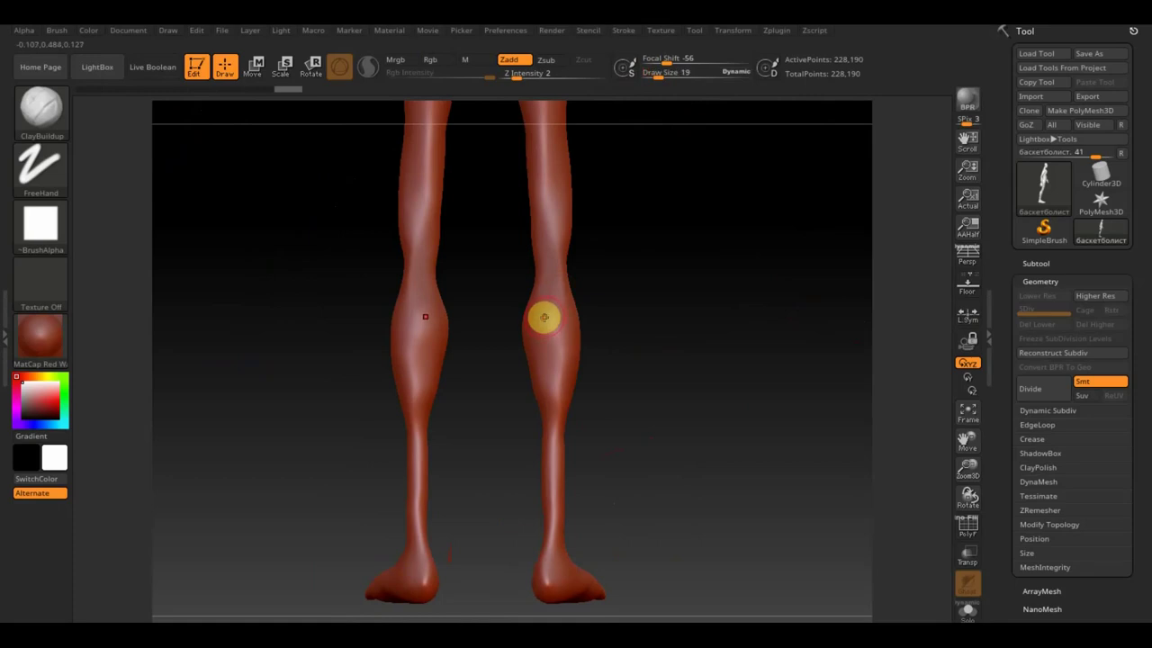
Sculpt crease and vein strokes up the calves, redoing a first attempt
left_click_drag(541, 407, 527, 324)
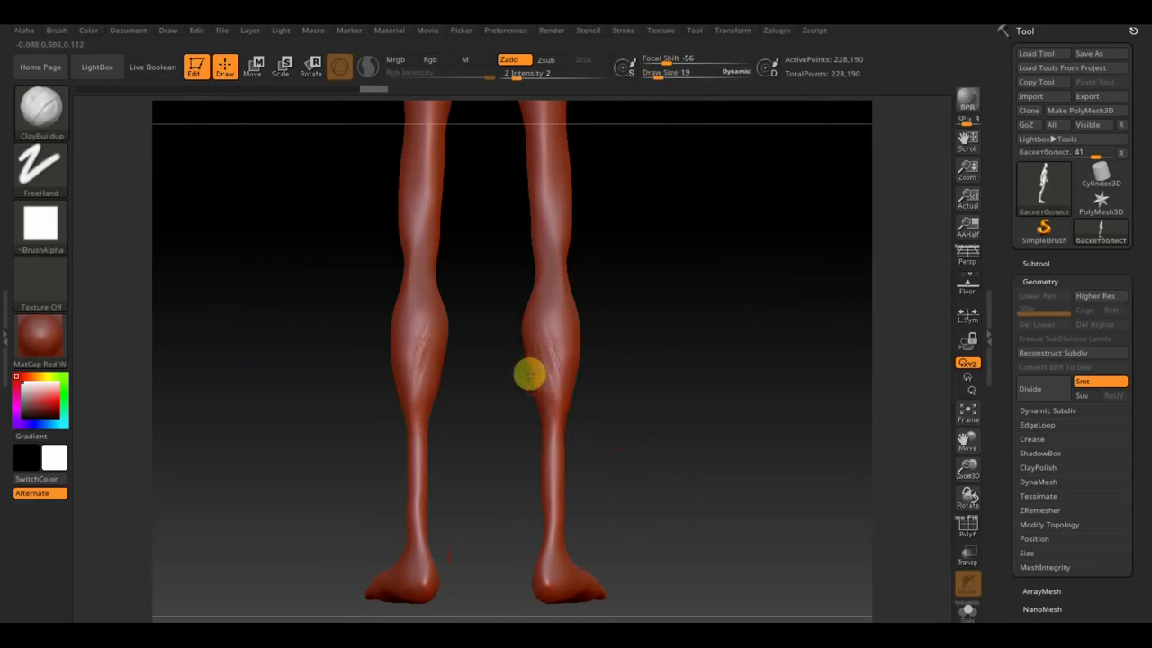
key("ctrl+z")
mouse_move(612, 398)
left_mouse_down()
mouse_move(678, 401)
mouse_move(534, 386)
mouse_move(537, 406)
left_mouse_up()
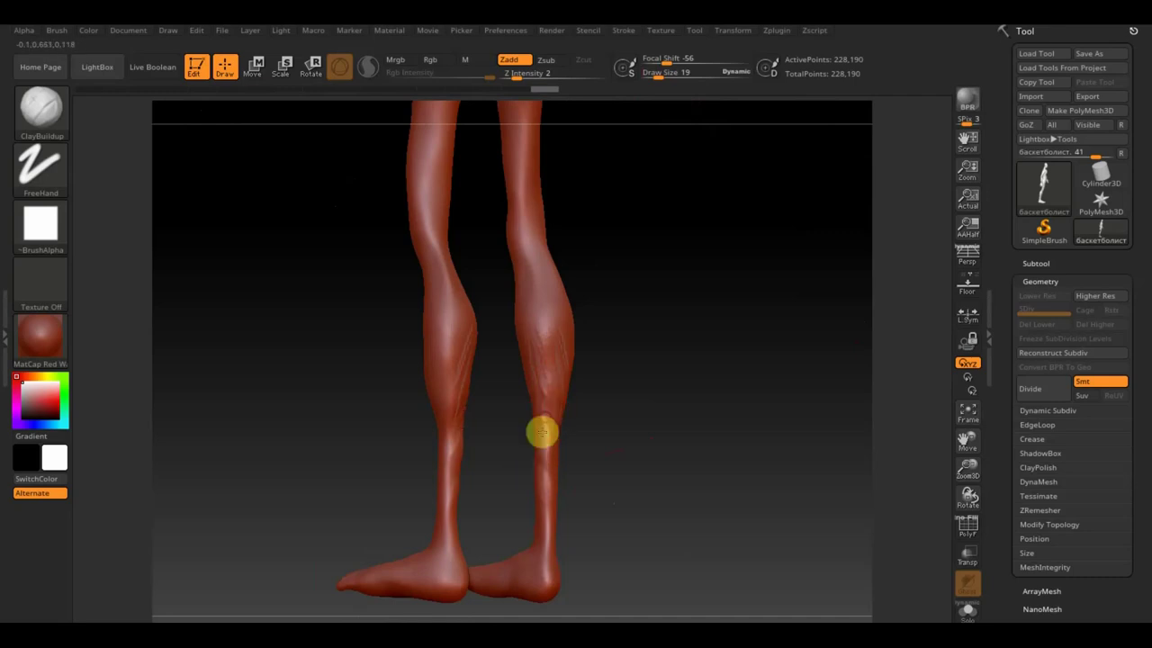
left_click_drag(535, 401, 538, 331)
mouse_move(626, 443)
left_mouse_down()
mouse_move(583, 442)
mouse_move(577, 415)
left_mouse_up()
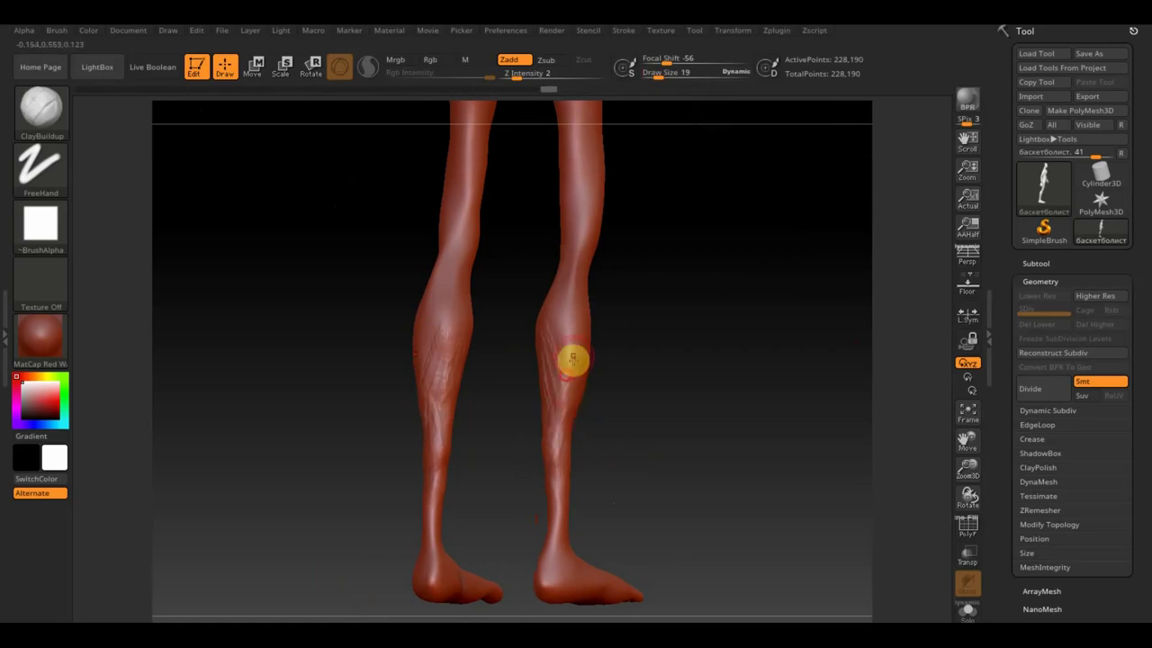
left_click_drag(535, 404, 570, 321)
mouse_move(532, 381)
left_mouse_down()
mouse_move(525, 370)
mouse_move(560, 319)
mouse_move(576, 316)
left_mouse_up()
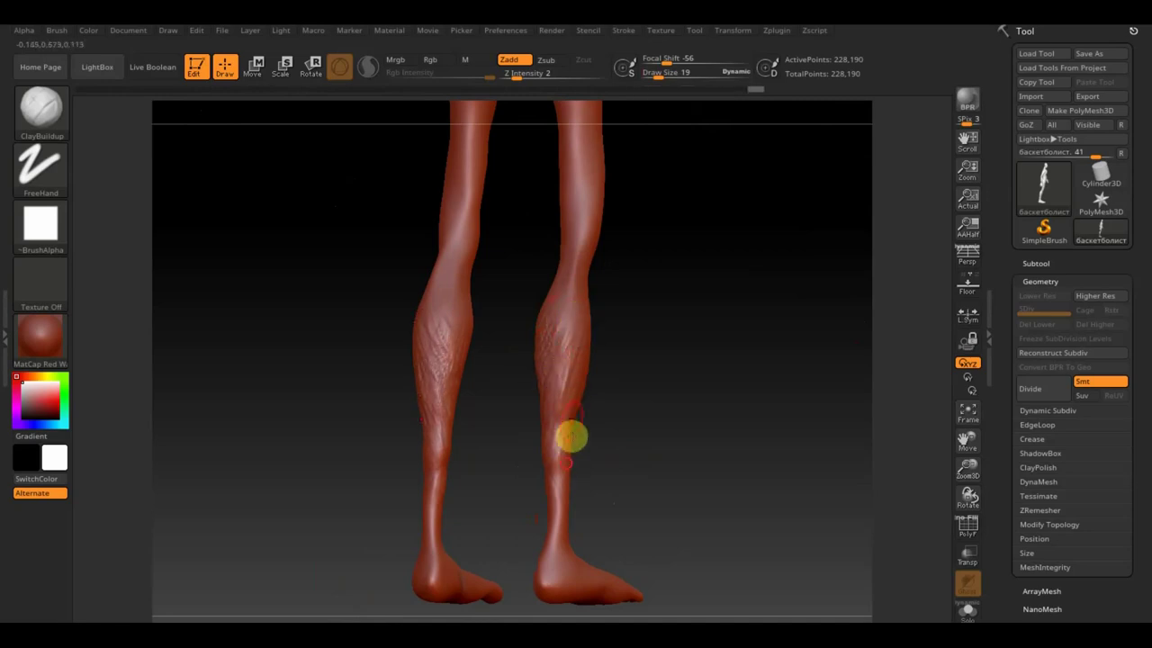
left_click_drag(570, 479, 575, 396)
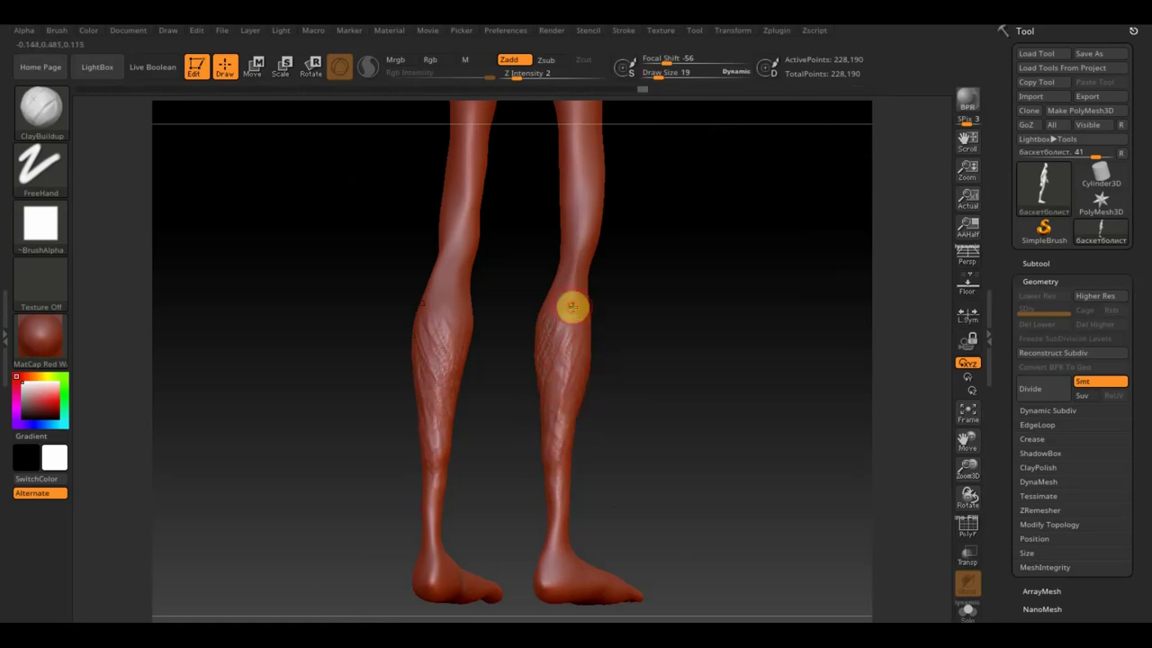
mouse_move(607, 365)
left_mouse_down()
mouse_move(681, 381)
mouse_move(556, 362)
left_mouse_up()
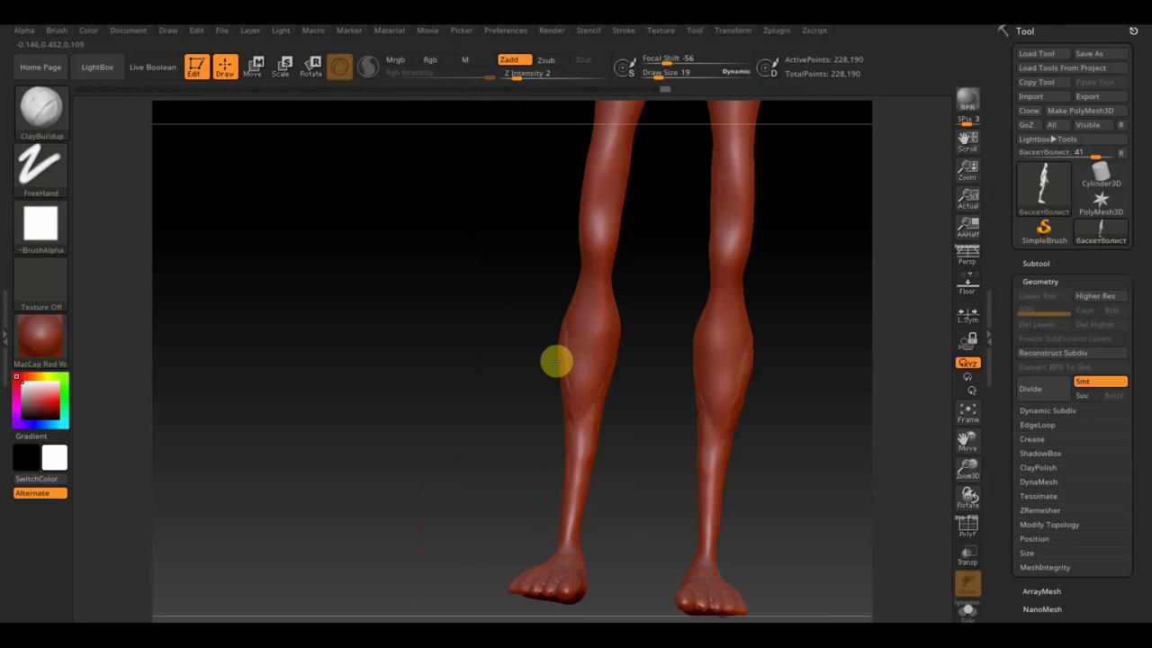
mouse_move(646, 406)
left_mouse_down()
mouse_move(617, 424)
mouse_move(535, 419)
mouse_move(658, 408)
mouse_move(659, 432)
left_mouse_up()
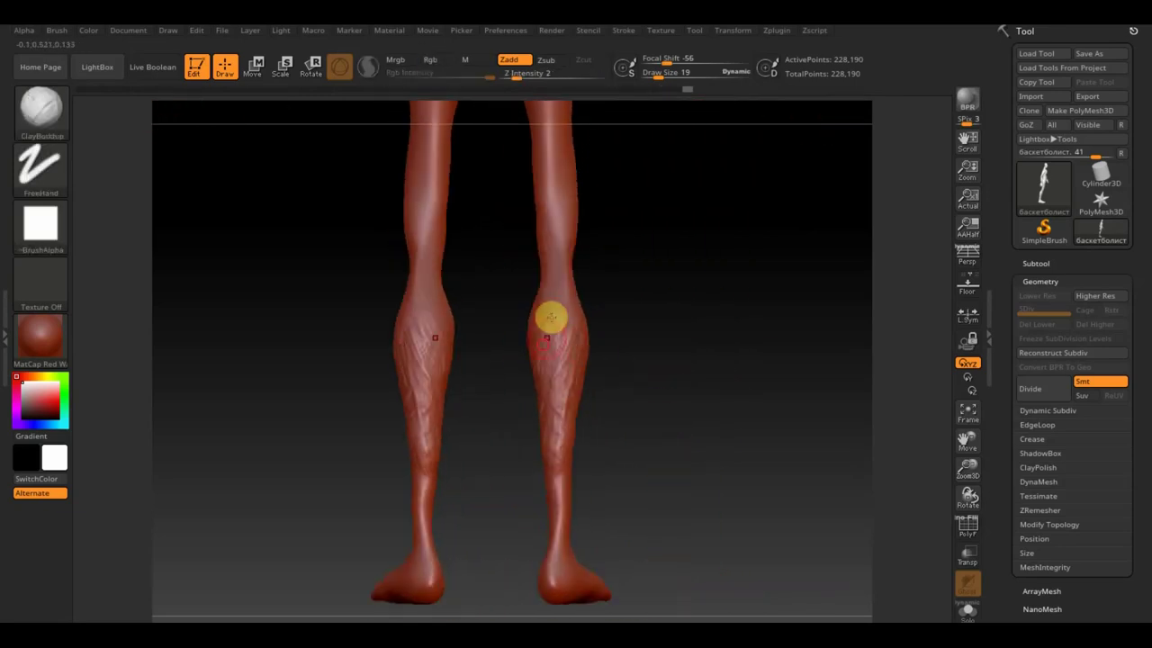
mouse_move(544, 332)
left_mouse_down()
mouse_move(535, 319)
mouse_move(550, 440)
left_mouse_up()
mouse_move(568, 336)
left_mouse_down()
mouse_move(579, 327)
mouse_move(571, 424)
mouse_move(559, 306)
mouse_move(571, 388)
mouse_move(578, 309)
mouse_move(543, 327)
mouse_move(532, 381)
mouse_move(567, 501)
left_mouse_up()
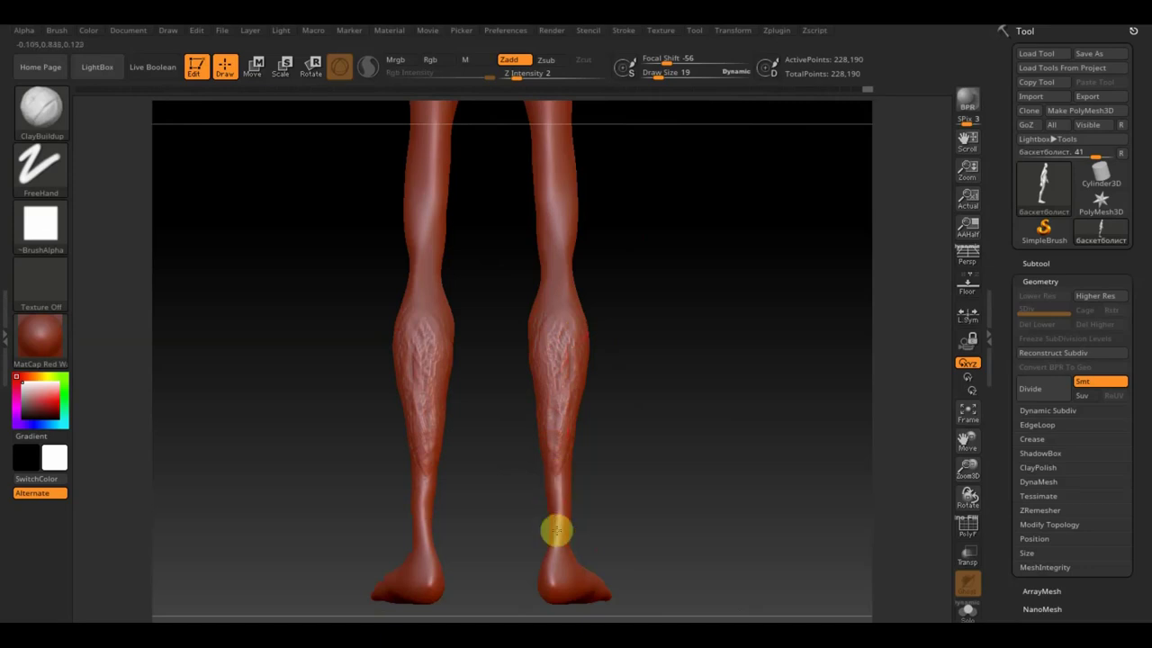
Resculpt the shin and add detail strokes on the right calf
mouse_move(597, 486)
left_mouse_down()
mouse_move(550, 496)
mouse_move(558, 509)
left_mouse_up()
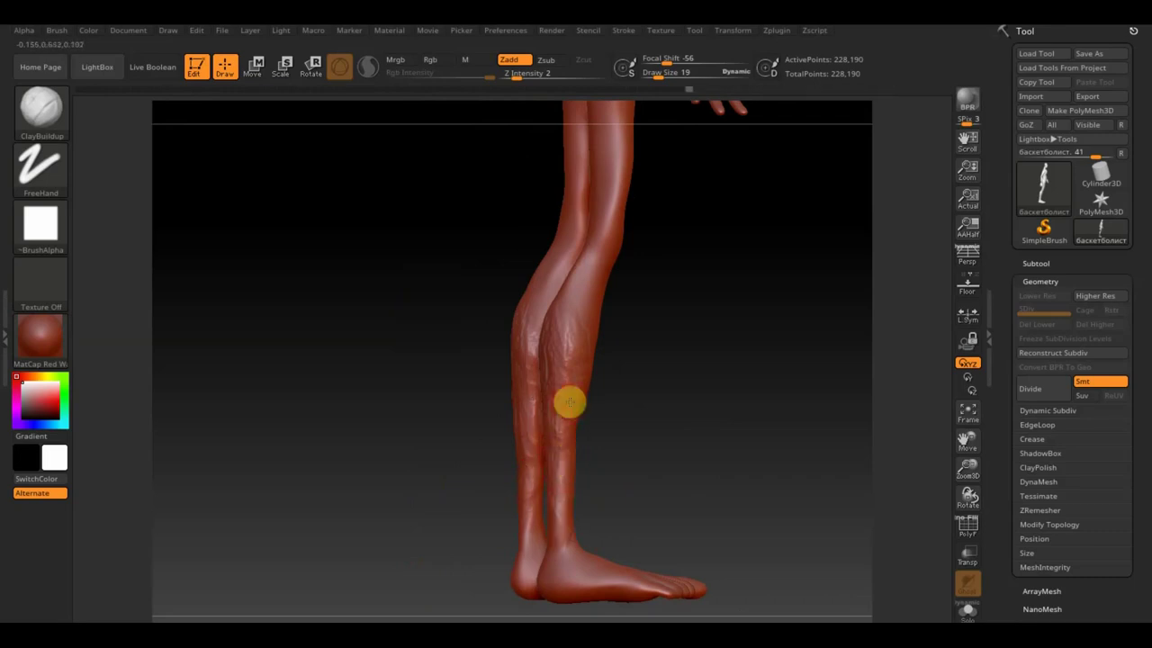
left_click_drag(627, 414, 581, 432)
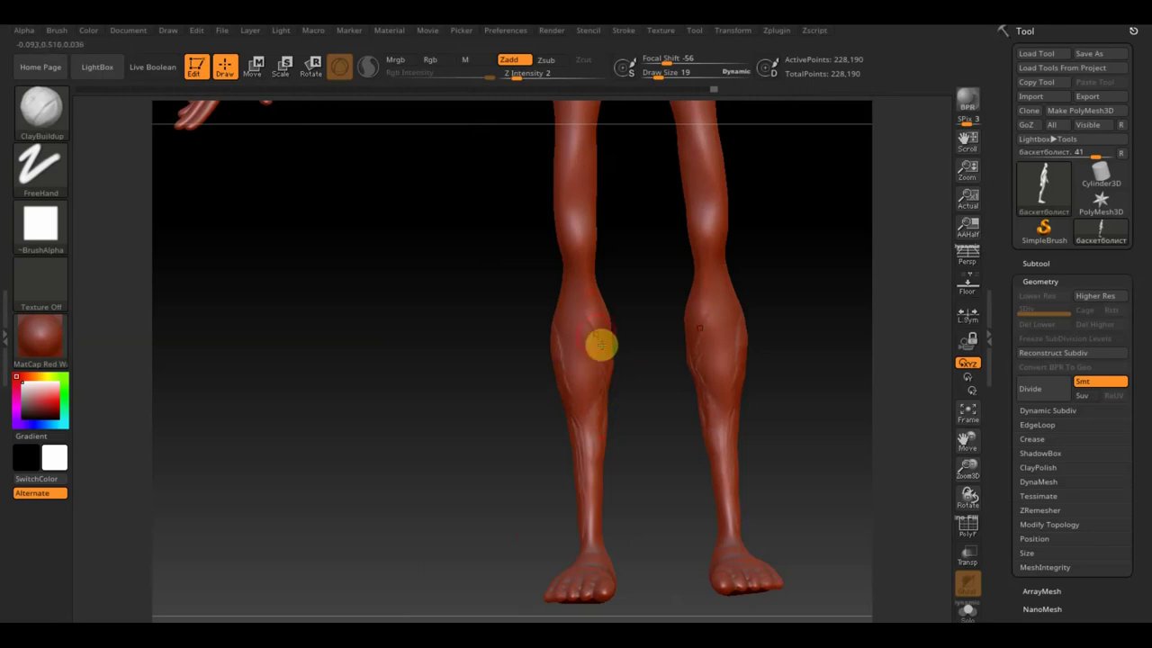
mouse_move(634, 458)
left_mouse_down()
mouse_move(645, 563)
mouse_move(599, 581)
mouse_move(653, 524)
mouse_move(646, 434)
mouse_move(628, 409)
mouse_move(495, 359)
mouse_move(573, 342)
mouse_move(621, 301)
mouse_move(602, 280)
mouse_move(599, 315)
left_mouse_up()
mouse_move(564, 417)
left_mouse_down()
mouse_move(577, 422)
mouse_move(553, 466)
mouse_move(612, 460)
left_mouse_up()
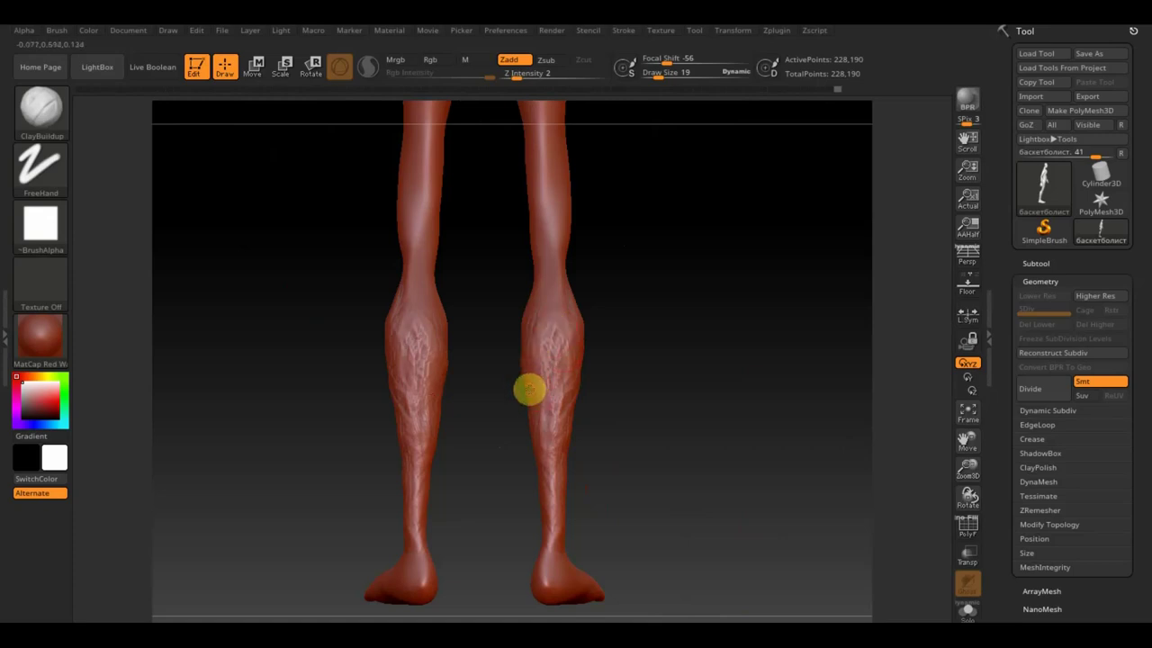
left_click_drag(522, 380, 537, 464)
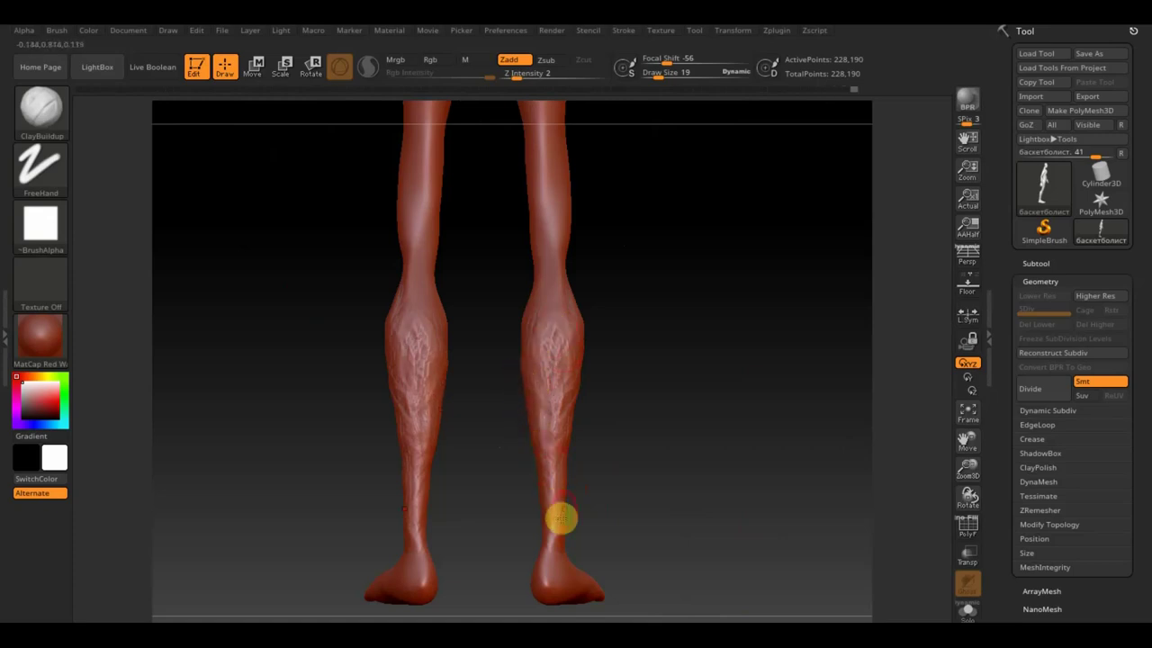
left_click_drag(568, 406, 577, 368)
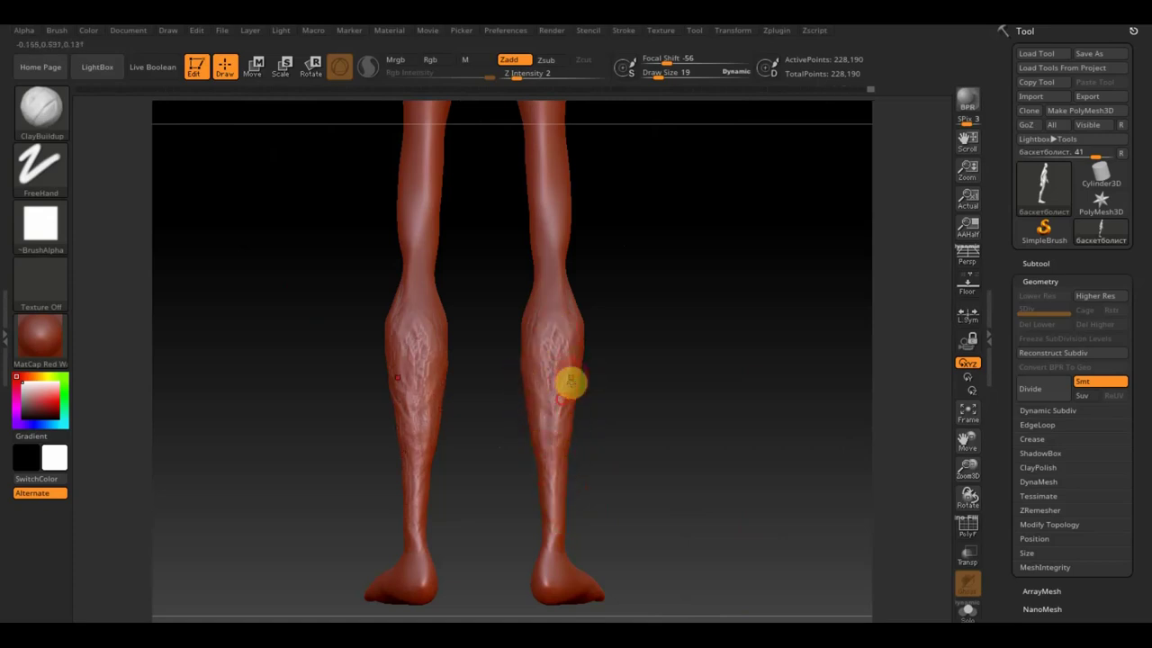
key("ctrl+z")
key("ctrl+z")
key("ctrl+z")
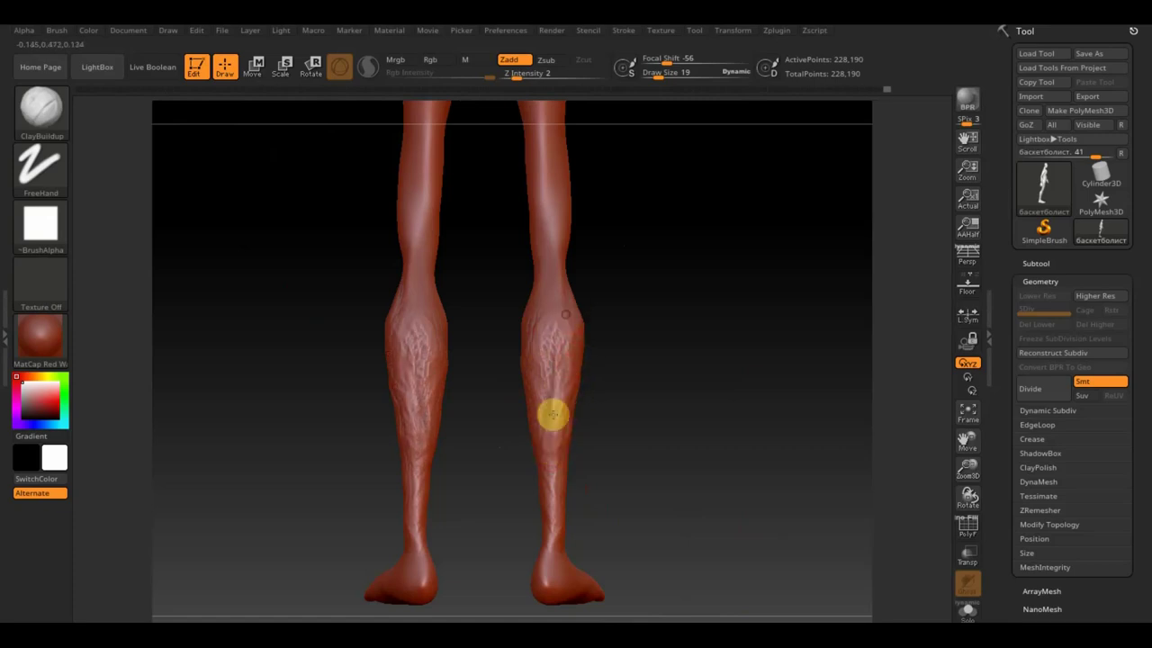
mouse_move(535, 332)
left_mouse_down()
mouse_move(530, 357)
mouse_move(556, 416)
left_mouse_up()
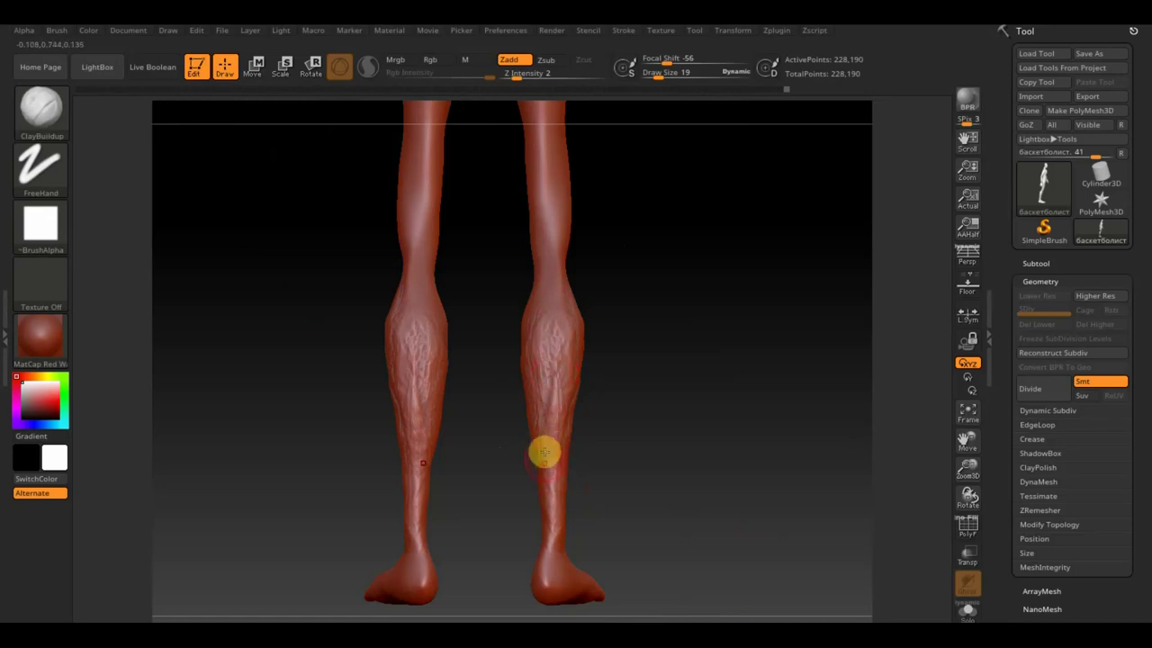
Raise the draw size to about 30 and smooth the right calf top to bottom
left_click_drag(634, 445, 642, 488, "shift")
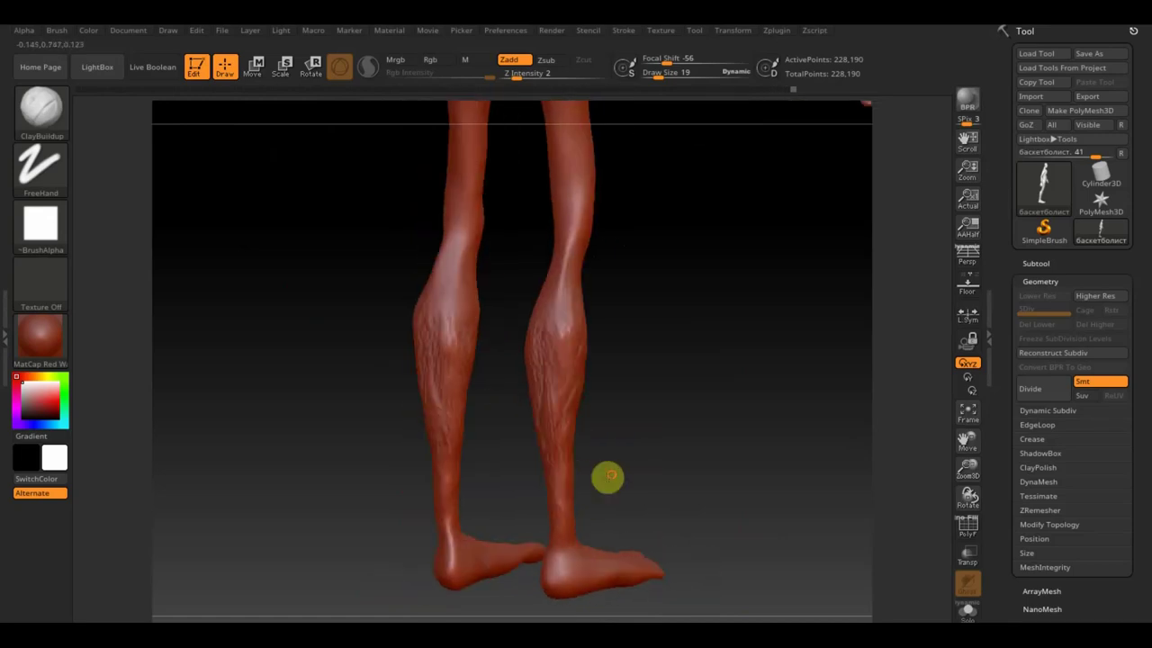
left_click_drag(660, 72, 664, 72)
mouse_move(566, 319)
left_mouse_down("shift")
mouse_move(556, 303)
mouse_move(532, 386)
mouse_move(547, 419)
mouse_move(566, 411)
mouse_move(555, 446)
mouse_move(558, 549)
left_mouse_up("shift")
mouse_move(594, 540)
left_mouse_down()
mouse_move(639, 450)
mouse_move(571, 473)
left_mouse_up()
mouse_move(562, 297)
left_mouse_down("shift")
mouse_move(576, 350)
mouse_move(566, 483)
left_mouse_up("shift")
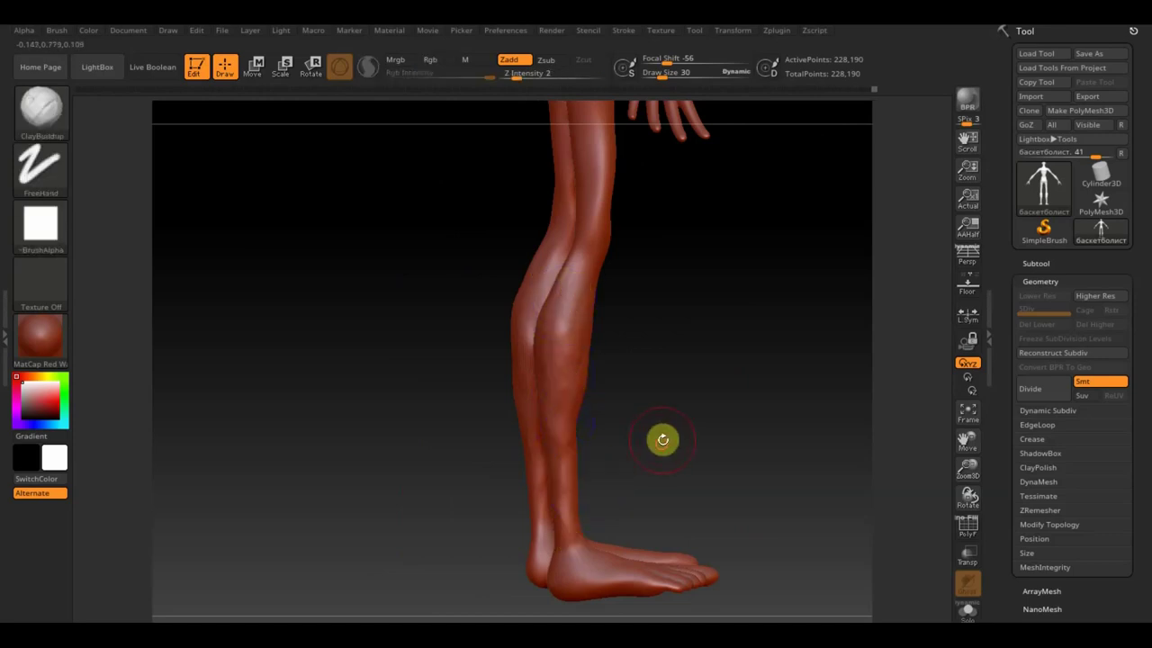
left_click_drag(662, 439, 654, 470)
left_click(50, 113)
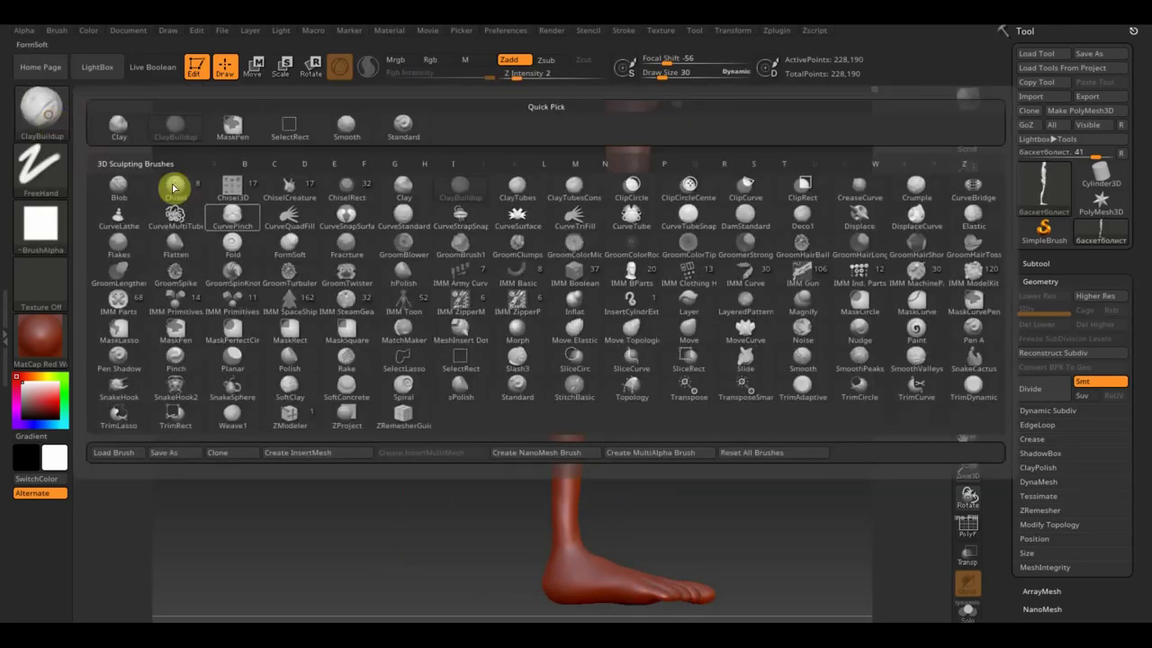
Switch to Move Topological at draw size 55 and smooth the calves from the front
left_click(634, 329)
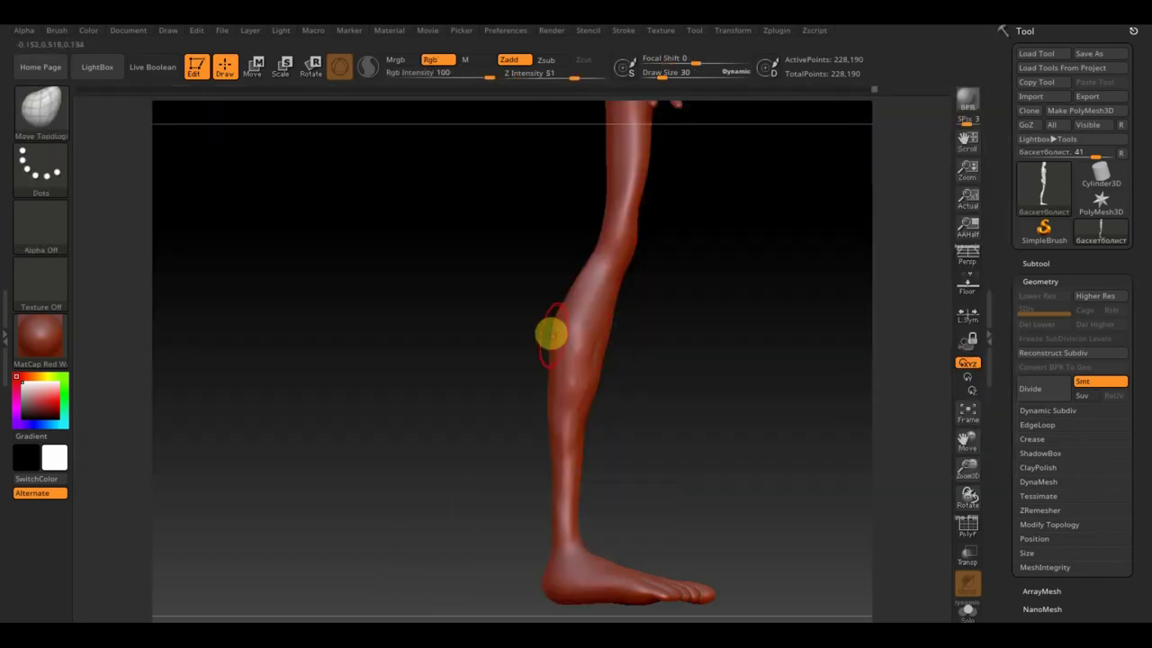
left_click_drag(656, 72, 673, 79)
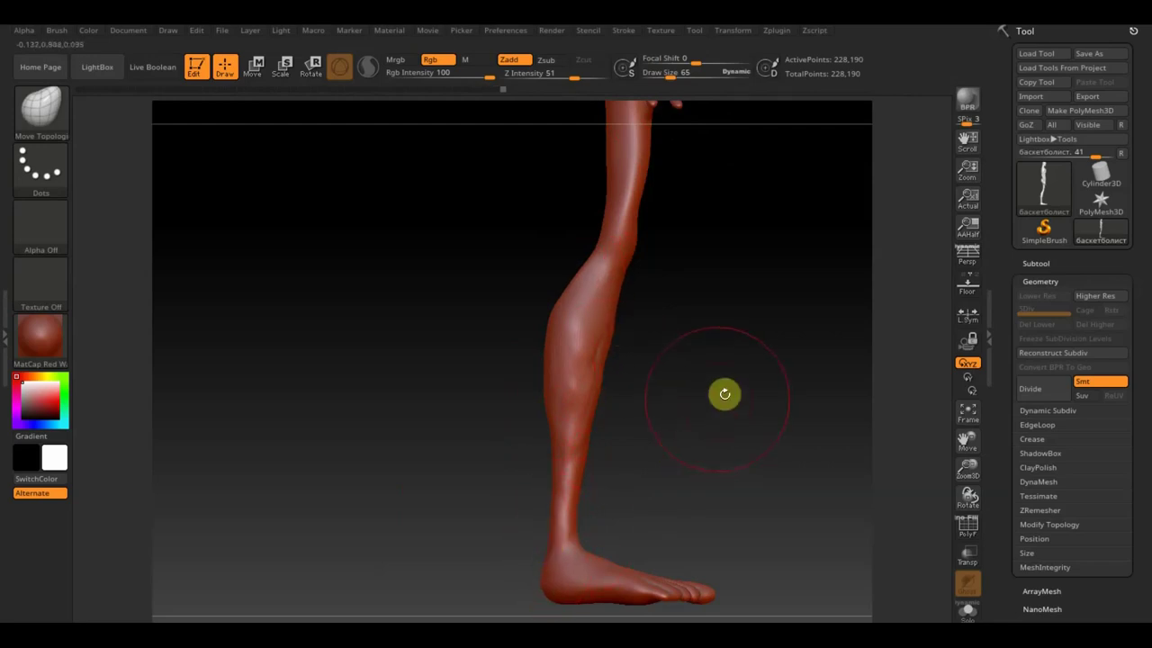
mouse_move(730, 368)
left_mouse_down()
mouse_move(669, 564)
mouse_move(702, 456)
mouse_move(641, 468)
mouse_move(741, 483)
mouse_move(700, 280)
left_mouse_up()
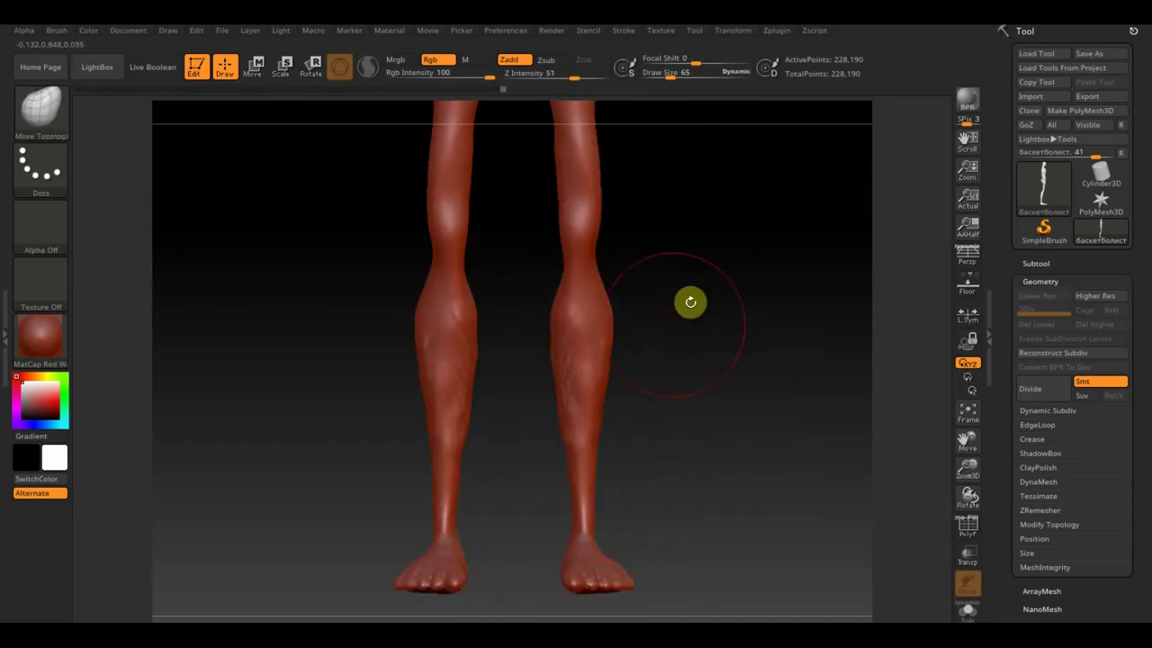
key("shift")
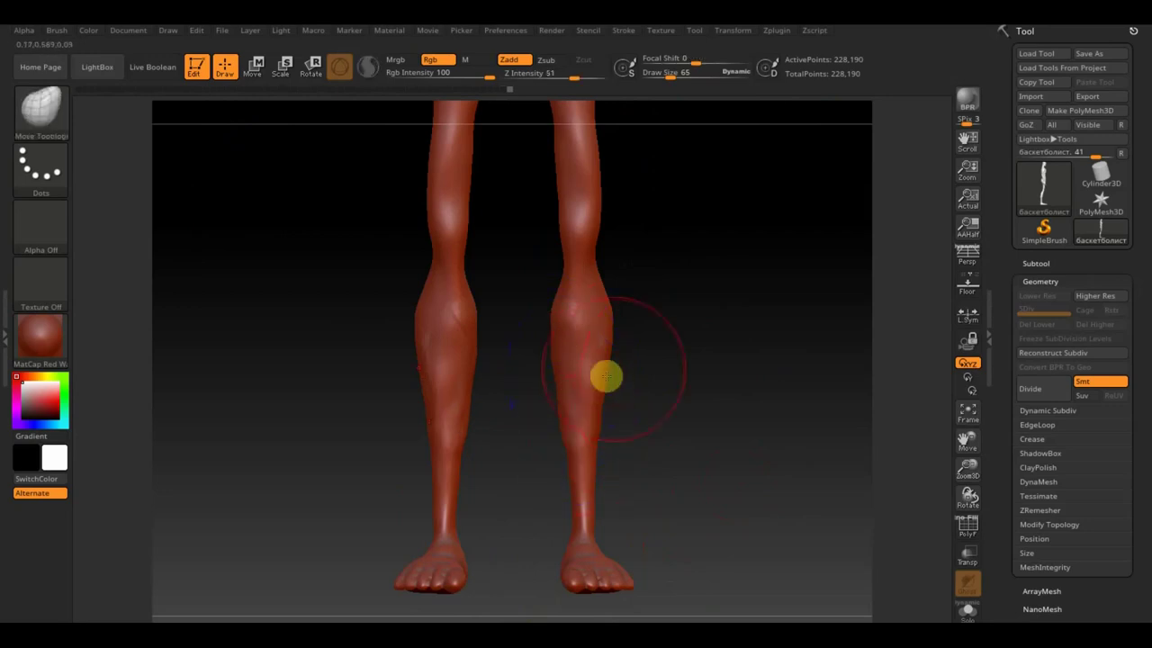
left_click_drag(663, 334, 681, 373)
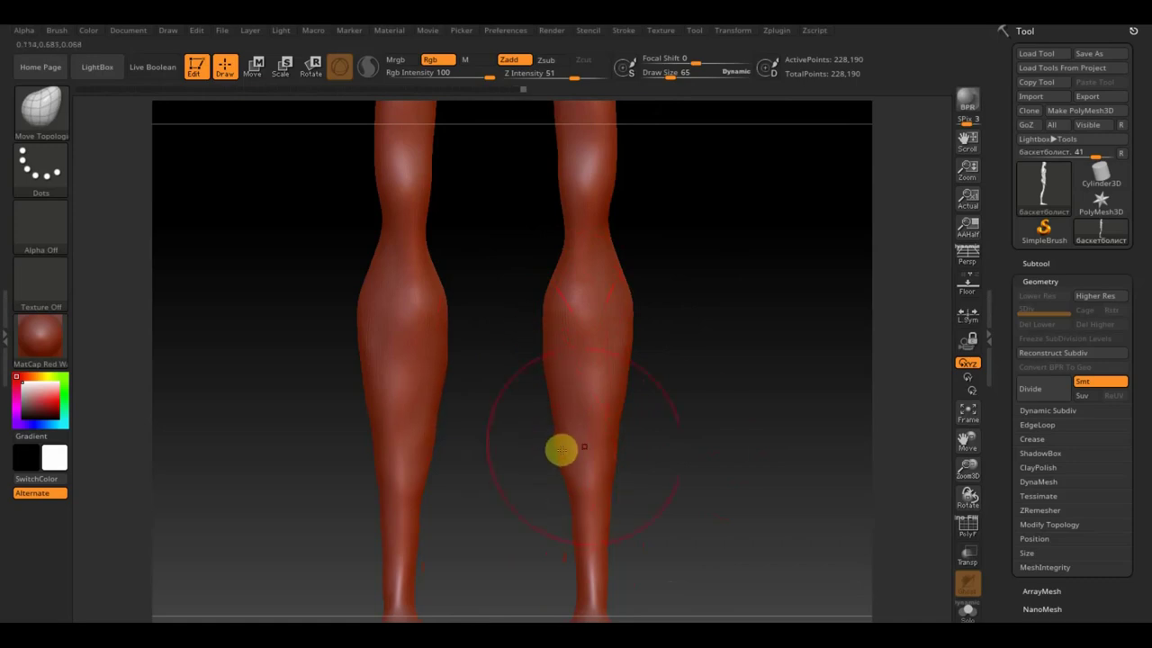
Zoom and orbit around the legs and torso to review the shape
scroll(666, 423, "down", 2)
scroll(656, 360, "down", 2)
scroll(639, 360, "down", 2)
mouse_move(627, 336)
left_mouse_down()
mouse_move(633, 393)
mouse_move(558, 393)
mouse_move(635, 390)
mouse_move(607, 411)
mouse_move(692, 391)
mouse_move(702, 502)
mouse_move(738, 491)
mouse_move(720, 527)
mouse_move(711, 437)
mouse_move(489, 298)
mouse_move(723, 319)
mouse_move(712, 342)
mouse_move(709, 536)
mouse_move(663, 337)
mouse_move(674, 429)
mouse_move(676, 420)
left_mouse_up()
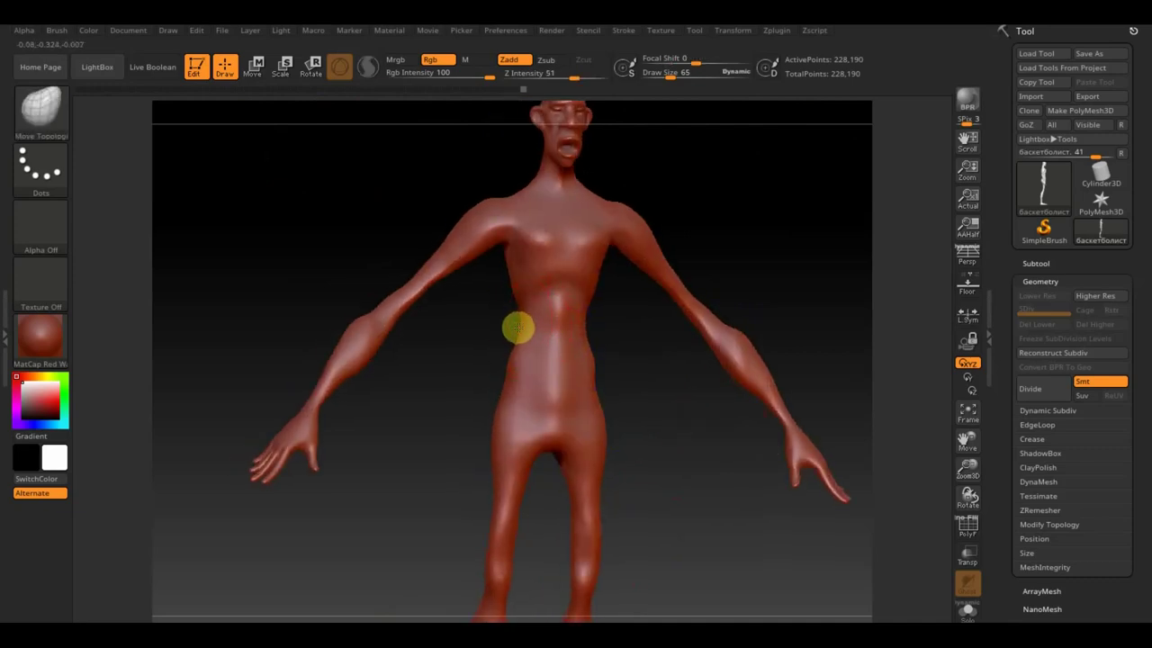
left_click_drag(657, 388, 653, 384, "shift")
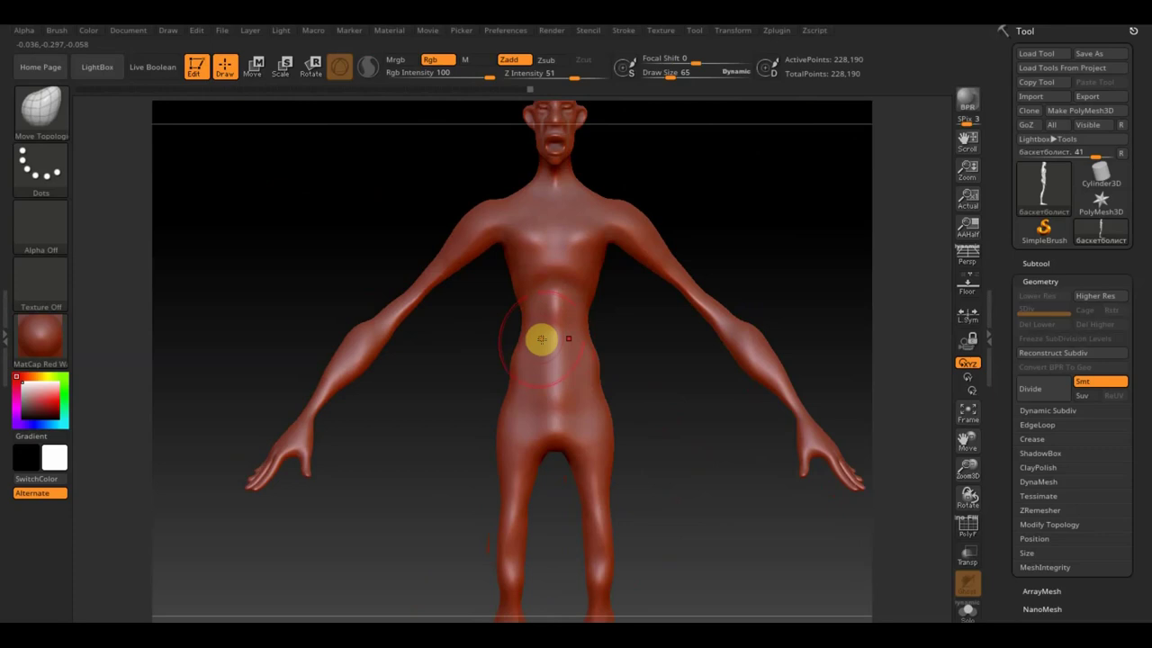
left_click_drag(491, 327, 537, 370)
mouse_move(667, 245)
left_mouse_down()
mouse_move(780, 336)
mouse_move(756, 328)
left_mouse_up()
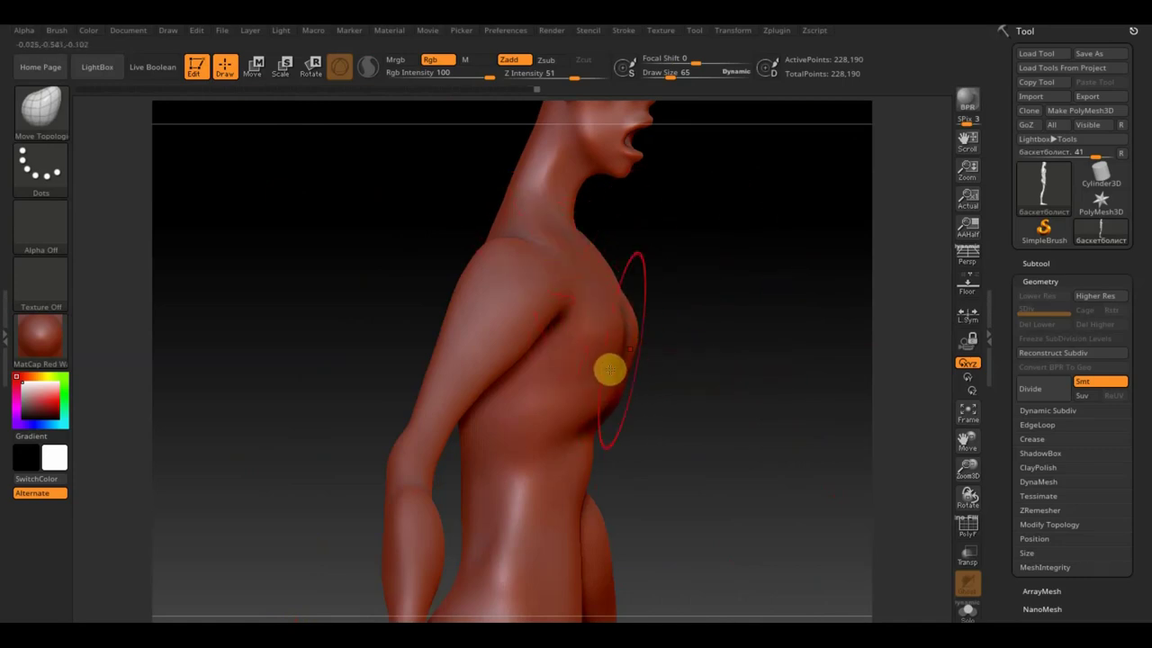
mouse_move(647, 343)
left_mouse_down()
mouse_move(687, 329)
mouse_move(633, 327)
left_mouse_up()
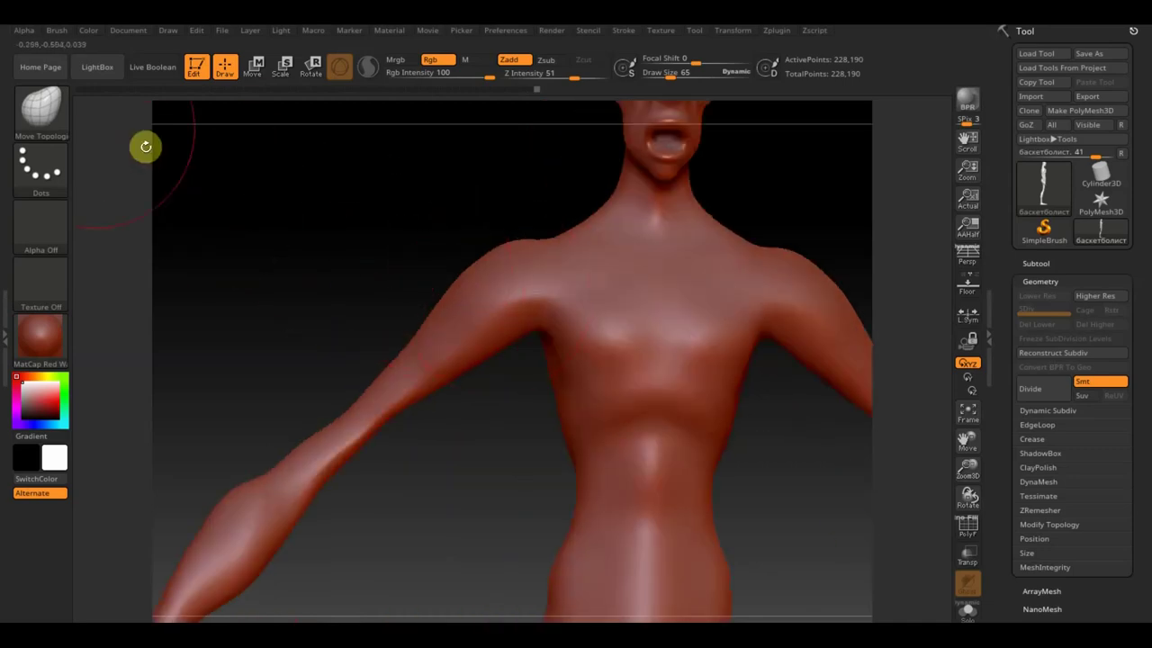
left_click(64, 120)
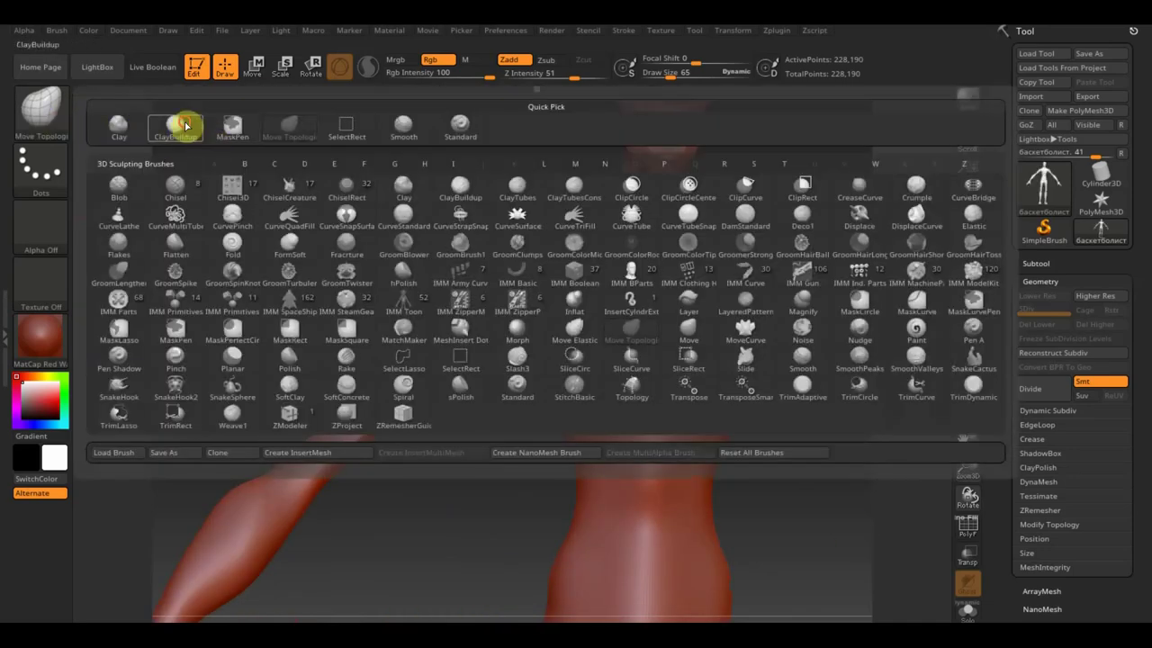
Switch to ClayBuildup, slightly reduce the brush, and build clay on the shoulder
left_click(200, 135)
left_click_drag(255, 260, 332, 293)
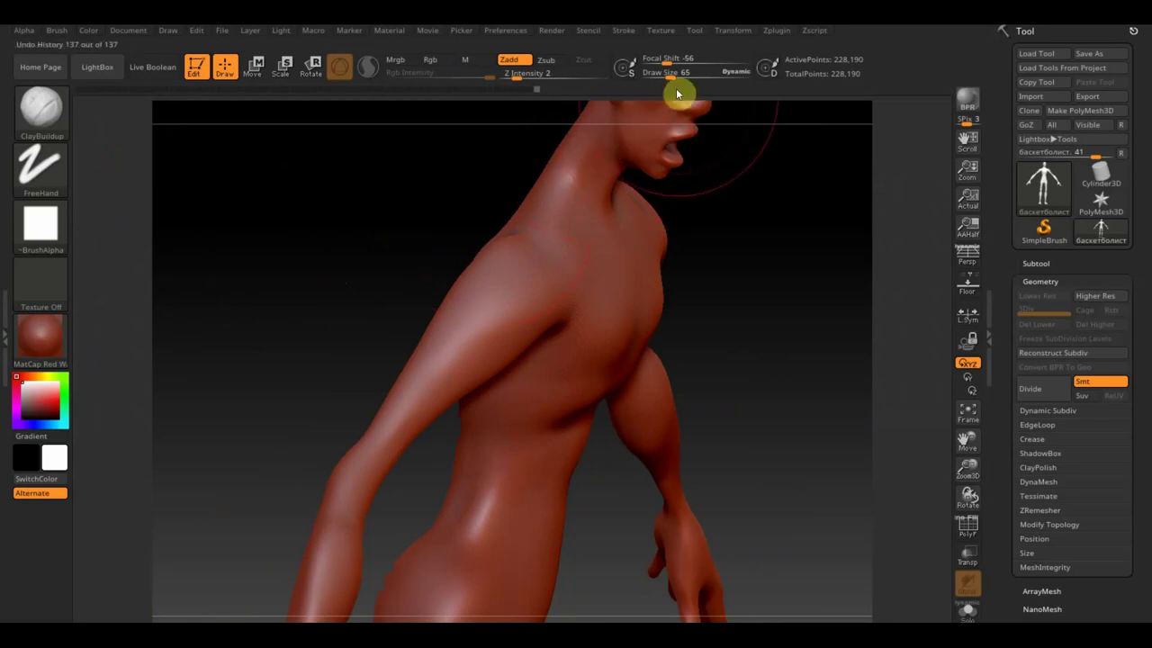
left_click_drag(669, 73, 663, 74)
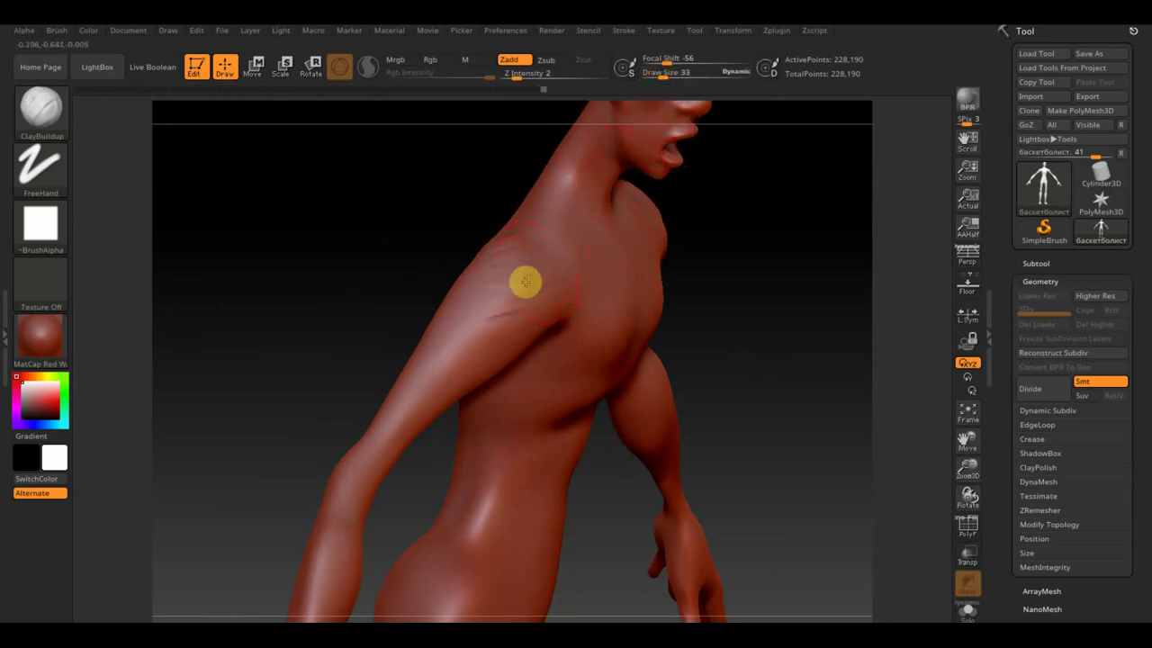
left_click_drag(536, 286, 464, 320)
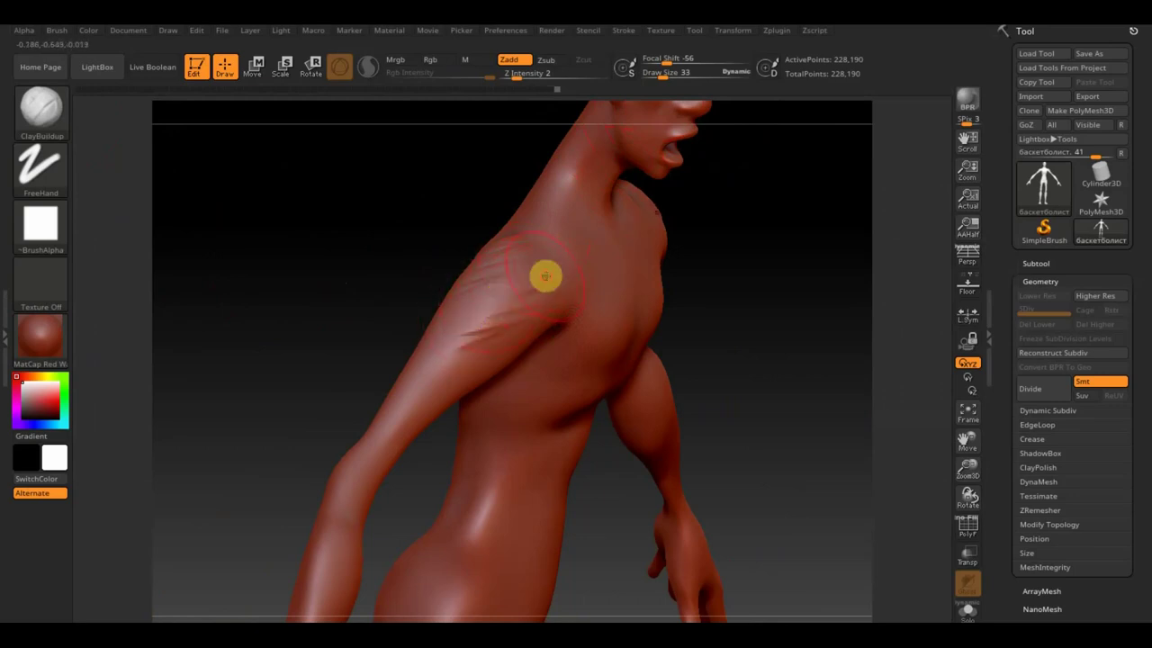
left_click_drag(363, 255, 412, 279)
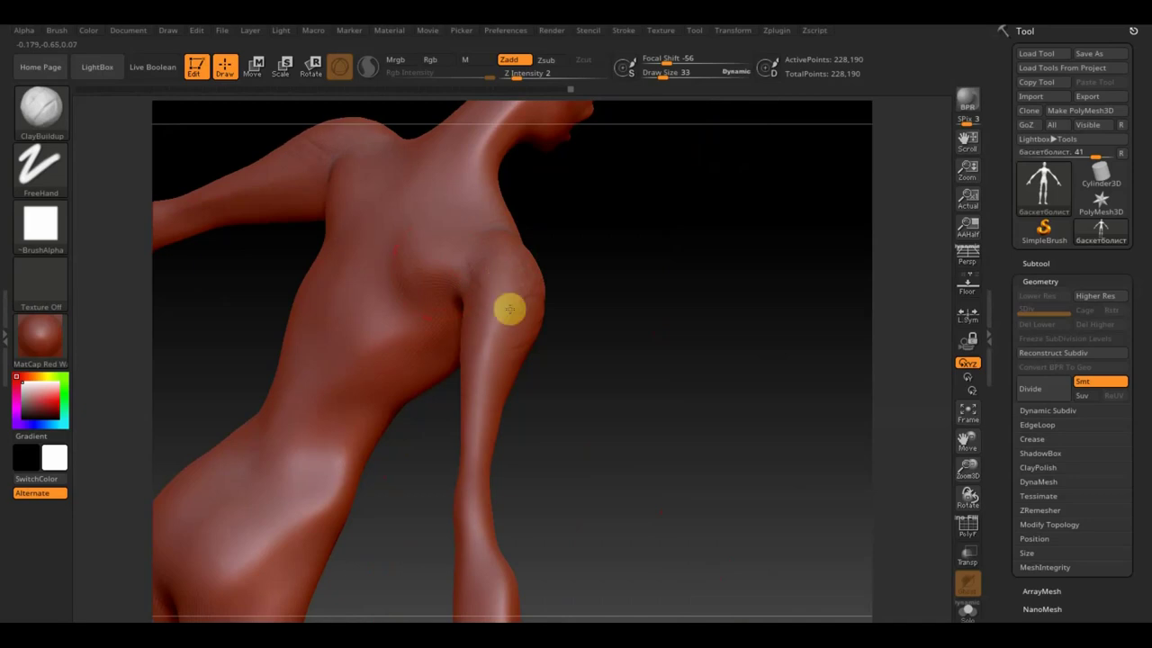
mouse_move(618, 316)
left_mouse_down()
mouse_move(558, 303)
mouse_move(538, 263)
left_mouse_up()
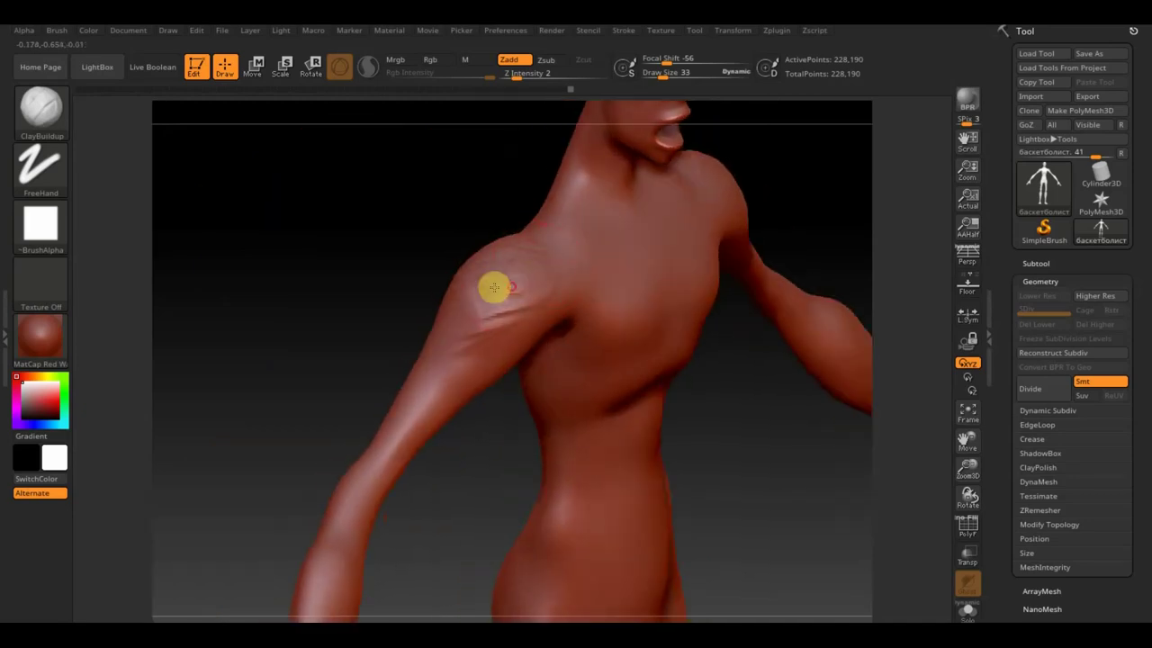
mouse_move(423, 311)
left_mouse_down()
mouse_move(378, 288)
mouse_move(351, 249)
left_mouse_up()
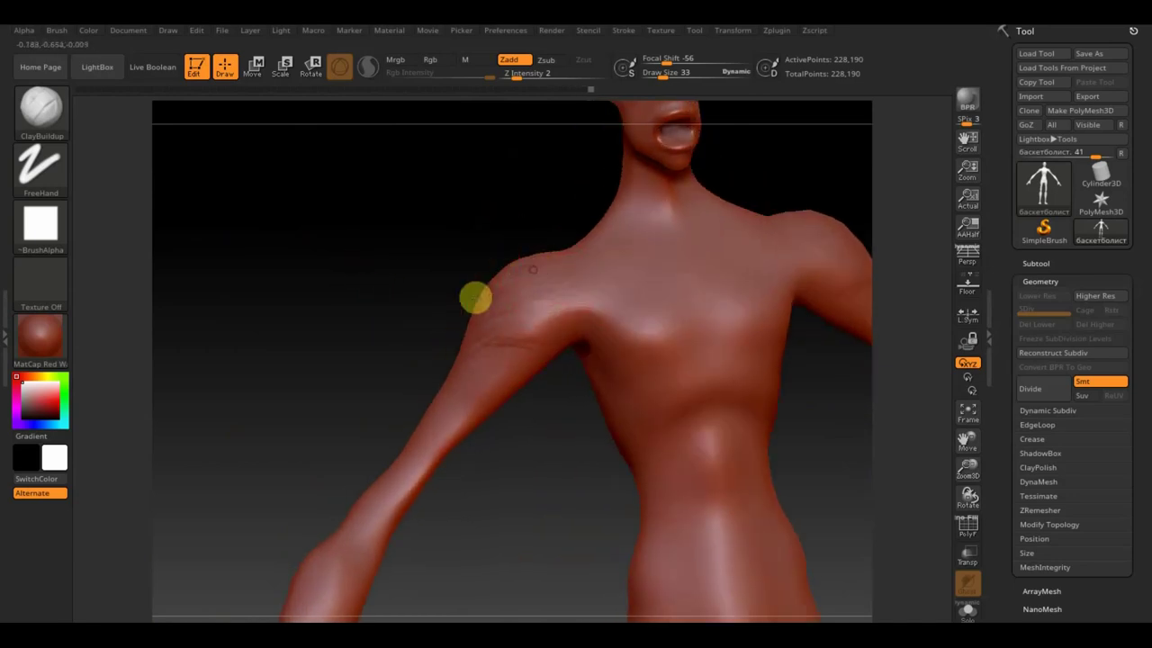
mouse_move(468, 276)
left_mouse_down()
mouse_move(414, 278)
mouse_move(477, 288)
mouse_move(496, 275)
left_mouse_up()
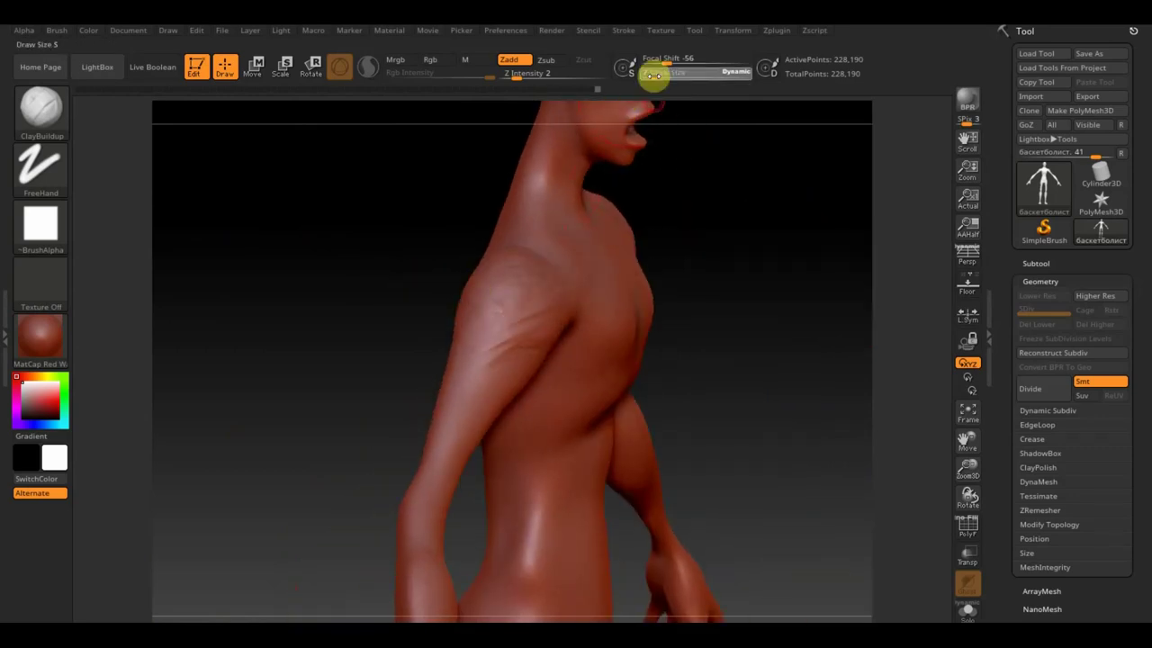
At draw size 19, add clay strokes on the upper chest and across the upper back
left_click_drag(654, 76, 660, 74)
mouse_move(714, 228)
left_mouse_down()
mouse_move(717, 326)
mouse_move(573, 321)
mouse_move(573, 297)
mouse_move(630, 342)
mouse_move(659, 337)
mouse_move(607, 336)
left_mouse_up()
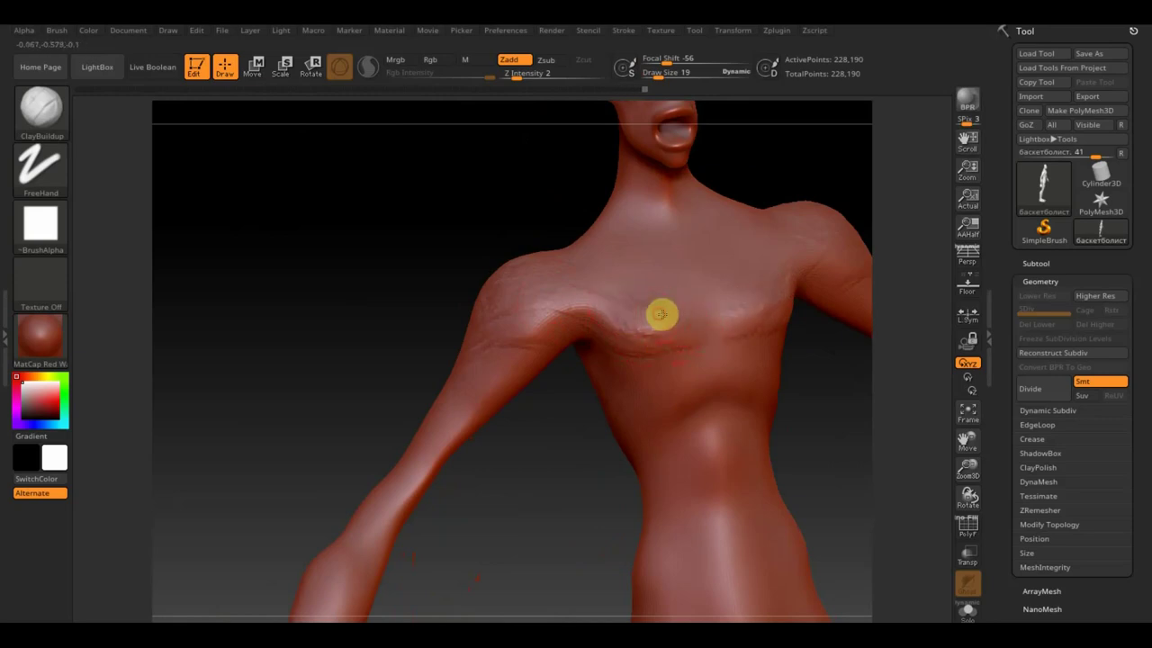
left_click(641, 253)
mouse_move(540, 184)
left_mouse_down()
mouse_move(507, 162)
mouse_move(538, 213)
mouse_move(576, 224)
left_mouse_up()
mouse_move(581, 271)
left_mouse_down()
mouse_move(519, 234)
mouse_move(658, 213)
mouse_move(751, 226)
left_mouse_up()
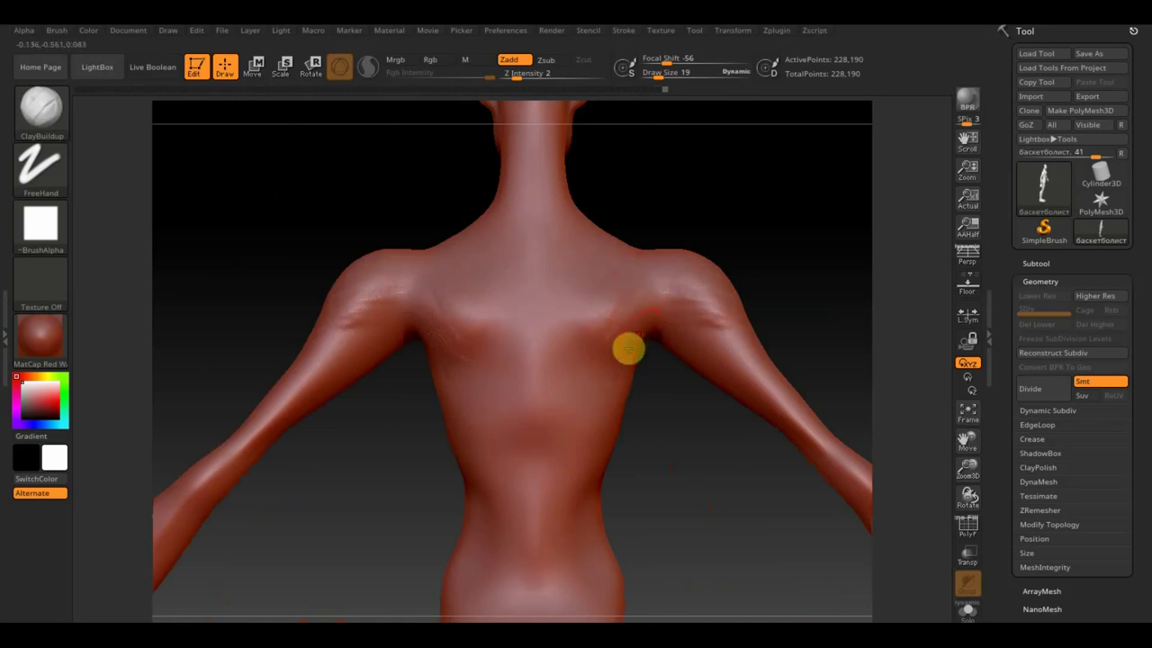
mouse_move(624, 328)
left_mouse_down()
mouse_move(577, 348)
mouse_move(604, 309)
mouse_move(612, 334)
mouse_move(597, 350)
mouse_move(607, 316)
mouse_move(658, 291)
mouse_move(714, 311)
left_mouse_up()
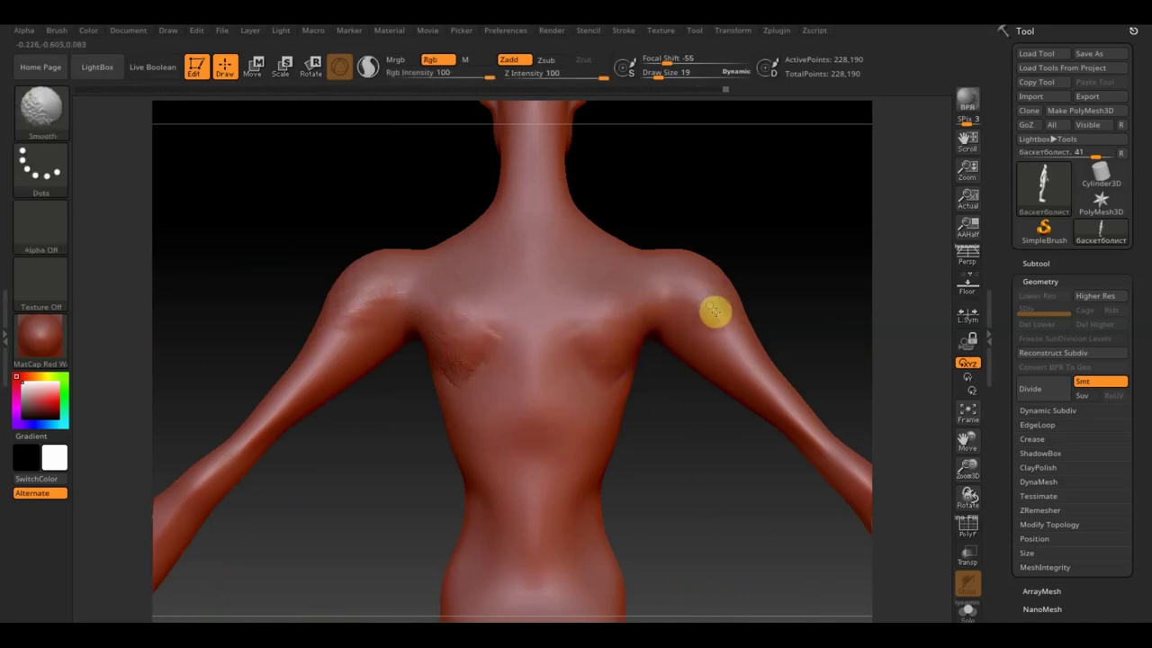
mouse_move(694, 512)
left_mouse_down()
mouse_move(661, 398)
mouse_move(726, 458)
mouse_move(600, 386)
left_mouse_up()
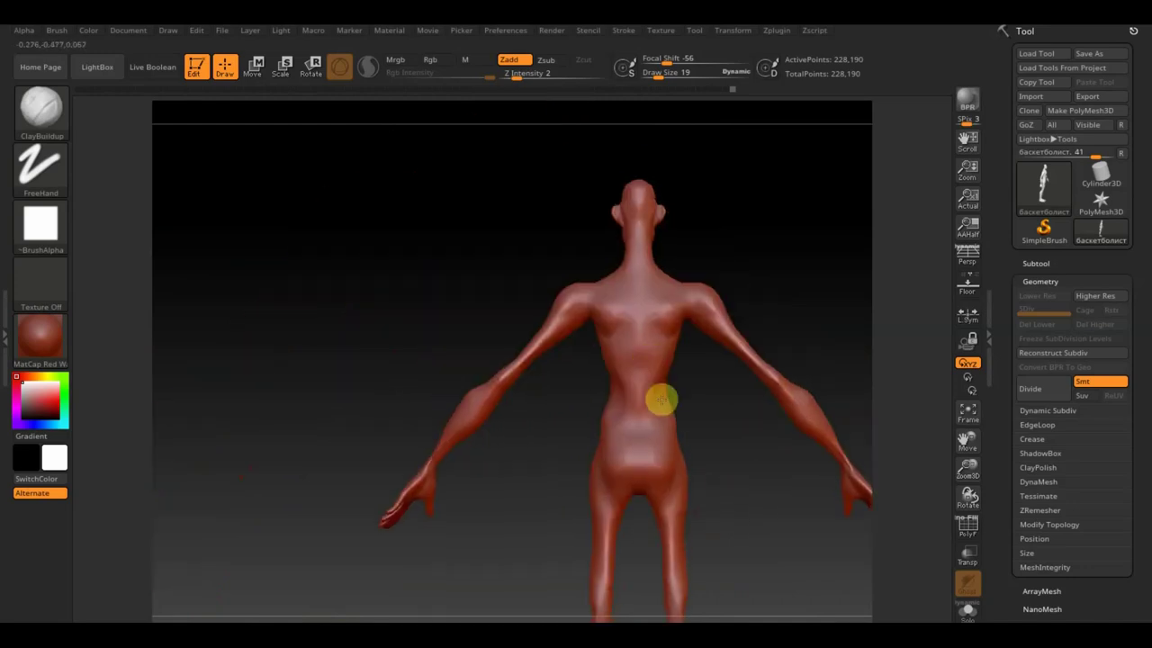
left_click_drag(519, 309, 486, 352, "shift")
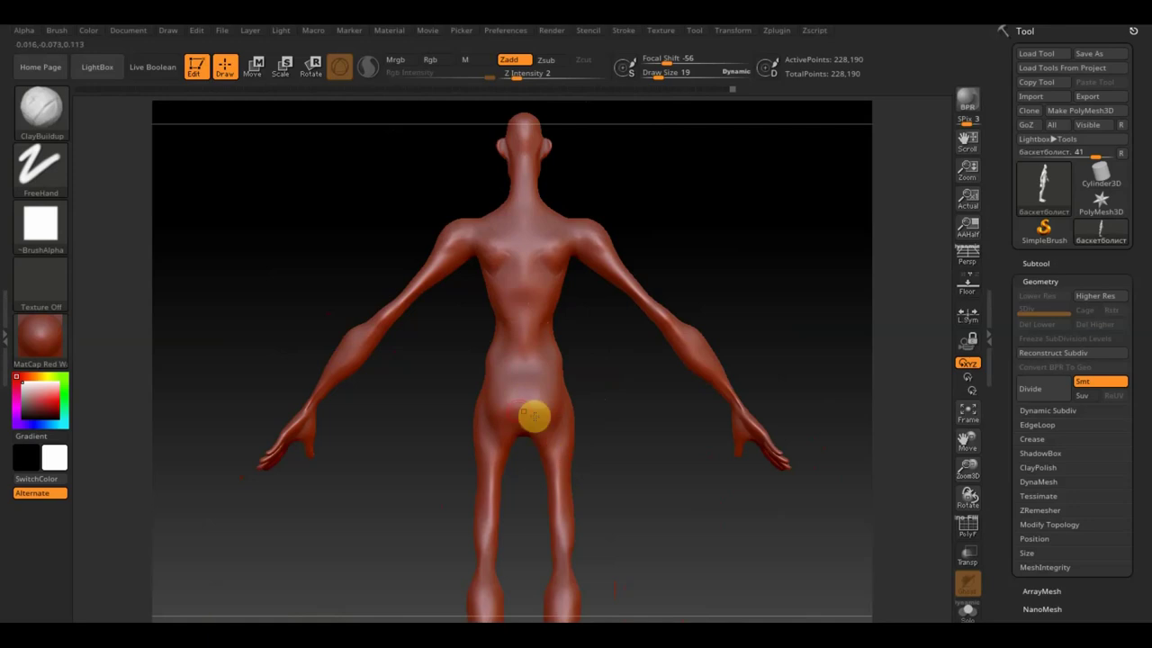
mouse_move(631, 449)
left_mouse_down()
mouse_move(494, 447)
mouse_move(734, 291)
left_mouse_up()
left_click_drag(522, 270, 494, 265, "shift")
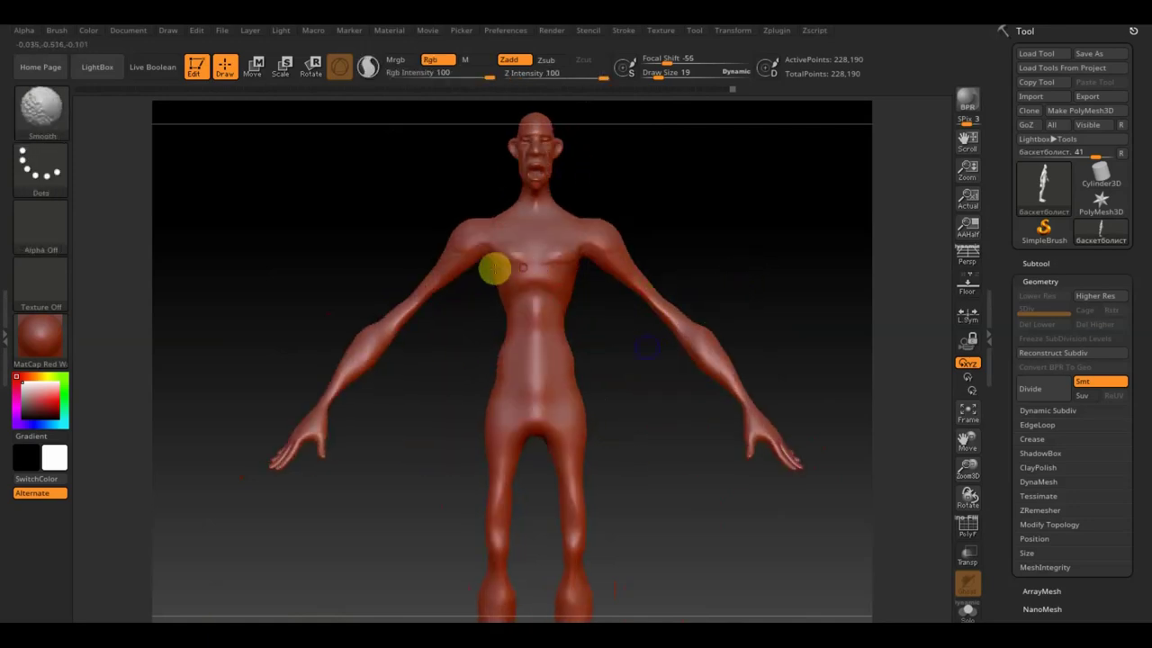
mouse_move(457, 324)
left_mouse_down()
mouse_move(488, 438)
mouse_move(470, 416)
mouse_move(483, 426)
mouse_move(499, 351)
mouse_move(512, 351)
mouse_move(512, 448)
mouse_move(545, 302)
left_mouse_up()
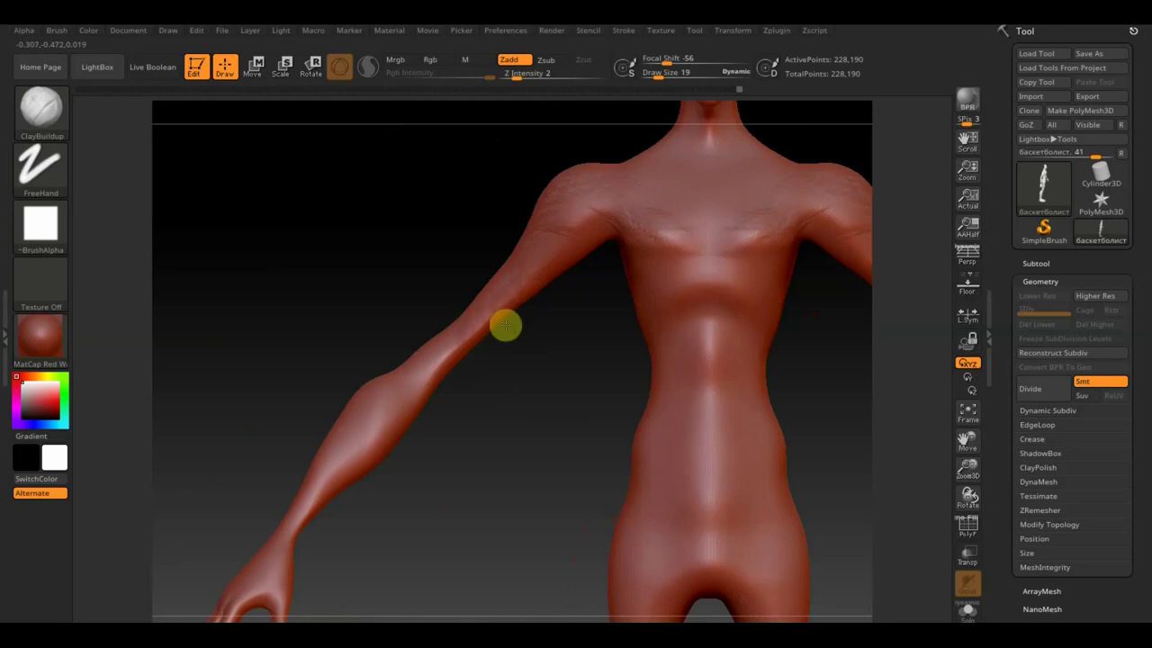
Build up clay strokes along the upper arm near the armpit
mouse_move(504, 374)
left_mouse_down()
mouse_move(489, 288)
mouse_move(554, 286)
left_mouse_up()
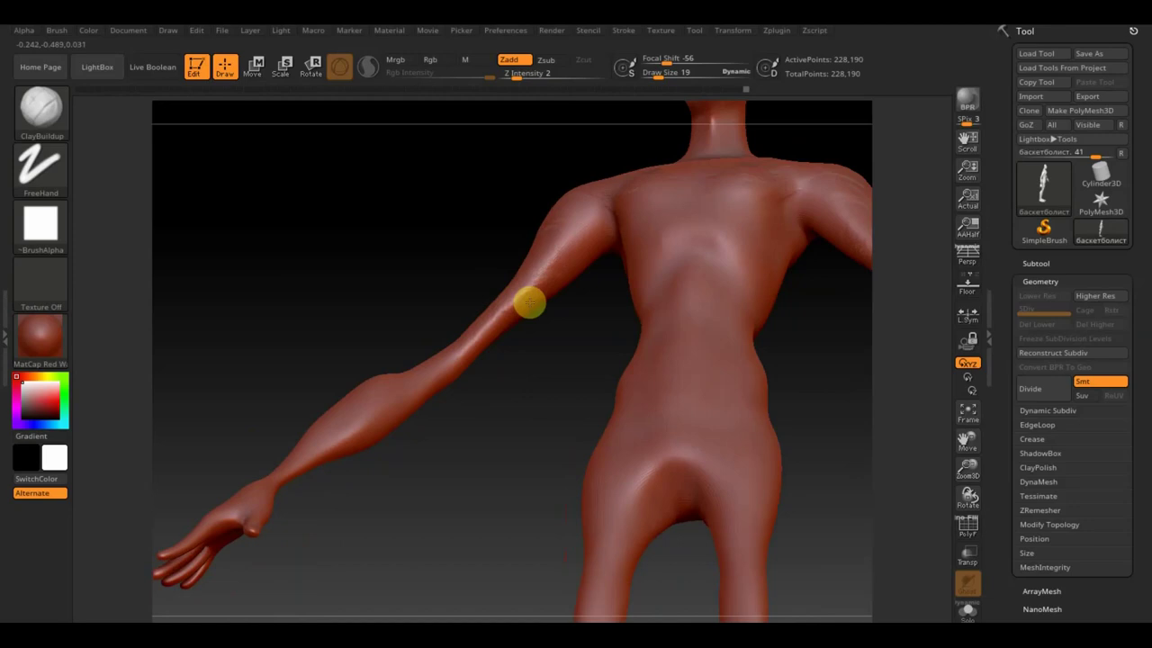
mouse_move(478, 338)
left_mouse_down()
mouse_move(456, 352)
mouse_move(527, 391)
mouse_move(546, 363)
mouse_move(553, 461)
mouse_move(522, 279)
left_mouse_up()
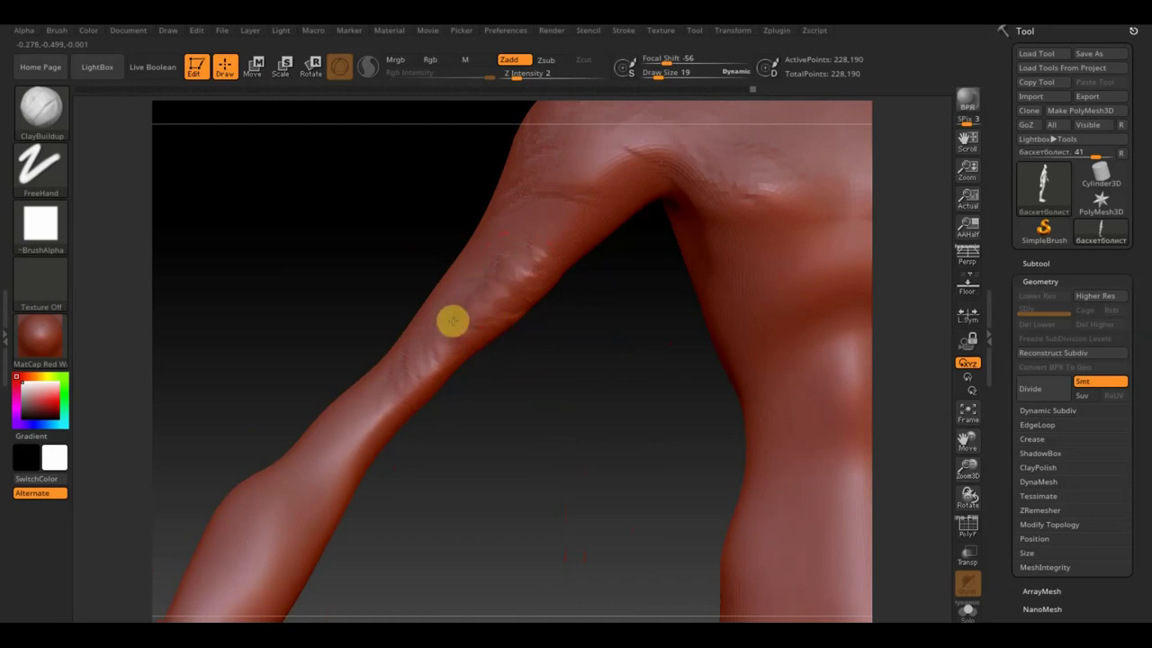
mouse_move(410, 354)
left_mouse_down()
mouse_move(419, 345)
mouse_move(417, 362)
left_mouse_up()
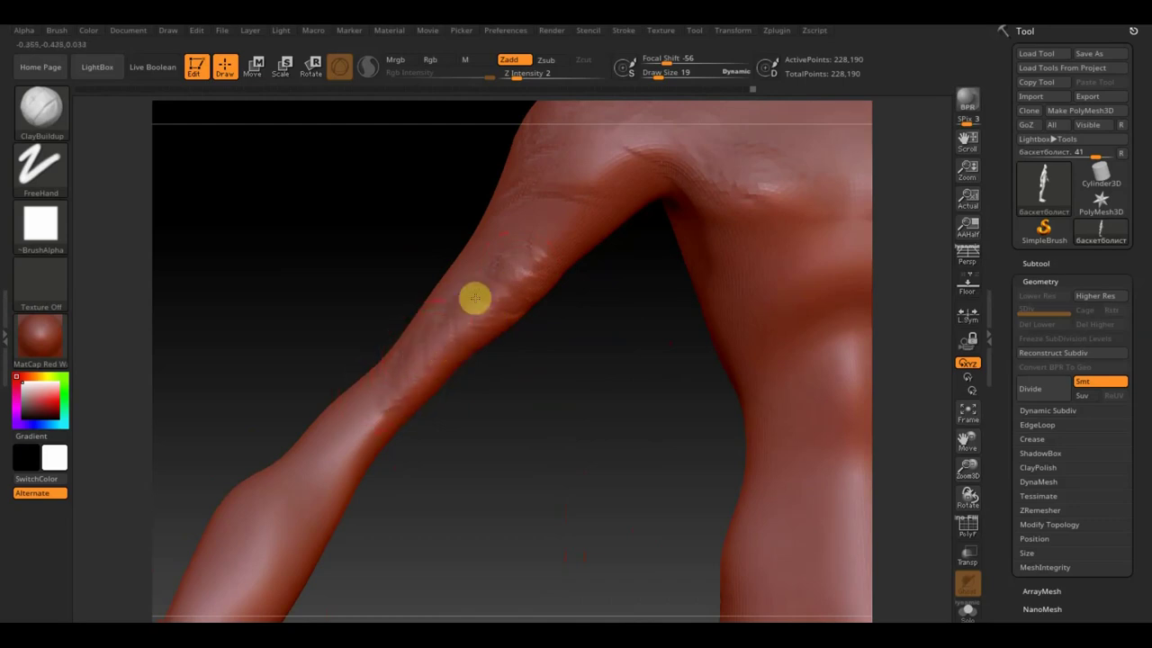
mouse_move(576, 348)
left_mouse_down()
mouse_move(601, 369)
mouse_move(558, 268)
left_mouse_up()
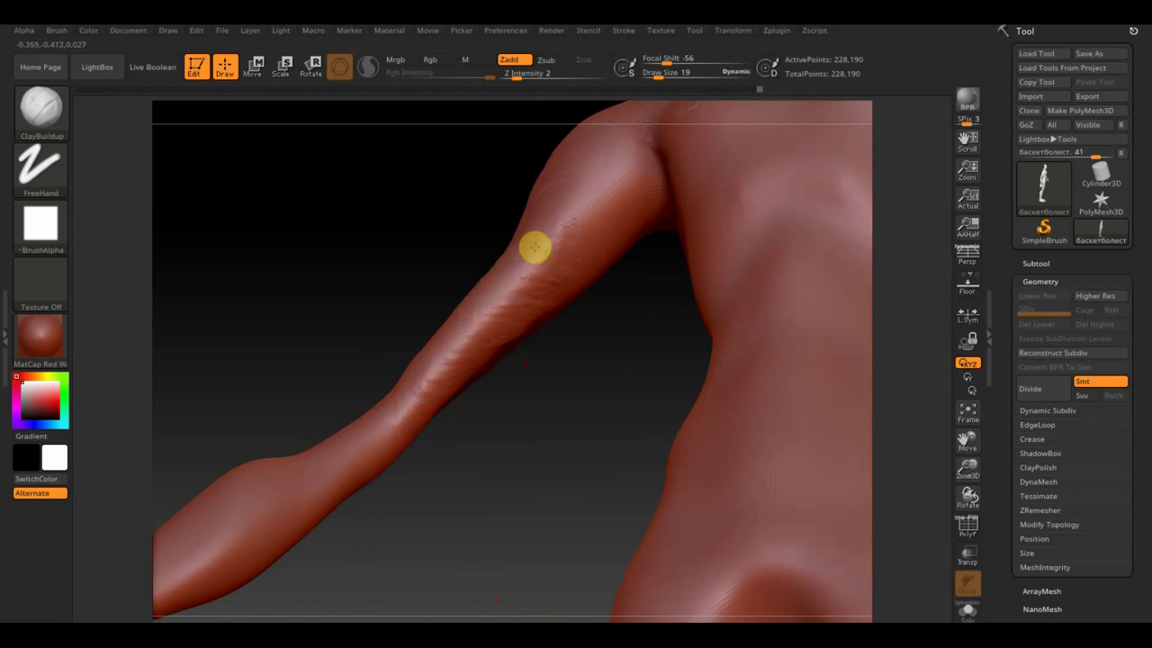
mouse_move(399, 218)
left_mouse_down()
mouse_move(473, 297)
mouse_move(494, 257)
left_mouse_up()
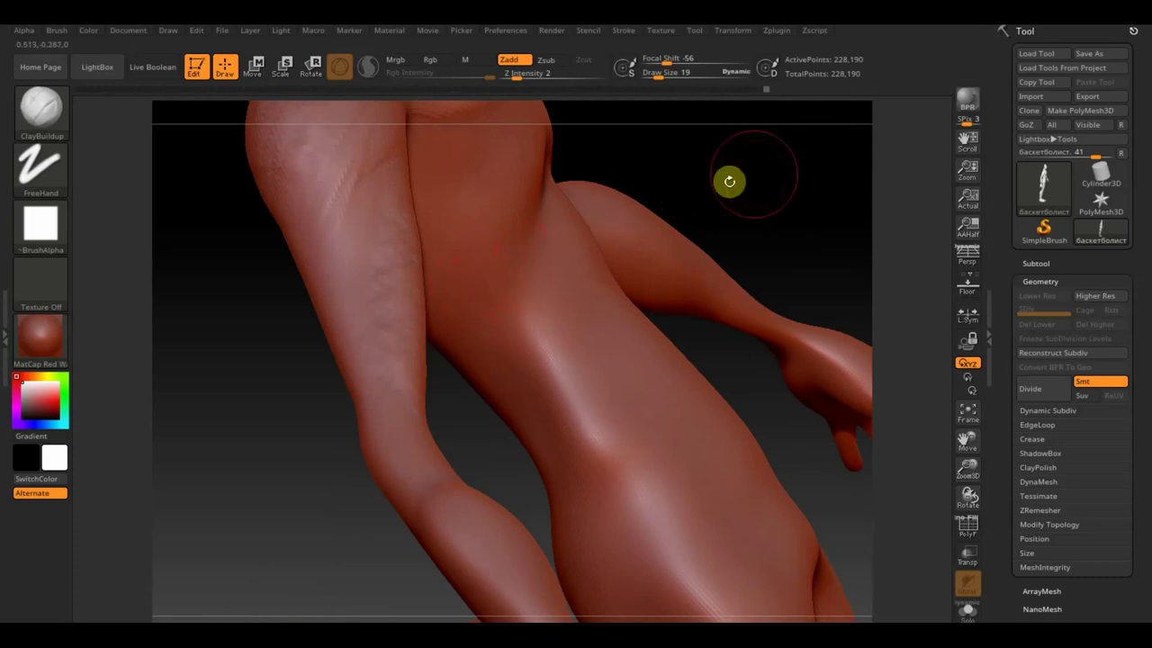
left_click_drag(764, 162, 766, 378)
mouse_move(694, 345)
left_mouse_down()
mouse_move(651, 304)
mouse_move(507, 396)
mouse_move(477, 372)
left_mouse_up()
Add clay on the thigh and hip crease, then shrink the brush to smooth the lower back
mouse_move(504, 423)
left_mouse_down()
mouse_move(512, 438)
mouse_move(511, 402)
left_mouse_up()
left_click_drag(452, 378, 506, 340)
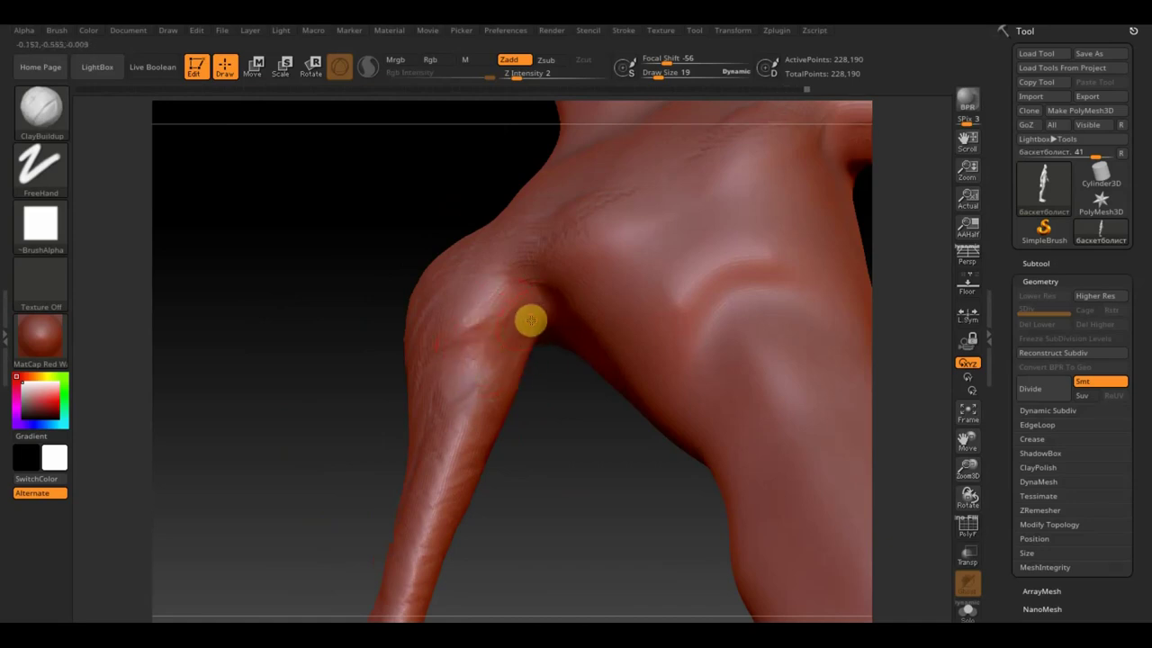
mouse_move(514, 345)
right_mouse_down()
mouse_move(555, 378)
mouse_move(551, 333)
right_mouse_up()
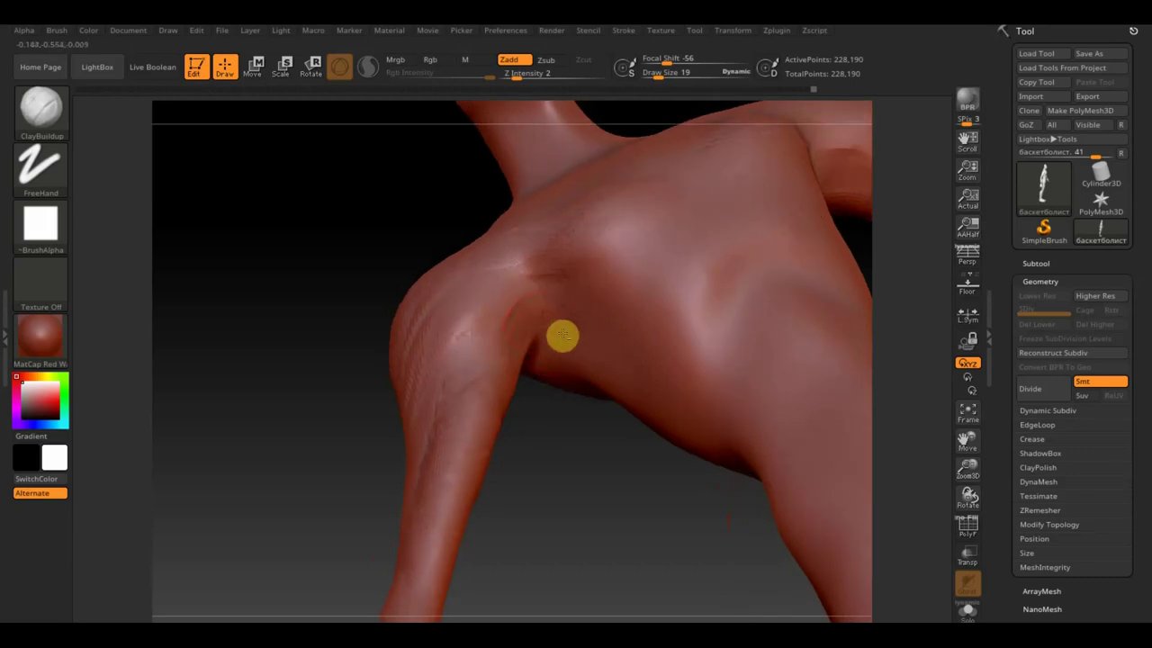
mouse_move(562, 334)
left_mouse_down()
mouse_move(585, 334)
mouse_move(558, 312)
mouse_move(588, 348)
mouse_move(556, 360)
left_mouse_up()
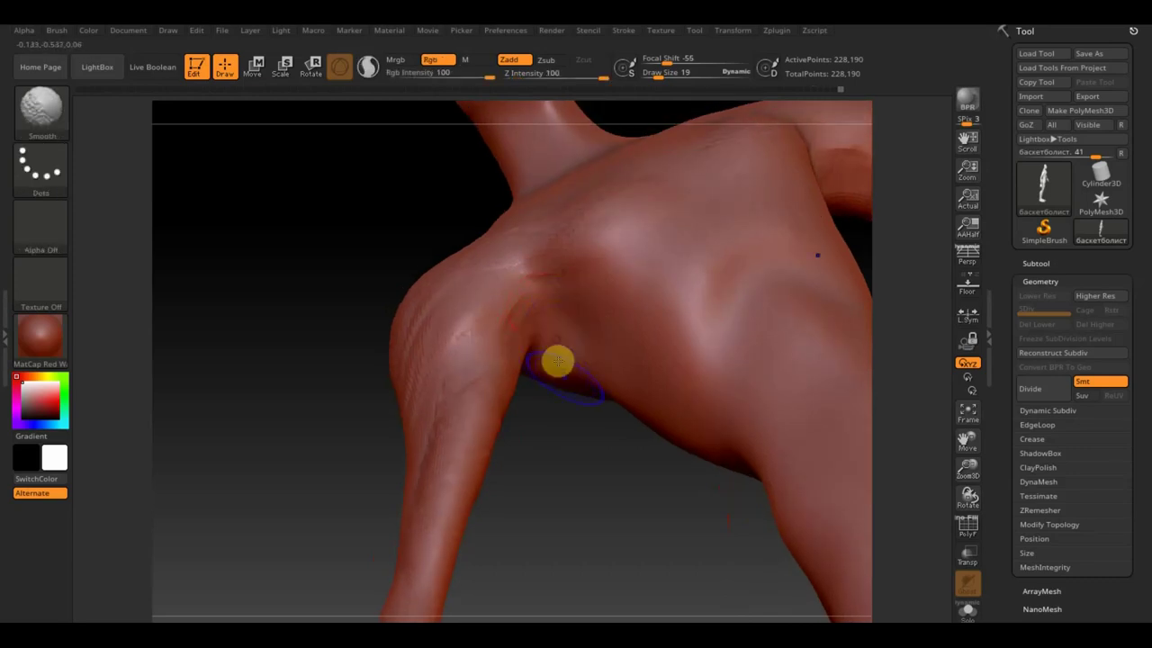
mouse_move(577, 429)
left_mouse_down()
mouse_move(666, 283)
mouse_move(669, 465)
left_mouse_up()
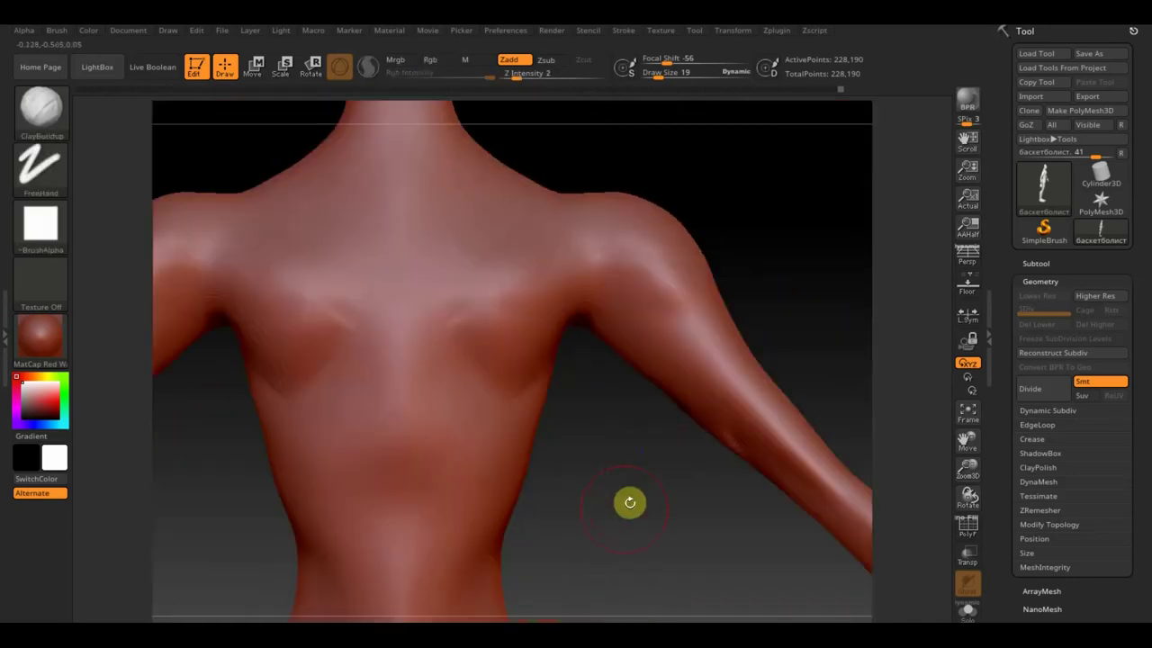
mouse_move(616, 396)
left_mouse_down()
mouse_move(599, 303)
mouse_move(564, 265)
left_mouse_up()
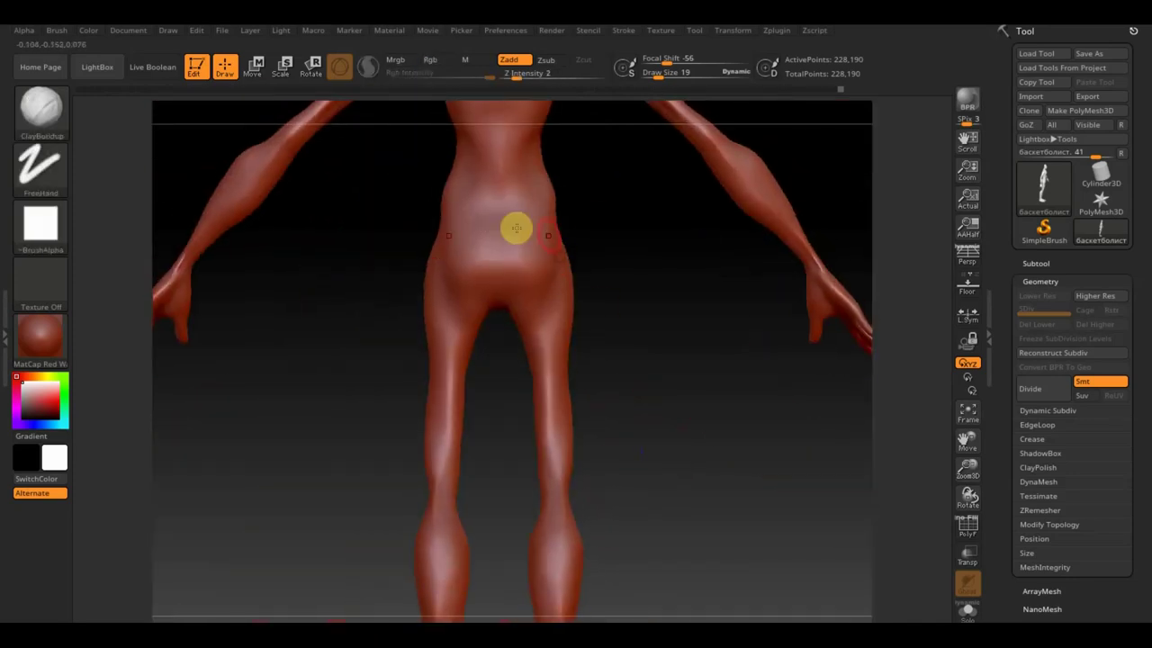
left_click_drag(619, 300, 535, 348)
left_click_drag(664, 74, 647, 74)
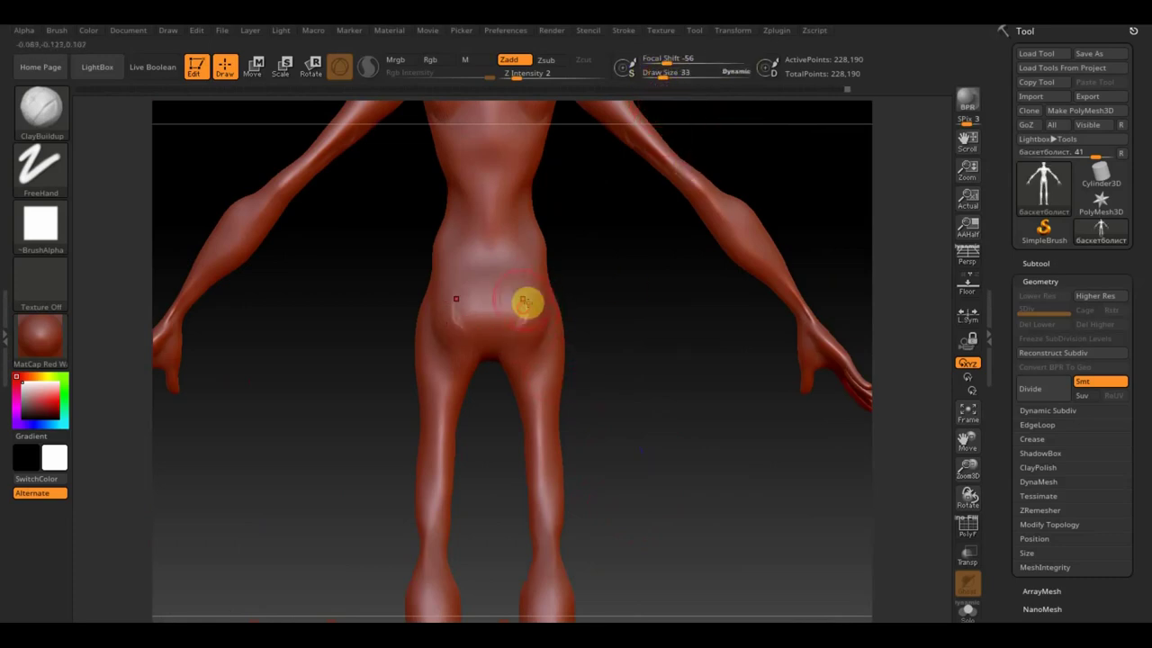
key("shift")
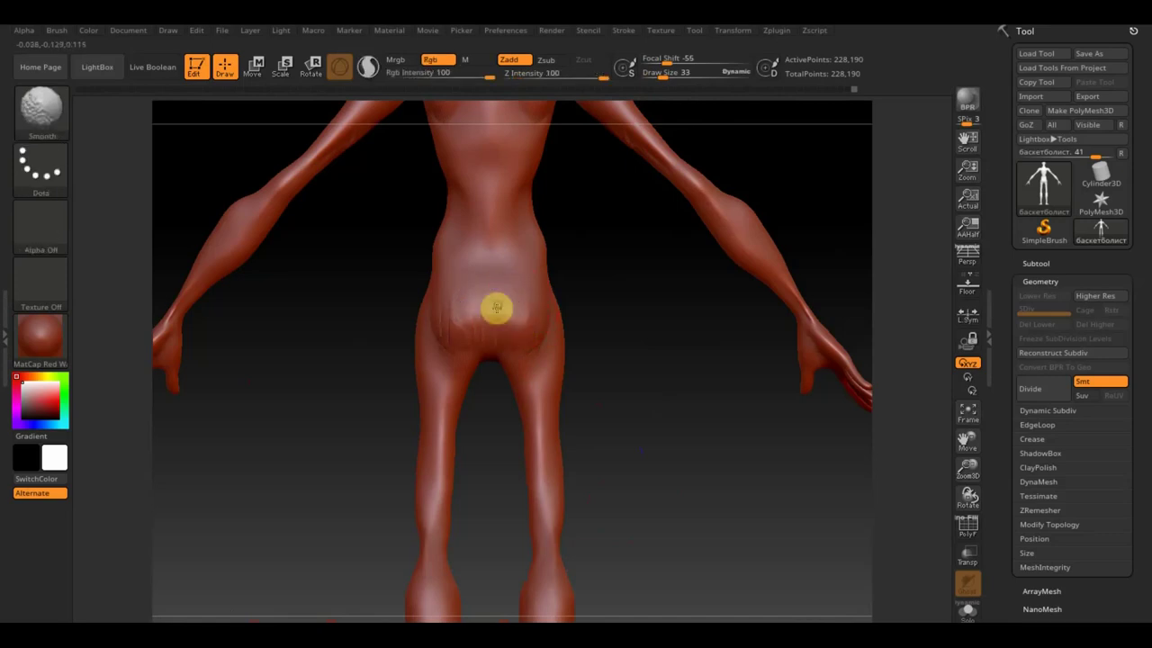
Build up clay on the inner left thigh near the crotch
mouse_move(612, 438)
left_mouse_down()
mouse_move(491, 419)
mouse_move(652, 448)
mouse_move(622, 450)
mouse_move(633, 329)
left_mouse_up()
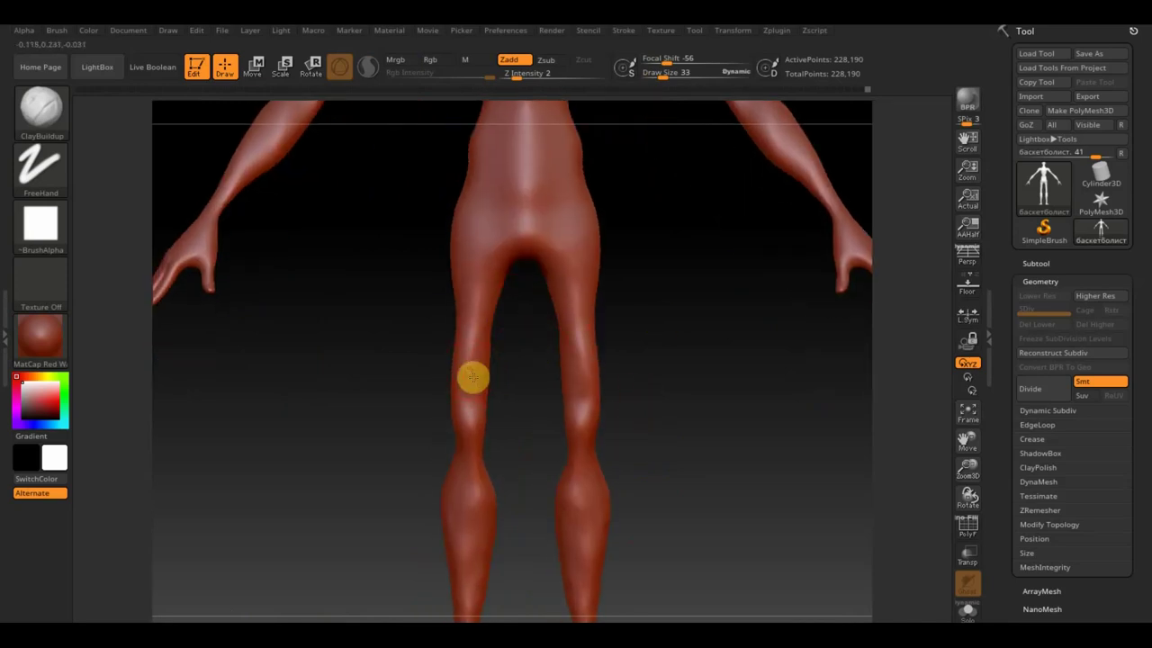
mouse_move(483, 340)
left_mouse_down()
mouse_move(506, 272)
mouse_move(492, 327)
mouse_move(495, 287)
mouse_move(478, 330)
mouse_move(477, 311)
mouse_move(462, 369)
left_mouse_up()
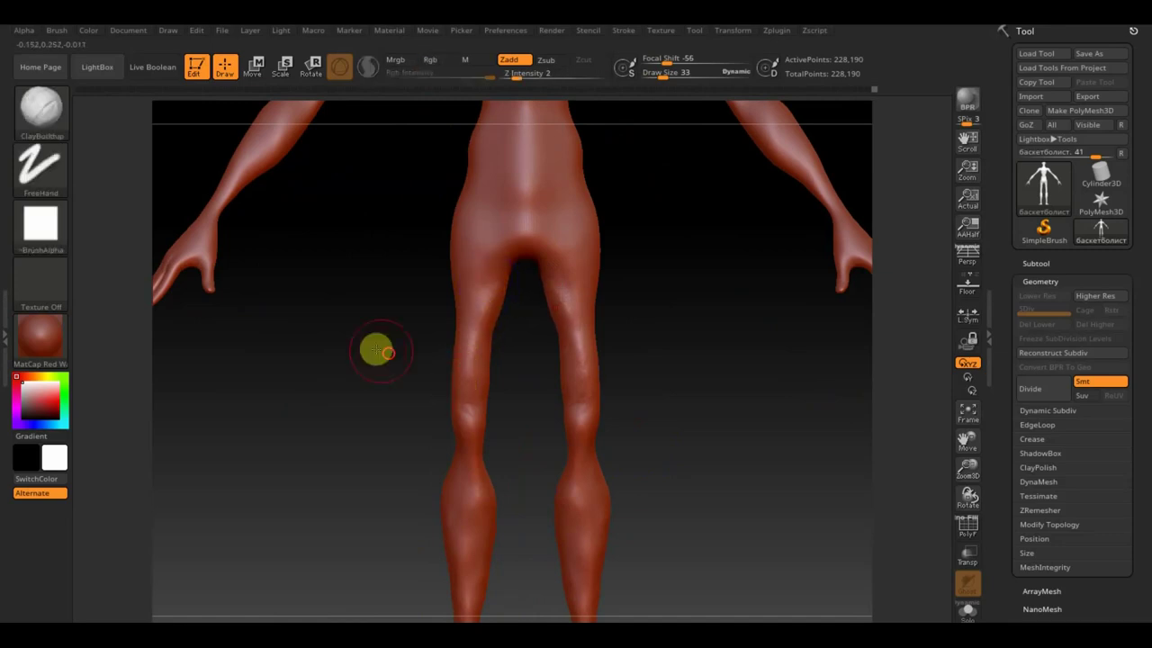
left_click_drag(376, 348, 447, 326)
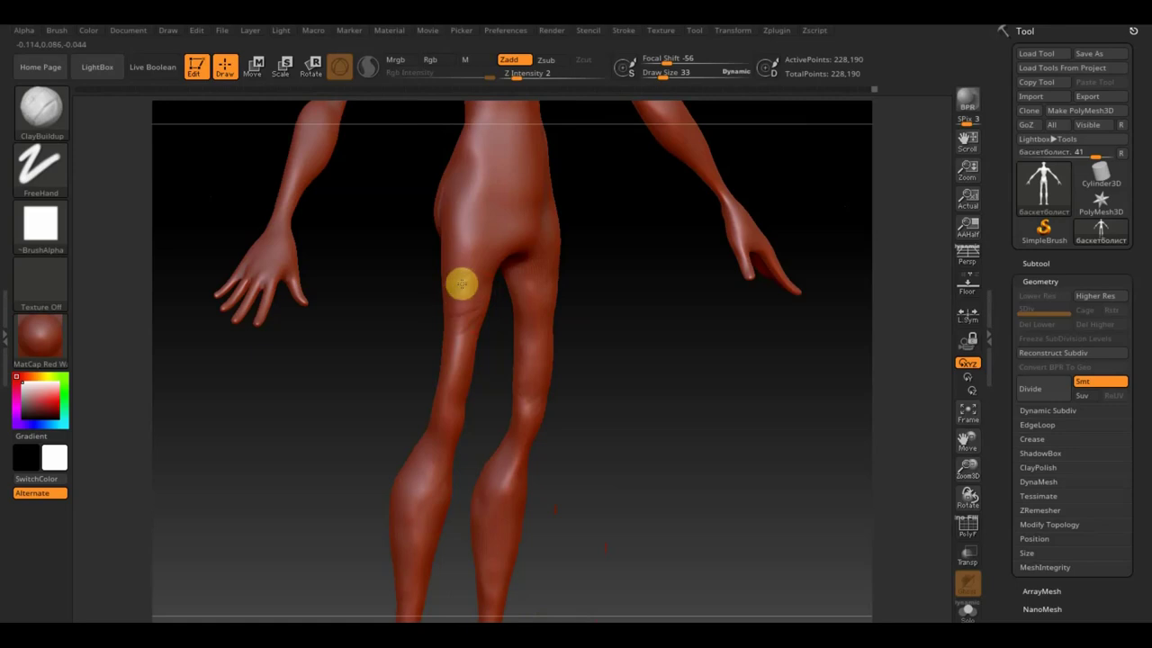
left_click_drag(461, 285, 452, 308)
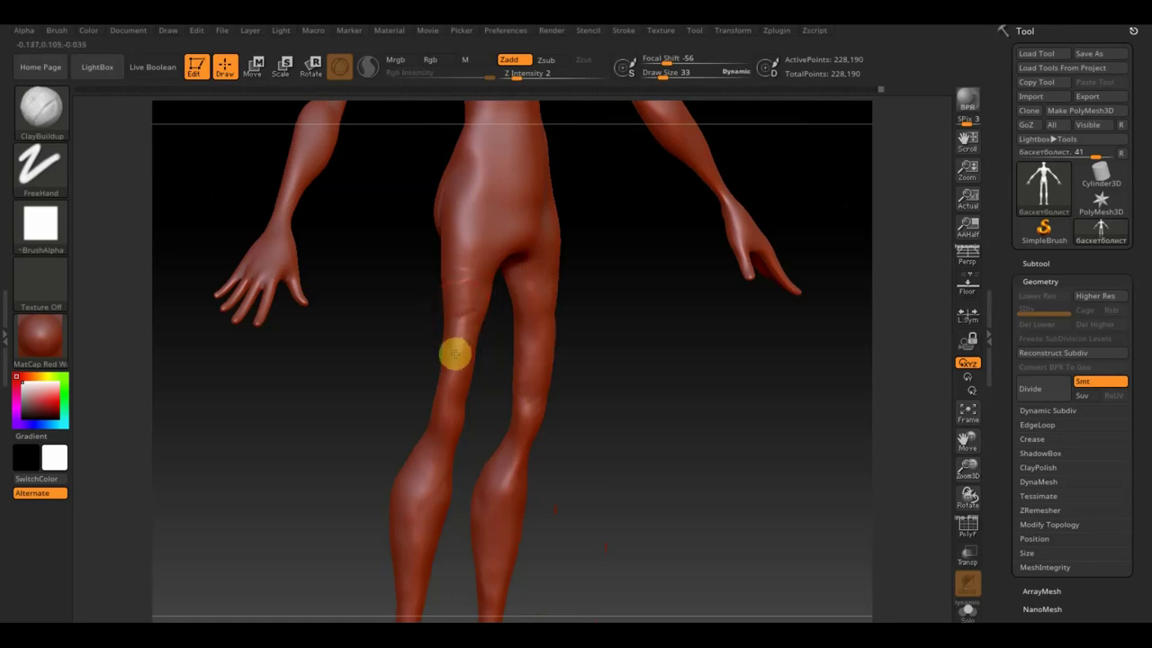
mouse_move(489, 402)
right_mouse_down()
mouse_move(508, 405)
mouse_move(519, 452)
right_mouse_up()
At draw size 23, sculpt along the left knee and up the inner thigh to the crotch
left_click_drag(674, 76, 660, 78)
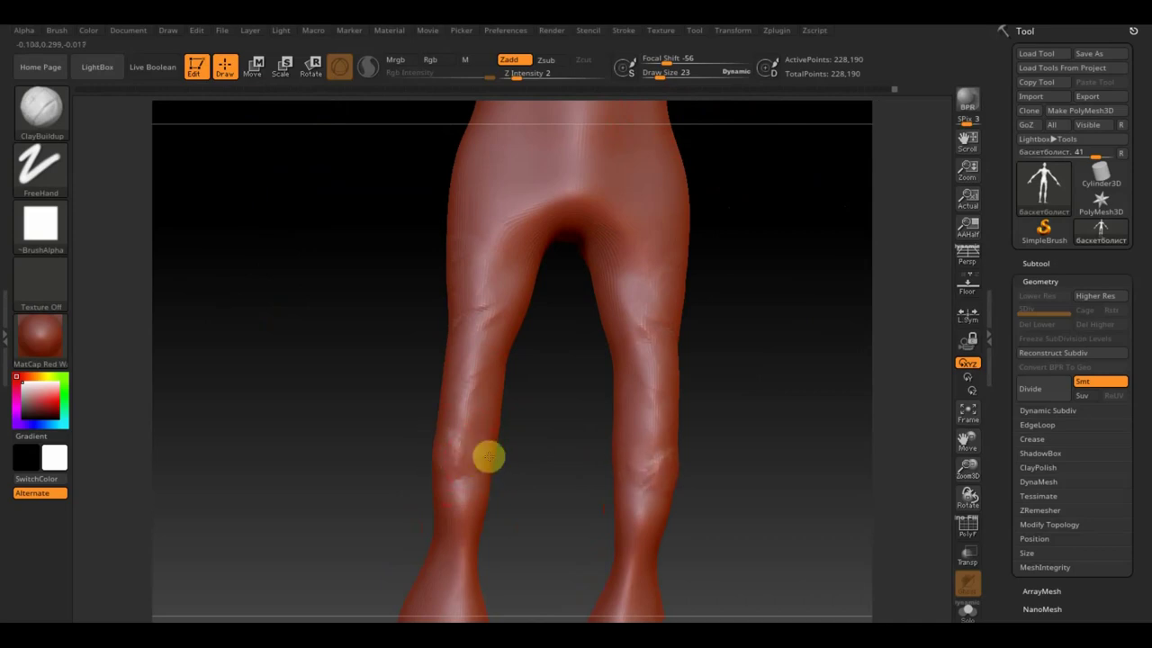
mouse_move(489, 472)
left_mouse_down()
mouse_move(462, 498)
mouse_move(423, 443)
mouse_move(473, 468)
mouse_move(489, 460)
mouse_move(471, 455)
mouse_move(465, 282)
mouse_move(463, 422)
mouse_move(466, 265)
mouse_move(476, 258)
mouse_move(460, 327)
mouse_move(459, 259)
mouse_move(455, 413)
mouse_move(453, 381)
left_mouse_up()
left_click_drag(448, 342, 467, 303)
mouse_move(466, 262)
left_mouse_down()
mouse_move(440, 247)
mouse_move(443, 221)
left_mouse_up()
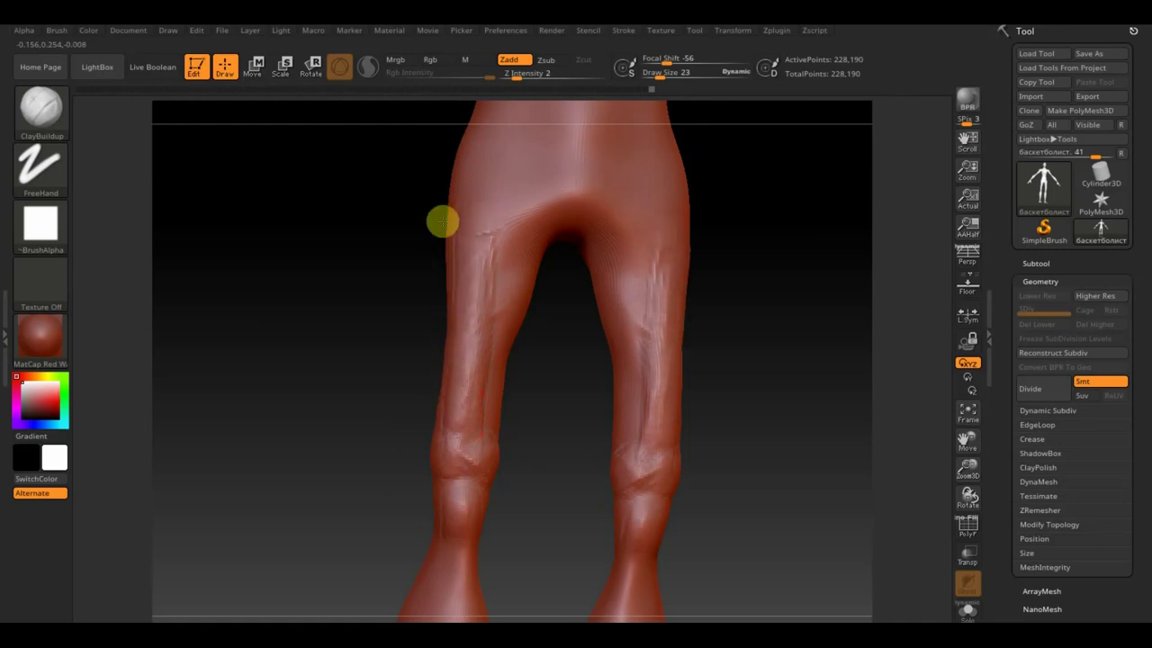
mouse_move(550, 375)
left_mouse_down()
mouse_move(519, 368)
mouse_move(544, 316)
mouse_move(562, 358)
mouse_move(532, 308)
mouse_move(558, 270)
mouse_move(527, 315)
mouse_move(553, 290)
mouse_move(563, 245)
mouse_move(545, 388)
mouse_move(555, 380)
mouse_move(555, 278)
mouse_move(545, 347)
mouse_move(564, 329)
mouse_move(513, 366)
mouse_move(526, 331)
mouse_move(531, 376)
left_mouse_up()
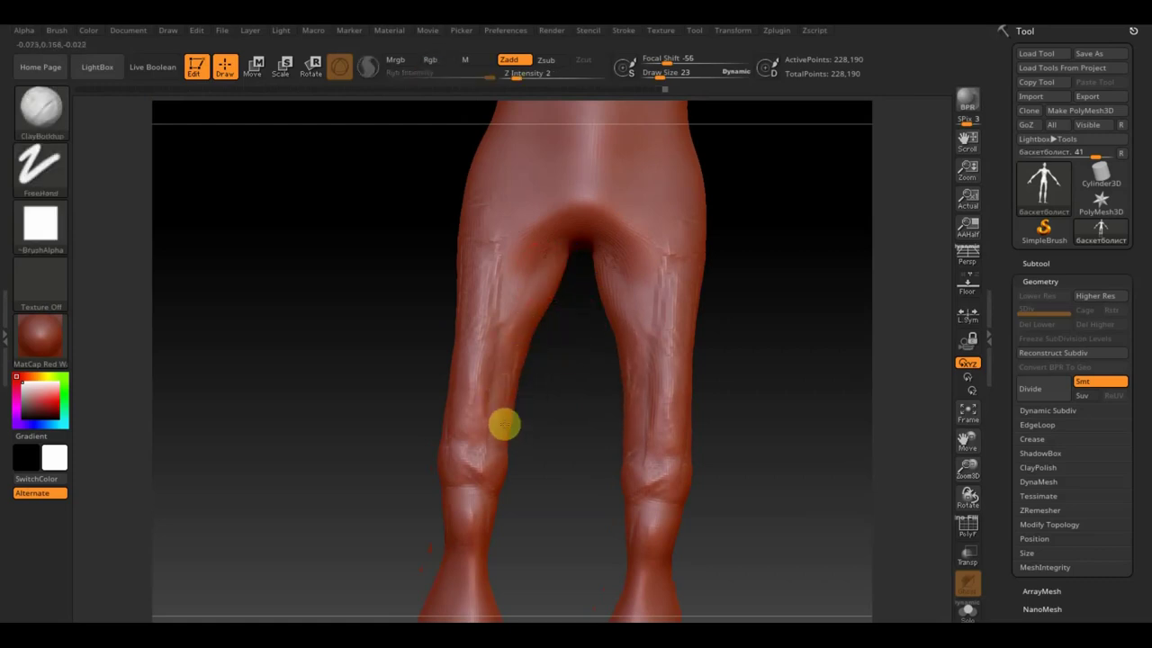
mouse_move(510, 395)
left_mouse_down()
mouse_move(543, 228)
mouse_move(534, 188)
mouse_move(581, 224)
mouse_move(583, 243)
mouse_move(570, 201)
mouse_move(561, 244)
mouse_move(517, 175)
mouse_move(568, 247)
mouse_move(510, 386)
mouse_move(509, 260)
mouse_move(479, 279)
mouse_move(488, 391)
mouse_move(495, 378)
mouse_move(458, 431)
mouse_move(481, 459)
mouse_move(483, 444)
mouse_move(476, 480)
mouse_move(509, 445)
mouse_move(530, 327)
mouse_move(592, 190)
left_mouse_up()
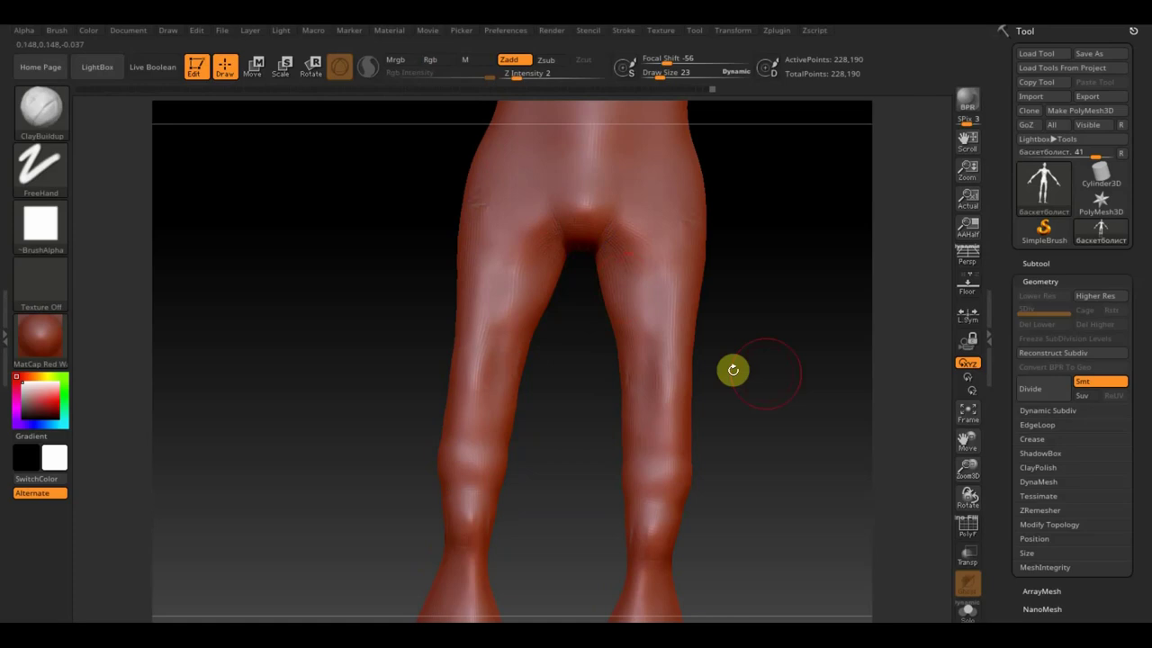
Paint diagonal clay strokes on the thighs, knees and groin, then smooth the right thigh and knee
left_click_drag(733, 368, 782, 411, "shift")
mouse_move(666, 322)
left_mouse_down("shift")
mouse_move(646, 394)
mouse_move(676, 329)
mouse_move(663, 260)
mouse_move(666, 272)
mouse_move(640, 270)
mouse_move(663, 362)
mouse_move(666, 298)
mouse_move(655, 411)
mouse_move(638, 437)
mouse_move(660, 455)
left_mouse_up("shift")
mouse_move(659, 417)
left_mouse_down("shift")
mouse_move(665, 290)
mouse_move(677, 412)
left_mouse_up("shift")
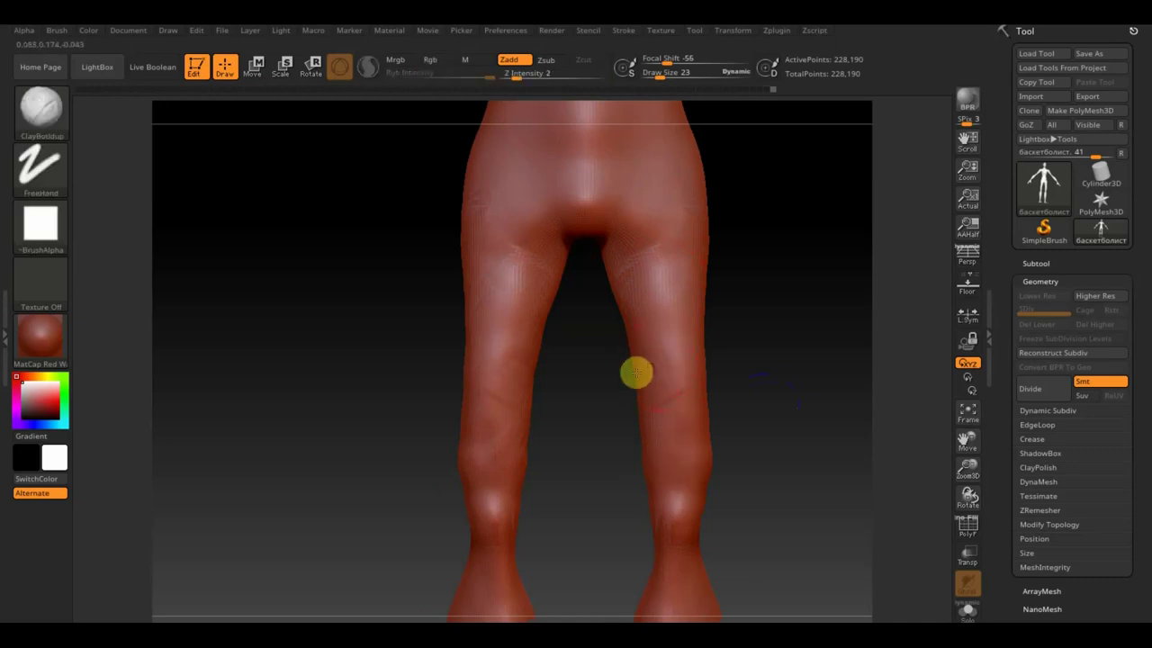
mouse_move(659, 404)
left_mouse_down()
mouse_move(669, 391)
mouse_move(639, 310)
left_mouse_up()
mouse_move(655, 249)
left_mouse_down()
mouse_move(674, 204)
mouse_move(663, 201)
mouse_move(643, 267)
mouse_move(669, 298)
mouse_move(687, 288)
mouse_move(694, 378)
left_mouse_up()
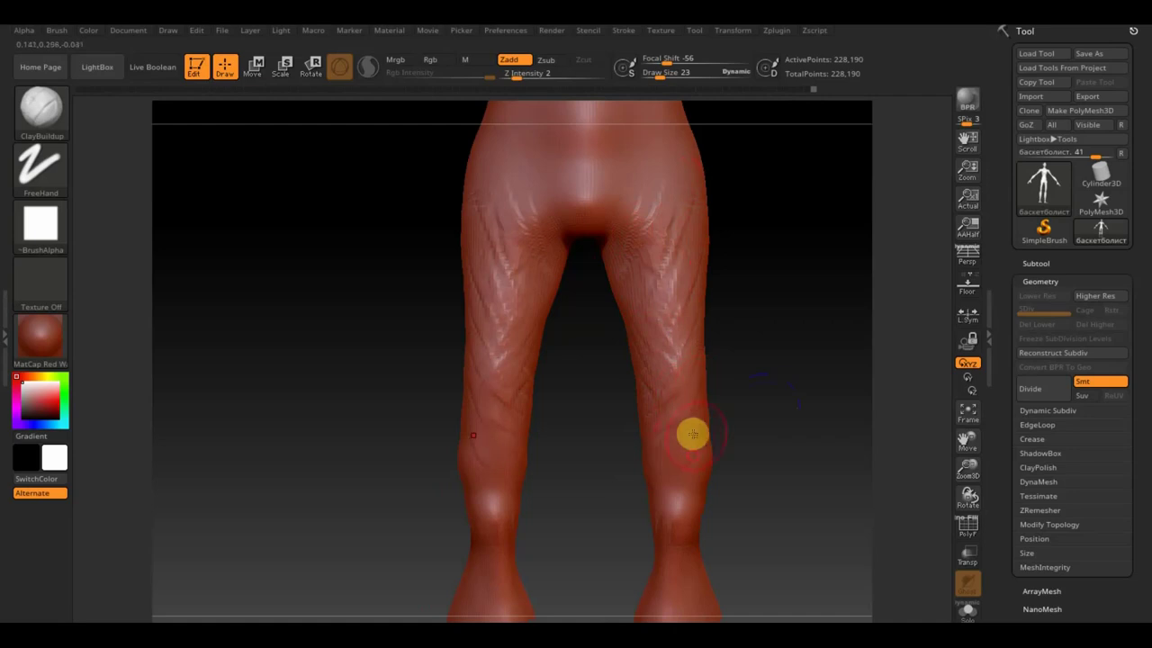
key("shift")
mouse_move(689, 223)
left_mouse_down("shift")
mouse_move(648, 210)
mouse_move(674, 391)
mouse_move(656, 345)
mouse_move(642, 424)
mouse_move(614, 267)
mouse_move(644, 320)
left_mouse_up("shift")
mouse_move(706, 439)
left_mouse_down("shift")
mouse_move(651, 471)
mouse_move(751, 501)
mouse_move(741, 376)
mouse_move(700, 471)
mouse_move(666, 401)
mouse_move(624, 387)
mouse_move(604, 424)
mouse_move(789, 434)
mouse_move(645, 455)
mouse_move(685, 444)
left_mouse_up("shift")
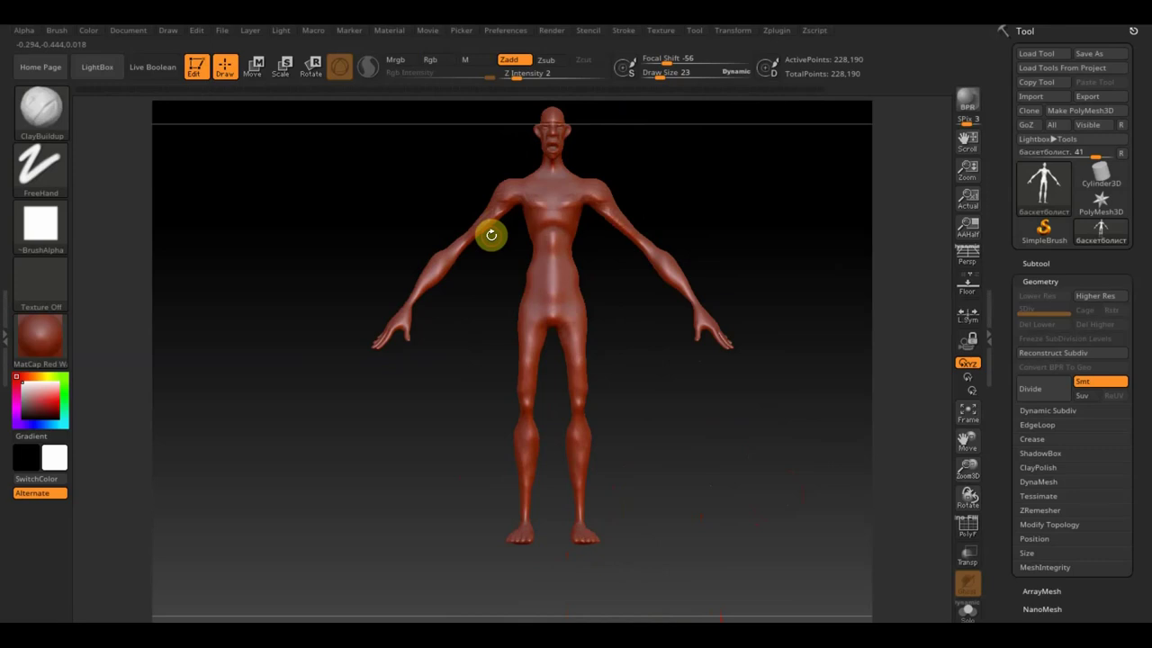
Mask the hips and upper thighs with MaskPen rectangles in a shorts shape
mouse_move(566, 275)
left_mouse_down("alt")
mouse_move(606, 282)
mouse_move(620, 347)
mouse_move(632, 280)
mouse_move(622, 404)
mouse_move(614, 350)
mouse_move(723, 342)
mouse_move(716, 302)
left_mouse_up("alt")
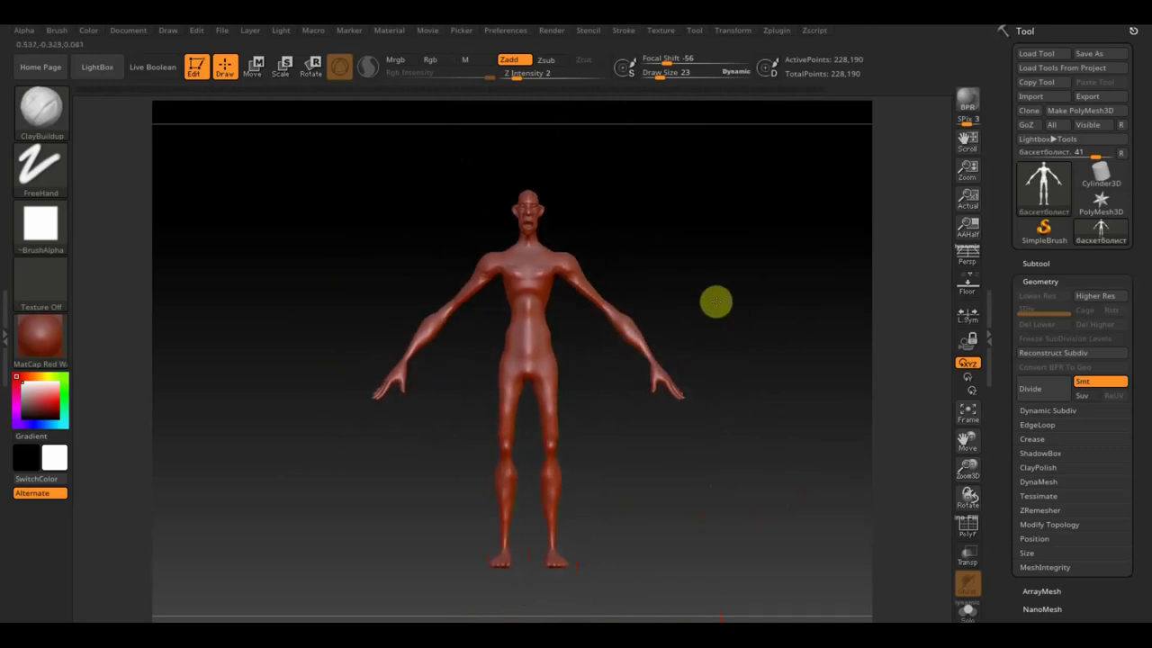
left_click_drag(588, 439, 475, 347, "ctrl")
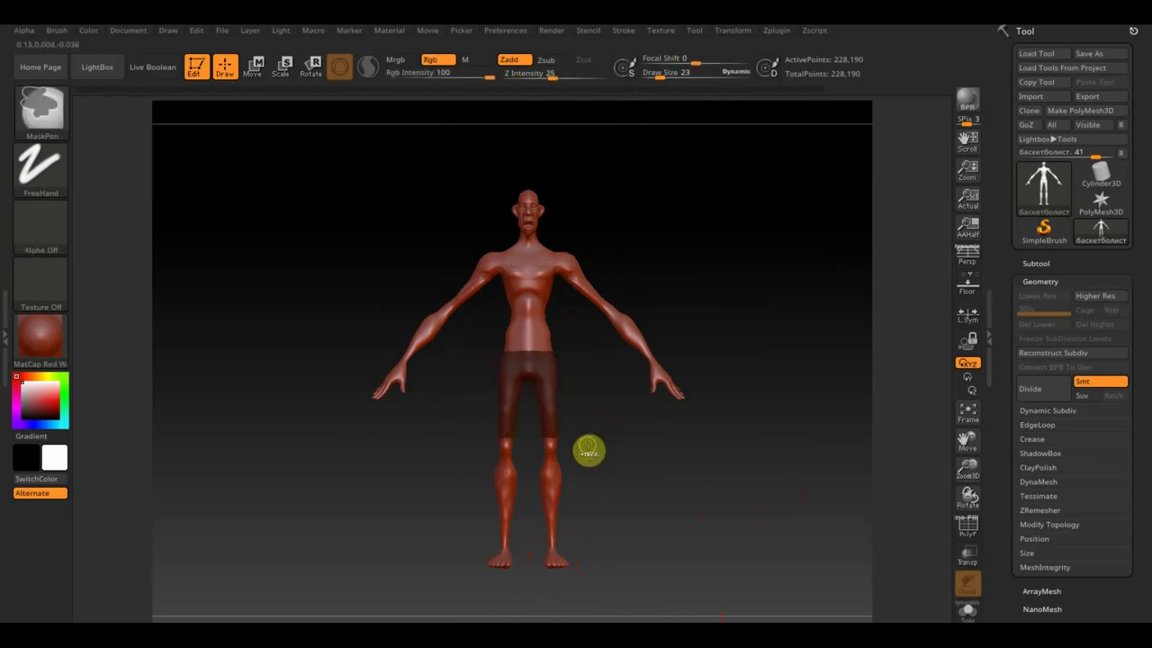
left_click_drag(574, 431, 489, 356, "ctrl")
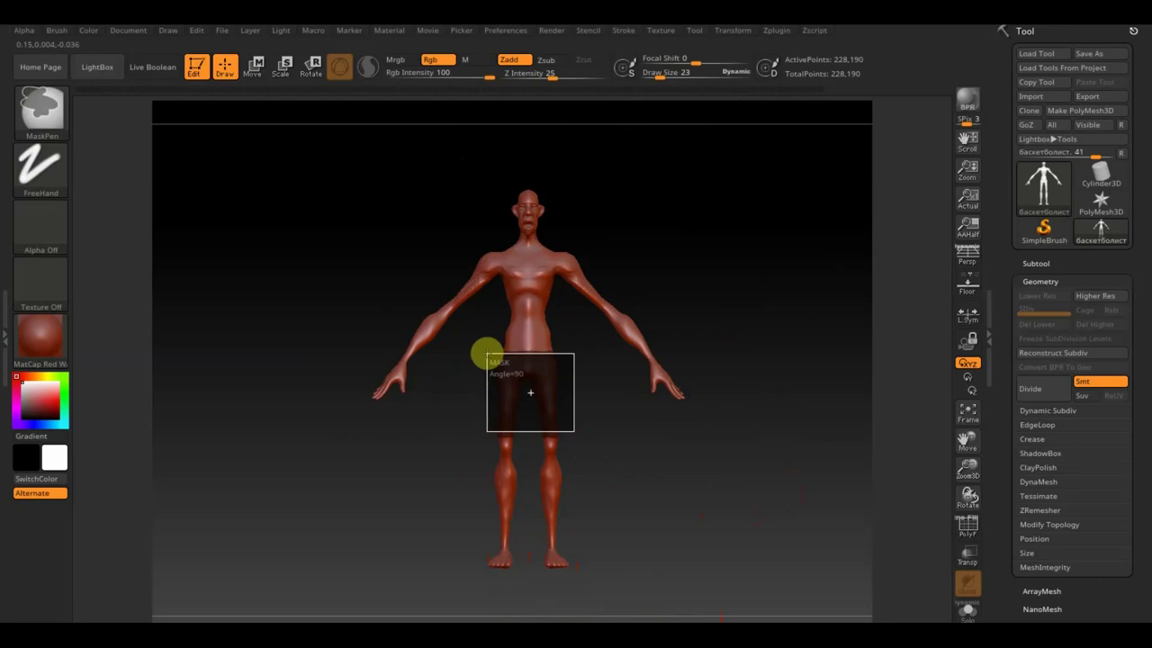
left_click_drag(487, 343, 489, 338, "ctrl")
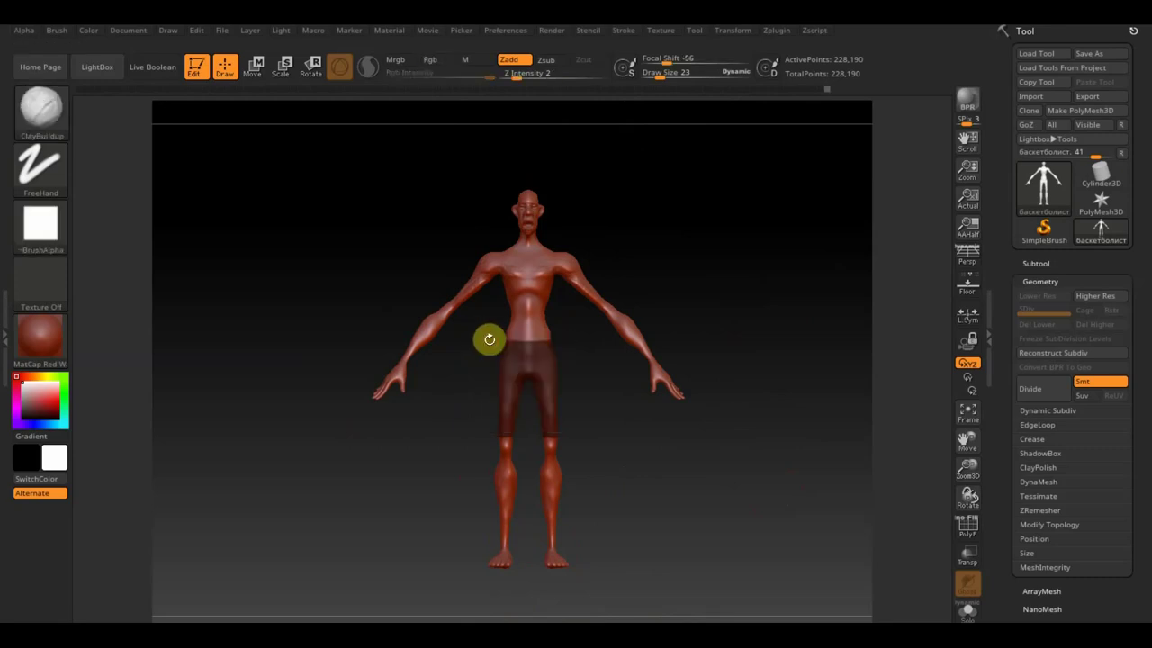
left_click(934, 409)
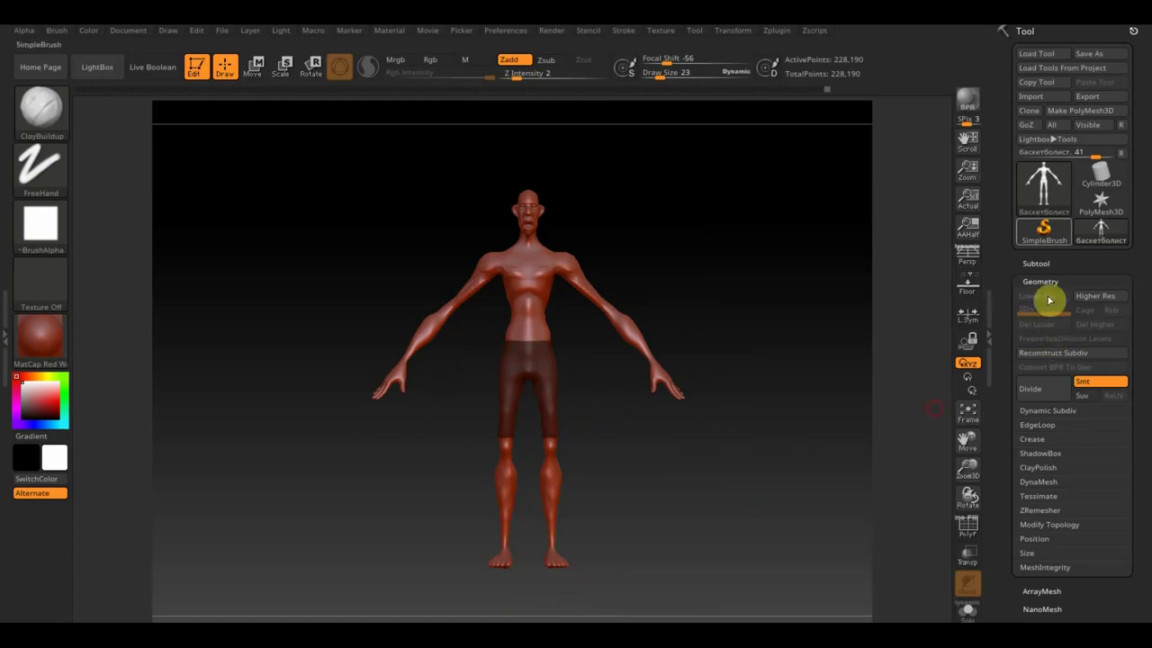
Extract the masked shorts, inspect the preview from several angles, and accept it as Extract3
left_click(1041, 264)
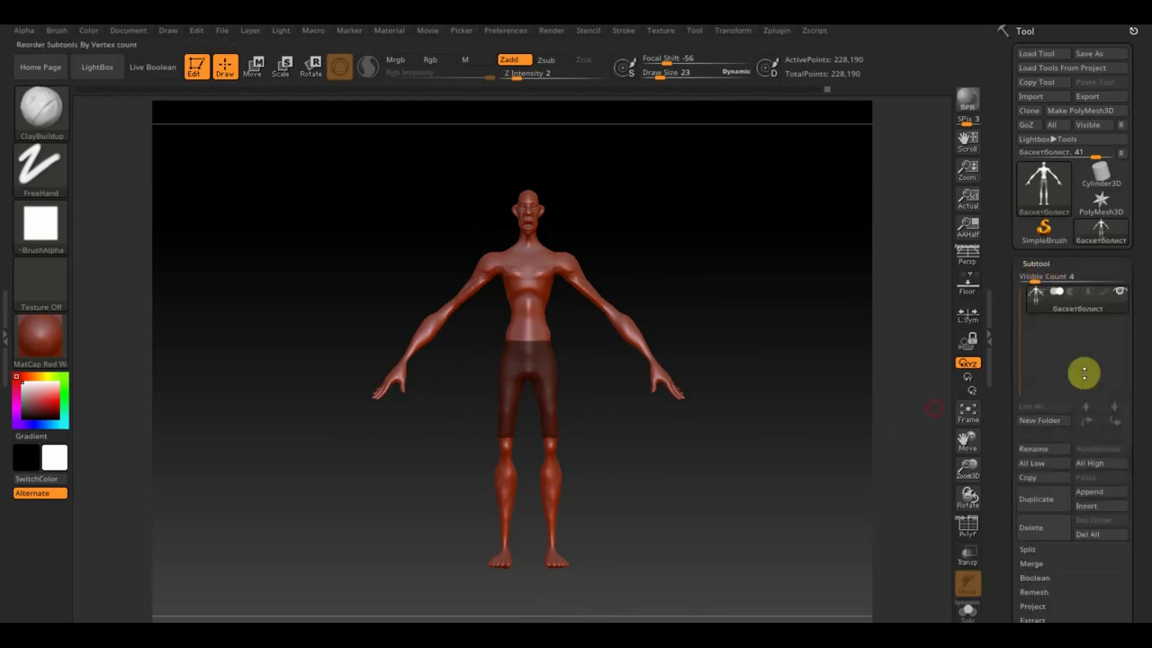
left_click_drag(1131, 450, 1146, 339)
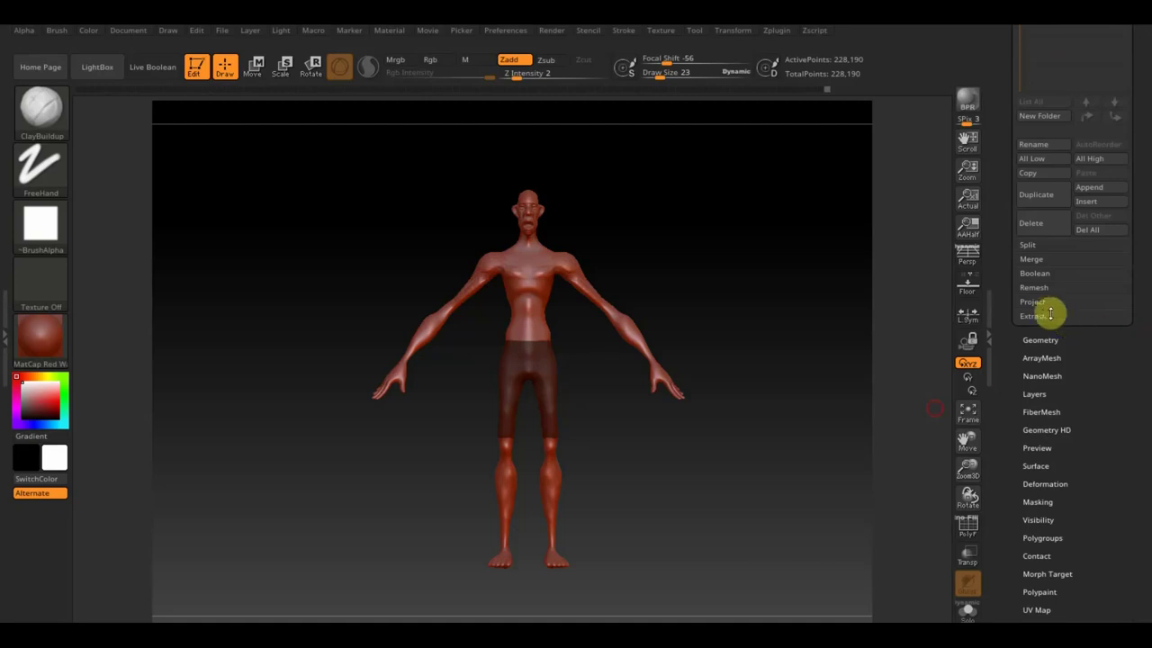
left_click(1043, 319)
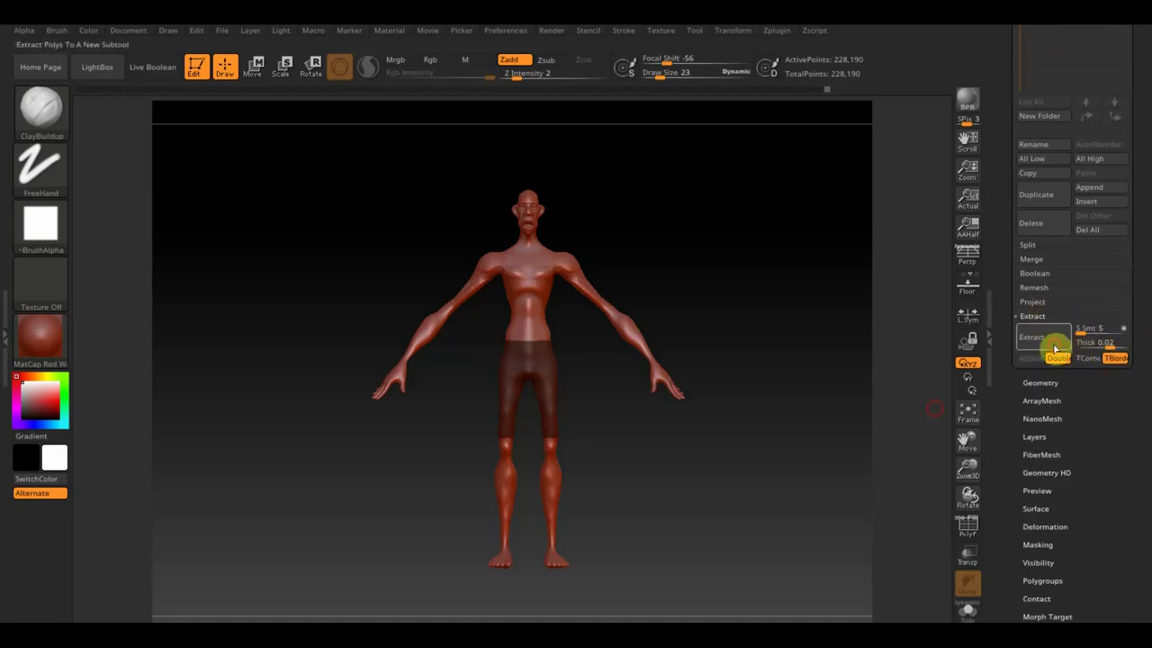
left_click(1053, 342)
left_click_drag(694, 458, 836, 435, "alt")
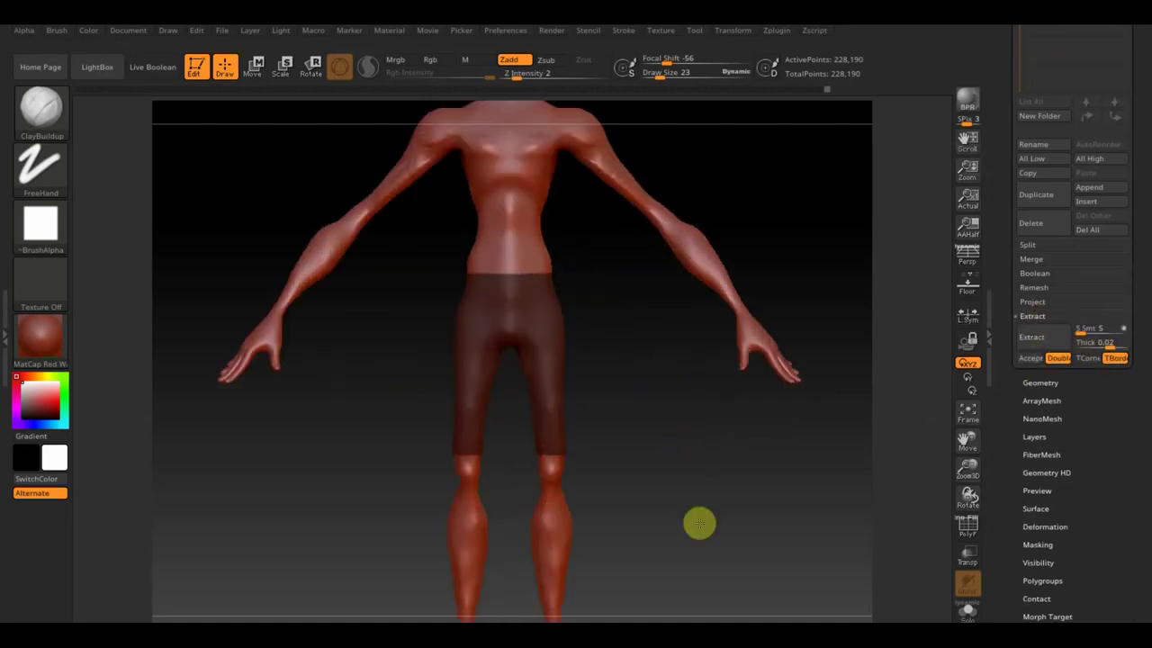
left_click(1033, 342)
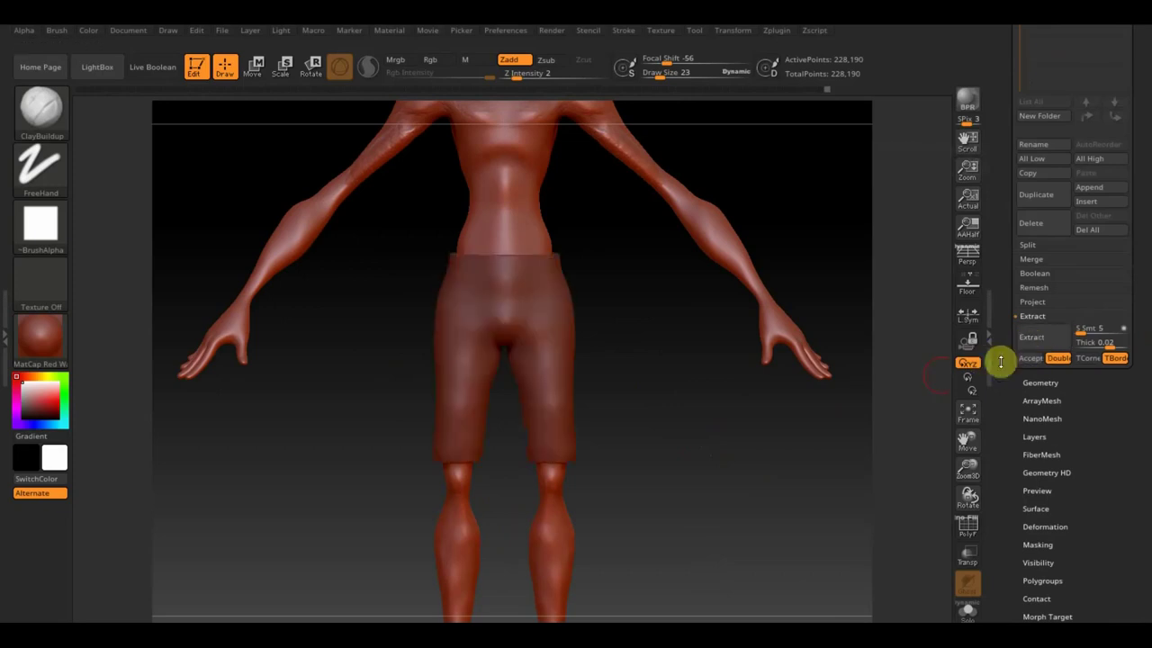
left_click_drag(689, 445, 676, 308)
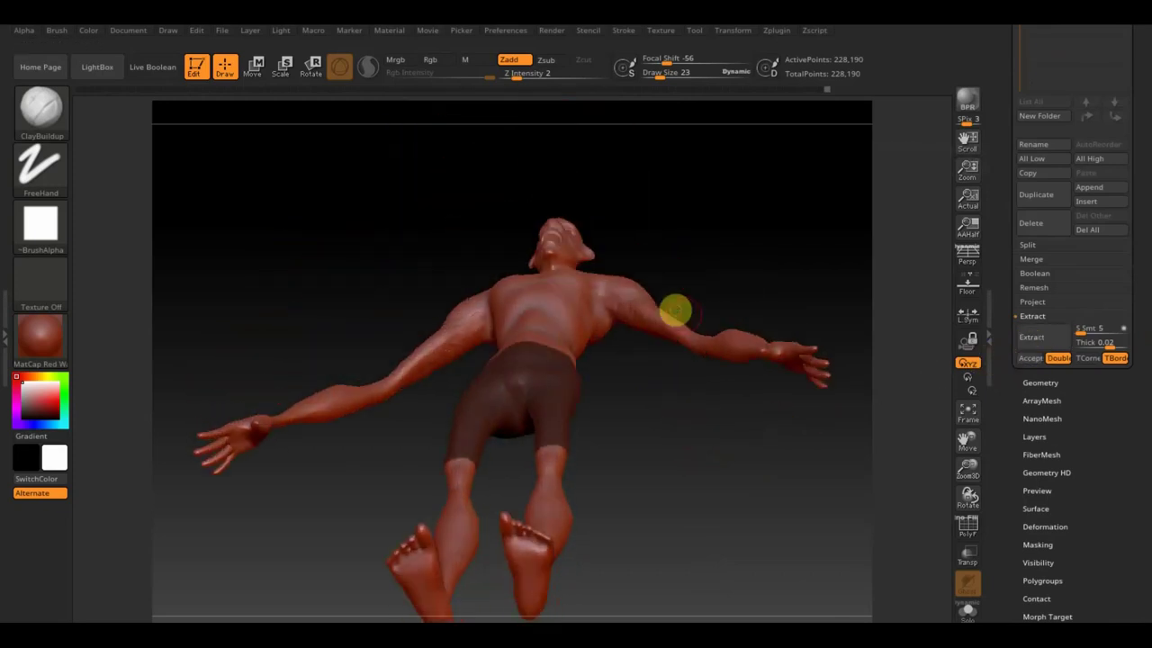
left_click(1026, 358)
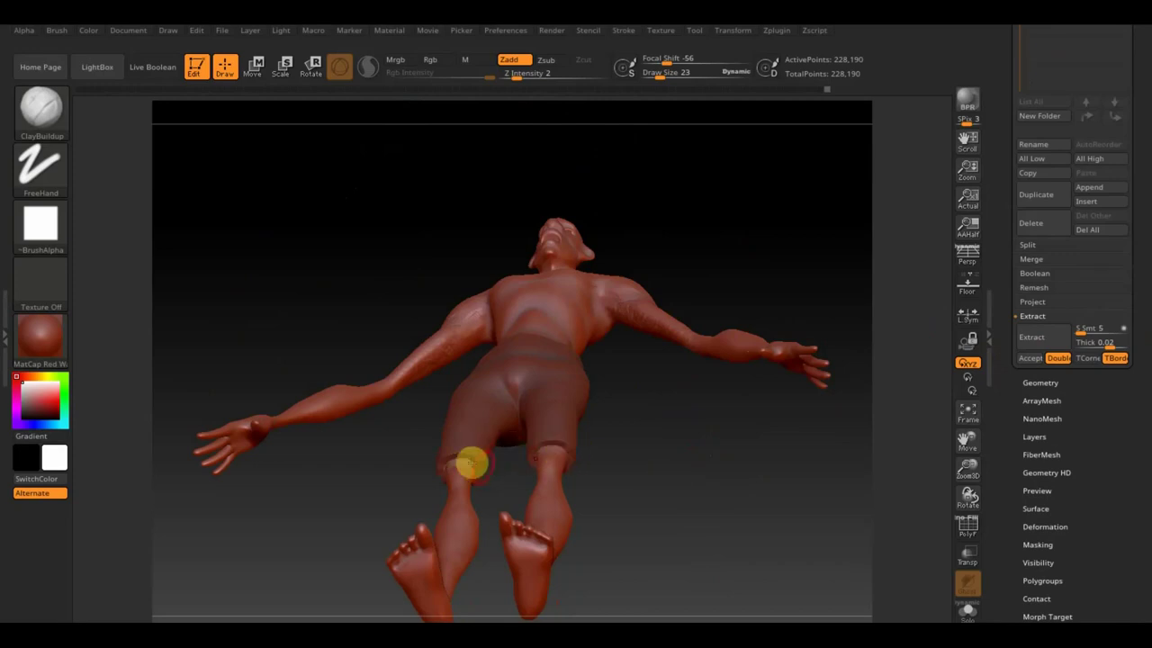
left_click_drag(597, 450, 700, 487, "shift")
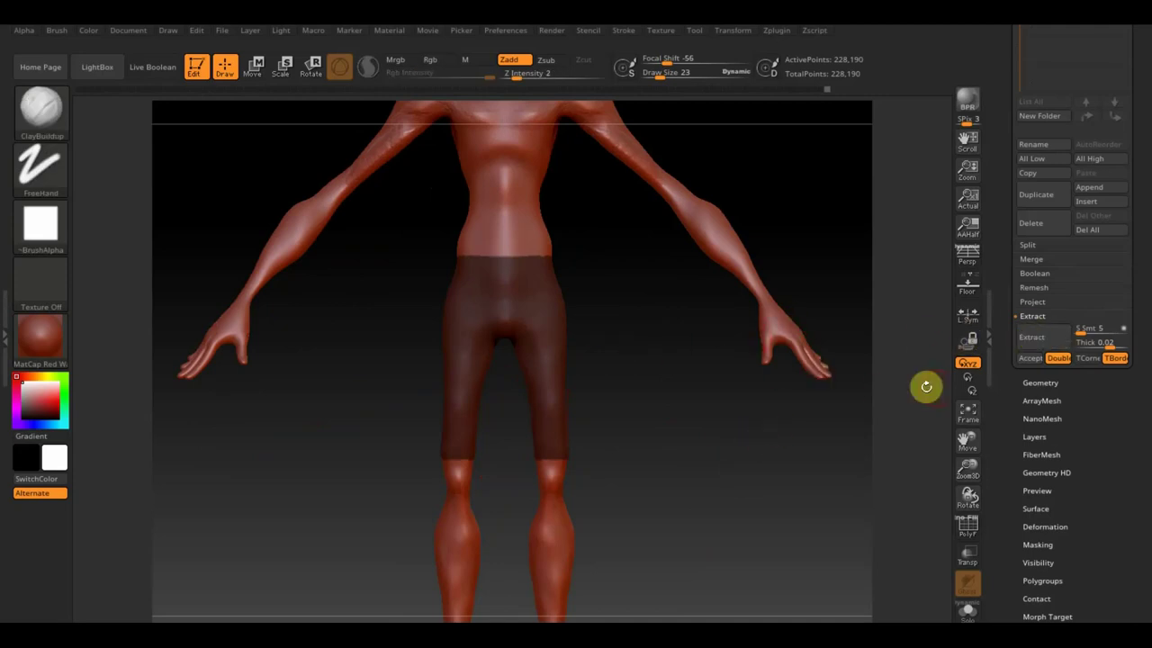
left_click(1052, 344)
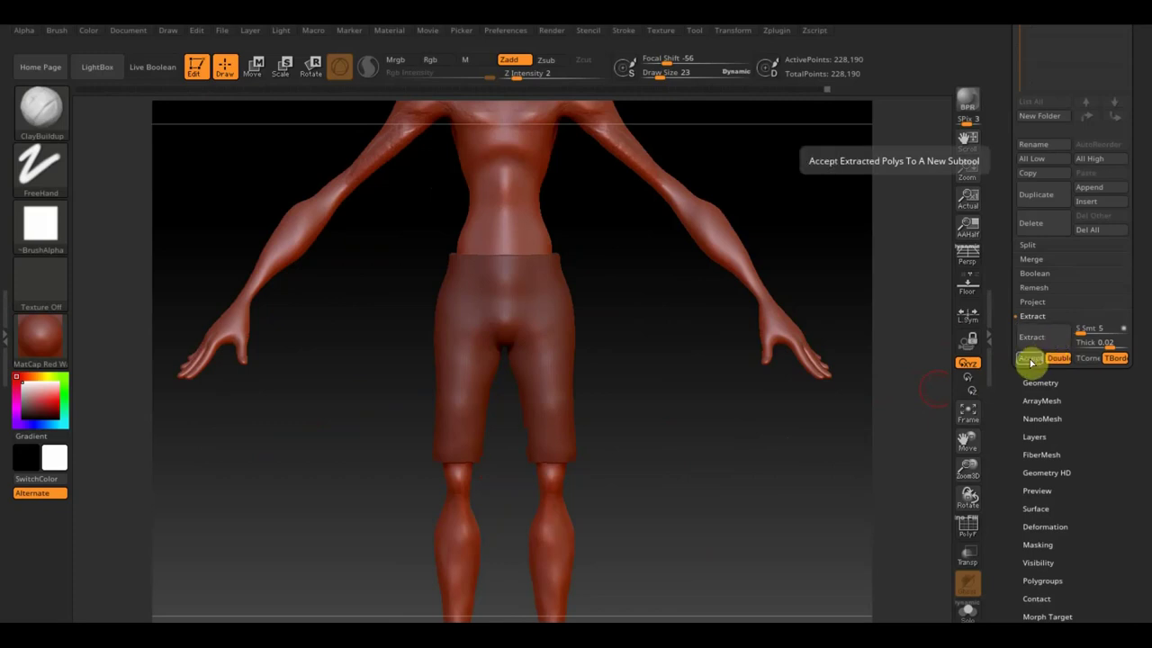
left_click(1030, 362)
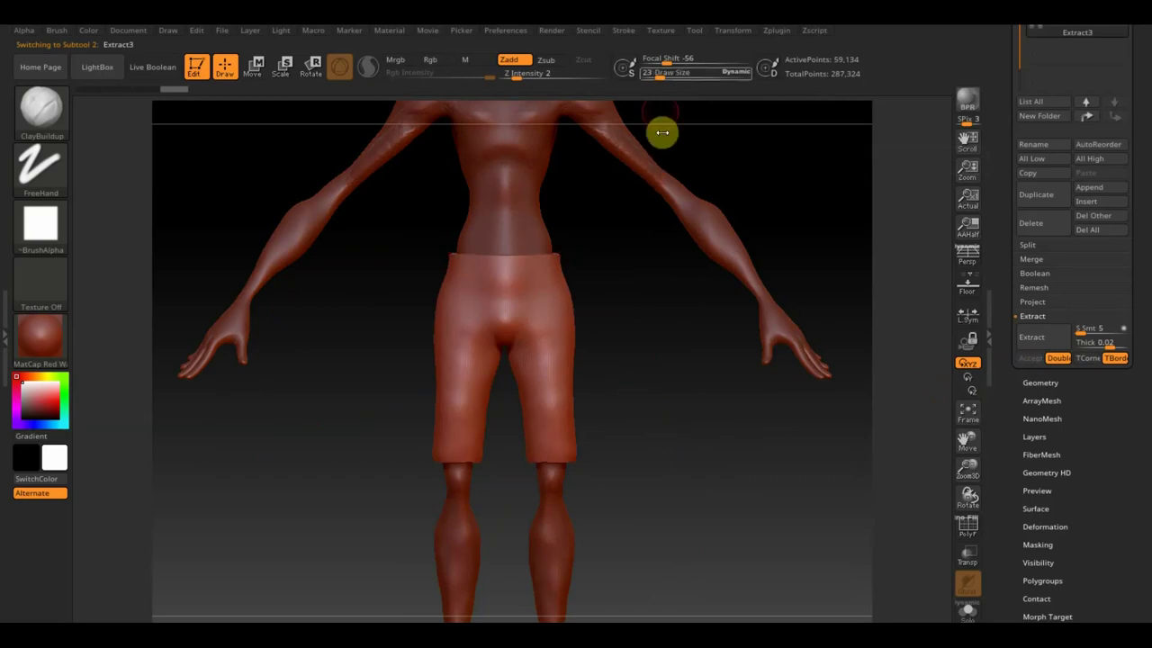
Enlarge the brush and use Move Topological to pull the left shorts leg and hem outward
left_click_drag(662, 75, 670, 85)
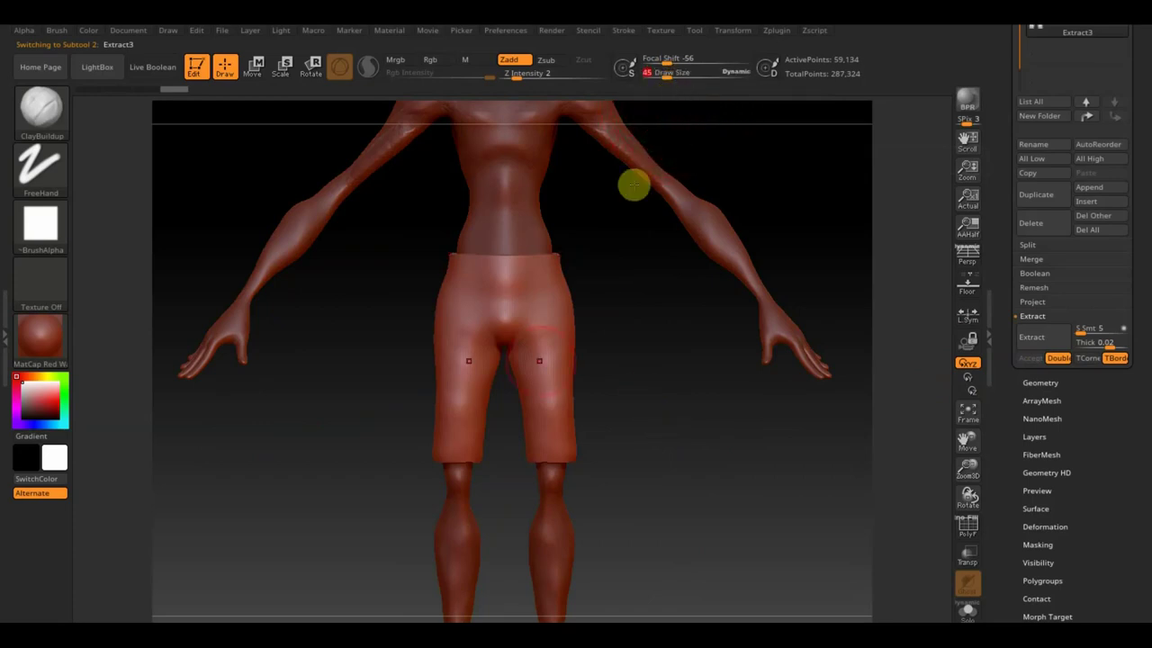
left_click_drag(673, 86, 674, 77)
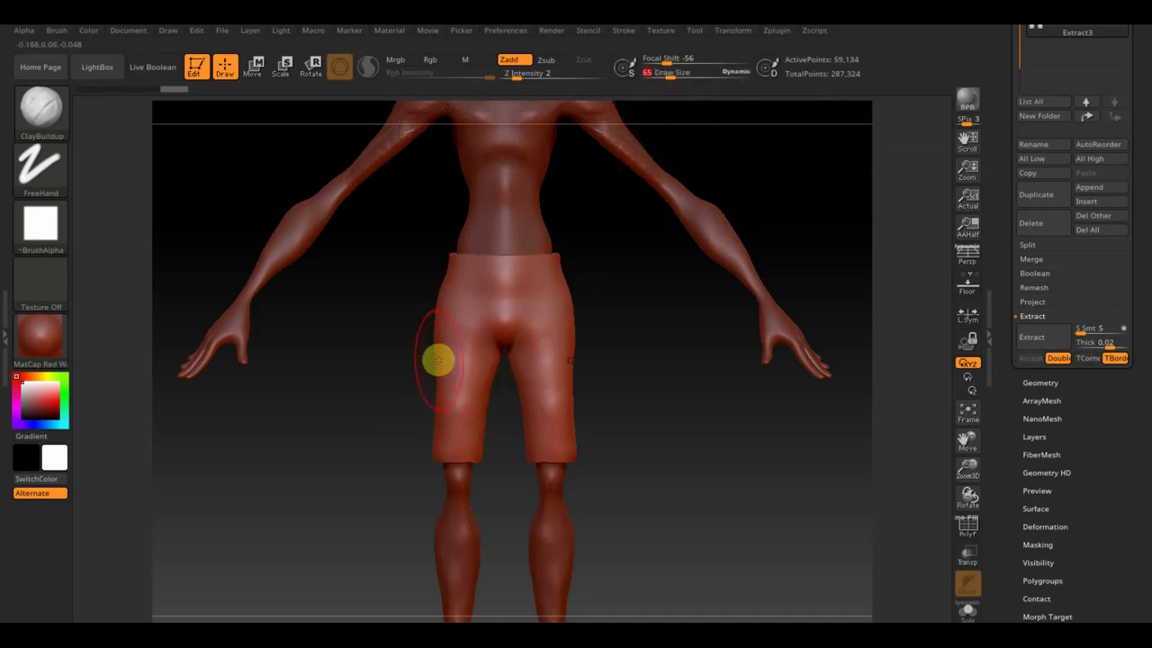
left_click(57, 120)
left_click(210, 133)
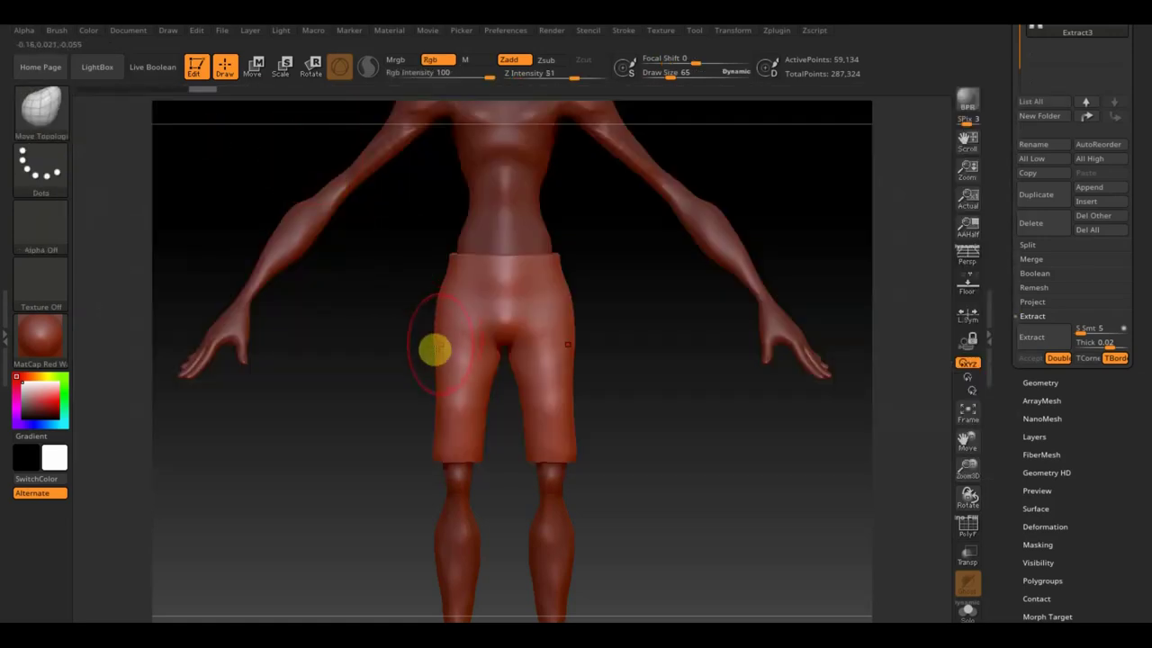
left_click_drag(429, 357, 431, 396)
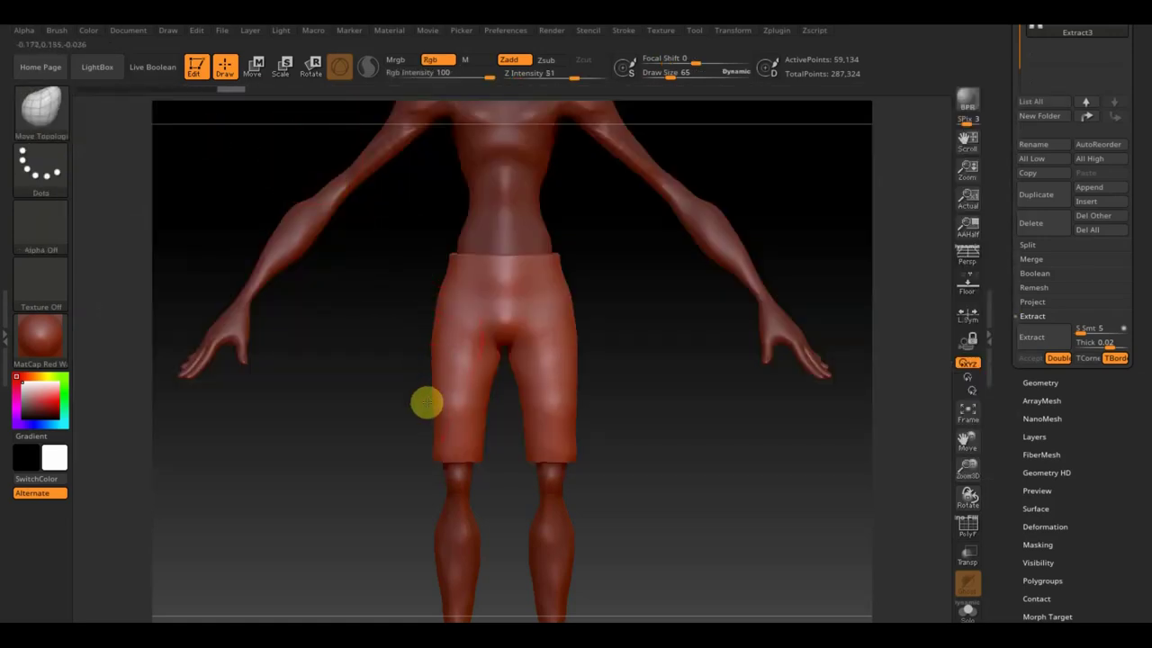
mouse_move(424, 445)
left_mouse_down()
mouse_move(466, 444)
mouse_move(484, 405)
mouse_move(452, 448)
left_mouse_up()
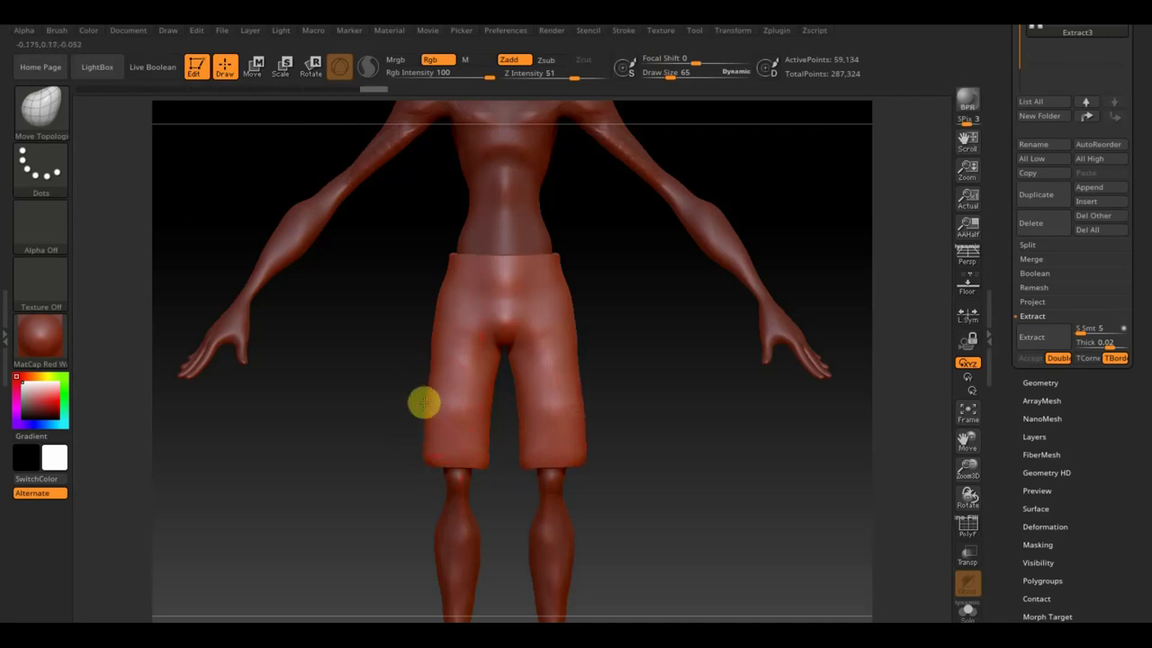
left_click_drag(424, 403, 435, 378)
From a side view, push the shorts' leg outward along the thigh
mouse_move(598, 396)
left_mouse_down()
mouse_move(707, 416)
mouse_move(710, 406)
mouse_move(694, 430)
left_mouse_up()
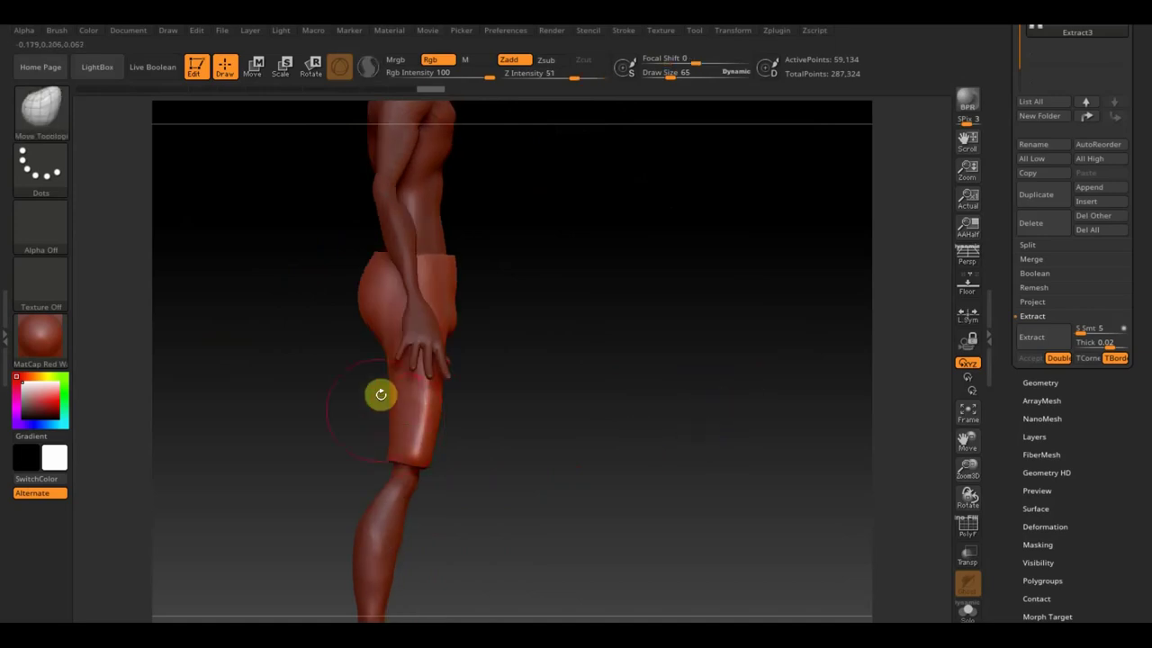
left_click_drag(374, 360, 384, 371)
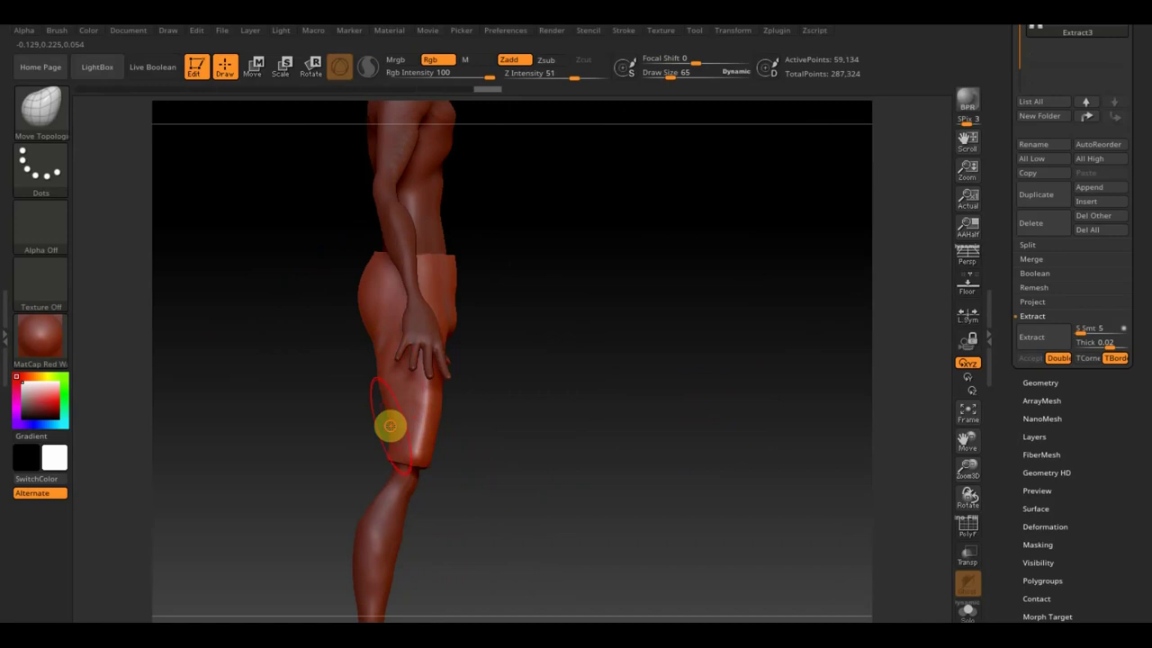
left_click_drag(367, 459, 375, 405)
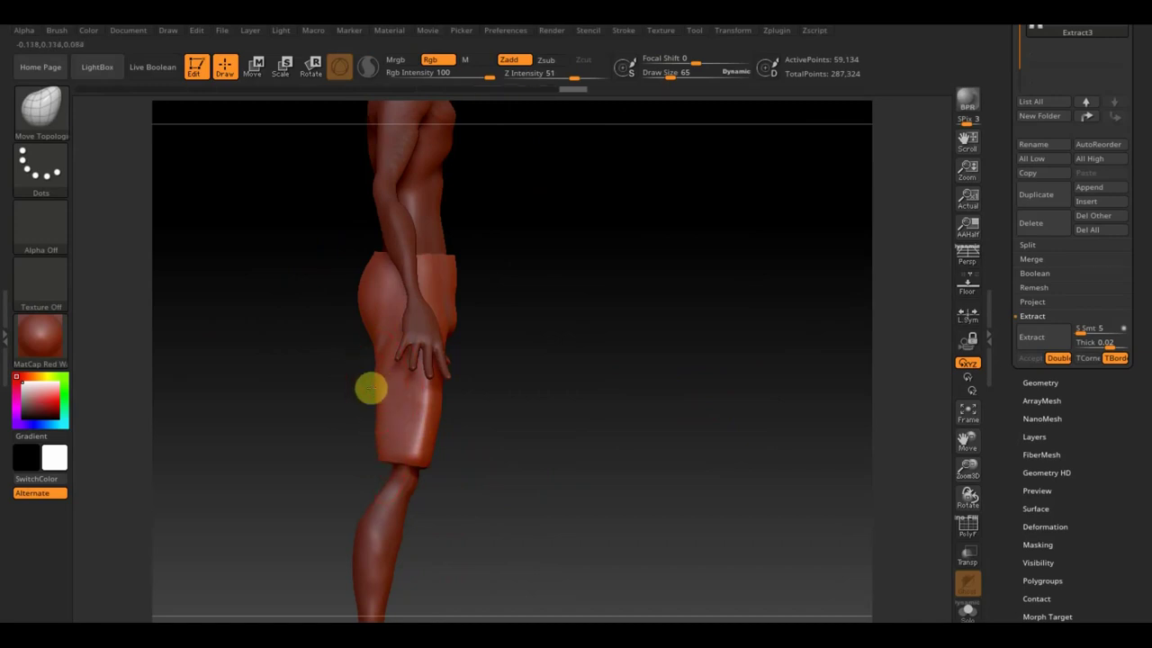
mouse_move(369, 357)
left_mouse_down()
mouse_move(389, 436)
mouse_move(540, 463)
mouse_move(494, 463)
mouse_move(501, 470)
left_mouse_up()
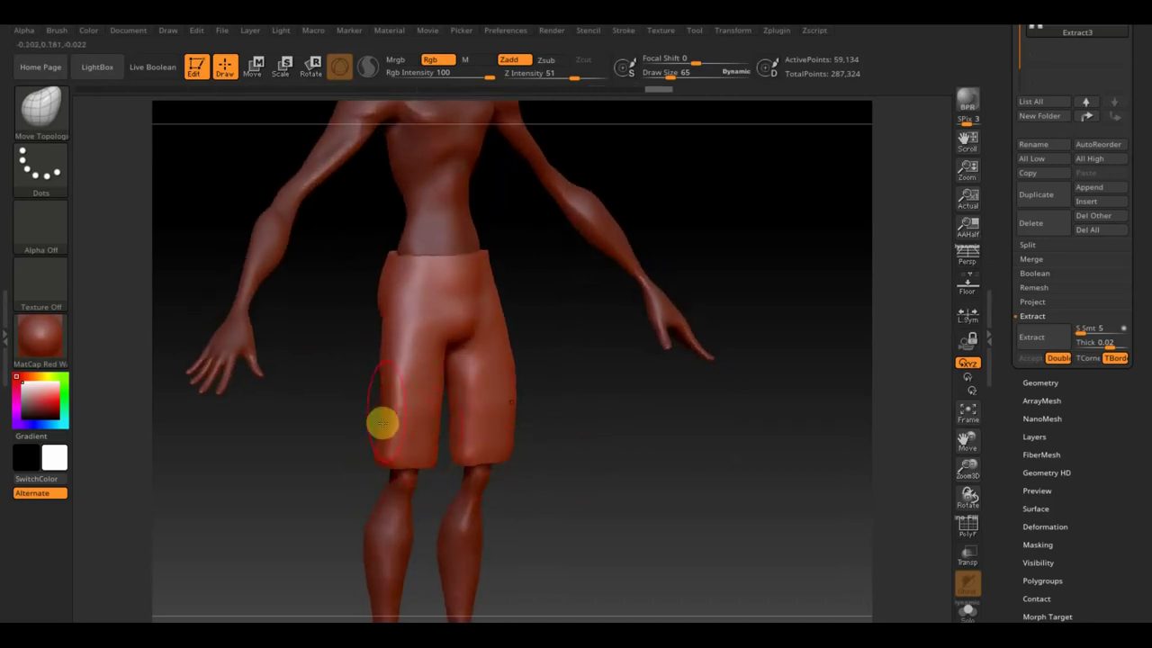
Smooth the shorts' surface and waistband, then check the back
key("shift")
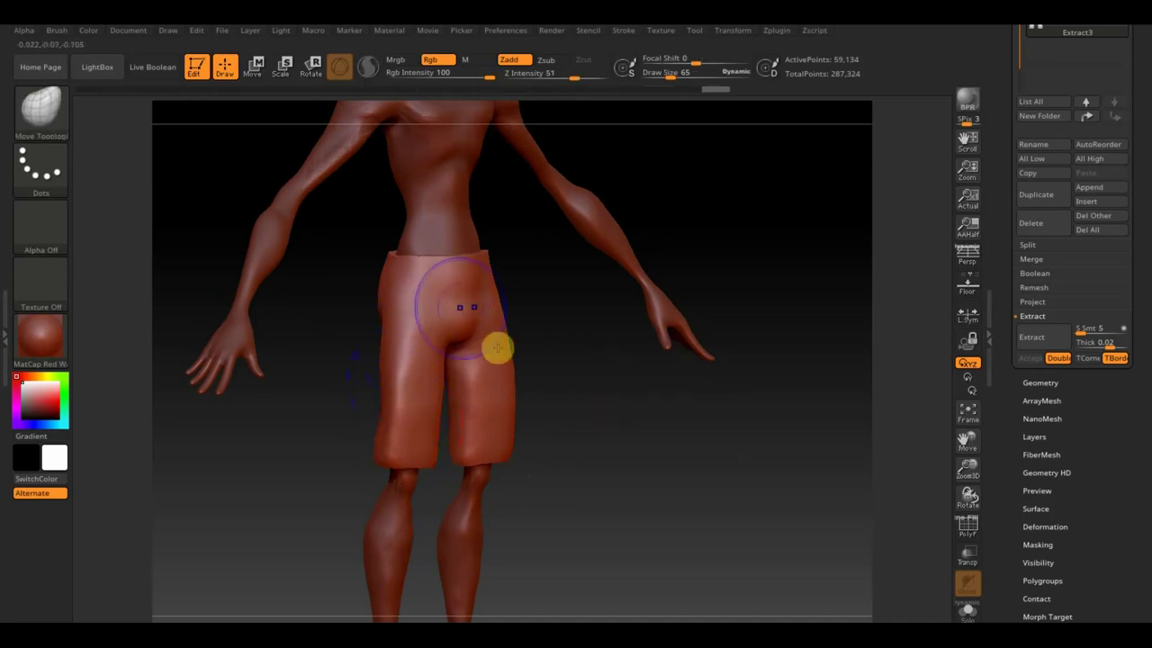
left_click_drag(471, 298, 388, 273, "shift")
mouse_move(436, 302)
left_mouse_down()
mouse_move(560, 401)
mouse_move(488, 283)
mouse_move(406, 285)
mouse_move(474, 282)
mouse_move(473, 298)
mouse_move(538, 354)
mouse_move(604, 340)
mouse_move(614, 383)
left_mouse_up()
mouse_move(567, 459)
left_mouse_down()
mouse_move(586, 458)
mouse_move(621, 360)
mouse_move(658, 357)
mouse_move(662, 423)
mouse_move(526, 450)
mouse_move(607, 468)
left_mouse_up()
key("shift")
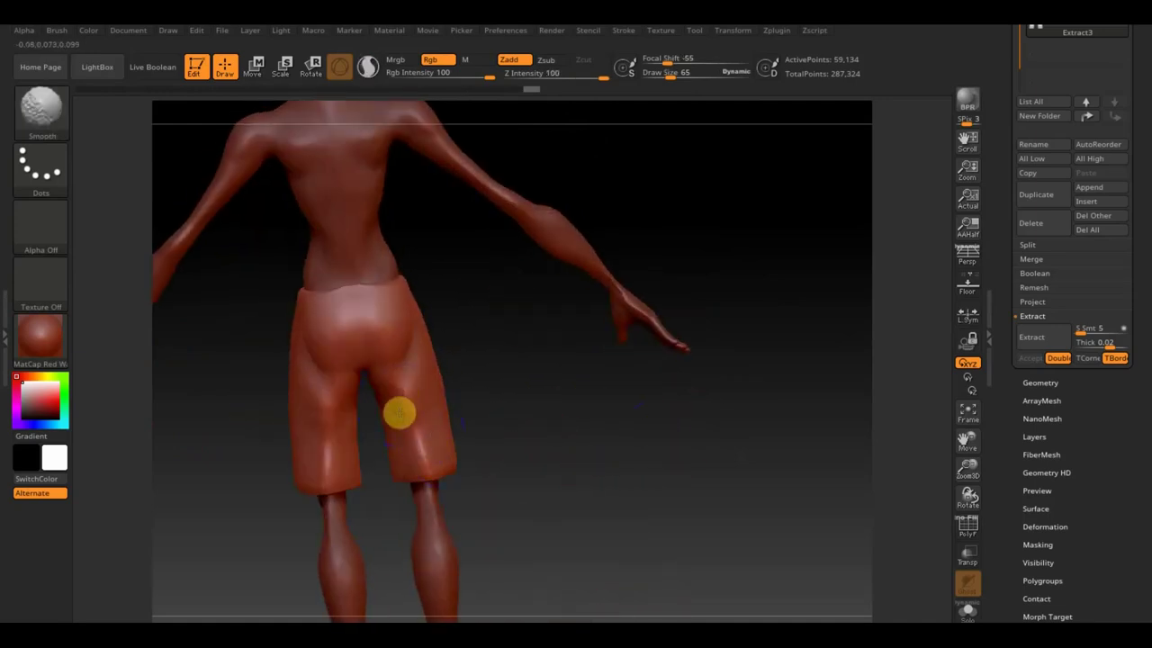
mouse_move(483, 445)
left_mouse_down()
mouse_move(535, 426)
mouse_move(446, 442)
left_mouse_up()
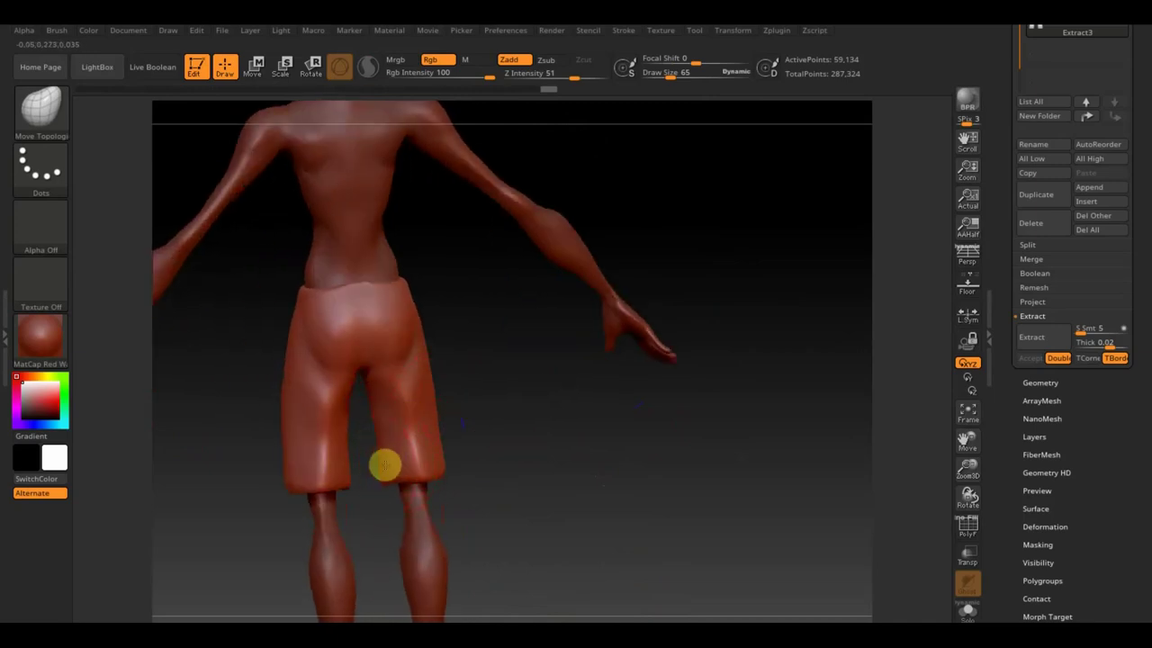
left_click_drag(439, 463, 492, 471)
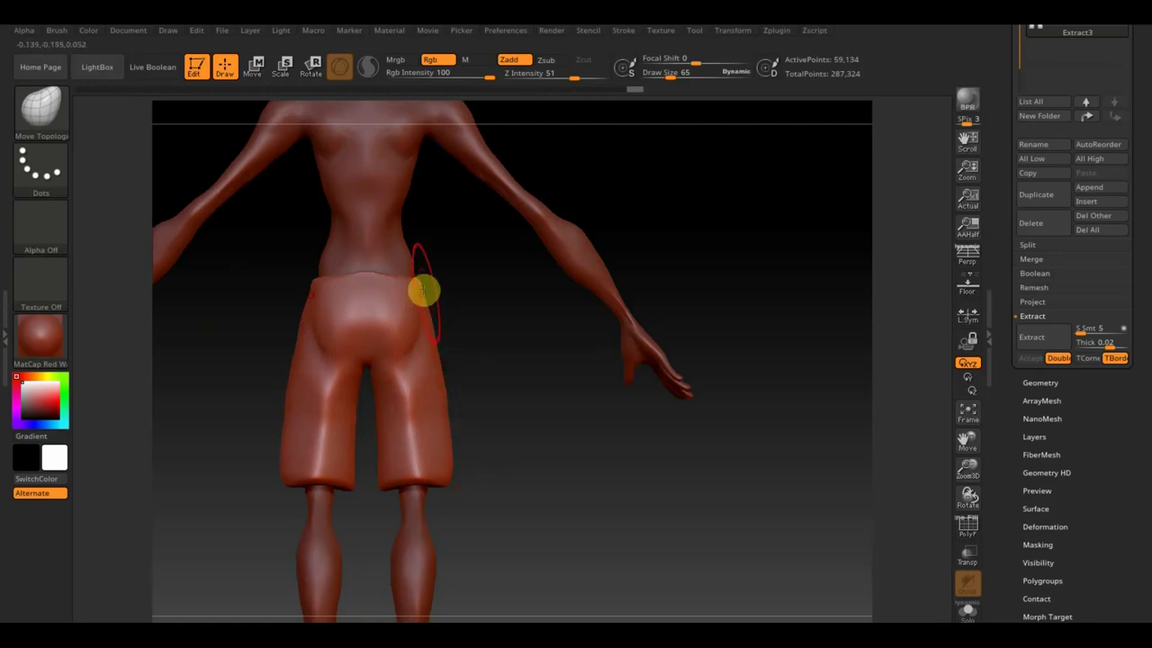
Check the shorts from side, back and front views and smooth their left side
left_click_drag(502, 385, 612, 458)
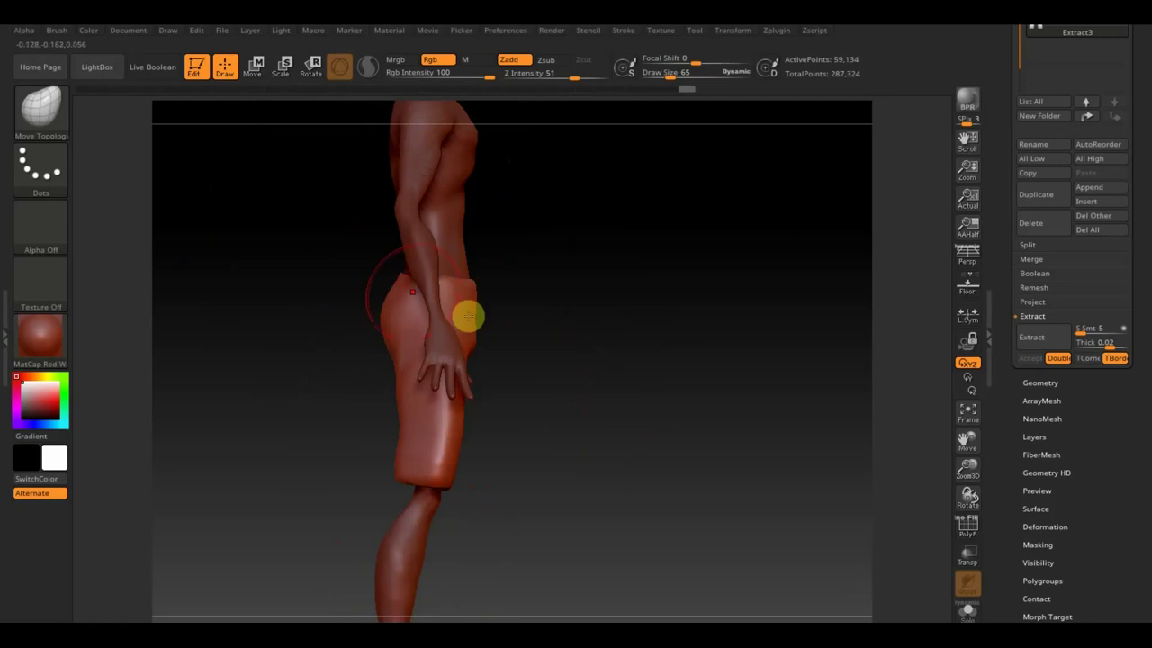
left_click_drag(545, 372, 566, 381, "shift")
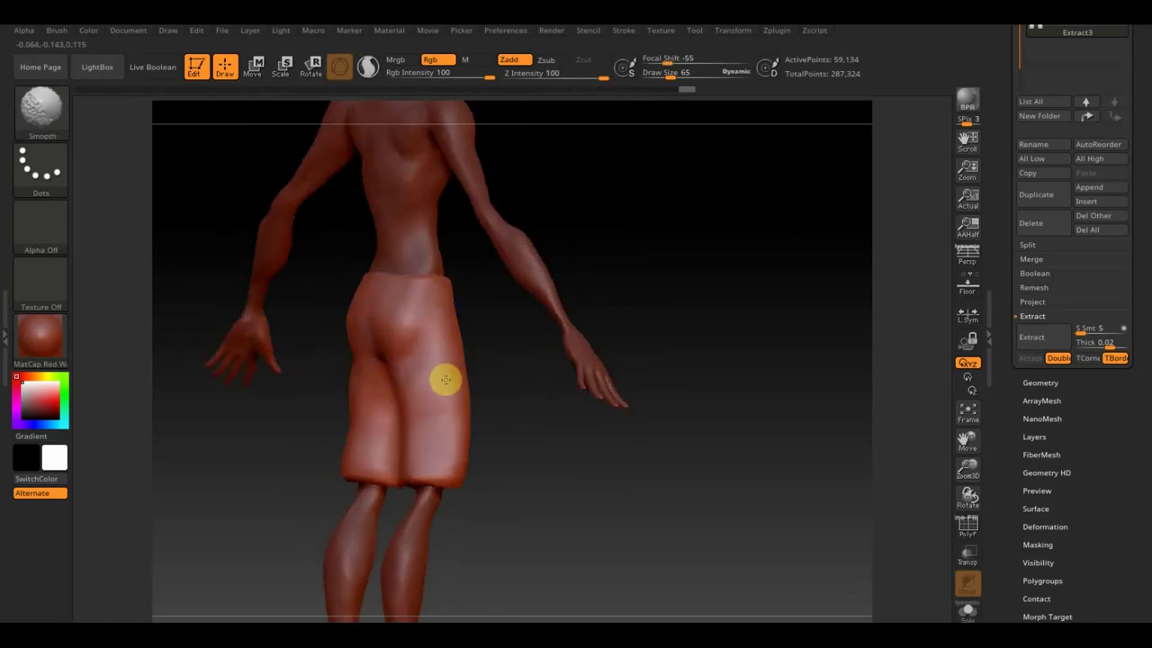
mouse_move(463, 455)
left_mouse_down("shift")
mouse_move(556, 496)
mouse_move(583, 482)
left_mouse_up("shift")
left_click_drag(463, 442, 386, 496)
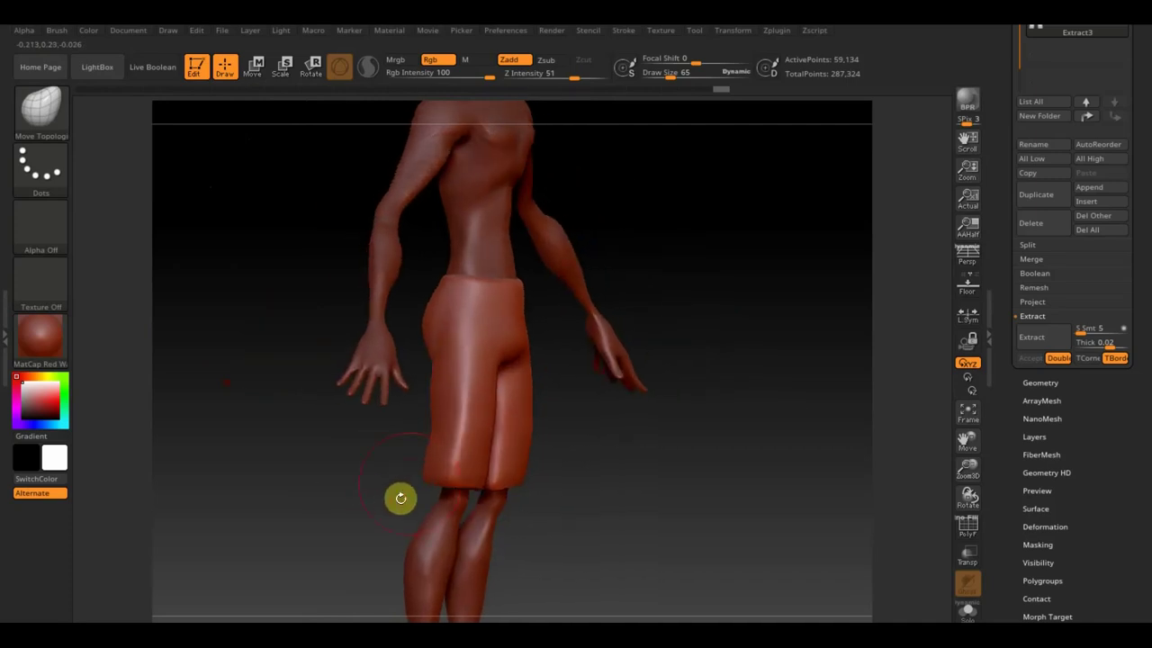
key("shift")
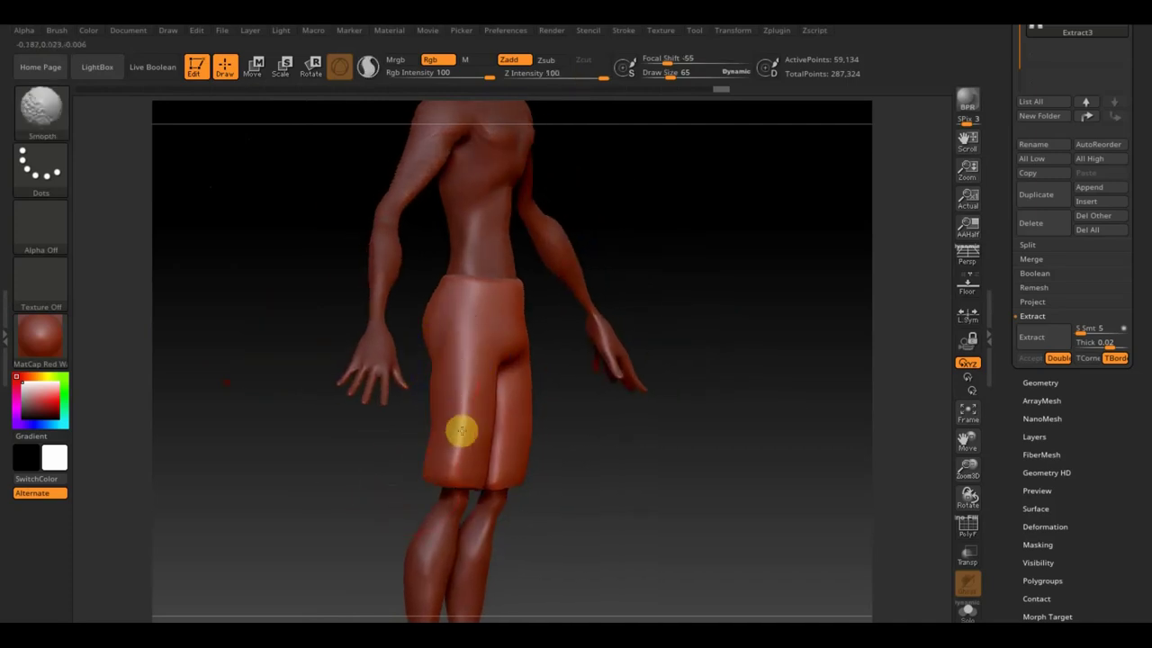
left_click_drag(433, 430, 445, 350)
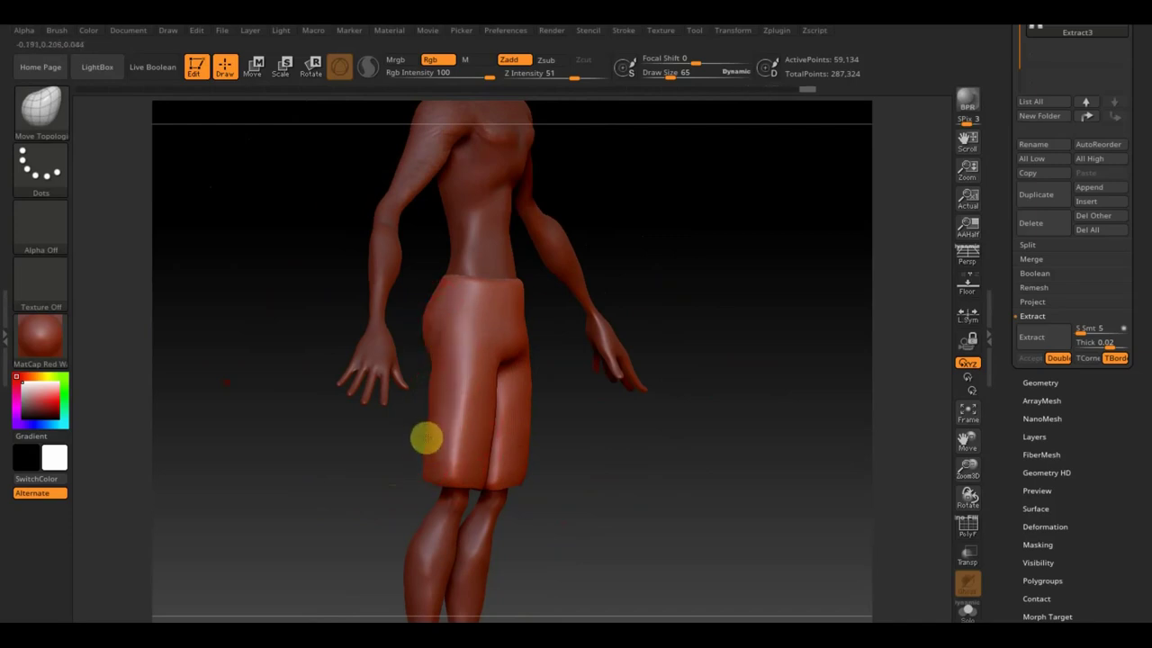
mouse_move(609, 478)
left_mouse_down()
mouse_move(648, 480)
mouse_move(662, 513)
mouse_move(617, 385)
left_mouse_up()
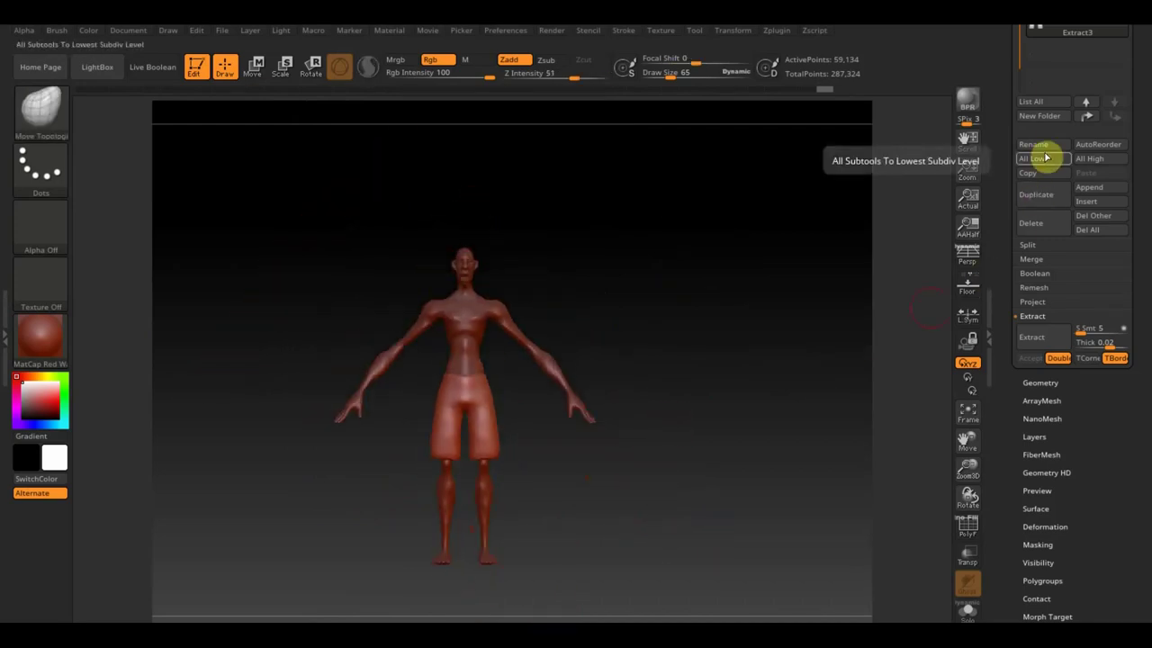
Select the баскетболист body subtool and frame its head and torso for masking
key("n")
key("n")
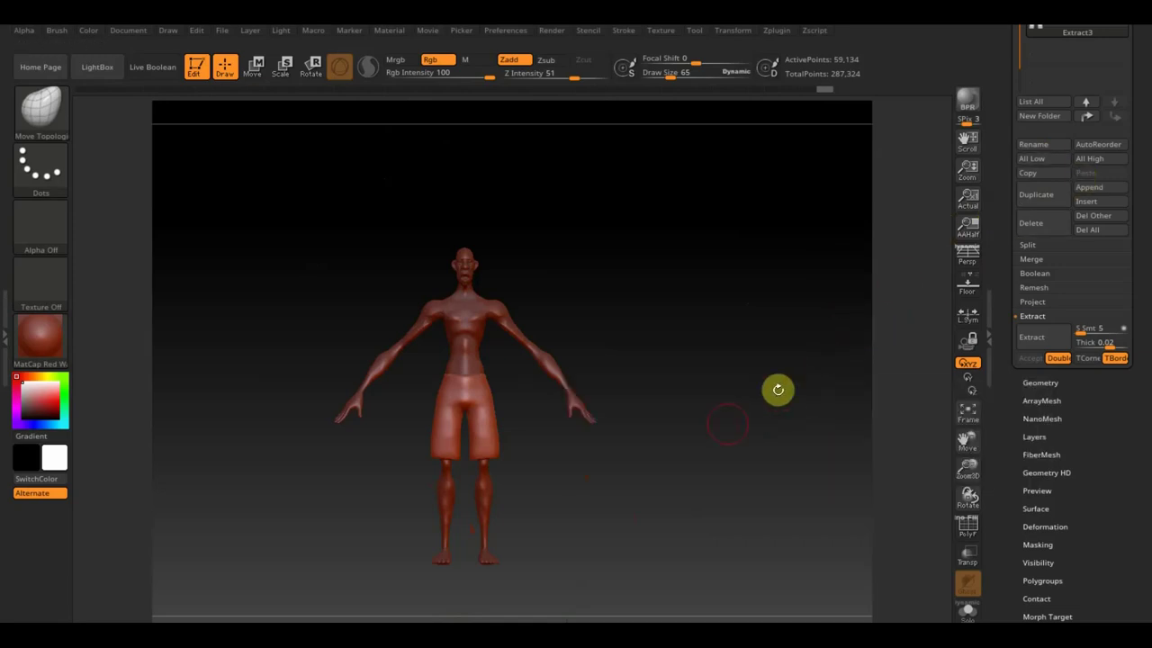
scroll(1079, 159, "up", 5)
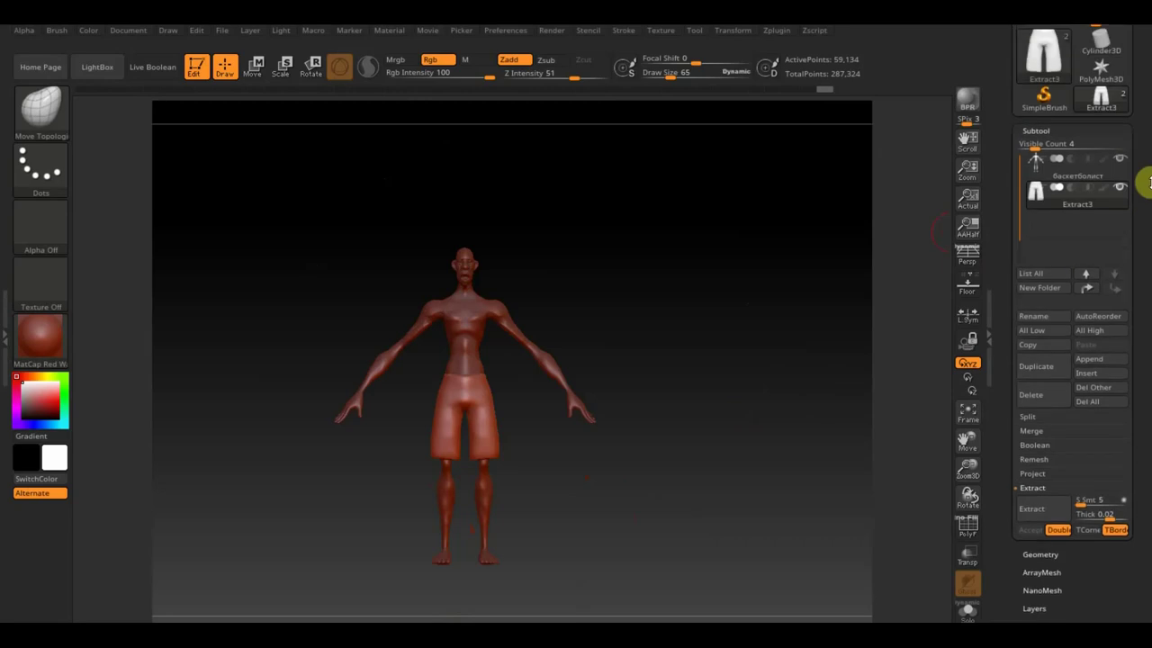
left_click(1046, 175)
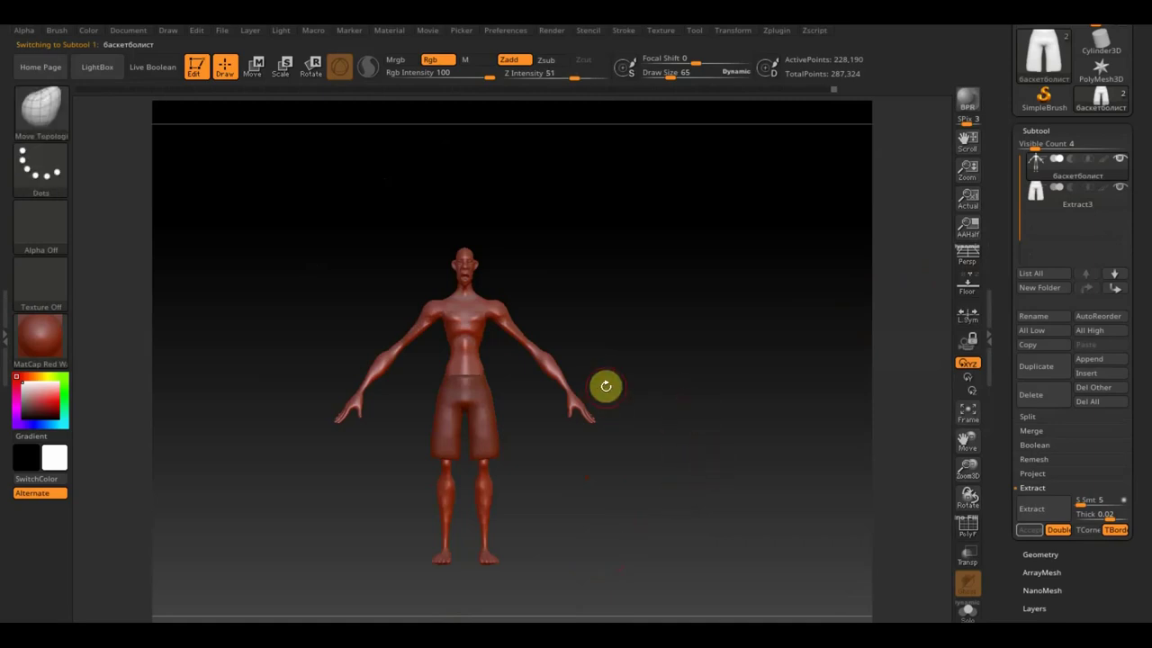
mouse_move(628, 290)
left_mouse_down("alt")
mouse_move(660, 373)
mouse_move(646, 470)
left_mouse_up("alt")
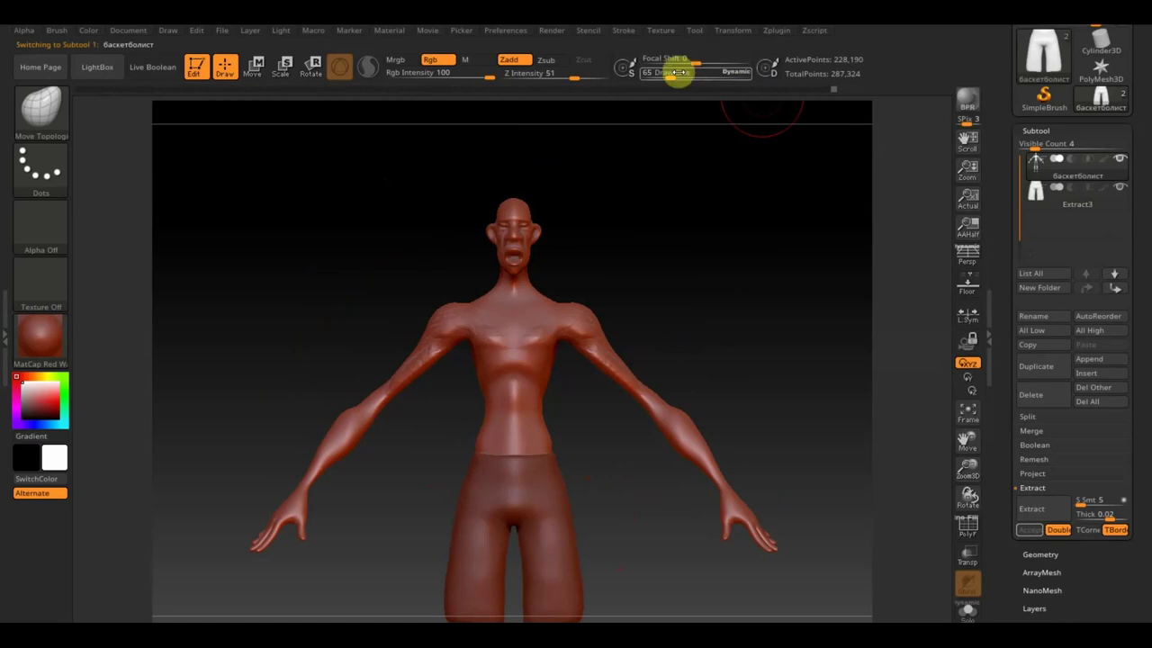
left_click_drag(673, 70, 671, 75)
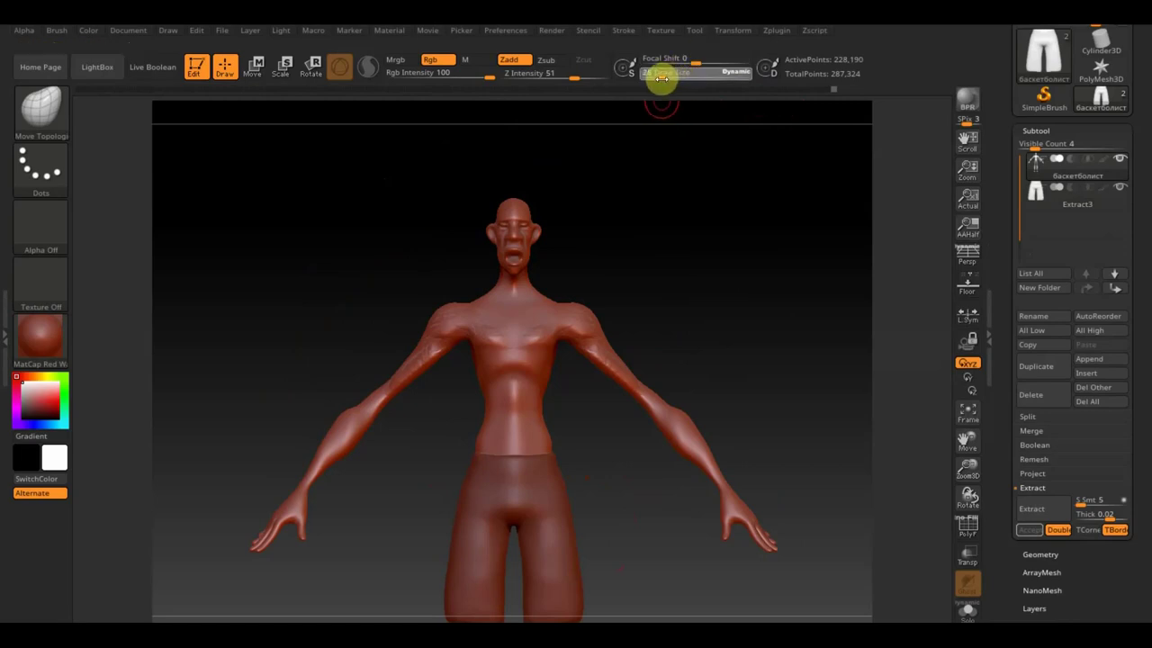
key("ctrl")
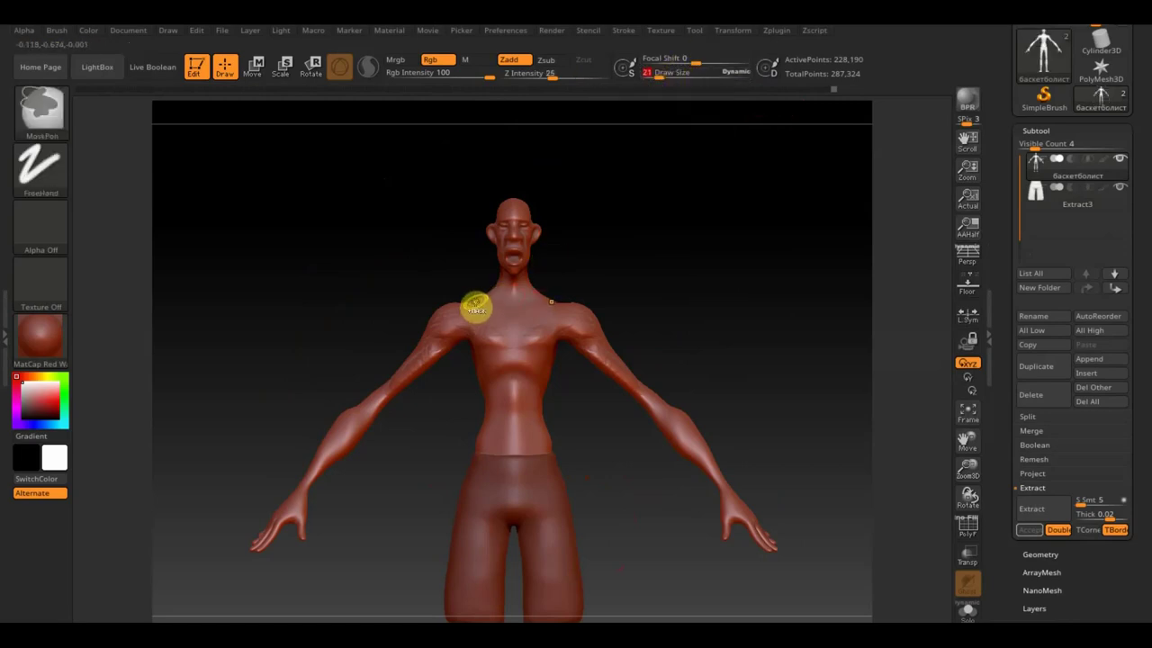
Mask the upper chest, both shoulders and the abdomen down to the waistband
left_click_drag(475, 306, 483, 367, "ctrl")
left_click_drag(684, 279, 758, 276)
left_click_drag(473, 328, 484, 330, "ctrl")
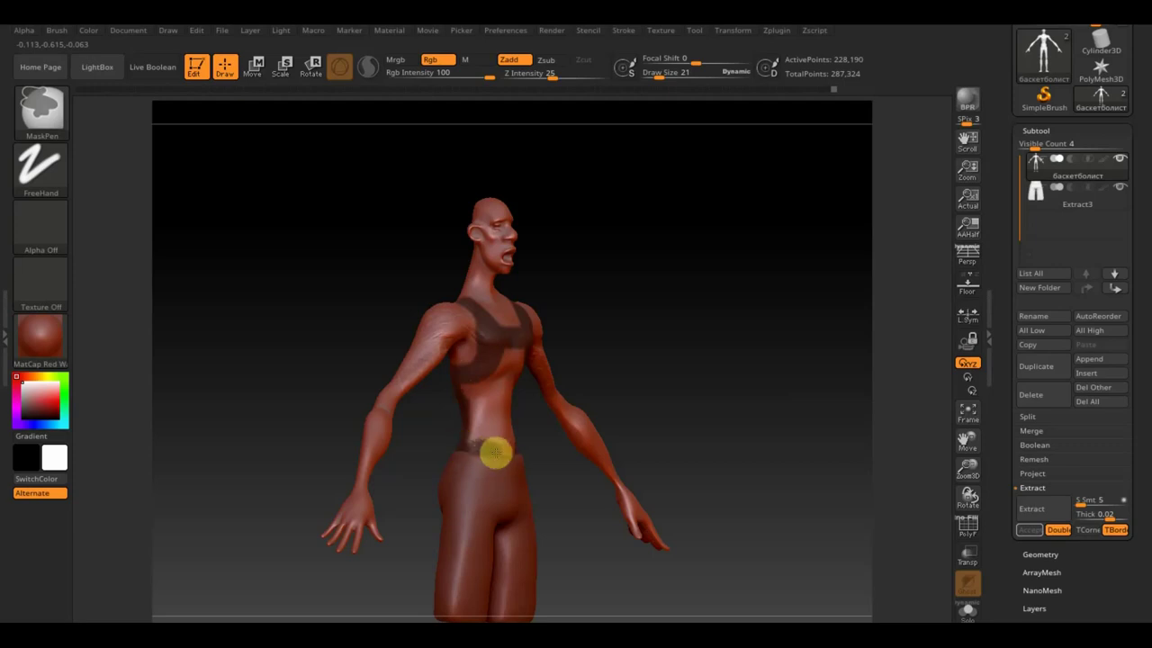
mouse_move(484, 447)
left_mouse_down("ctrl")
mouse_move(504, 432)
mouse_move(456, 414)
mouse_move(491, 403)
left_mouse_up("ctrl")
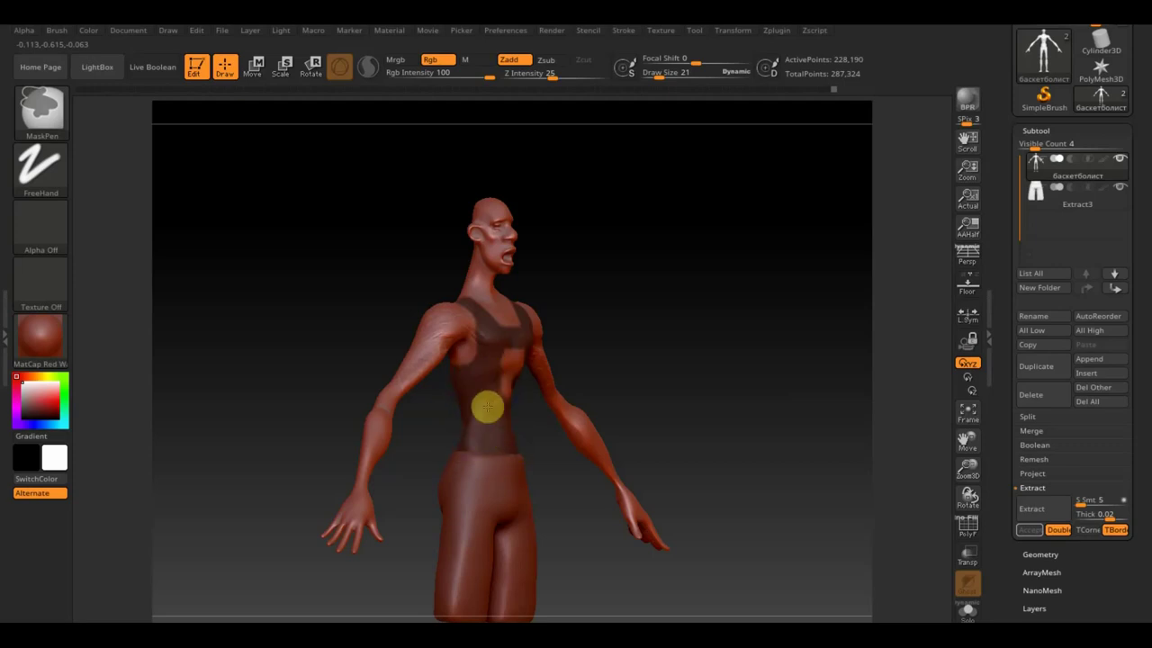
mouse_move(576, 328)
left_mouse_down()
mouse_move(623, 317)
mouse_move(514, 314)
mouse_move(656, 306)
mouse_move(694, 342)
mouse_move(653, 372)
left_mouse_up()
key("ctrl")
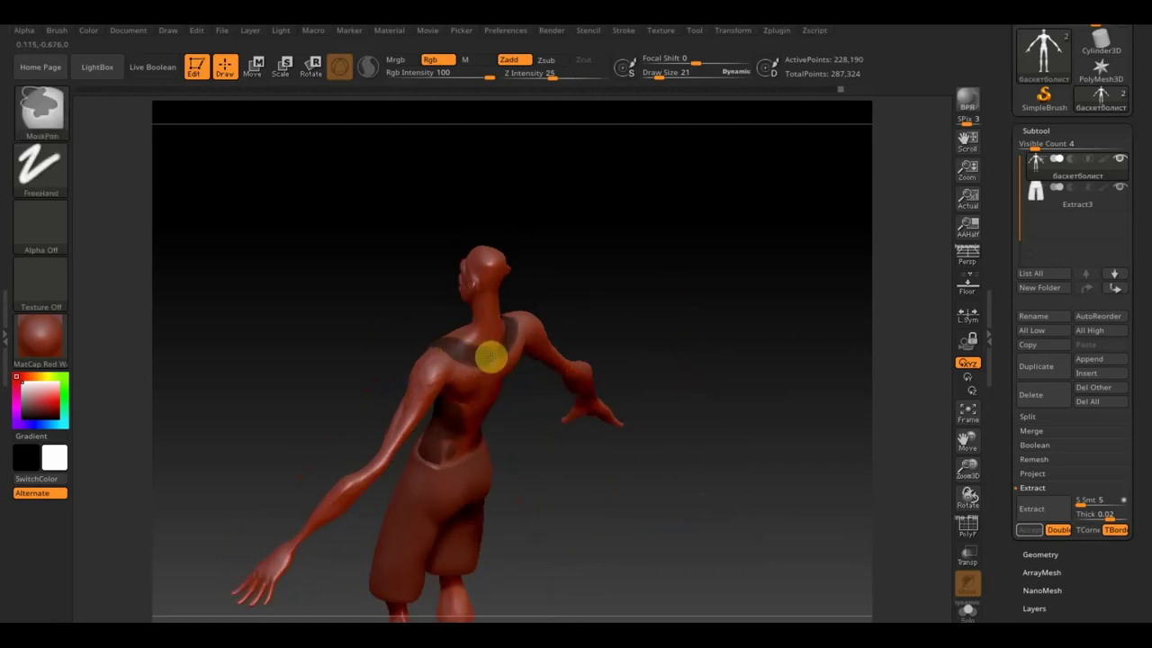
Mask the middle of the back, undoing an accidental mask clear
mouse_move(630, 311)
left_mouse_down()
mouse_move(648, 286)
mouse_move(636, 250)
left_mouse_up()
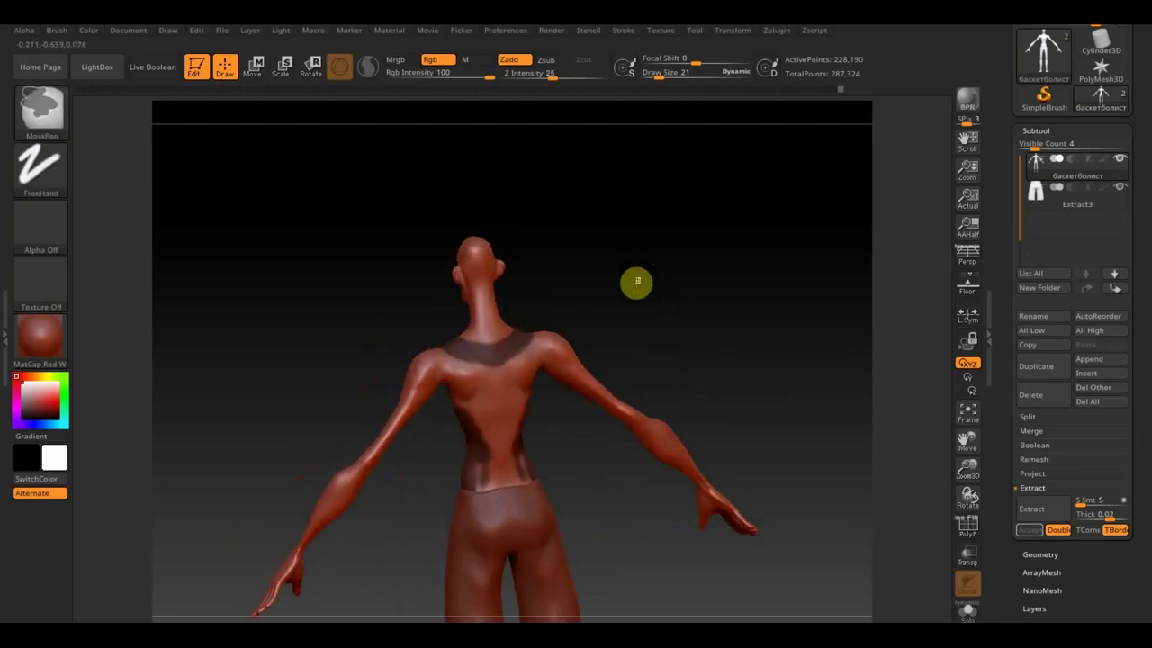
left_click_drag(630, 291, 614, 329, "ctrl")
key("ctrl+z")
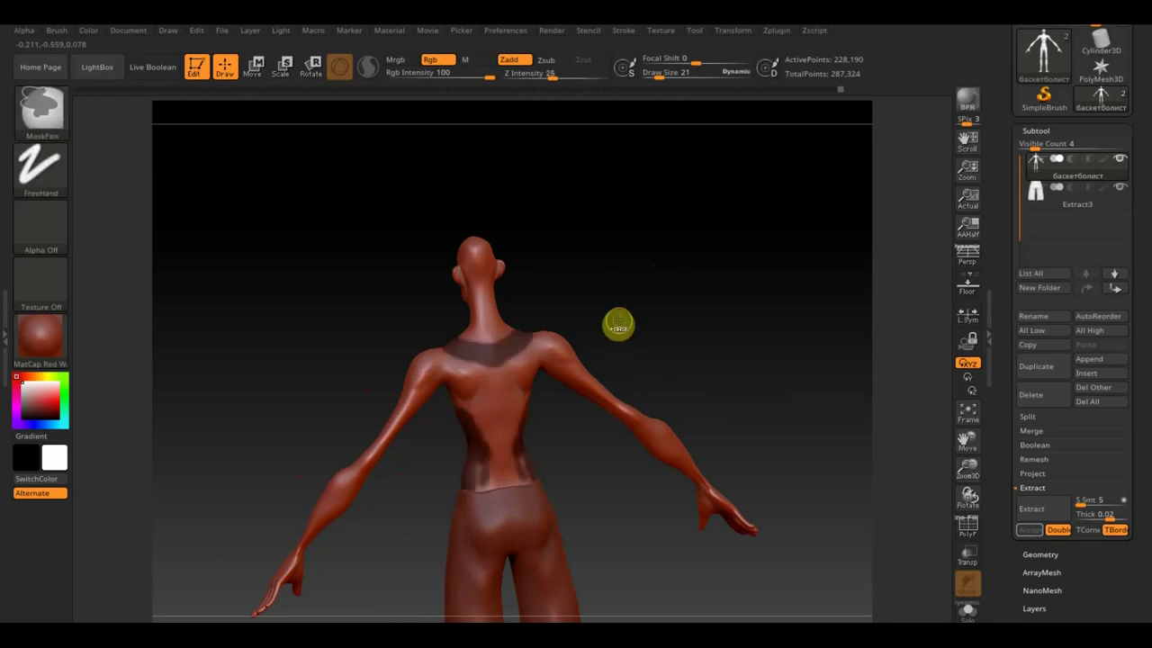
left_click_drag(625, 340, 604, 334)
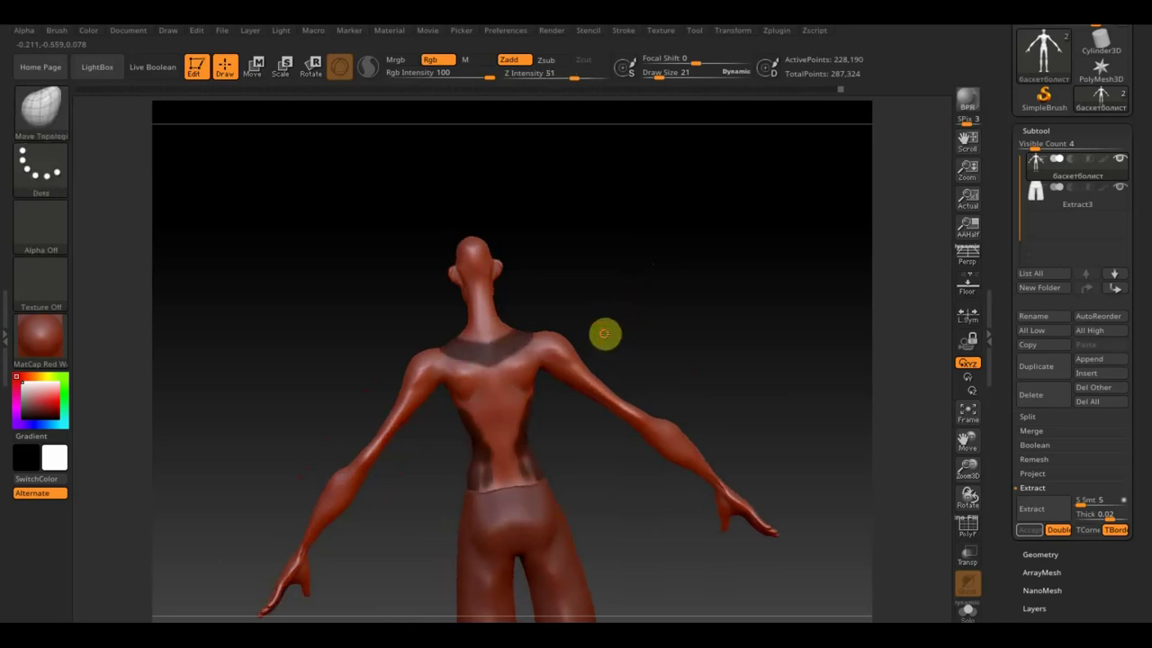
key("ctrl")
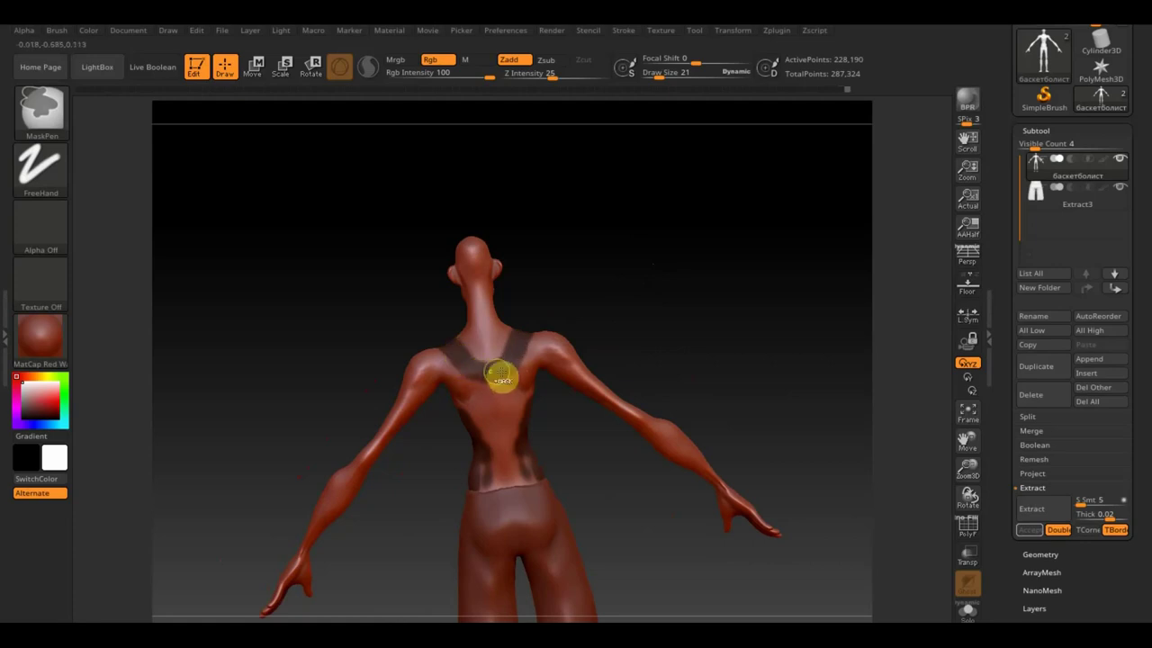
mouse_move(462, 370)
left_mouse_down("ctrl")
mouse_move(462, 412)
mouse_move(480, 394)
mouse_move(486, 414)
mouse_move(485, 464)
left_mouse_up("ctrl")
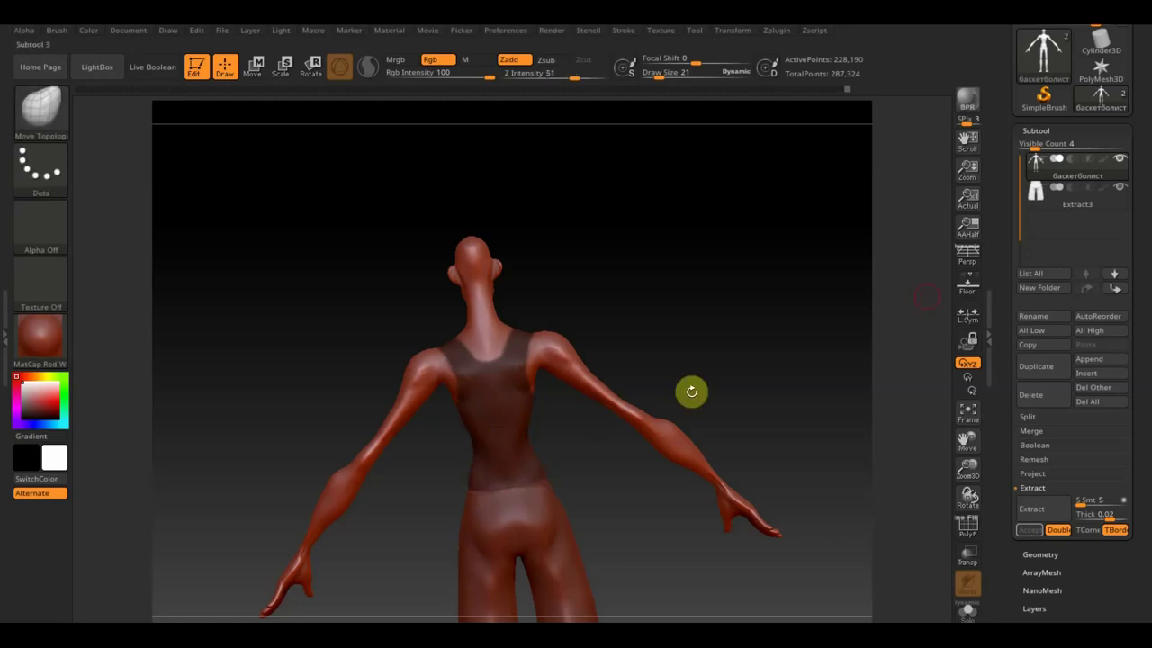
Hide the Extract3 shorts and zoom in on the masked head and torso
left_click(1120, 189)
mouse_move(669, 437)
left_mouse_down()
mouse_move(702, 463)
mouse_move(784, 450)
mouse_move(675, 453)
left_mouse_up()
left_click_drag(476, 516, 521, 505)
mouse_move(597, 474)
left_mouse_down("ctrl")
mouse_move(571, 496)
mouse_move(578, 442)
mouse_move(630, 412)
mouse_move(643, 437)
left_mouse_up("ctrl")
key("ctrl+z")
mouse_move(614, 343)
left_mouse_down("alt")
mouse_move(612, 322)
mouse_move(622, 355)
mouse_move(674, 345)
left_mouse_up("alt")
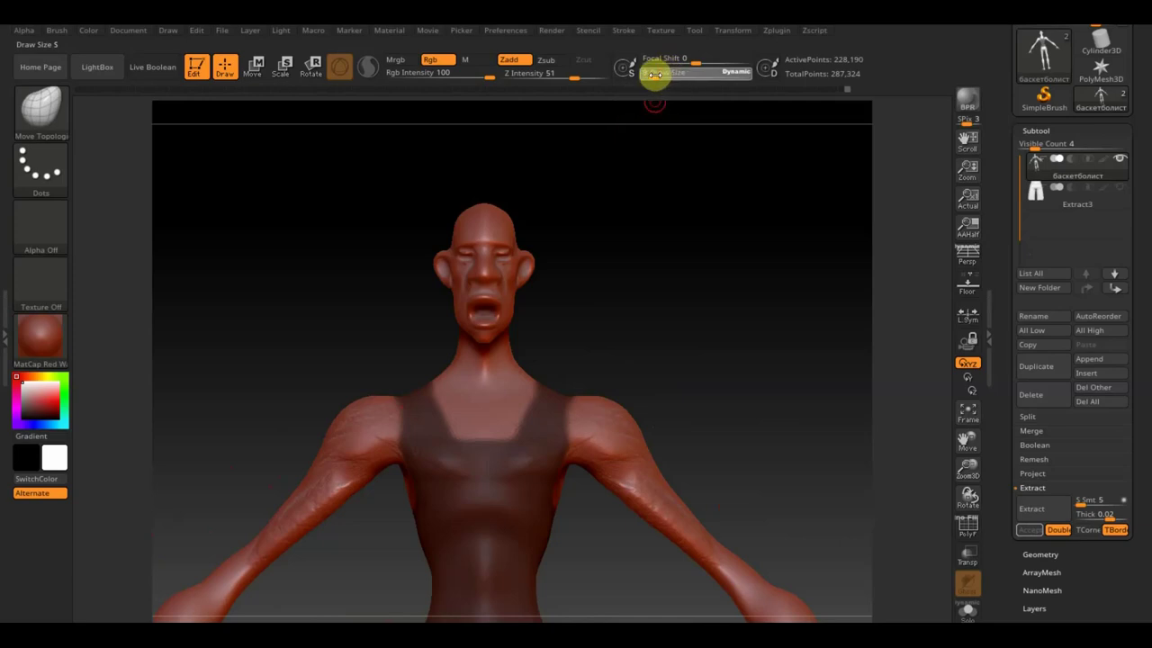
Reduce the draw size to 10 and tidy the mask edge along the upper chest
left_click_drag(654, 73, 657, 73)
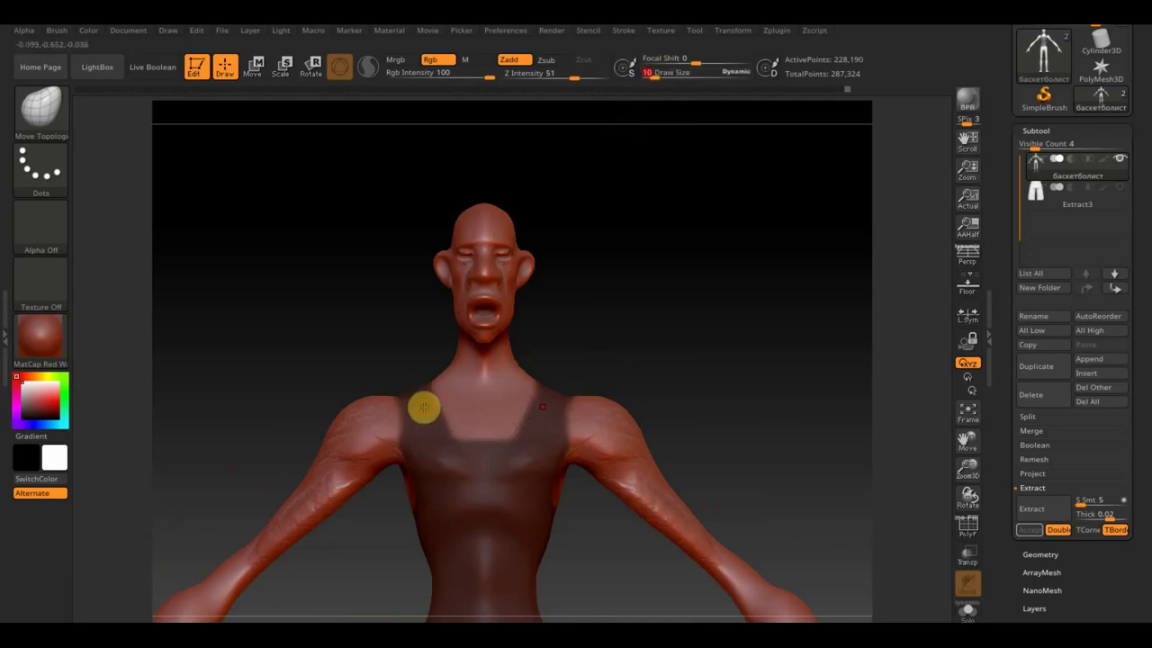
key("shift")
key("ctrl")
left_click_drag(427, 381, 435, 410, "ctrl+alt")
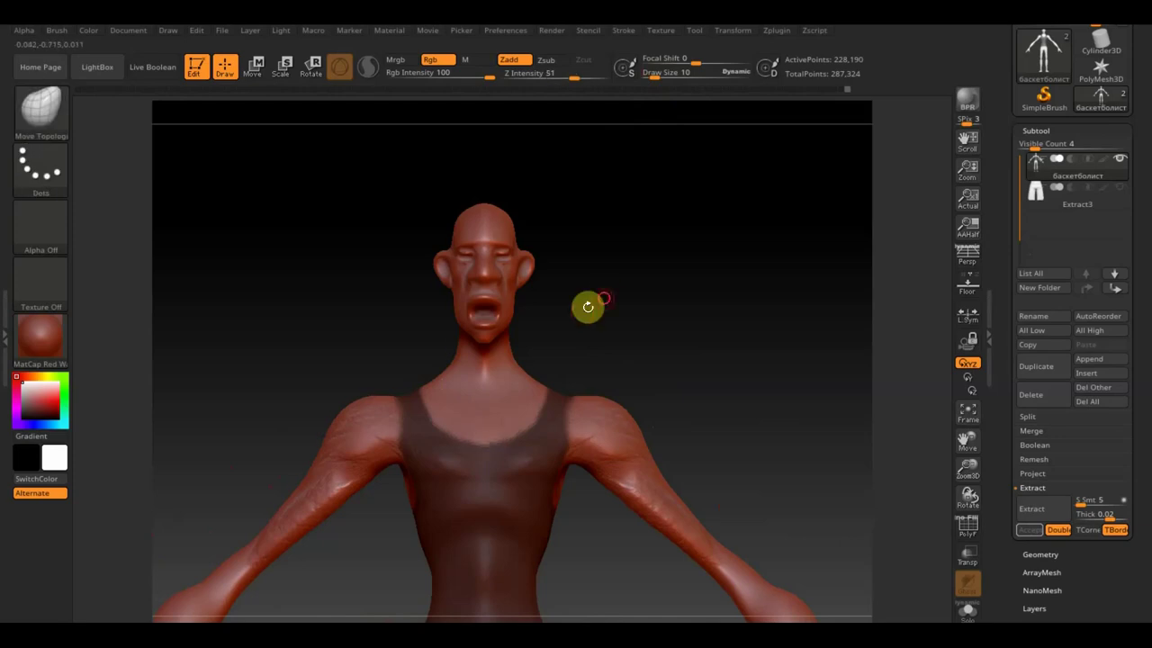
left_click_drag(586, 306, 635, 306)
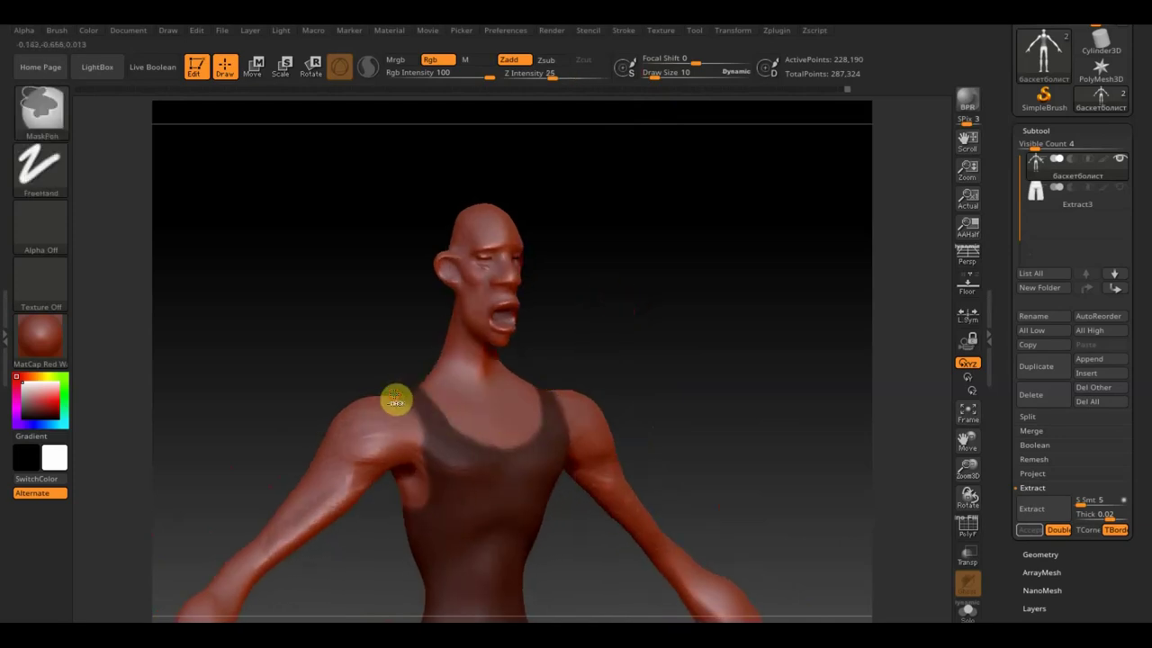
left_click_drag(421, 447, 430, 469, "ctrl+alt")
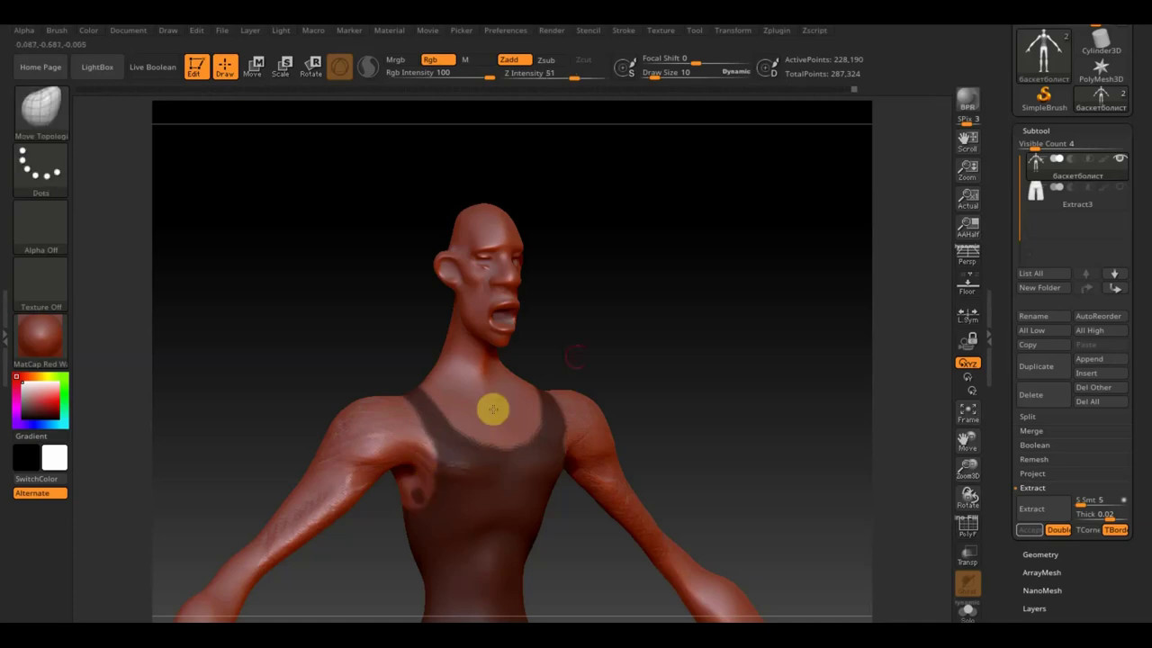
left_click(421, 502, "ctrl+alt")
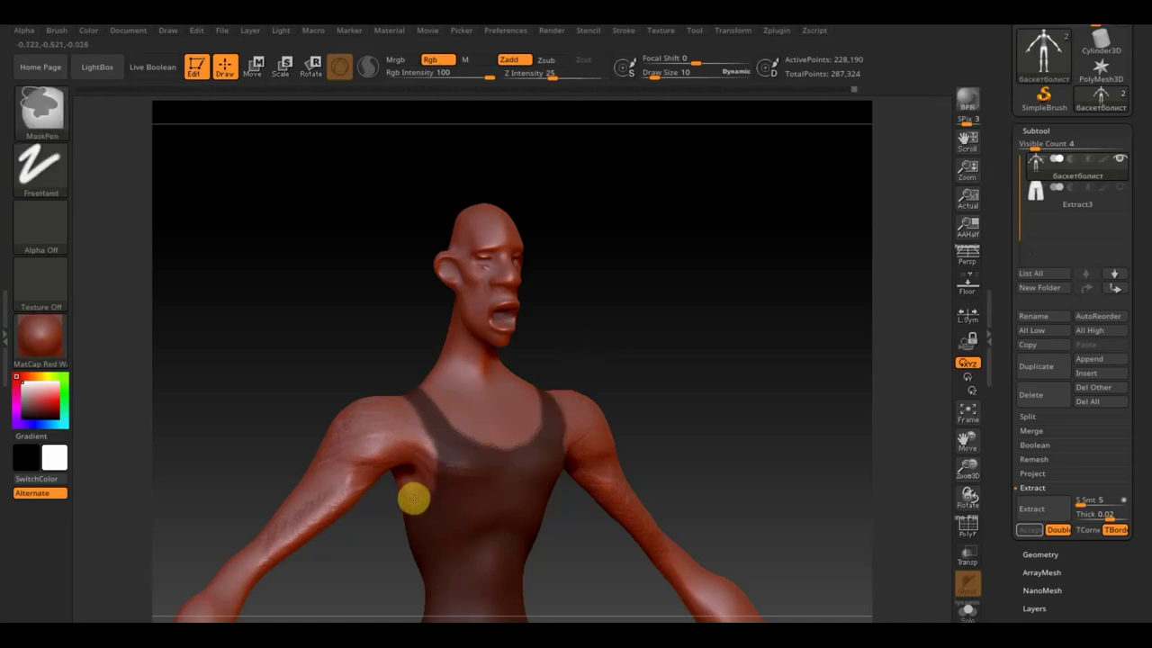
Extend the mask along the shoulder strap, viewed from the back
mouse_move(622, 360)
left_mouse_down()
mouse_move(548, 329)
mouse_move(570, 417)
left_mouse_up()
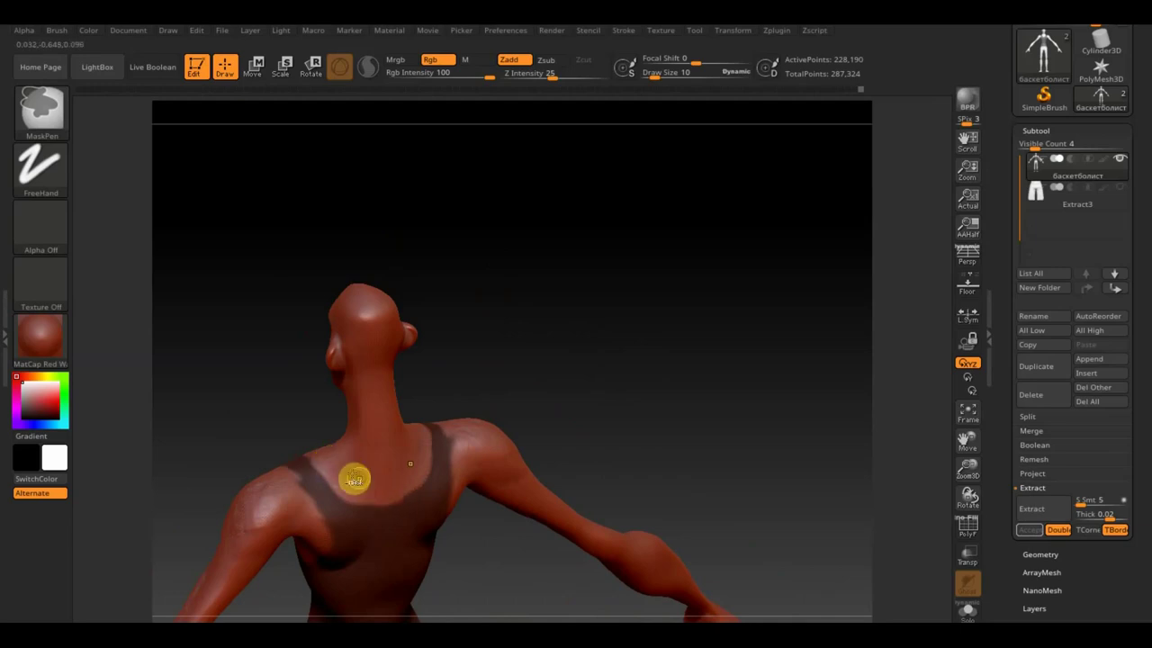
left_click_drag(584, 391, 552, 419)
key("ctrl")
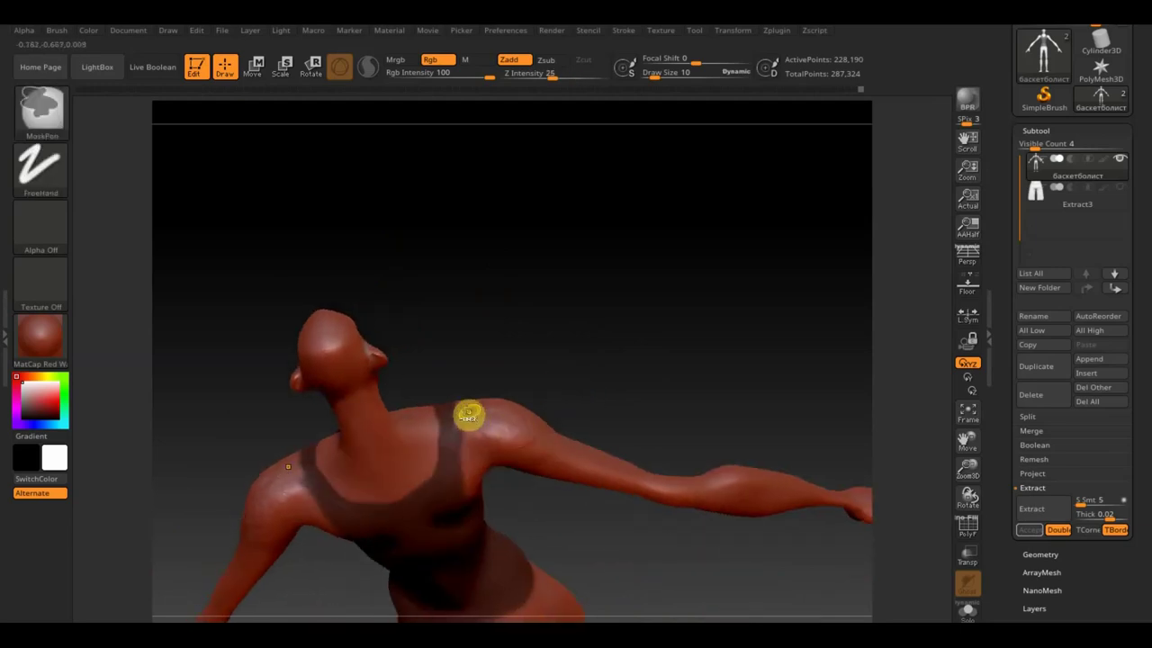
left_click_drag(464, 410, 465, 438, "ctrl")
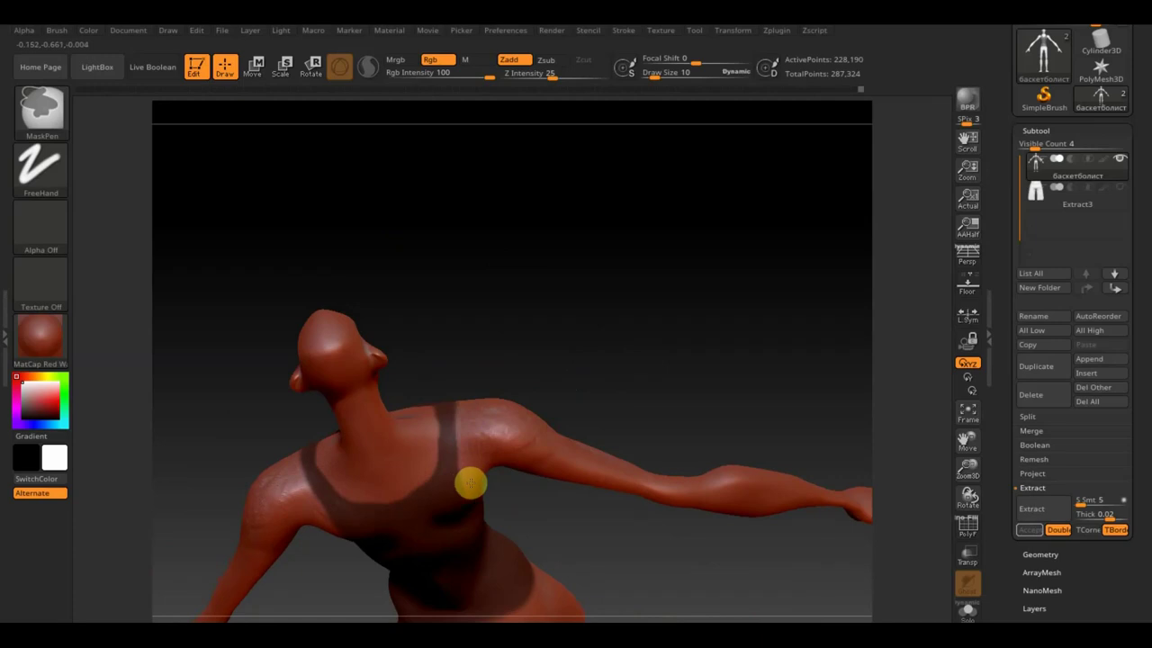
mouse_move(530, 354)
left_mouse_down()
mouse_move(540, 386)
mouse_move(553, 183)
mouse_move(576, 327)
mouse_move(612, 286)
left_mouse_up()
key("ctrl")
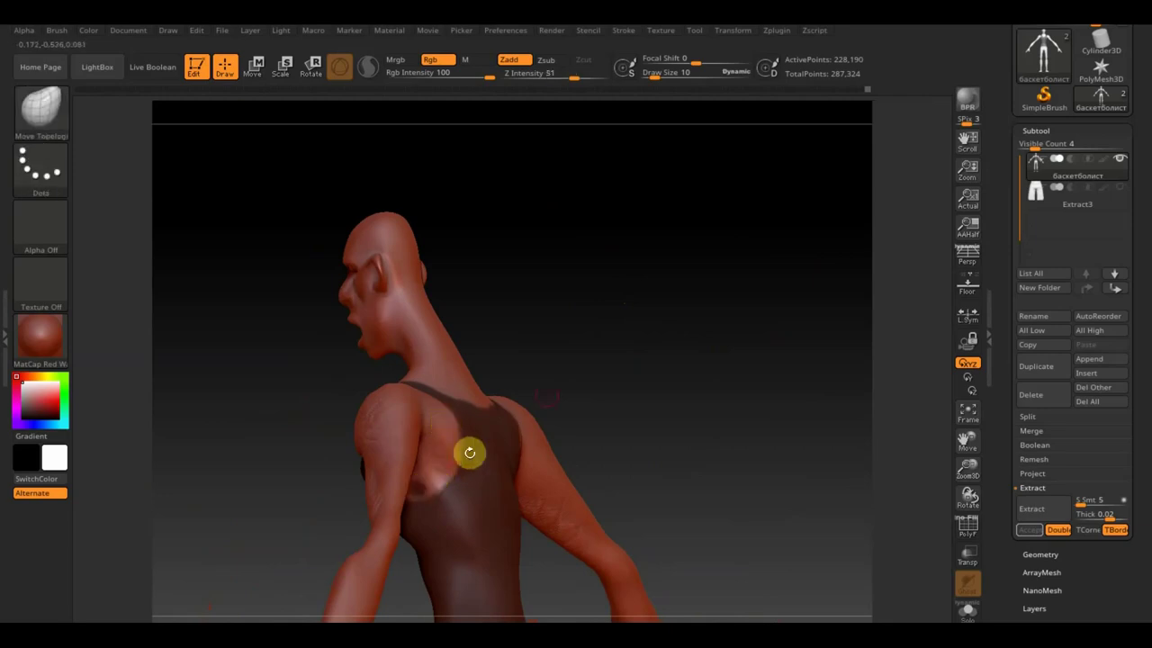
Neaten the mask into a straight waist hem and clean armholes
mouse_move(577, 372)
left_mouse_down()
mouse_move(635, 342)
mouse_move(609, 327)
mouse_move(633, 339)
left_mouse_up()
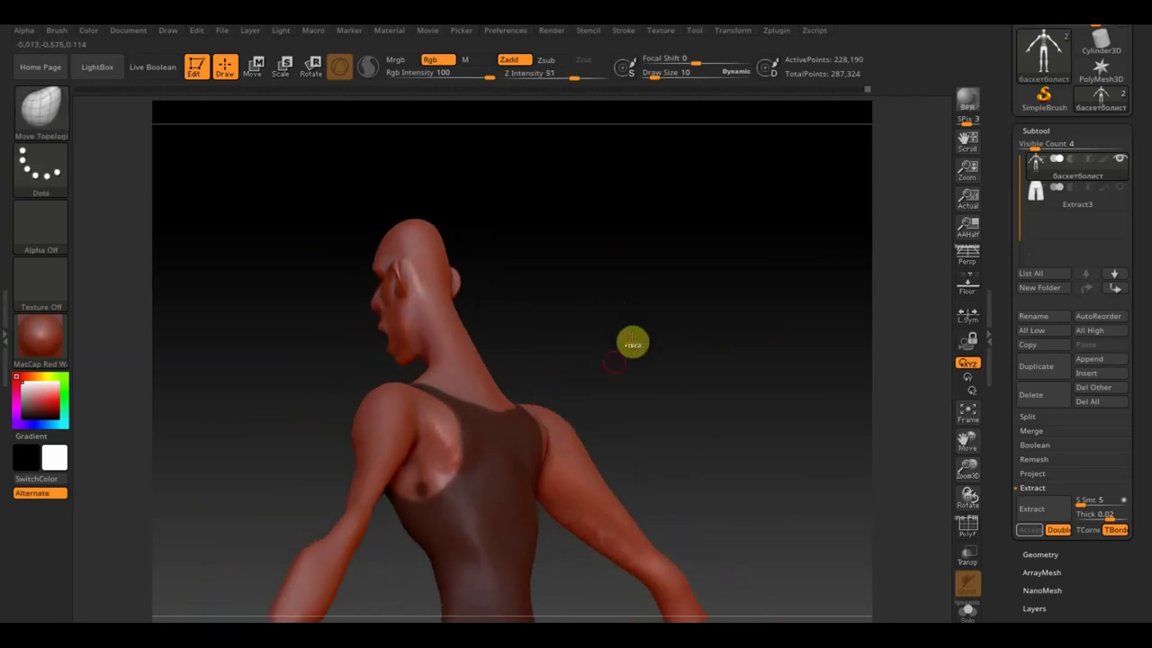
key("ctrl")
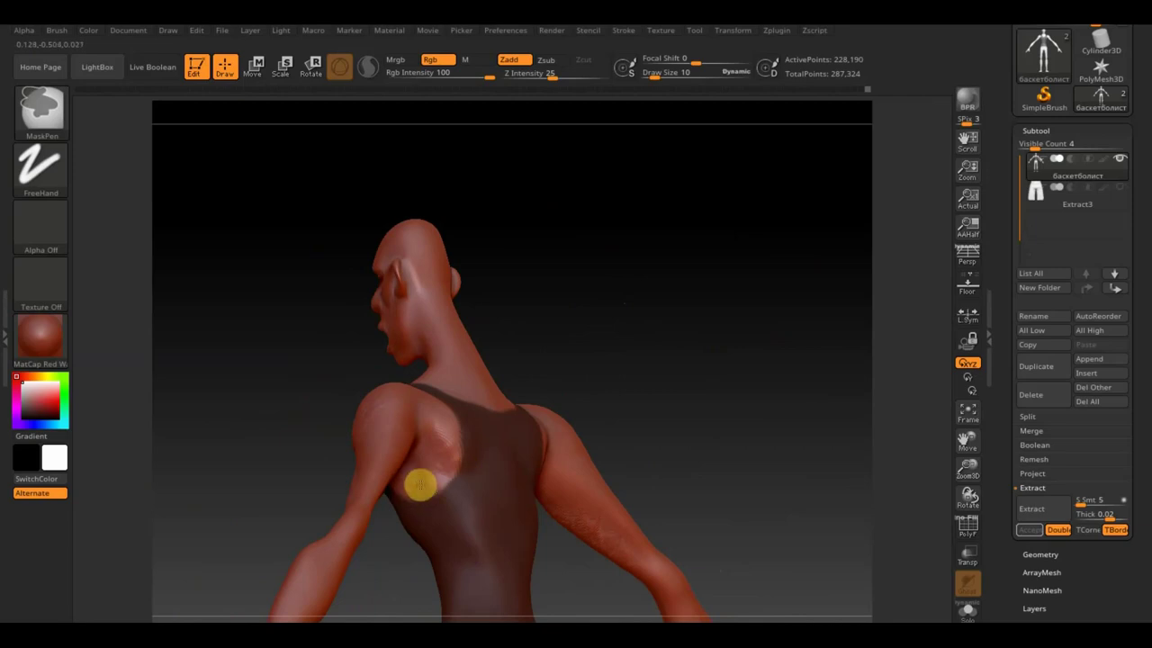
mouse_move(582, 329)
left_mouse_down()
mouse_move(604, 337)
mouse_move(672, 316)
mouse_move(666, 354)
left_mouse_up()
mouse_move(620, 401)
left_mouse_down("alt")
mouse_move(606, 357)
mouse_move(568, 414)
mouse_move(600, 266)
left_mouse_up("alt")
key("ctrl")
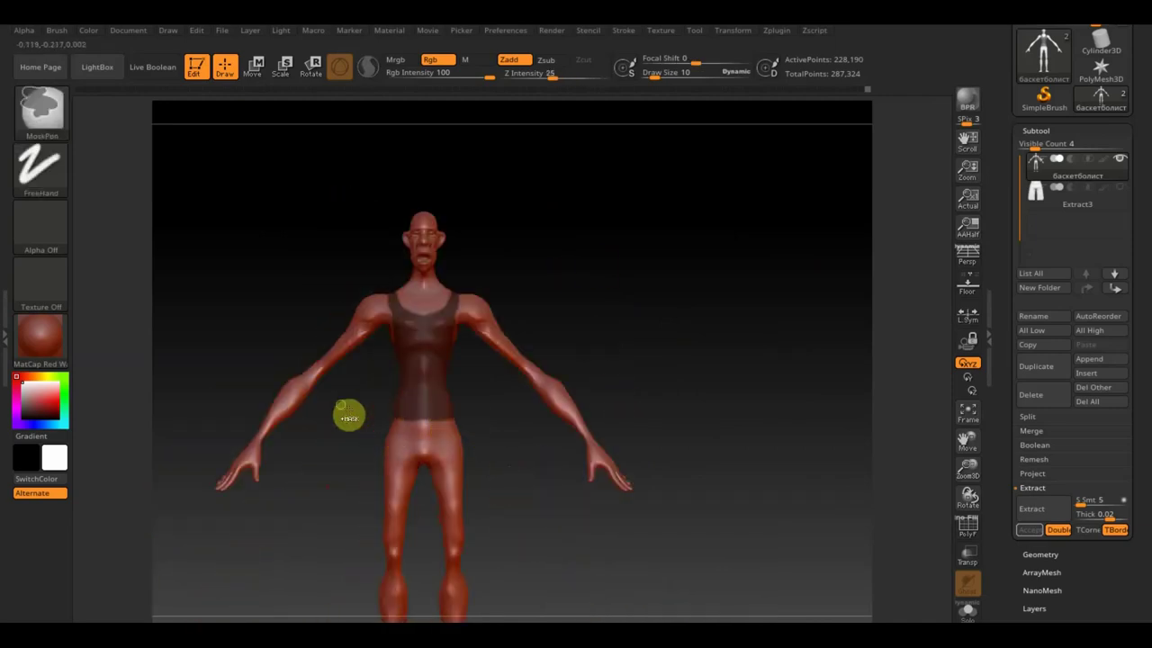
mouse_move(348, 405)
left_mouse_down("ctrl")
mouse_move(609, 448)
mouse_move(492, 444)
mouse_move(618, 388)
left_mouse_up("ctrl")
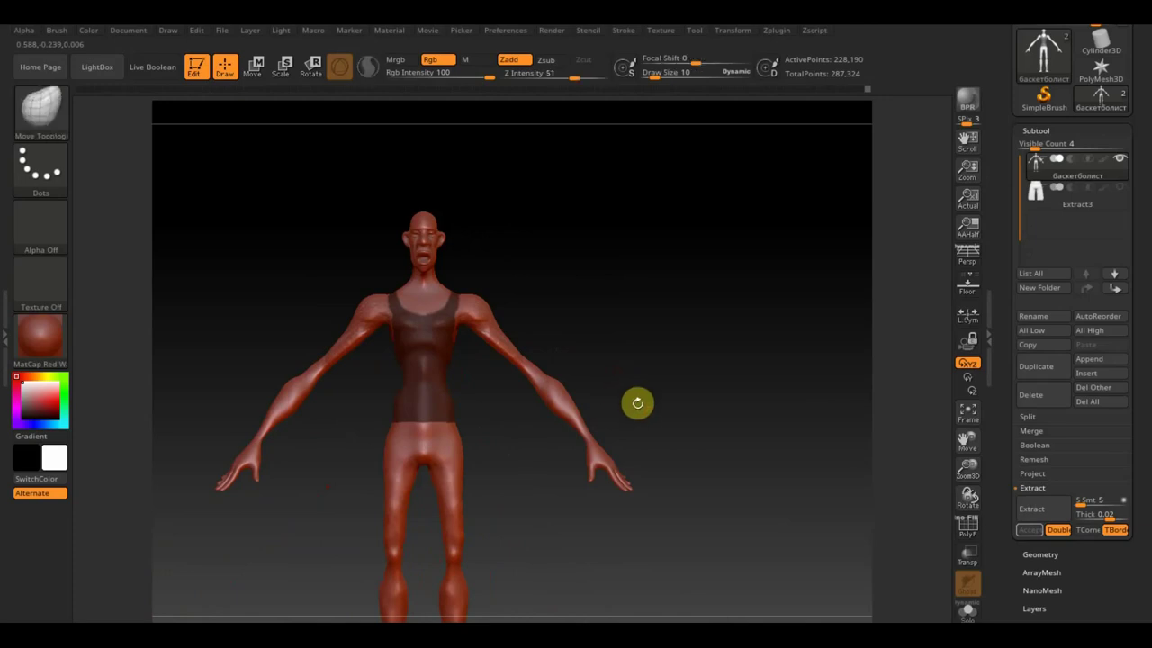
left_click_drag(552, 283, 596, 483)
key("ctrl")
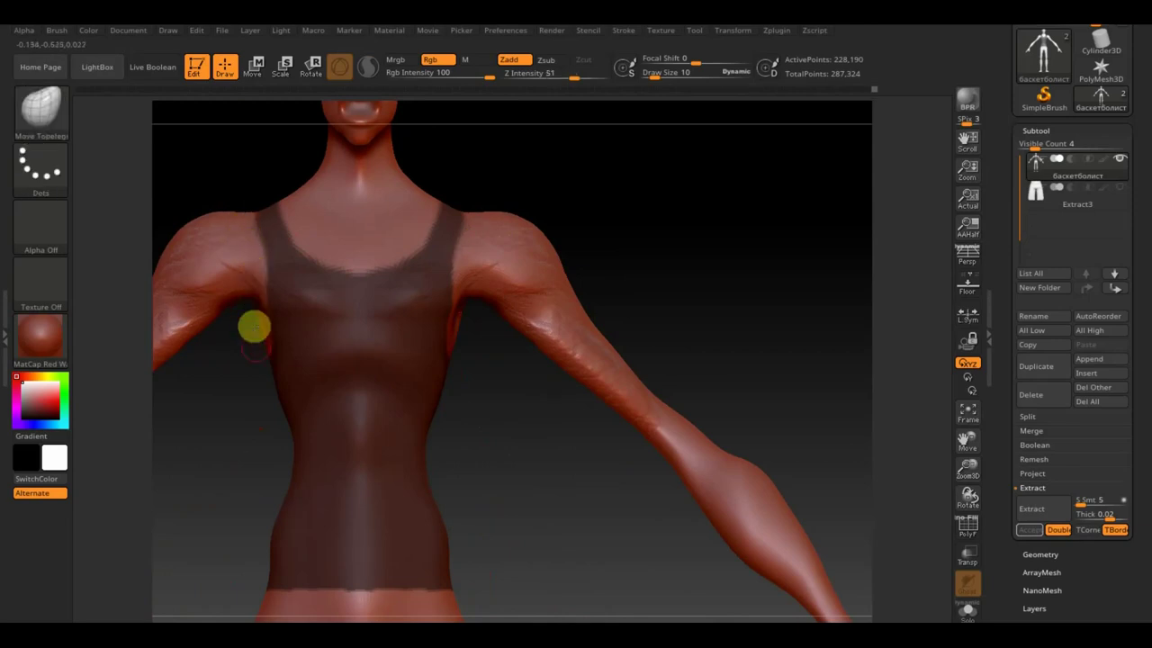
Try extracting the tank-top, then undo the extraction
left_click(1051, 508)
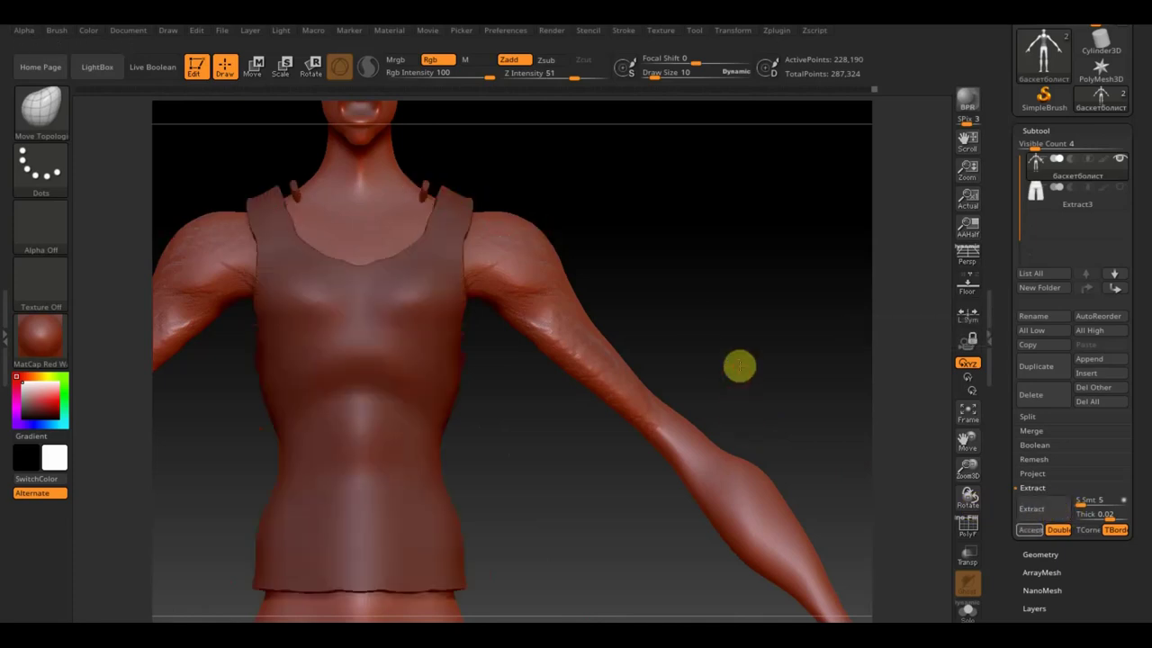
key("ctrl+z")
mouse_move(525, 141)
left_mouse_down()
mouse_move(499, 244)
mouse_move(455, 257)
left_mouse_up()
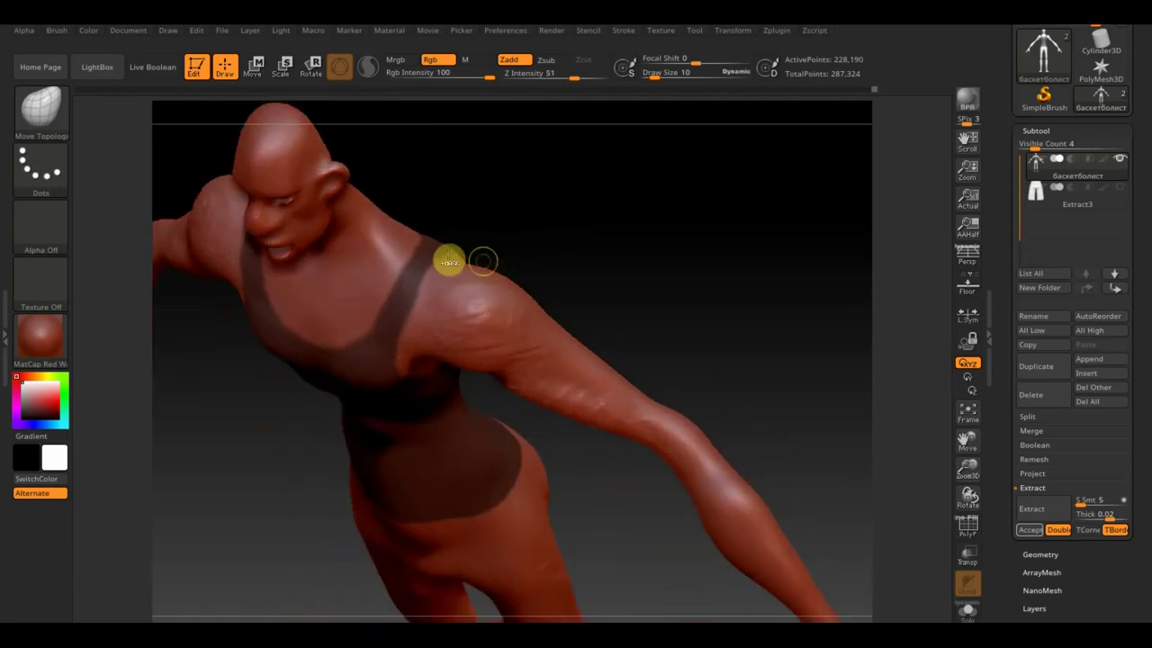
key("ctrl")
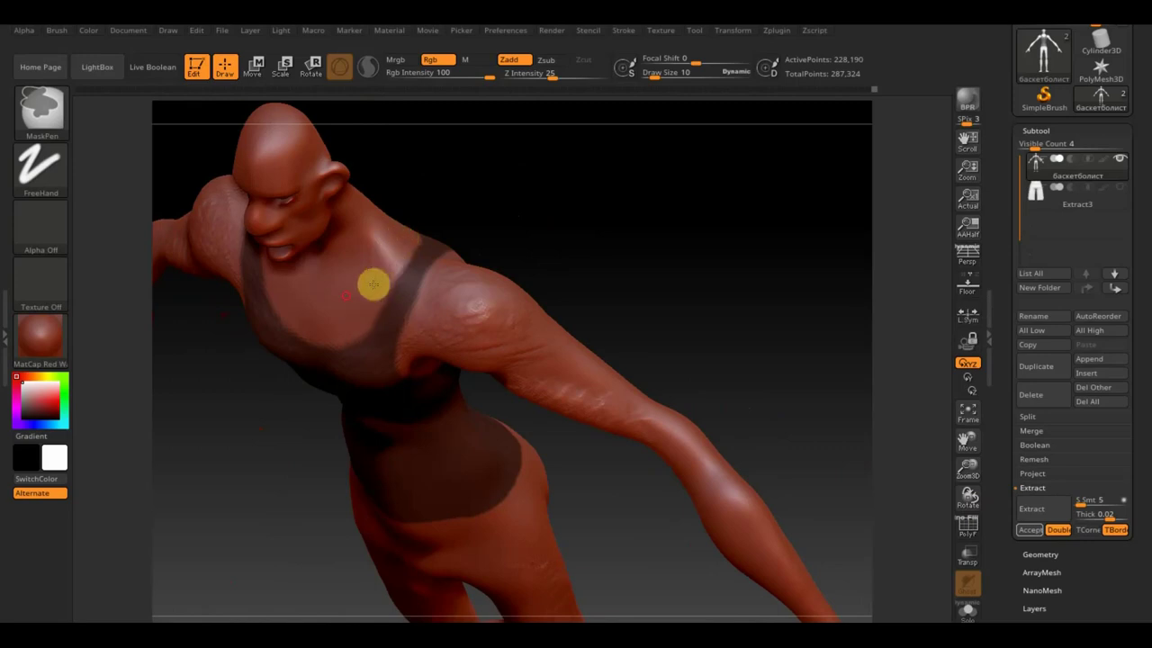
Select the Move Topological brush and touch up the strap mask
key("b")
key("m")
key("t")
mouse_move(445, 265)
right_mouse_down()
mouse_move(550, 267)
mouse_move(554, 300)
mouse_move(475, 258)
right_mouse_up()
key("ctrl")
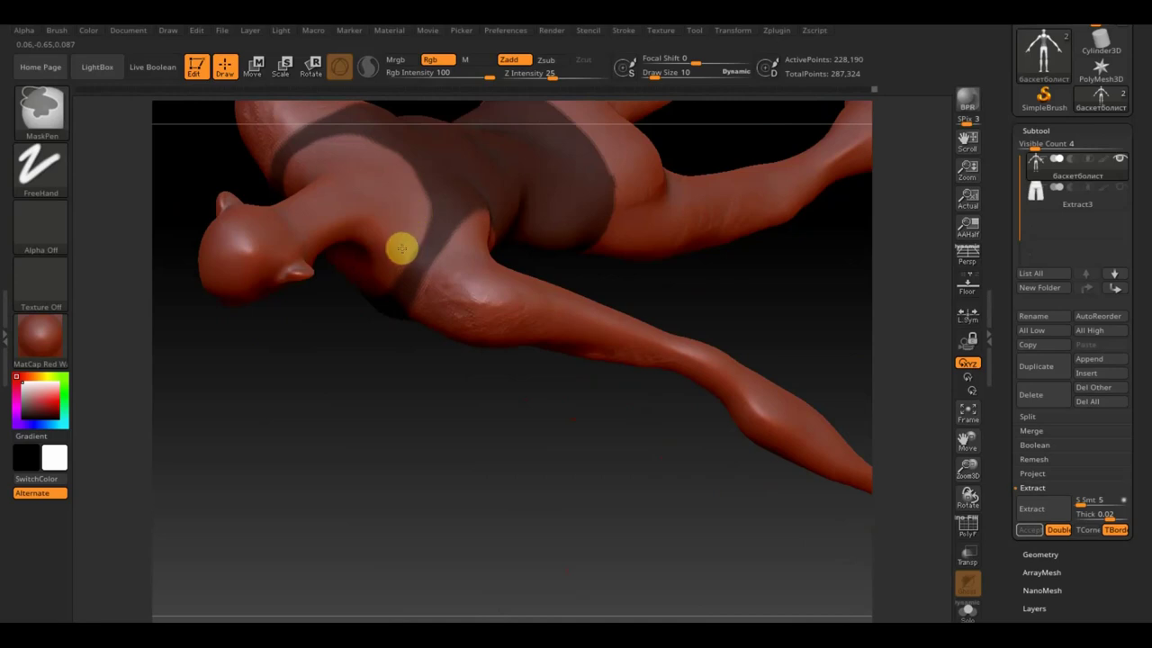
key("ctrl")
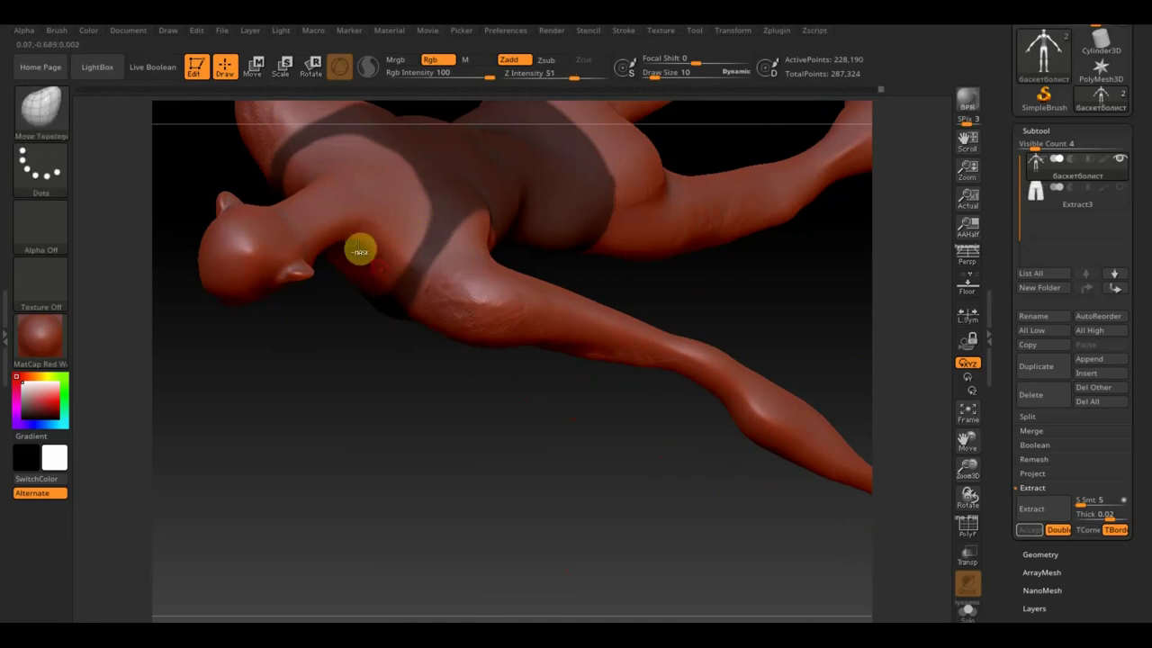
mouse_move(434, 460)
right_mouse_down()
mouse_move(460, 273)
mouse_move(588, 234)
right_mouse_up()
right_click_drag(611, 297, 671, 237)
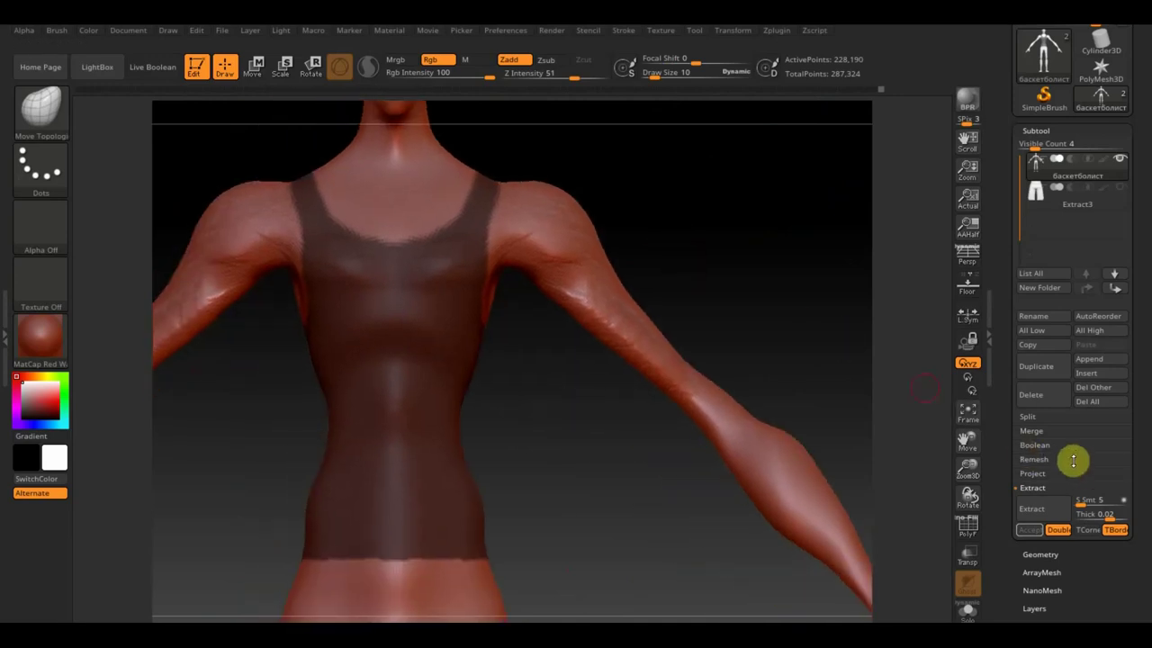
Preview the tank-top extraction, undo it, and add mask at the armpit
left_click(1052, 513)
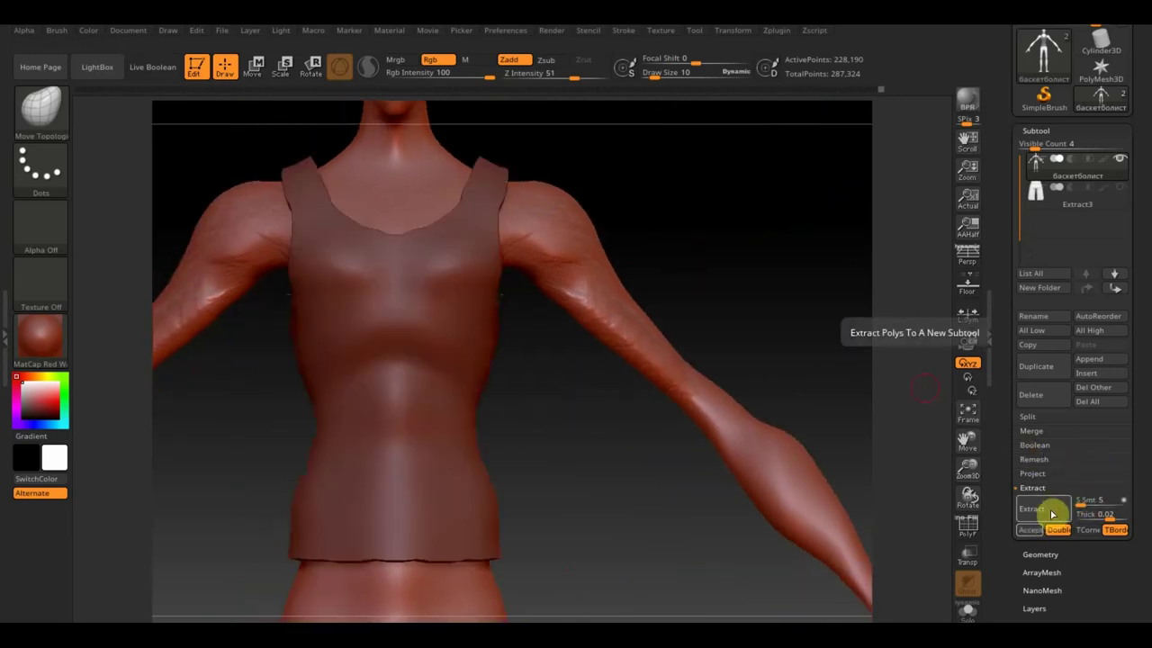
mouse_move(702, 491)
right_mouse_down()
mouse_move(671, 543)
mouse_move(710, 548)
right_mouse_up()
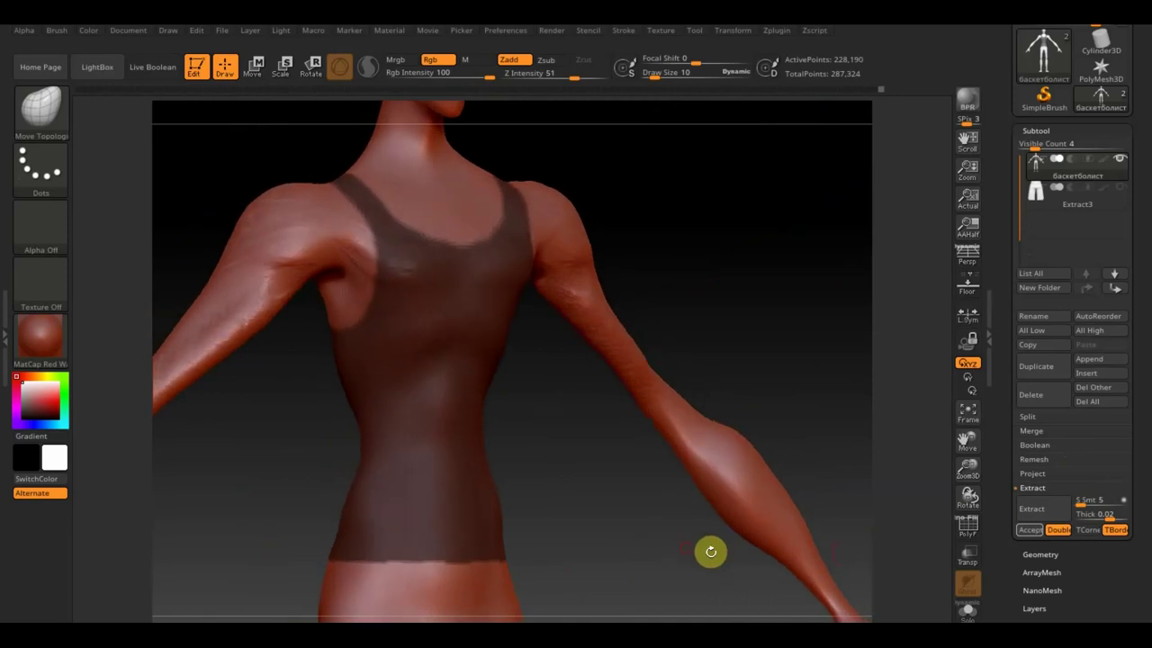
left_click(1042, 508)
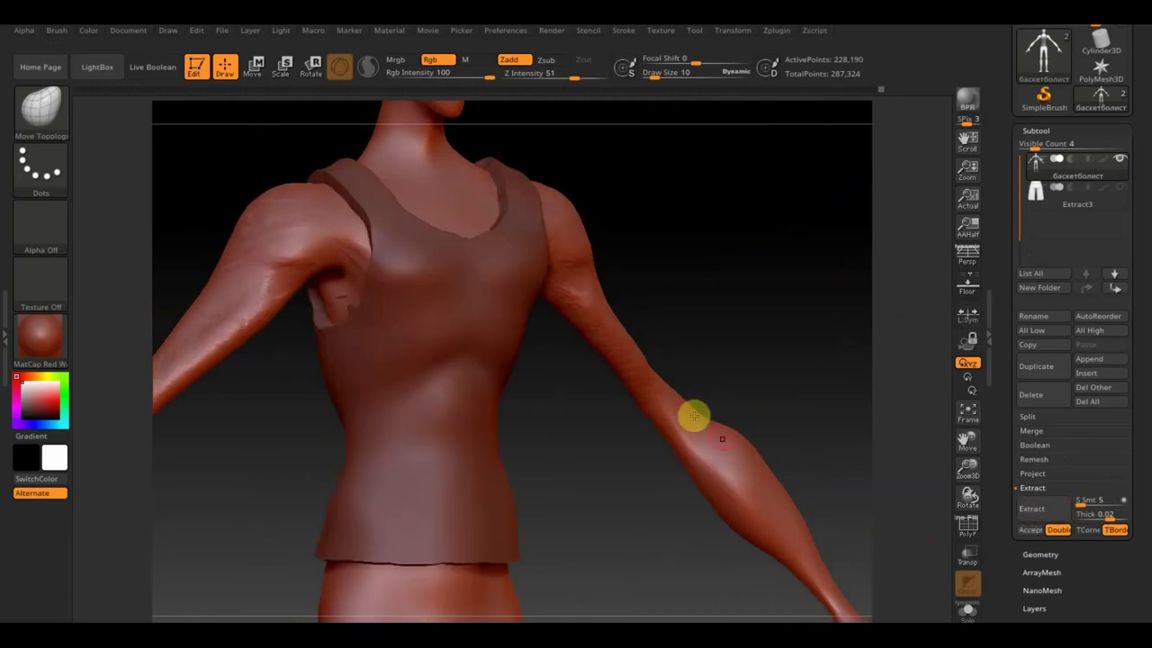
key("ctrl+z")
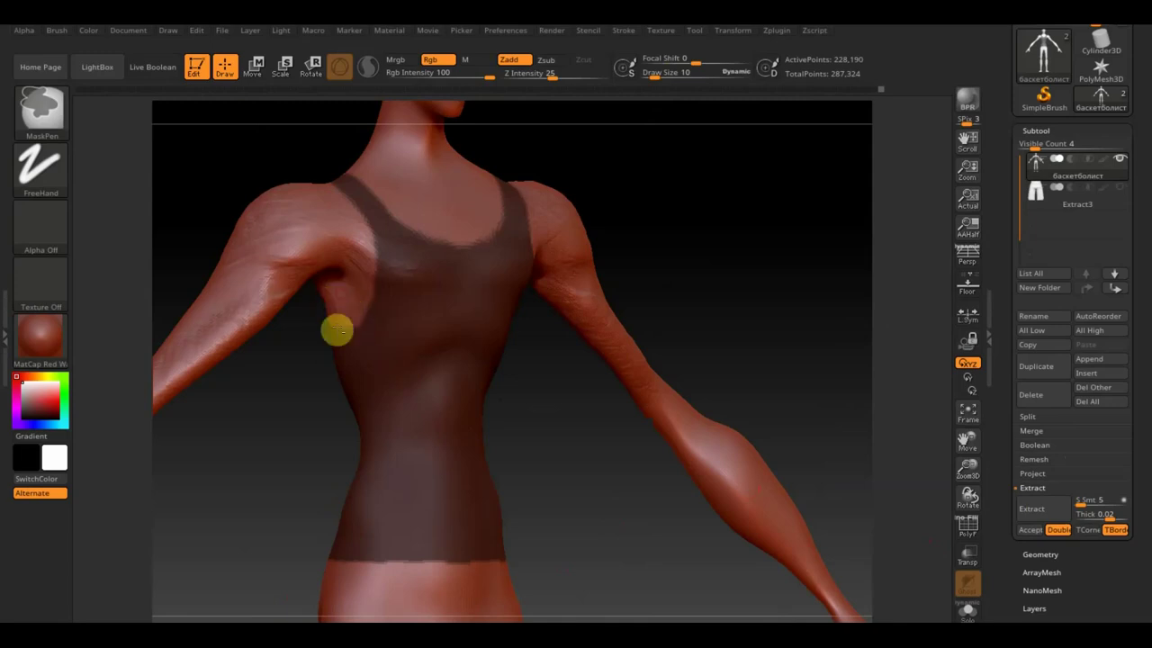
left_click_drag(334, 330, 301, 324)
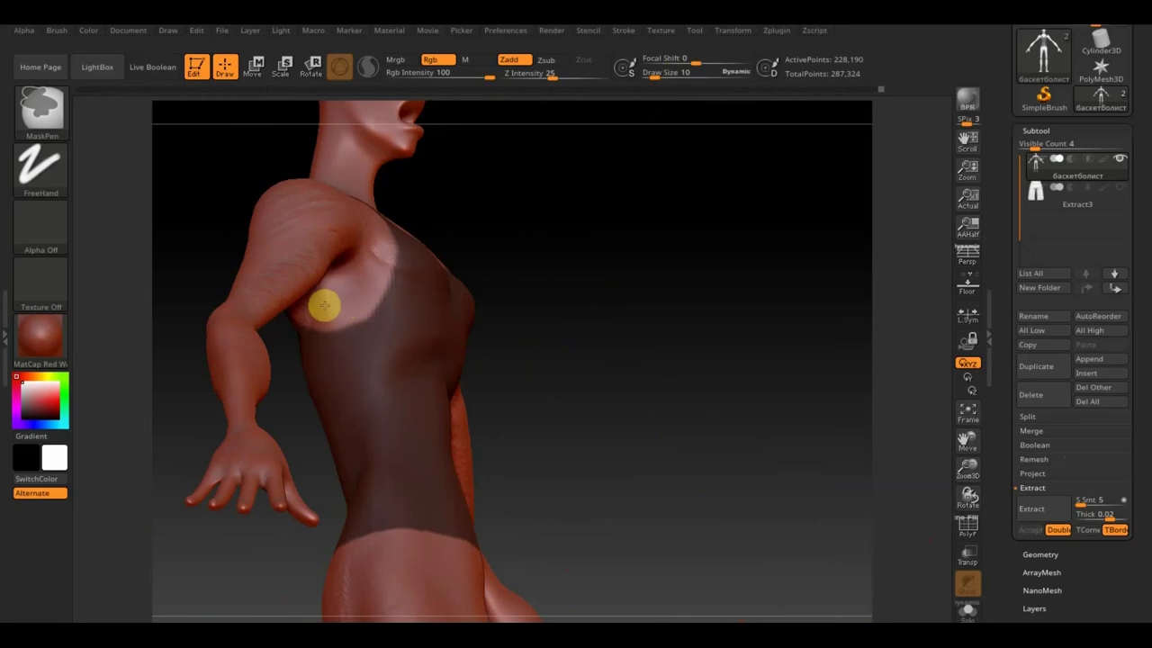
left_click(369, 257, "ctrl")
left_click_drag(687, 327, 651, 376)
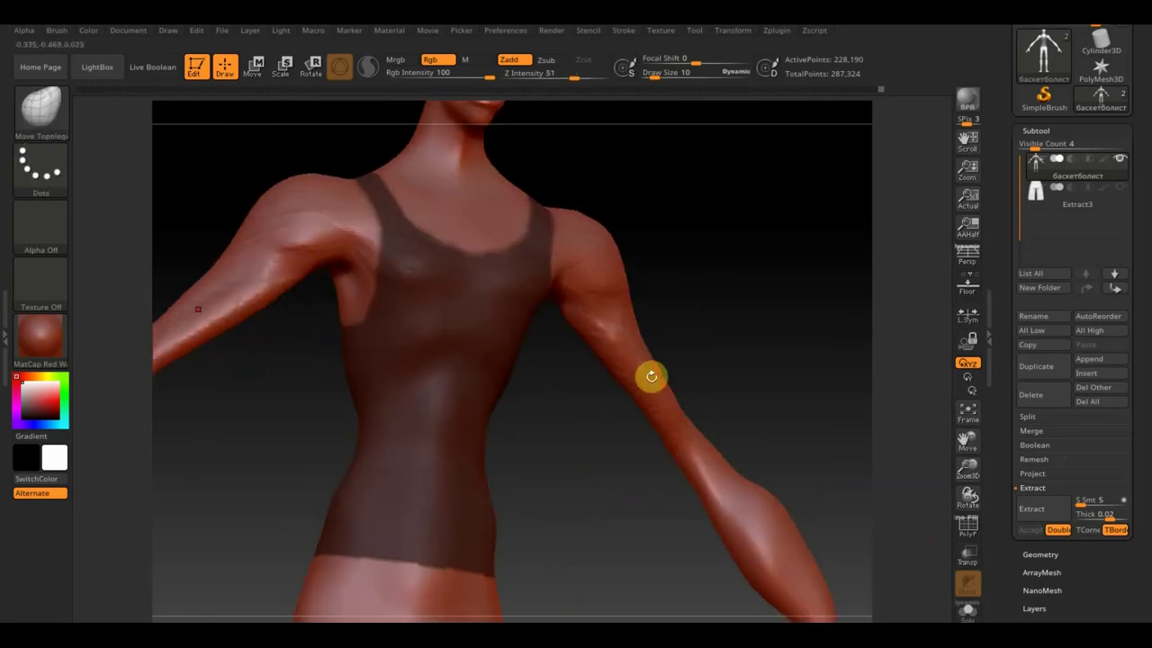
Set the extraction thickness to 0.001 and preview the shell again
left_click(1033, 511)
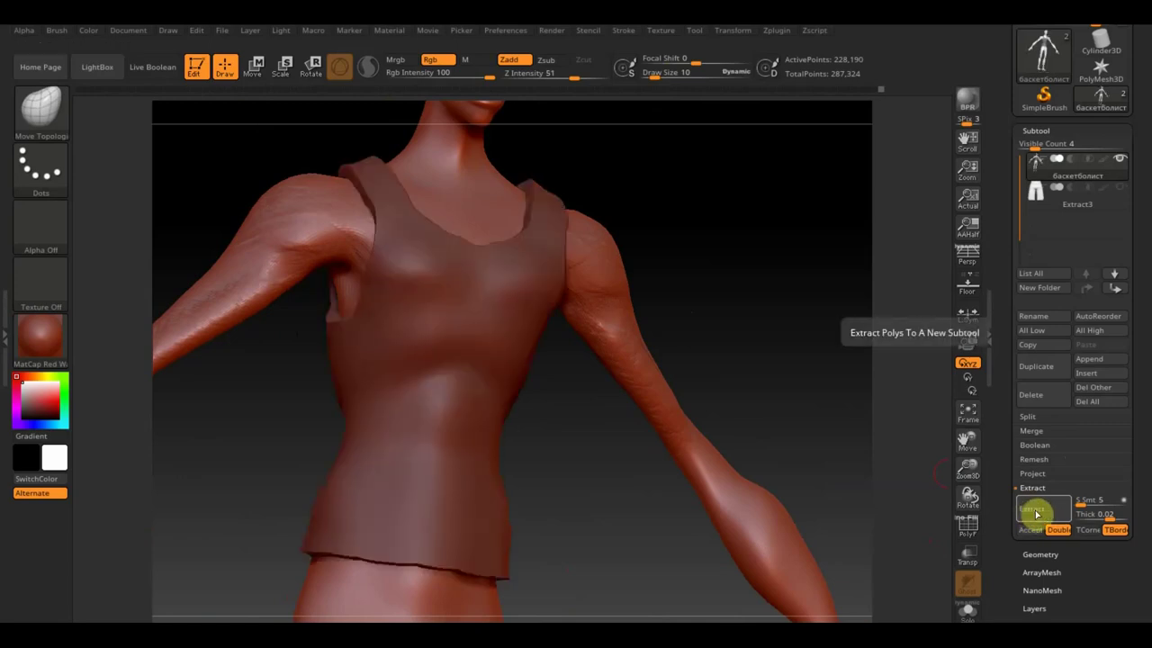
left_click(1112, 512)
type("0.001")
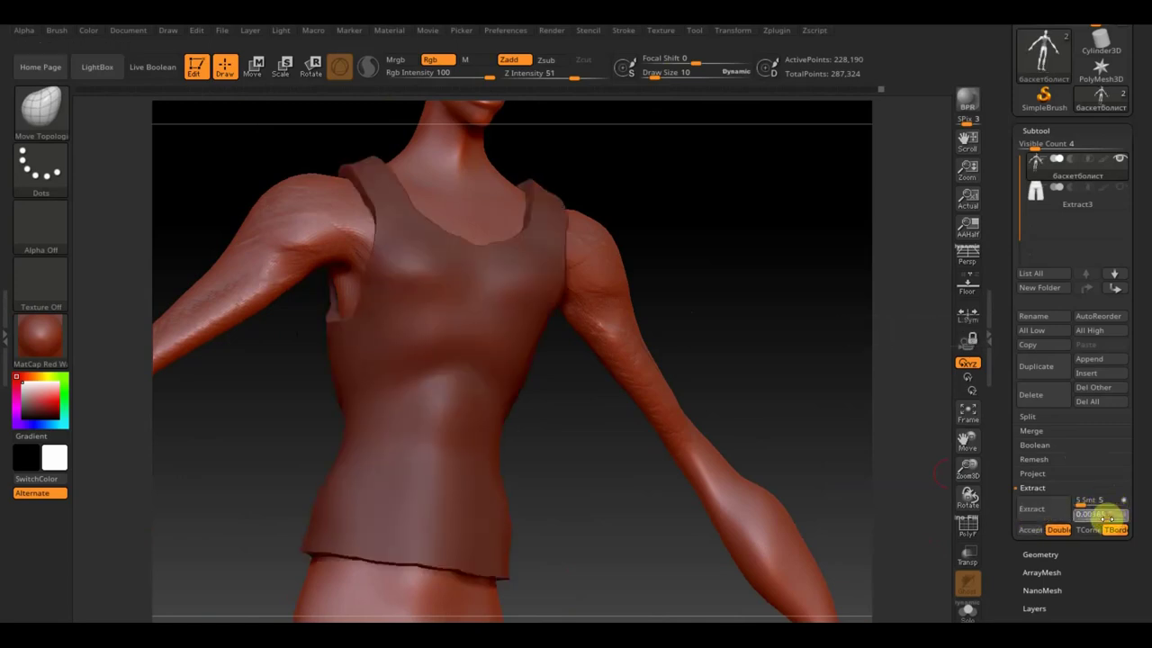
key("Return")
left_click(1052, 511)
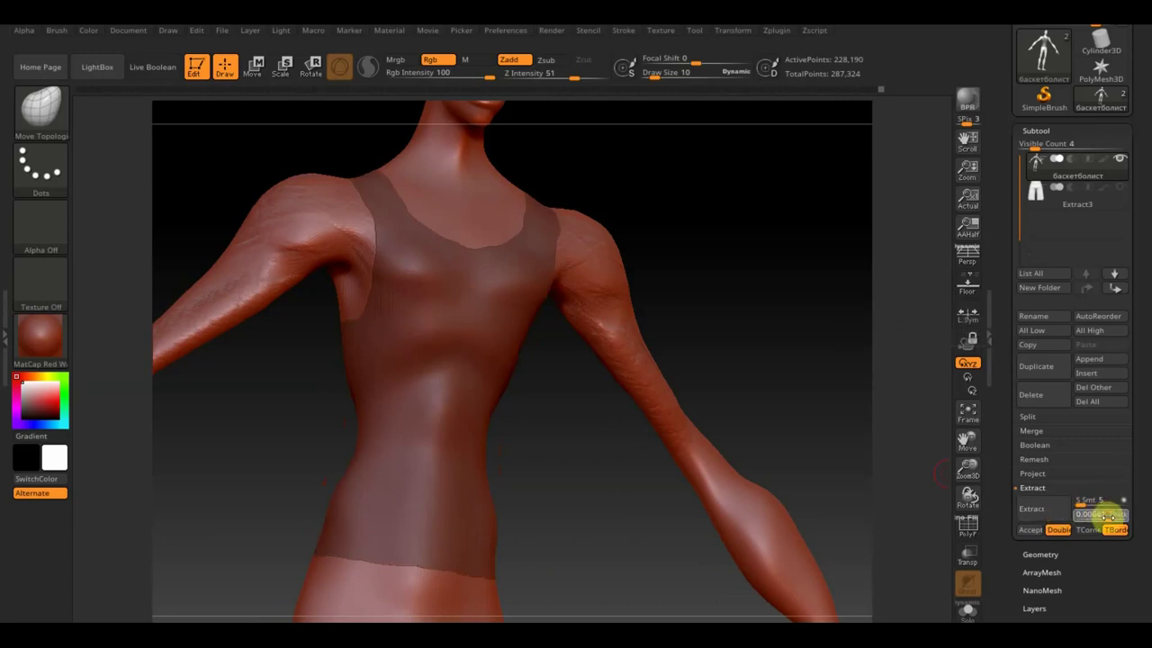
left_click(1062, 513)
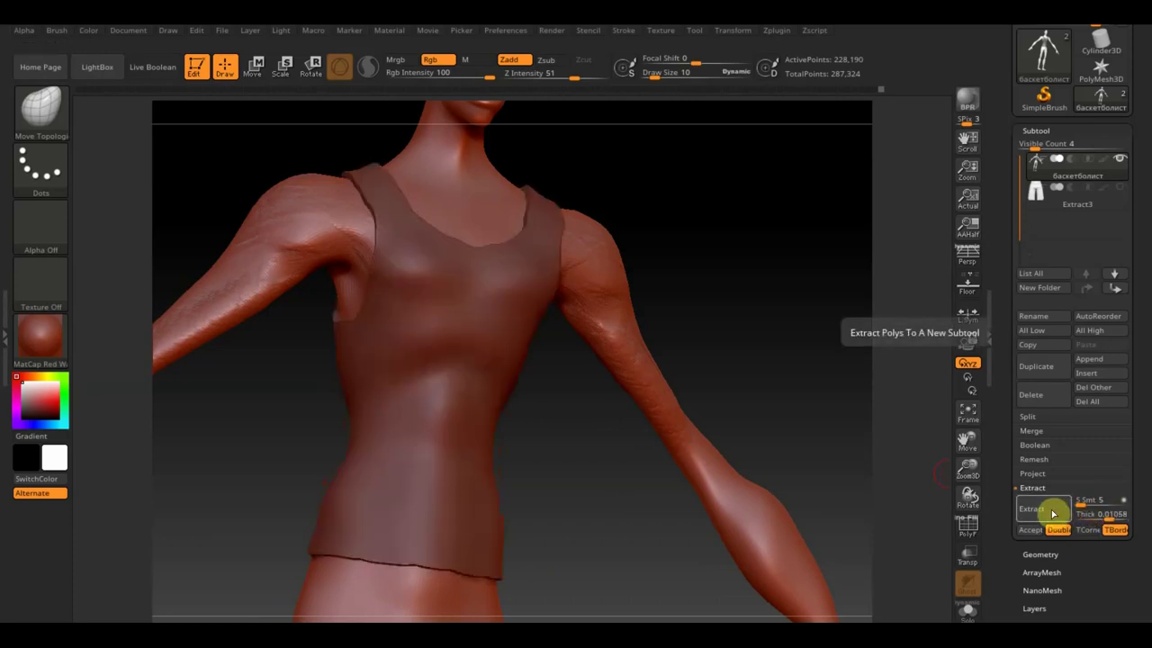
Lower the thickness to about 0.0064 and accept the tank-top as subtool Extract11
mouse_move(1112, 518)
left_mouse_down()
mouse_move(1054, 509)
mouse_move(1116, 514)
left_mouse_up()
left_click(1049, 512)
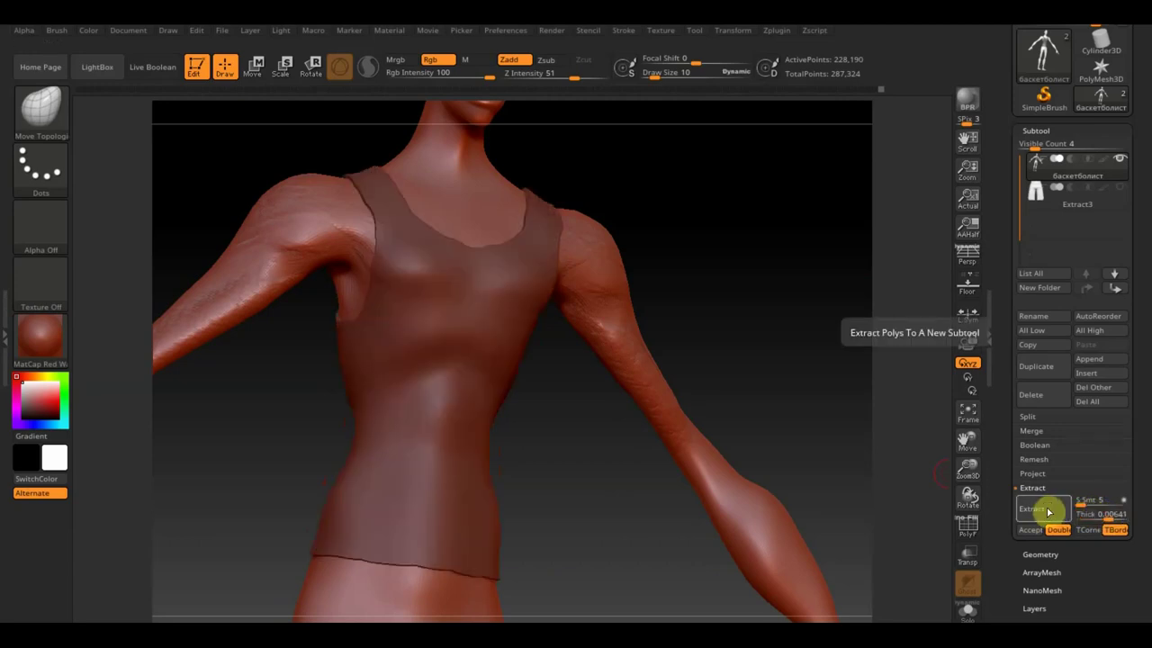
left_click(1031, 531)
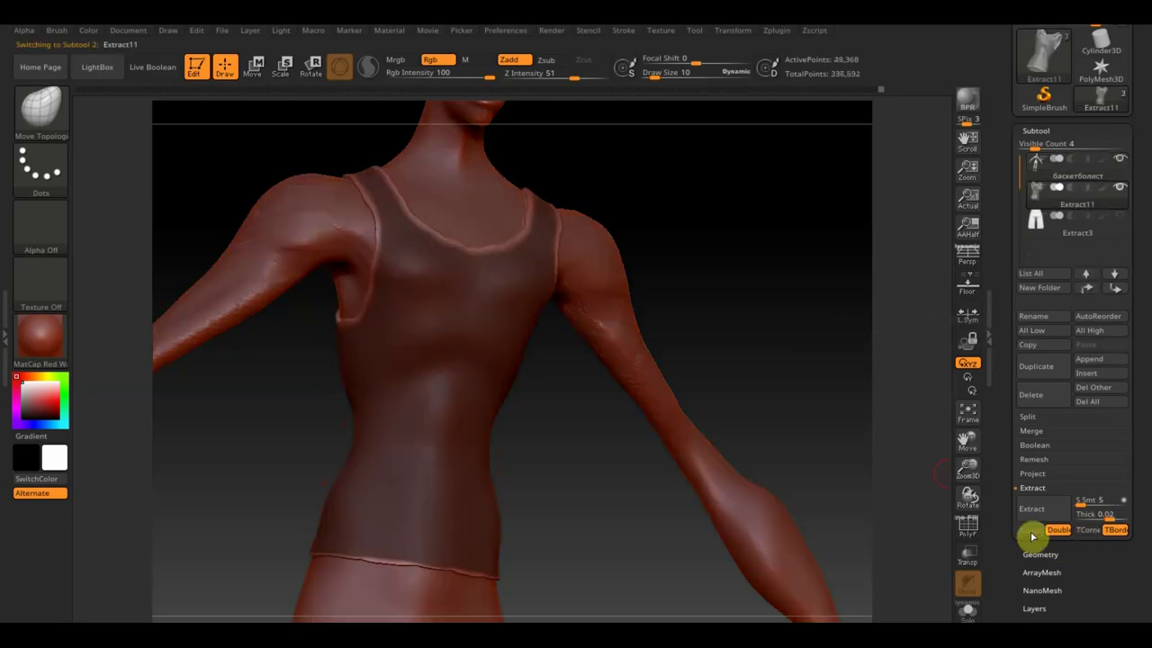
key("f")
right_click_drag(630, 462, 594, 375, "ctrl")
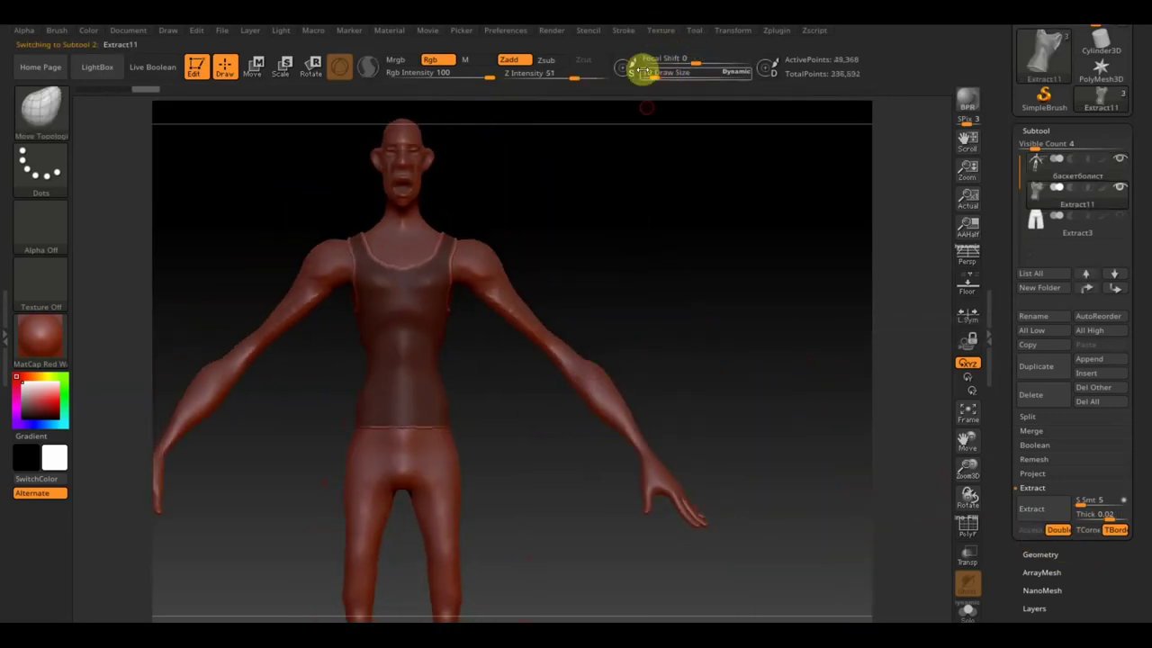
Clear the tank-top mask and set the draw size to 62
left_click(638, 244, "ctrl")
mouse_move(653, 262)
left_mouse_down()
mouse_move(723, 285)
mouse_move(753, 267)
left_mouse_up()
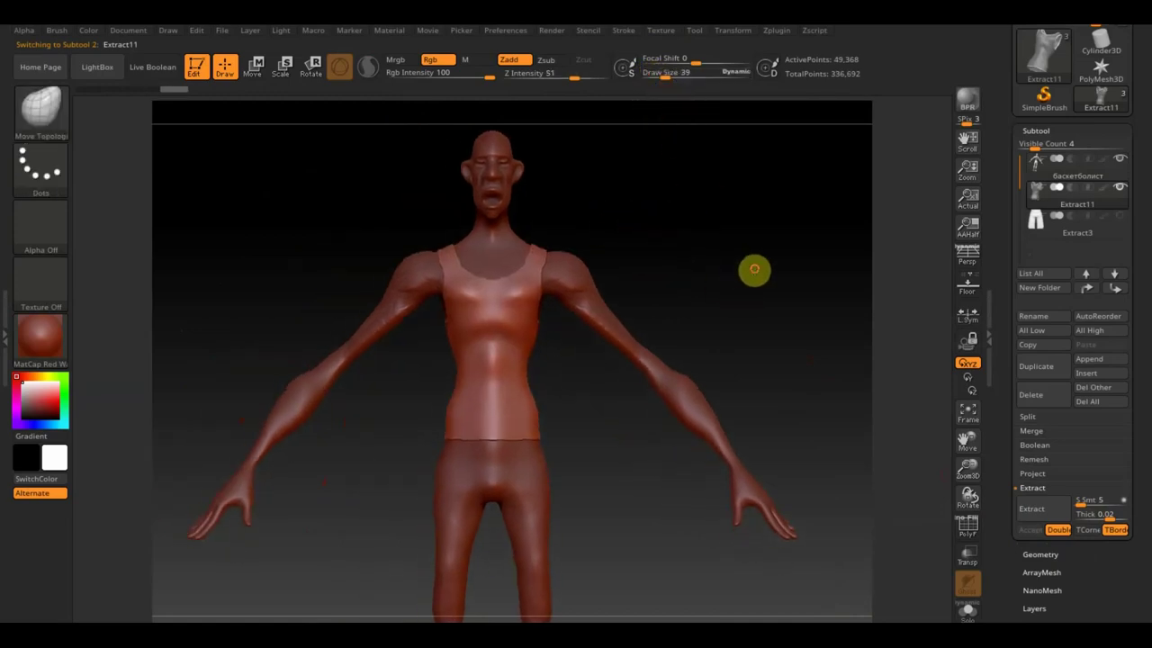
mouse_move(663, 77)
left_mouse_down()
mouse_move(684, 87)
mouse_move(672, 94)
left_mouse_up()
left_click_drag(670, 94, 669, 115)
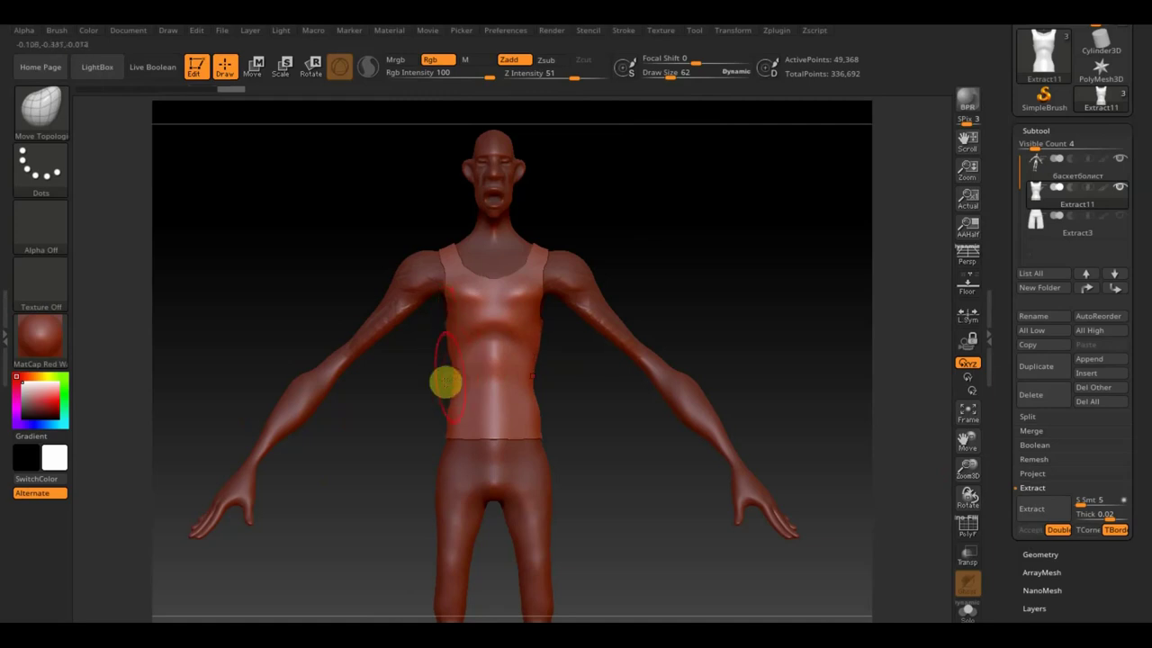
Reshape and smooth the shirt over the chest, shoulders and armholes
mouse_move(445, 382)
left_mouse_down()
mouse_move(454, 373)
mouse_move(427, 405)
mouse_move(431, 452)
left_mouse_up()
mouse_move(558, 441)
left_mouse_down()
mouse_move(638, 465)
mouse_move(716, 450)
left_mouse_up()
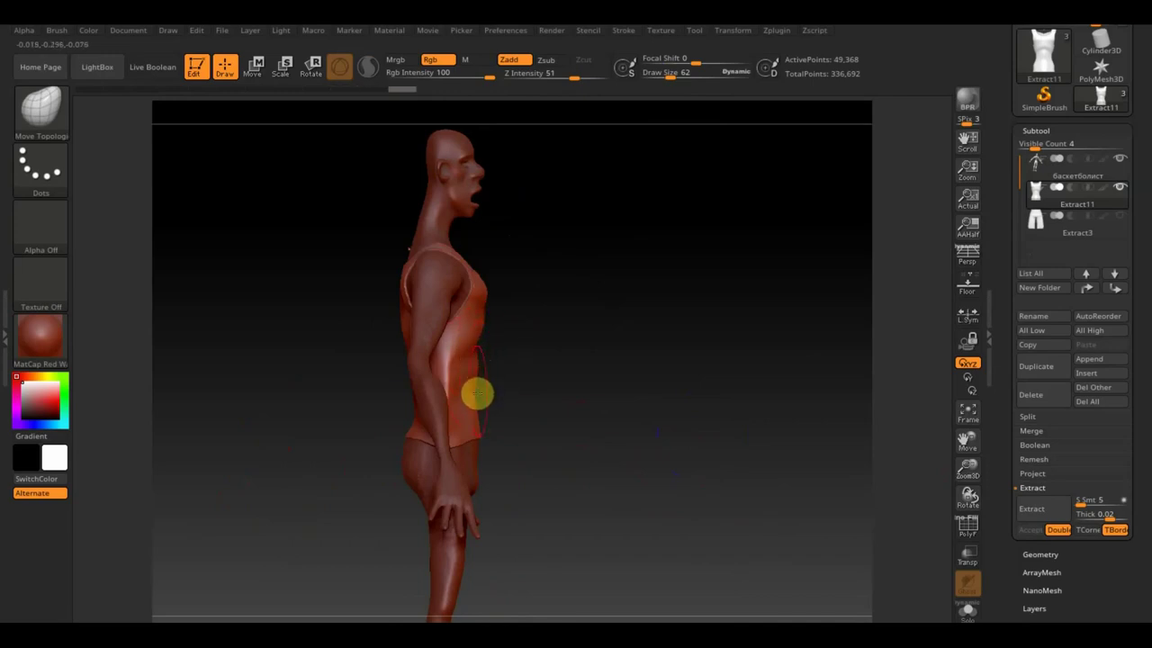
mouse_move(504, 405)
left_mouse_down()
mouse_move(578, 432)
mouse_move(545, 427)
left_mouse_up()
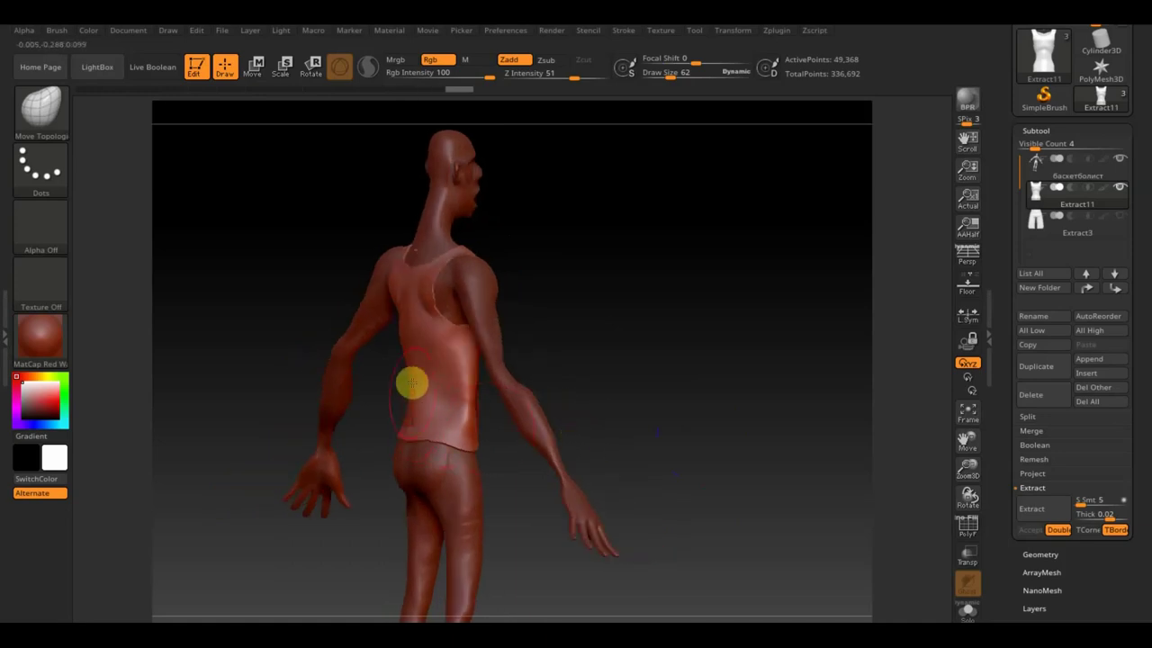
mouse_move(595, 353)
left_mouse_down()
mouse_move(531, 385)
mouse_move(640, 491)
mouse_move(634, 408)
mouse_move(532, 393)
mouse_move(566, 417)
mouse_move(509, 399)
left_mouse_up()
mouse_move(442, 384)
left_mouse_down()
mouse_move(454, 386)
mouse_move(462, 436)
mouse_move(450, 440)
left_mouse_up()
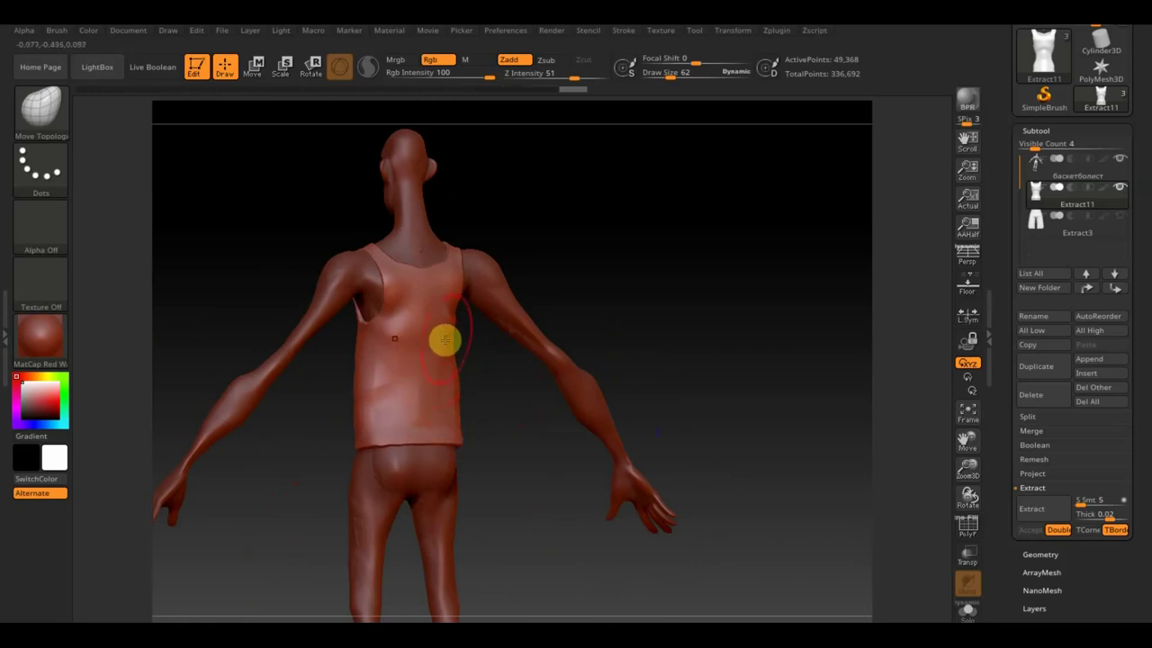
mouse_move(454, 342)
left_mouse_down()
mouse_move(457, 382)
mouse_move(628, 422)
left_mouse_up()
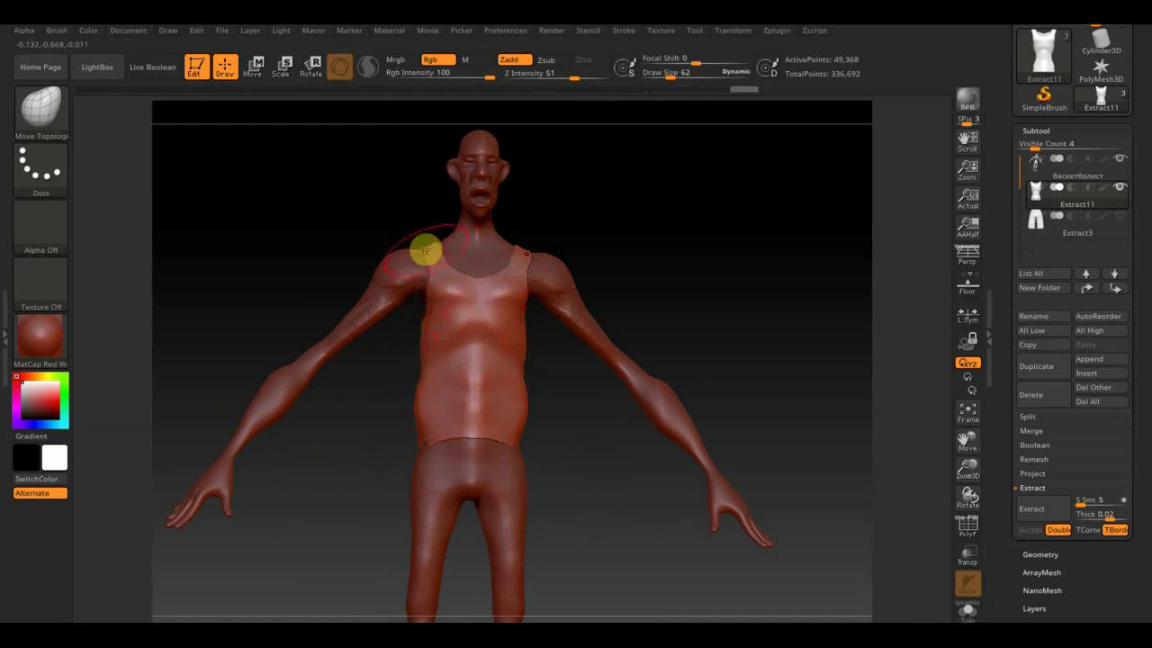
left_click_drag(425, 252, 425, 405, "shift")
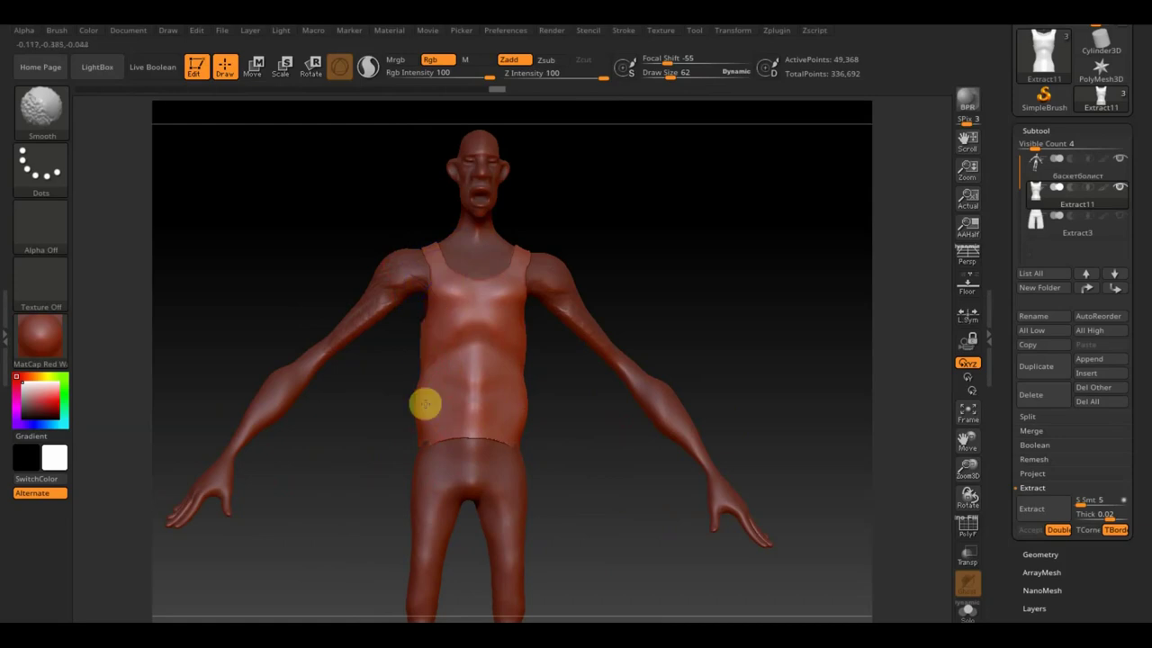
left_click_drag(566, 399, 628, 411)
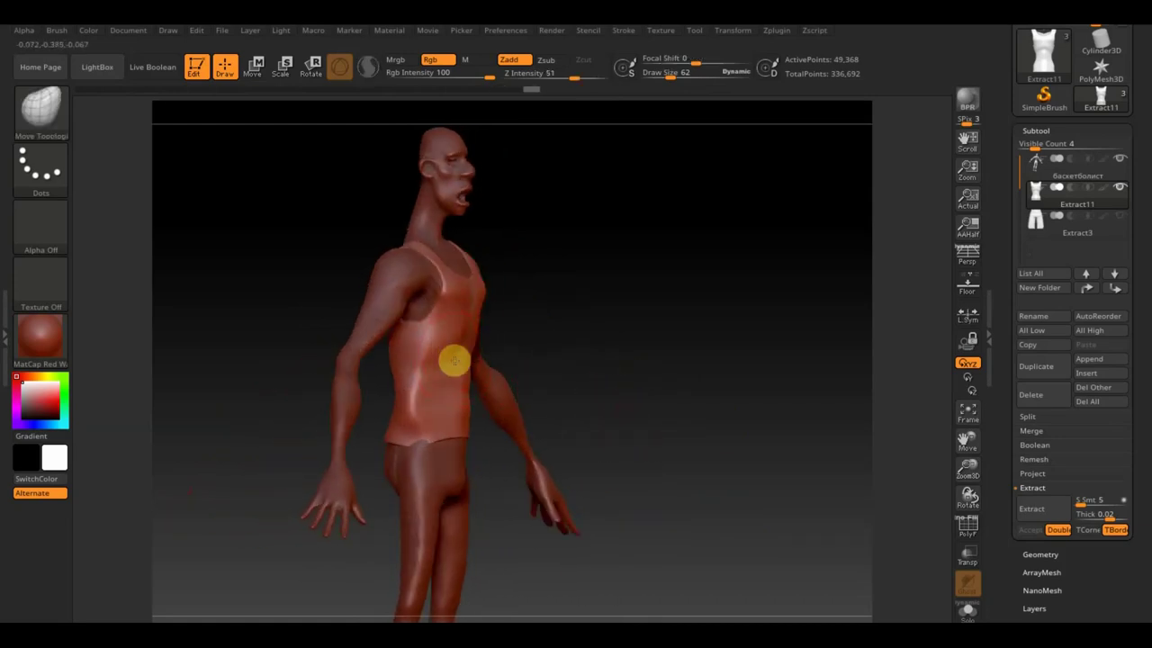
left_click_drag(467, 365, 530, 327, "shift")
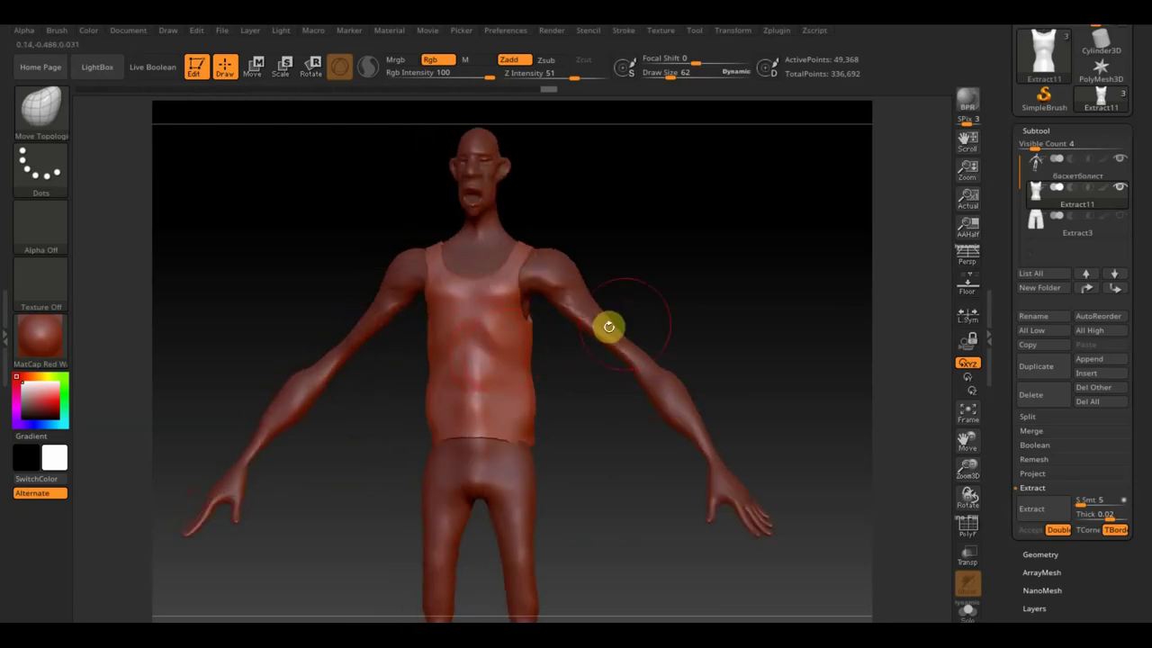
mouse_move(653, 311)
left_mouse_down("alt")
mouse_move(681, 360)
mouse_move(648, 360)
mouse_move(620, 321)
left_mouse_up("alt")
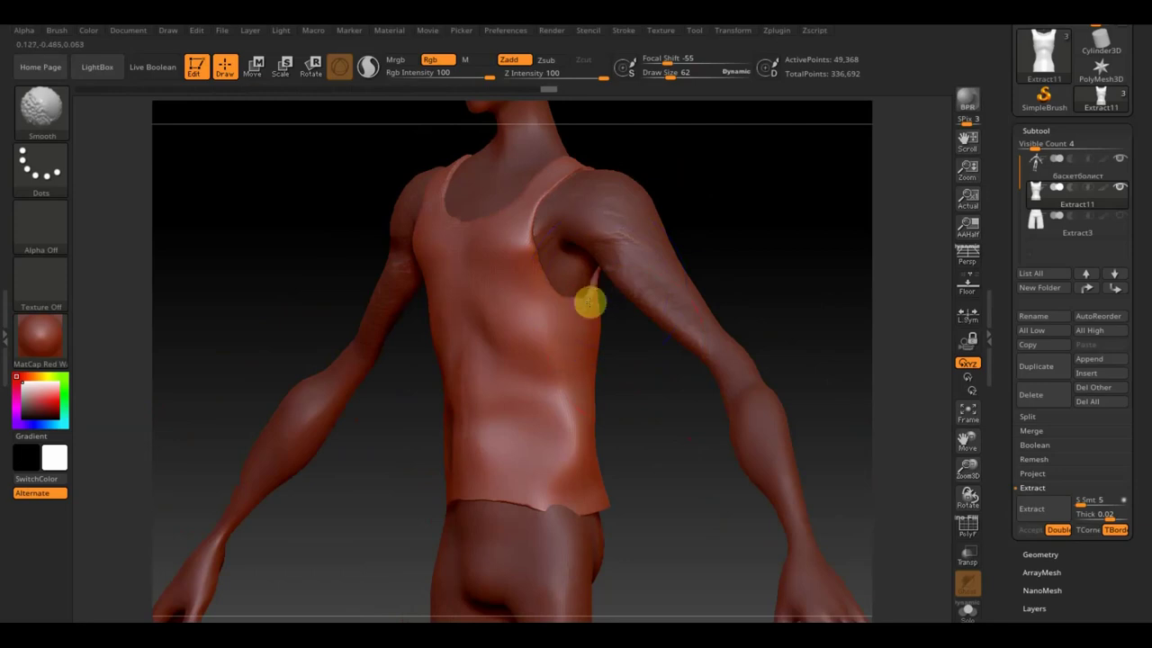
Smooth the tank-top's underarm fold and the marks on the torso side, orbiting around the torso
left_click_drag(551, 274, 576, 310, "shift")
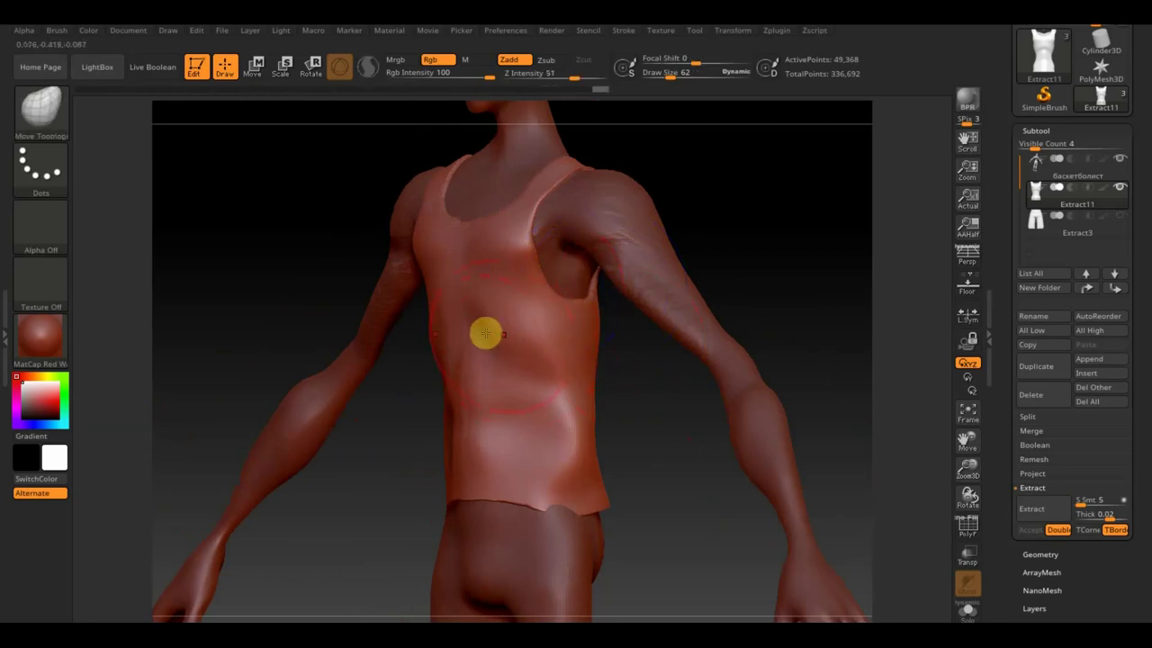
mouse_move(764, 257)
left_mouse_down()
mouse_move(836, 260)
mouse_move(707, 339)
mouse_move(635, 442)
mouse_move(663, 447)
mouse_move(622, 436)
mouse_move(617, 462)
mouse_move(641, 393)
left_mouse_up()
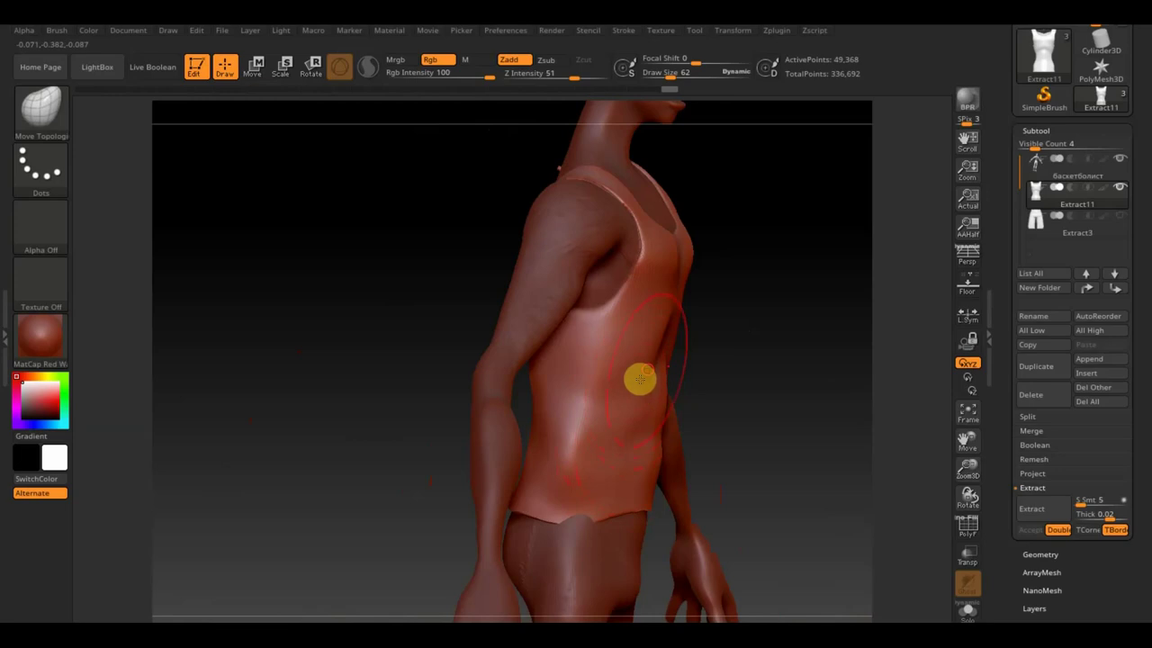
mouse_move(669, 352)
left_mouse_down("shift")
mouse_move(645, 445)
mouse_move(593, 411)
left_mouse_up("shift")
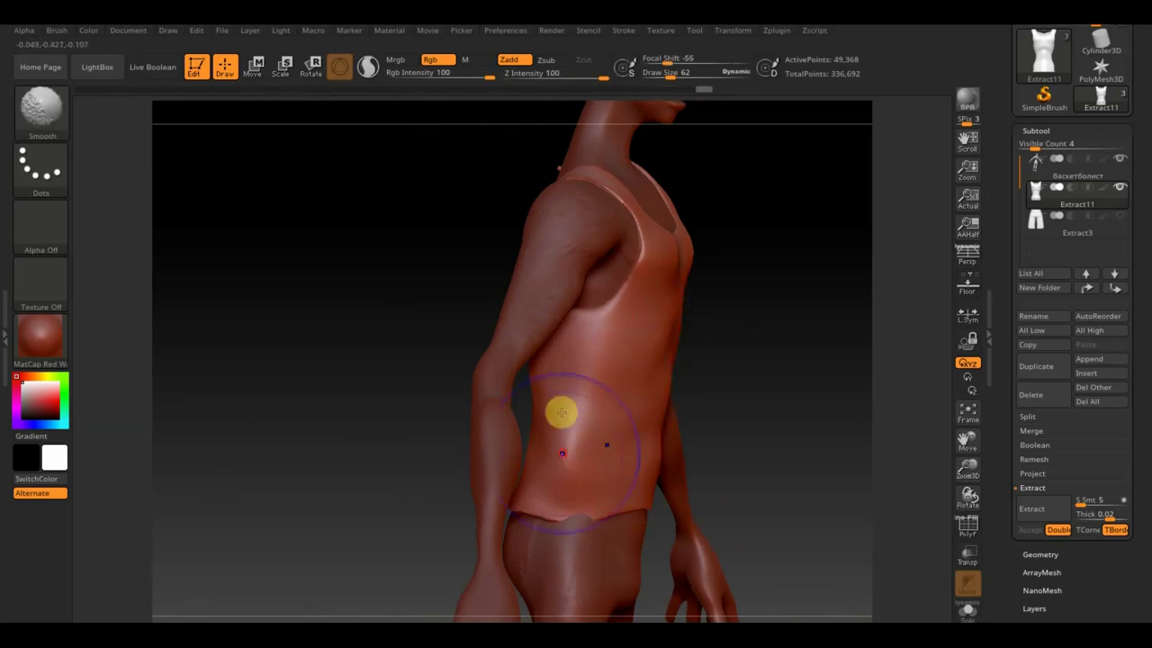
mouse_move(816, 393)
left_mouse_down()
mouse_move(769, 368)
mouse_move(831, 442)
mouse_move(689, 378)
mouse_move(646, 433)
left_mouse_up()
mouse_move(734, 436)
left_mouse_down()
mouse_move(594, 437)
mouse_move(766, 422)
mouse_move(675, 448)
mouse_move(567, 430)
mouse_move(732, 437)
left_mouse_up()
mouse_move(810, 427)
left_mouse_down()
mouse_move(766, 439)
mouse_move(747, 430)
left_mouse_up()
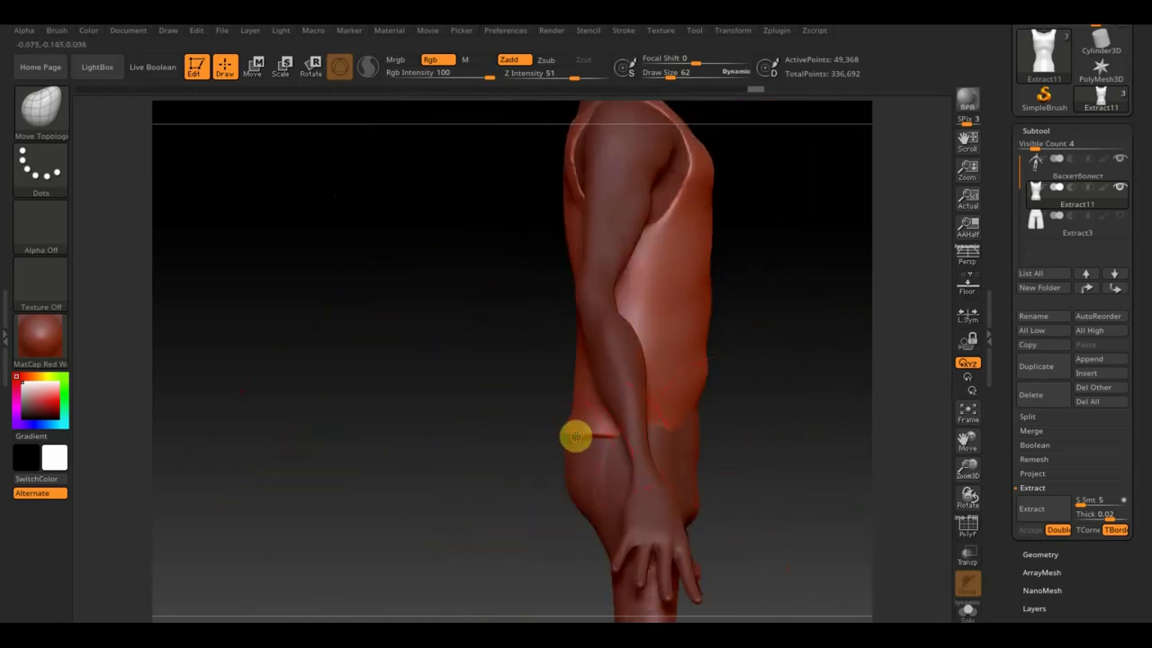
left_click_drag(696, 437, 825, 432)
Smooth the shirt's right waist contour, undo a stray stroke, and show the shorts again
mouse_move(601, 434)
left_mouse_down("shift")
mouse_move(609, 329)
mouse_move(622, 395)
mouse_move(702, 440)
mouse_move(728, 440)
left_mouse_up("shift")
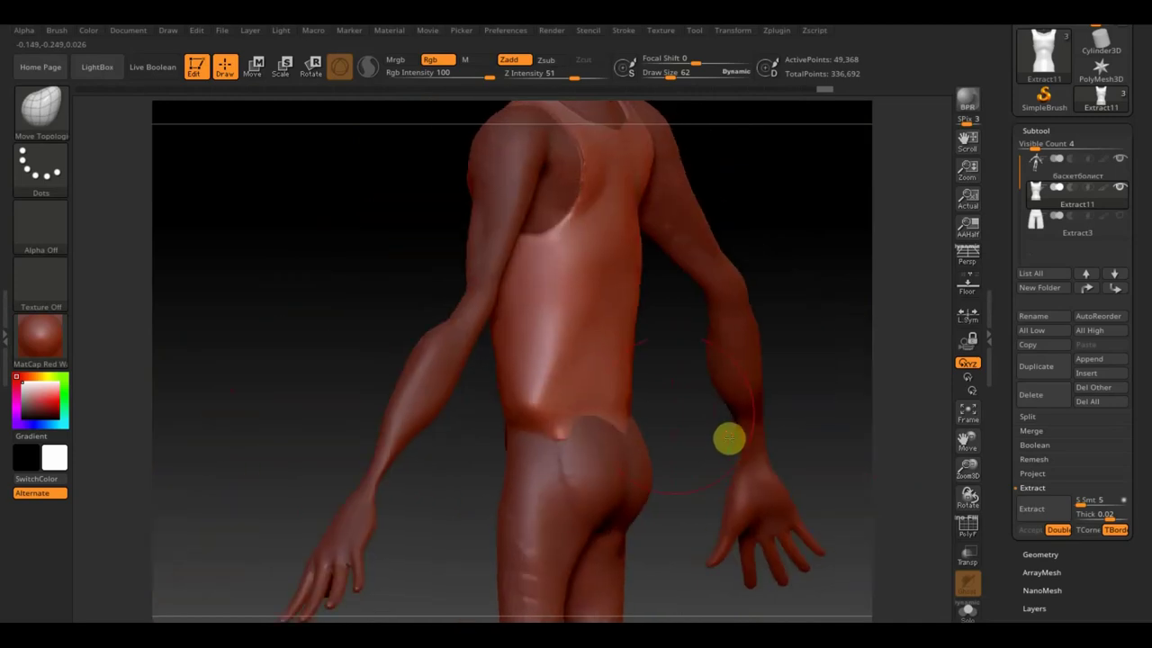
mouse_move(478, 501)
left_mouse_down()
mouse_move(496, 501)
mouse_move(548, 420)
mouse_move(576, 408)
left_mouse_up()
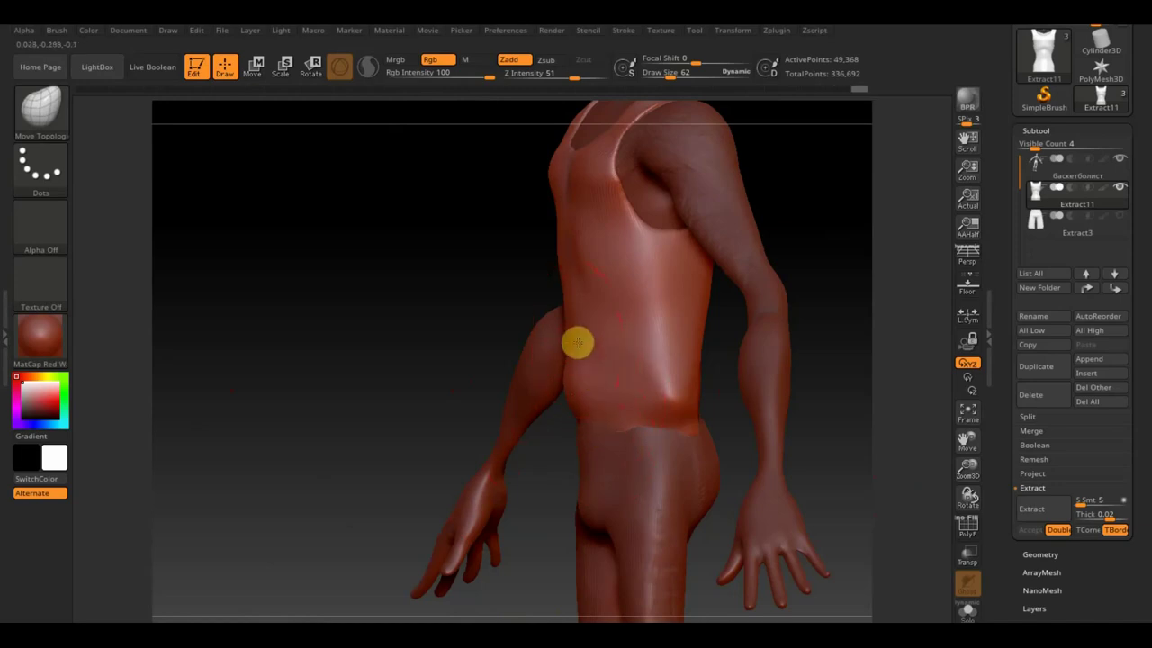
left_click_drag(725, 373, 911, 333)
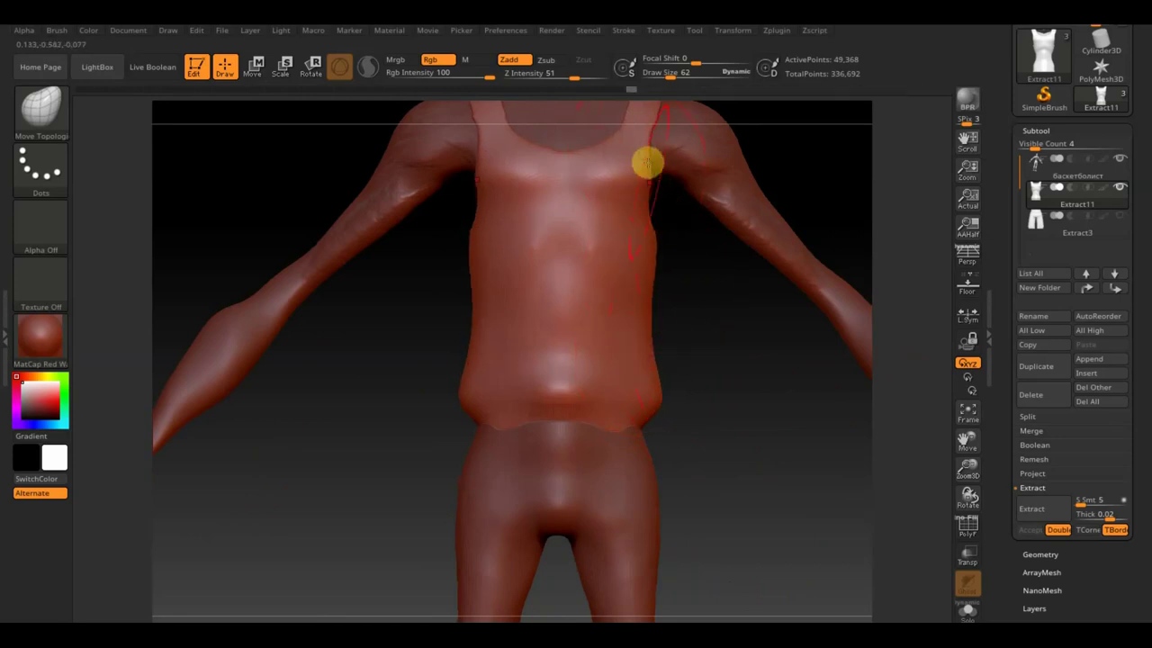
key("shift")
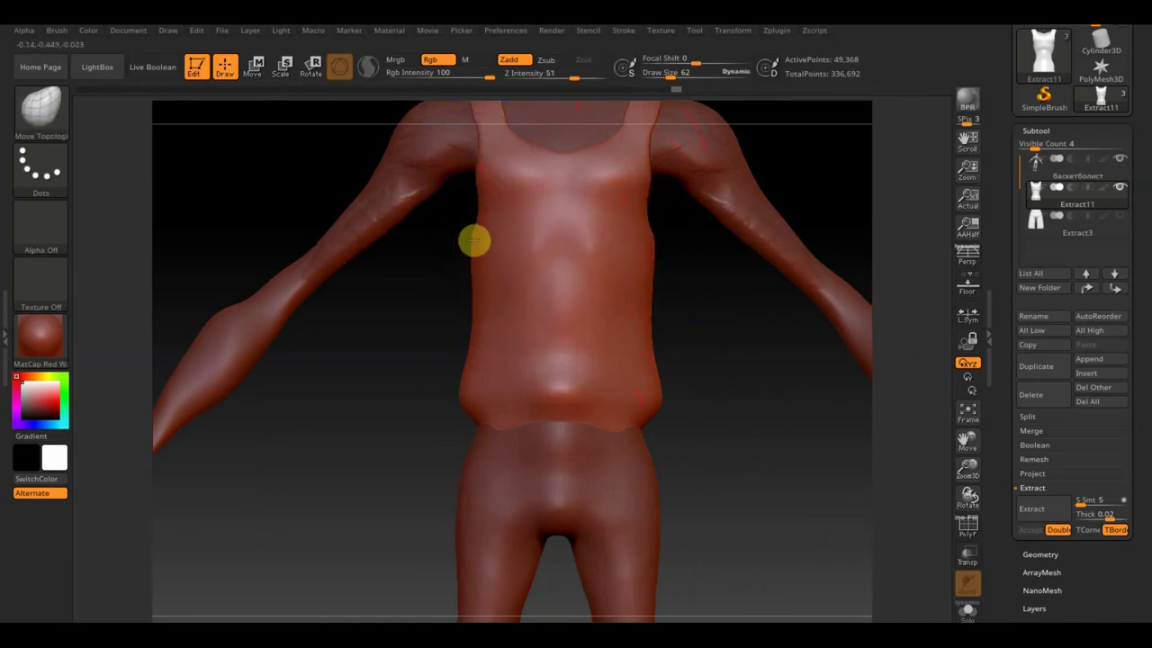
left_click_drag(761, 486, 736, 396, "alt")
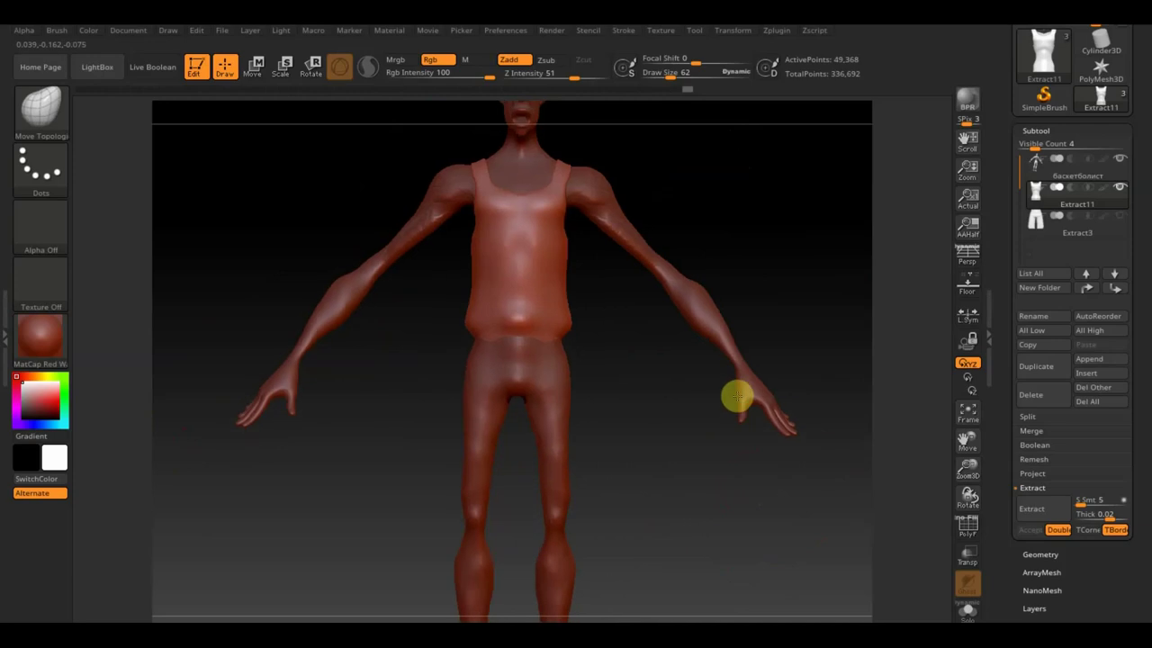
key("ctrl+z")
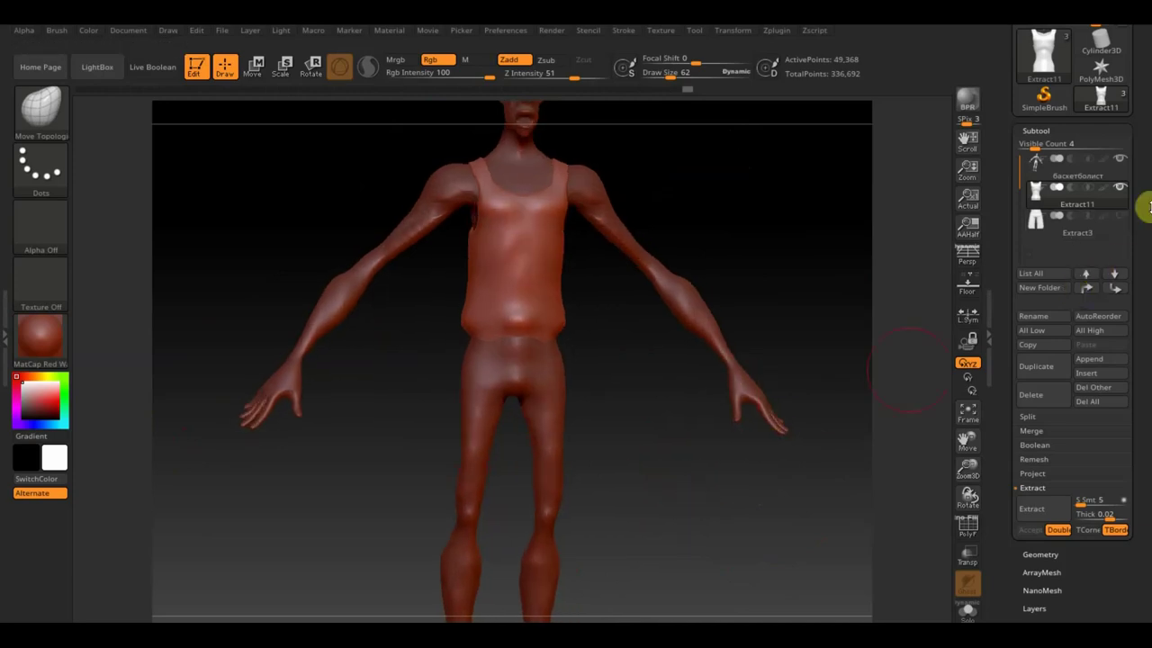
left_click(1119, 216)
Redo the undone tank-top strokes to restore the arm and waist edits
key("ctrl+shift+z")
key("ctrl+shift+z")
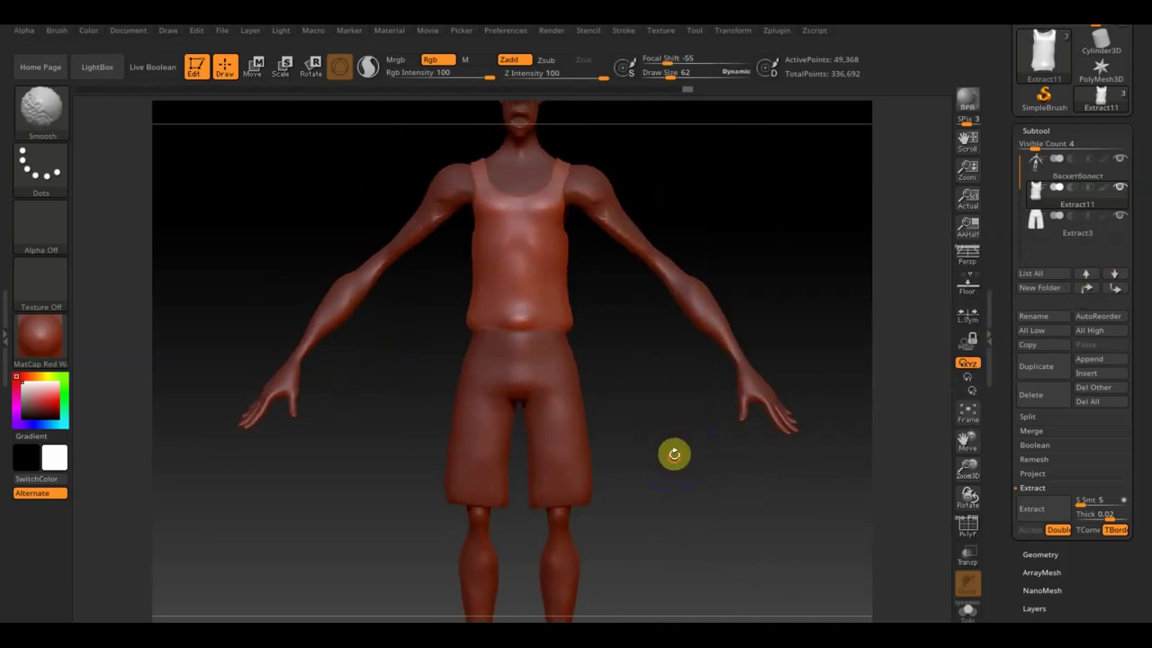
key("ctrl+shift+z")
mouse_move(679, 480)
left_mouse_down()
mouse_move(656, 445)
mouse_move(661, 484)
left_mouse_up()
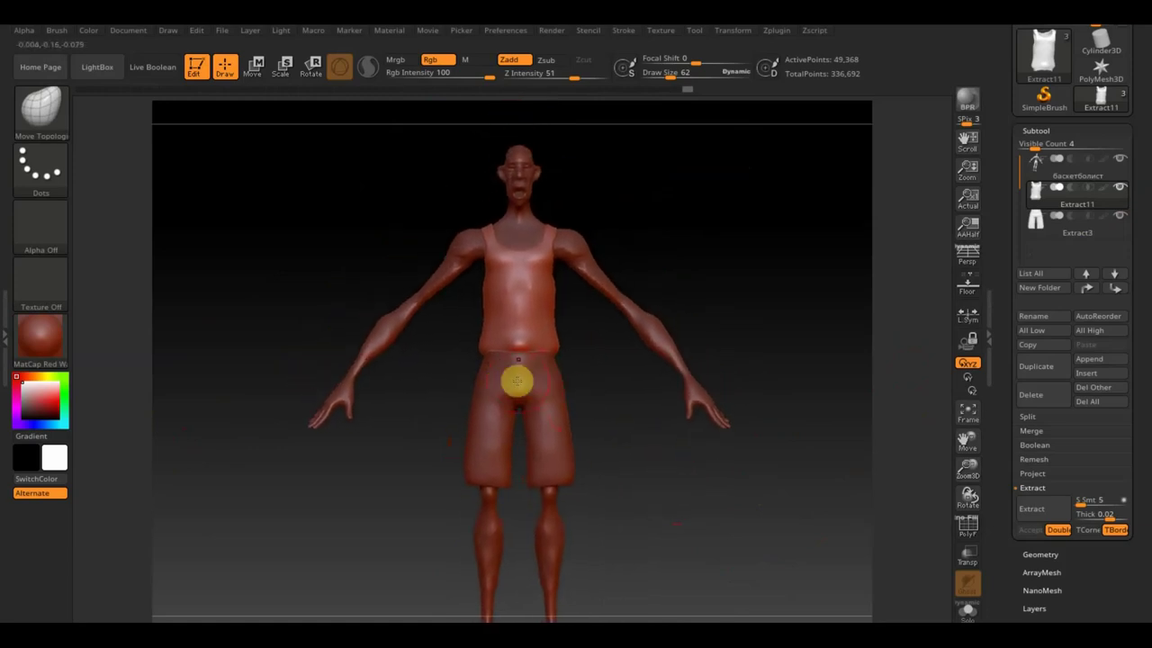
key("ctrl+shift+z")
Orbit around to inspect the tank-top and shorts from the back
mouse_move(585, 367)
left_mouse_down()
mouse_move(646, 378)
mouse_move(734, 371)
left_mouse_up()
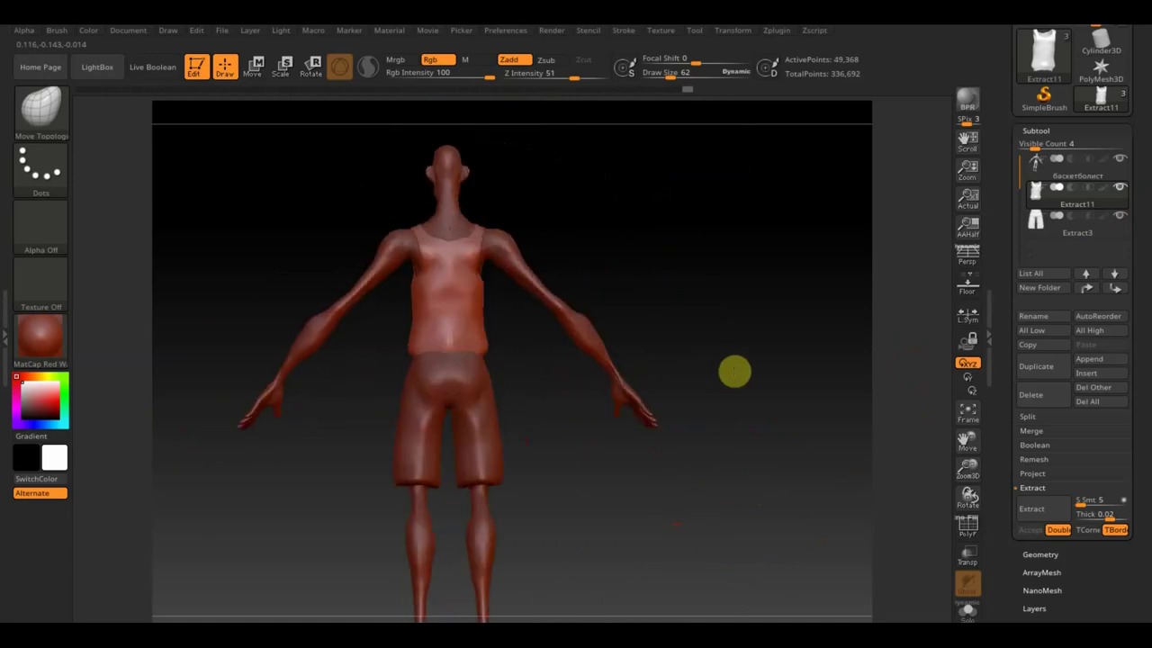
mouse_move(591, 256)
left_mouse_down()
mouse_move(628, 275)
mouse_move(586, 265)
mouse_move(599, 270)
mouse_move(497, 274)
left_mouse_up()
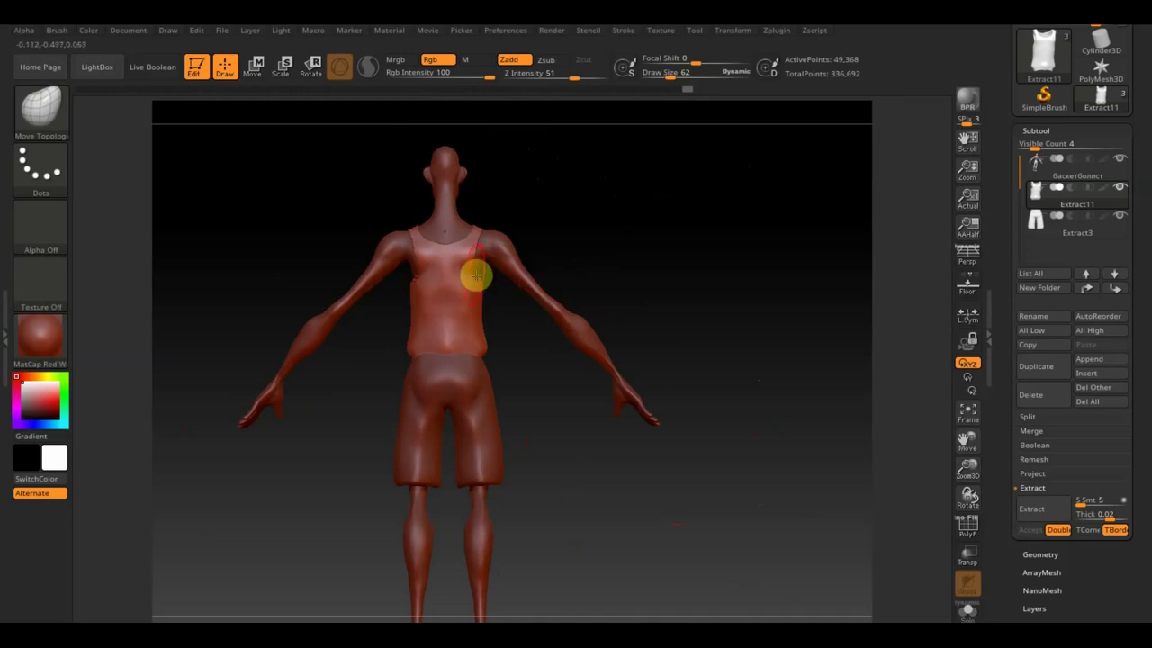
mouse_move(496, 283)
left_mouse_down()
mouse_move(579, 242)
mouse_move(512, 270)
left_mouse_up()
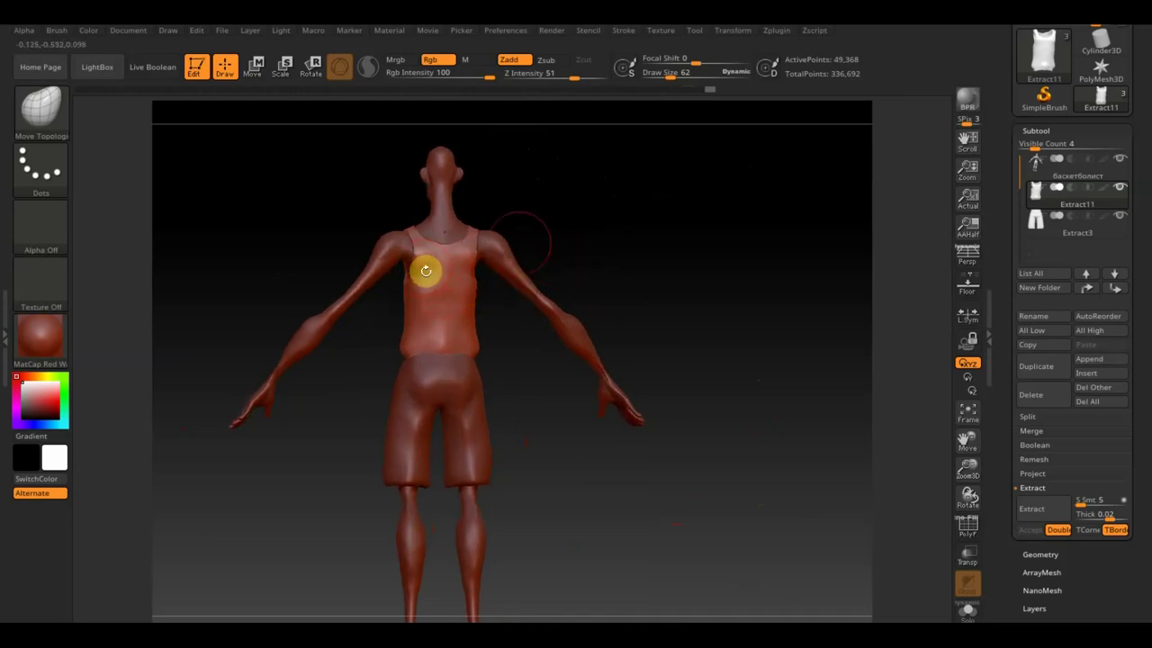
left_click_drag(426, 270, 625, 221)
mouse_move(422, 337)
left_mouse_down()
mouse_move(608, 297)
mouse_move(630, 275)
left_mouse_up()
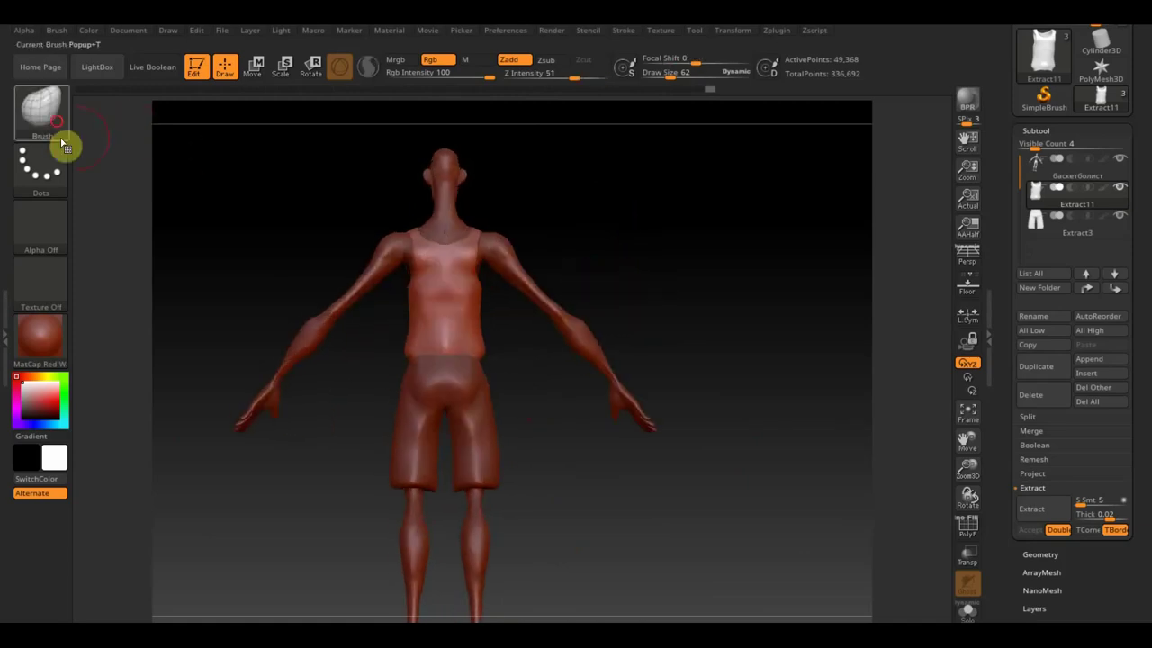
With ClayBuildup at Draw Size 42, build up and smooth the tank-top's waistband
left_click(65, 146)
left_click(172, 130)
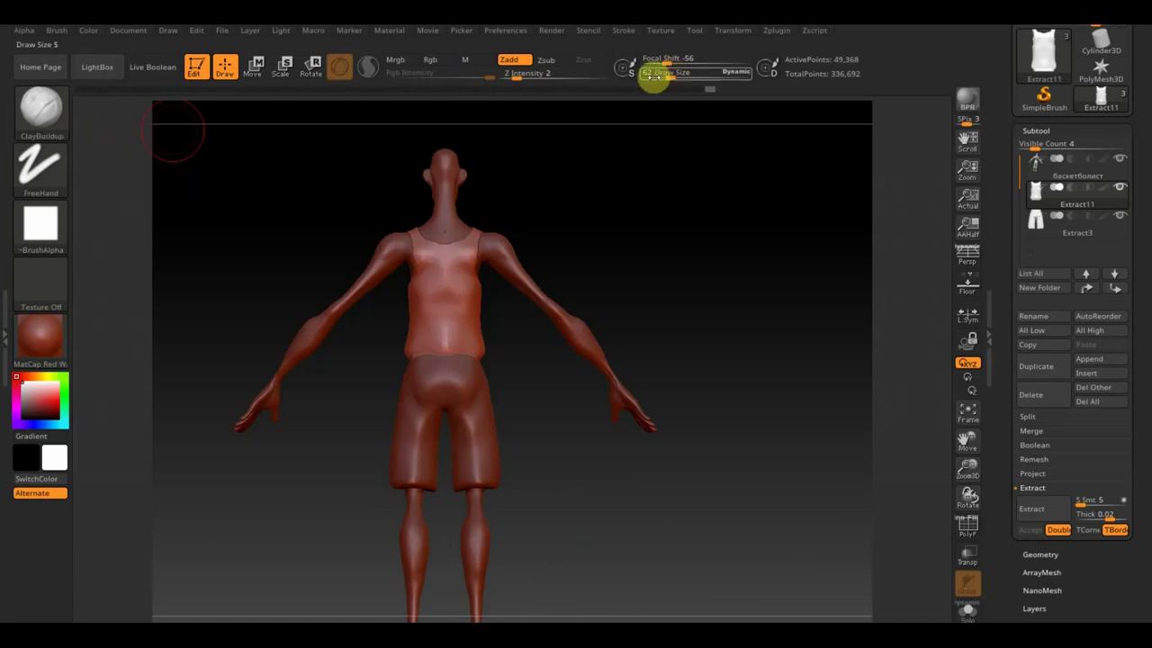
left_click_drag(654, 76, 666, 78)
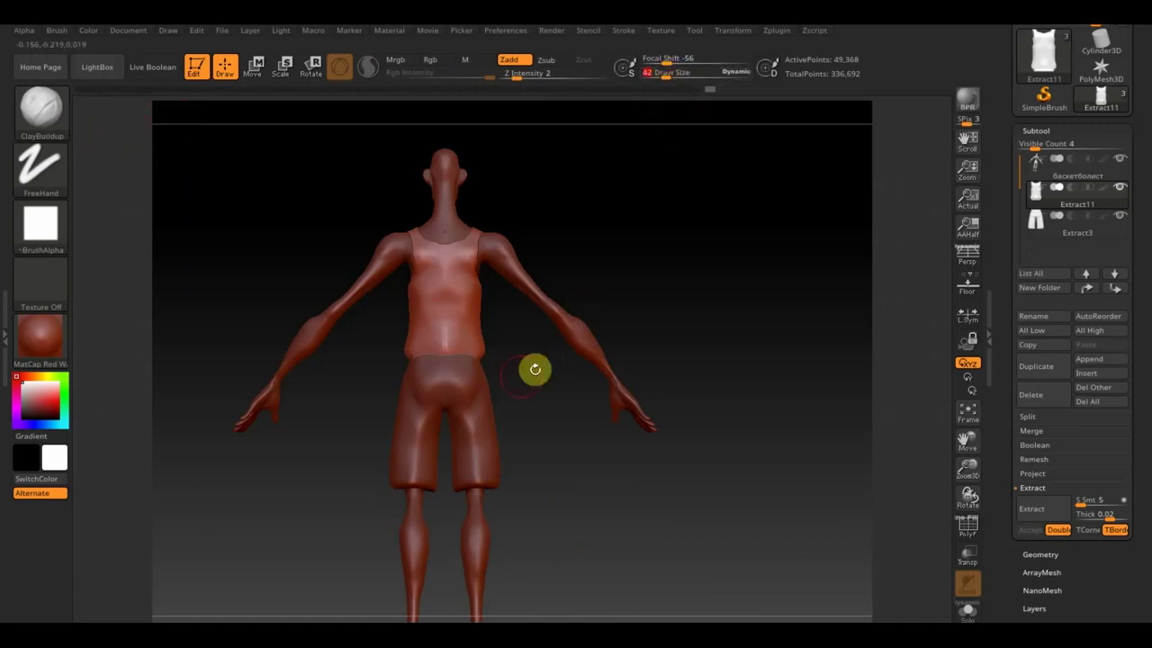
left_click_drag(522, 355, 540, 416, "alt")
left_click_drag(470, 409, 409, 399)
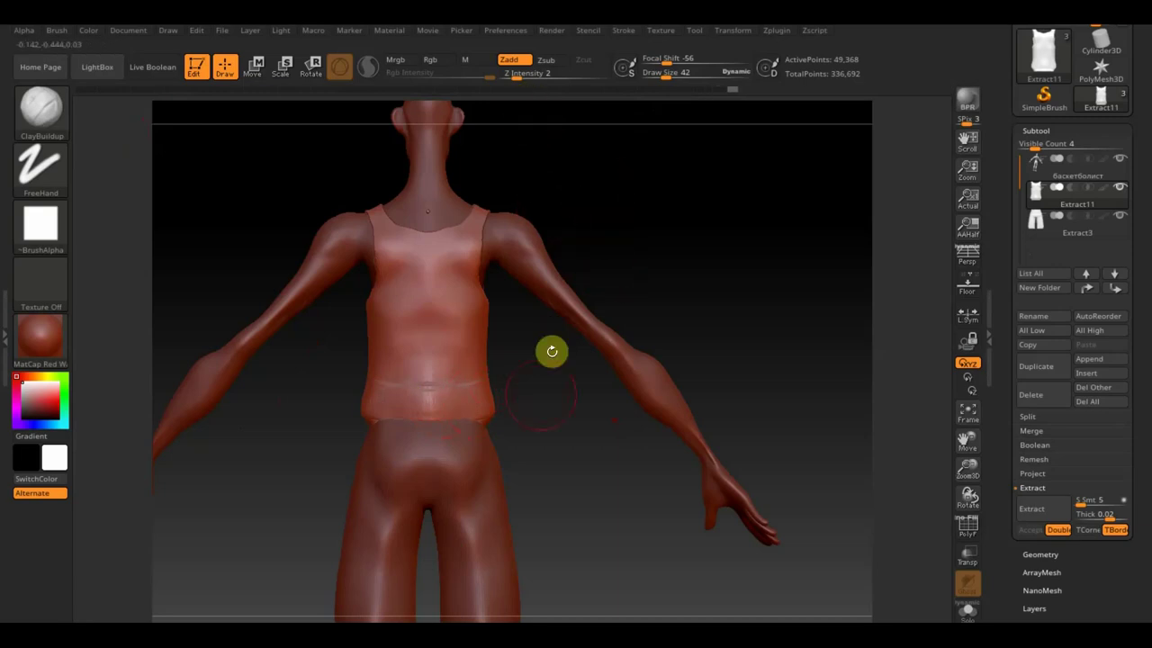
left_click_drag(504, 387, 418, 412, "shift")
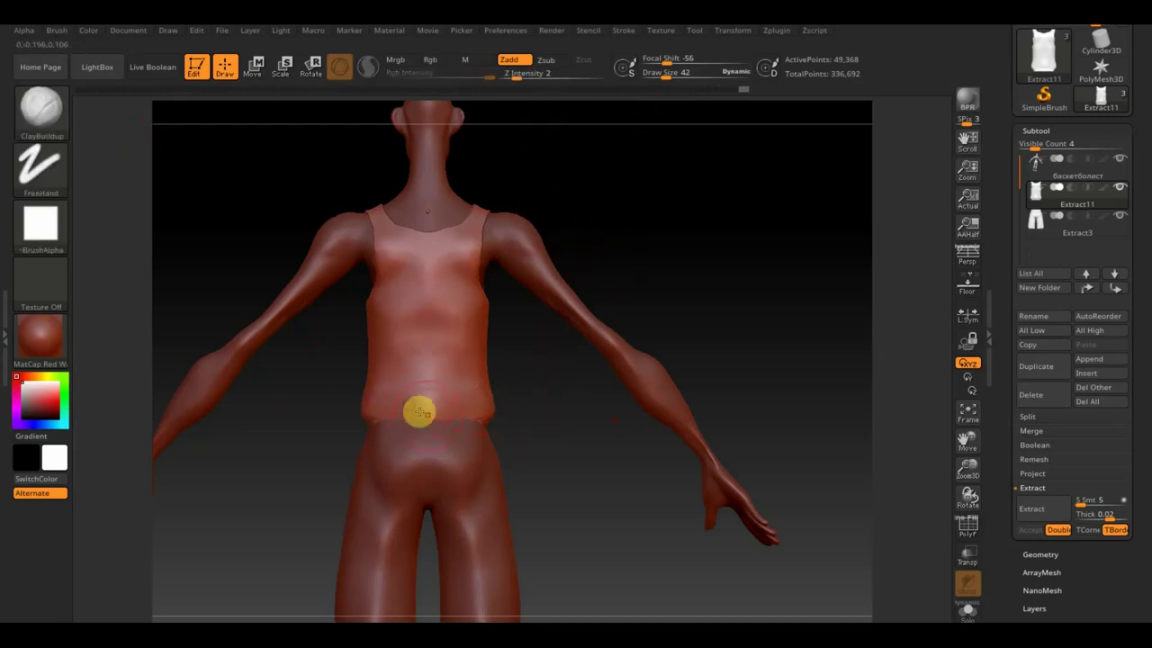
Switch to the Standard brush and lower Z Intensity to 16
key("b")
key("s")
key("t")
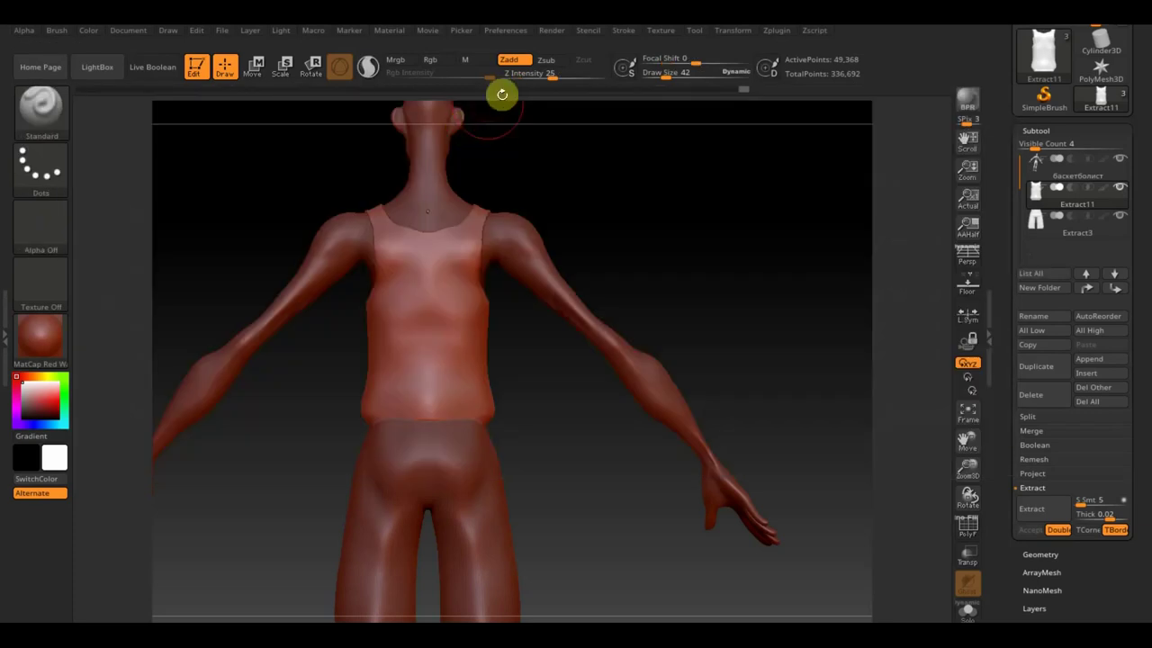
left_click_drag(553, 74, 547, 79)
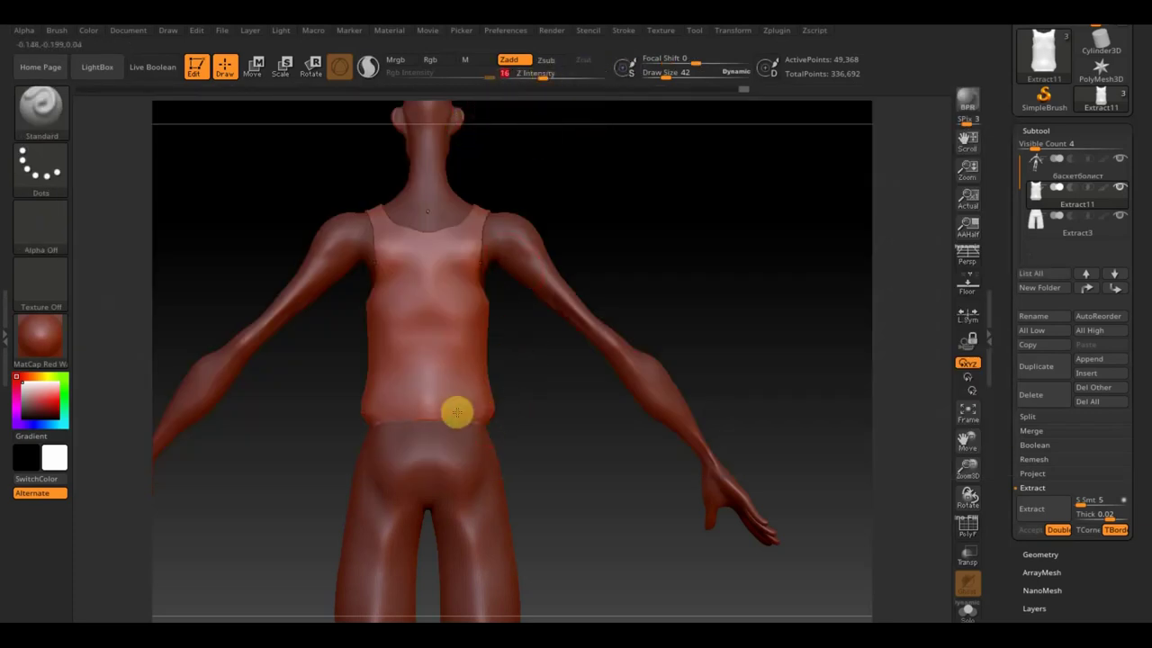
left_click_drag(669, 298, 722, 291)
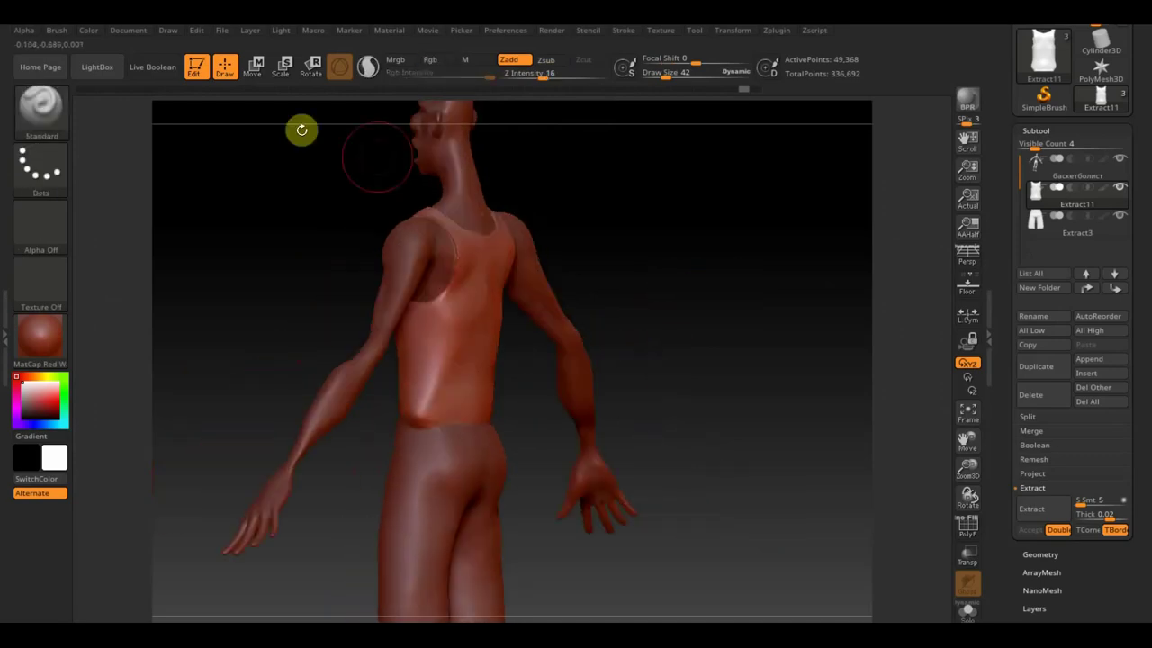
Enable BackfaceMask under Brush > Auto Masking
left_click(57, 33)
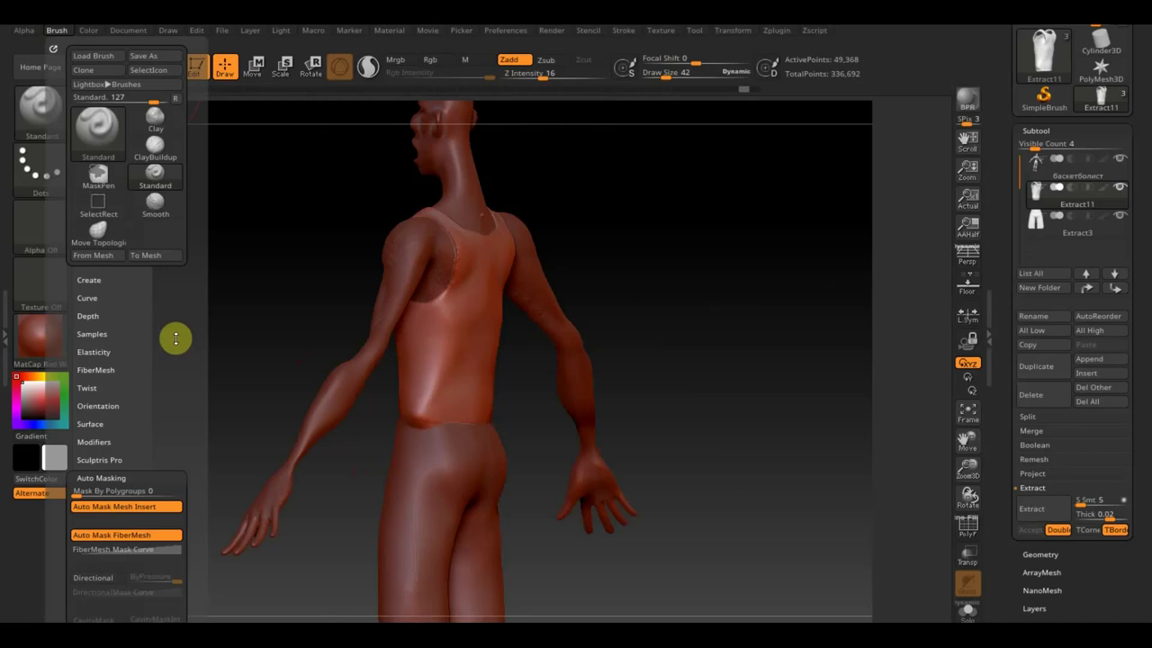
scroll(174, 336, "down", 3)
scroll(175, 270, "down", 2)
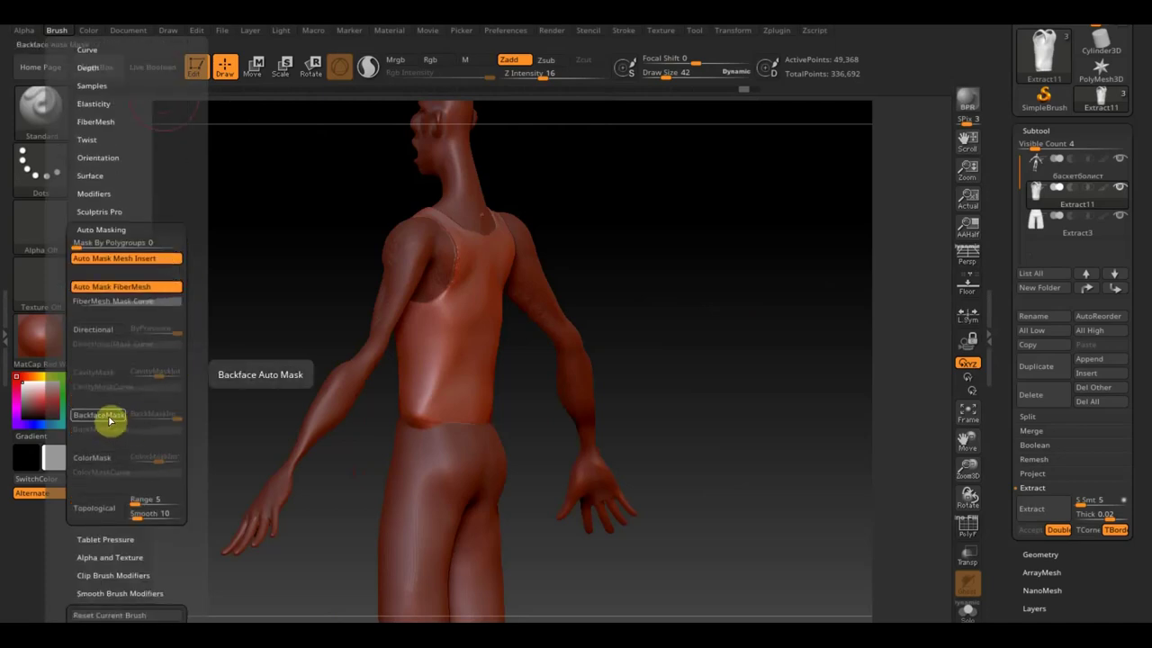
left_click(110, 416)
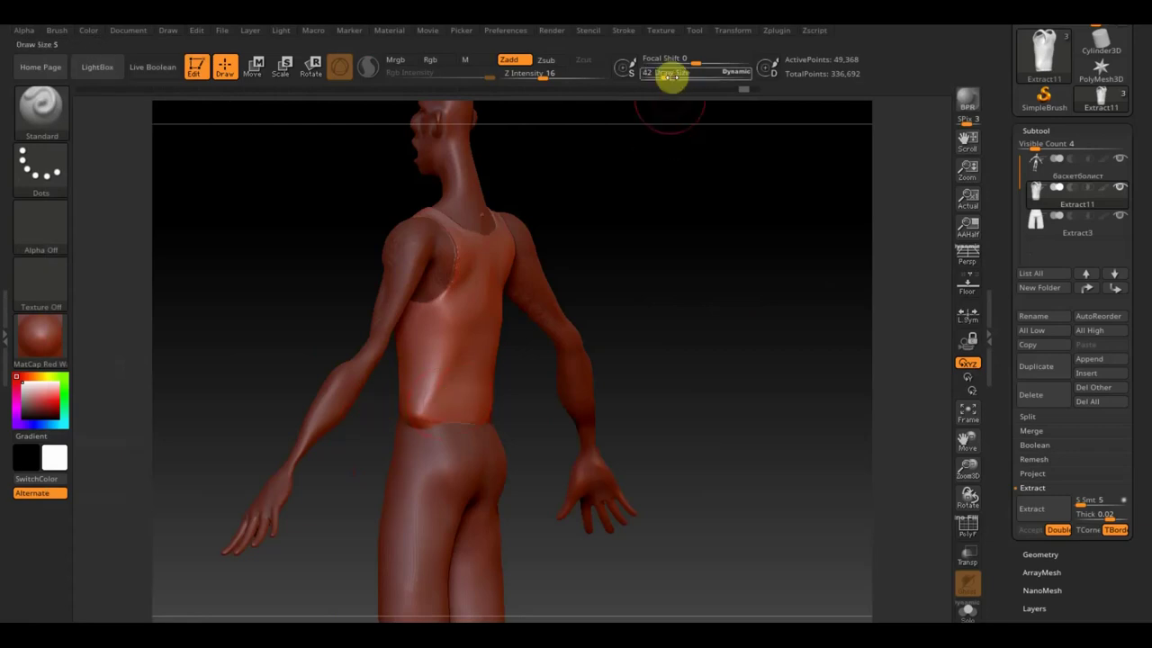
Sculpt the tank-top's hem into a raised band along the back, front and left waist
mouse_move(472, 410)
left_mouse_down()
mouse_move(412, 404)
mouse_move(492, 414)
mouse_move(439, 423)
left_mouse_up()
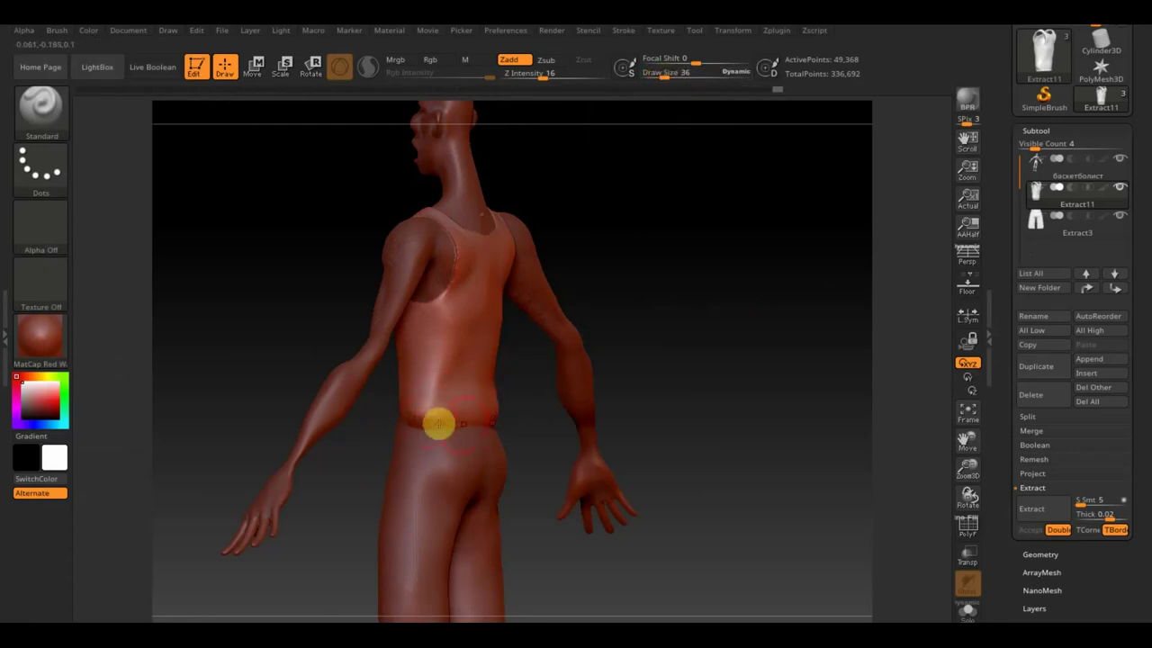
mouse_move(453, 378)
left_mouse_down("shift")
mouse_move(424, 373)
mouse_move(435, 384)
left_mouse_up("shift")
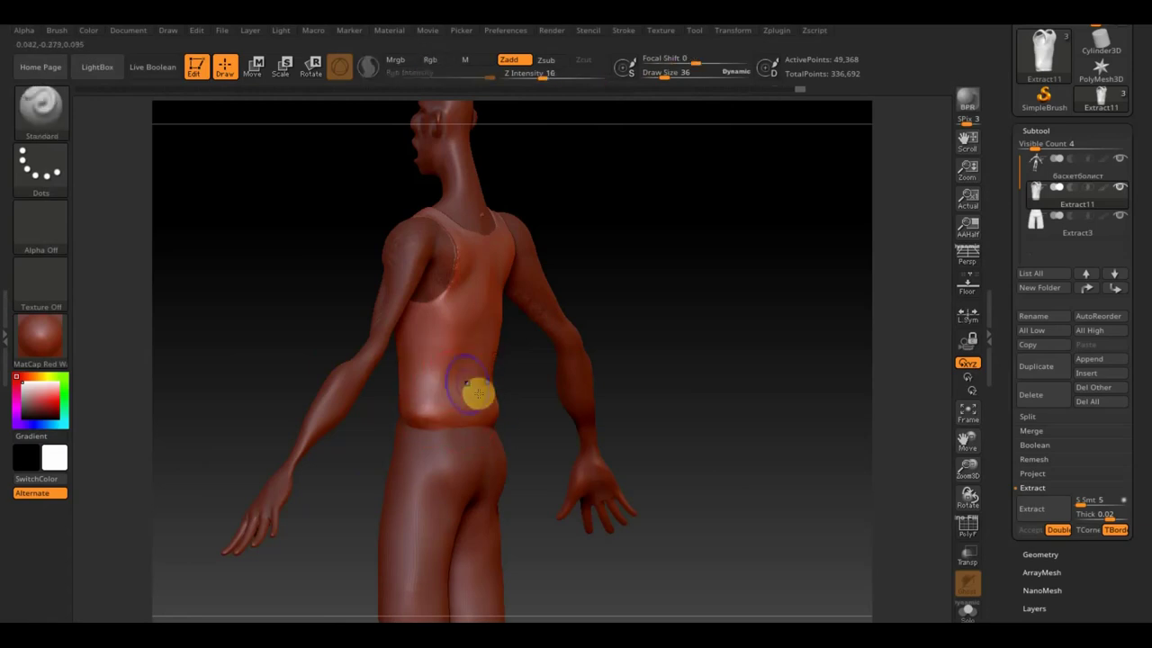
left_click_drag(627, 368, 720, 367)
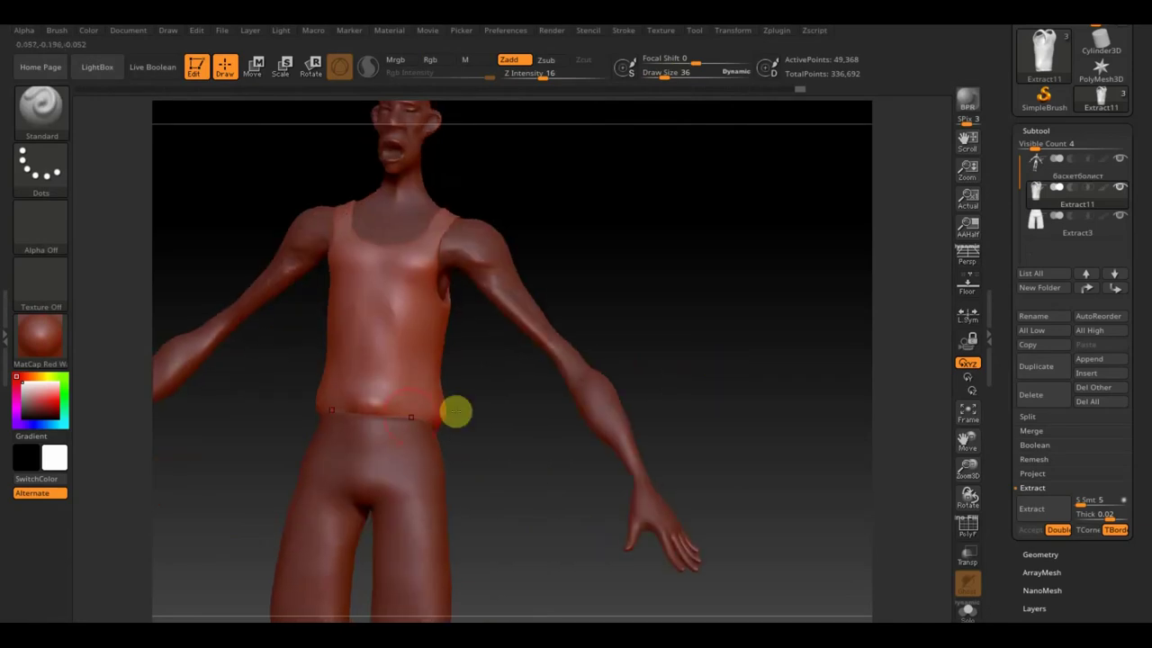
mouse_move(355, 394)
left_mouse_down()
mouse_move(465, 420)
mouse_move(359, 405)
left_mouse_up()
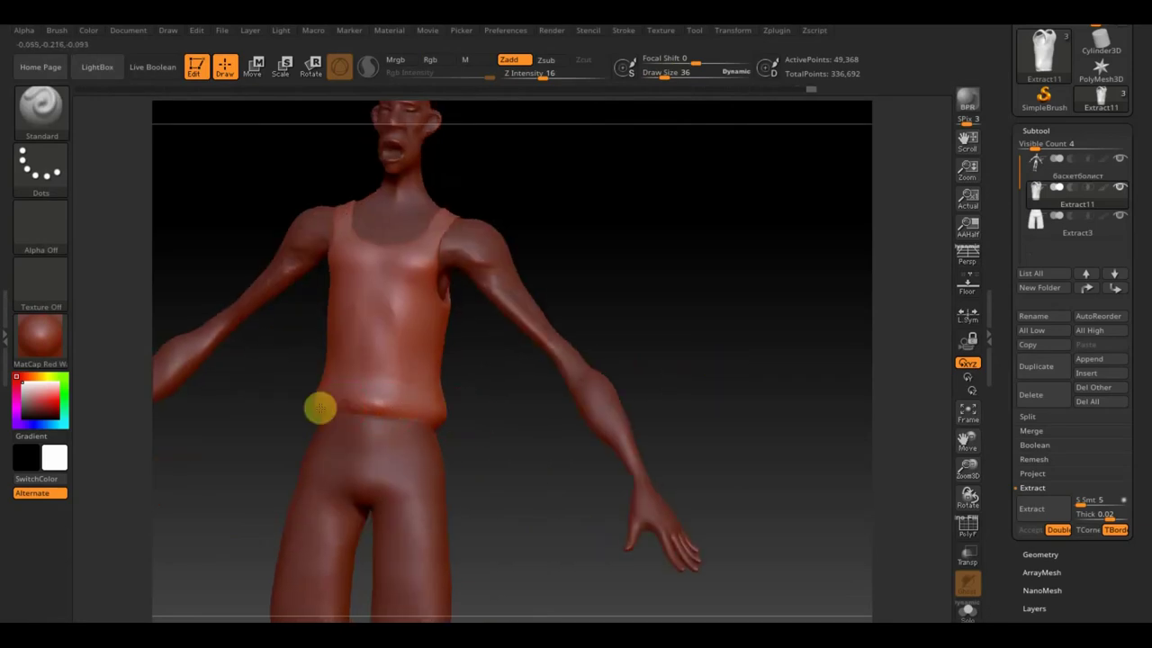
left_click_drag(679, 282, 682, 288, "shift")
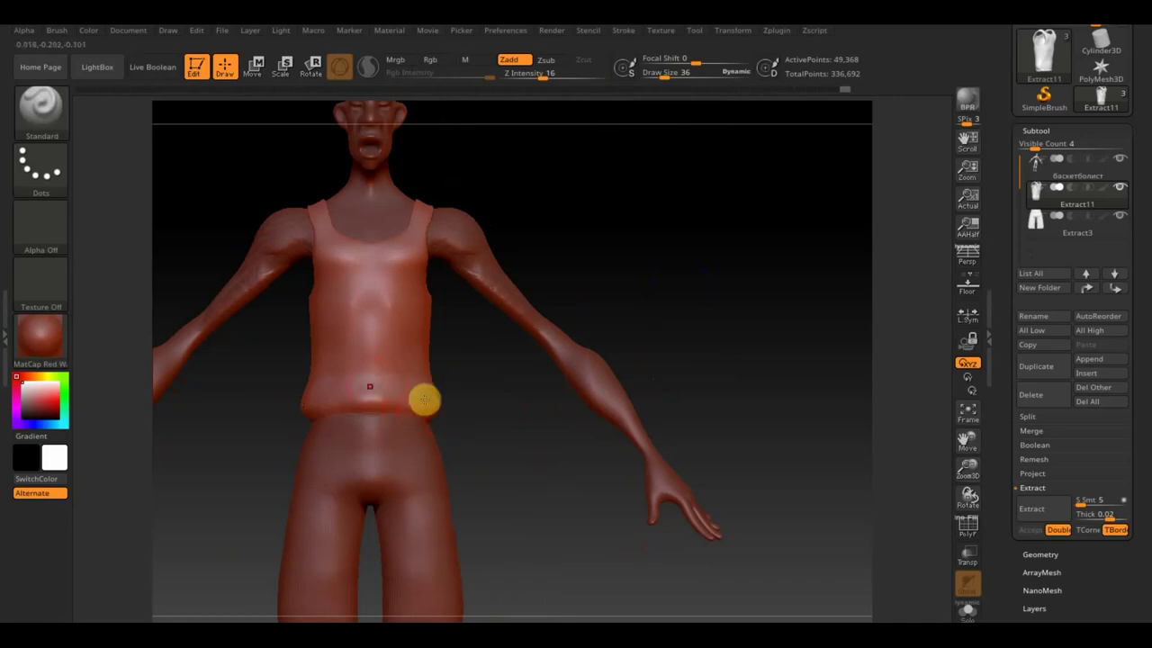
left_click_drag(336, 373, 323, 364)
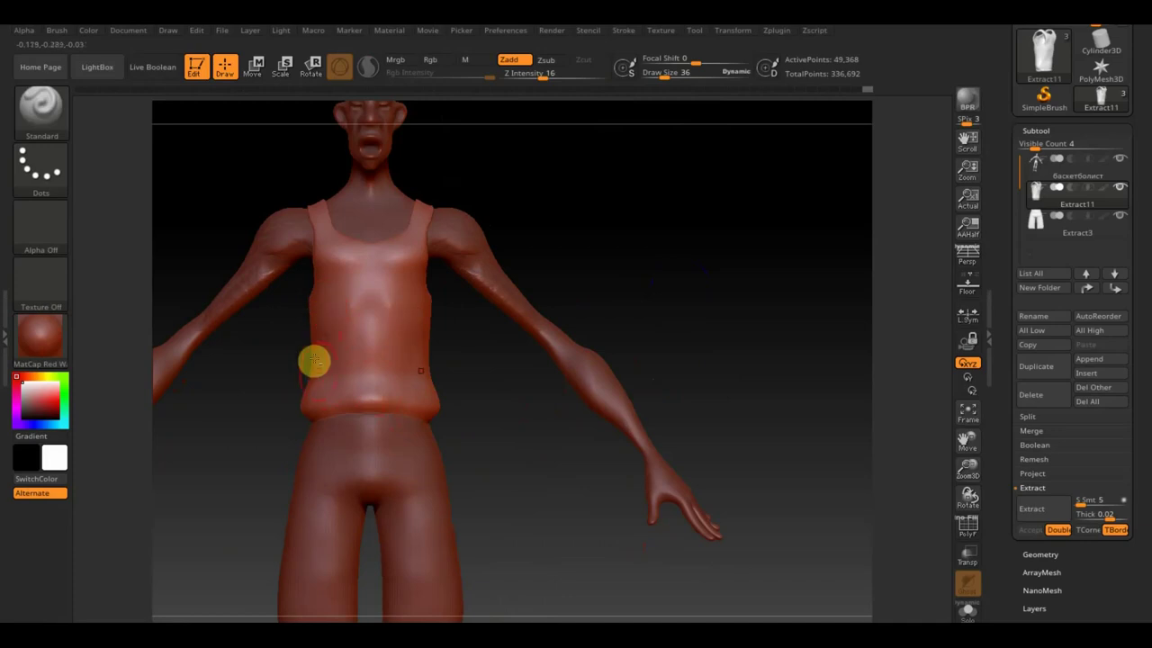
mouse_move(499, 342)
left_mouse_down()
mouse_move(548, 359)
mouse_move(276, 376)
mouse_move(357, 337)
left_mouse_up()
mouse_move(310, 388)
left_mouse_down("shift")
mouse_move(318, 406)
mouse_move(546, 329)
mouse_move(381, 383)
mouse_move(501, 437)
mouse_move(474, 390)
mouse_move(607, 393)
mouse_move(590, 388)
left_mouse_up("shift")
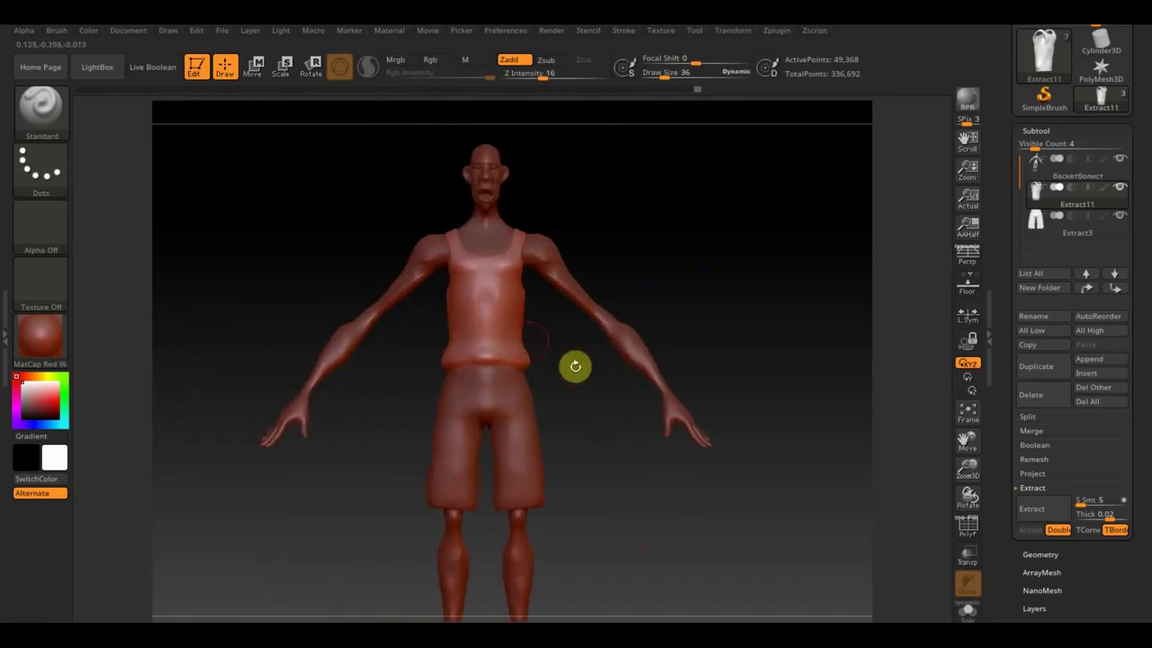
Smooth the hem band while rotating around the figure down toward the legs
key("shift")
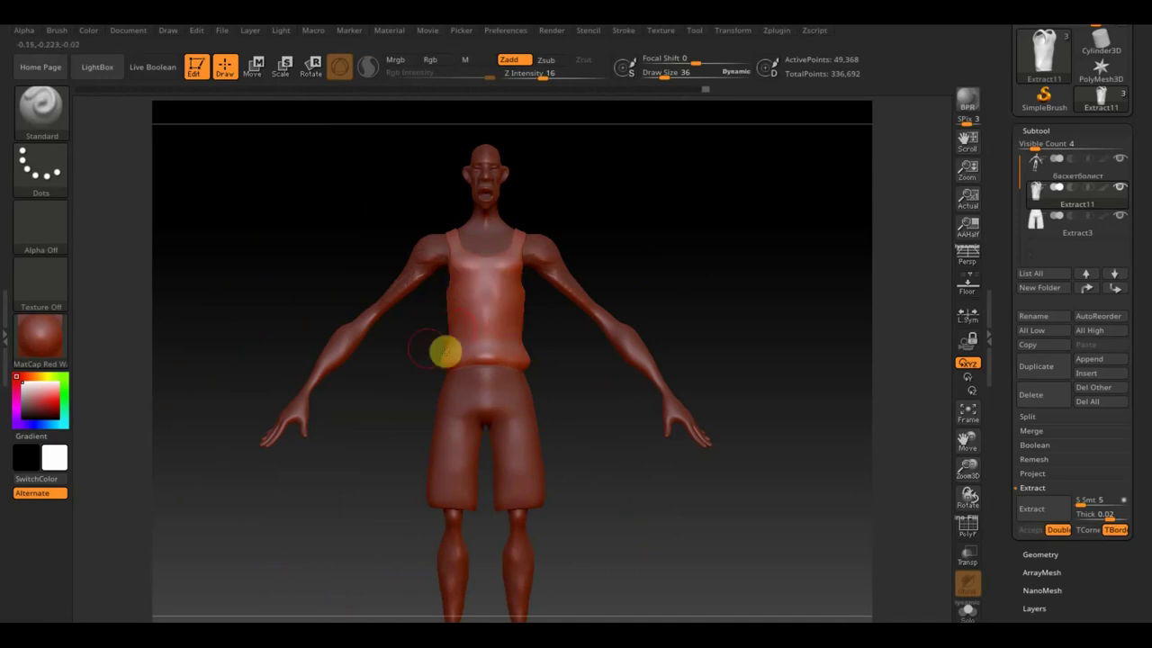
left_click_drag(550, 420, 571, 427)
left_click_drag(617, 427, 711, 433)
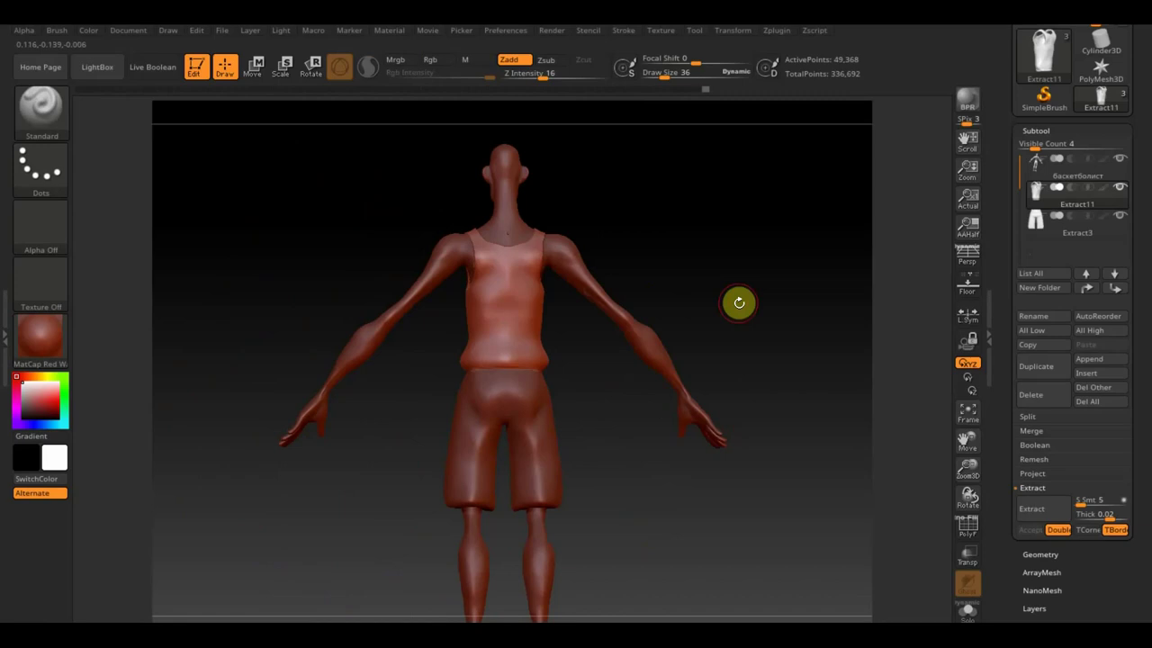
left_click_drag(738, 300, 730, 339, "shift")
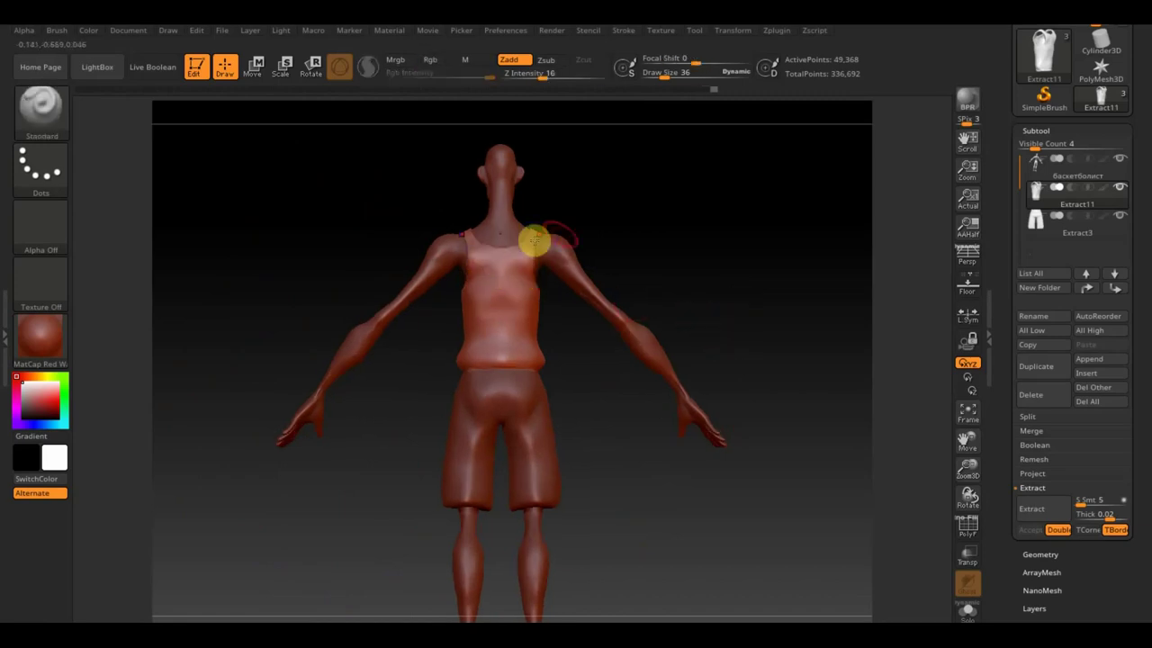
mouse_move(635, 267)
left_mouse_down()
mouse_move(658, 311)
mouse_move(729, 271)
mouse_move(735, 311)
mouse_move(651, 321)
mouse_move(741, 329)
mouse_move(674, 371)
left_mouse_up()
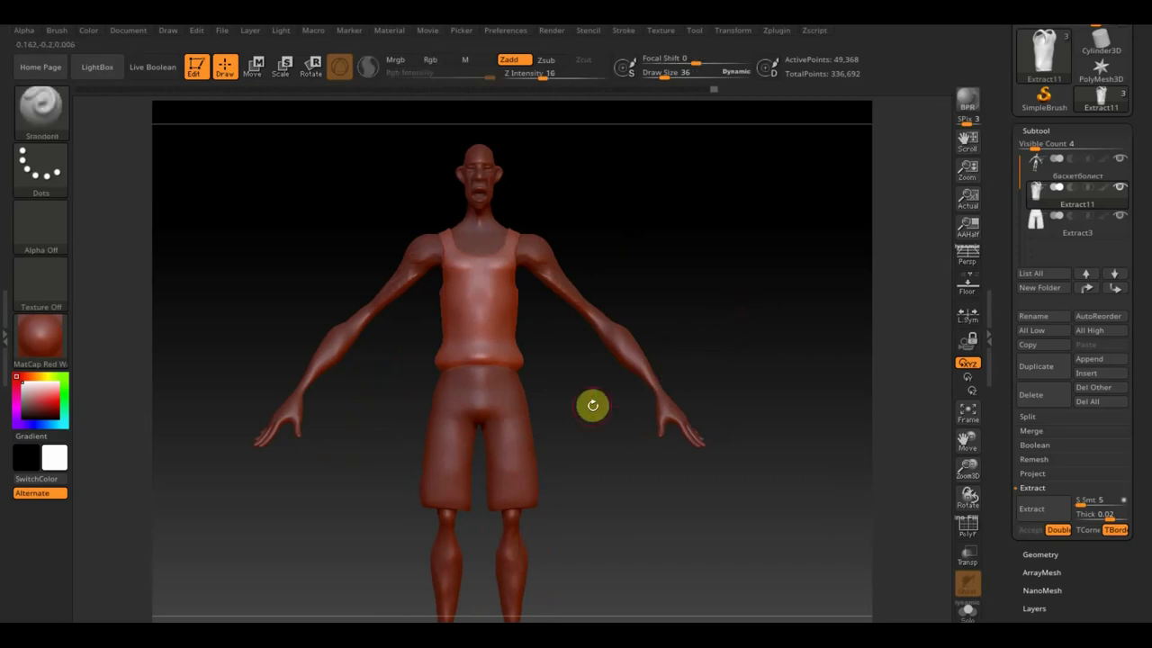
left_click_drag(707, 262, 676, 201, "alt")
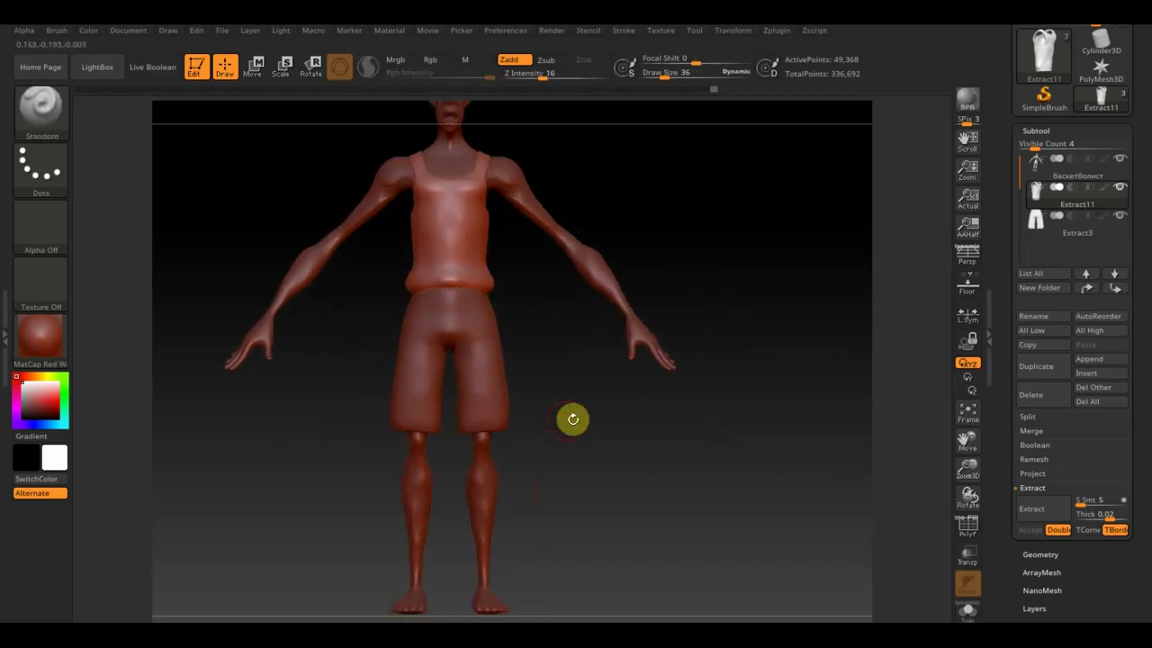
left_click_drag(571, 414, 594, 380)
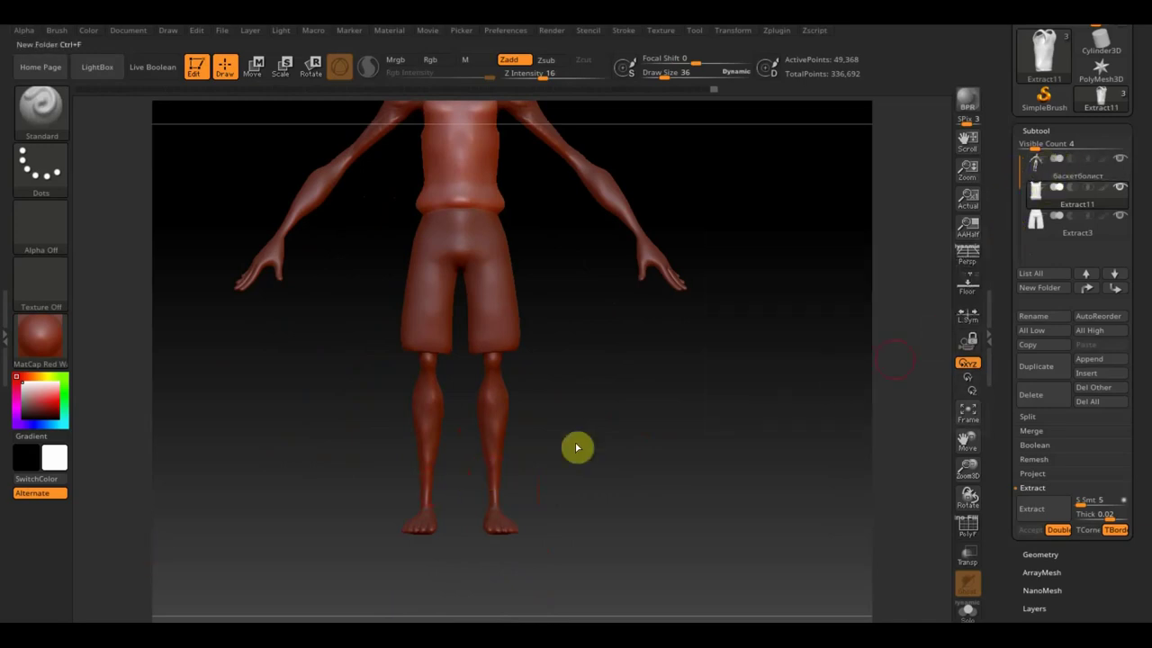
Make the баскетболист body the active subtool
left_click(675, 452, "alt")
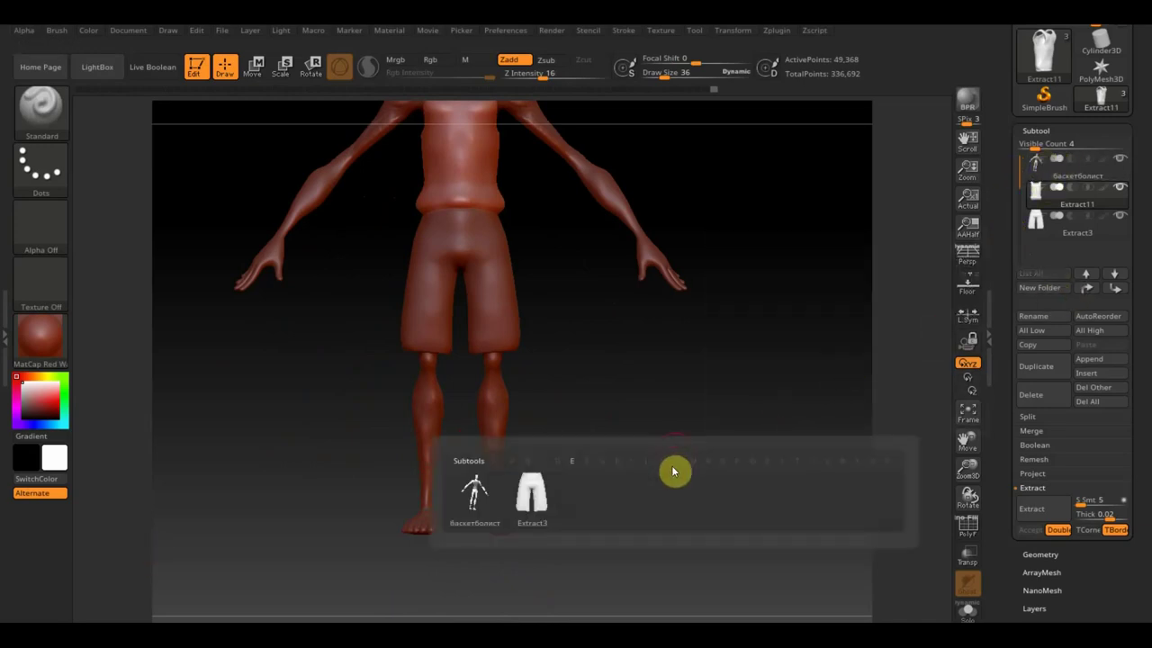
left_click(491, 502)
mouse_move(593, 497)
left_mouse_down()
mouse_move(622, 532)
mouse_move(592, 414)
mouse_move(637, 481)
left_mouse_up()
Mask around the feet, zoom in on them, and lower Draw Size from 36 to 26
left_click_drag(587, 585, 373, 502, "ctrl")
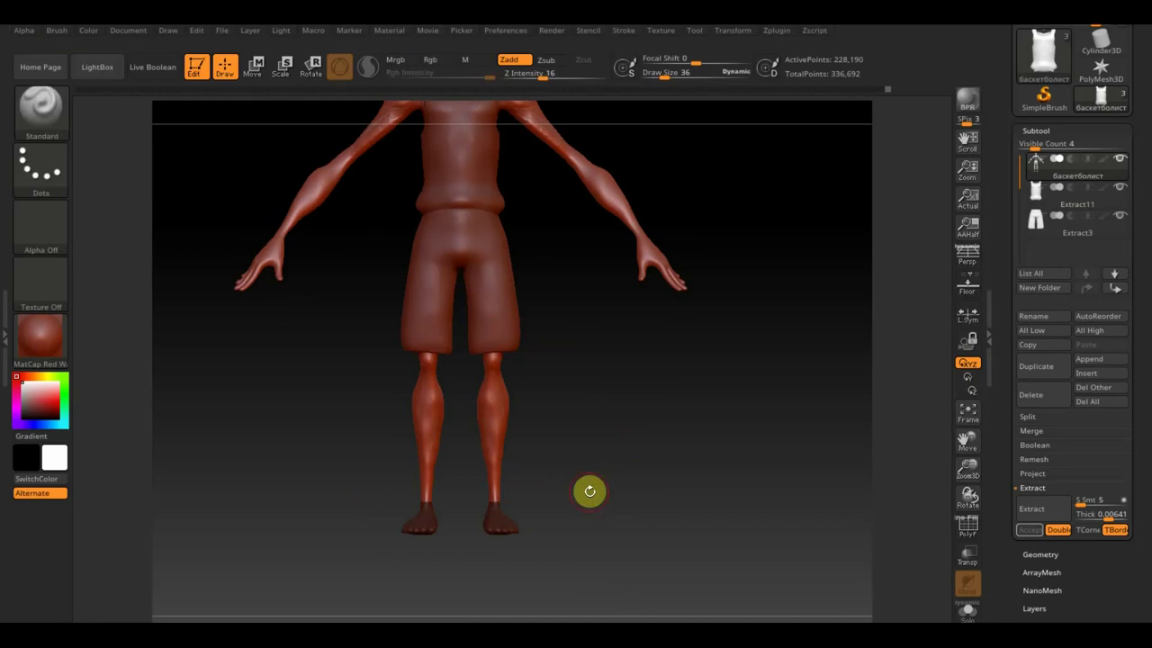
mouse_move(501, 505)
right_mouse_down("ctrl")
mouse_move(745, 365)
mouse_move(746, 429)
right_mouse_up("ctrl")
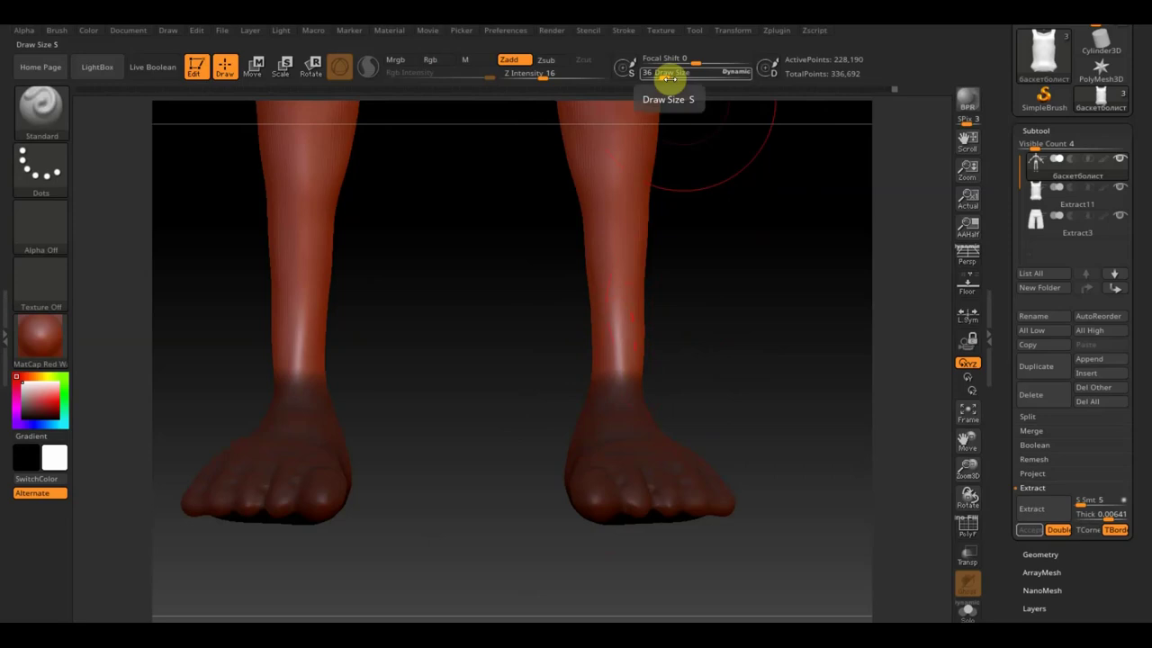
left_click_drag(664, 77, 660, 77)
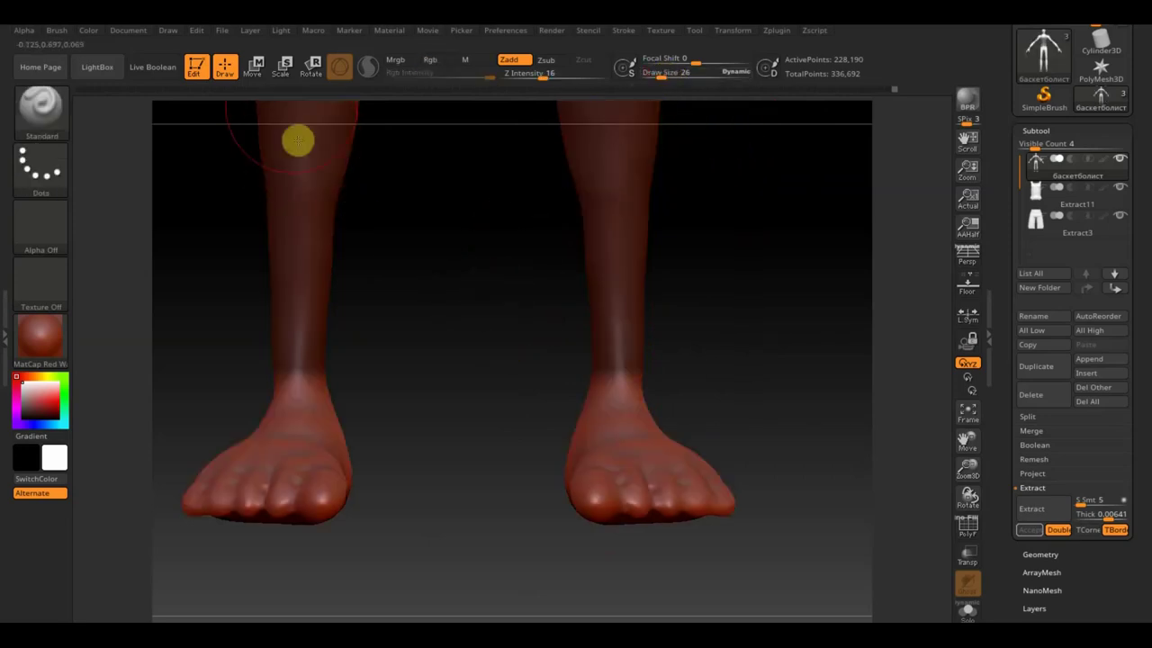
left_click(255, 67)
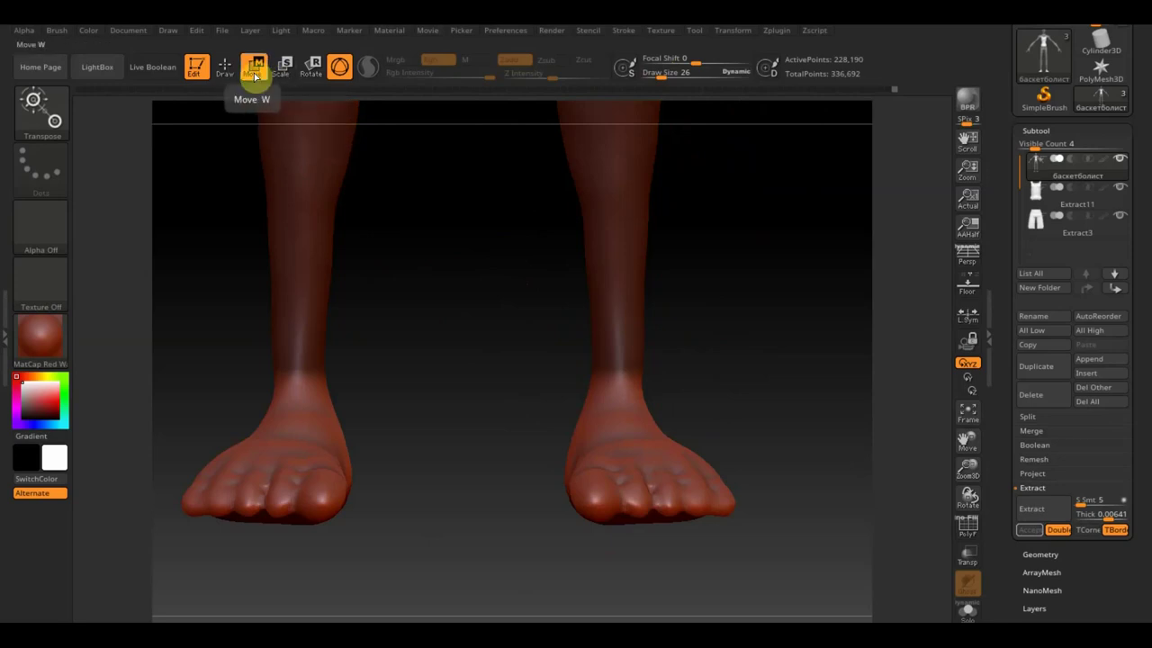
Place the Transpose gizmo on one foot and scale it down to about 0.73
left_click(527, 365, "ctrl+shift")
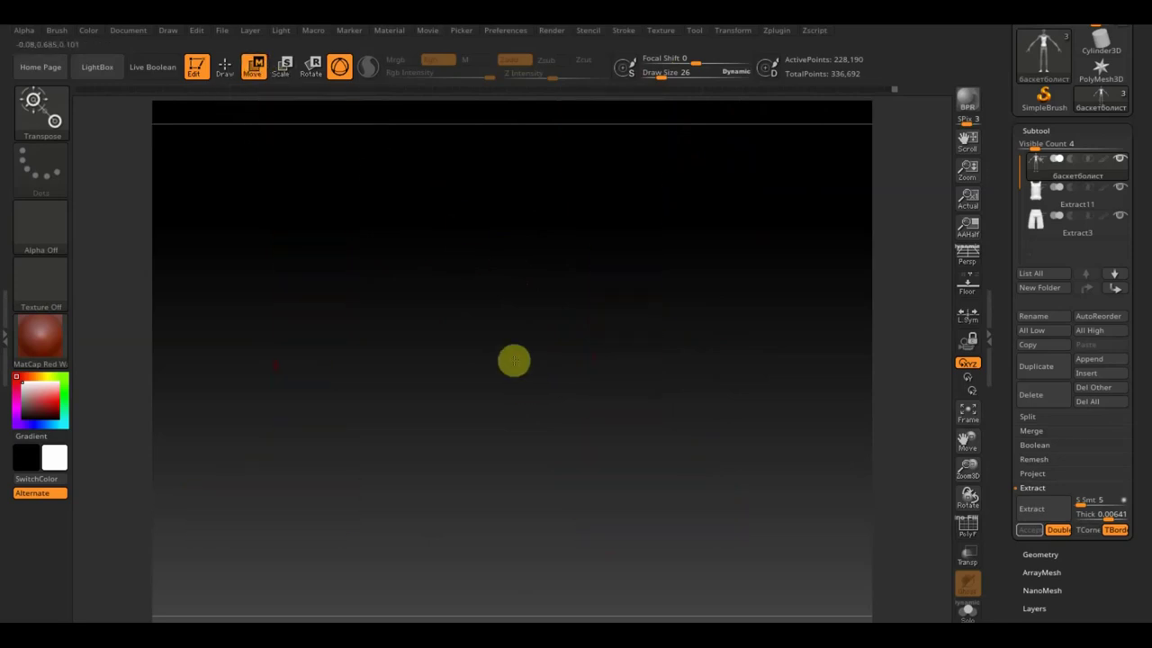
left_click(968, 413)
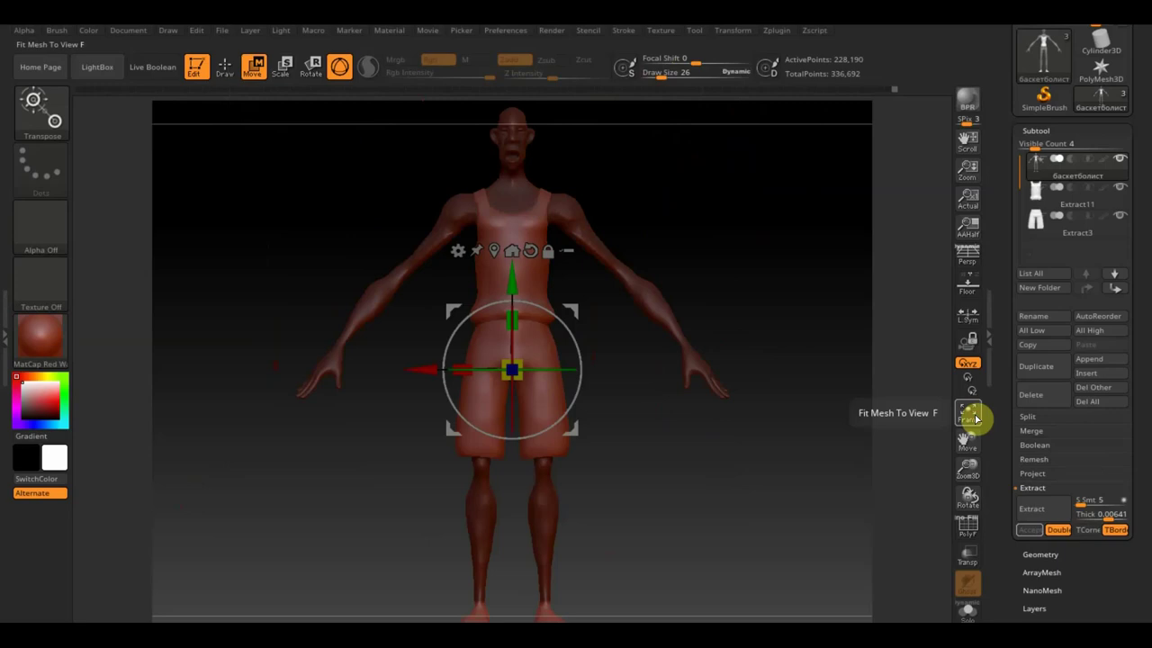
left_click_drag(514, 275, 540, 515, "alt")
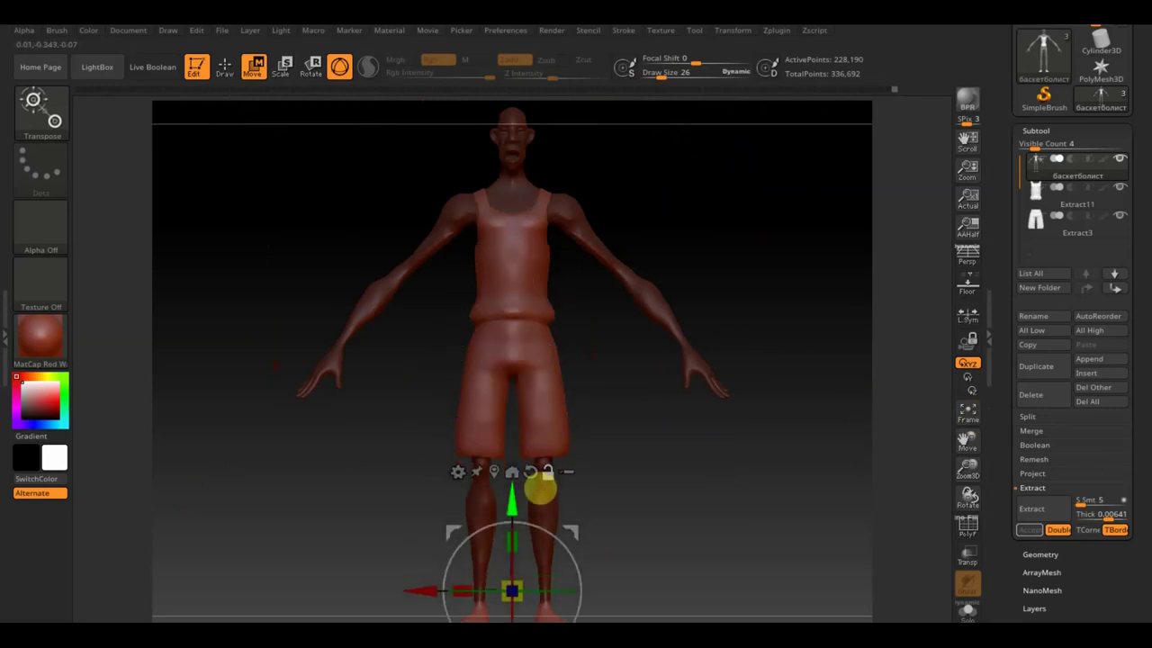
mouse_move(650, 534)
left_mouse_down("alt")
mouse_move(656, 360)
mouse_move(747, 618)
left_mouse_up("alt")
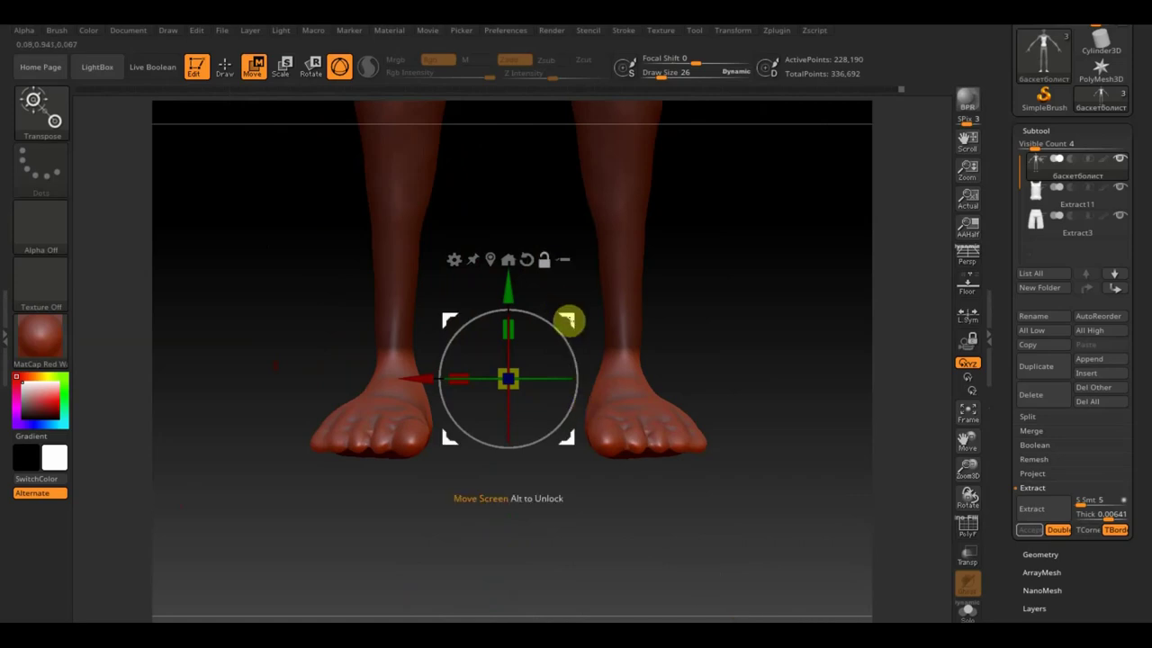
left_click_drag(574, 323, 462, 340, "alt")
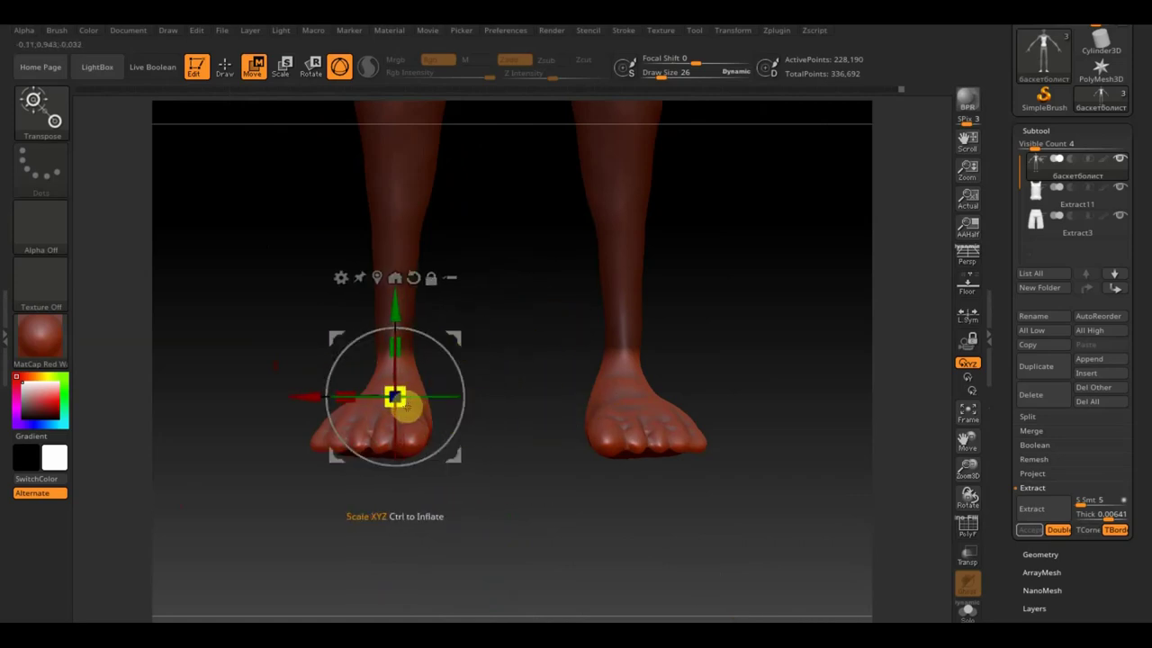
mouse_move(398, 403)
left_mouse_down()
mouse_move(294, 309)
mouse_move(291, 319)
left_mouse_up()
mouse_move(486, 491)
left_mouse_down()
mouse_move(563, 584)
mouse_move(611, 557)
mouse_move(609, 509)
left_mouse_up()
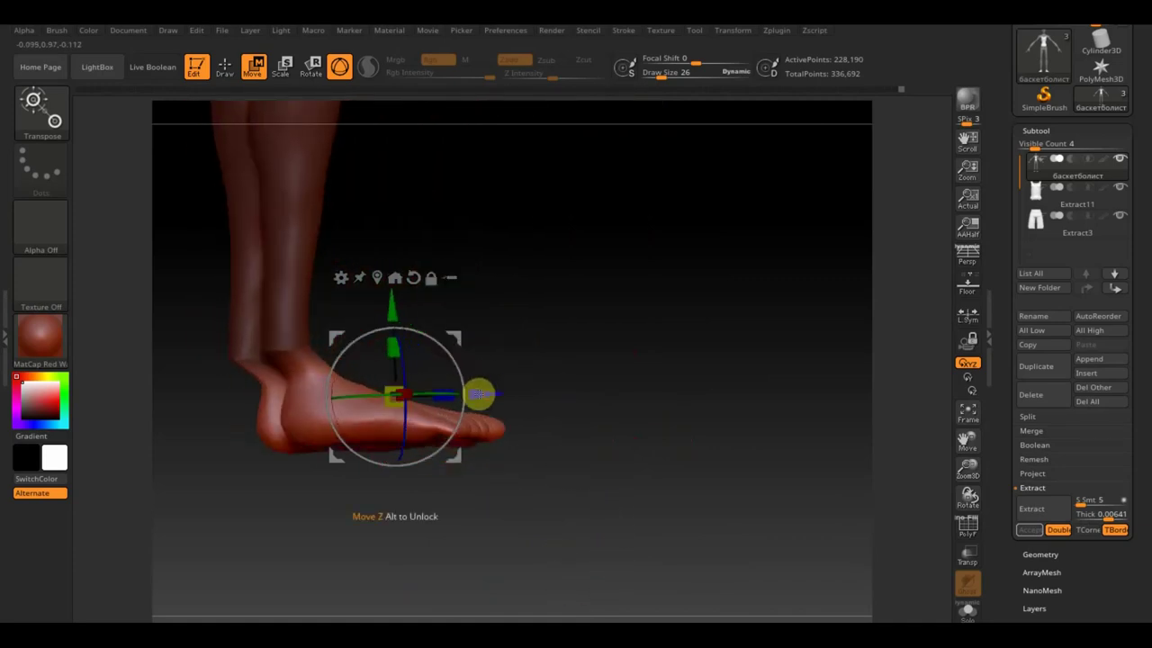
Undo an accidental sideways X move of the foot and orbit to inspect both feet
left_click_drag(478, 394, 469, 394)
key("ctrl+z")
key("ctrl+z")
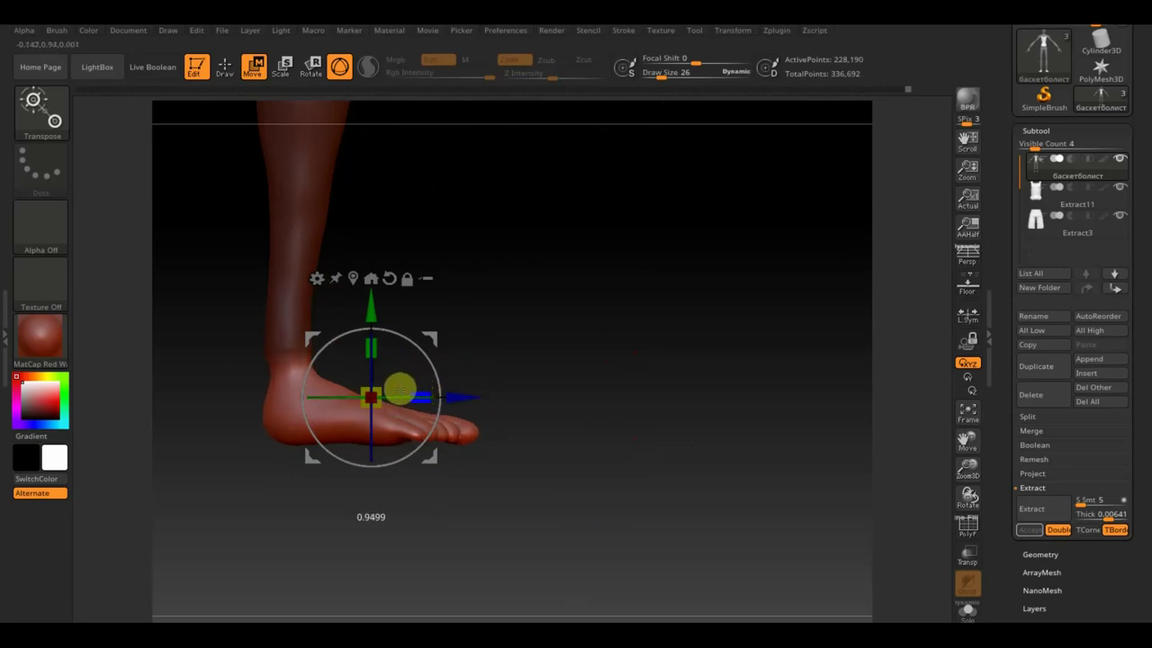
mouse_move(456, 399)
left_mouse_down("shift")
mouse_move(676, 373)
mouse_move(582, 399)
mouse_move(702, 354)
mouse_move(707, 502)
mouse_move(679, 432)
mouse_move(710, 435)
mouse_move(706, 451)
left_mouse_up("shift")
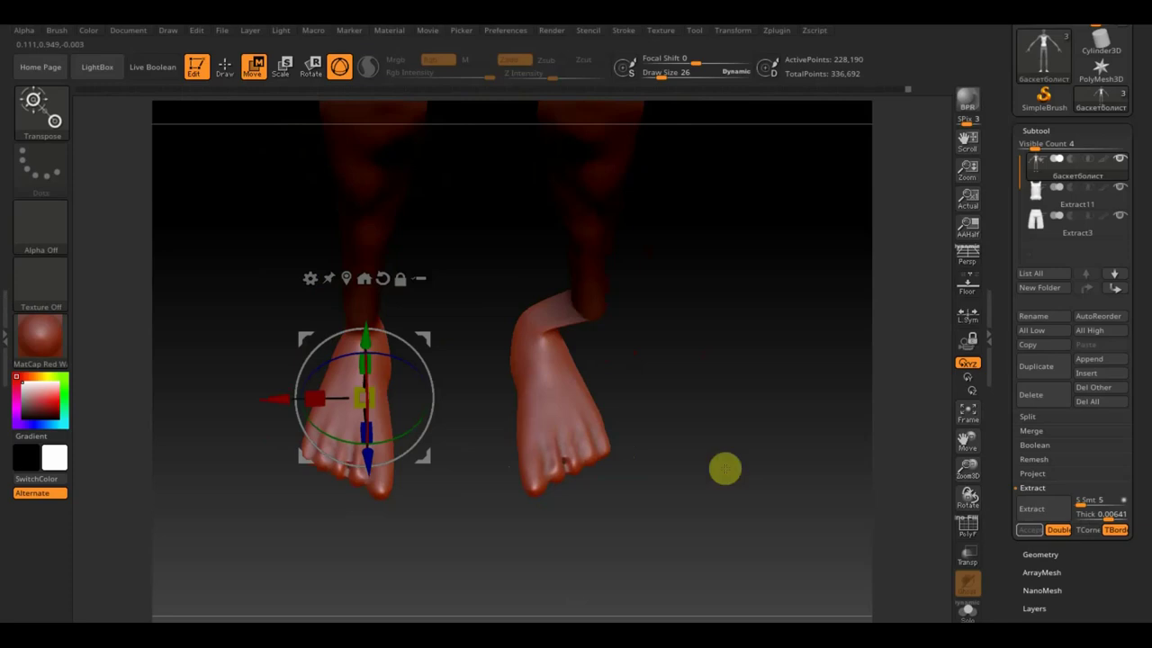
mouse_move(761, 490)
left_mouse_down()
mouse_move(679, 171)
mouse_move(658, 314)
mouse_move(712, 316)
mouse_move(714, 420)
mouse_move(622, 406)
mouse_move(705, 427)
mouse_move(669, 432)
mouse_move(627, 384)
mouse_move(713, 579)
left_mouse_up()
mouse_move(663, 476)
left_mouse_down()
mouse_move(594, 288)
mouse_move(606, 355)
left_mouse_up()
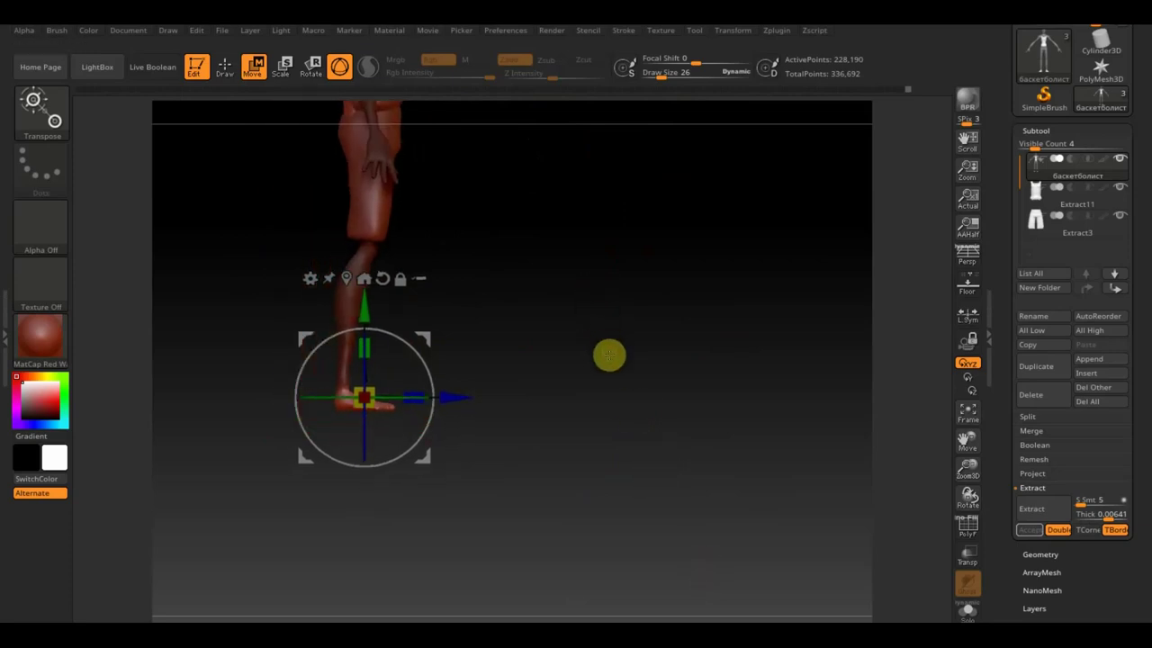
mouse_move(585, 303)
left_mouse_down()
mouse_move(632, 391)
mouse_move(690, 429)
mouse_move(465, 351)
left_mouse_up()
Invert the mask so only the deformed foot is free and move it outward along X
mouse_move(550, 373)
left_mouse_down()
mouse_move(568, 384)
mouse_move(624, 499)
mouse_move(463, 354)
left_mouse_up()
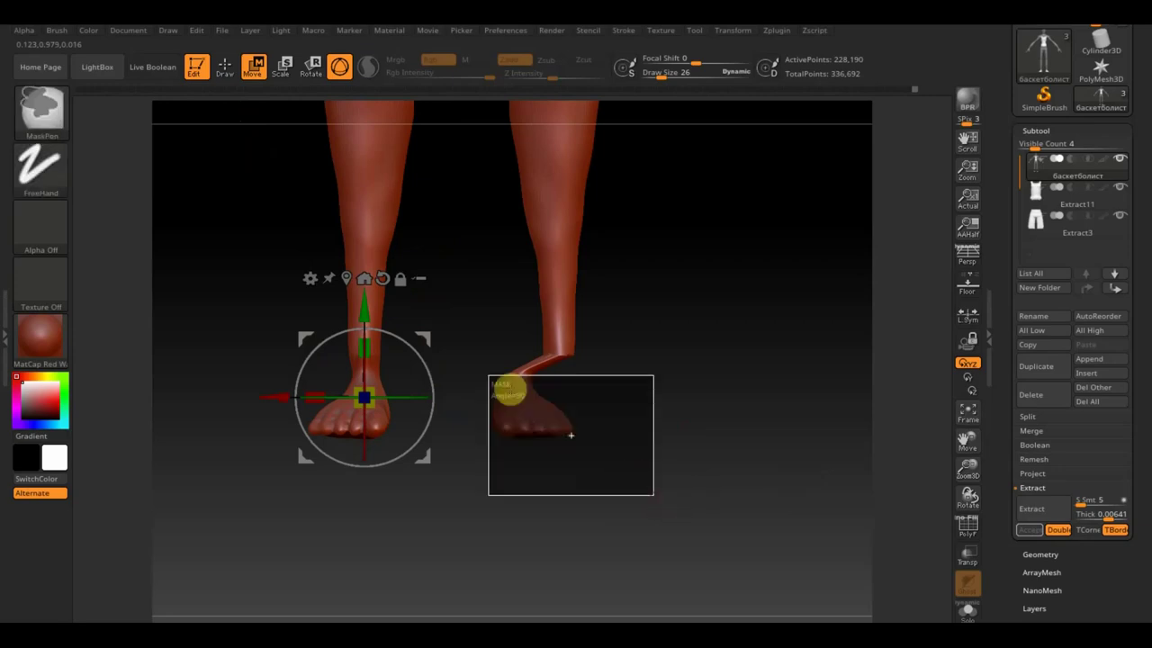
left_click_drag(268, 398, 263, 402)
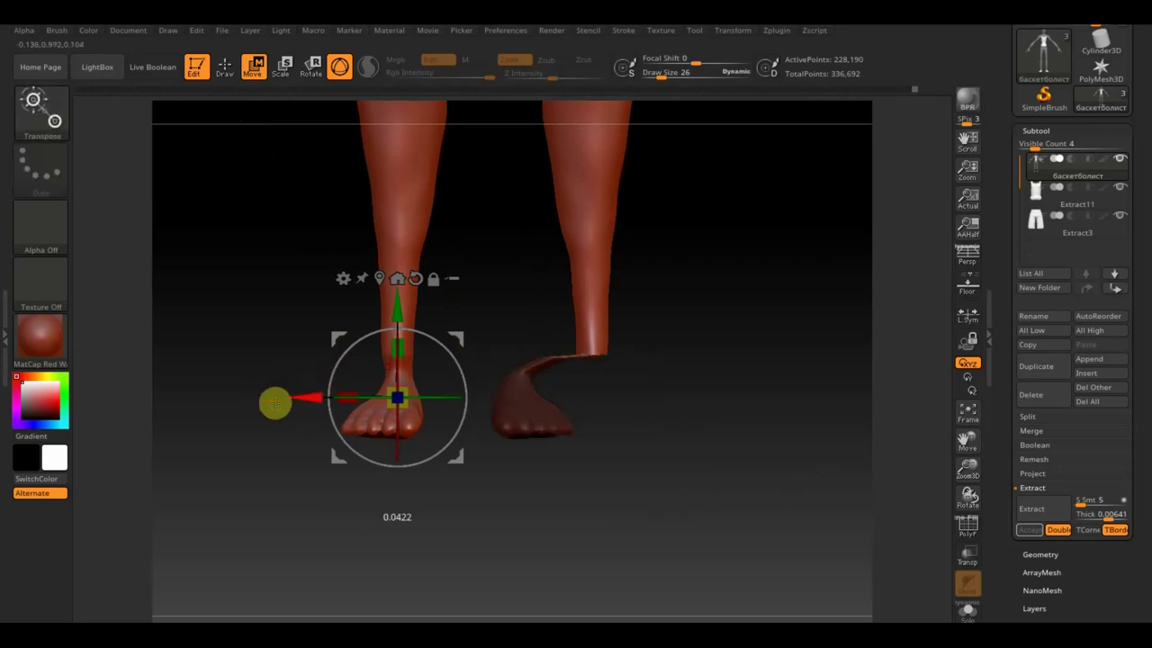
key("ctrl+z")
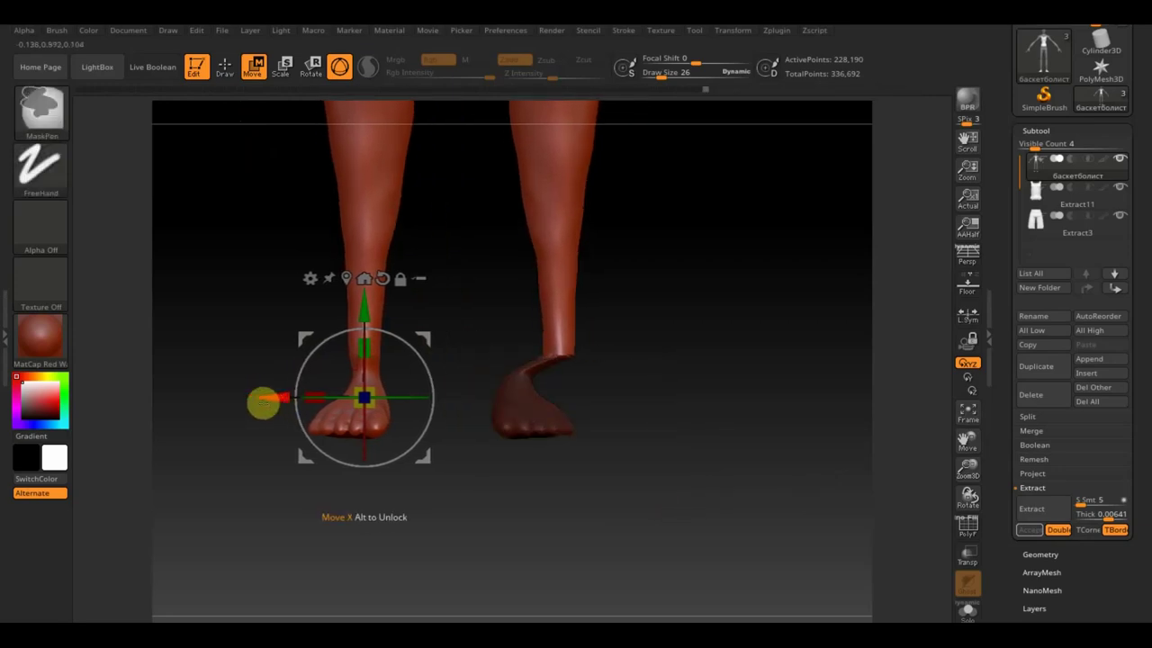
key("ctrl+i")
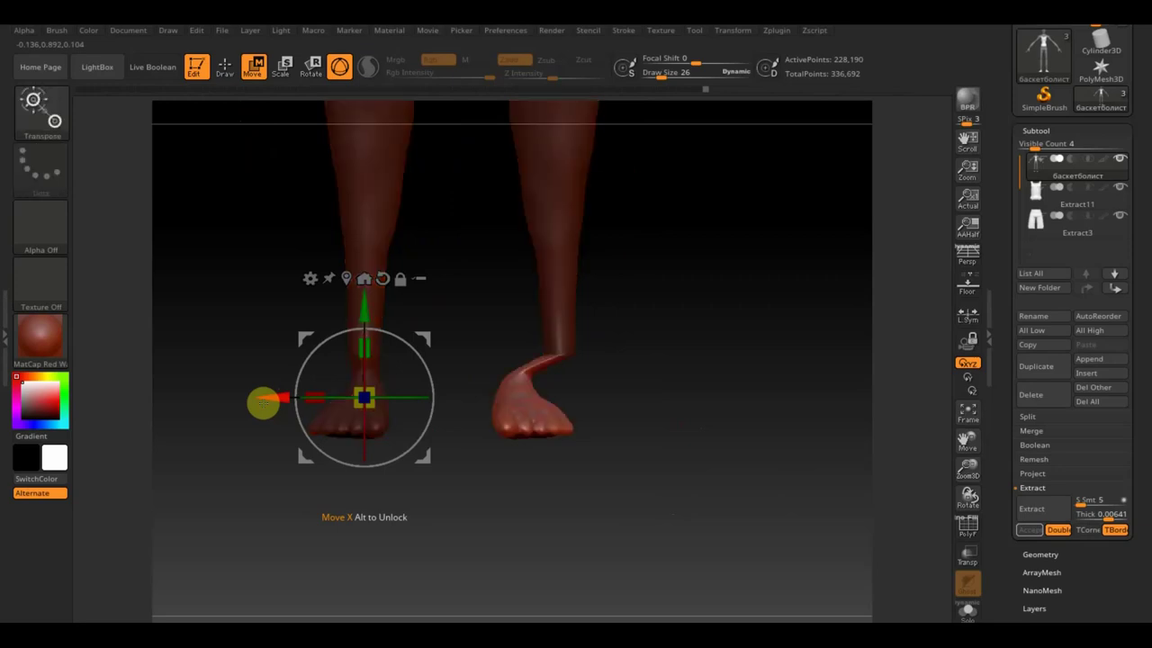
left_click_drag(274, 396, 317, 399)
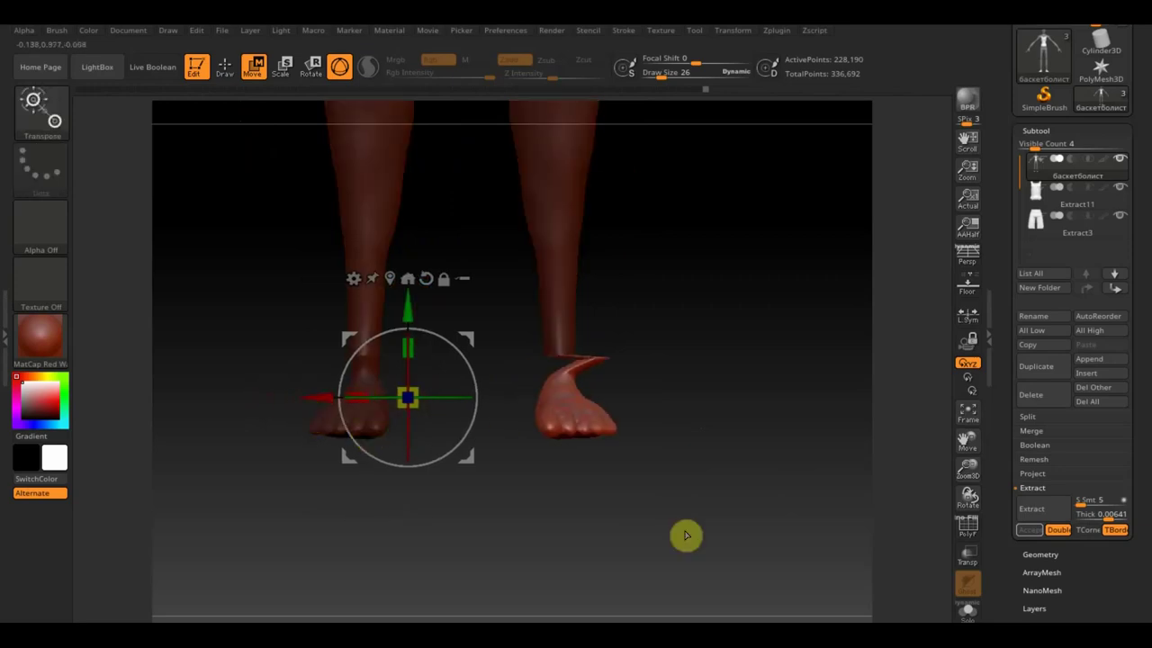
left_click(1043, 555)
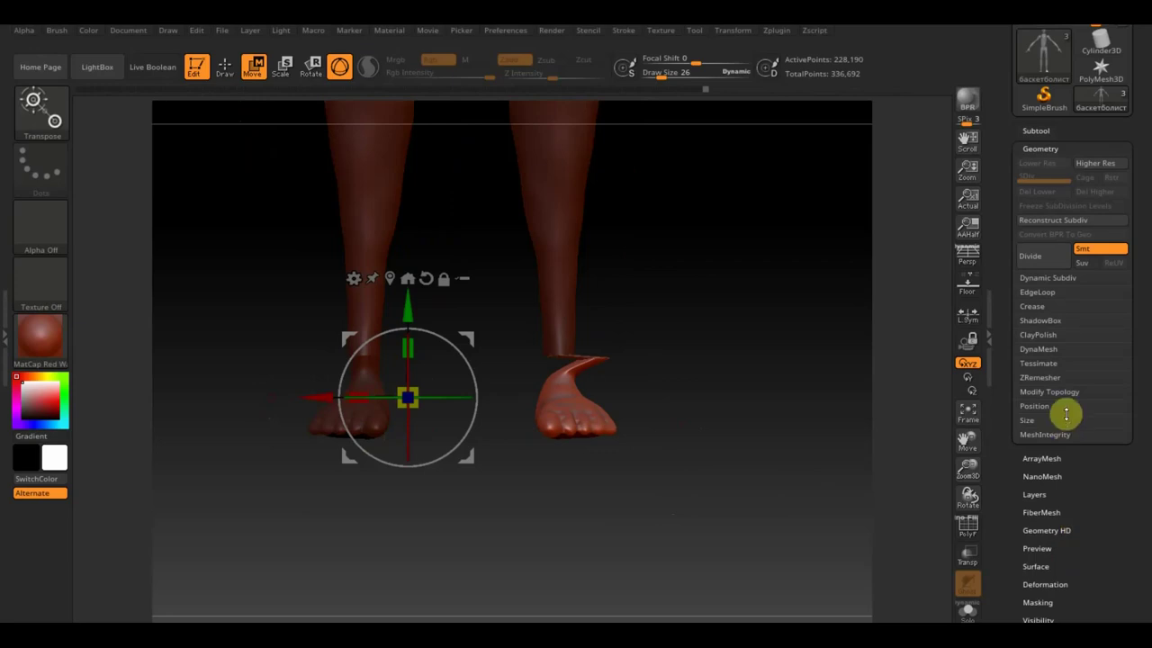
Use Mirror And Weld to copy the good foot over the deformed one, then clear the mask
left_click(1071, 394)
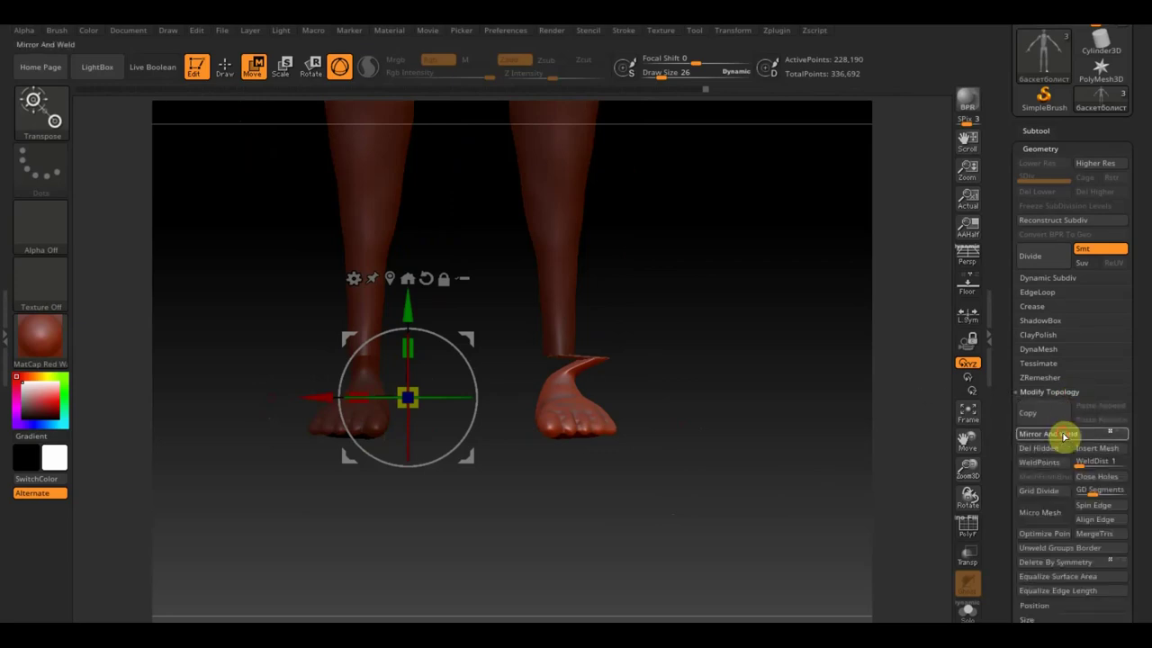
left_click(1057, 434)
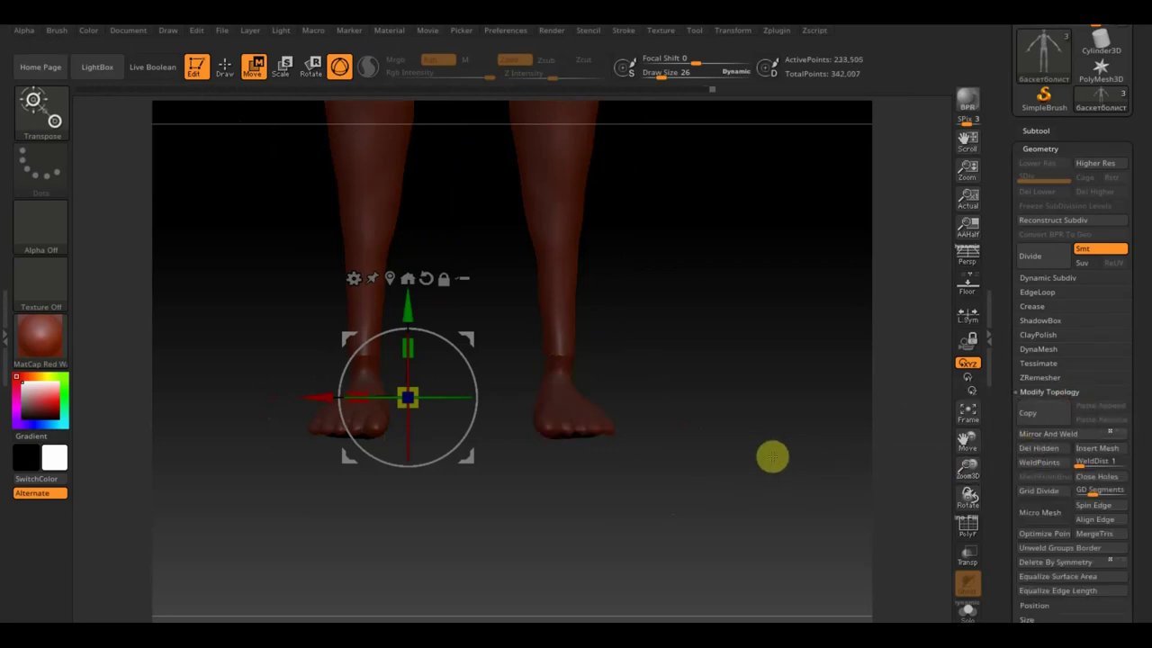
left_click(781, 347, "ctrl")
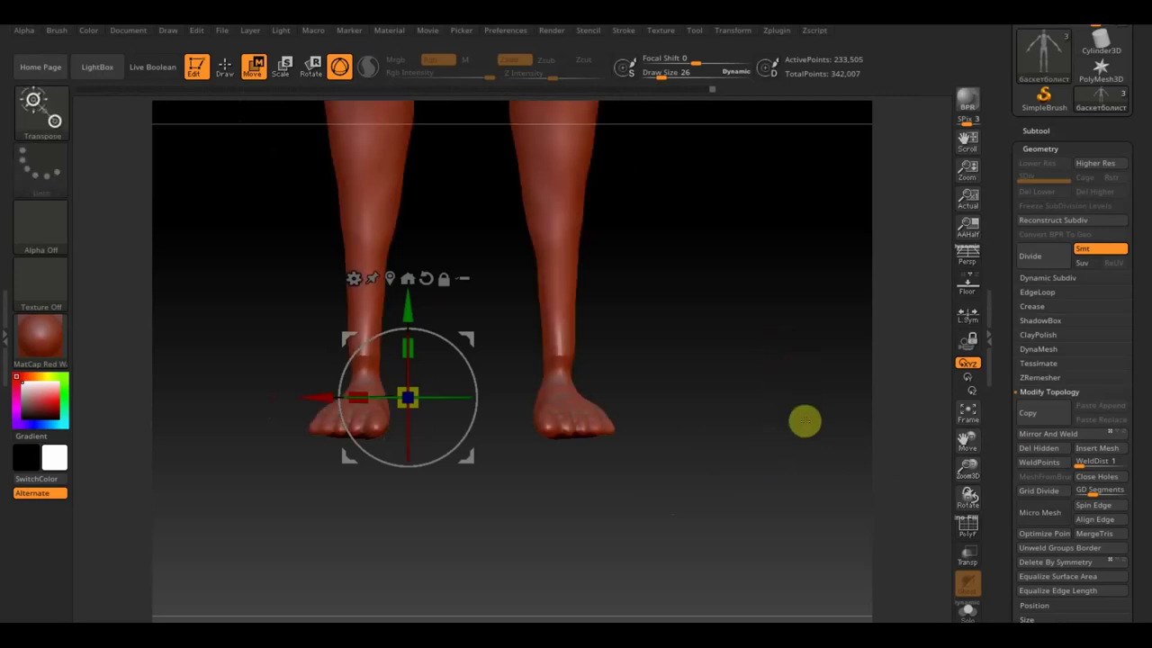
Return to Draw mode and Shift-smooth the left shin, checking the leg from the side
left_click_drag(792, 431, 798, 445, "alt")
left_click_drag(673, 80, 664, 77)
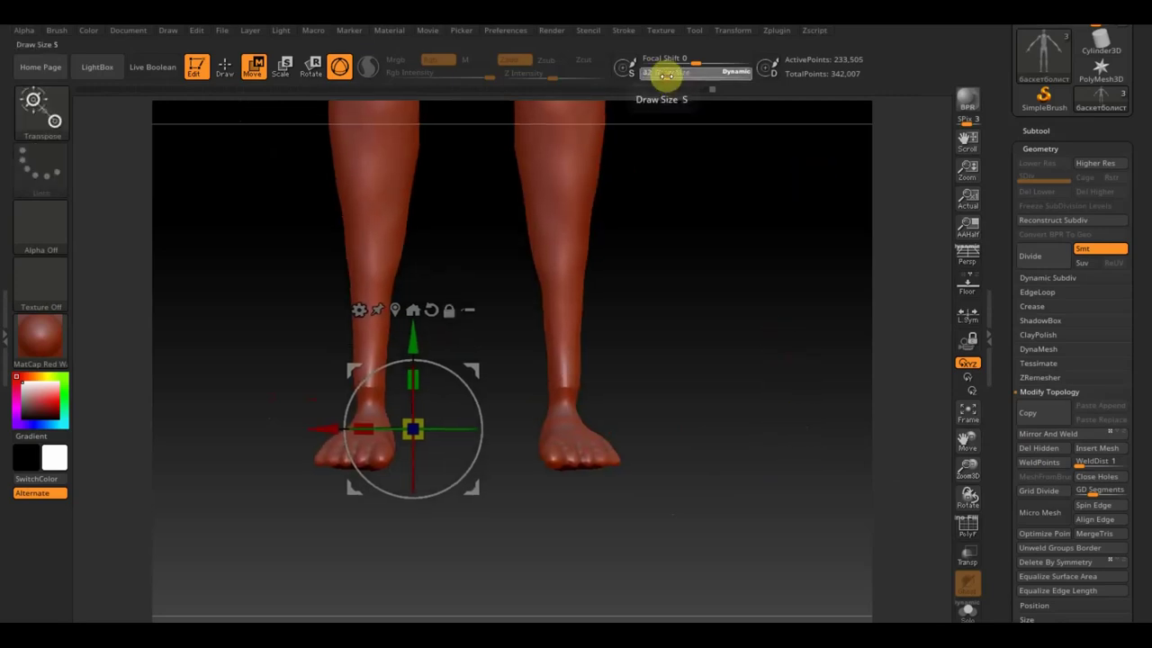
left_click(225, 66)
left_click_drag(678, 85, 664, 77)
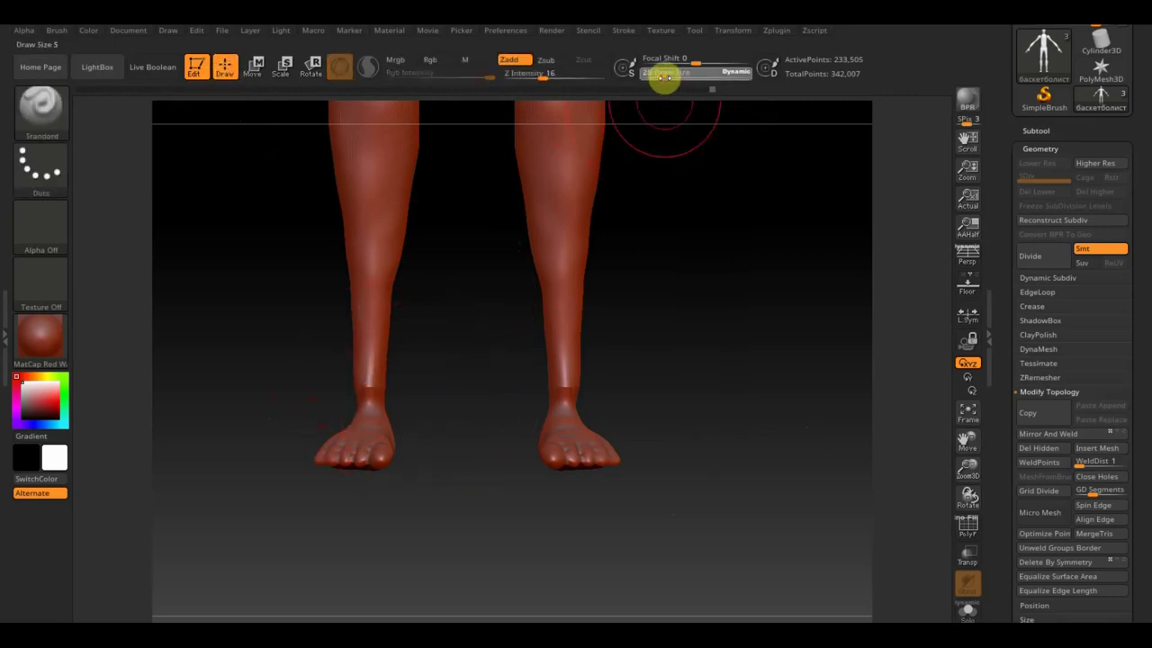
key("shift")
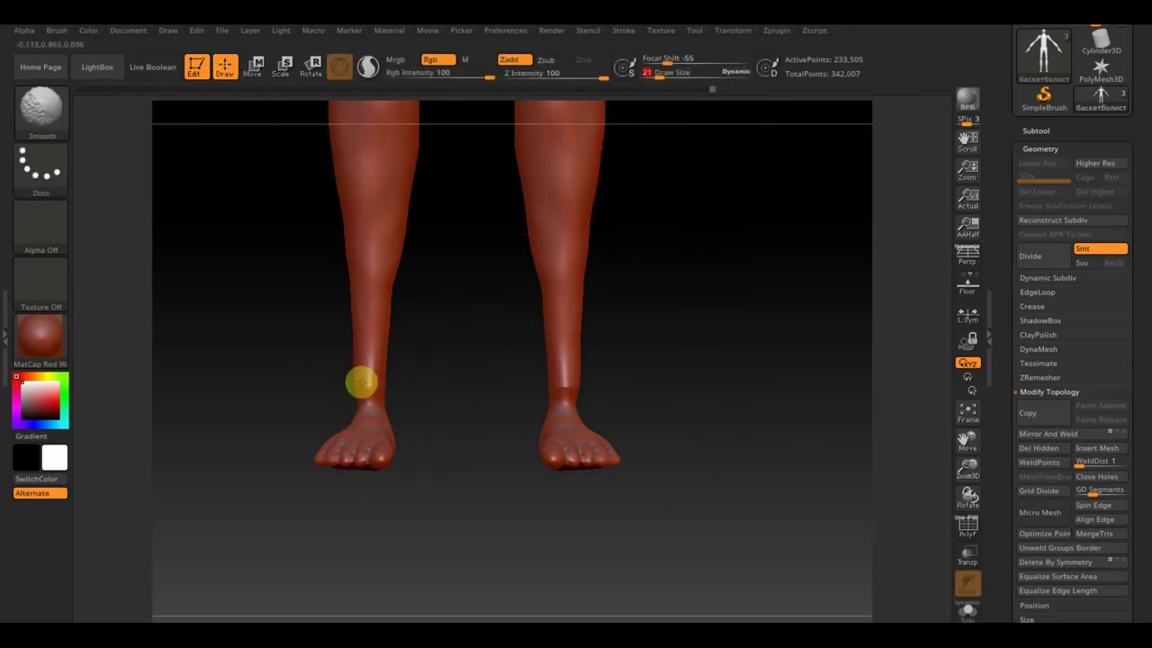
left_click_drag(368, 361, 358, 280, "shift")
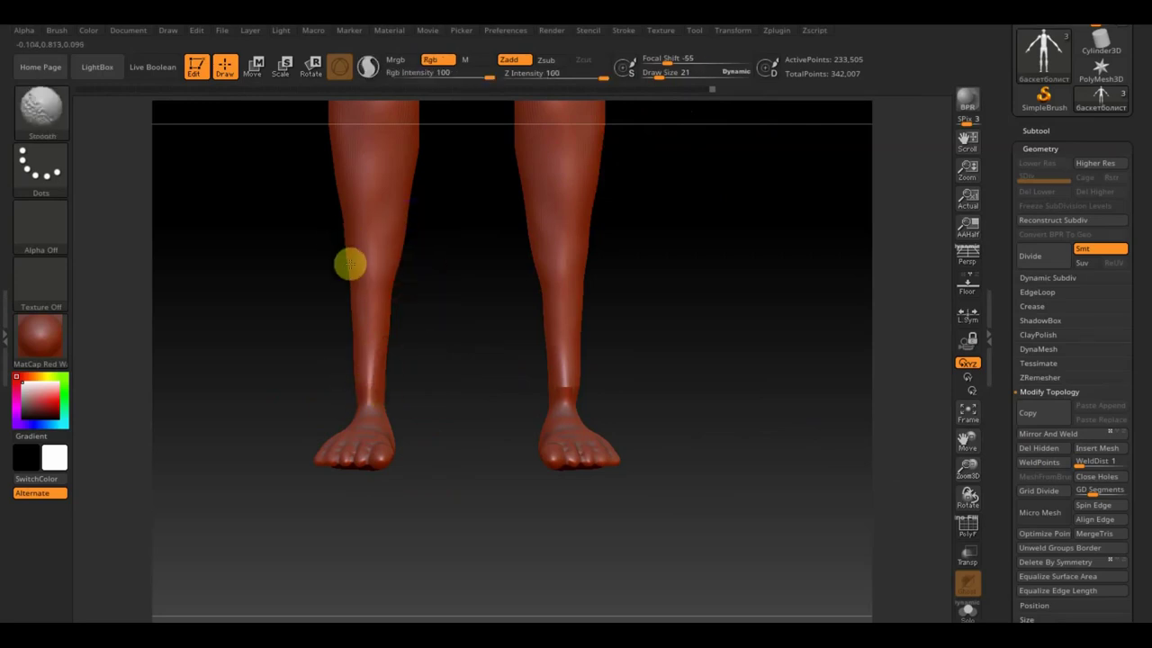
left_click_drag(424, 360, 515, 385)
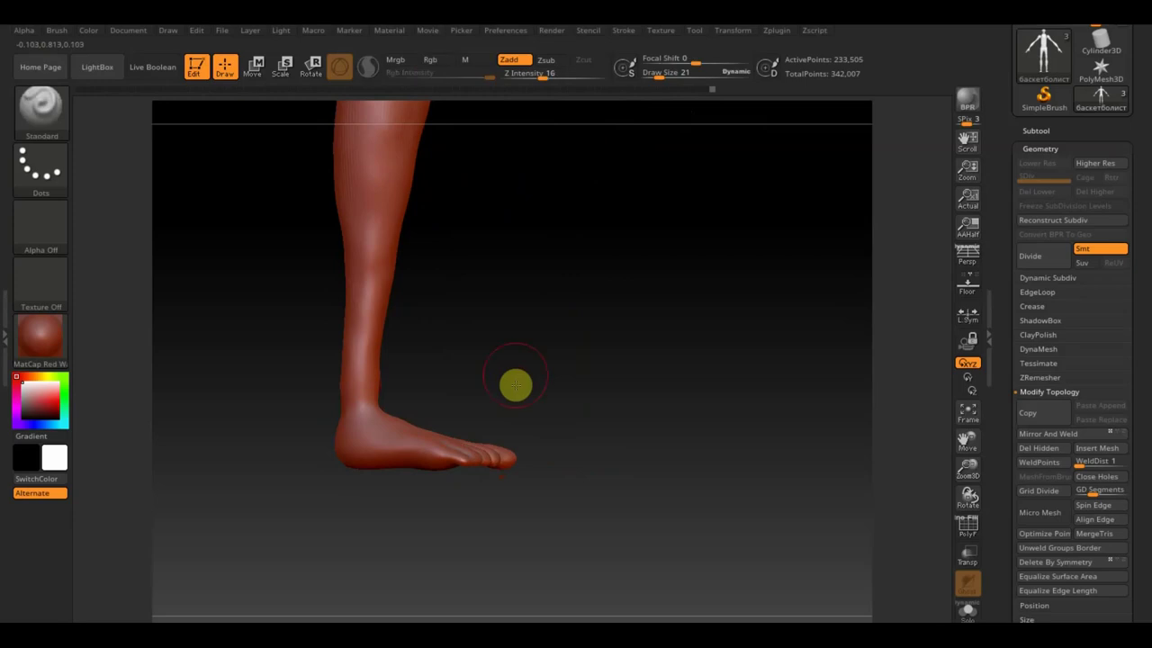
left_click_drag(586, 373, 604, 360)
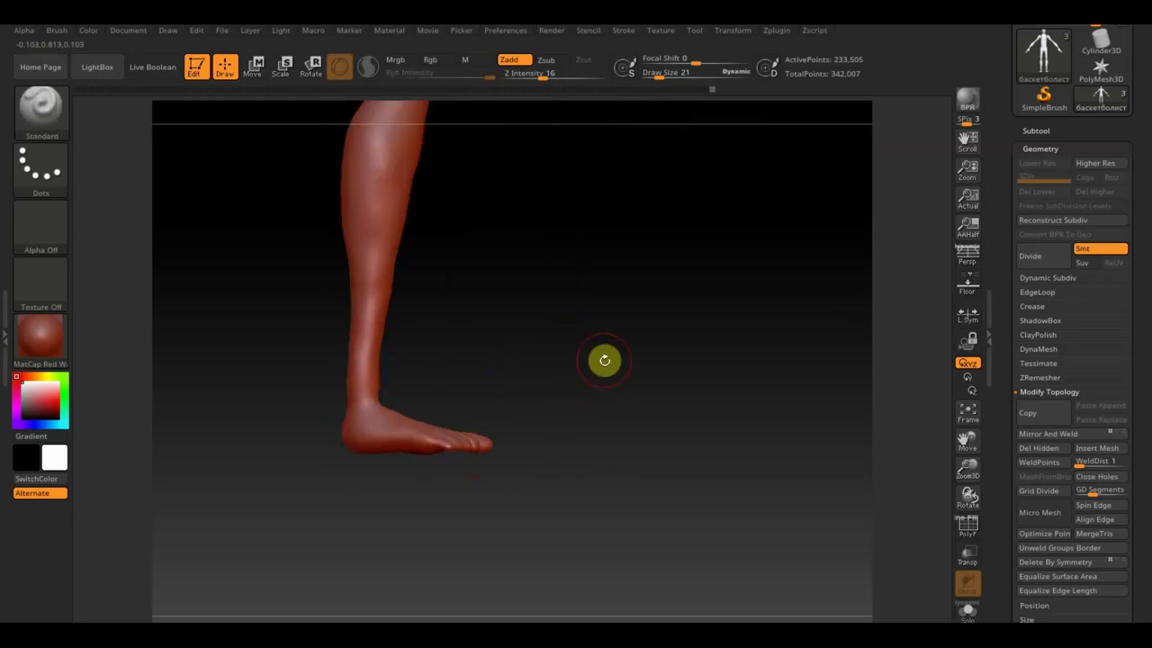
left_click(45, 110)
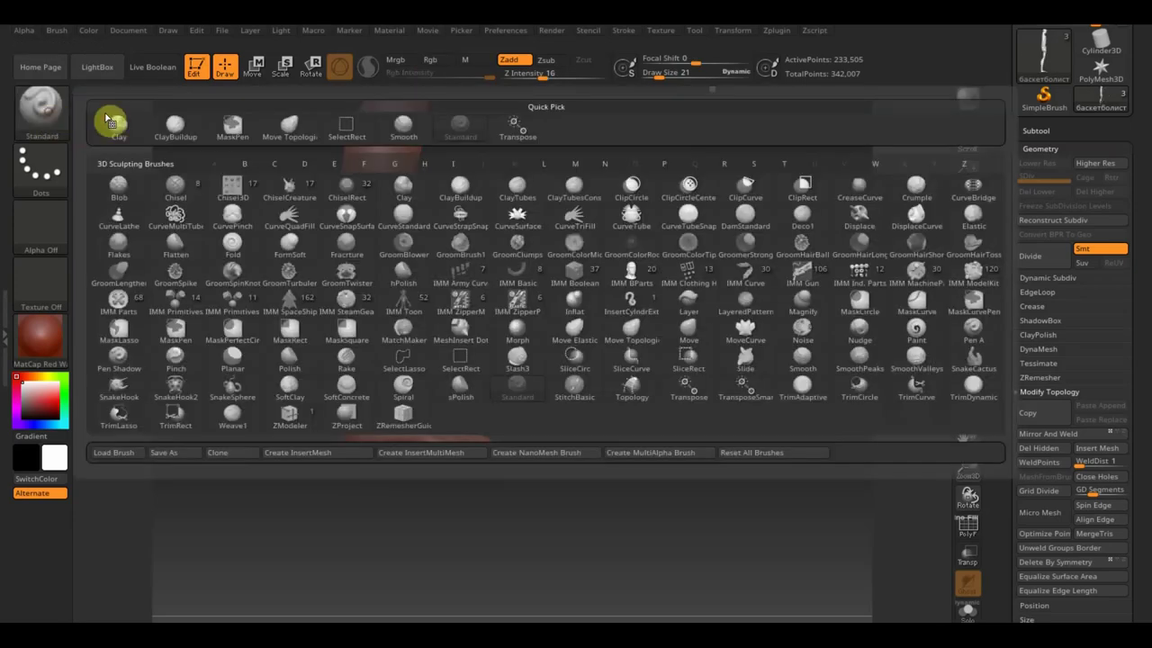
With Move Topological at draw size 30, reshape the back of the ankle
left_click(289, 126)
left_click_drag(656, 72, 666, 77)
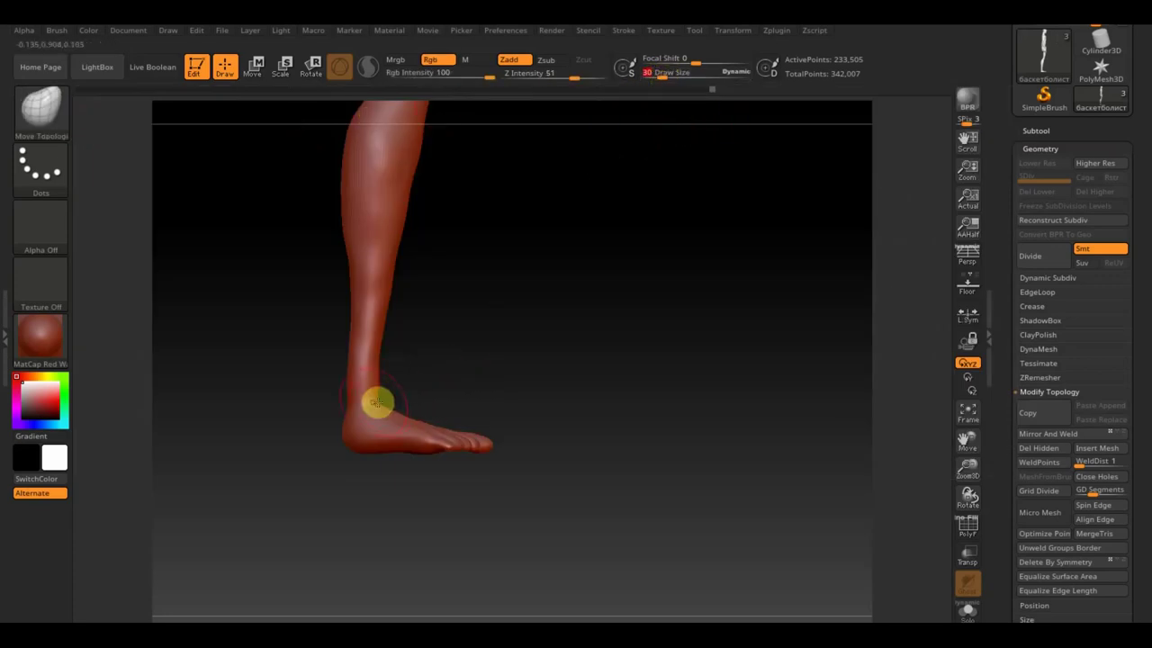
mouse_move(386, 385)
left_mouse_down()
mouse_move(374, 317)
mouse_move(361, 352)
mouse_move(378, 399)
mouse_move(471, 373)
mouse_move(442, 386)
left_mouse_up()
left_click_drag(567, 460, 582, 540)
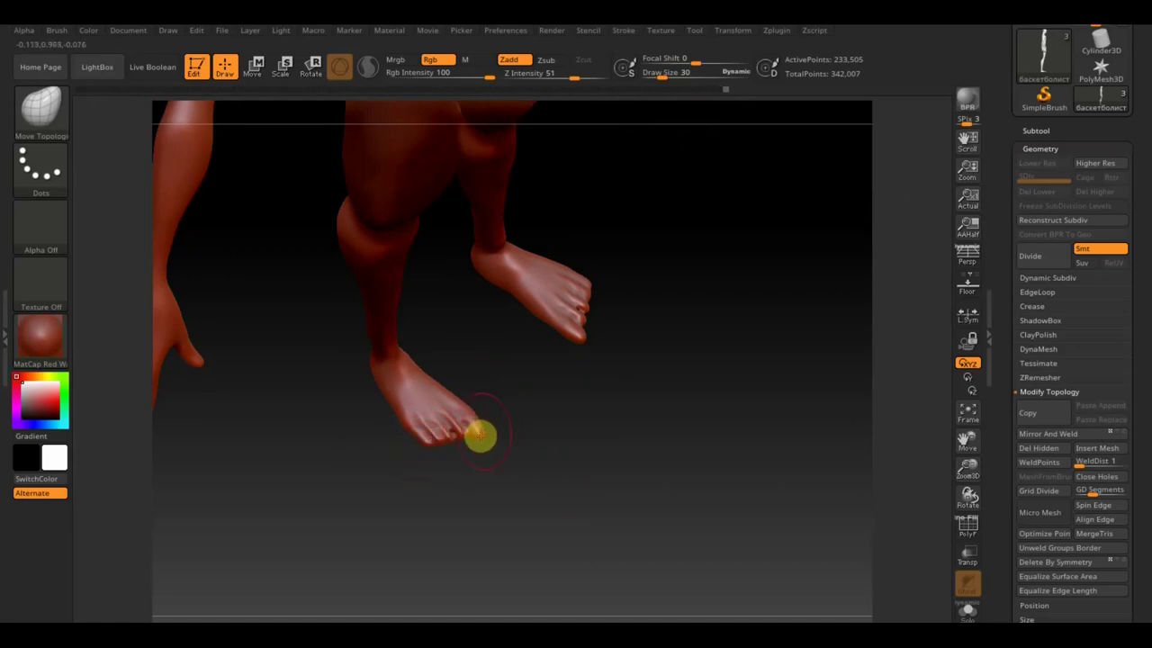
Nudge the front foot's toes into shape, rotating to view them from several sides
left_click_drag(480, 435, 467, 407)
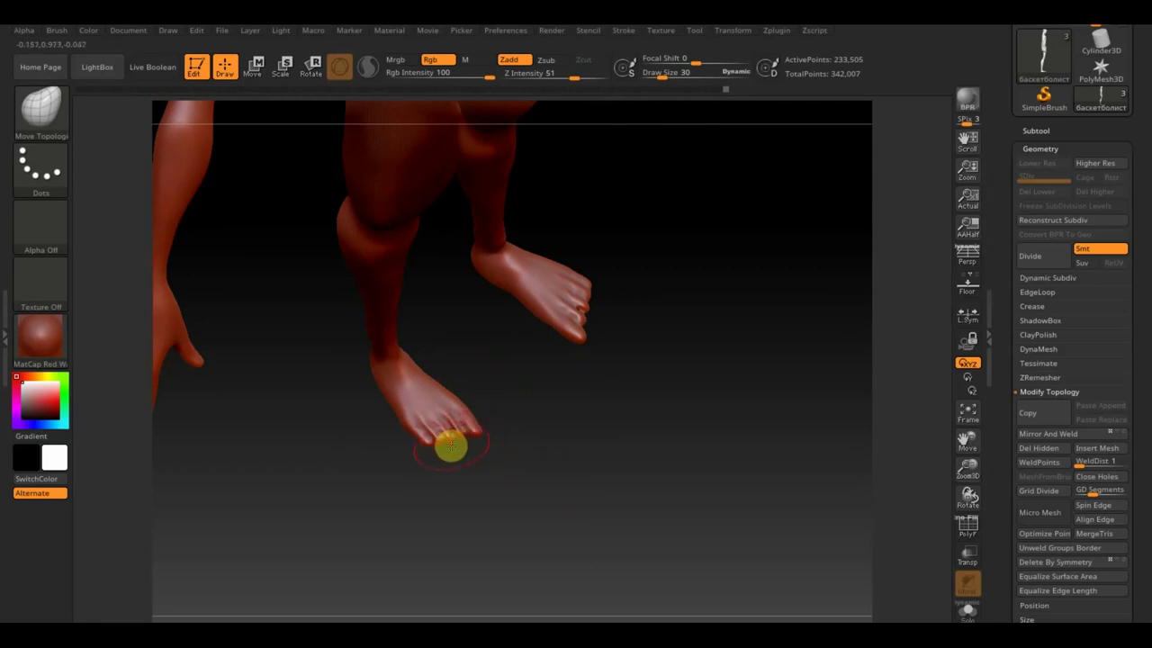
left_click_drag(478, 438, 457, 399)
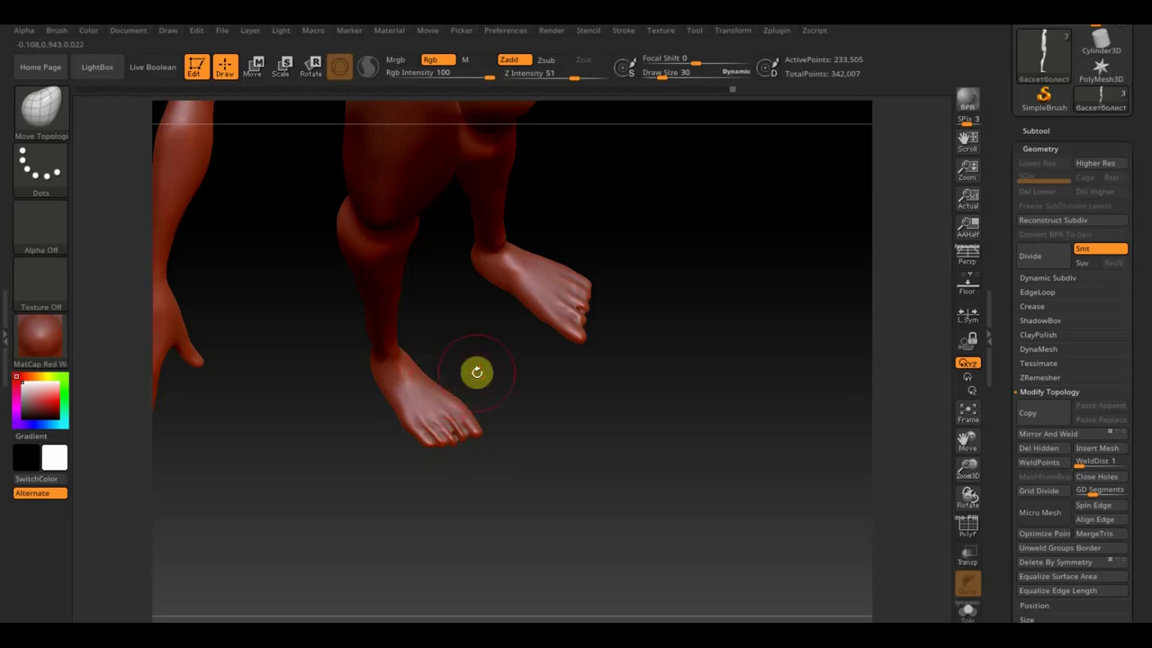
right_click_drag(475, 373, 454, 389)
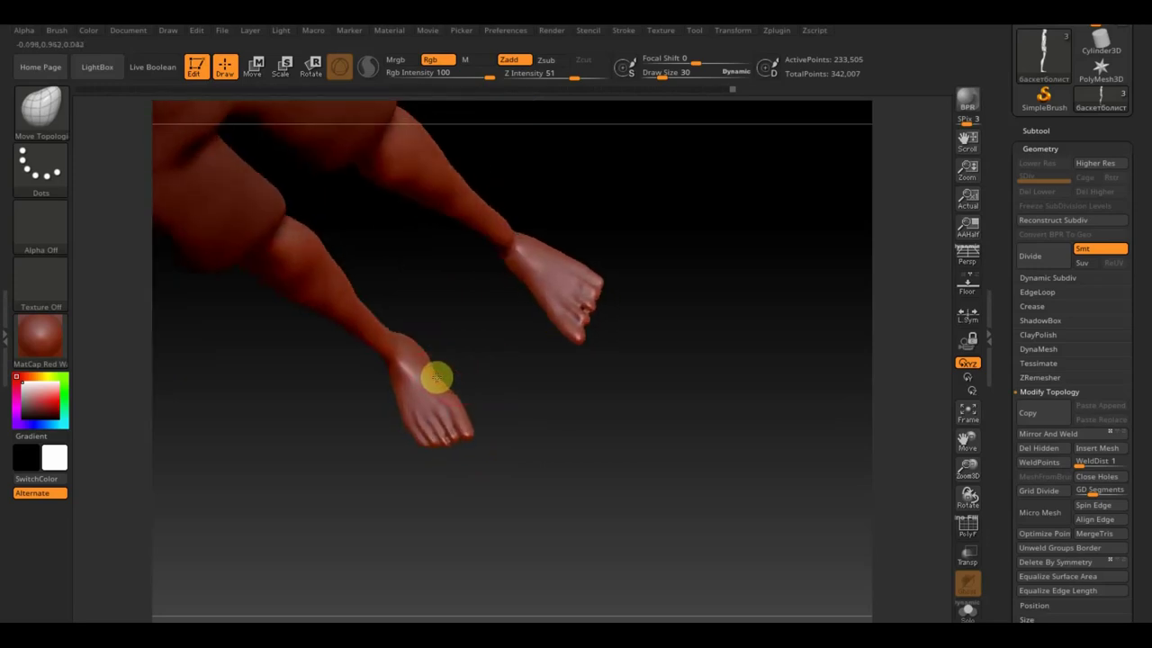
right_click_drag(435, 376, 486, 381)
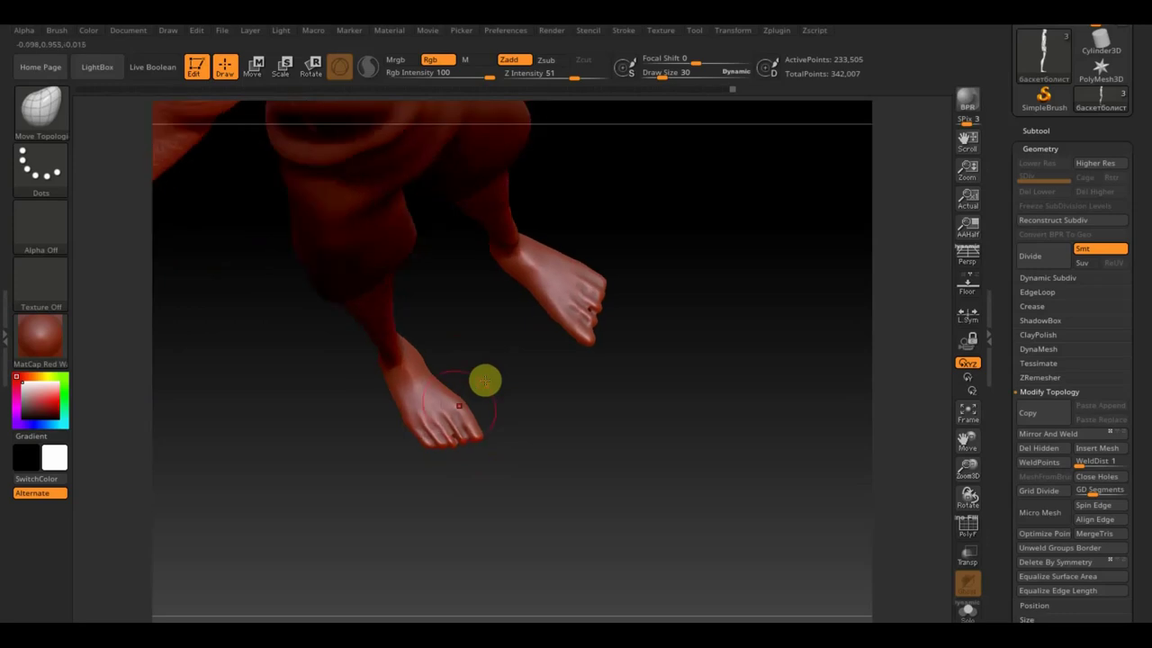
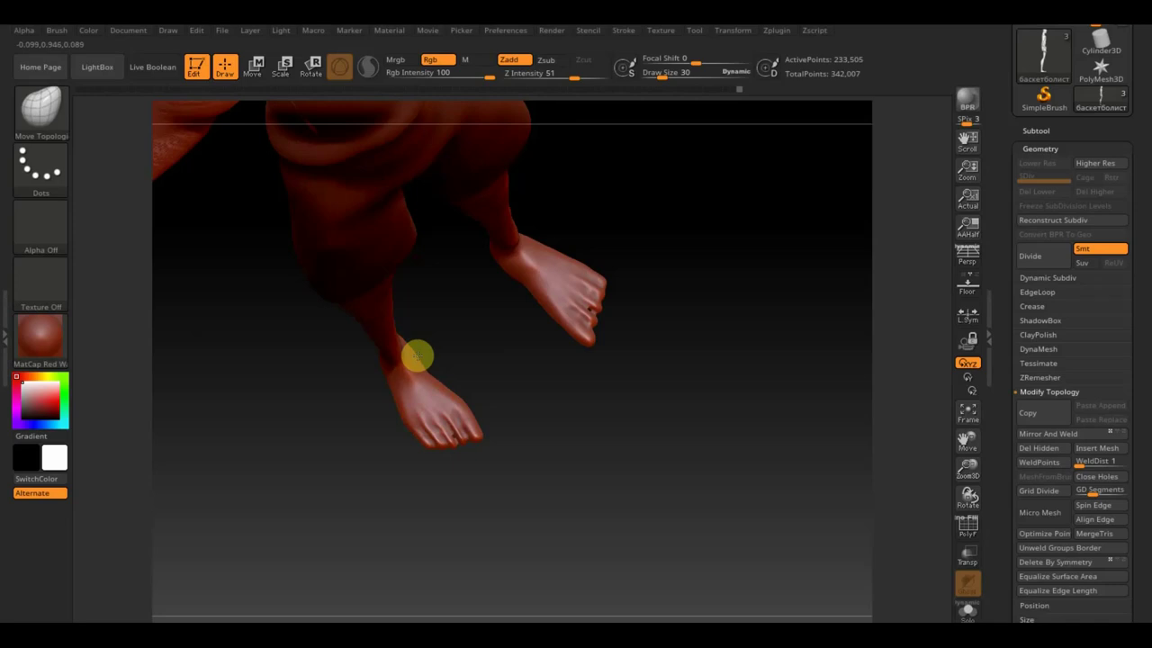
Inspect the bare feet, shrink the Draw Size and select the ClayBuildup brush
left_click_drag(506, 449, 576, 442)
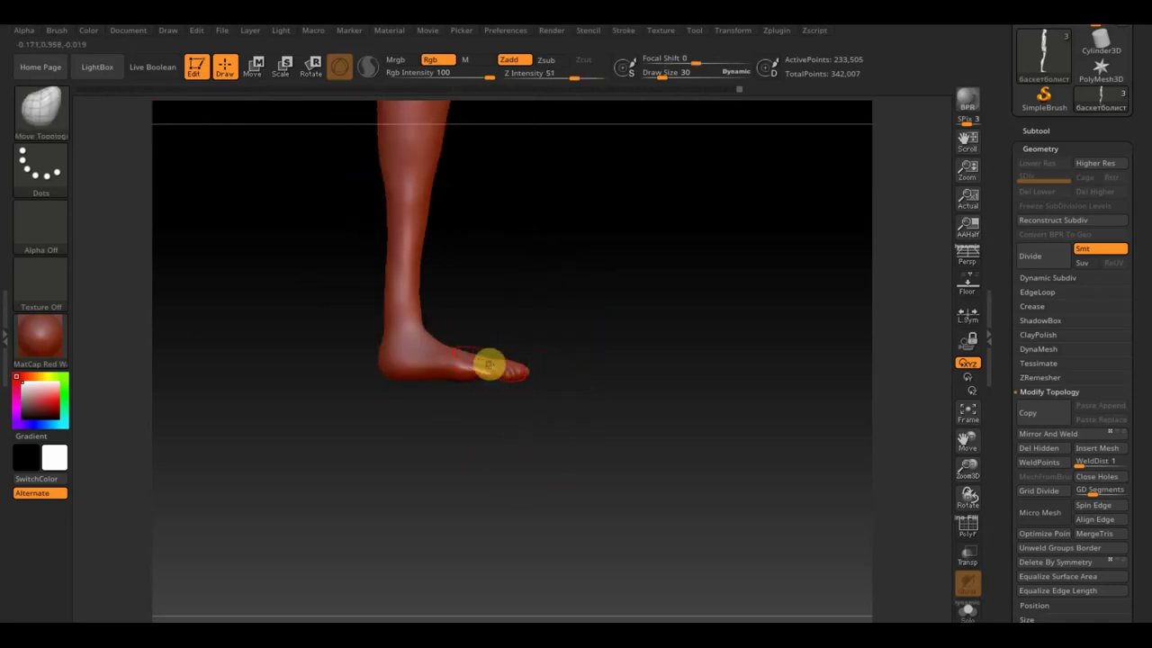
mouse_move(538, 352)
left_mouse_down()
mouse_move(571, 347)
mouse_move(545, 355)
mouse_move(535, 421)
mouse_move(560, 368)
mouse_move(596, 494)
mouse_move(540, 423)
left_mouse_up()
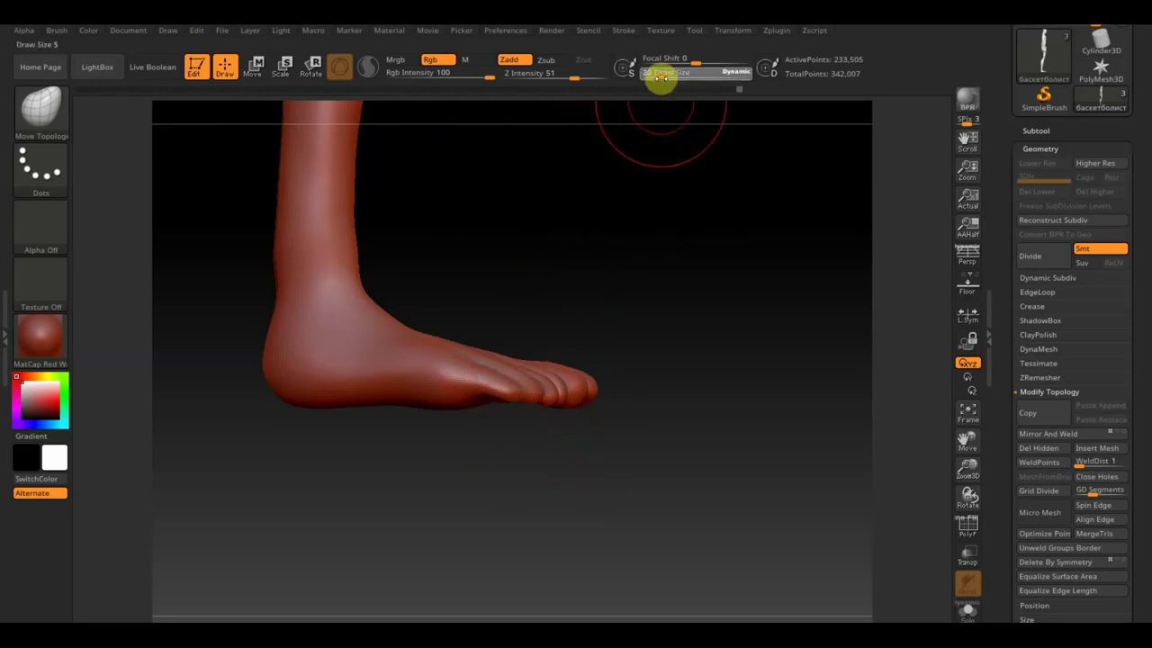
mouse_move(659, 80)
left_mouse_down()
mouse_move(646, 80)
mouse_move(657, 79)
left_mouse_up()
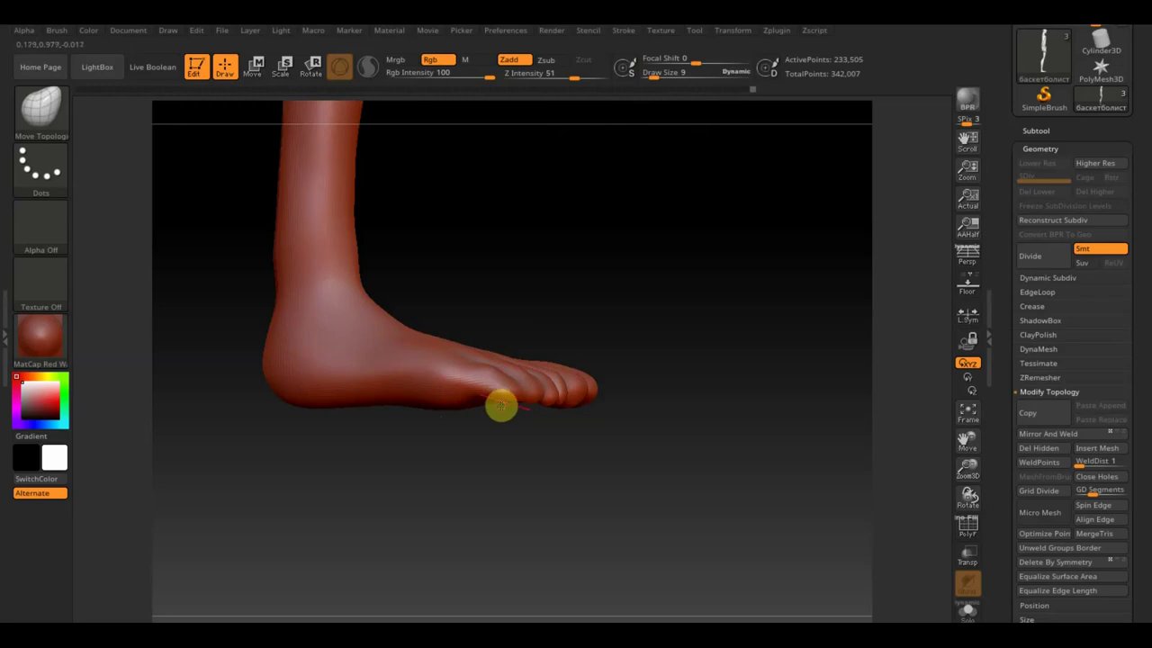
mouse_move(566, 251)
left_mouse_down()
mouse_move(619, 265)
mouse_move(653, 309)
left_mouse_up()
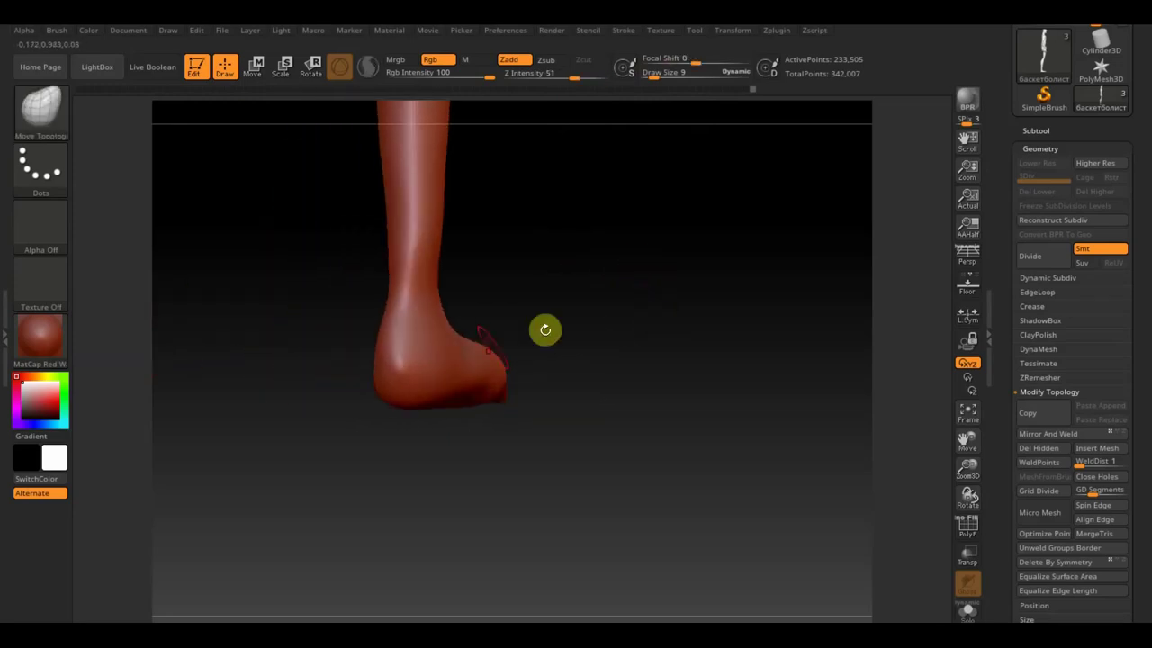
left_click(59, 126)
left_click(174, 126)
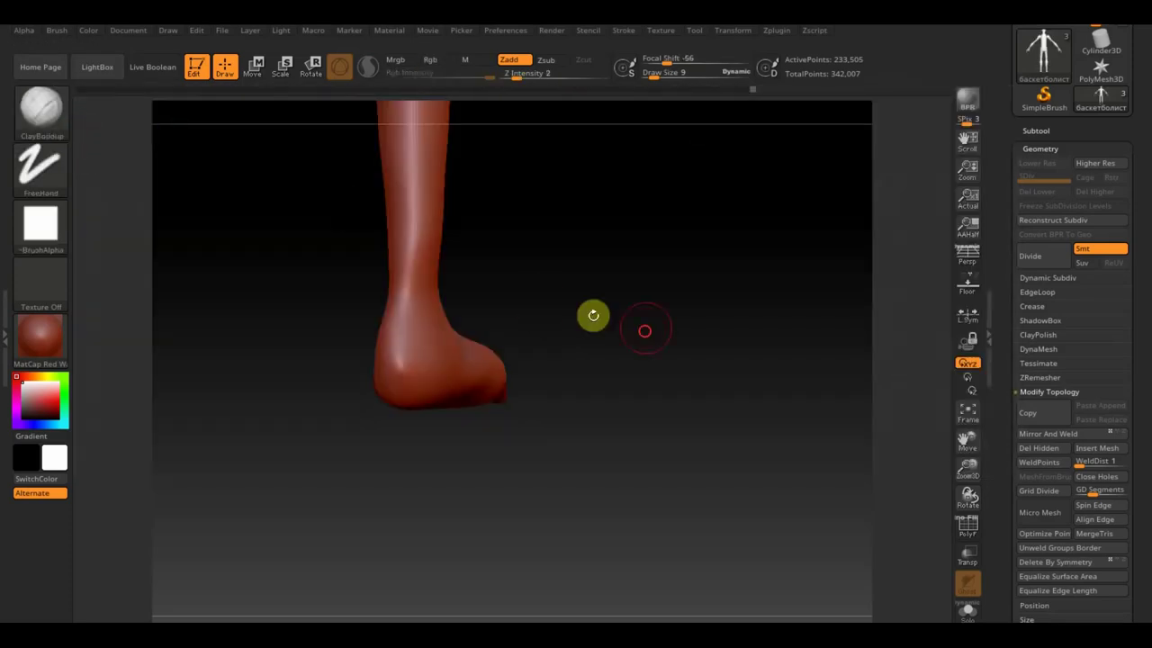
Build up clay on the left ankle, working from a front view of the feet
left_click_drag(594, 314, 604, 330, "alt")
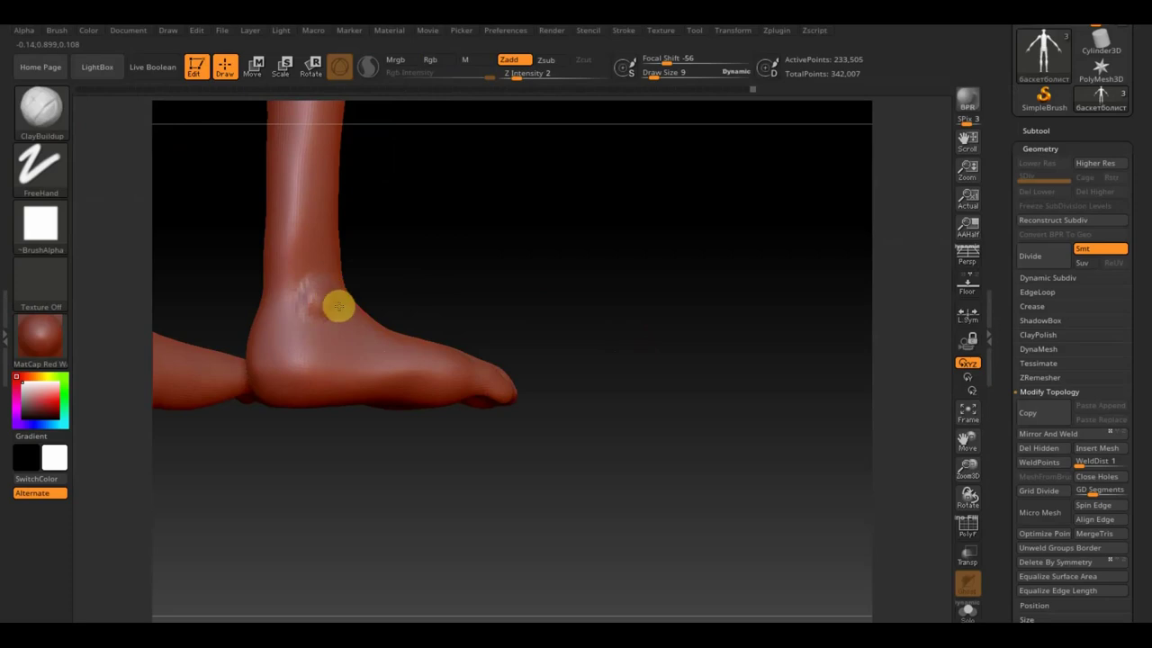
mouse_move(369, 288)
left_mouse_down()
mouse_move(426, 298)
mouse_move(391, 296)
left_mouse_up()
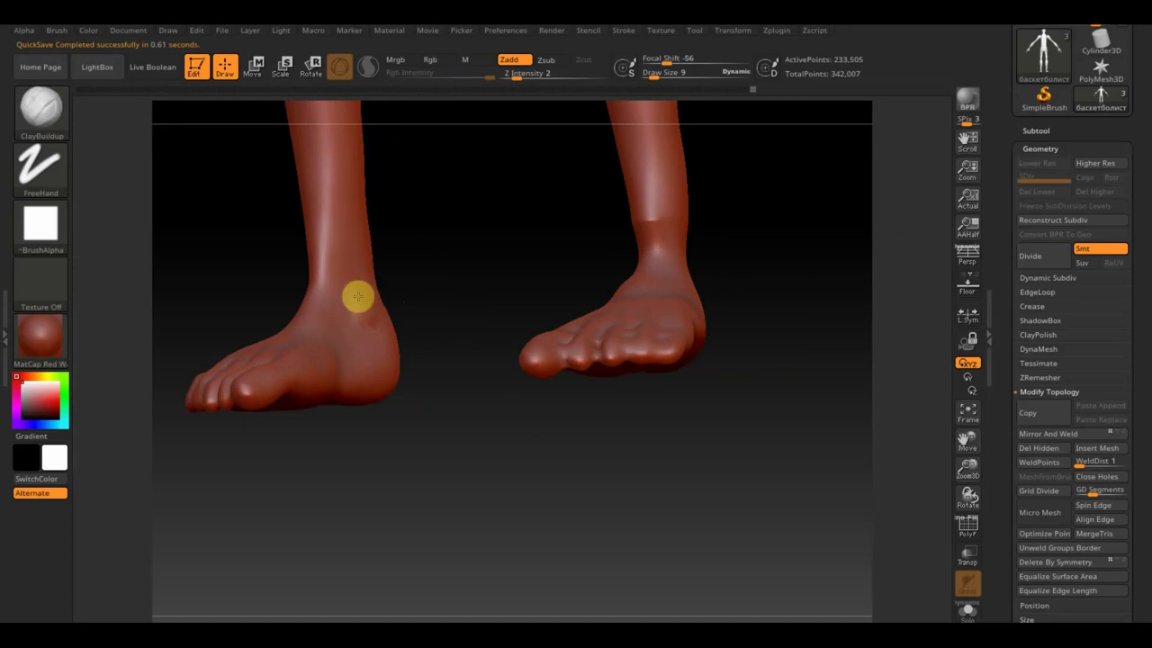
mouse_move(372, 303)
left_mouse_down()
mouse_move(483, 291)
mouse_move(316, 296)
left_mouse_up()
mouse_move(394, 331)
left_mouse_down("shift")
mouse_move(433, 289)
mouse_move(313, 277)
left_mouse_up("shift")
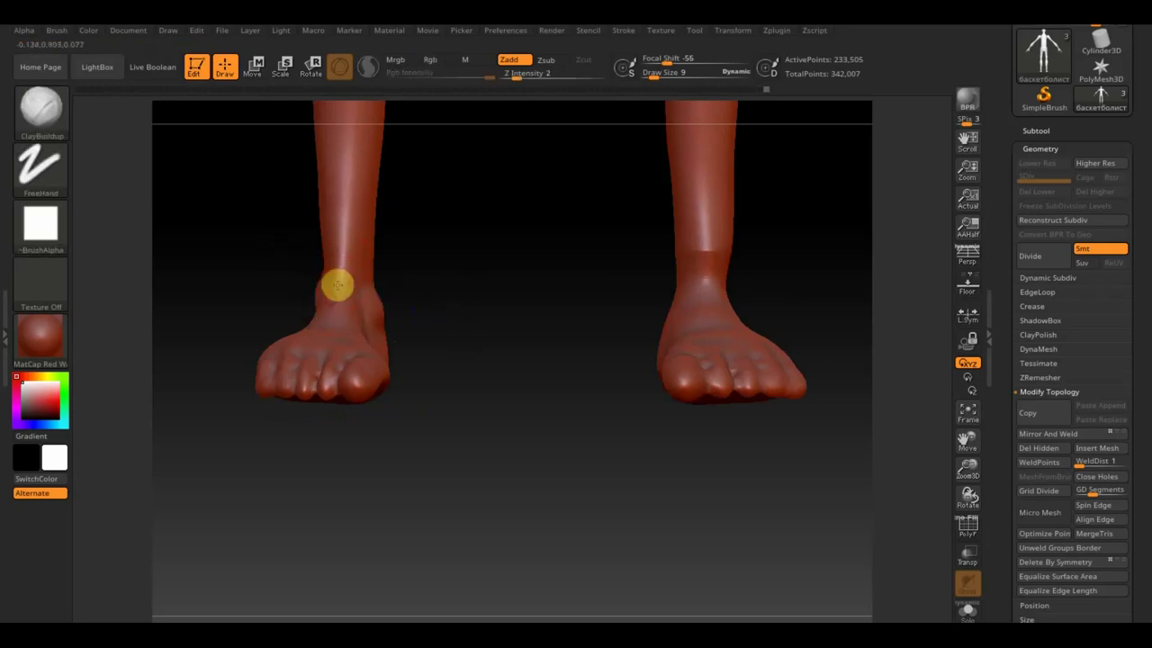
mouse_move(328, 339)
right_mouse_down()
mouse_move(442, 324)
mouse_move(339, 320)
right_mouse_up()
mouse_move(325, 267)
left_mouse_down()
mouse_move(314, 260)
mouse_move(329, 249)
mouse_move(306, 346)
mouse_move(314, 358)
mouse_move(333, 349)
left_mouse_up()
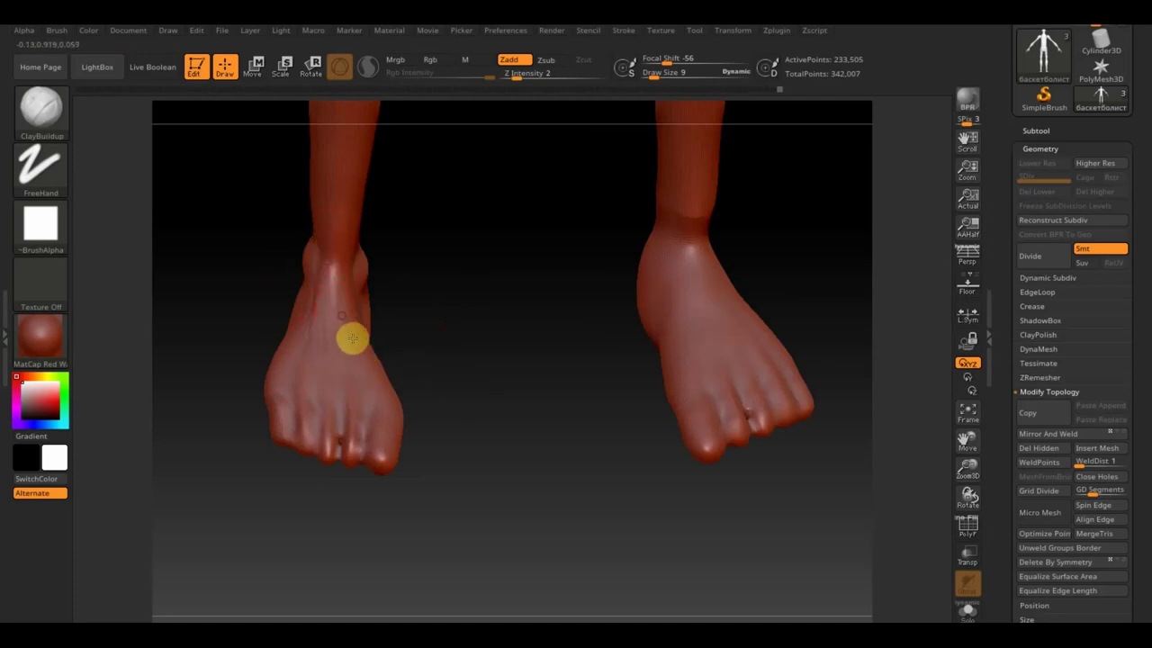
mouse_move(320, 284)
right_mouse_down()
mouse_move(432, 304)
mouse_move(333, 287)
right_mouse_up()
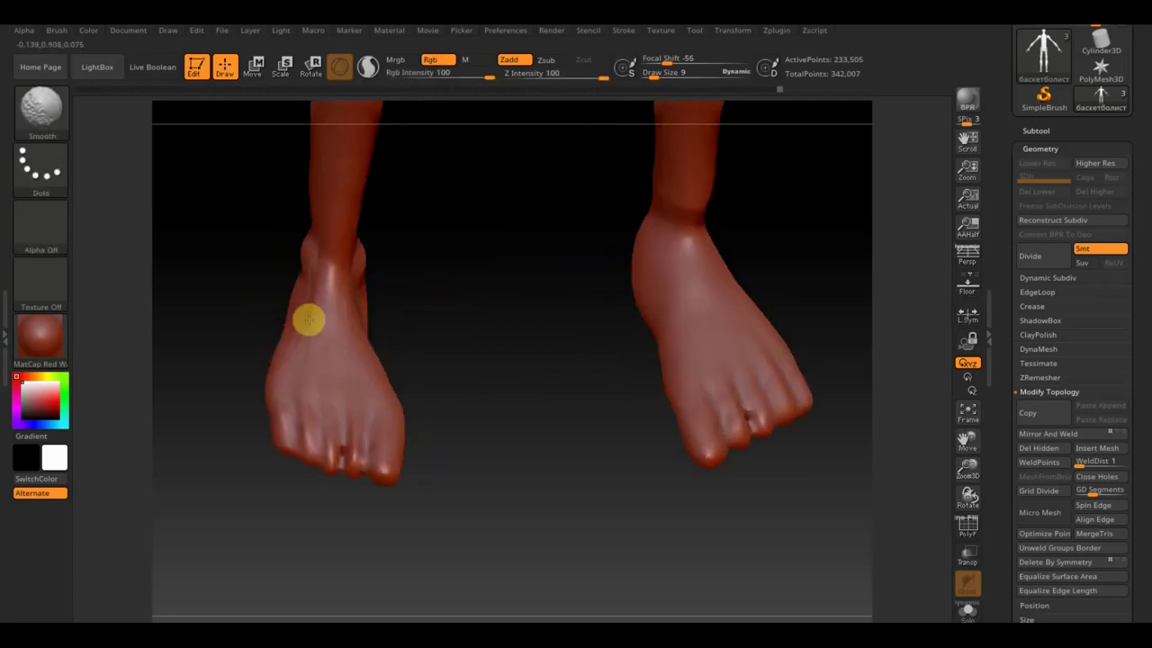
Shape the left foot toward the toes, refine the big toe, and smooth the surface
mouse_move(355, 353)
left_mouse_down("shift")
mouse_move(393, 470)
mouse_move(364, 437)
left_mouse_up("shift")
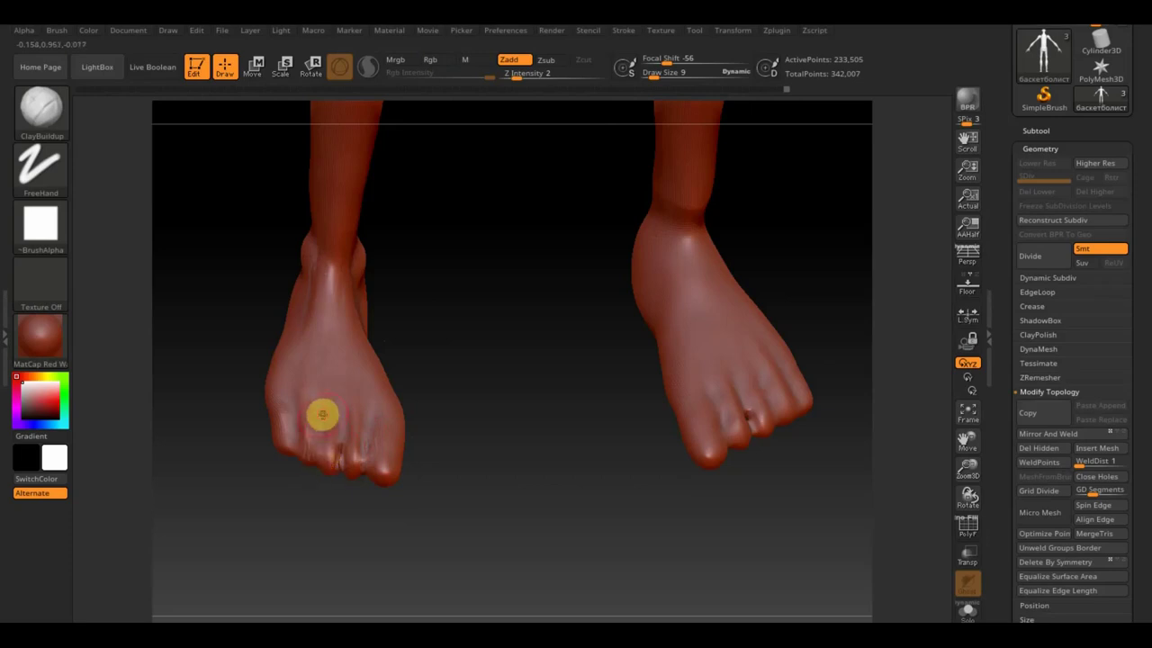
left_click_drag(306, 416, 301, 447)
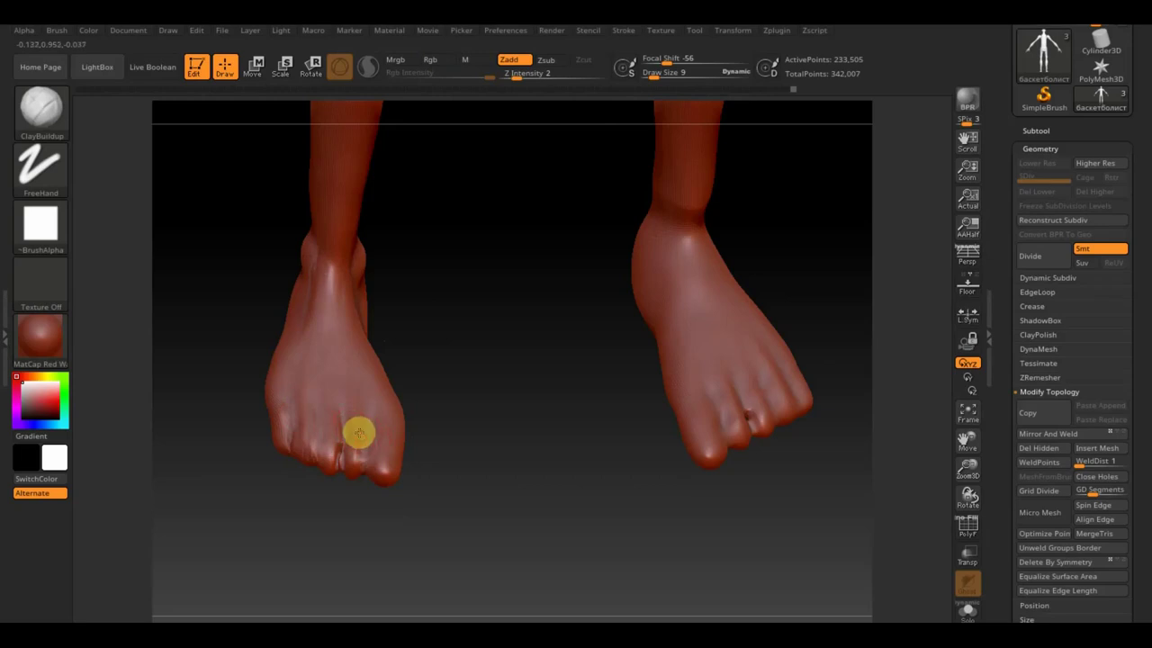
key("shift")
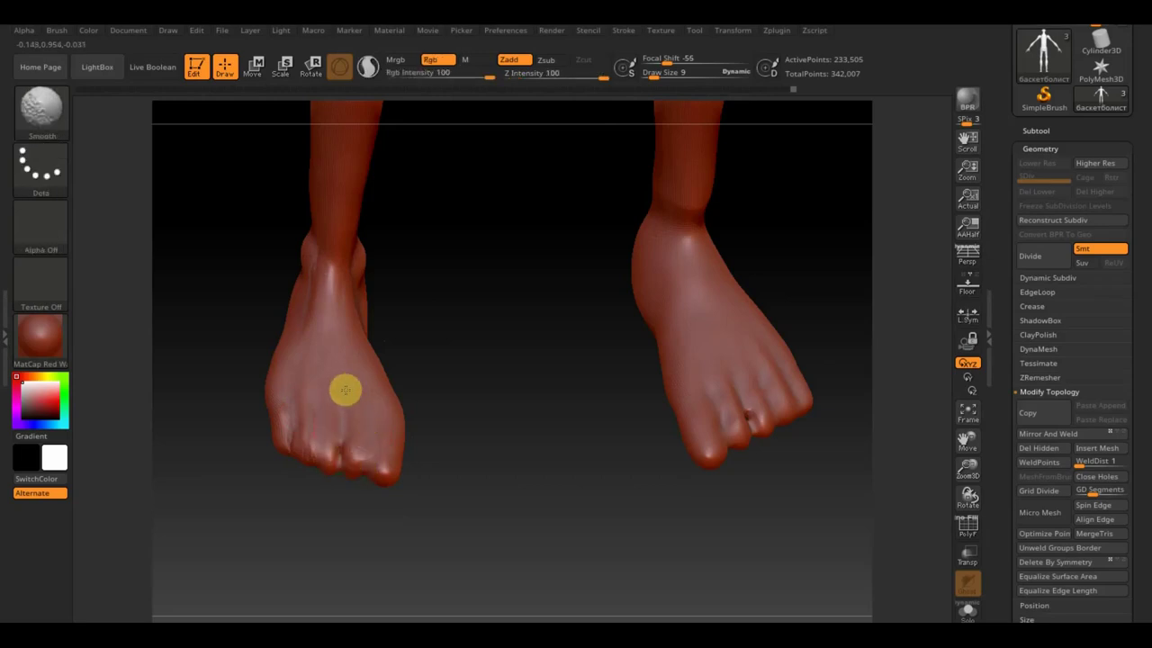
left_click_drag(367, 473, 435, 504)
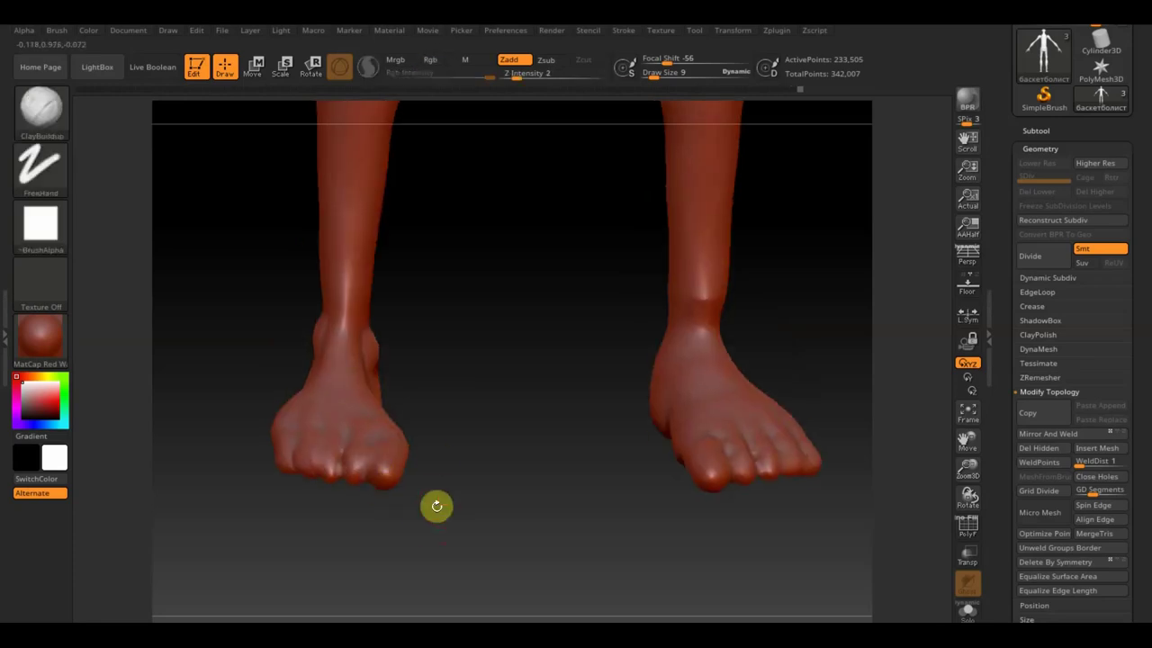
mouse_move(314, 480)
left_mouse_down()
mouse_move(444, 518)
mouse_move(372, 490)
left_mouse_up()
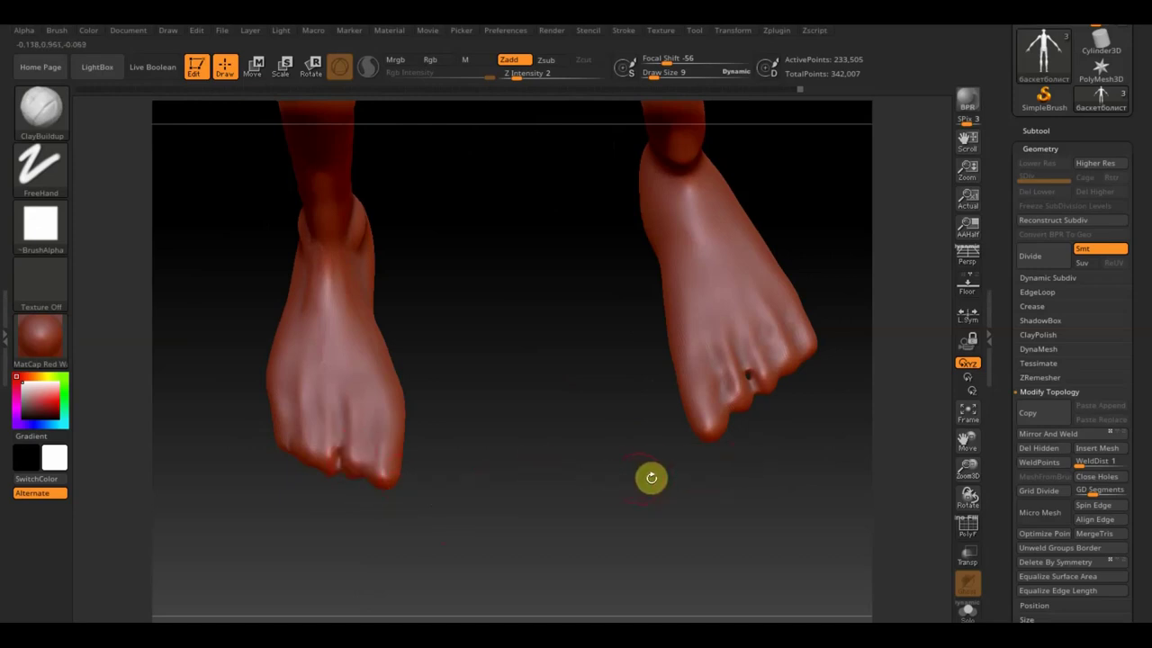
mouse_move(727, 478)
left_mouse_down()
mouse_move(625, 437)
mouse_move(807, 498)
left_mouse_up()
key("shift")
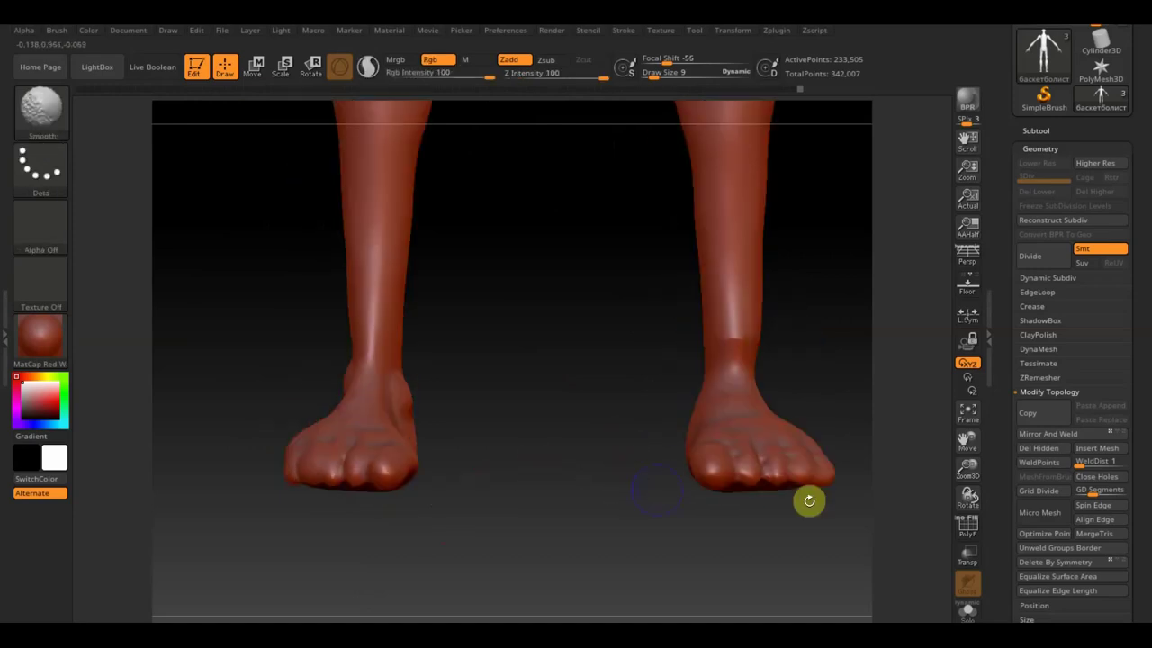
mouse_move(548, 512)
left_mouse_down("alt")
mouse_move(548, 475)
mouse_move(453, 247)
mouse_move(547, 311)
mouse_move(618, 481)
mouse_move(596, 386)
left_mouse_up("alt")
mouse_move(638, 506)
left_mouse_down("alt")
mouse_move(656, 404)
mouse_move(720, 543)
mouse_move(725, 535)
mouse_move(697, 509)
mouse_move(730, 498)
mouse_move(676, 492)
mouse_move(631, 465)
mouse_move(671, 561)
mouse_move(674, 402)
mouse_move(666, 502)
left_mouse_up("alt")
Make the Extract11 shirt the active subtool using the quick subtool picker
key("n")
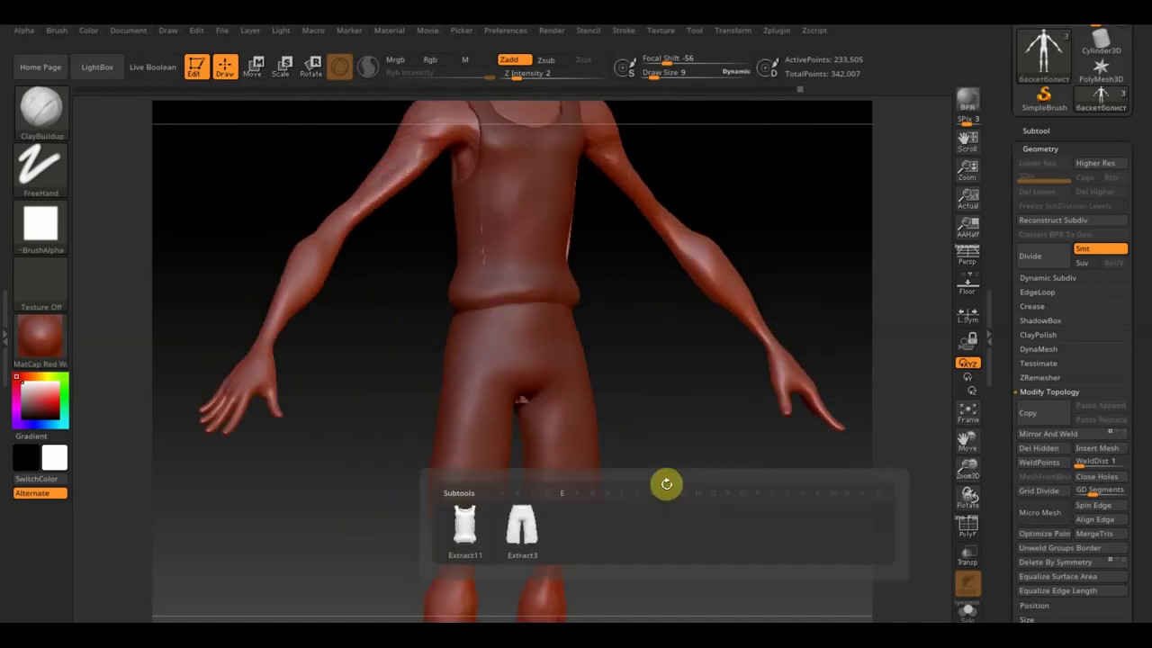
left_click(464, 526)
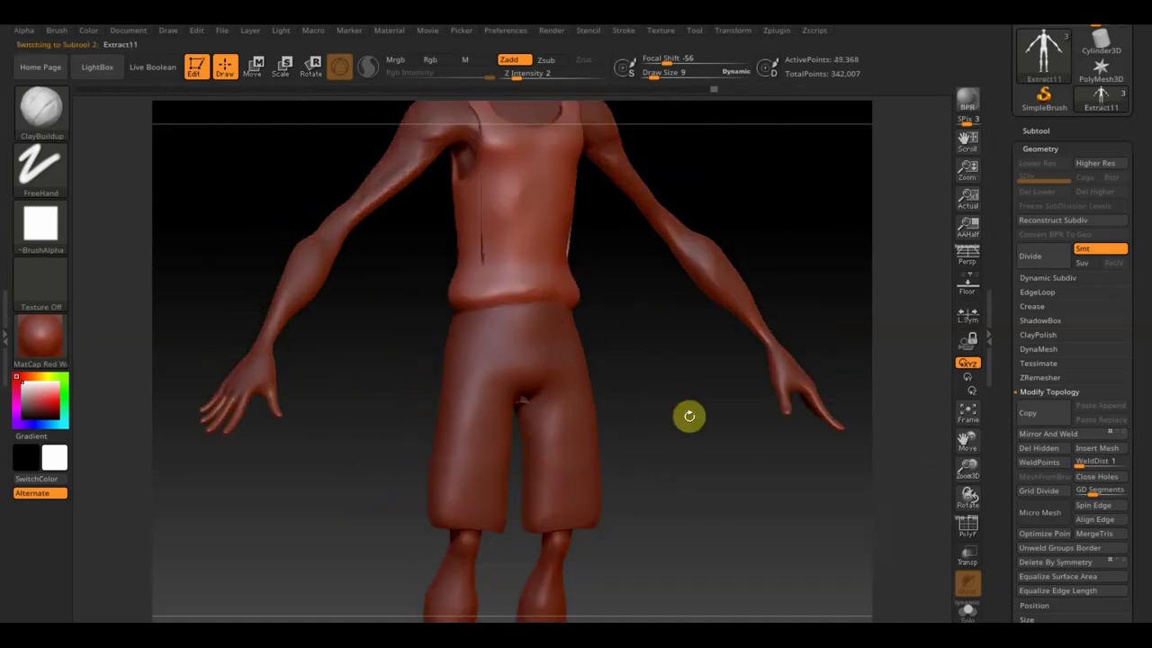
left_click_drag(664, 328, 658, 333)
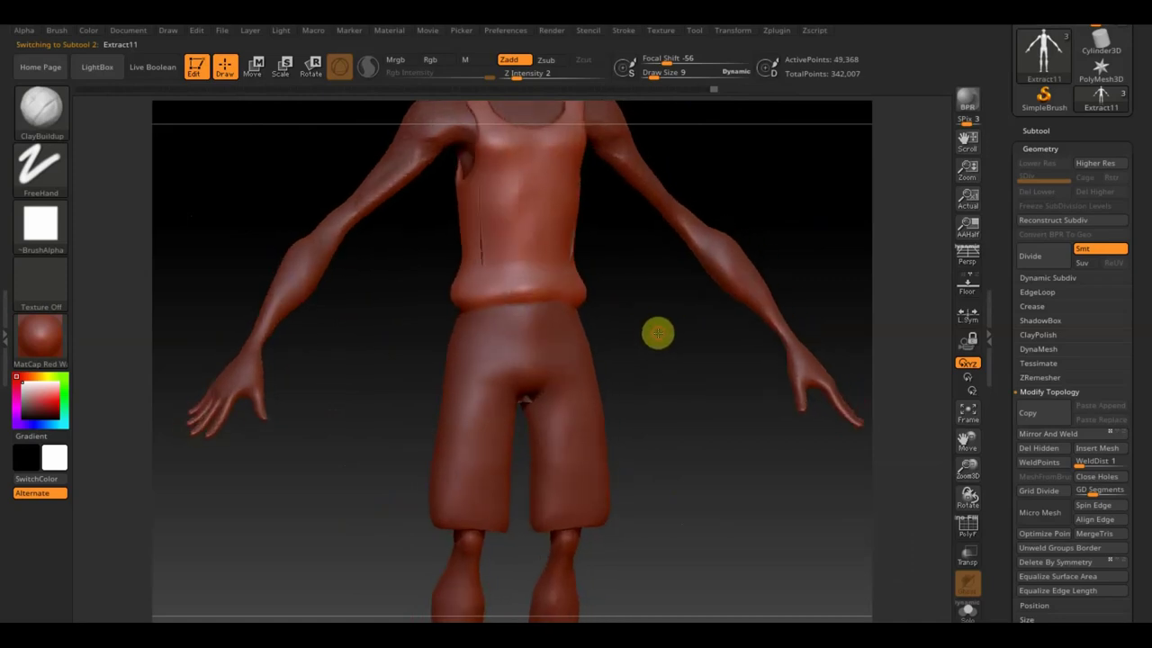
Hide the Extract3 shorts, activate the body subtool, and step back in Undo History
left_click(1033, 130)
left_click(1119, 212)
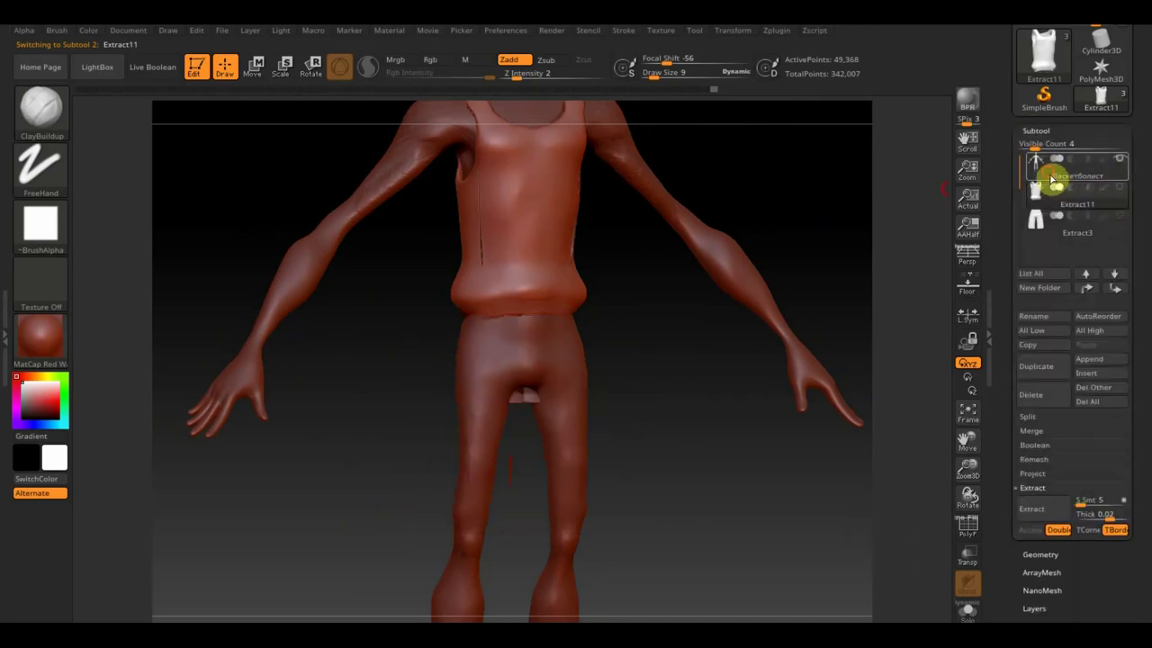
left_click(1042, 171)
mouse_move(684, 419)
left_mouse_down()
mouse_move(668, 372)
mouse_move(665, 413)
mouse_move(622, 375)
left_mouse_up()
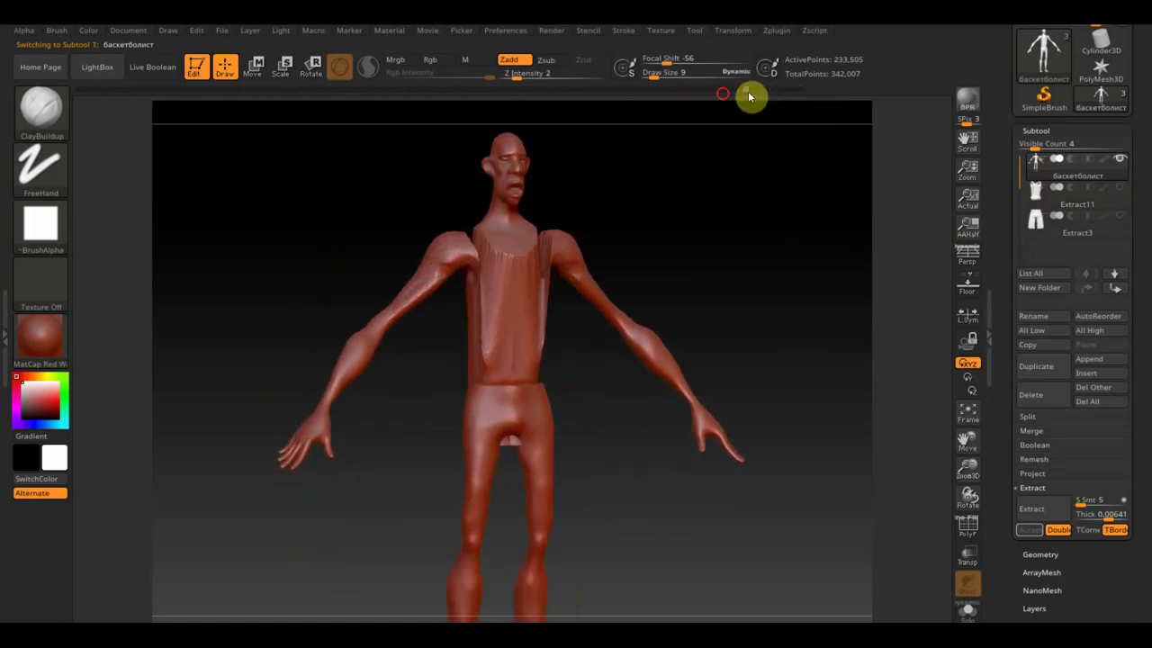
left_click(664, 90)
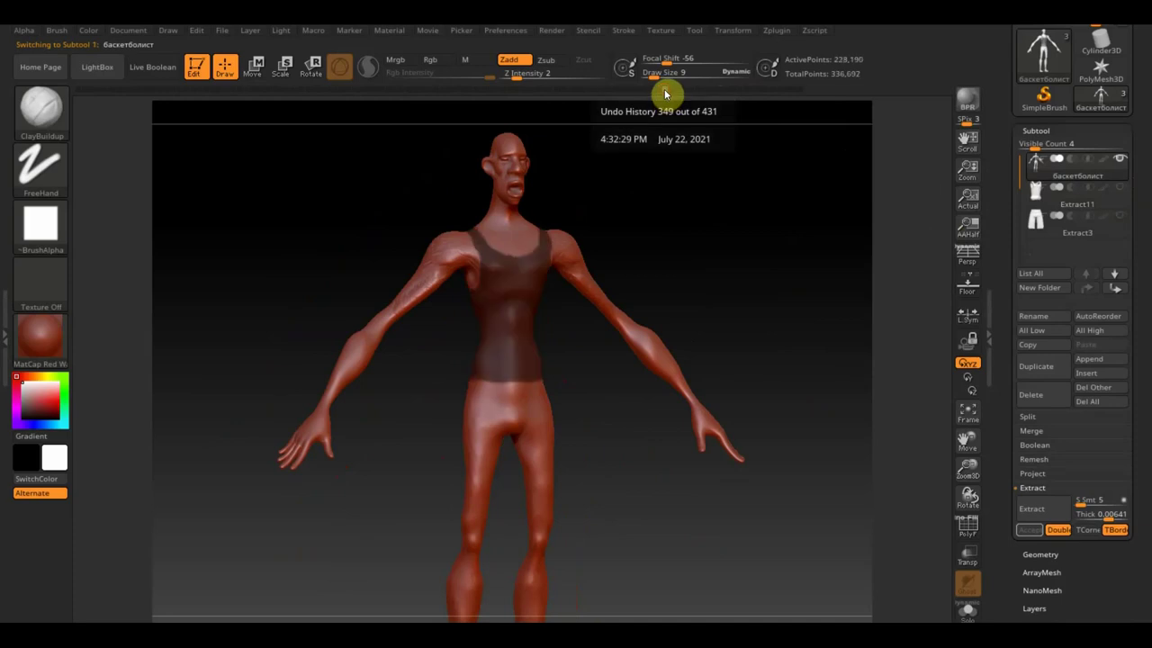
left_click_drag(742, 191, 796, 283, "ctrl")
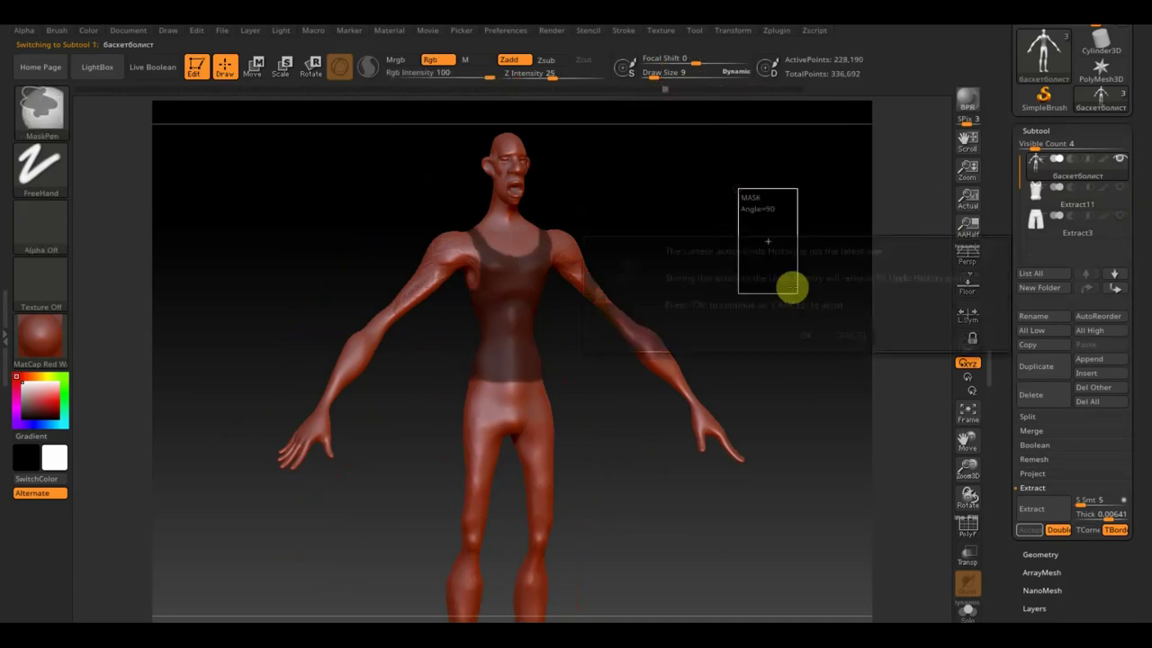
Confirm discarding the 83 later undo entries and frame the full body
left_click(804, 335)
mouse_move(814, 318)
left_mouse_down()
mouse_move(805, 383)
mouse_move(784, 206)
mouse_move(730, 388)
mouse_move(745, 565)
mouse_move(689, 524)
mouse_move(718, 465)
mouse_move(728, 512)
mouse_move(765, 432)
mouse_move(756, 437)
mouse_move(733, 412)
mouse_move(706, 261)
mouse_move(692, 327)
mouse_move(705, 291)
mouse_move(720, 419)
mouse_move(696, 368)
left_mouse_up()
key("f")
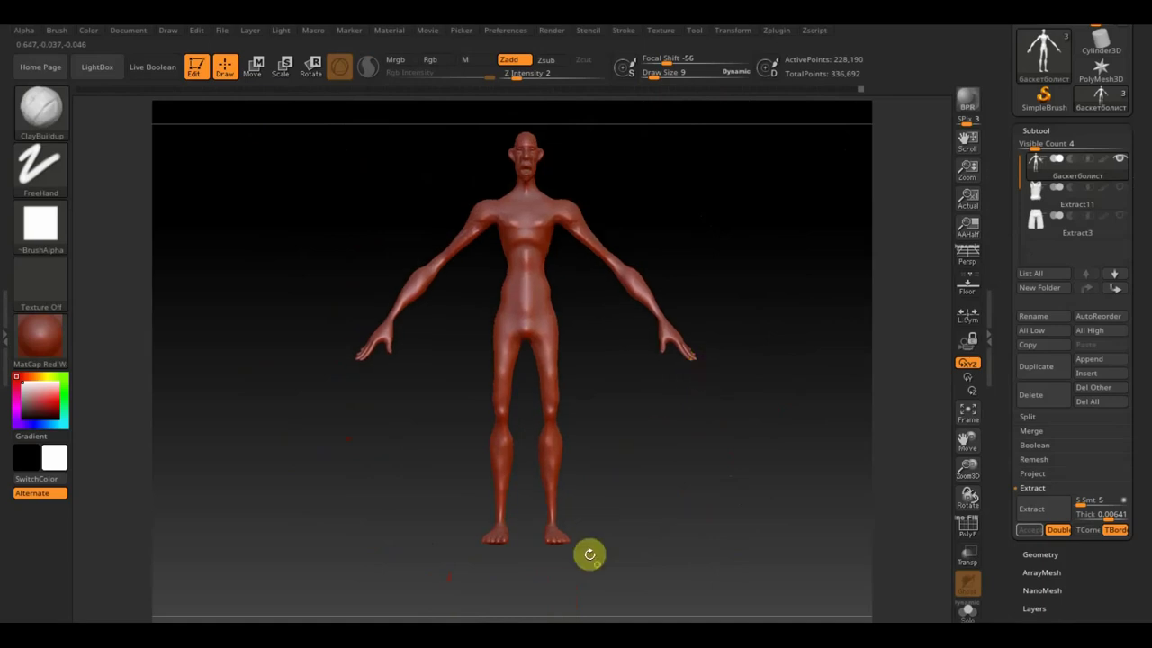
Mask the body and invert the mask so only the two feet stay free
key("ctrl")
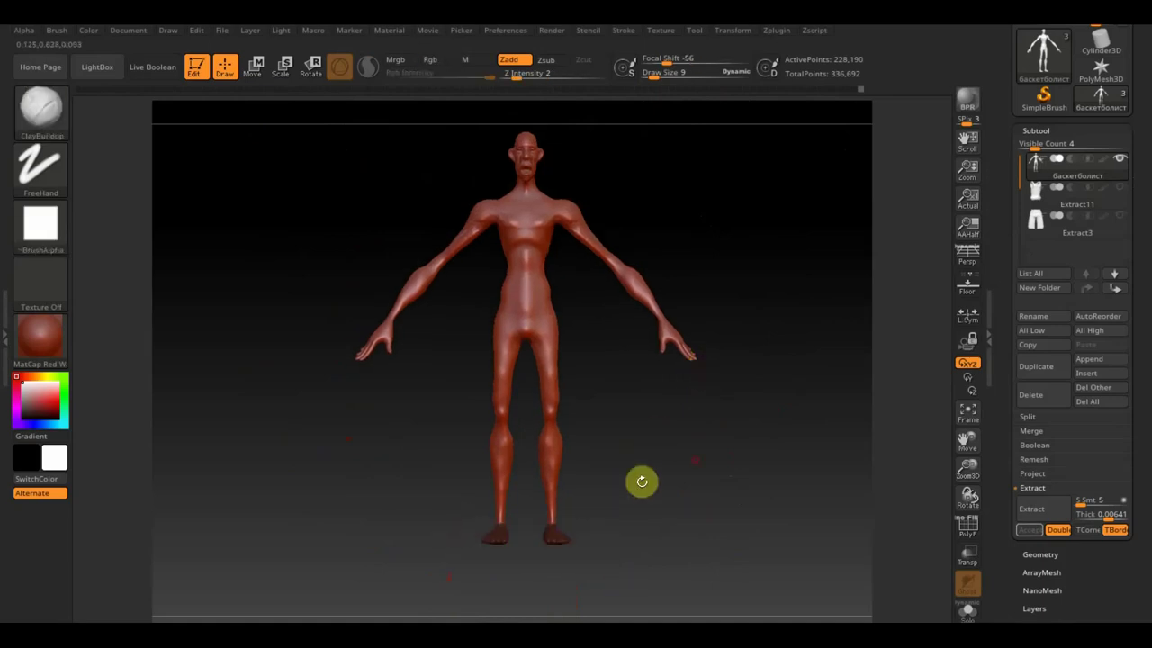
left_click(696, 464, "ctrl")
mouse_move(695, 459)
left_mouse_down()
mouse_move(638, 501)
mouse_move(637, 563)
left_mouse_up()
mouse_move(637, 507)
left_mouse_down("alt")
mouse_move(667, 550)
mouse_move(672, 423)
left_mouse_up("alt")
left_click(60, 116)
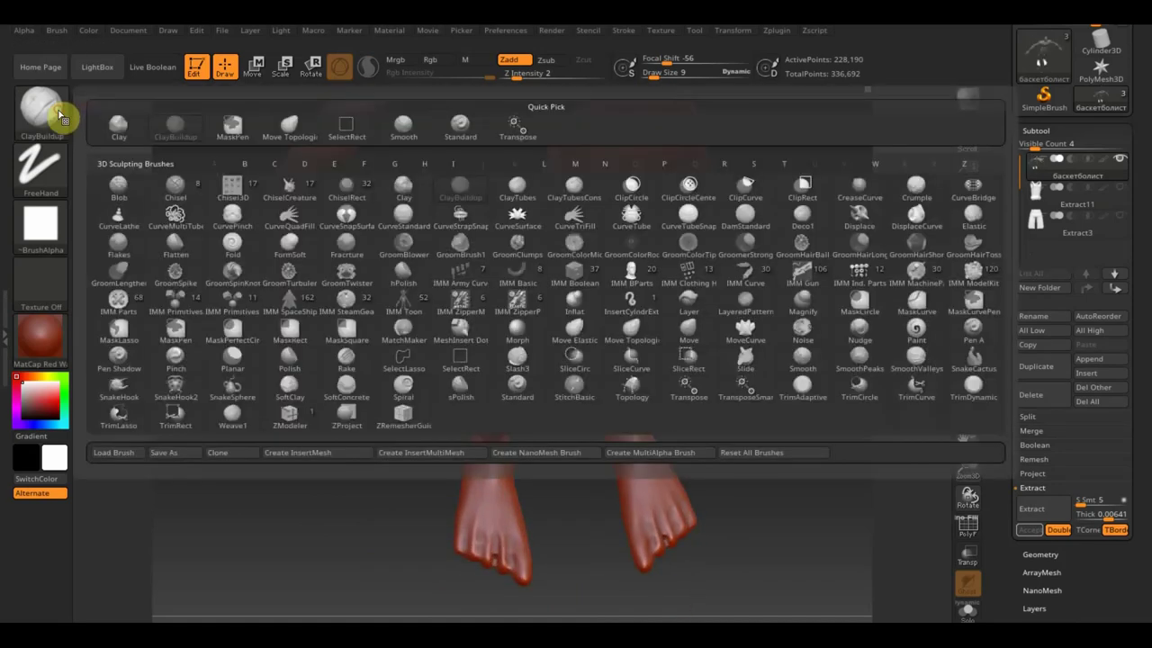
Select the Move Topological brush at Draw Size 51, then switch to Move transpose mode
left_click(289, 123)
left_click_drag(656, 72, 663, 77)
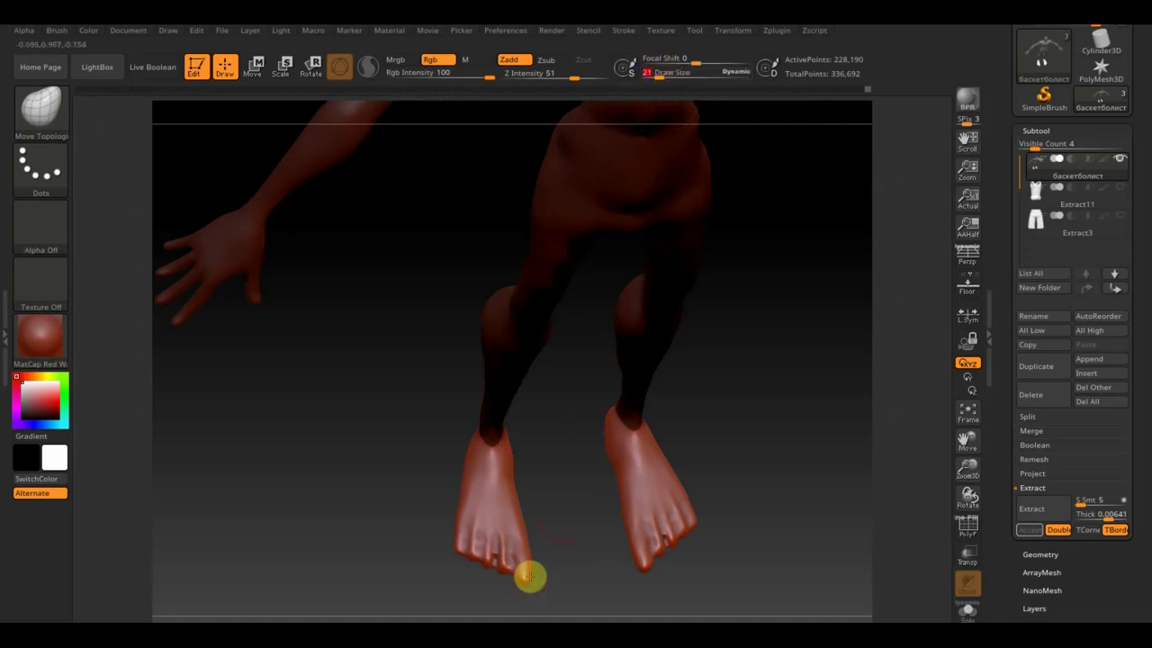
mouse_move(670, 79)
left_mouse_down()
mouse_move(654, 76)
mouse_move(666, 78)
left_mouse_up()
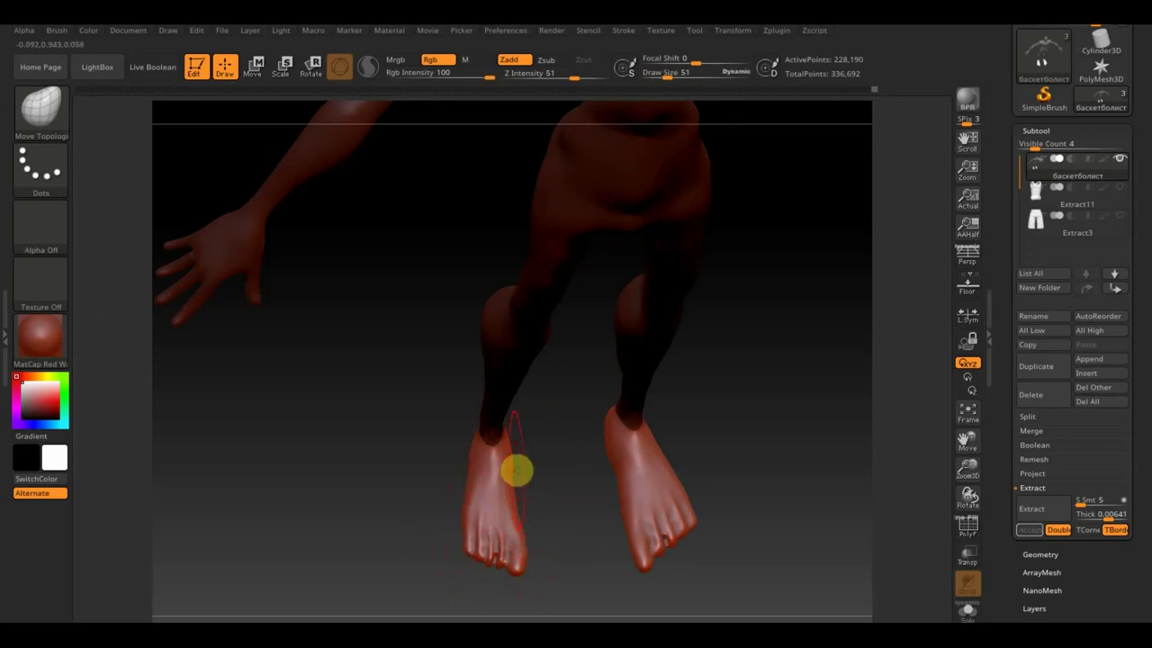
mouse_move(511, 469)
left_mouse_down()
mouse_move(549, 468)
mouse_move(553, 406)
mouse_move(548, 496)
mouse_move(616, 512)
mouse_move(527, 480)
left_mouse_up()
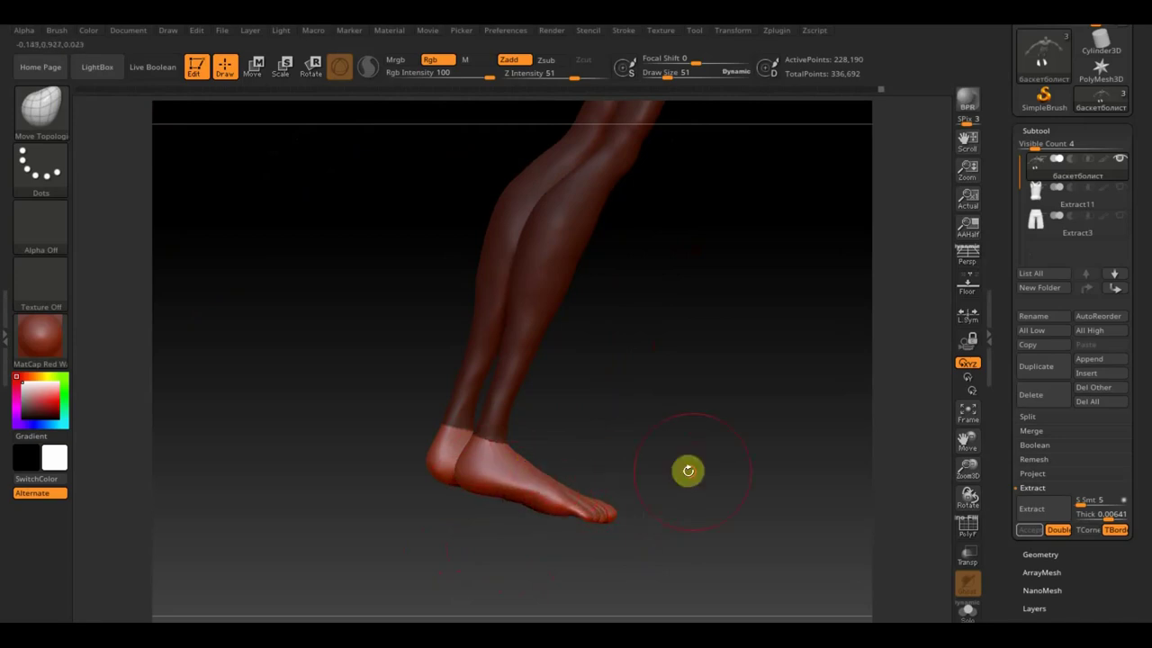
left_click_drag(687, 470, 615, 468)
mouse_move(681, 499)
left_mouse_down()
mouse_move(677, 600)
mouse_move(612, 538)
mouse_move(656, 545)
mouse_move(651, 465)
mouse_move(656, 501)
left_mouse_up()
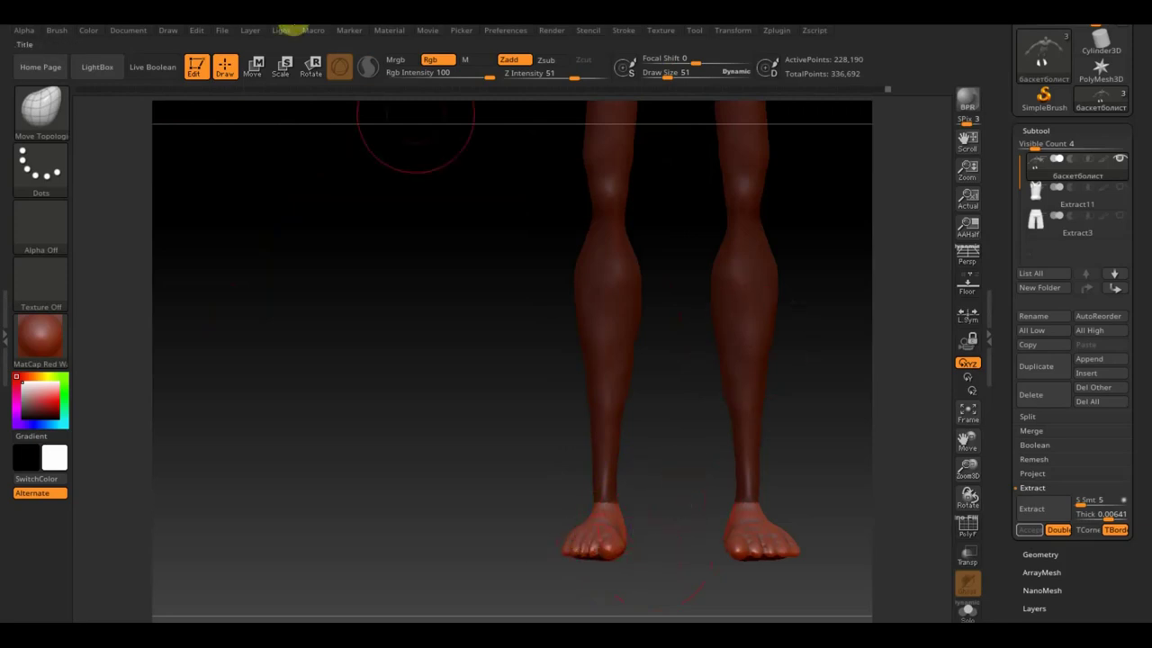
left_click(254, 67)
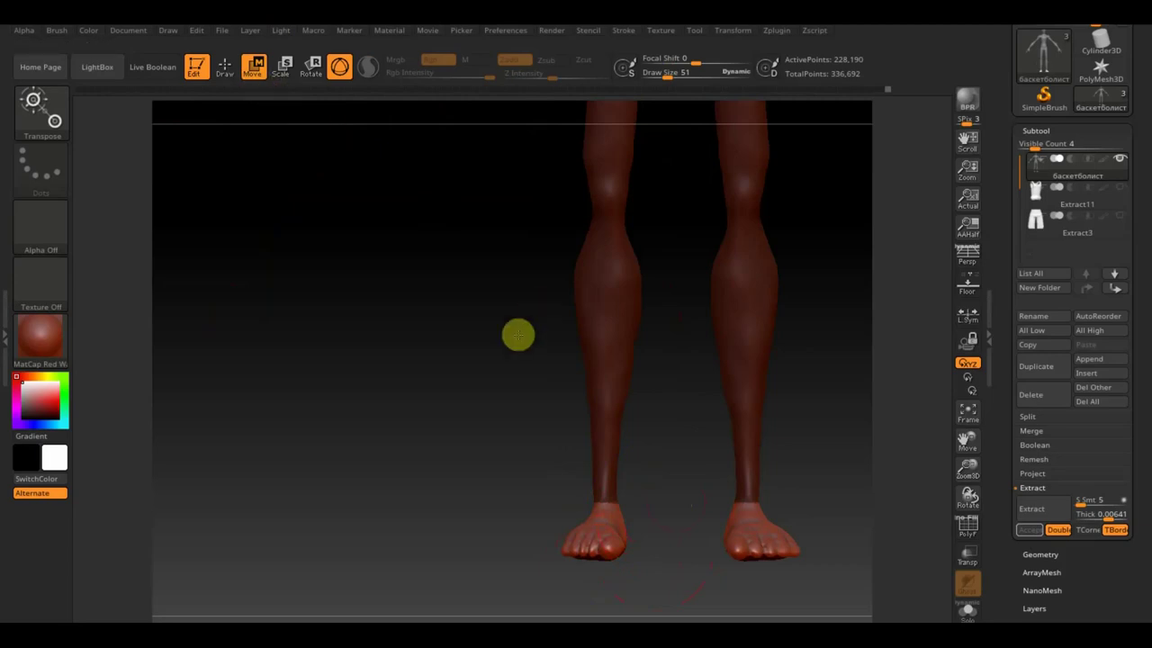
Reposition the right foot with the Transpose Move gizmo, shifting it front-back and sideways
mouse_move(462, 354)
left_mouse_down("alt")
mouse_move(489, 201)
mouse_move(415, 536)
left_mouse_up("alt")
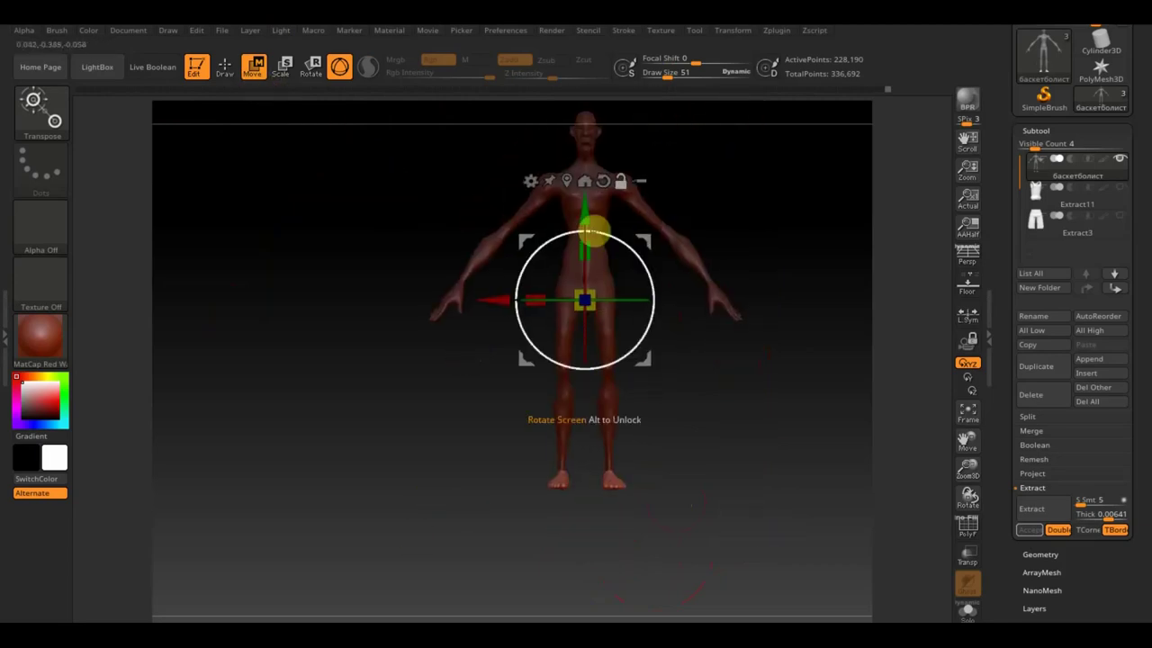
mouse_move(655, 238)
left_mouse_down()
mouse_move(622, 345)
mouse_move(628, 414)
left_mouse_up()
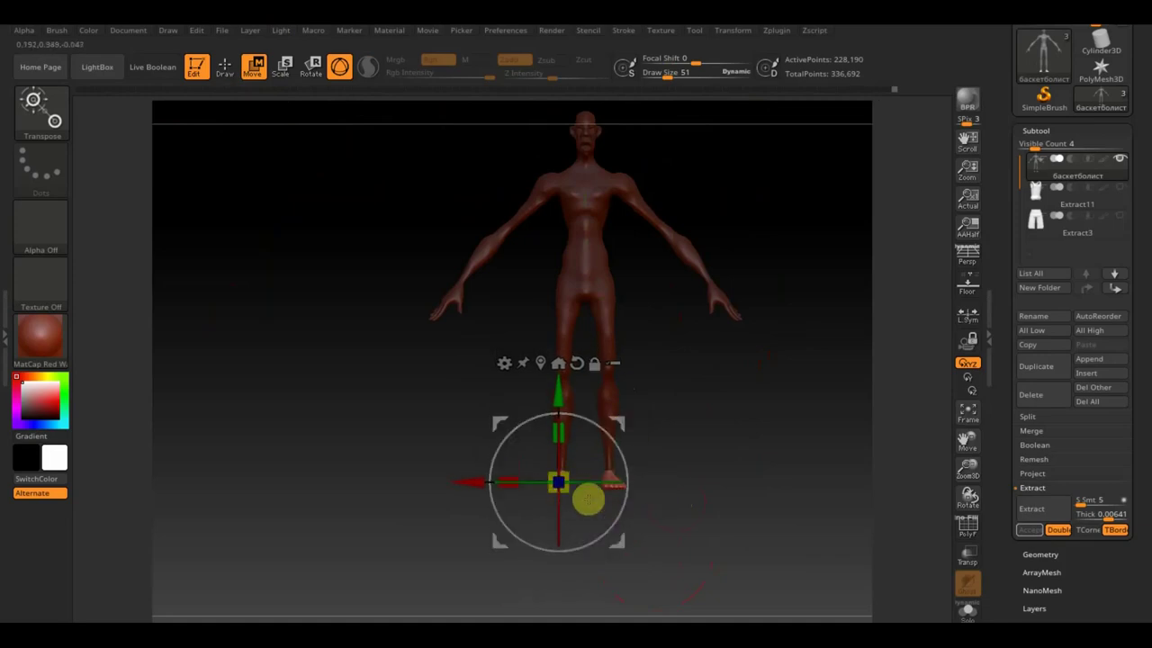
mouse_move(699, 456)
left_mouse_down("alt")
mouse_move(728, 540)
mouse_move(710, 556)
left_mouse_up("alt")
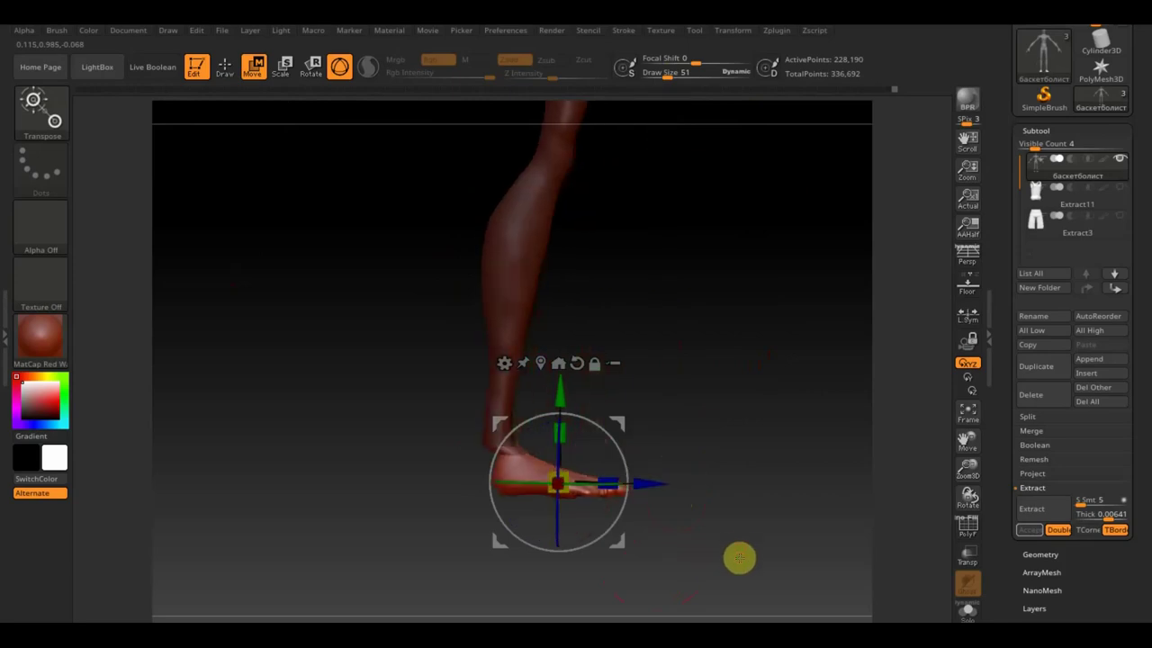
left_click_drag(660, 484, 634, 480)
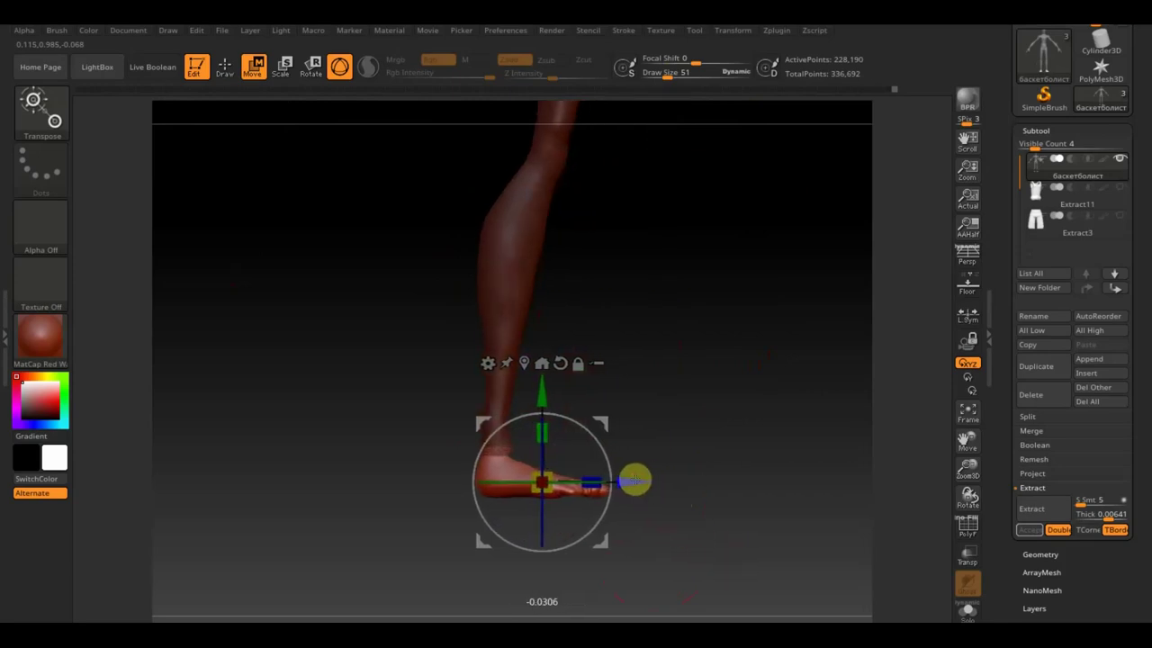
left_click_drag(751, 480, 779, 460, "shift")
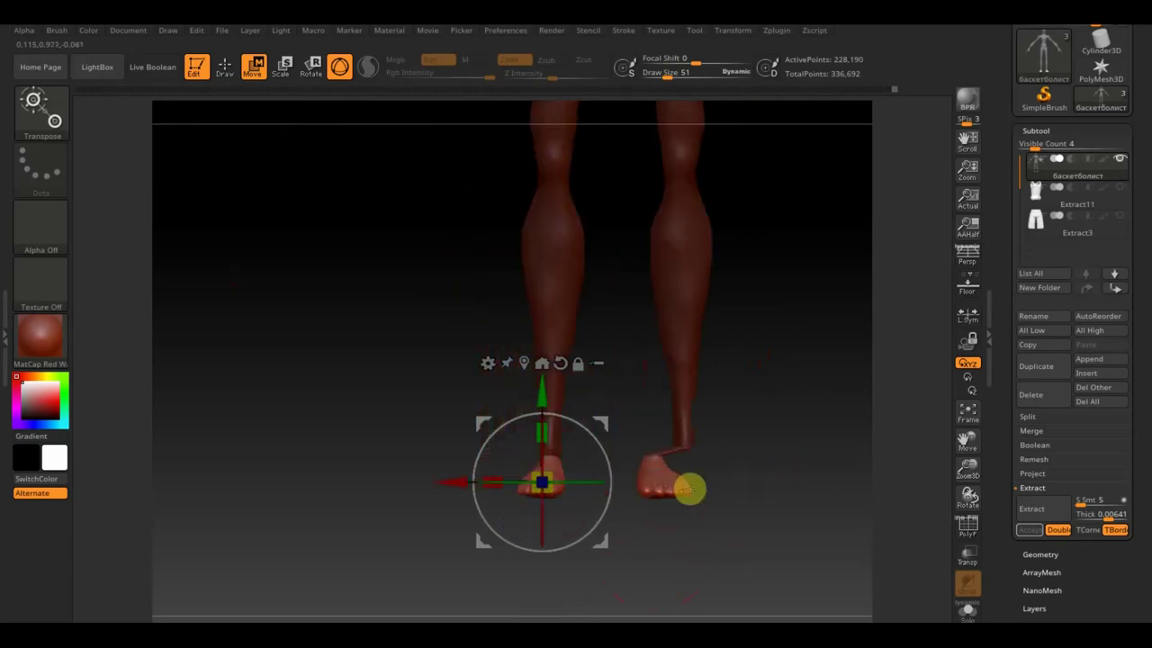
left_click_drag(451, 481, 453, 481)
left_click(224, 68)
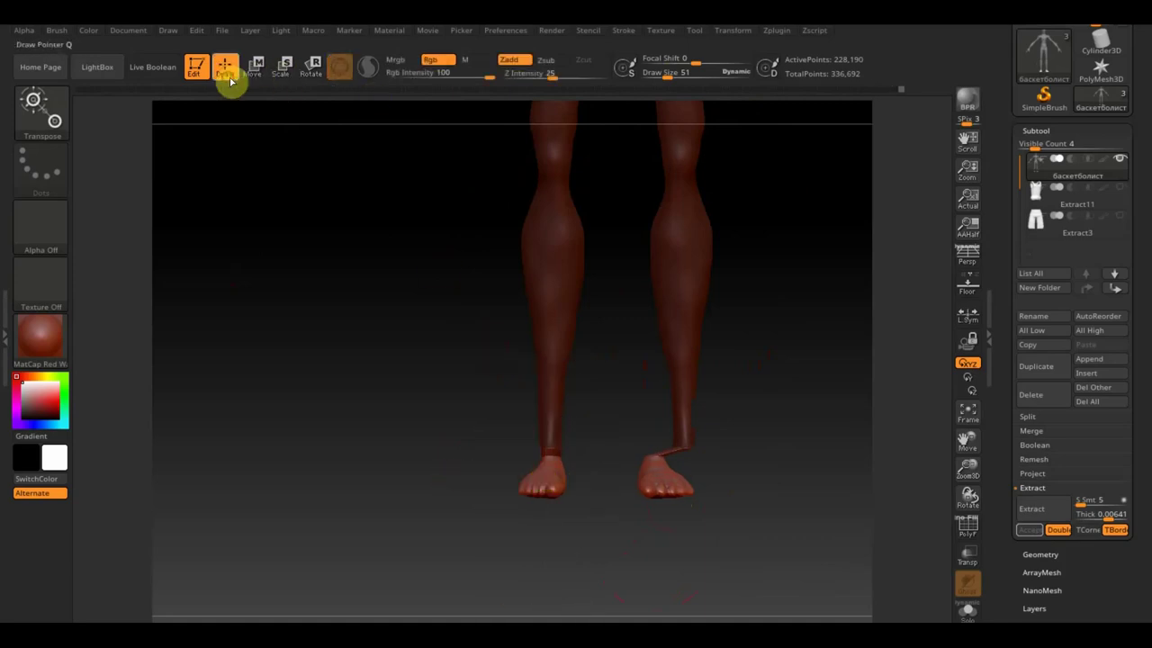
Mask around the right foot, invert the mask, and shift the isolated foot sideways
left_click_drag(762, 553, 769, 509, "ctrl")
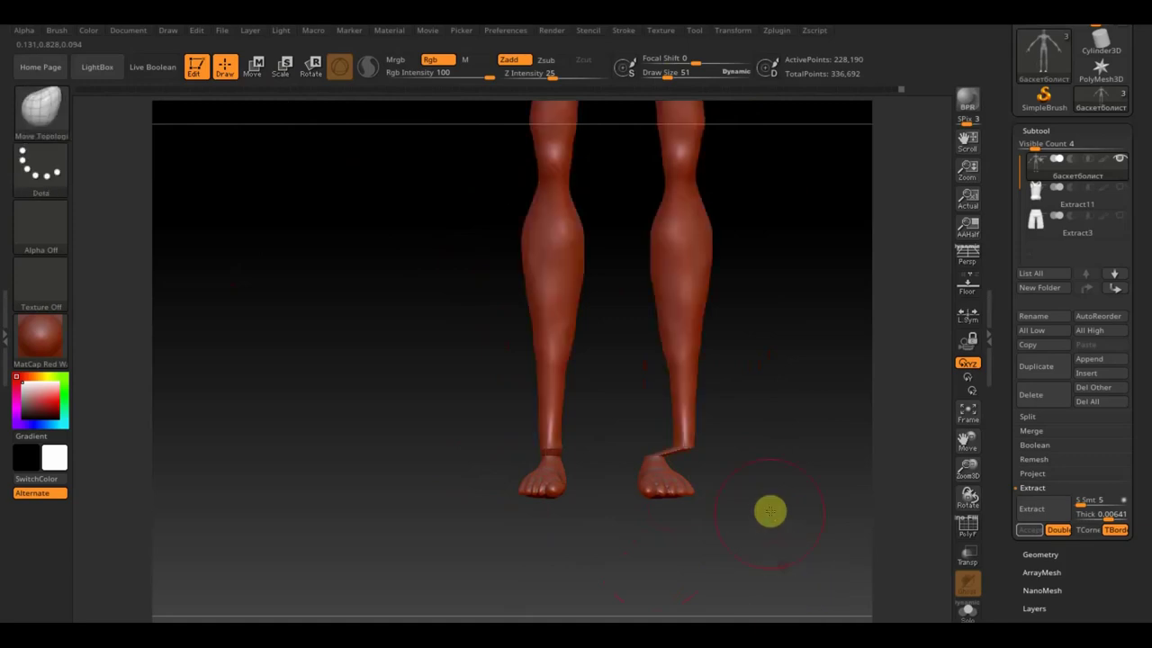
left_click_drag(750, 558, 621, 451, "ctrl")
left_click(231, 219, "ctrl")
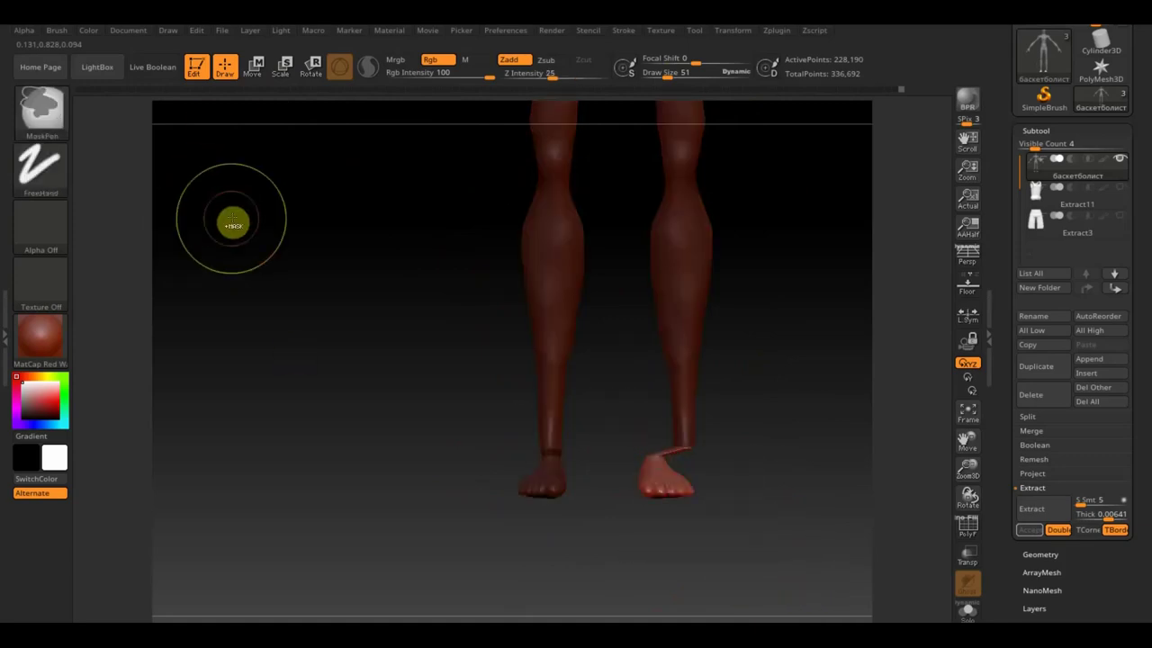
left_click(254, 65)
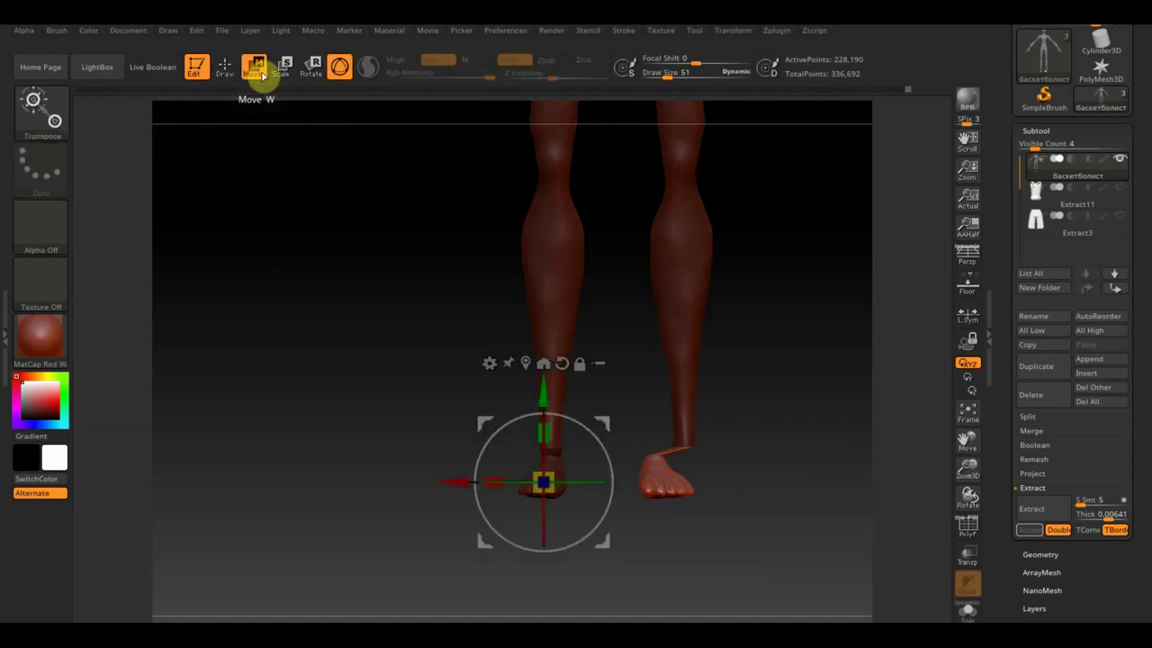
left_click_drag(449, 484, 504, 486)
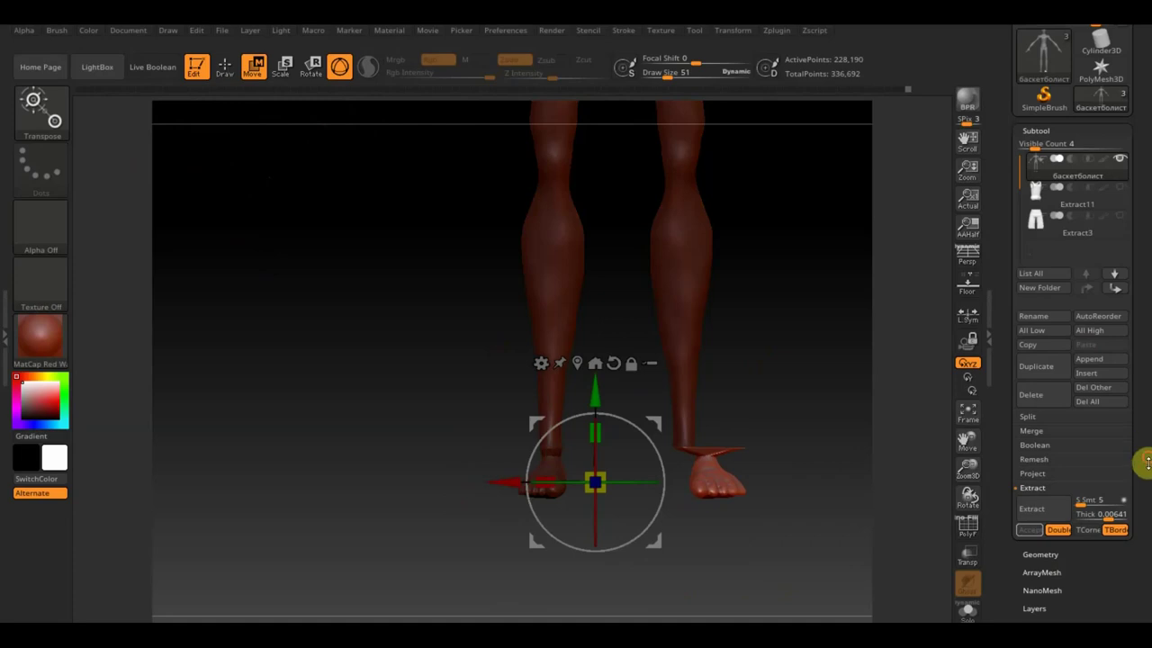
Mirror the left foot across with Geometry > Modify Topology > Mirror And Weld, then clear the mask
left_click_drag(1146, 462, 1140, 354)
left_click(1050, 358)
left_click(1042, 339)
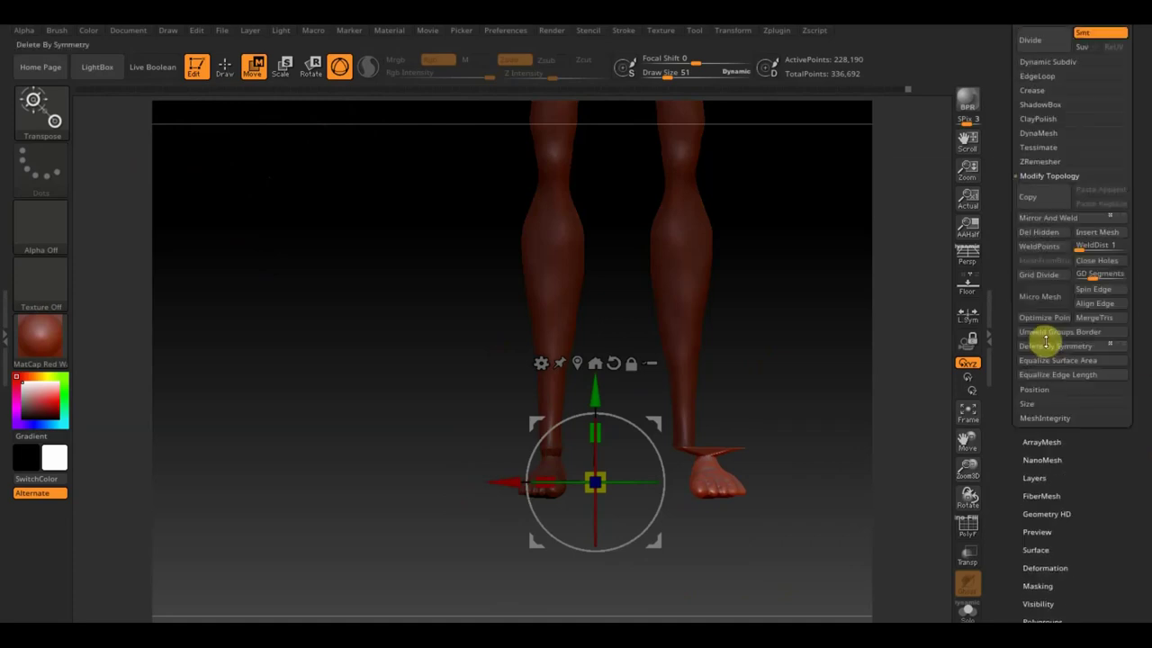
left_click(1069, 219)
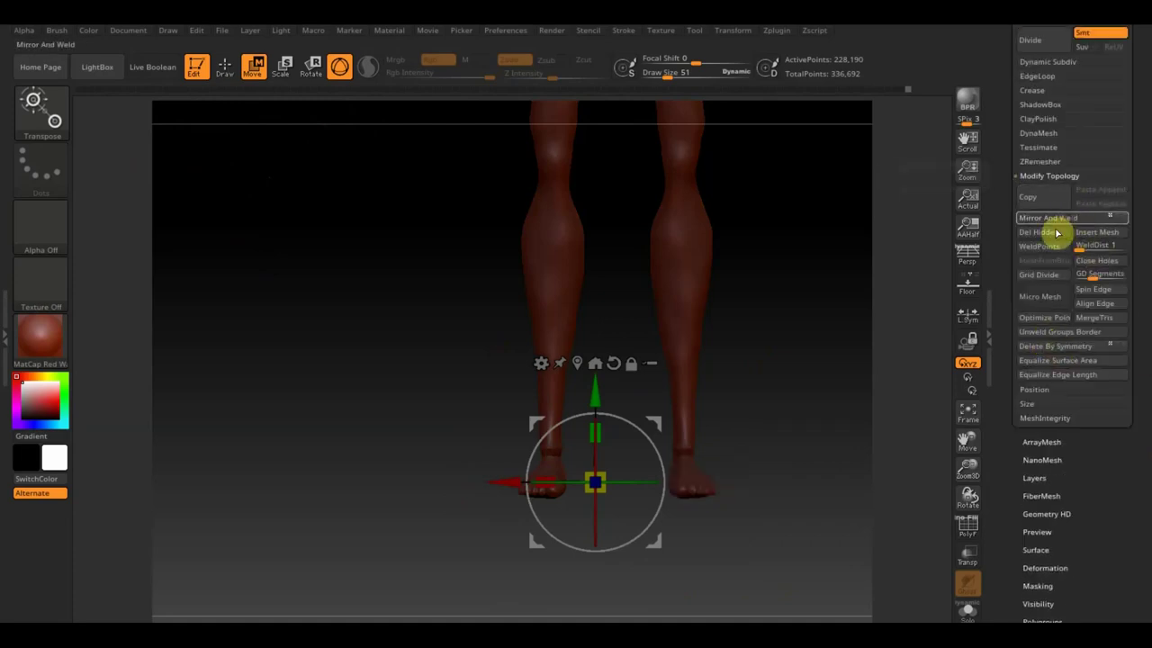
key("ctrl")
left_click_drag(779, 273, 805, 334, "ctrl")
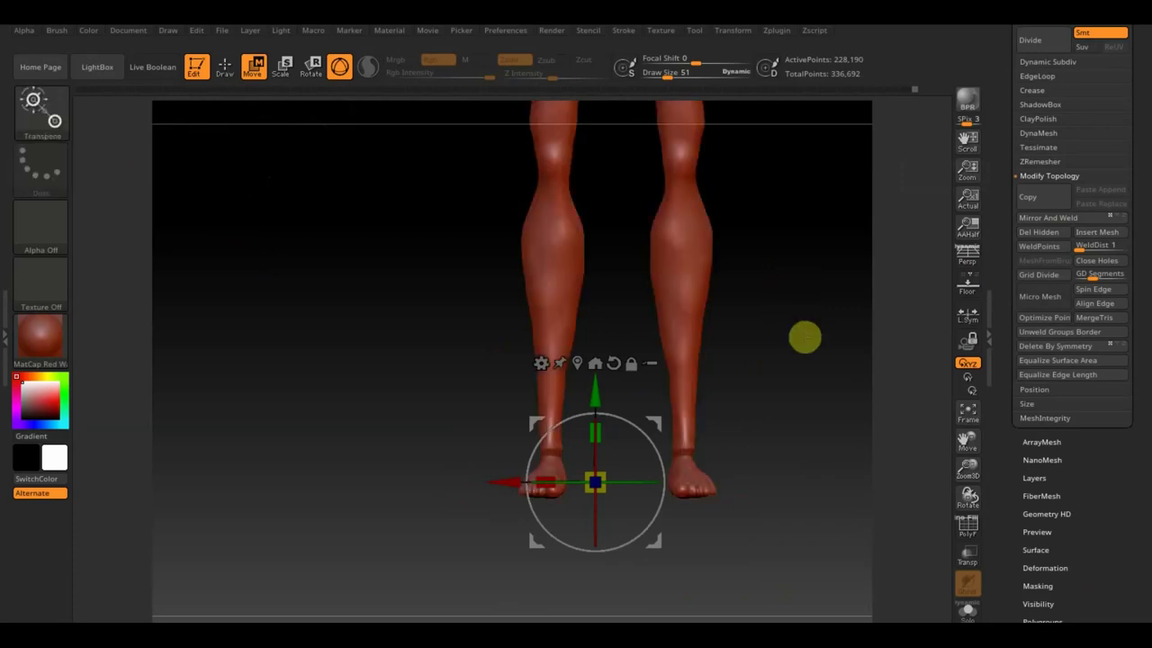
Smooth the ankles into the feet with Draw Size reduced to 30
left_click(230, 79)
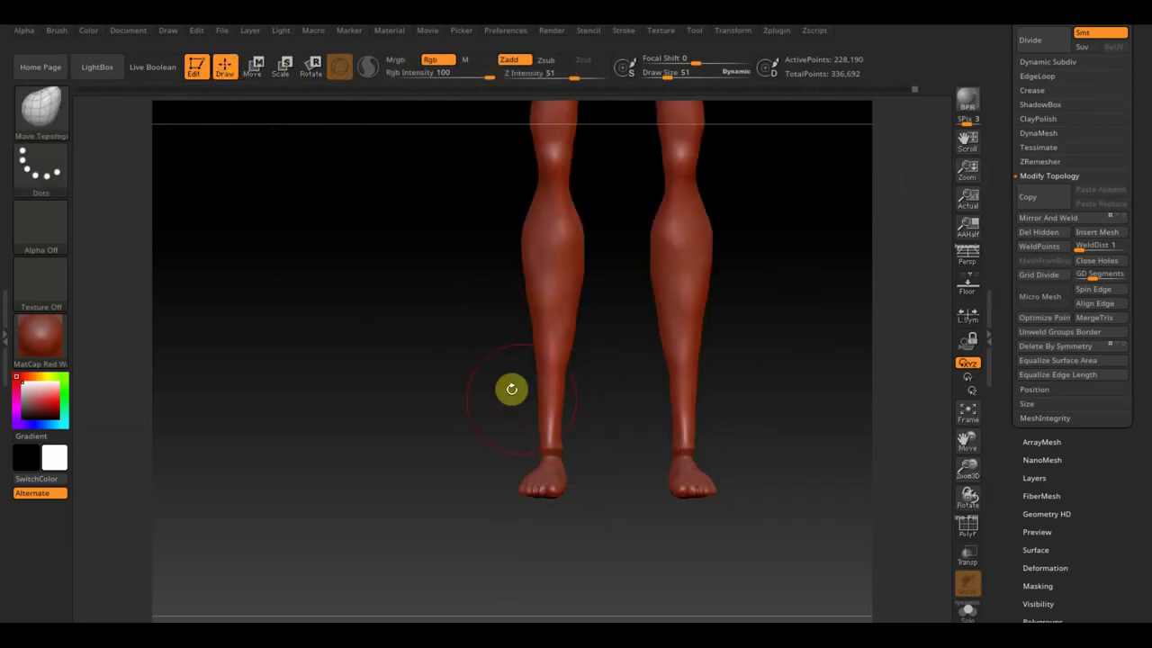
key("s")
left_click_drag(677, 79, 664, 75)
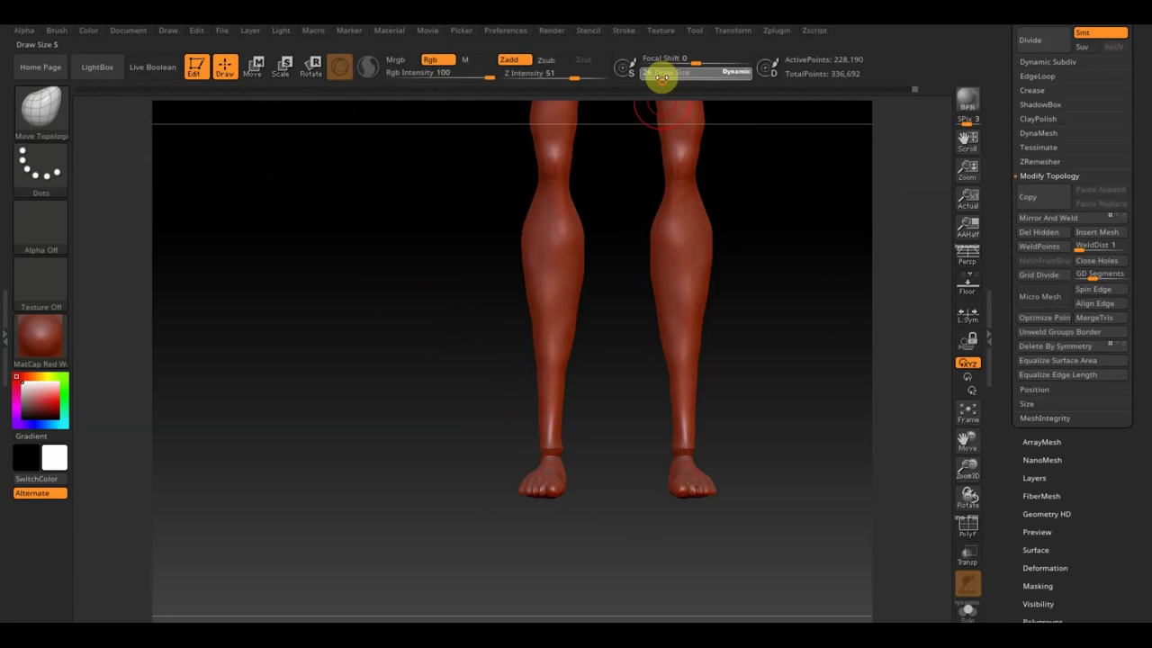
key("shift")
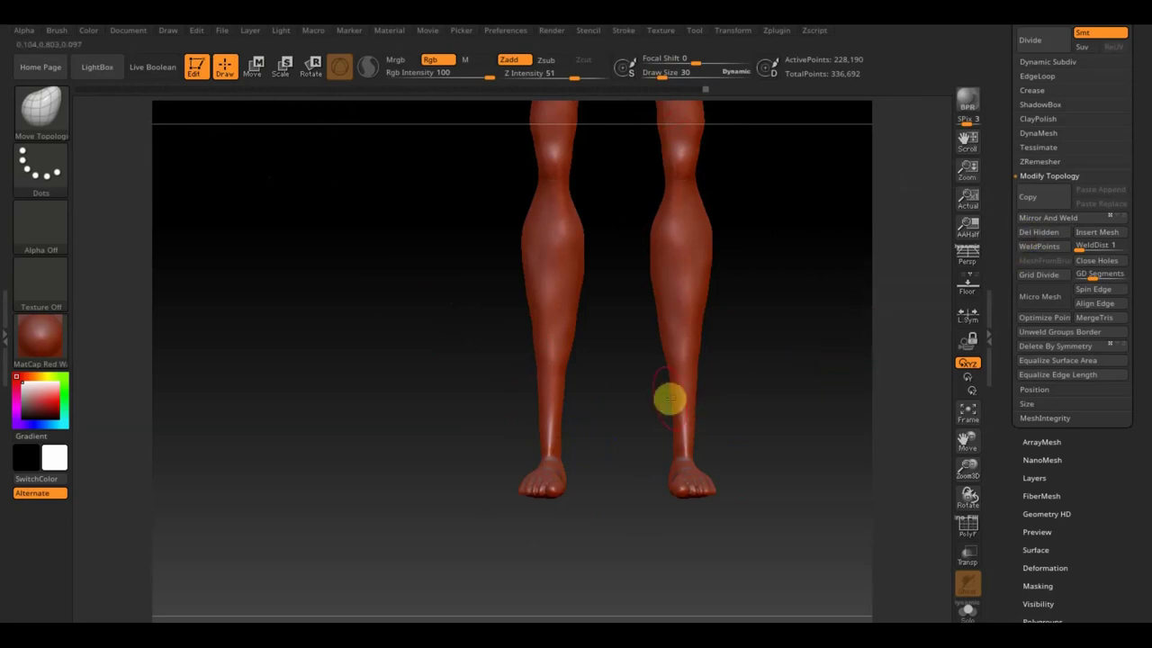
left_click_drag(784, 412, 744, 308, "alt")
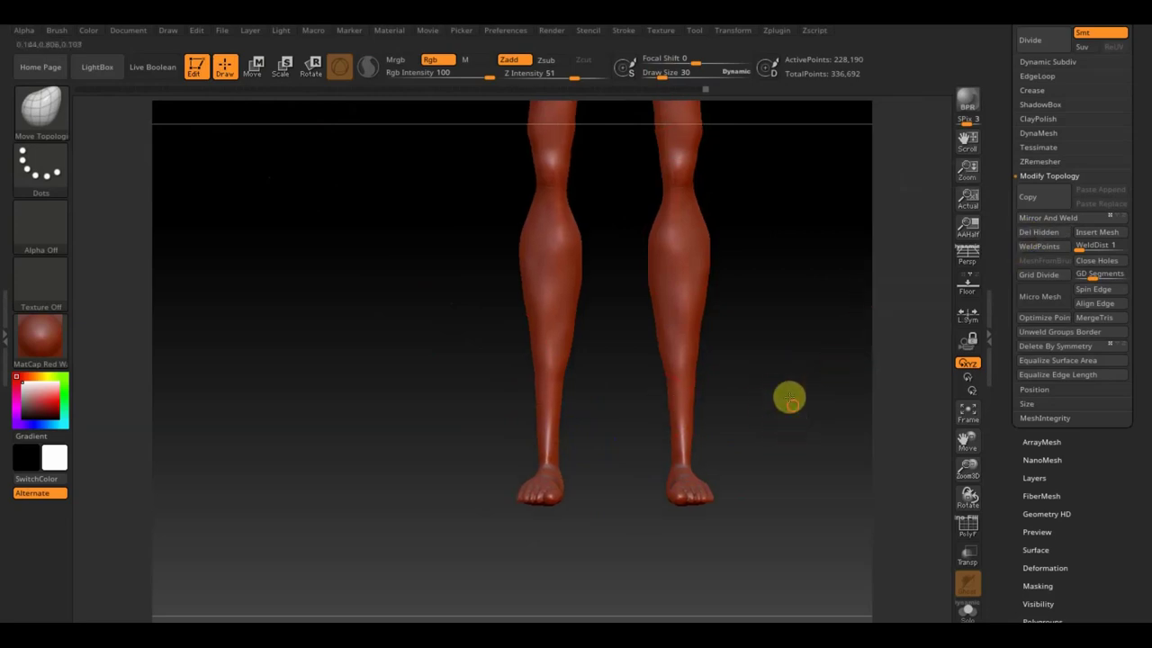
left_click_drag(663, 465, 633, 442, "alt")
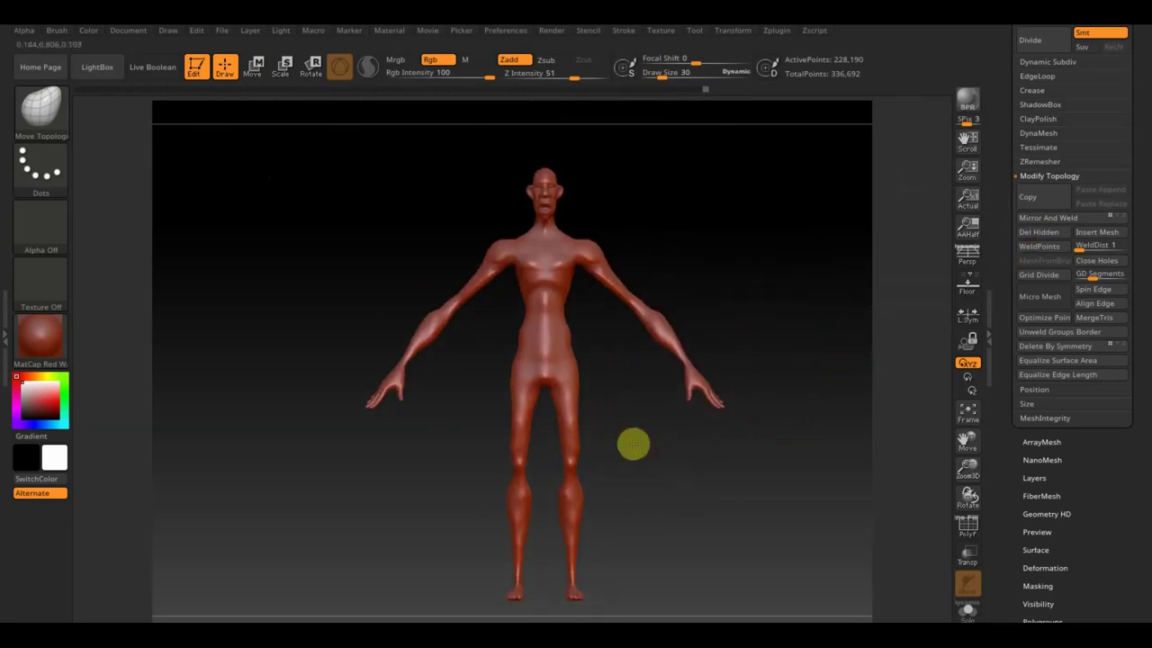
left_click_drag(1133, 105, 1134, 190)
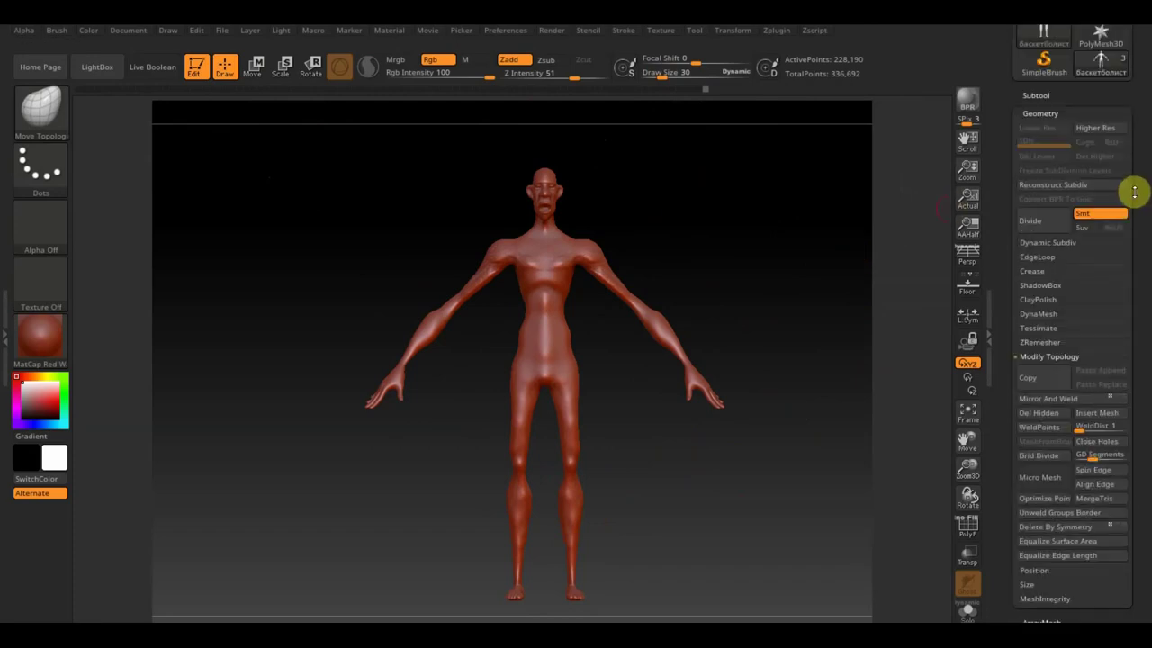
Show the Extract11 shirt and Extract3 shorts, select Extract3, and smooth the shorts at the hip
left_click(1041, 94)
left_click(1121, 155)
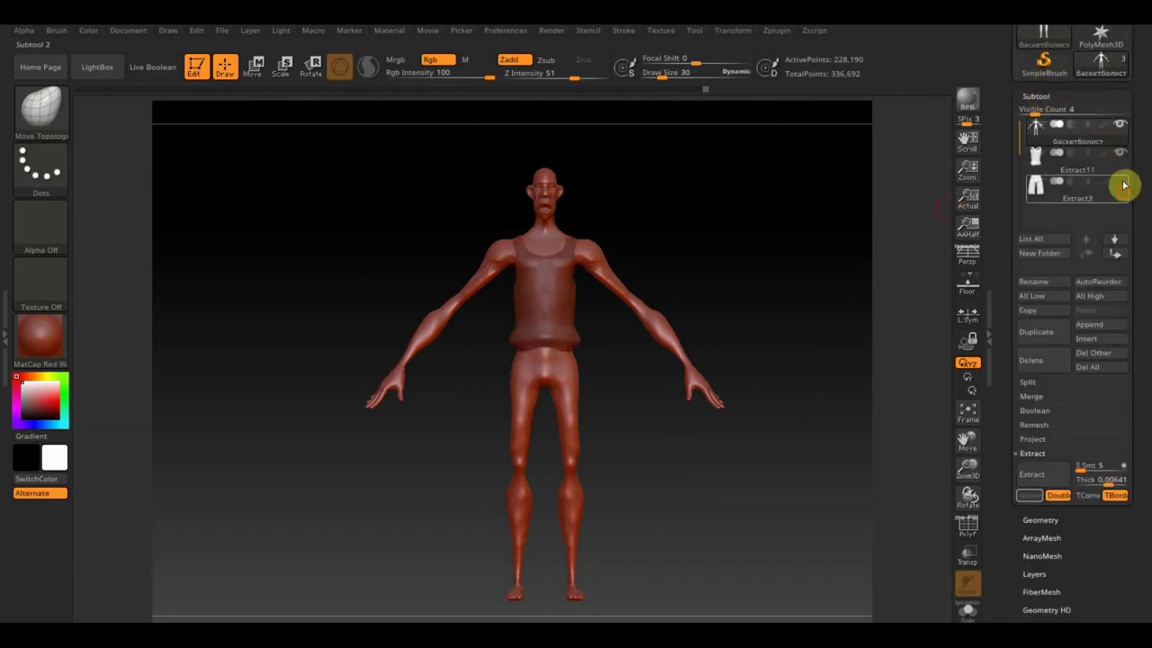
left_click(1116, 187)
mouse_move(775, 330)
left_mouse_down()
mouse_move(797, 342)
mouse_move(786, 339)
mouse_move(761, 386)
mouse_move(762, 432)
mouse_move(573, 429)
mouse_move(592, 445)
left_mouse_up()
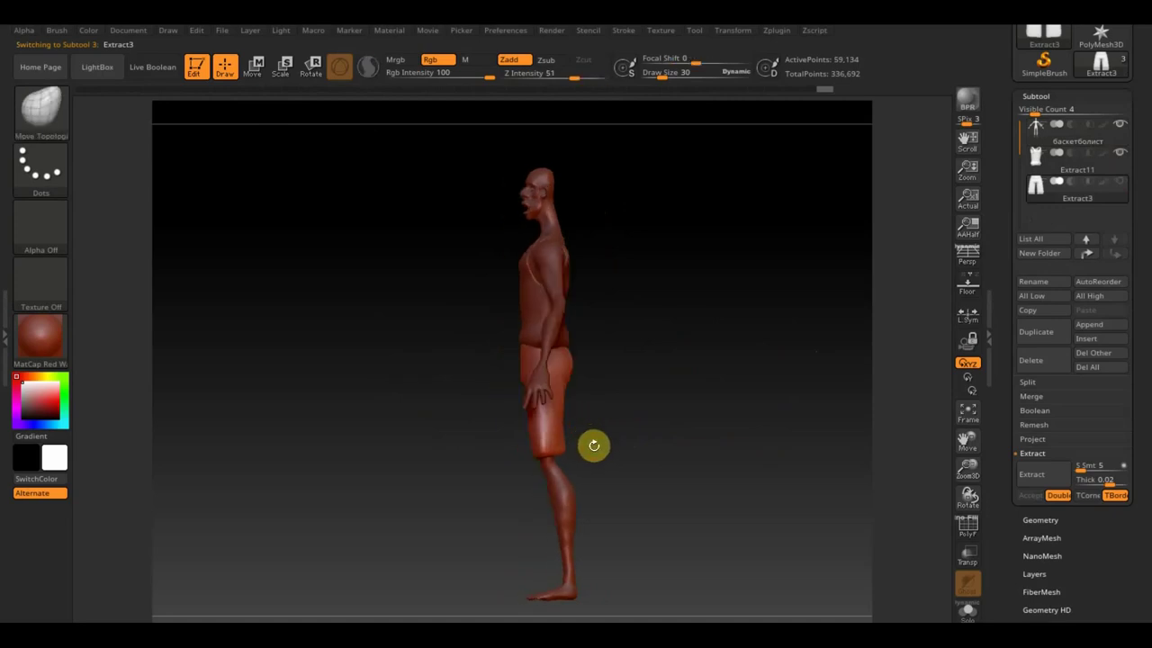
left_click_drag(574, 376, 552, 427)
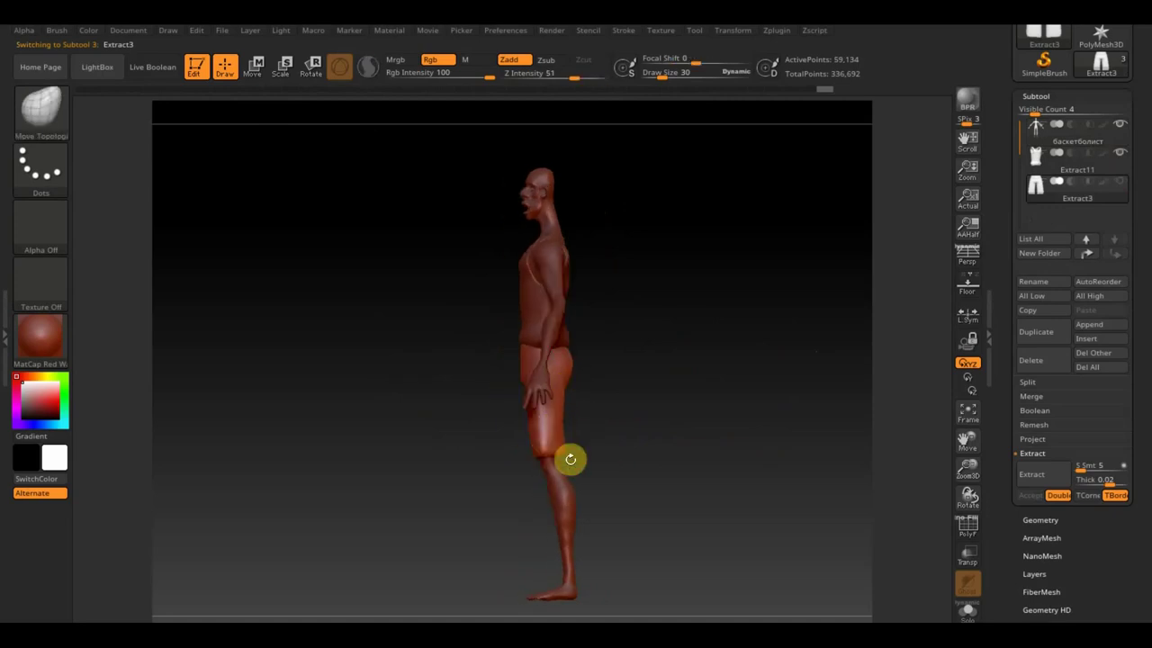
mouse_move(639, 441)
left_mouse_down()
mouse_move(687, 441)
mouse_move(697, 473)
left_mouse_up()
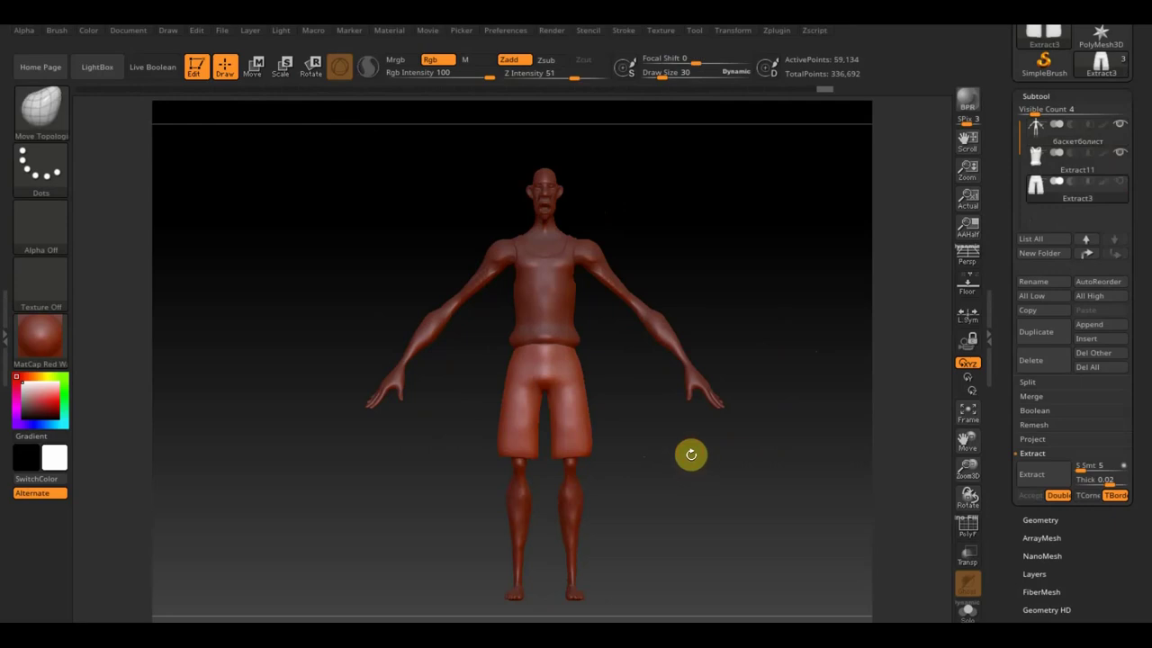
Inspect the framed figure from several angles and make the body subtool active
mouse_move(651, 470)
left_mouse_down()
mouse_move(666, 470)
mouse_move(663, 448)
mouse_move(653, 543)
mouse_move(690, 489)
left_mouse_up()
key("f")
mouse_move(681, 410)
left_mouse_down()
mouse_move(663, 332)
mouse_move(702, 237)
mouse_move(661, 211)
left_mouse_up()
mouse_move(586, 205)
left_mouse_down()
mouse_move(588, 218)
mouse_move(651, 251)
mouse_move(711, 265)
left_mouse_up()
key("n")
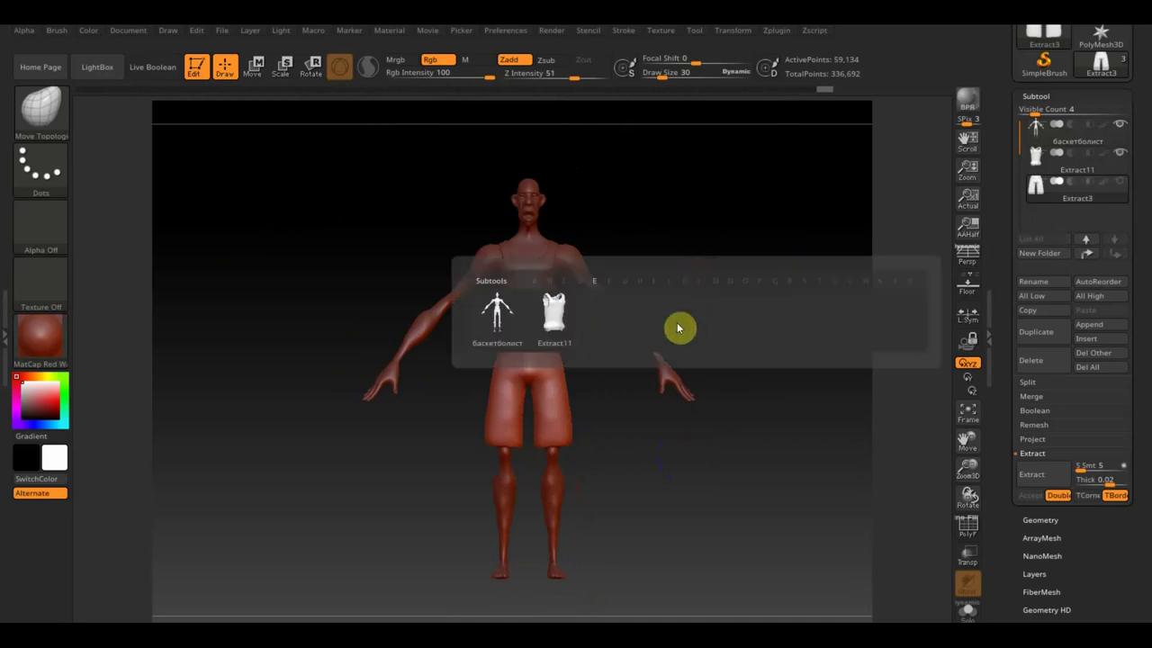
left_click(517, 327)
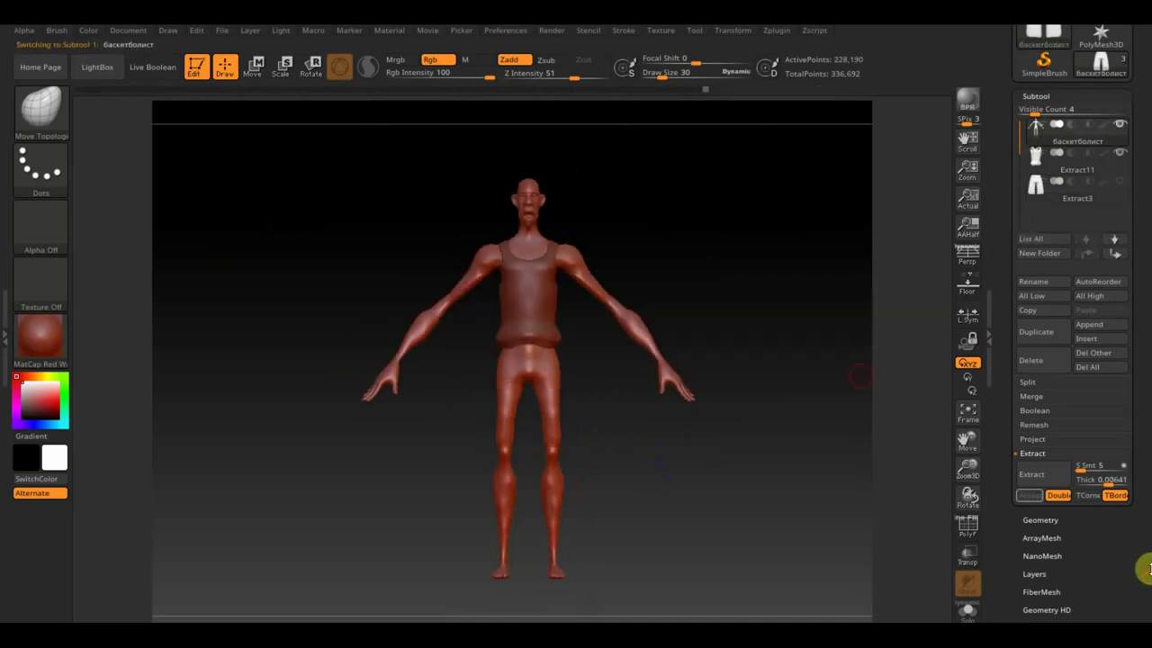
Delete the body mesh's UVs in Tool > UV Map, then scroll the Tool palette back up
left_click_drag(1145, 569, 1130, 439)
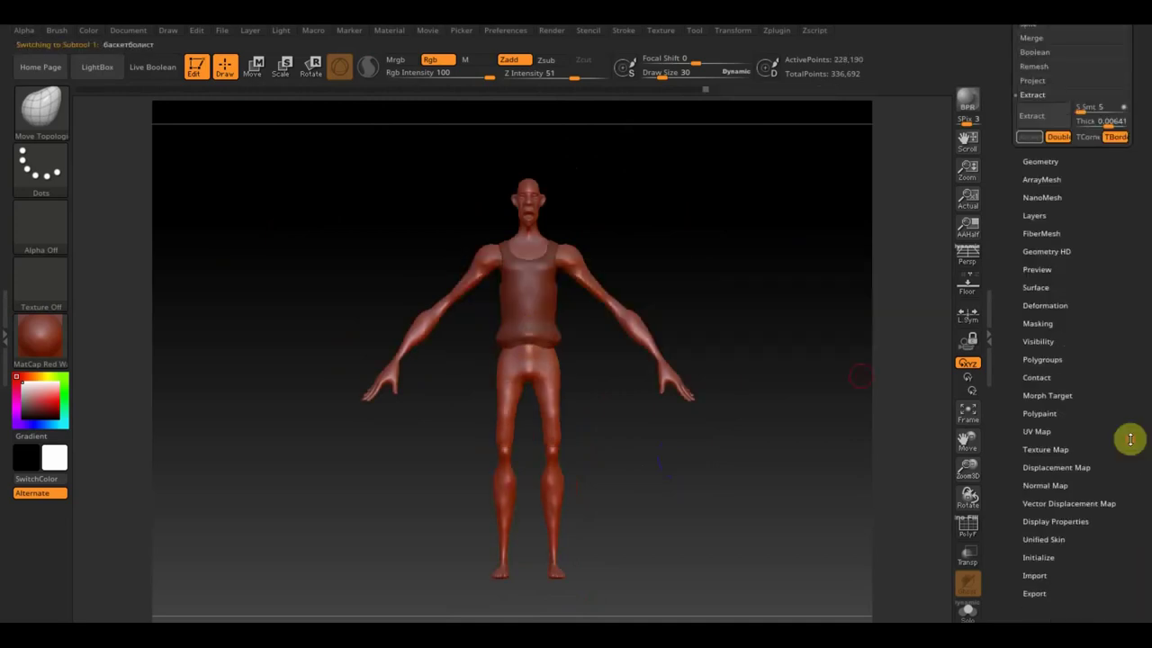
left_click(1052, 432)
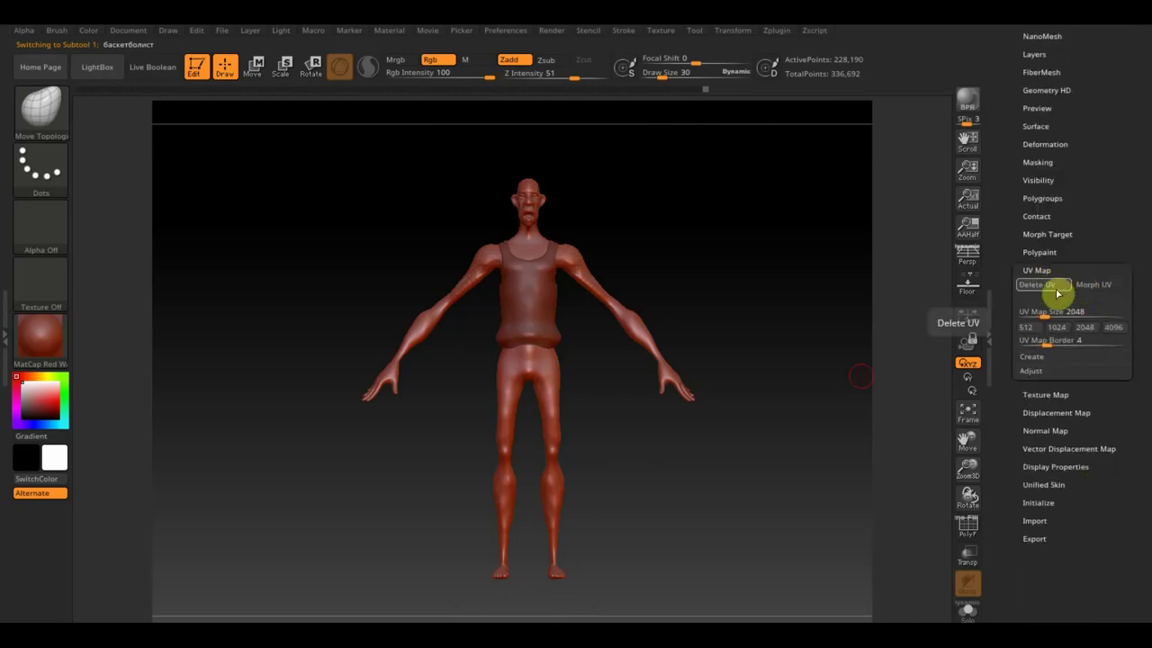
left_click(1040, 286)
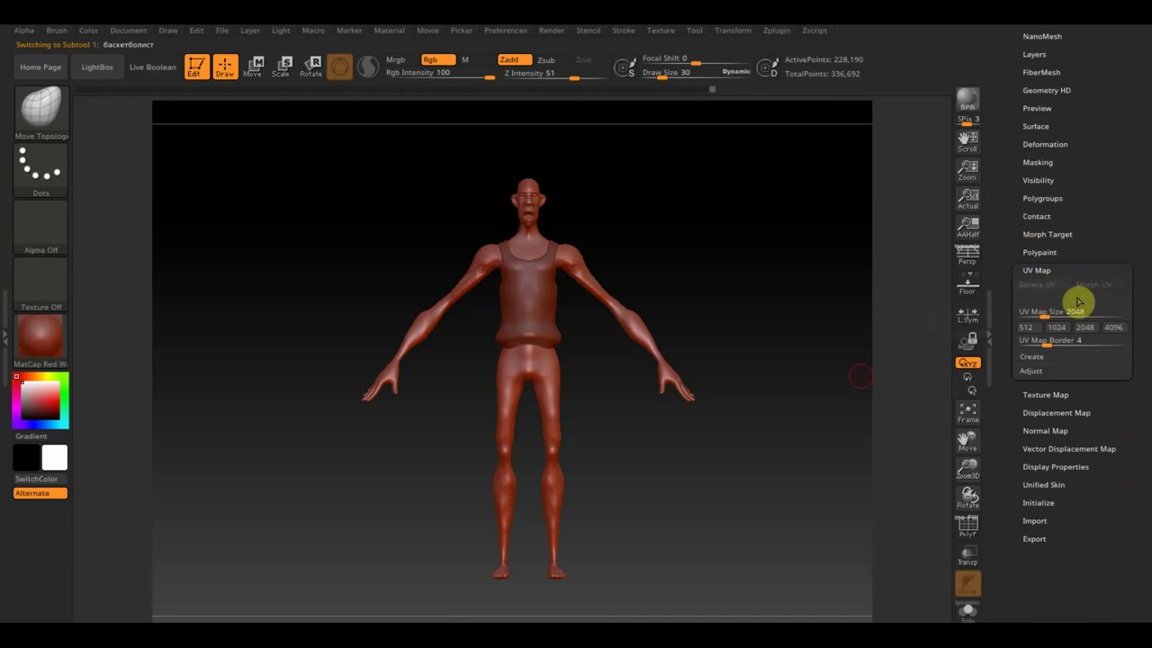
left_click(1059, 391)
scroll(1102, 270, "up", 5)
scroll(1101, 270, "up", 1)
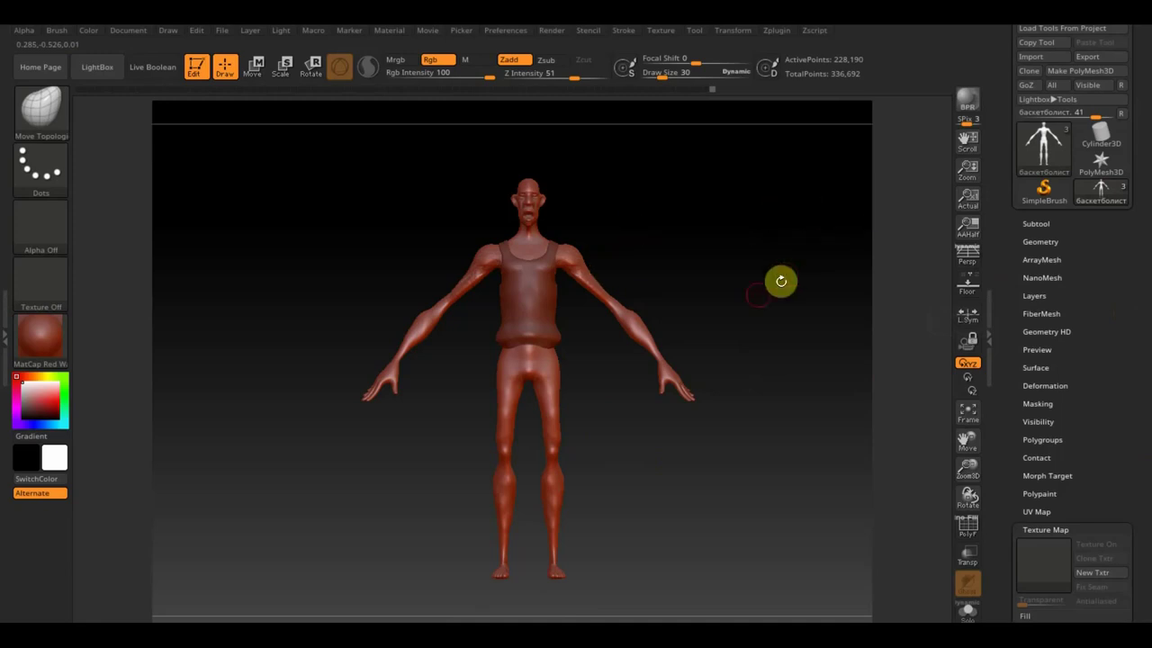
Make the shorts visible again and select the Extract3 shorts subtool
left_click(1037, 223)
left_click(1127, 313)
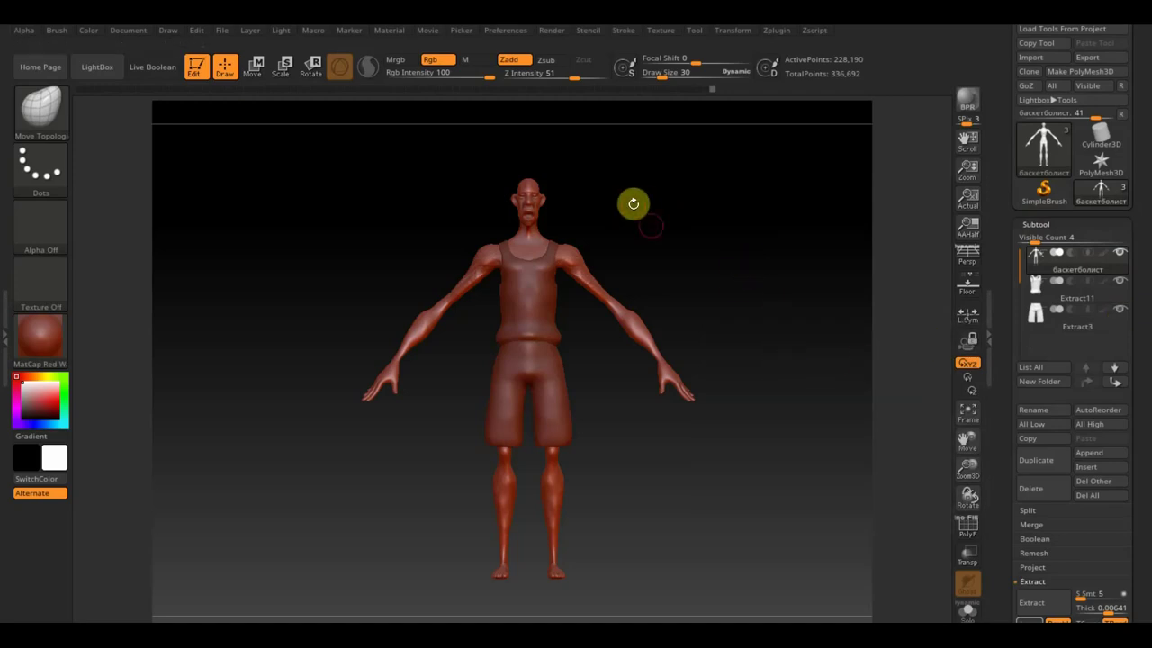
left_click(1035, 326)
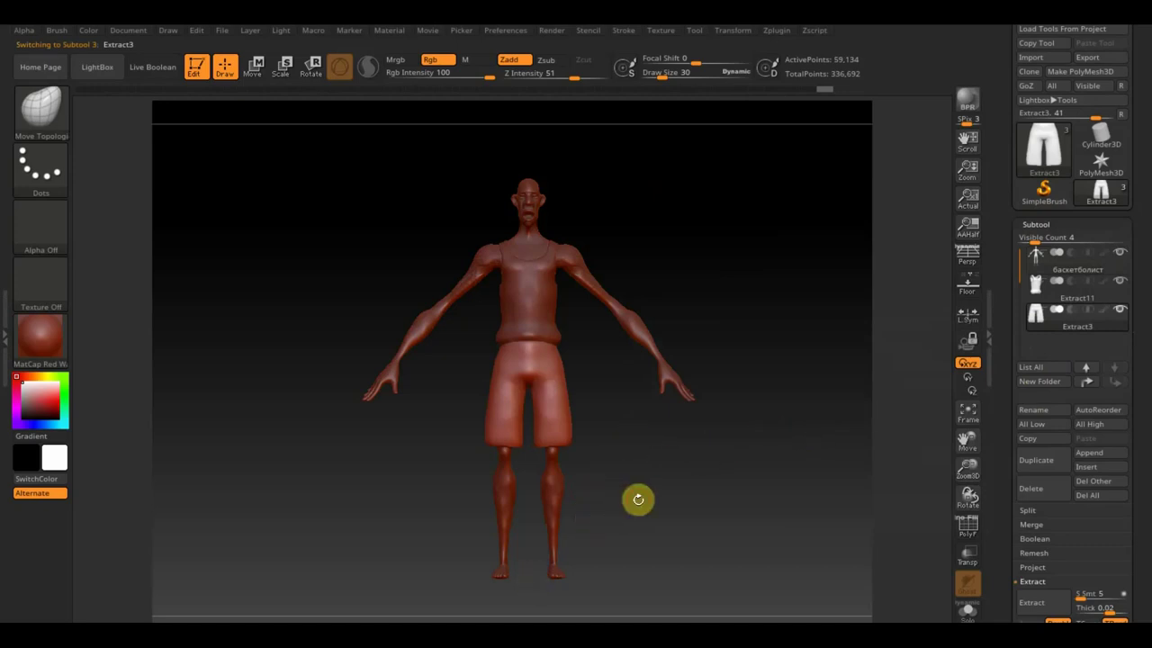
left_click_drag(714, 502, 669, 508)
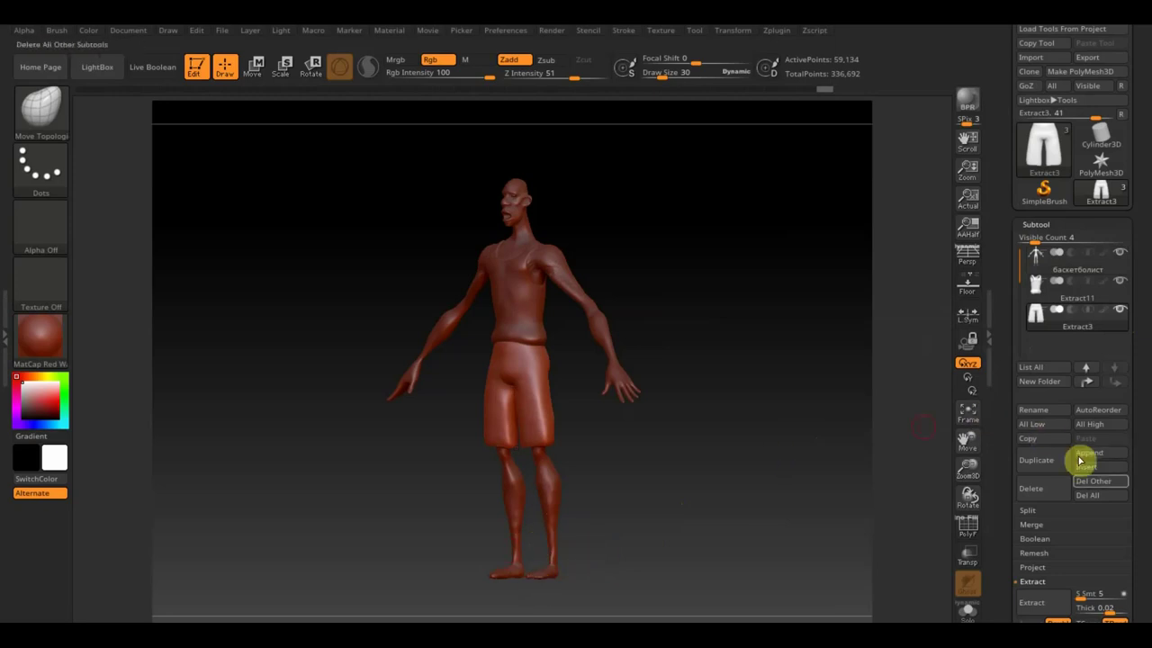
Duplicate the shorts into a new Extract4 subtool and start a 3D mesh import
left_click(1037, 466)
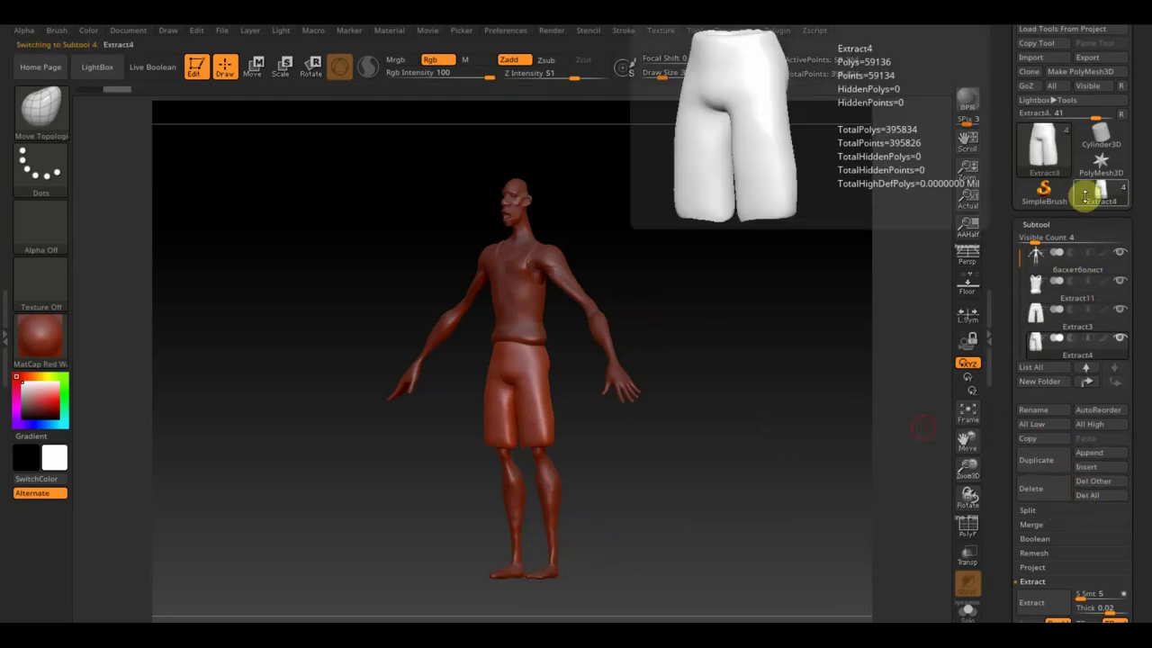
left_click_drag(900, 387, 846, 400)
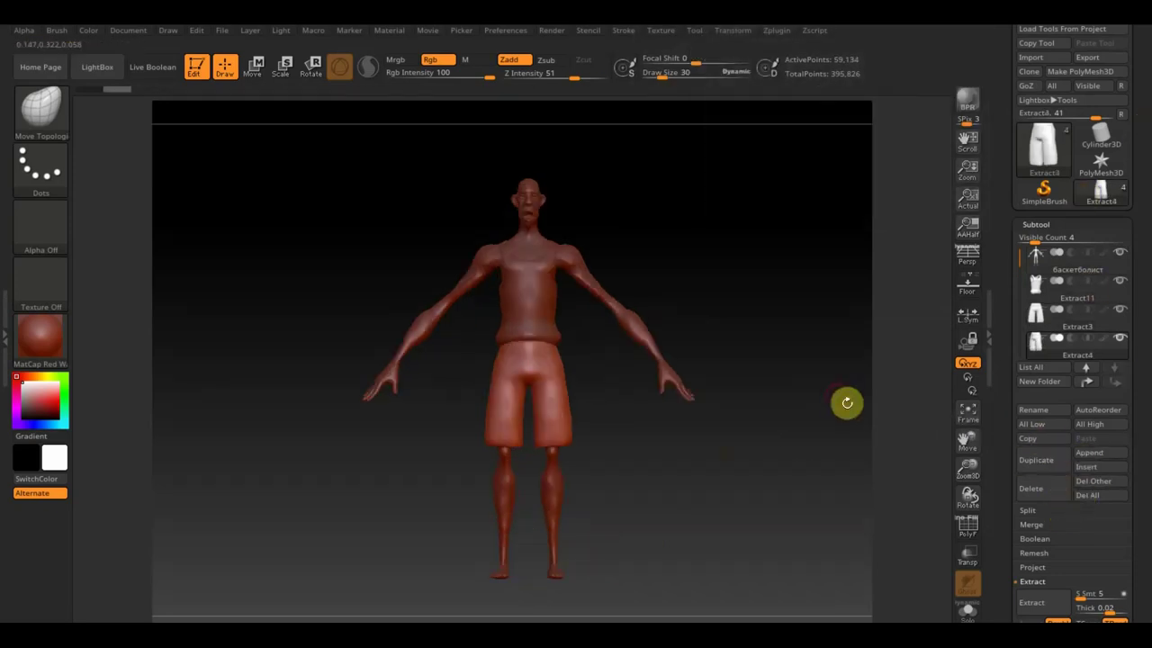
left_click(1040, 59)
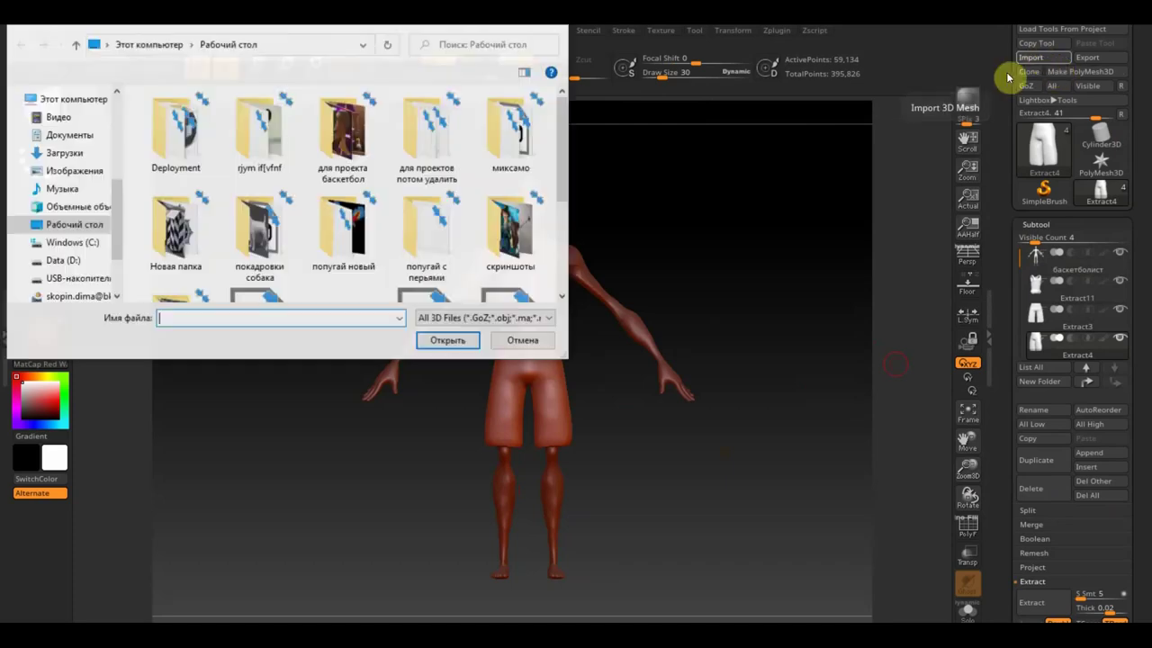
Import the Asics shoe mesh file and frame it in the viewport
scroll(366, 253, "down", 2)
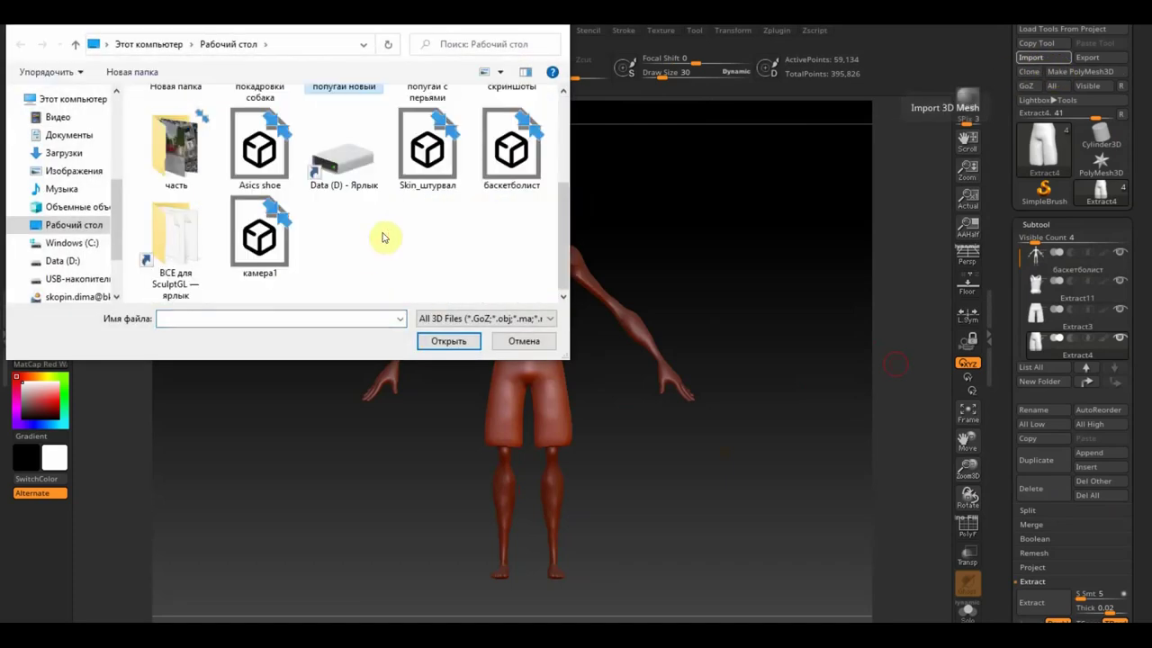
left_click(249, 155)
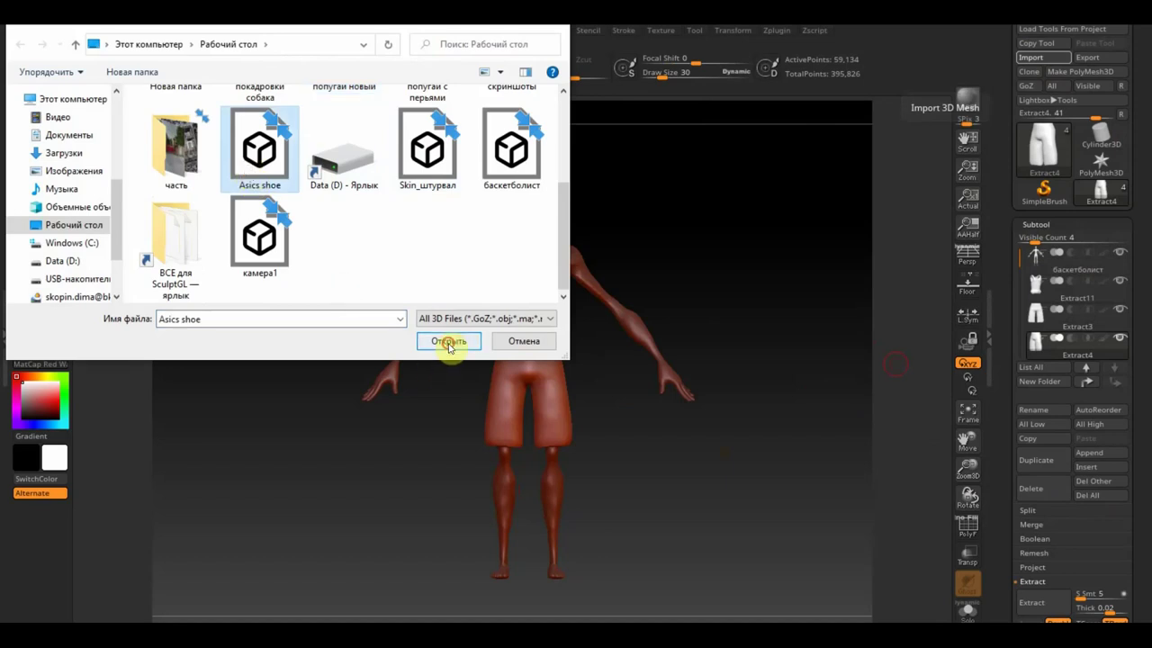
left_click(448, 344)
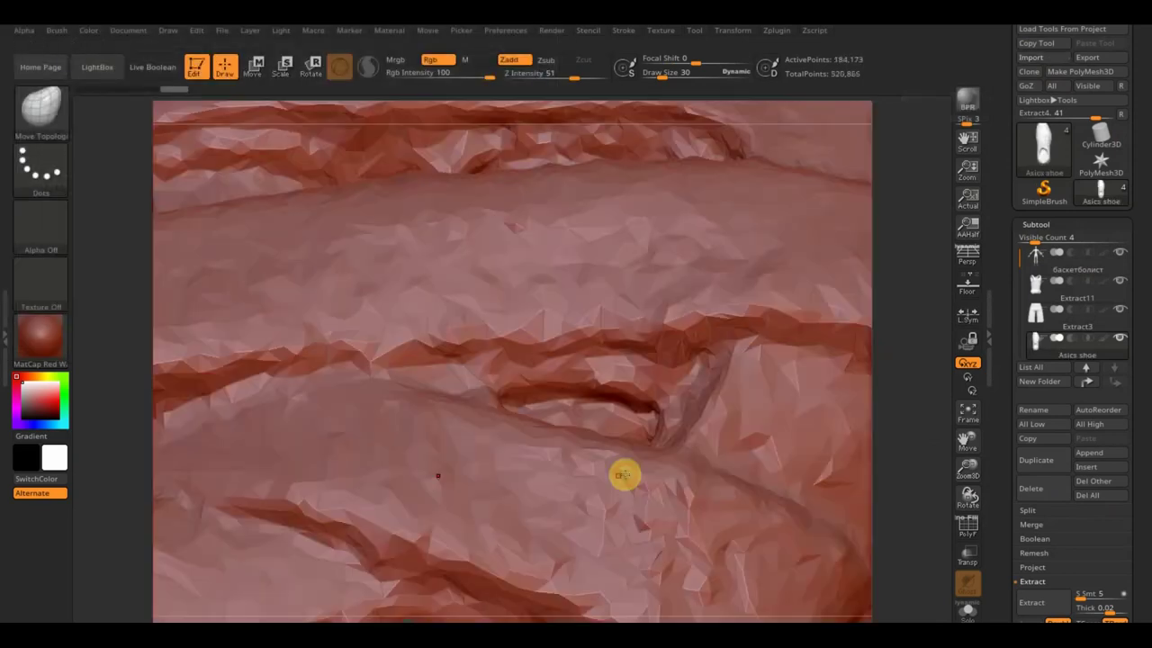
left_click(968, 414)
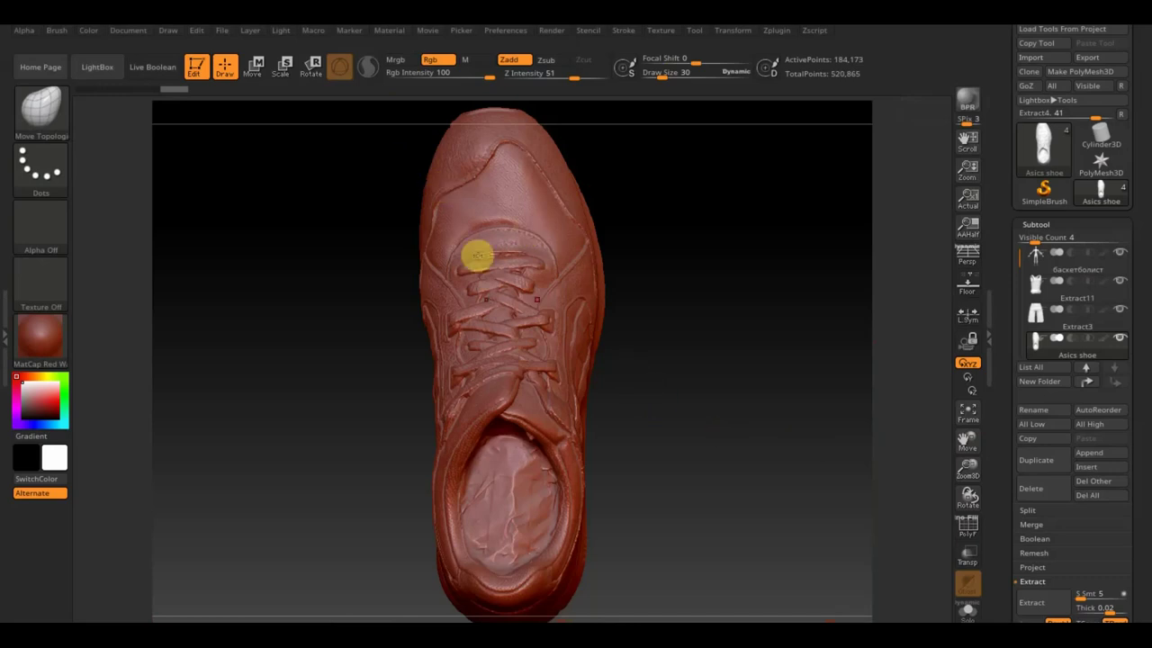
Inspect the shoe's laces and side with the PolyF wireframe toggled on, then off
mouse_move(662, 335)
left_mouse_down("alt")
mouse_move(717, 495)
mouse_move(743, 271)
mouse_move(715, 298)
mouse_move(726, 364)
mouse_move(766, 458)
mouse_move(829, 480)
mouse_move(759, 332)
mouse_move(751, 387)
mouse_move(797, 412)
mouse_move(797, 396)
left_mouse_up("alt")
mouse_move(735, 224)
left_mouse_down()
mouse_move(789, 365)
mouse_move(797, 356)
left_mouse_up()
left_click(968, 527)
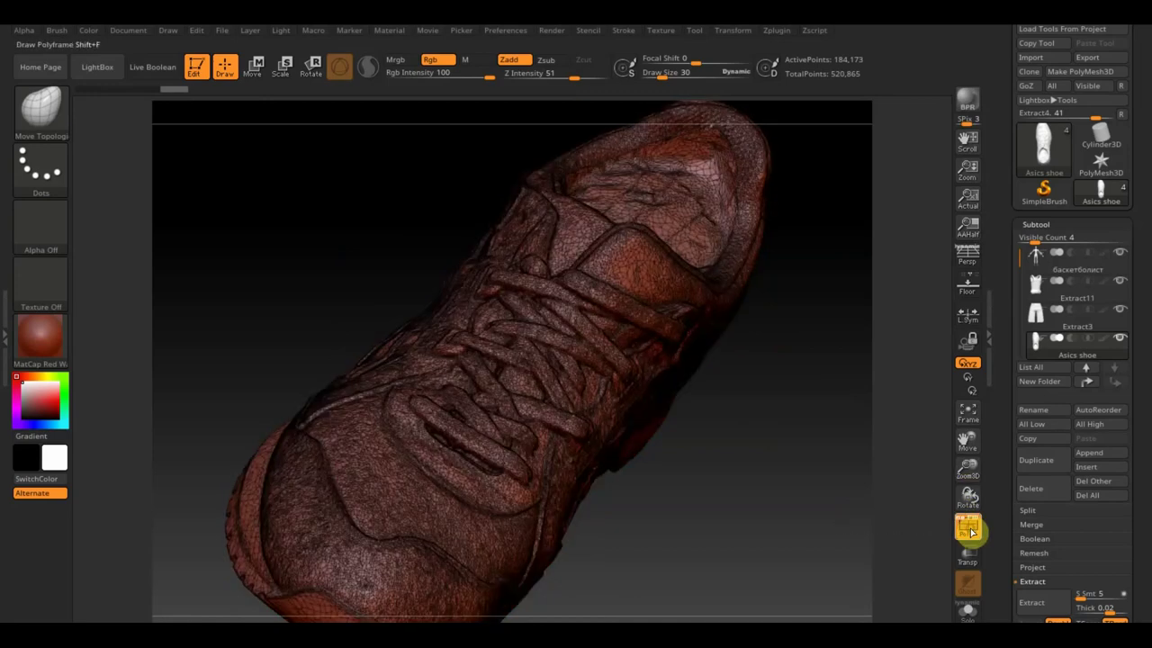
mouse_move(702, 443)
left_mouse_down()
mouse_move(645, 351)
mouse_move(694, 370)
mouse_move(701, 356)
mouse_move(658, 332)
mouse_move(676, 329)
mouse_move(728, 214)
left_mouse_up()
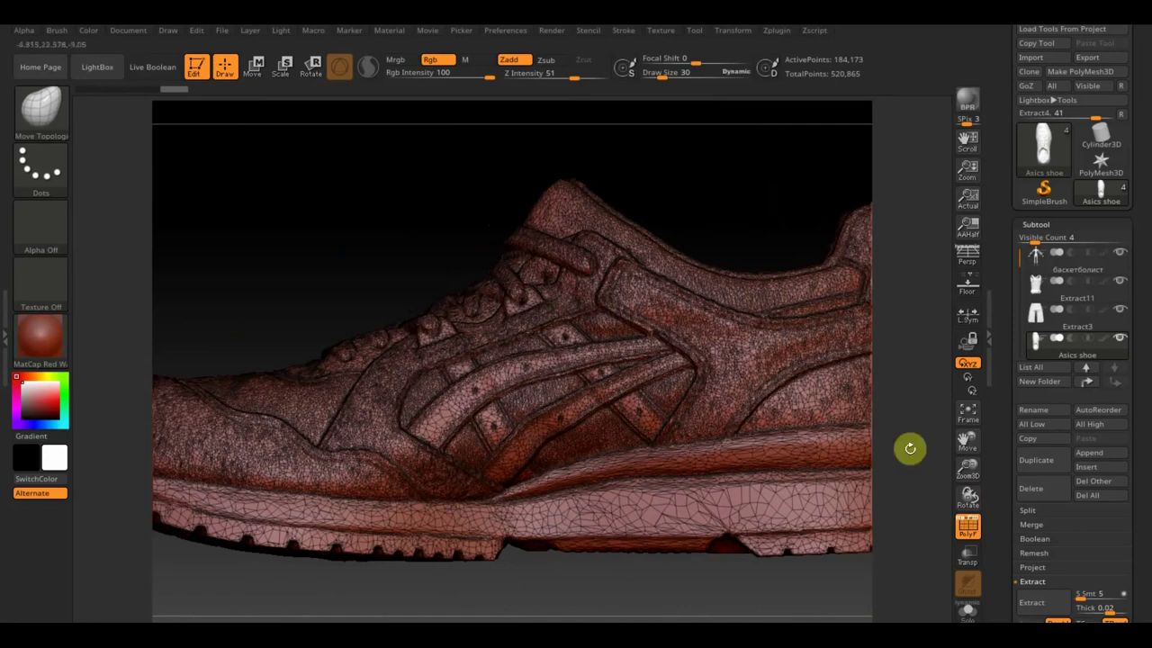
left_click(970, 529)
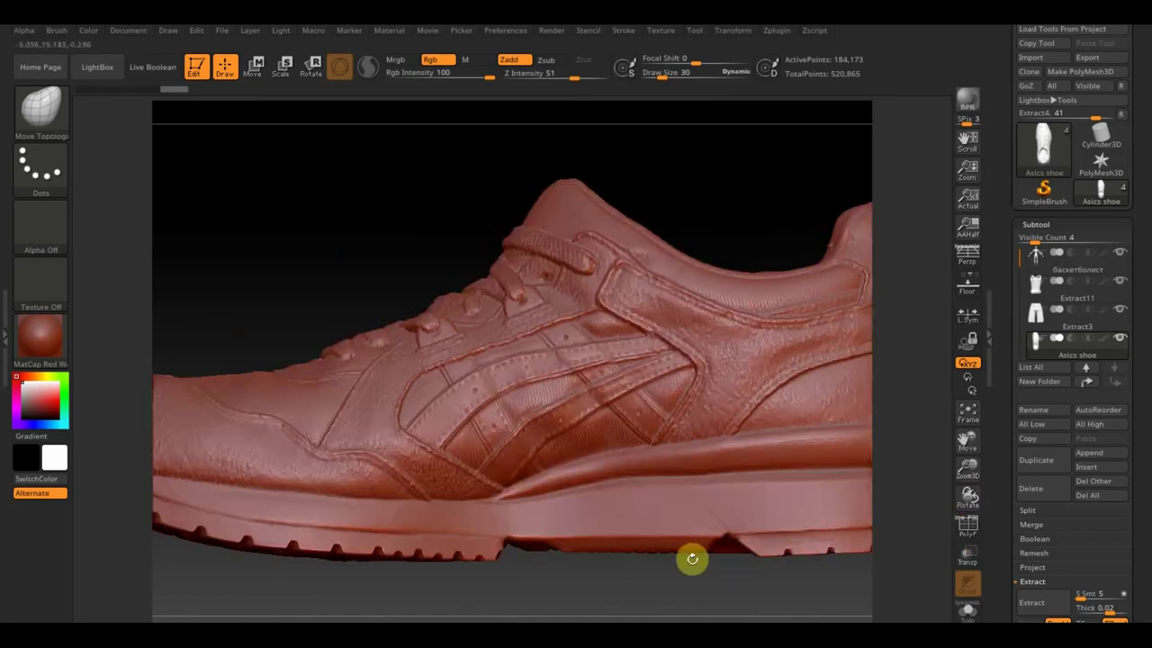
mouse_move(691, 556)
left_mouse_down("alt")
mouse_move(679, 564)
mouse_move(633, 474)
left_mouse_up("alt")
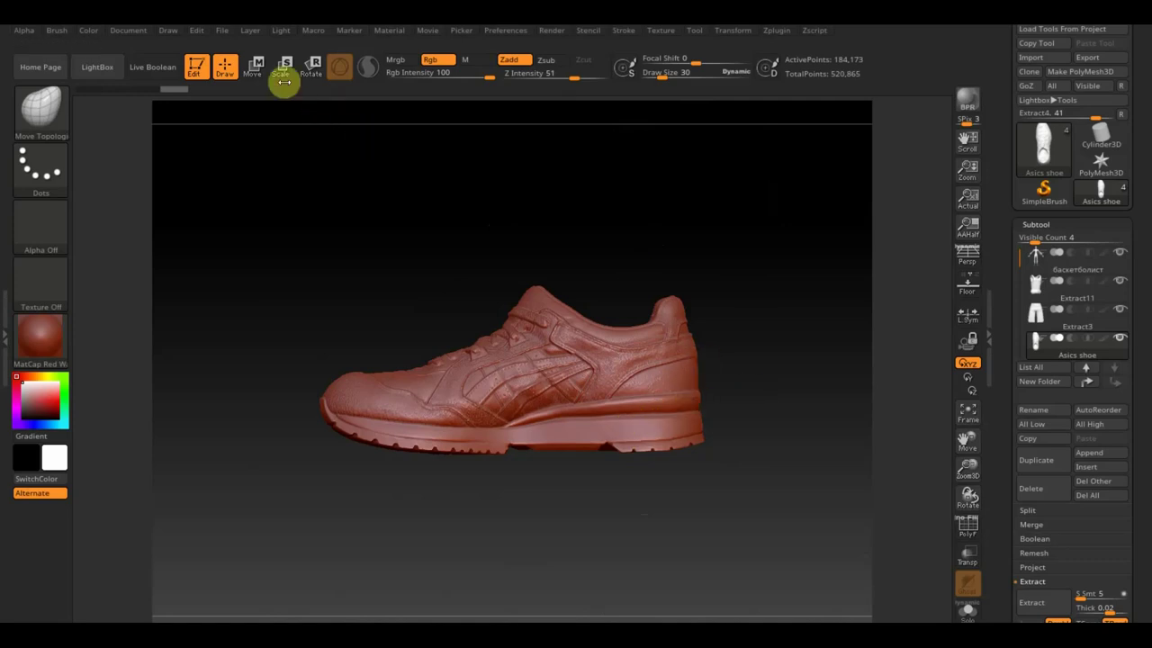
Scale the Asics shoe down, turn on the Floor grid, and rotate it about 90°
left_click(252, 65)
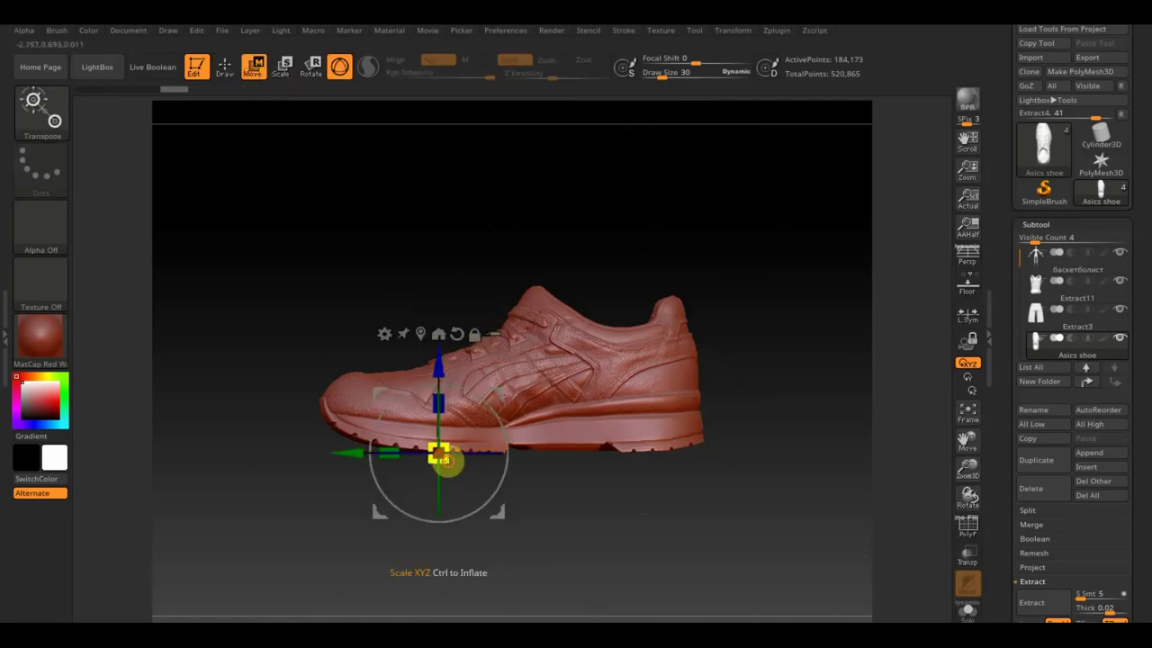
left_click_drag(447, 460, 387, 400)
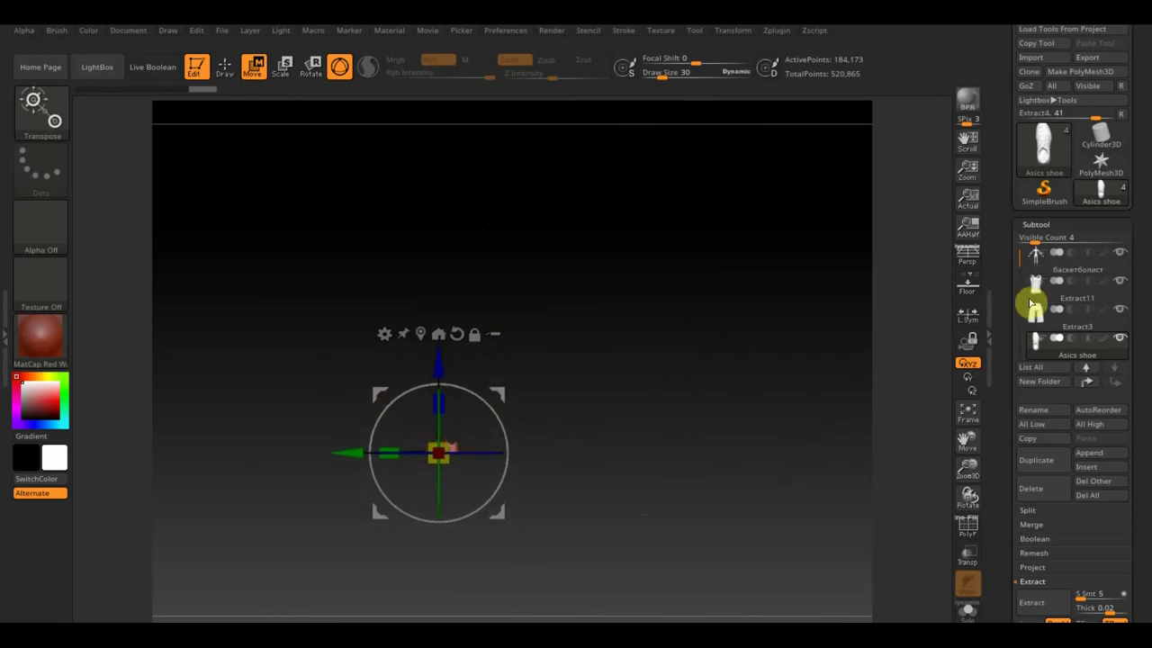
left_click(967, 285)
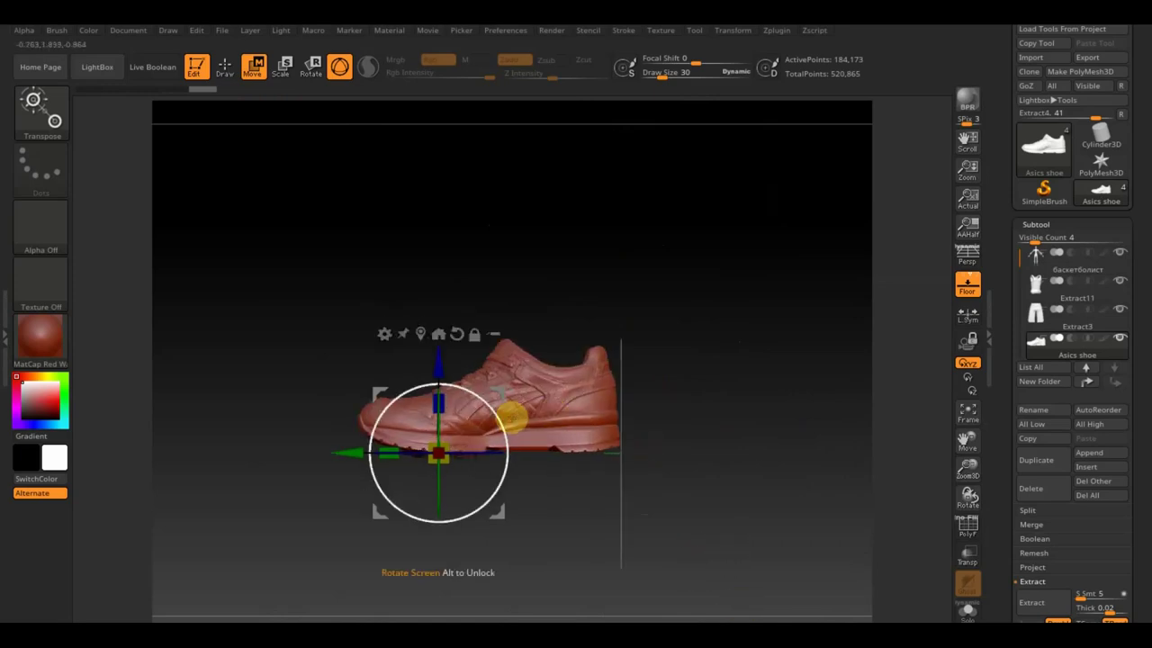
mouse_move(498, 428)
left_mouse_down()
mouse_move(458, 373)
mouse_move(396, 354)
left_mouse_up()
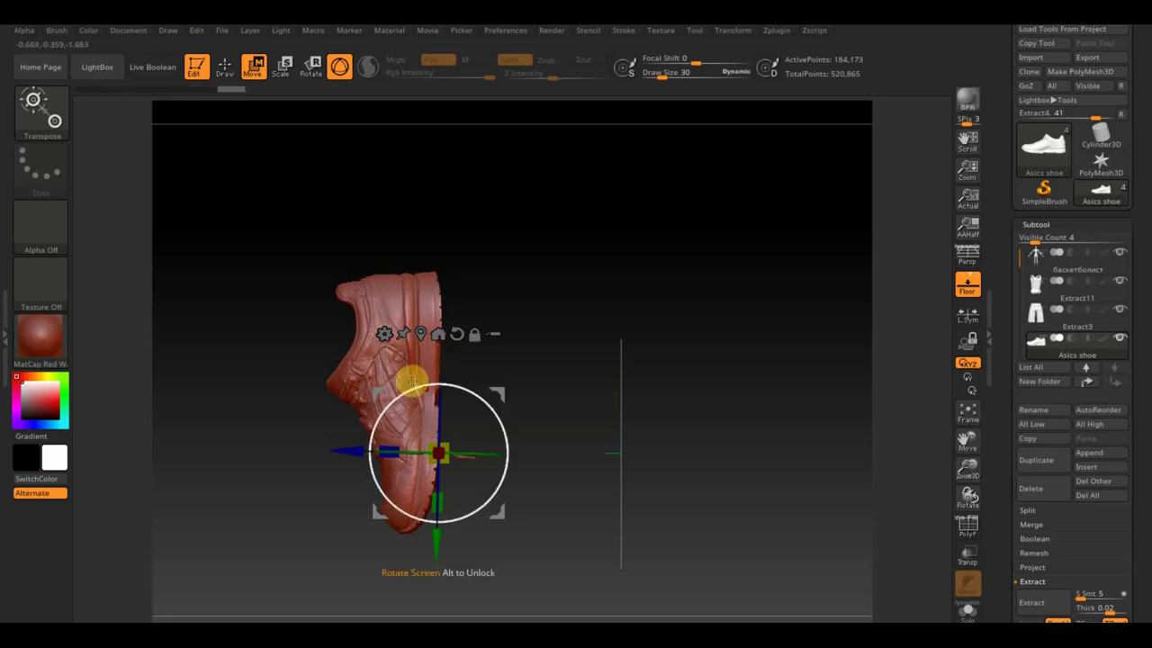
mouse_move(694, 363)
left_mouse_down()
mouse_move(822, 365)
mouse_move(785, 389)
left_mouse_up()
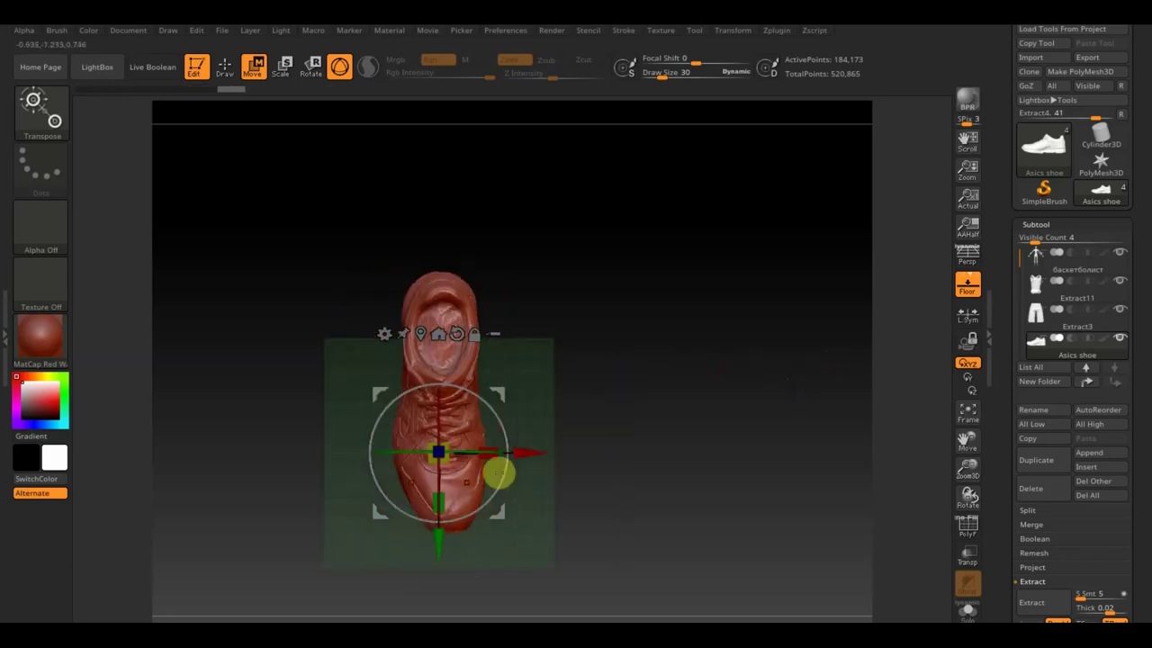
Shrink the shoe much smaller and rotate it around its centre
left_click_drag(440, 456, 415, 408)
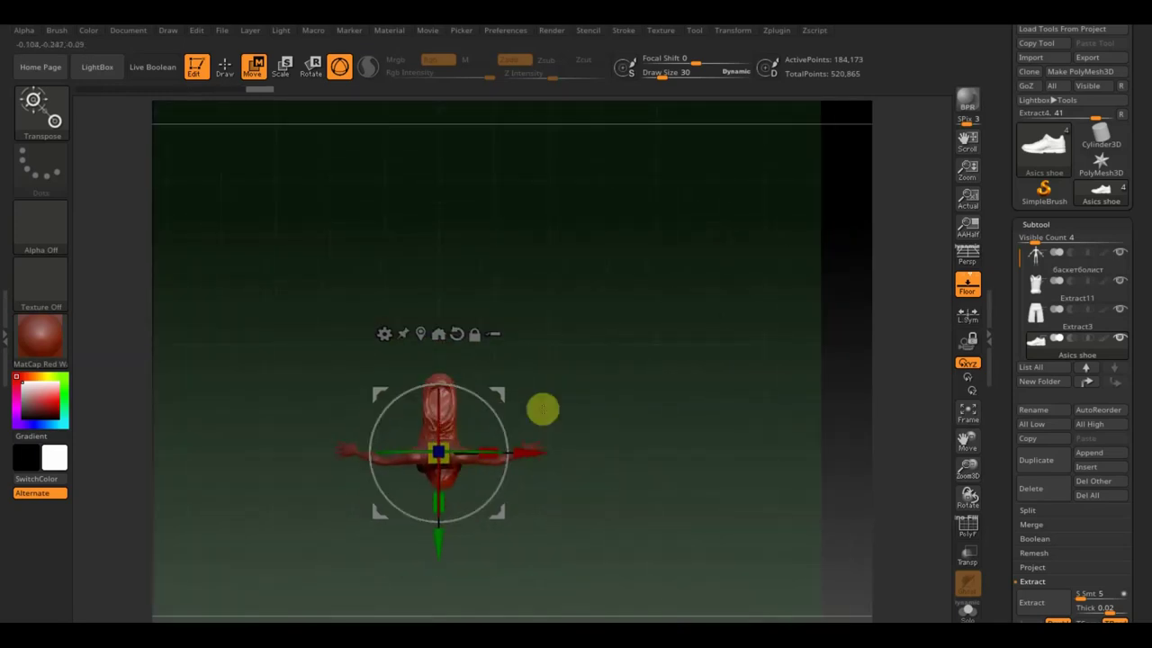
mouse_move(793, 393)
left_mouse_down("alt")
mouse_move(804, 462)
mouse_move(900, 618)
left_mouse_up("alt")
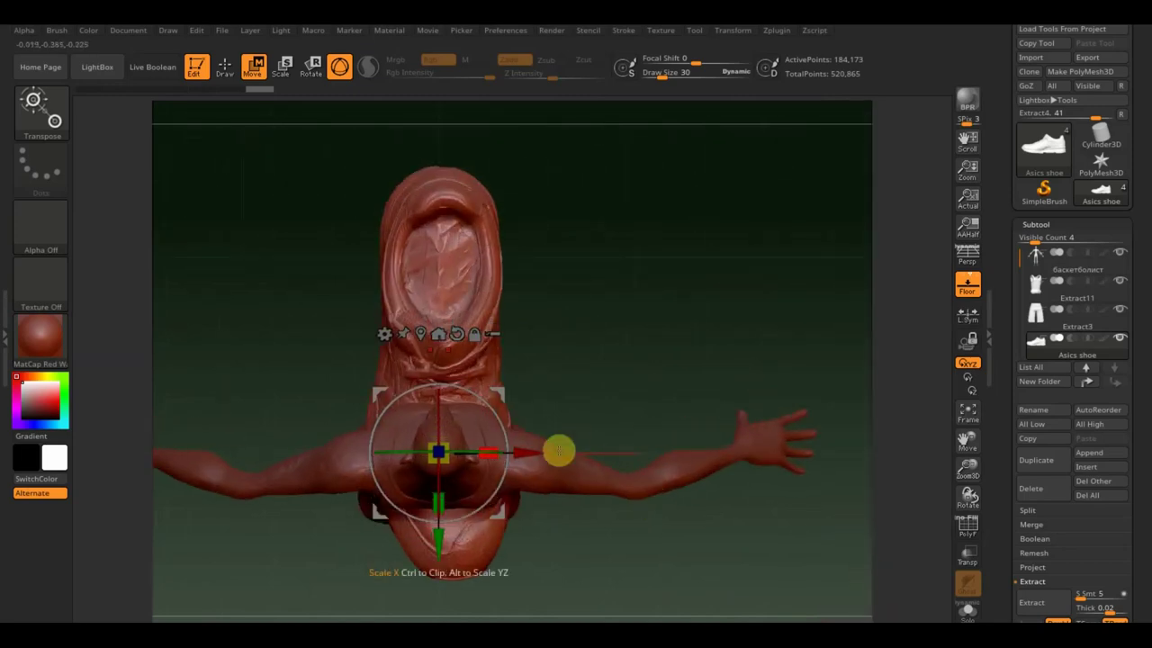
left_click_drag(438, 459, 420, 393)
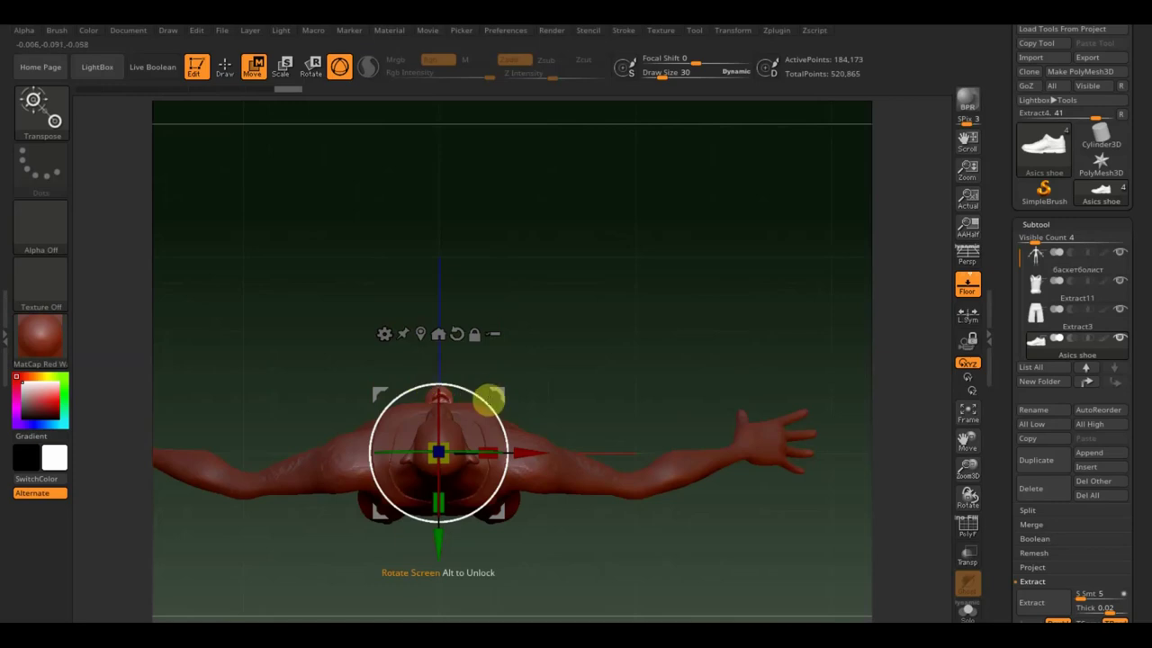
left_click_drag(482, 407, 350, 562)
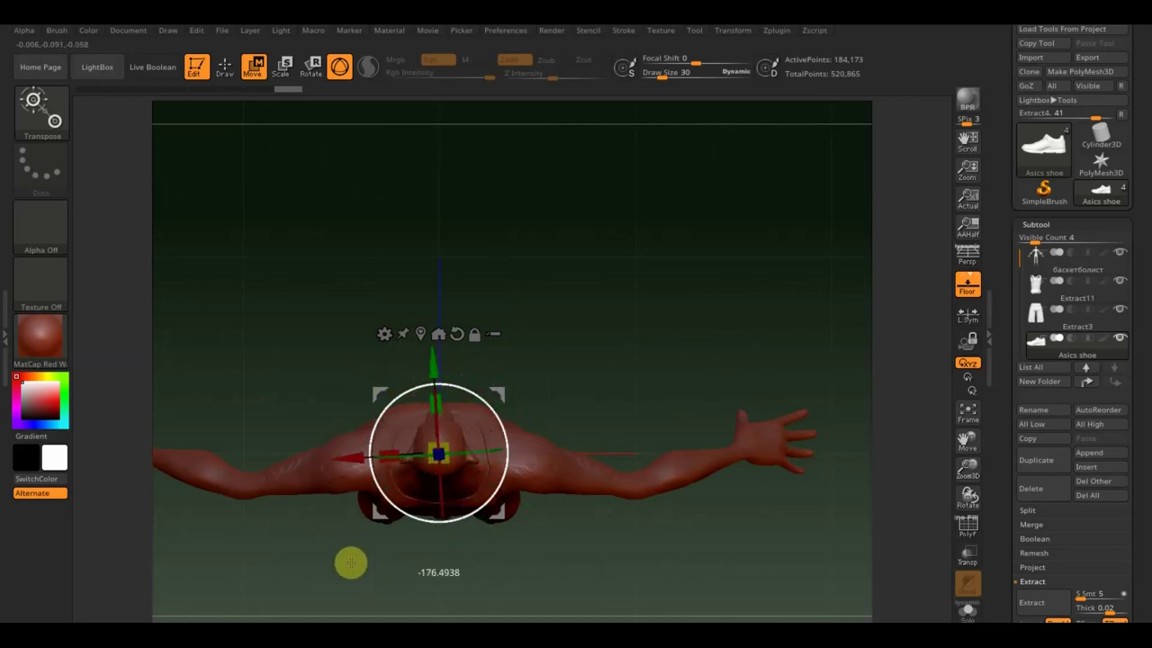
left_click_drag(350, 563, 342, 540)
Move the shoe down toward the figure, discarding a trial tilt and offset
left_click_drag(453, 360, 442, 213)
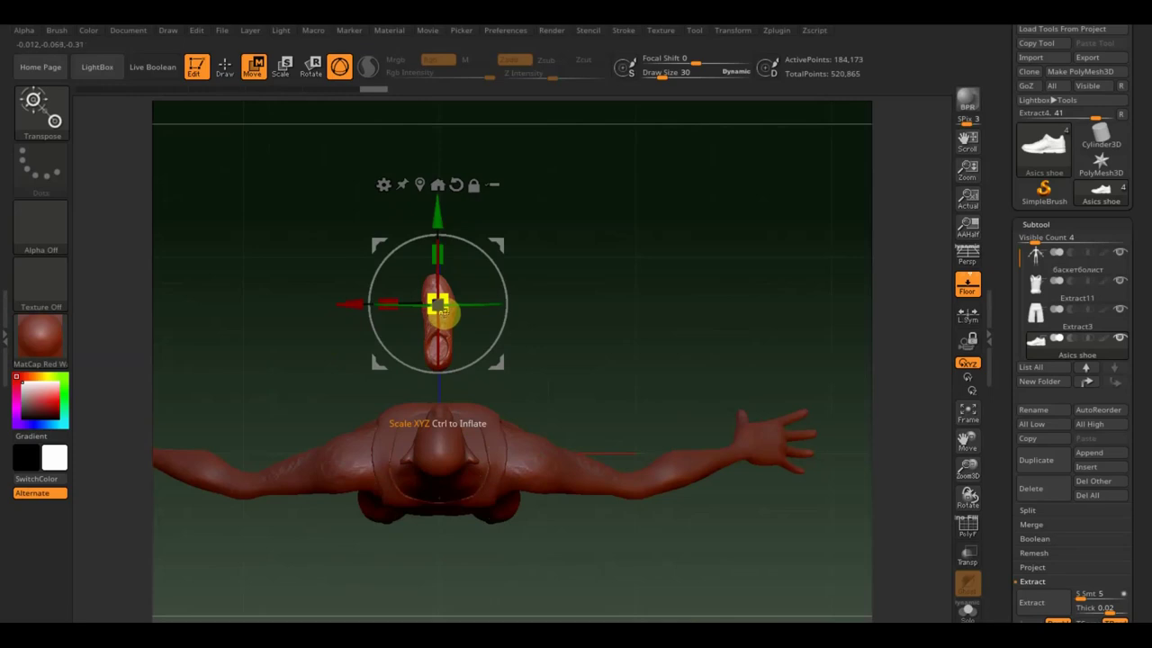
mouse_move(491, 261)
left_mouse_down()
mouse_move(520, 333)
mouse_move(514, 290)
left_mouse_up()
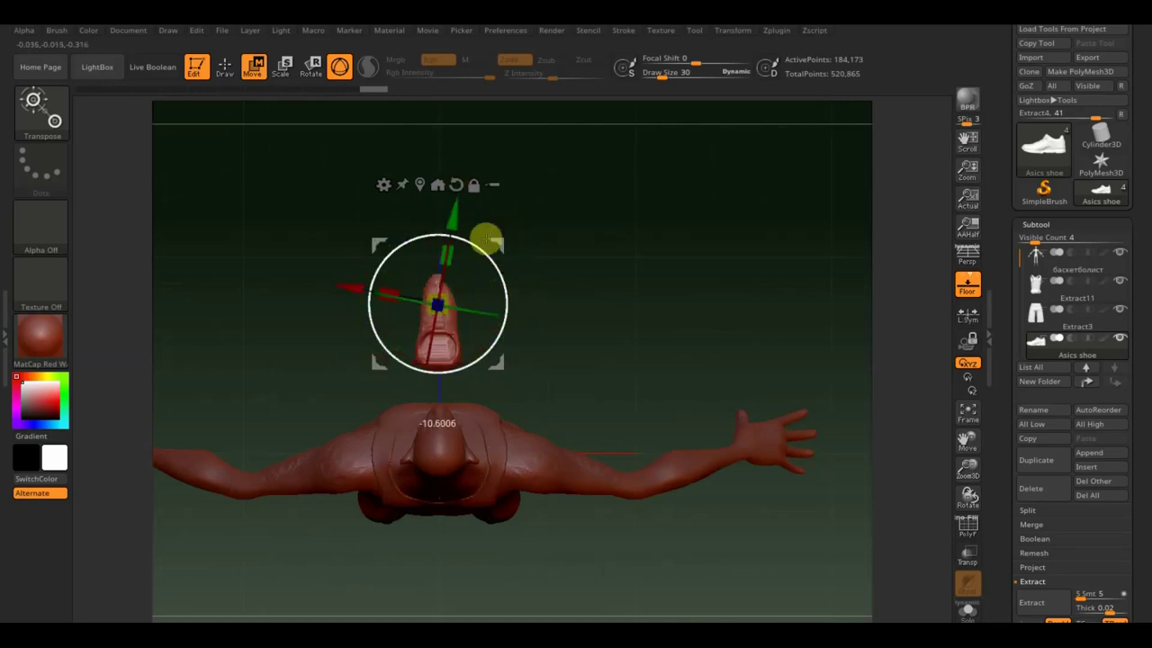
key("ctrl+z")
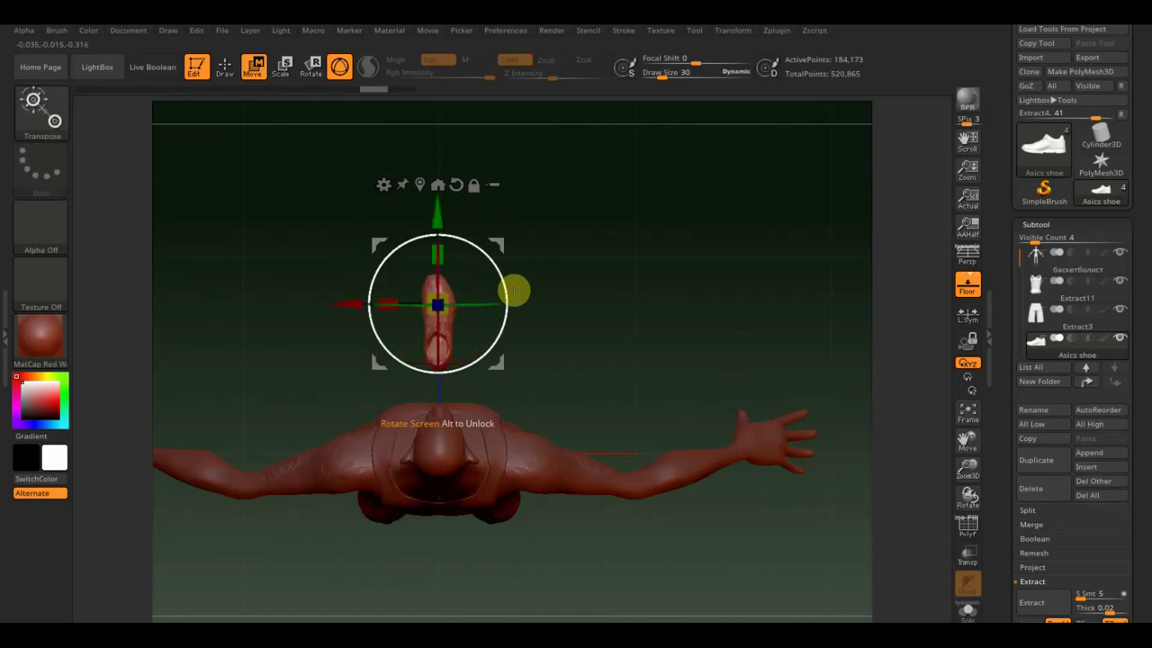
left_click_drag(378, 240, 419, 275)
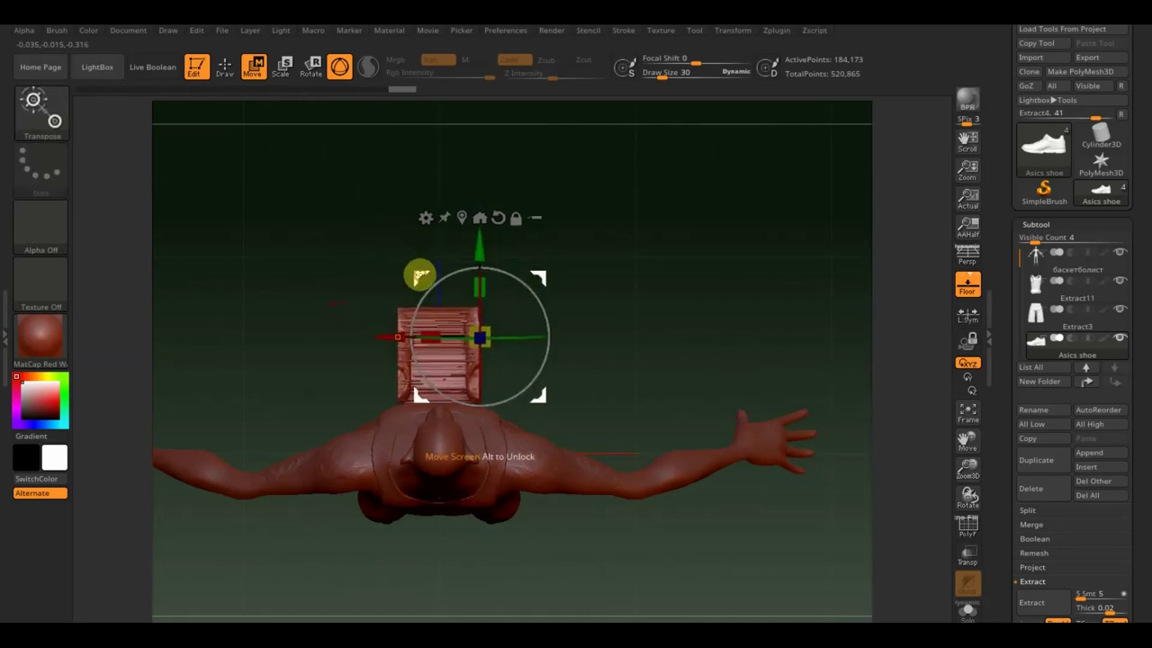
key("ctrl+z")
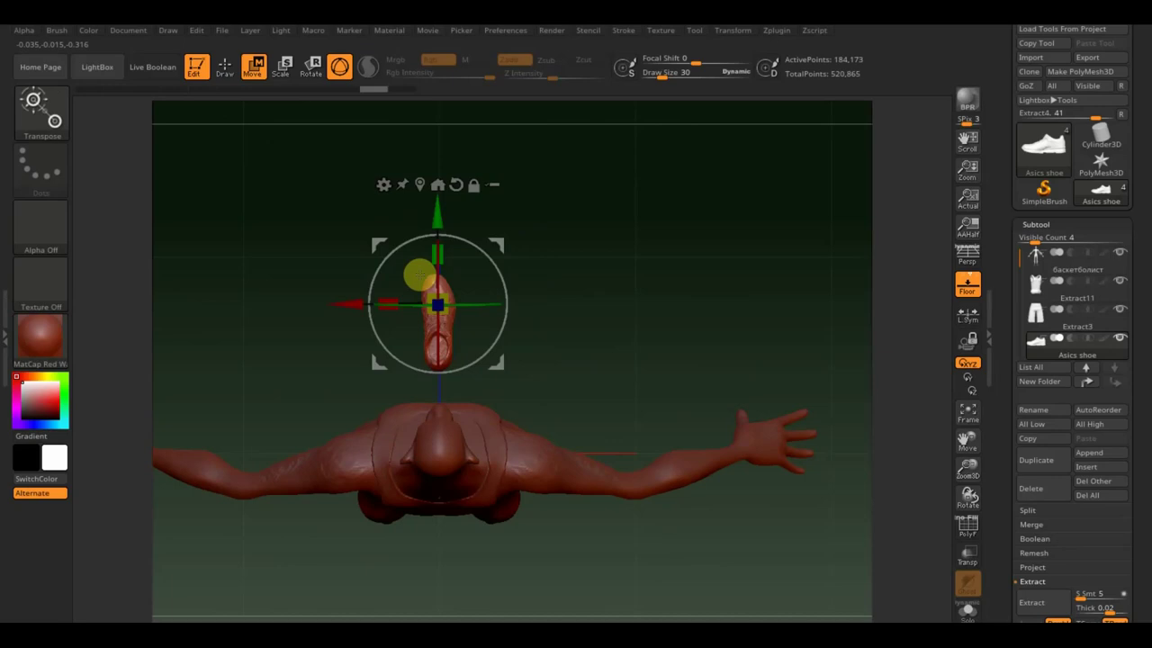
left_click_drag(340, 304, 360, 311)
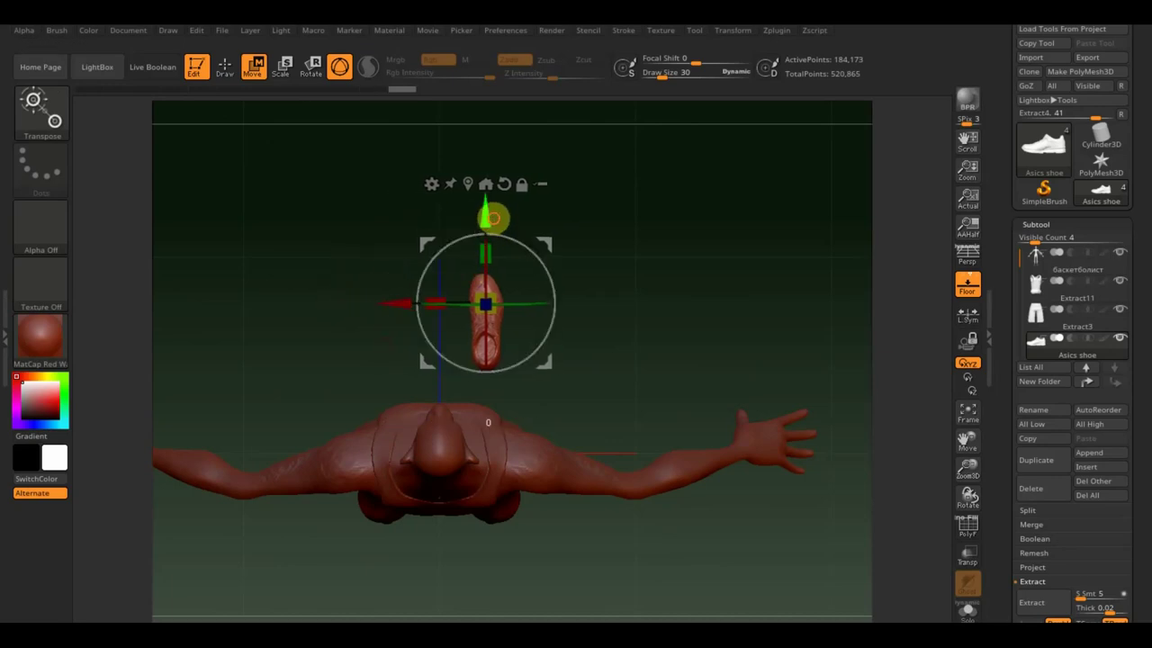
left_click_drag(493, 217, 504, 329)
Set the transform pivot at the figure's feet from a side view, zoomed on the foot
left_click_drag(589, 345, 617, 167)
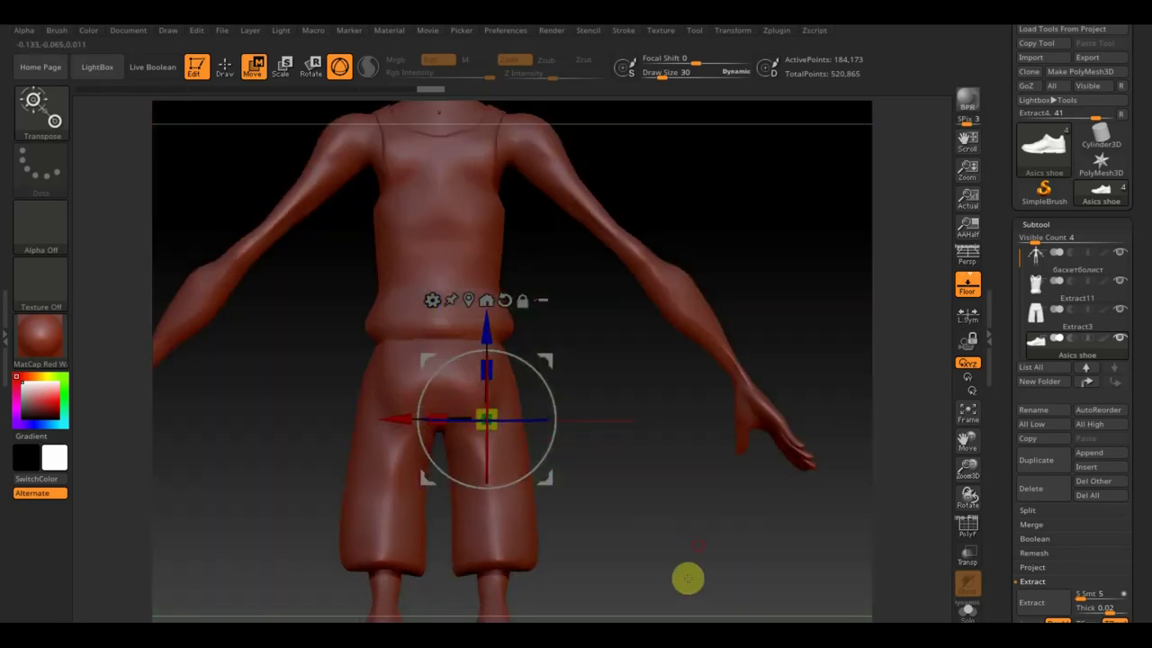
mouse_move(675, 574)
left_mouse_down("alt")
mouse_move(643, 514)
mouse_move(592, 544)
left_mouse_up("alt")
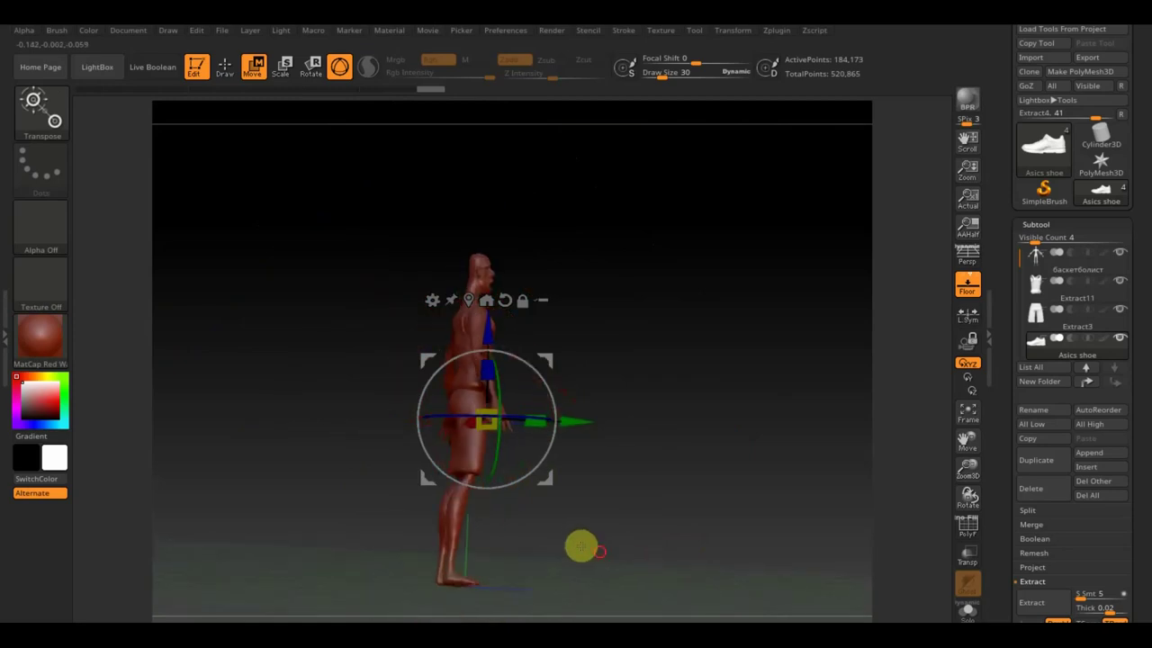
left_click_drag(486, 337, 491, 500, "alt")
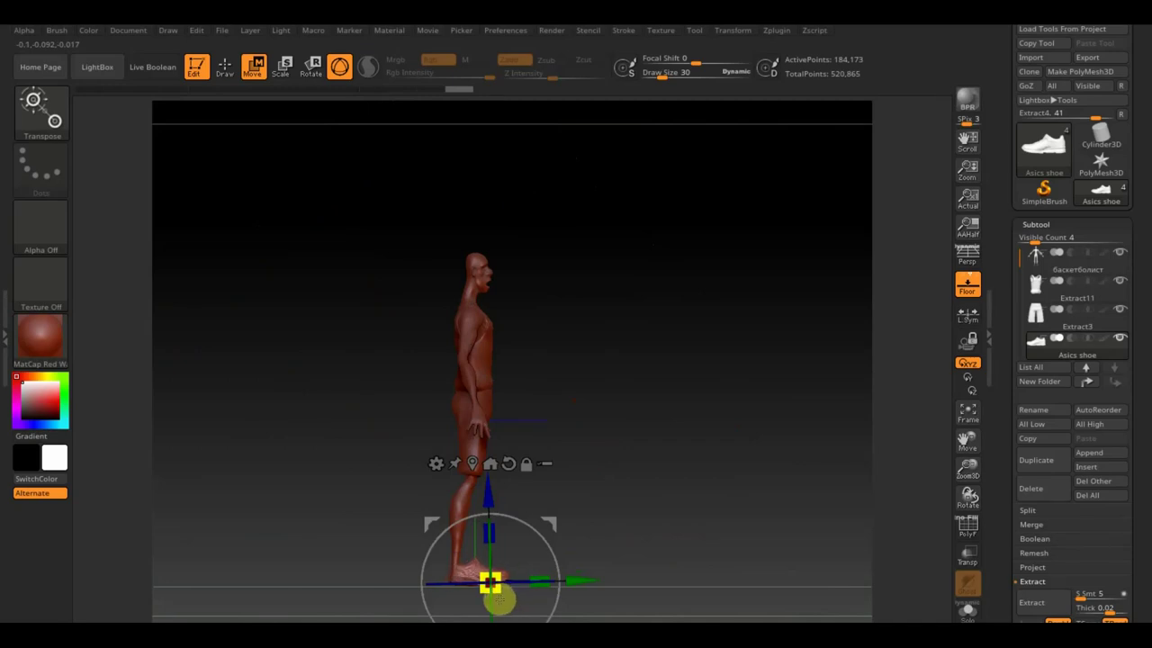
left_click_drag(668, 525, 705, 523, "alt")
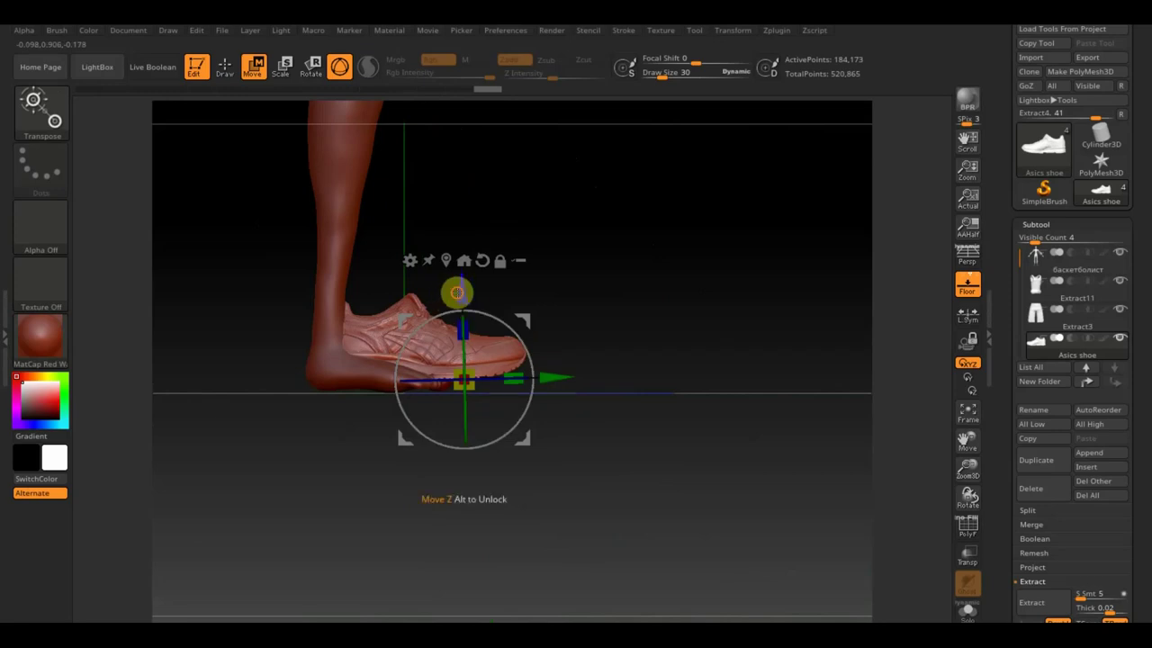
Lower, slide back, shrink and shift the shoe sideways onto the foot
left_click_drag(457, 293, 458, 308)
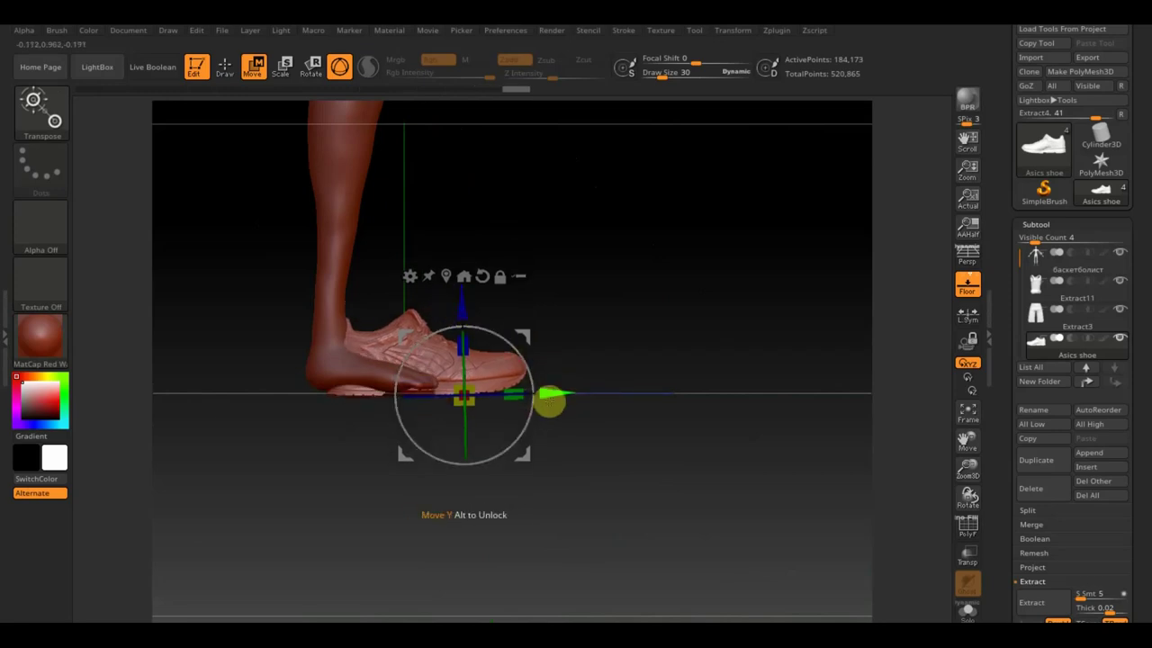
left_click_drag(550, 401, 502, 397)
left_click_drag(425, 407, 421, 403)
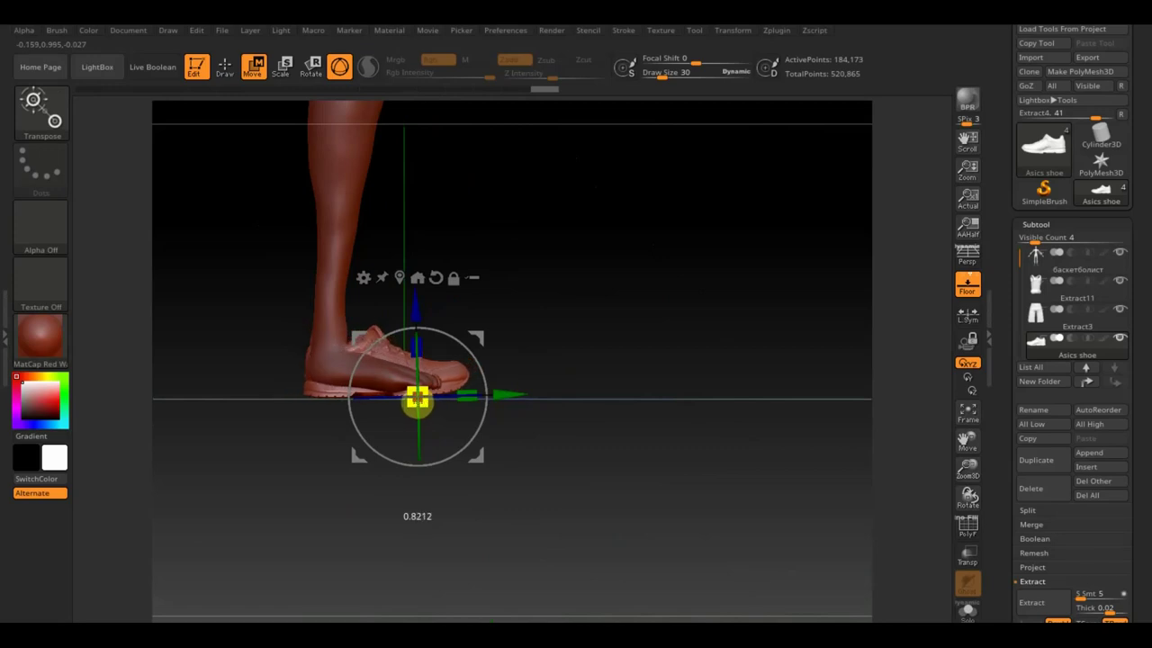
left_click_drag(591, 390, 545, 442, "shift")
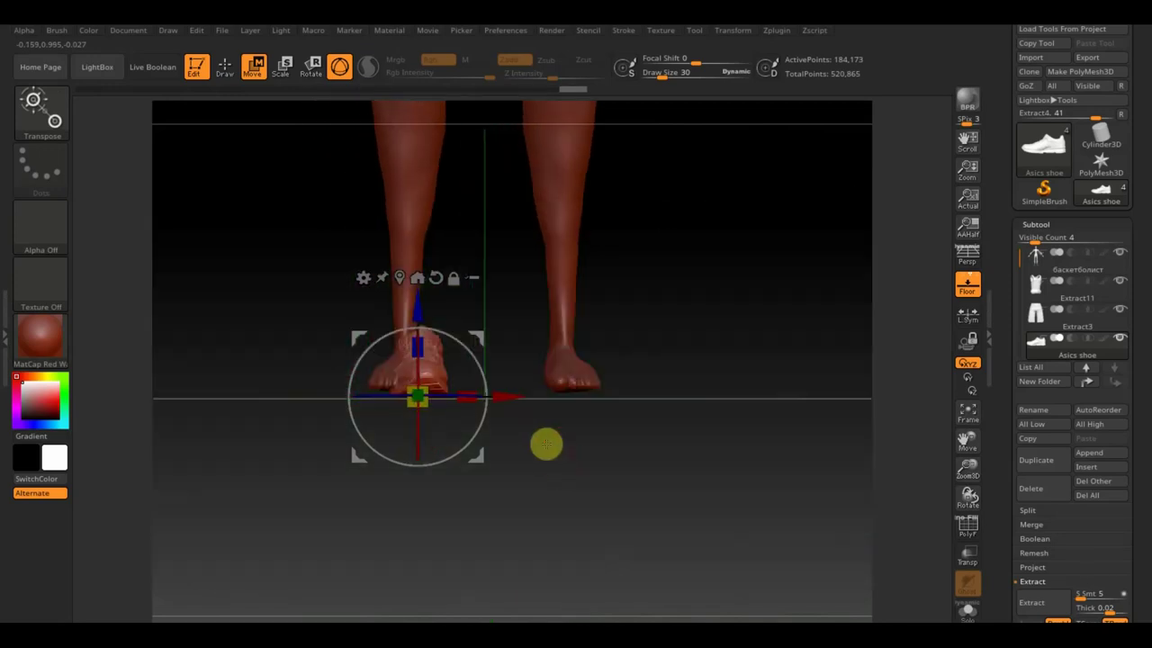
left_click_drag(515, 401, 501, 400)
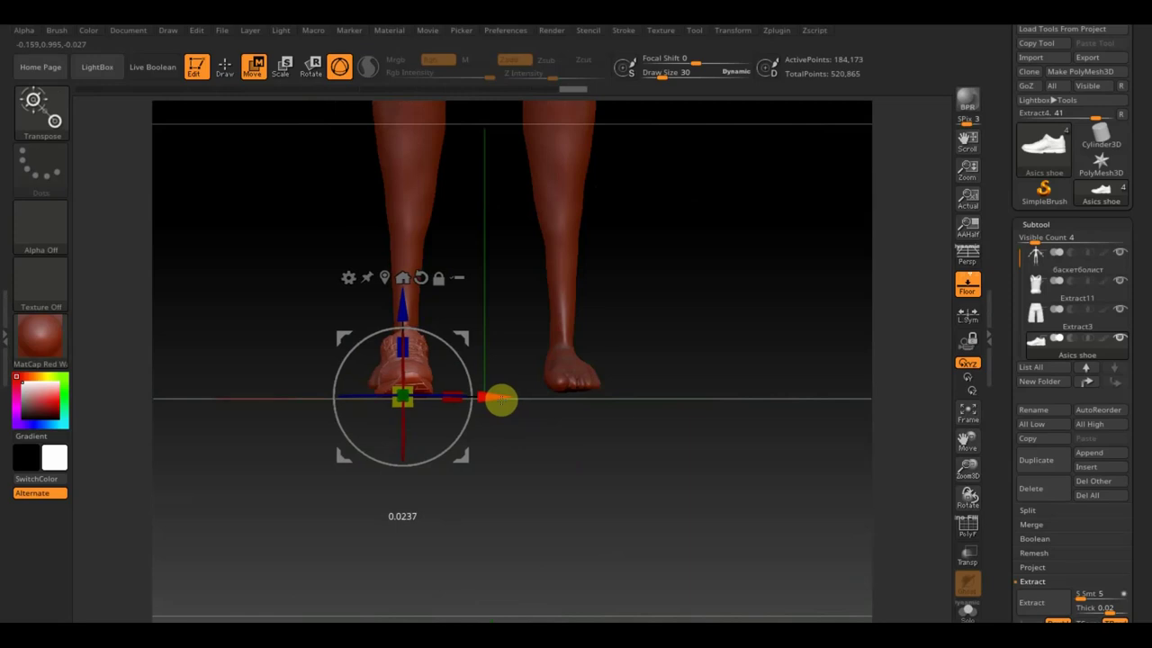
left_click_drag(478, 504, 590, 486)
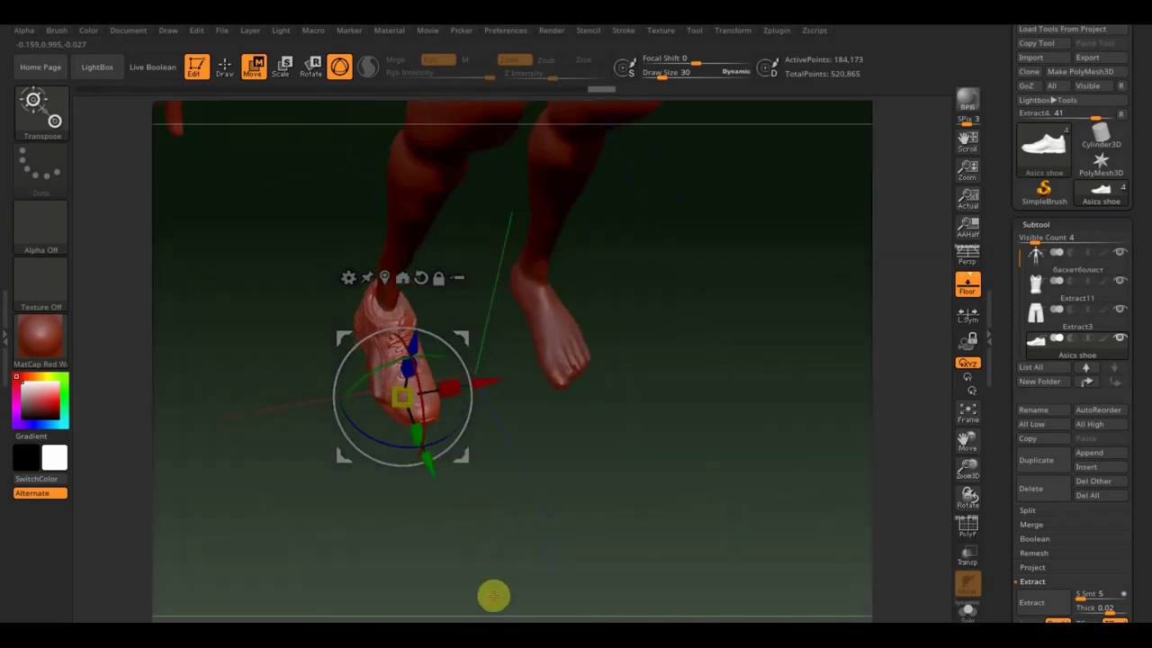
left_click_drag(509, 396, 496, 400)
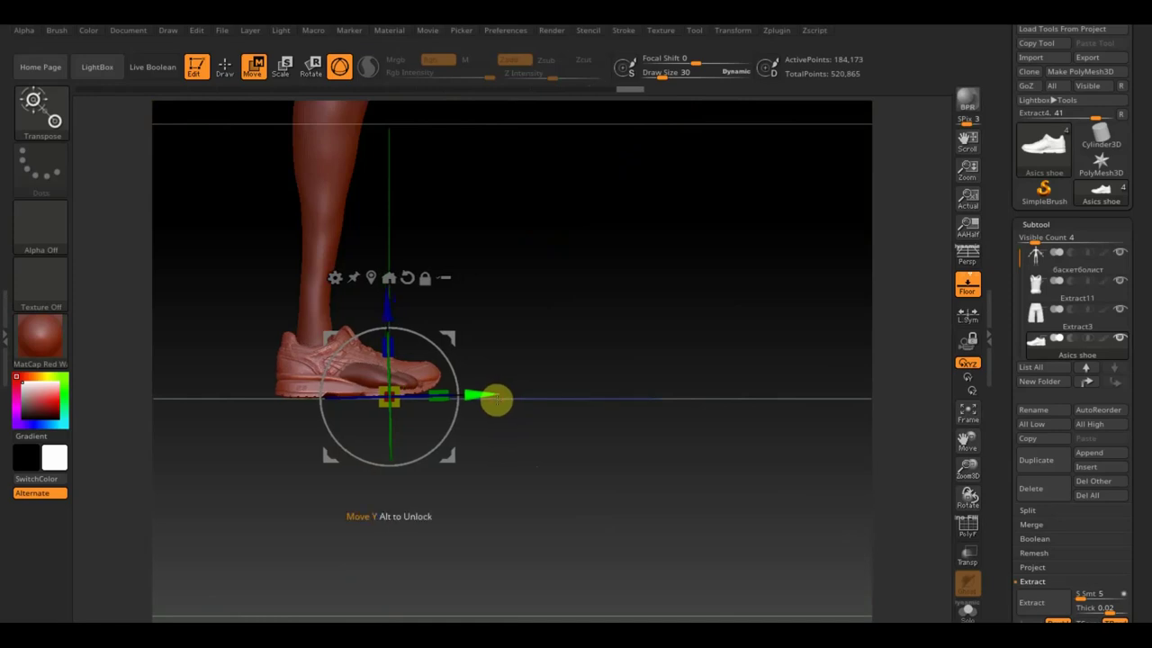
Nudge and rotate the shoe to match the foot, then select the баскетболист body subtool
mouse_move(576, 404)
left_mouse_down()
mouse_move(546, 496)
mouse_move(548, 555)
left_mouse_up()
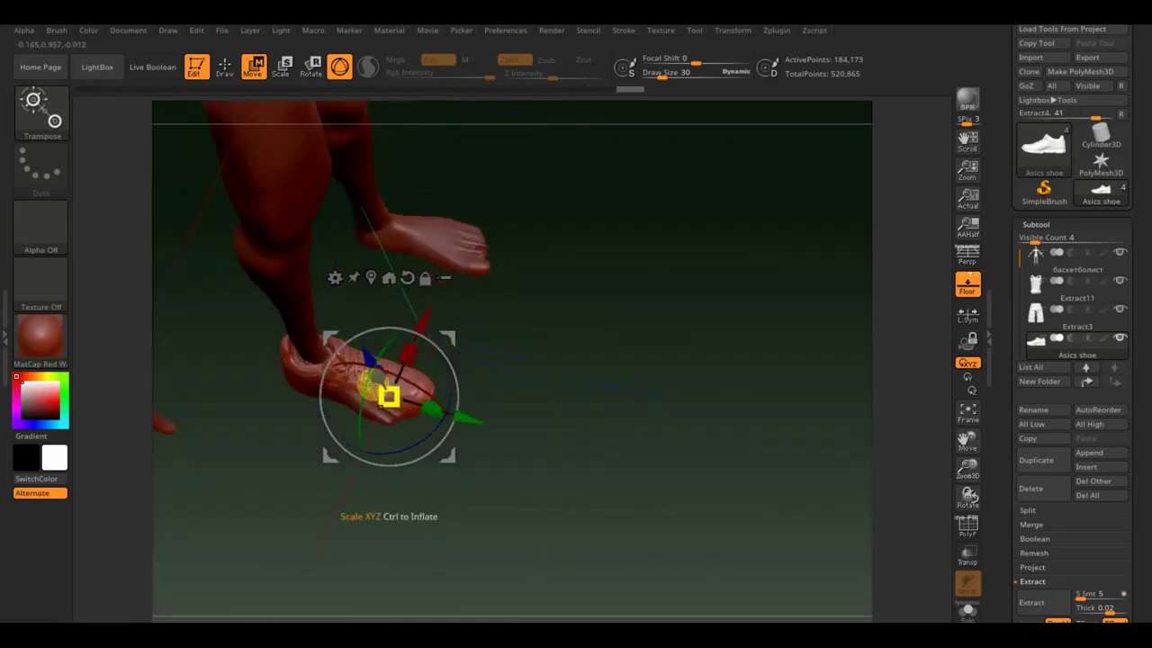
left_click_drag(327, 459, 327, 455)
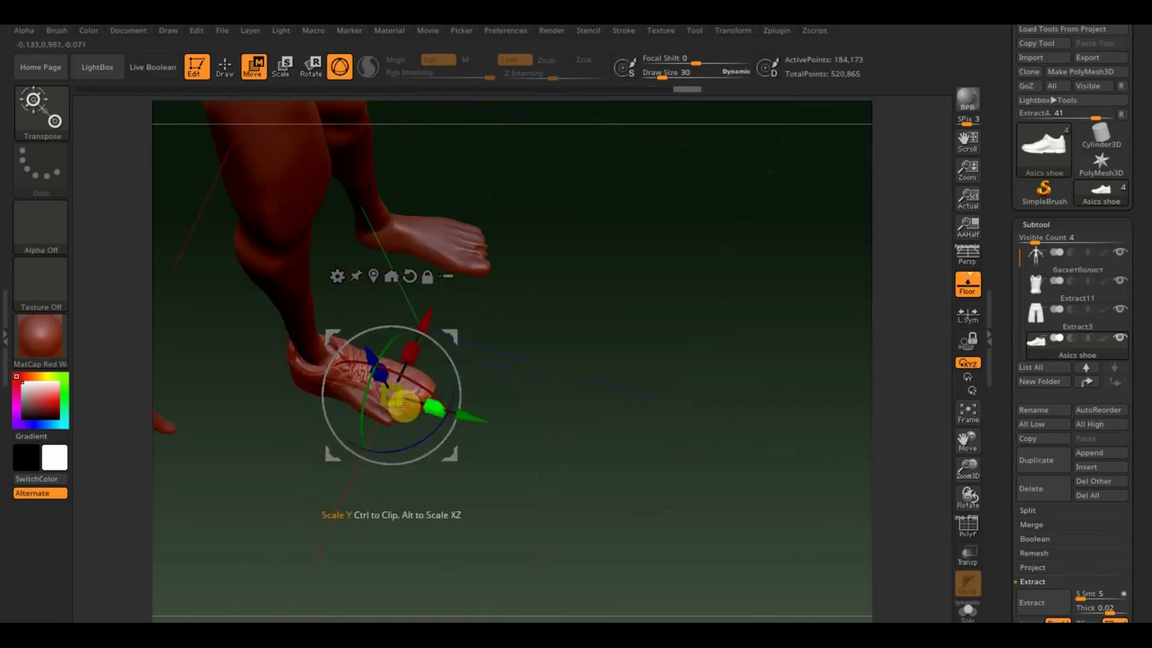
left_click_drag(504, 396, 589, 359, "shift")
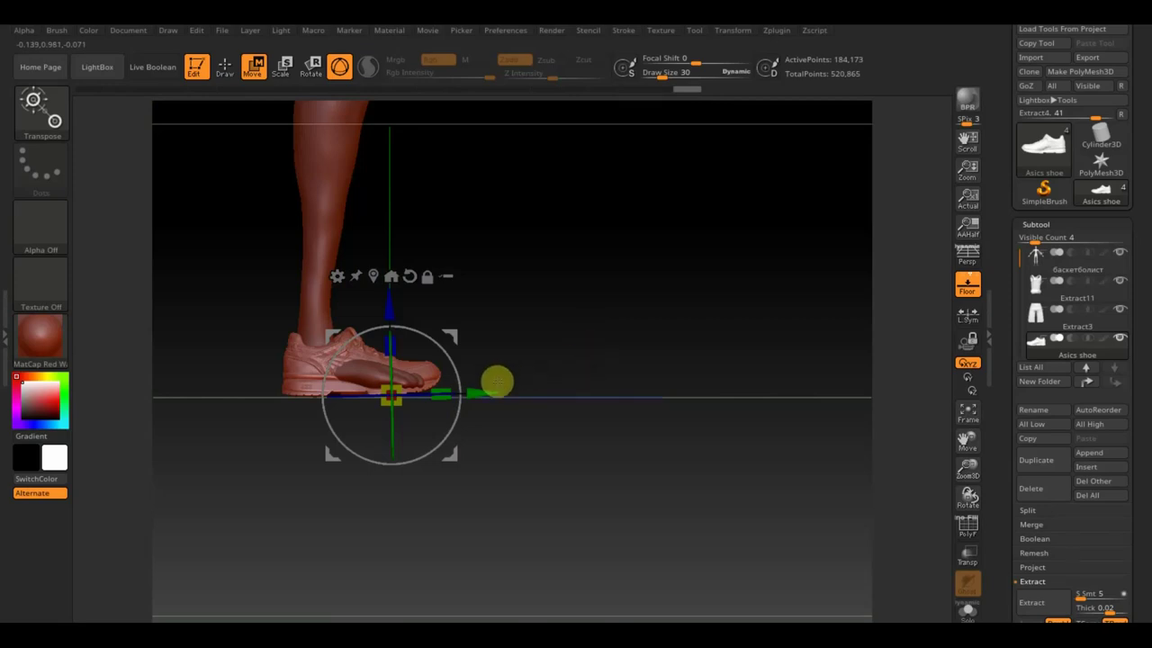
mouse_move(588, 365)
left_mouse_down("shift")
mouse_move(578, 373)
mouse_move(537, 249)
mouse_move(467, 144)
mouse_move(444, 132)
mouse_move(624, 456)
mouse_move(612, 435)
mouse_move(598, 525)
mouse_move(522, 460)
mouse_move(549, 484)
left_mouse_up("shift")
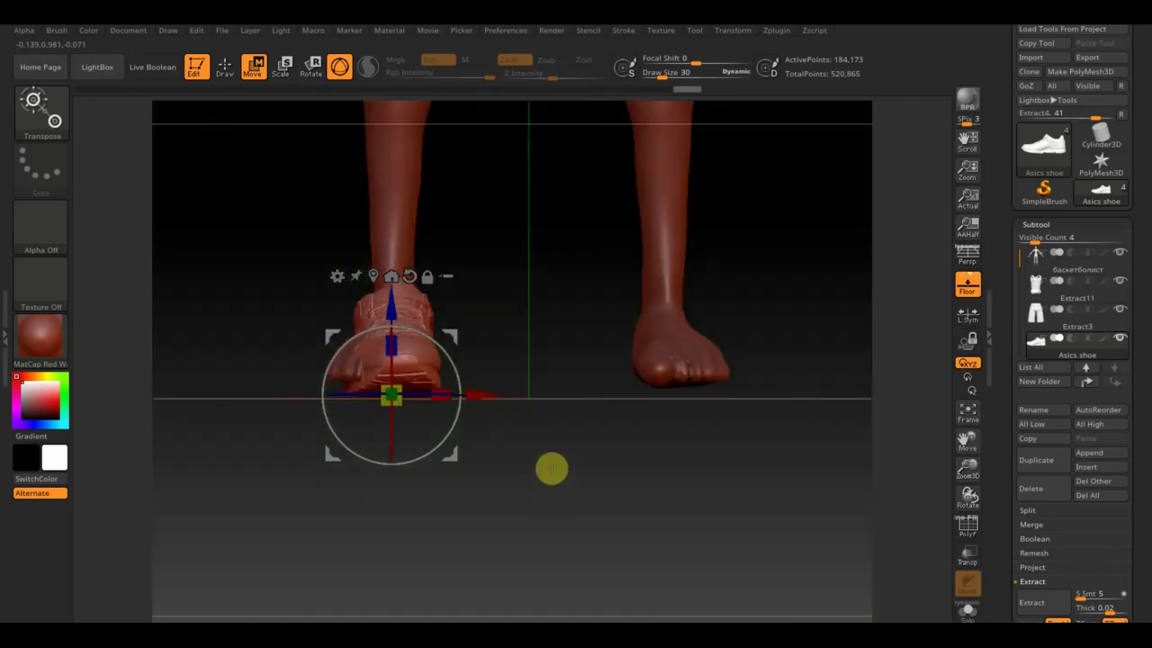
left_click_drag(452, 366, 454, 369)
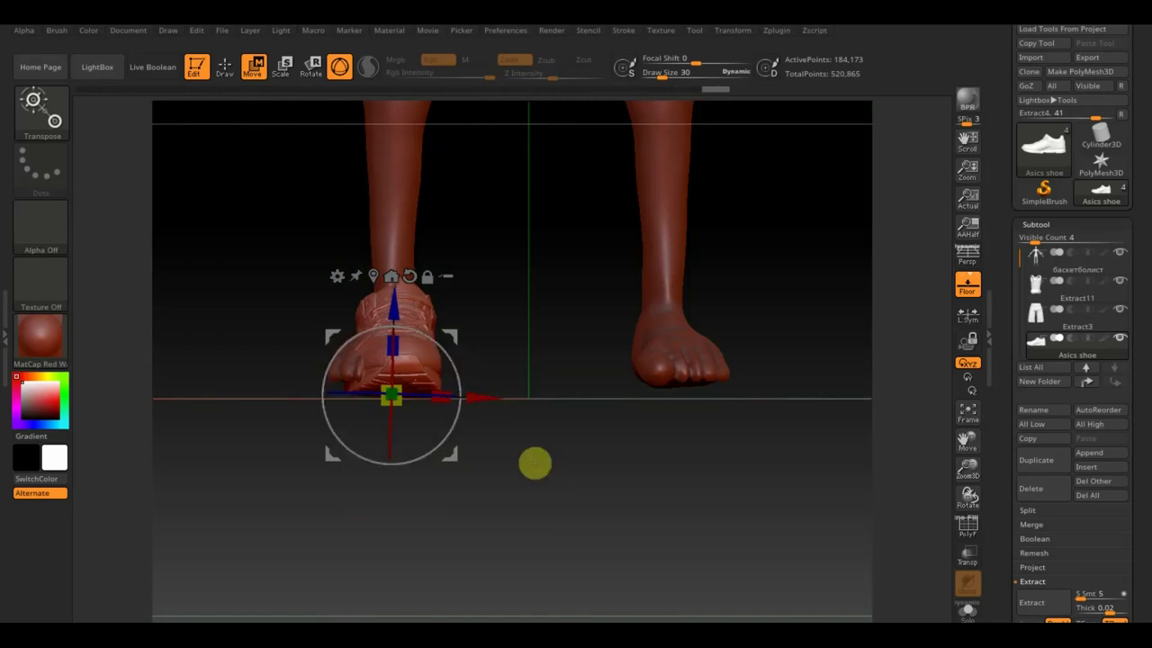
key("n")
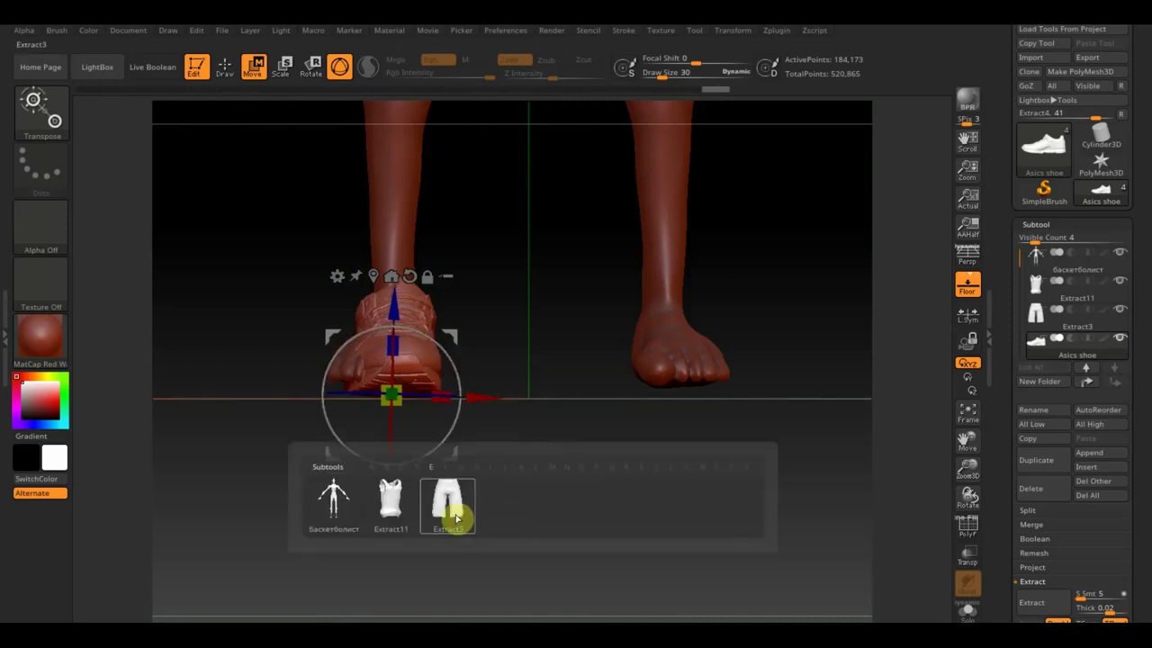
left_click(340, 510)
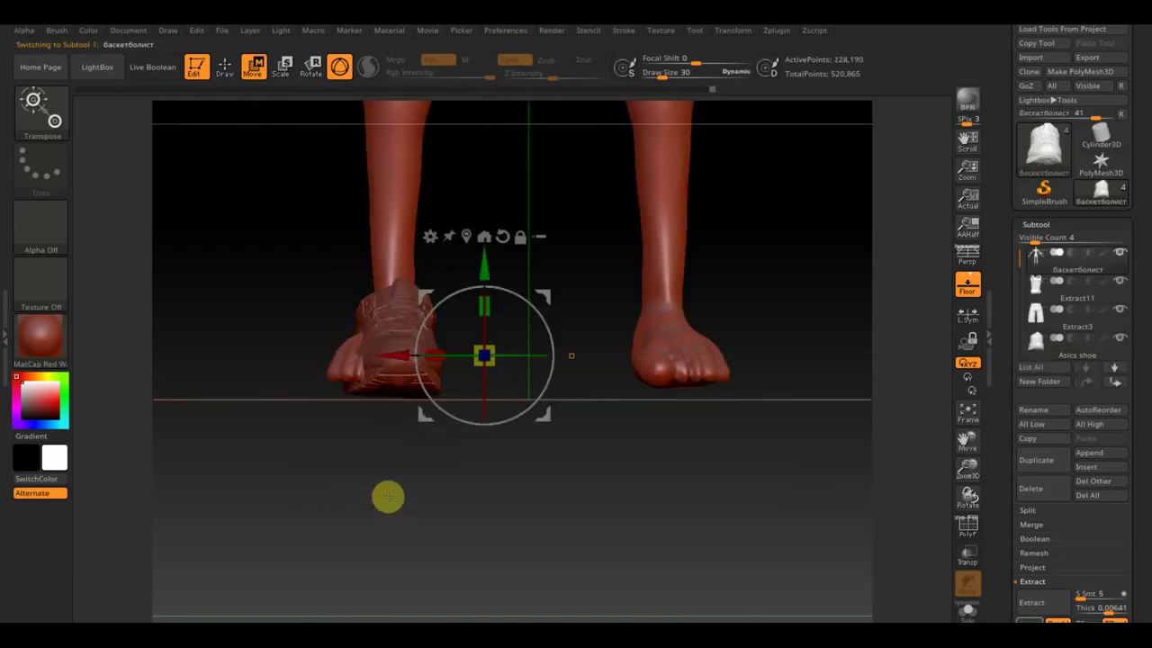
Mask around the feet, invert so only the shoed foot is free, and view see-through from below
left_click(220, 65)
left_click_drag(486, 478, 279, 325, "ctrl")
left_click_drag(539, 461, 296, 310, "ctrl")
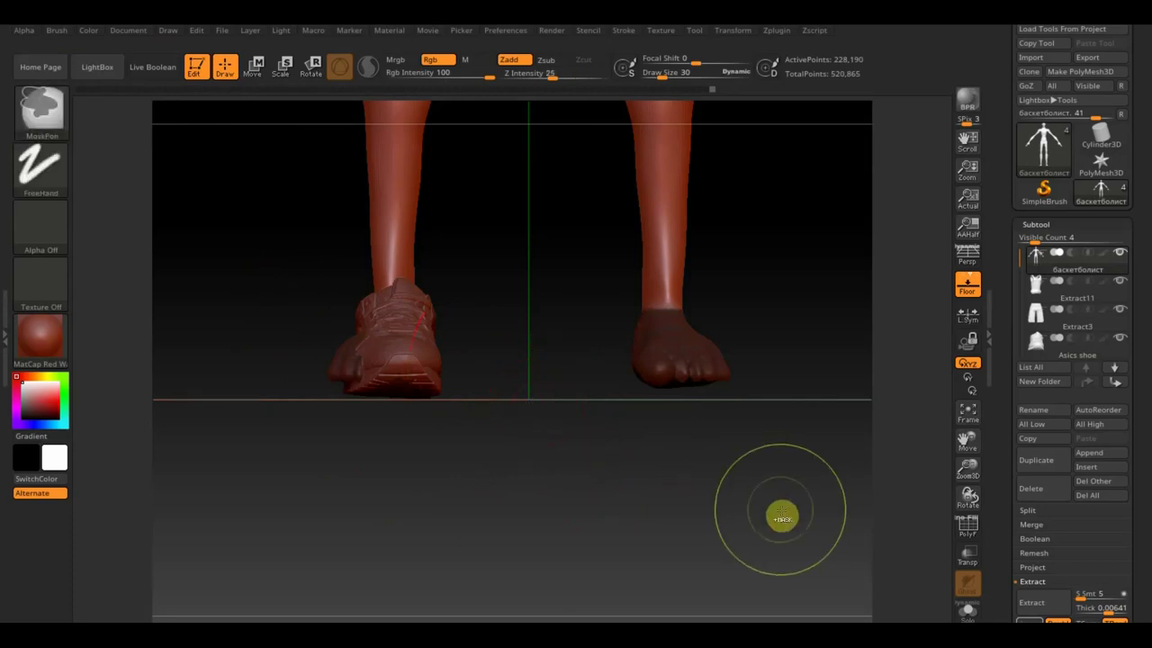
mouse_move(724, 430)
left_mouse_down("ctrl")
mouse_move(763, 482)
mouse_move(570, 267)
left_mouse_up("ctrl")
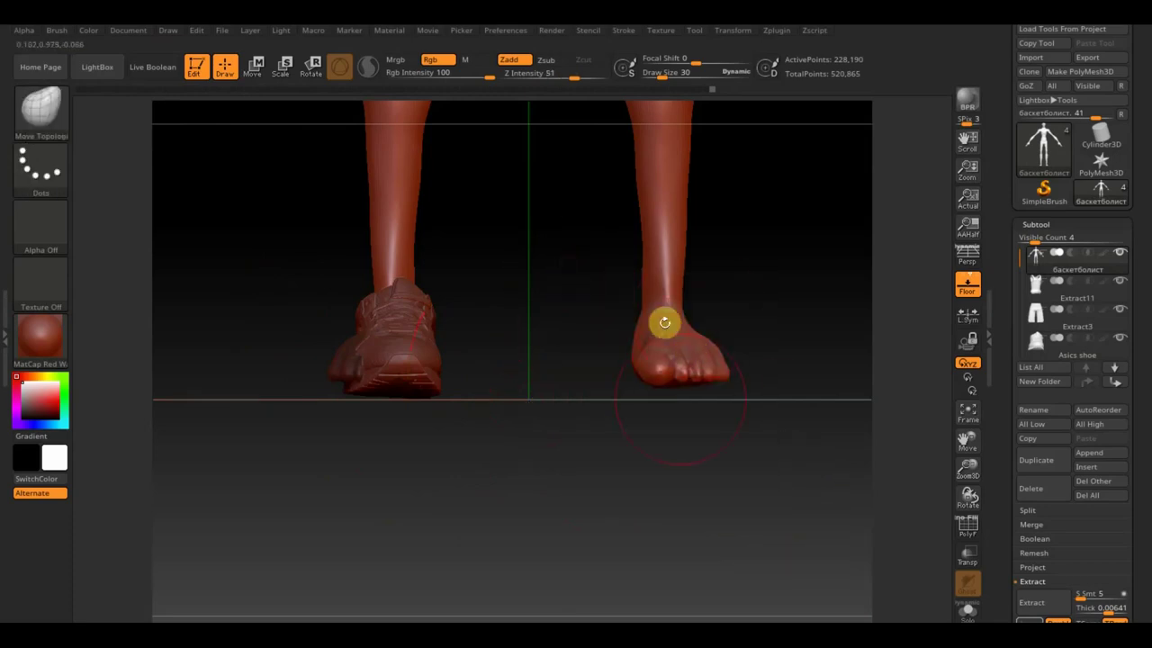
mouse_move(650, 381)
left_mouse_down()
mouse_move(580, 552)
mouse_move(540, 514)
left_mouse_up()
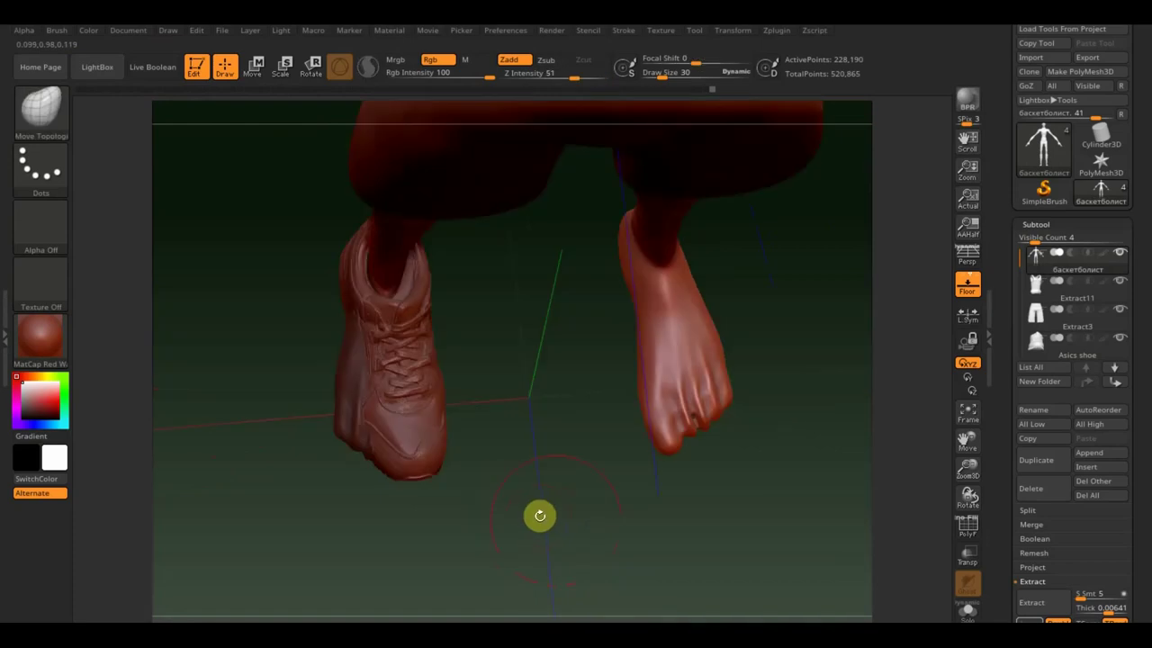
left_click(560, 517, "ctrl")
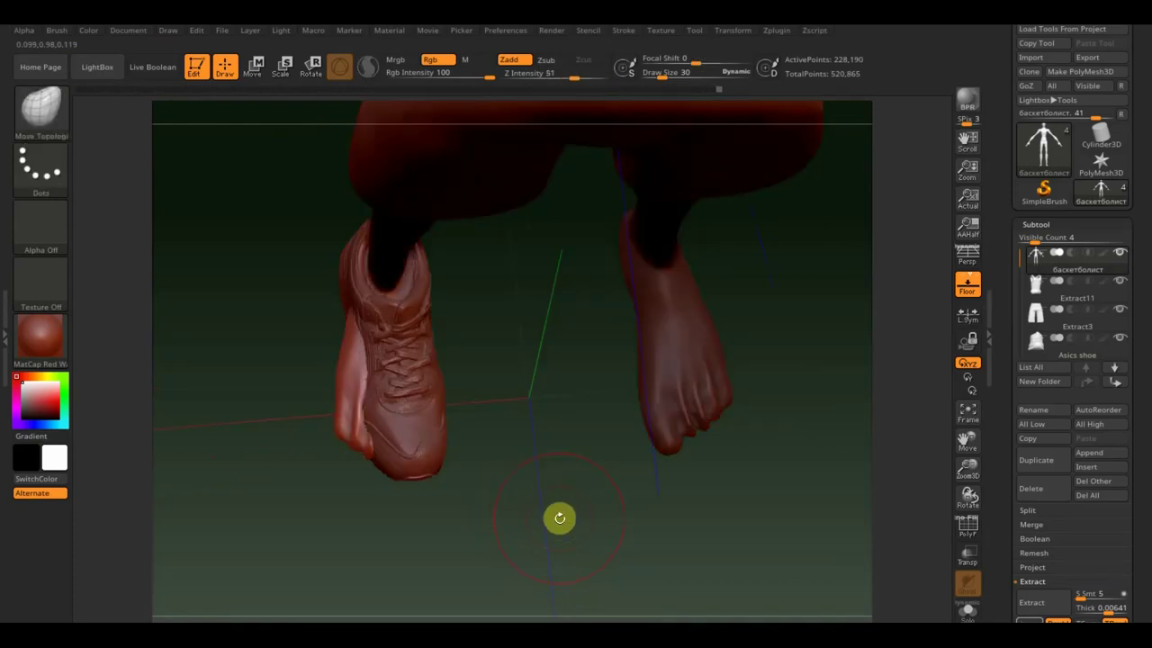
mouse_move(560, 517)
left_mouse_down()
mouse_move(522, 228)
mouse_move(450, 229)
left_mouse_up()
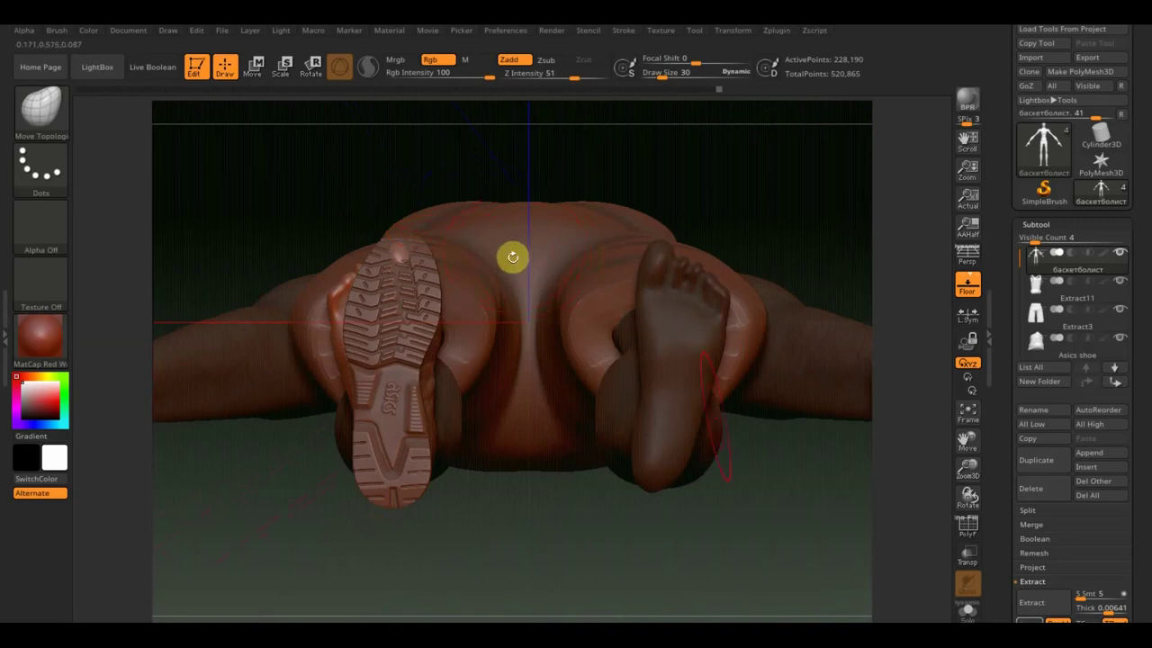
left_click(969, 555)
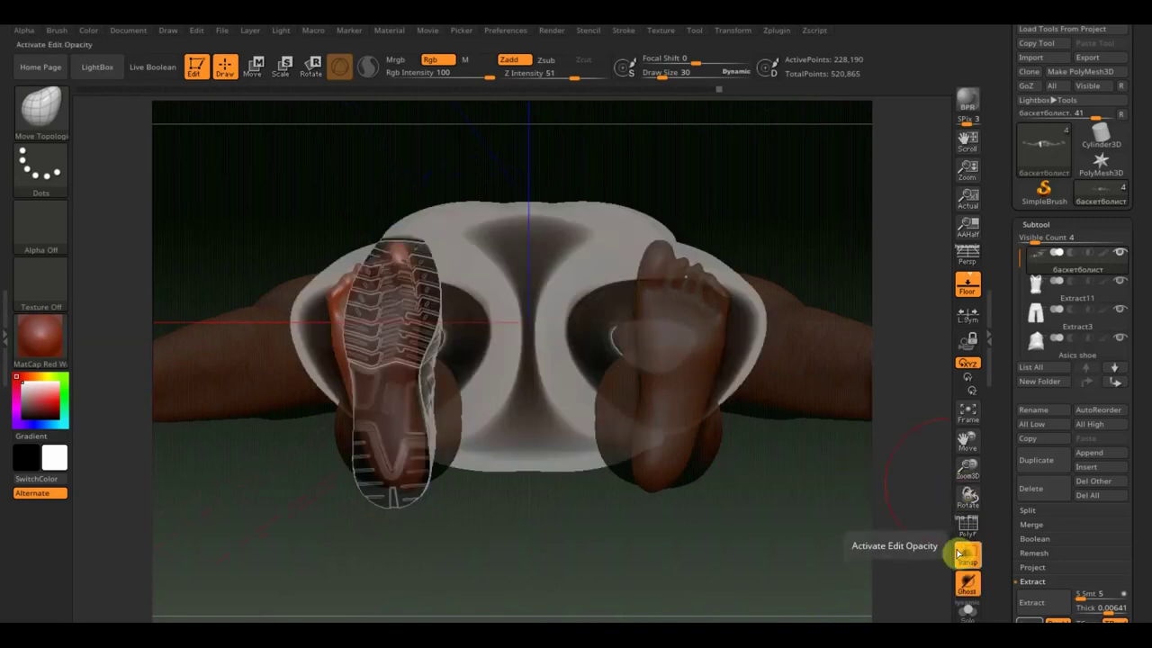
Rotate the unmasked foot about 8° to align with the shoe sole and nudge it along X
left_click(253, 66)
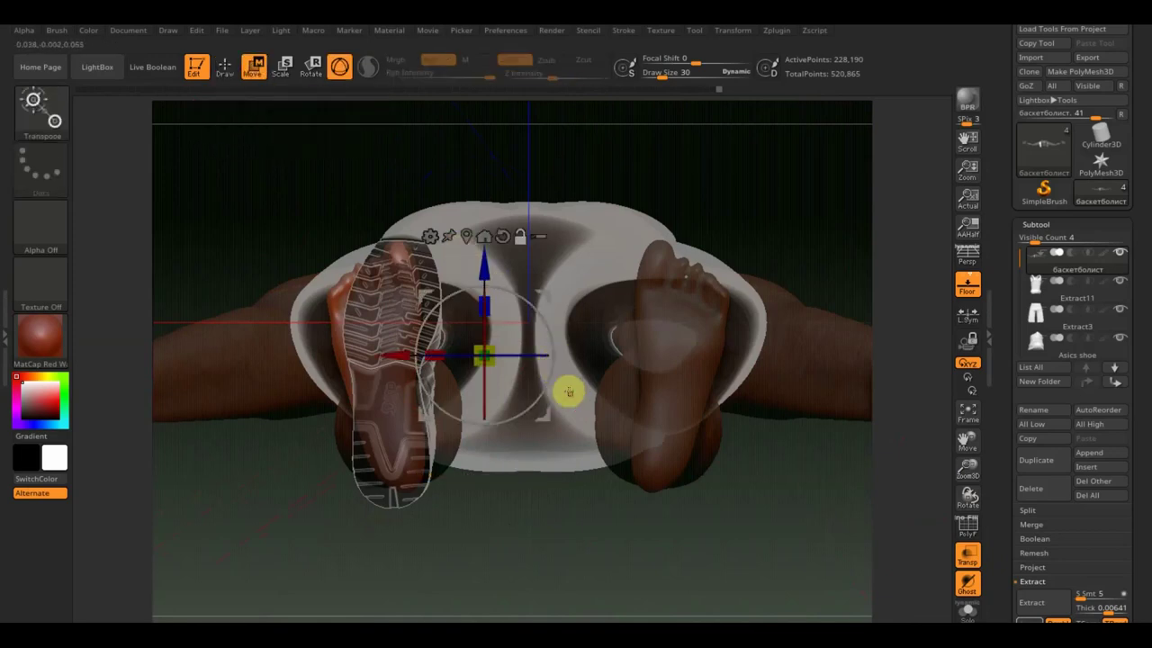
mouse_move(544, 300)
left_mouse_down("alt")
mouse_move(453, 297)
mouse_move(448, 357)
left_mouse_up("alt")
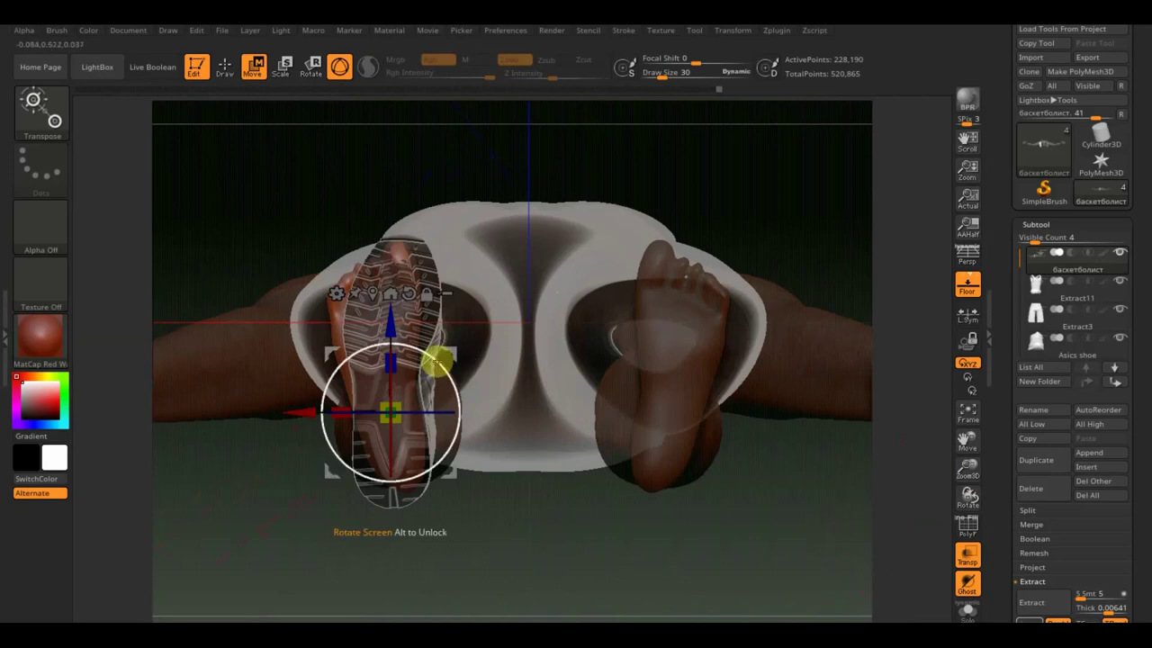
left_click_drag(436, 362, 445, 371)
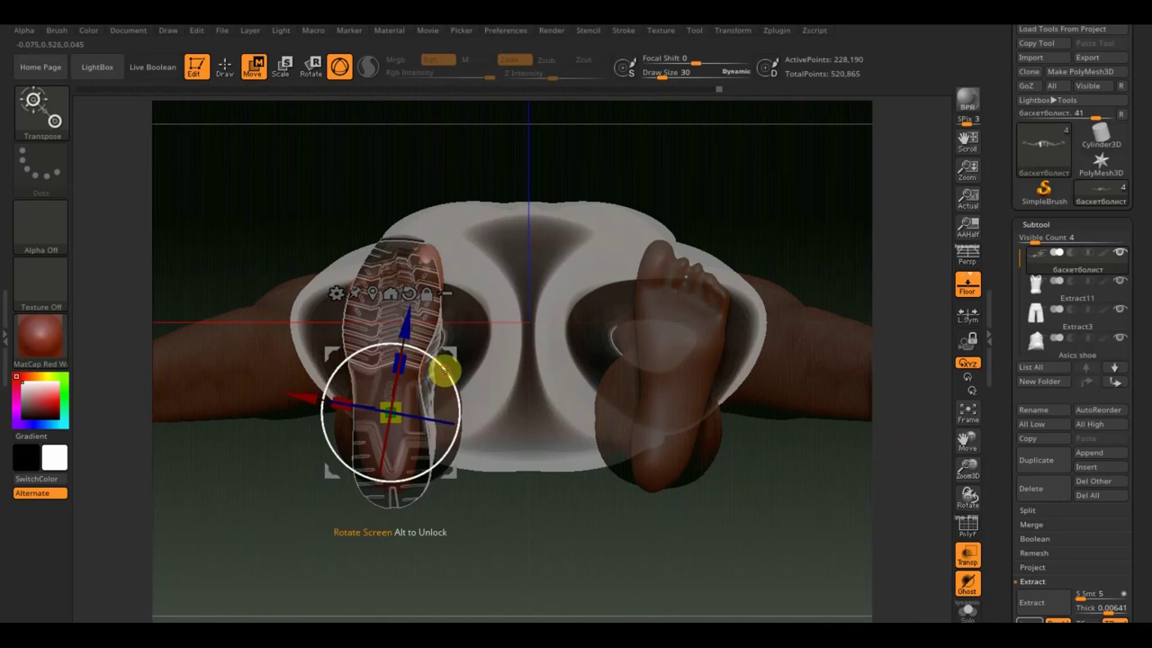
left_click_drag(291, 401, 291, 407)
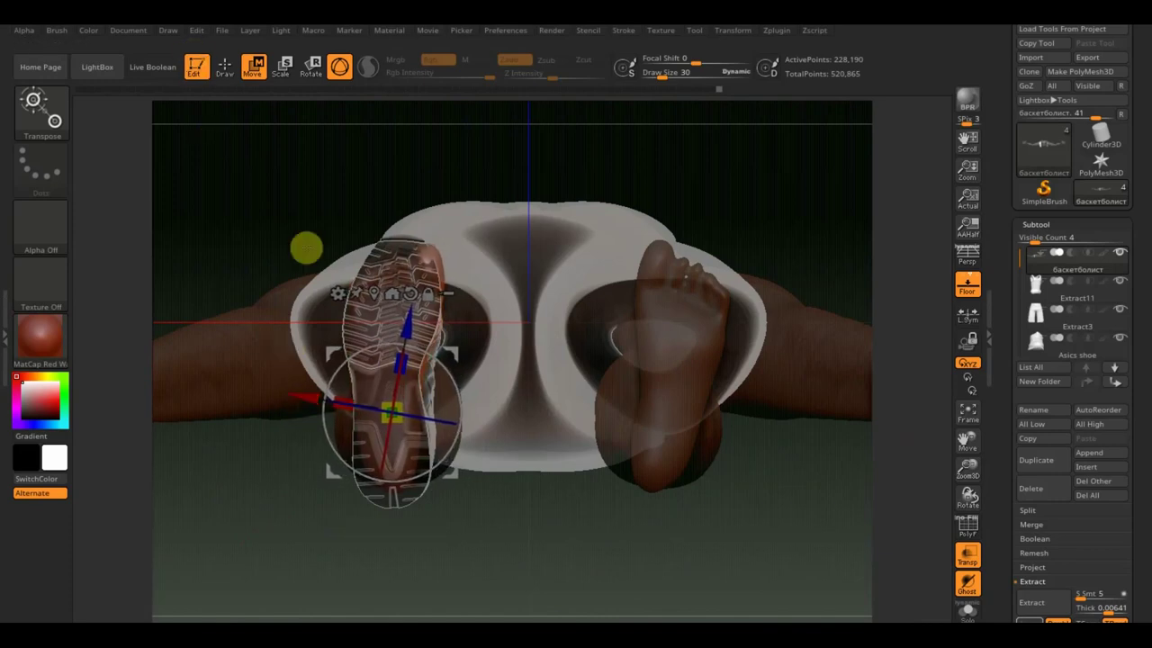
left_click_drag(303, 393, 299, 396)
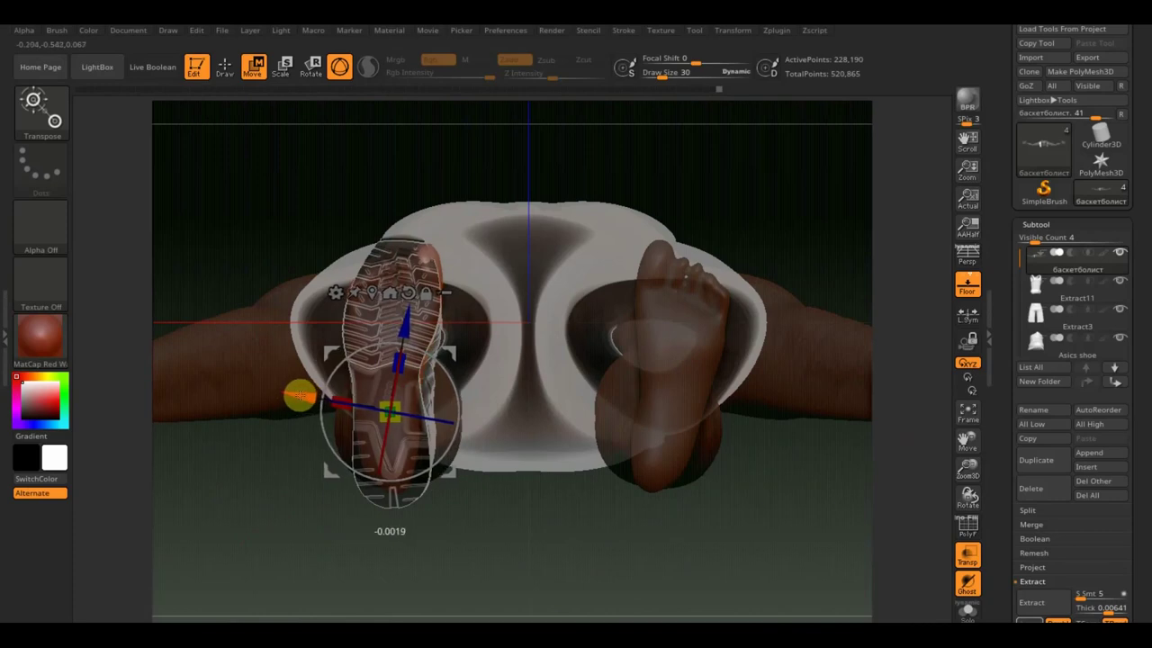
left_click(225, 68)
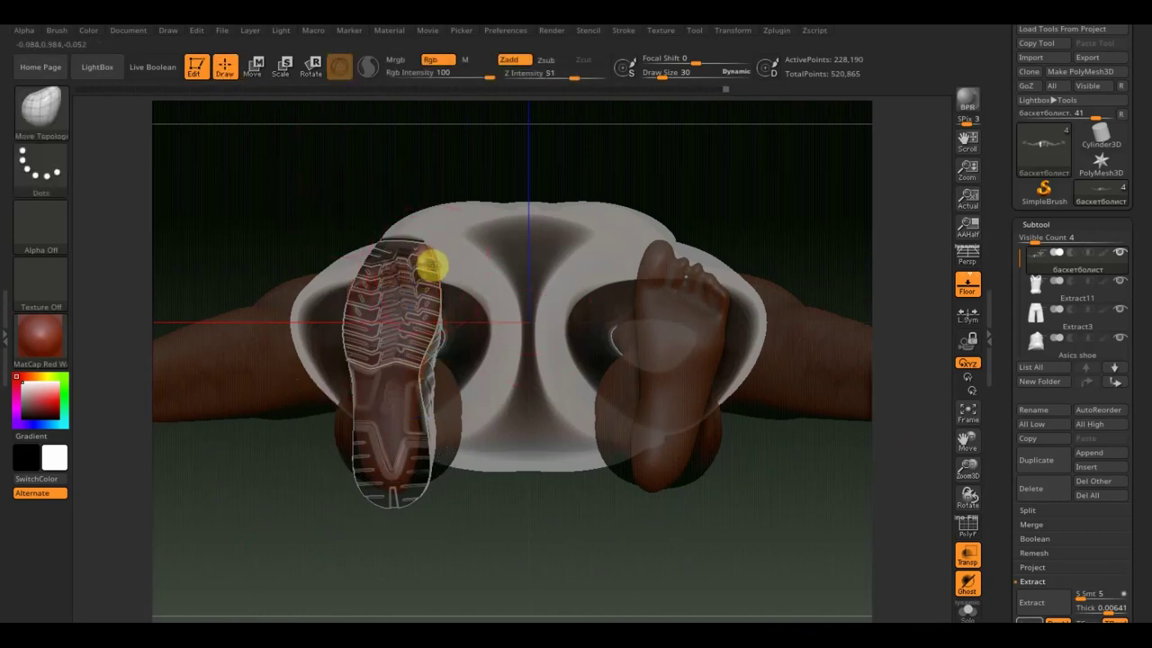
Push the foot's side and toe inward with Move Topological, checking from several angles
left_click_drag(422, 266, 435, 349)
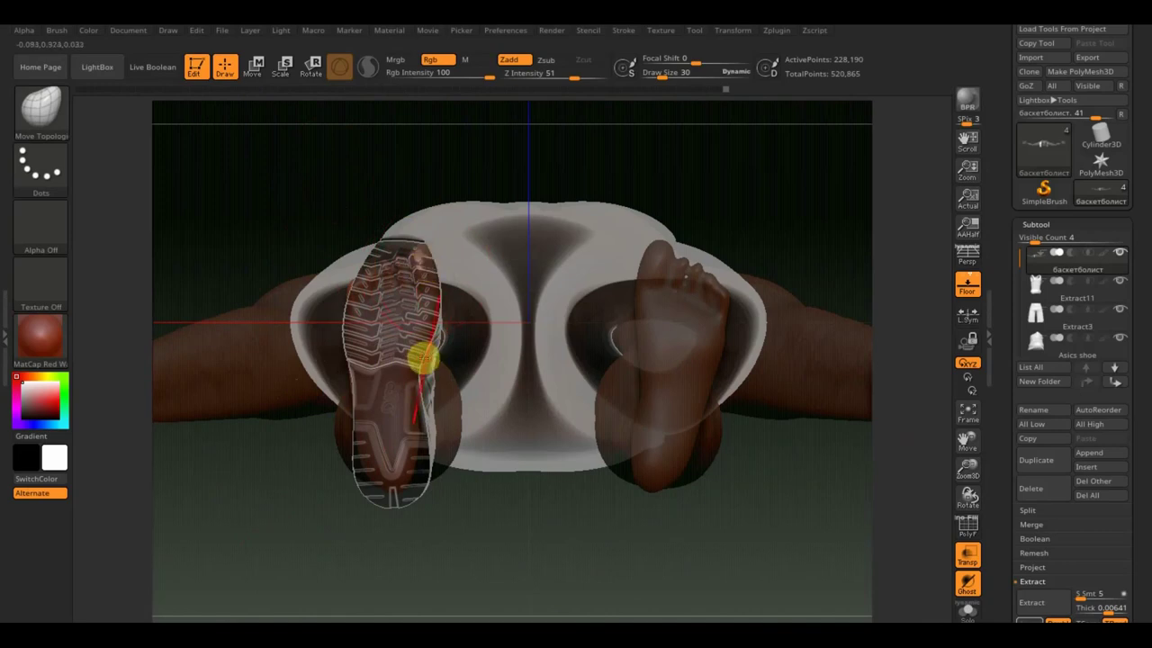
left_click_drag(395, 266, 366, 284)
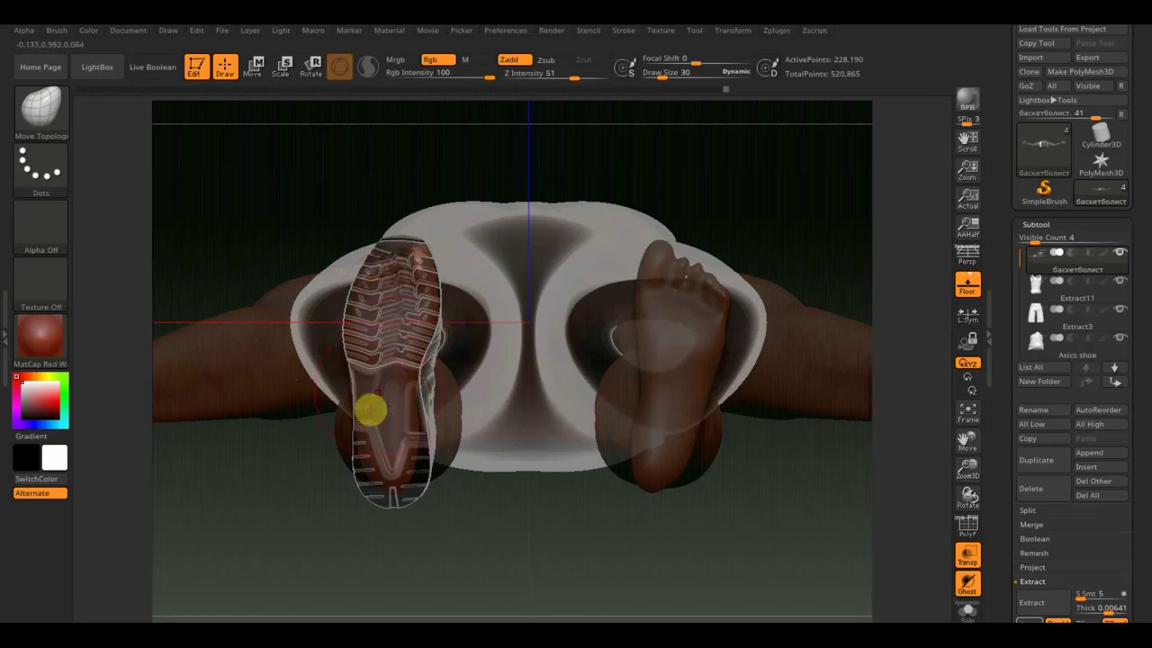
mouse_move(546, 545)
left_mouse_down()
mouse_move(547, 586)
mouse_move(545, 471)
mouse_move(563, 578)
left_mouse_up()
left_click_drag(478, 373, 473, 417)
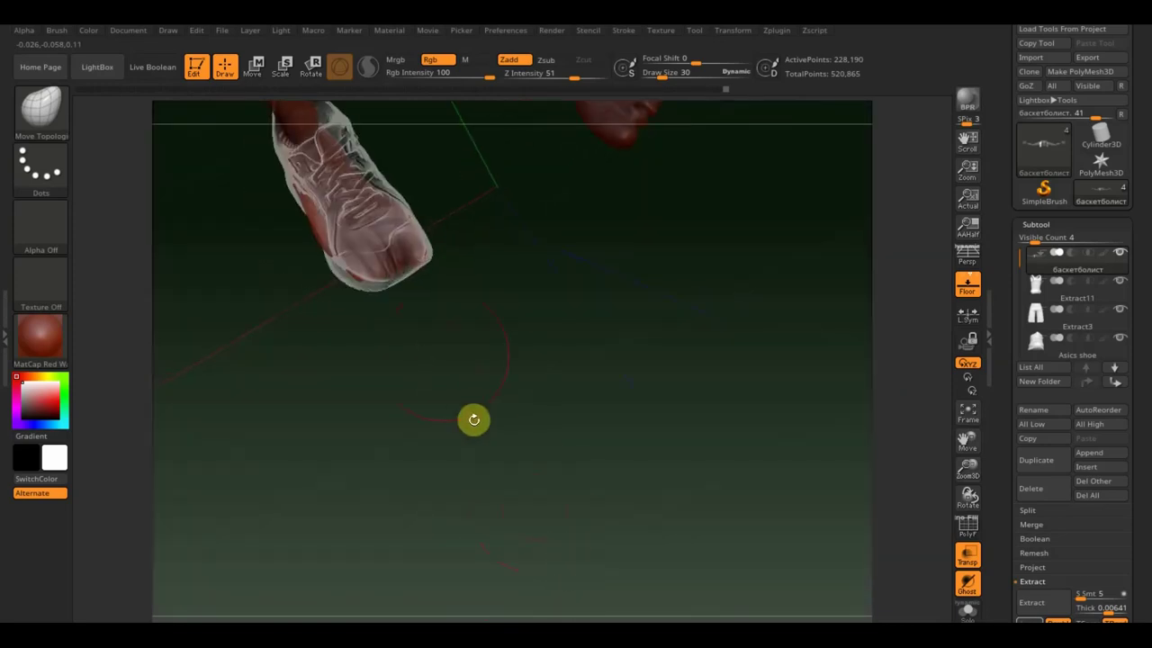
mouse_move(504, 291)
left_mouse_down()
mouse_move(508, 372)
mouse_move(509, 352)
left_mouse_up()
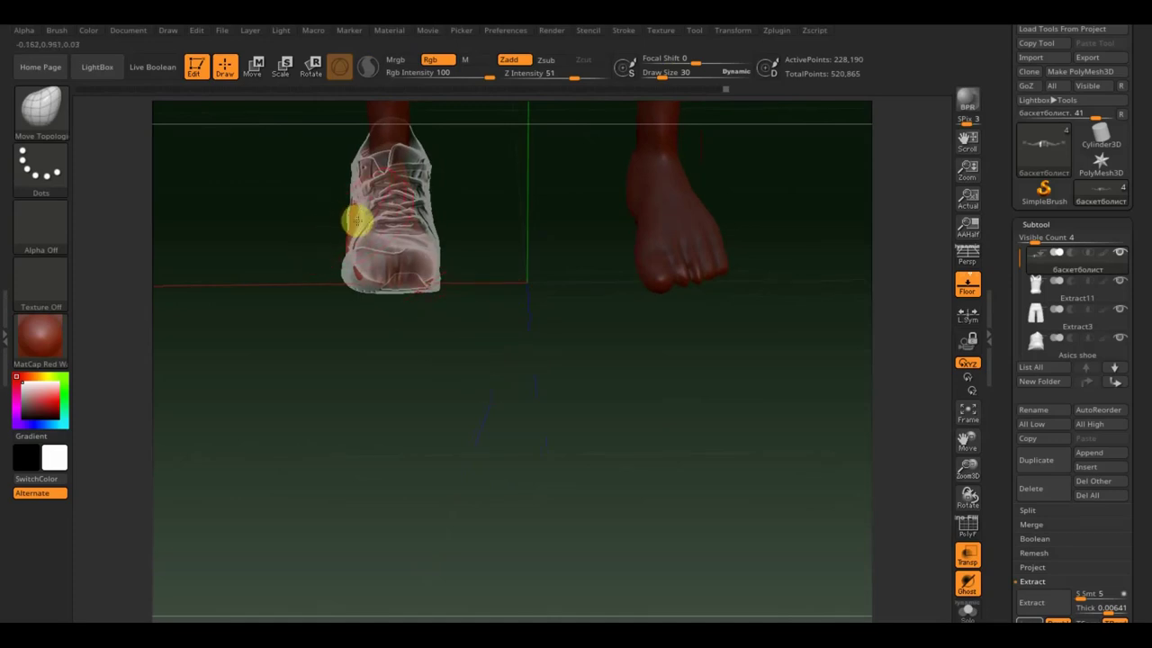
mouse_move(353, 222)
left_mouse_down()
mouse_move(519, 277)
mouse_move(518, 315)
left_mouse_up()
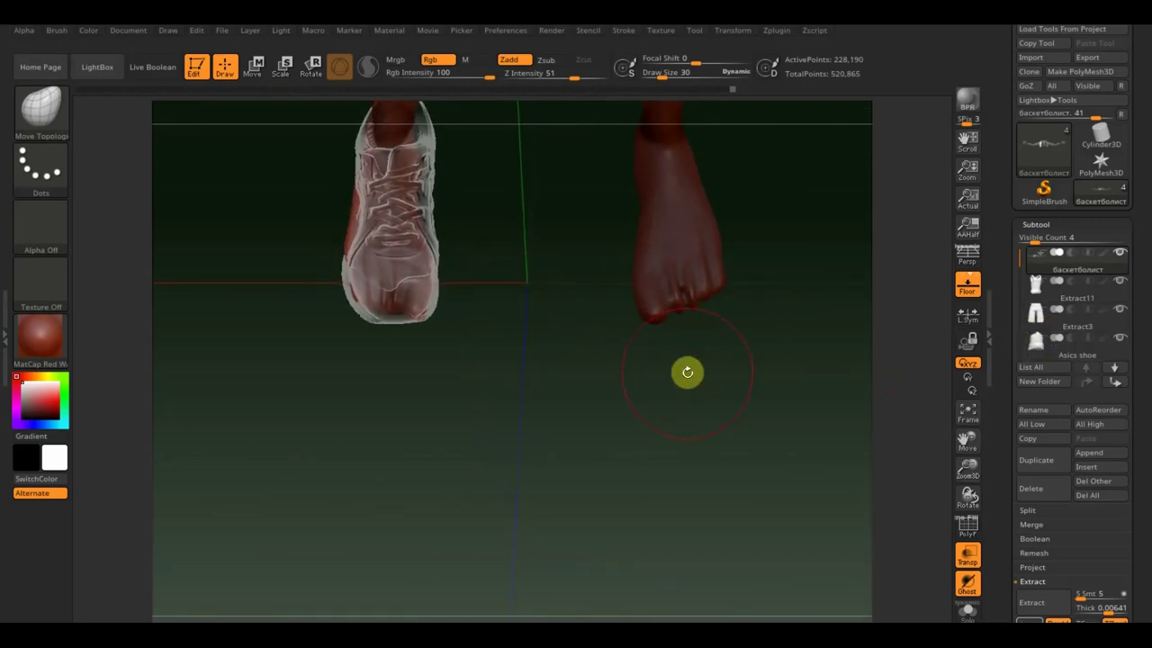
Scale the foot slightly along X and nudge the Asics shoe along X
left_click(254, 64)
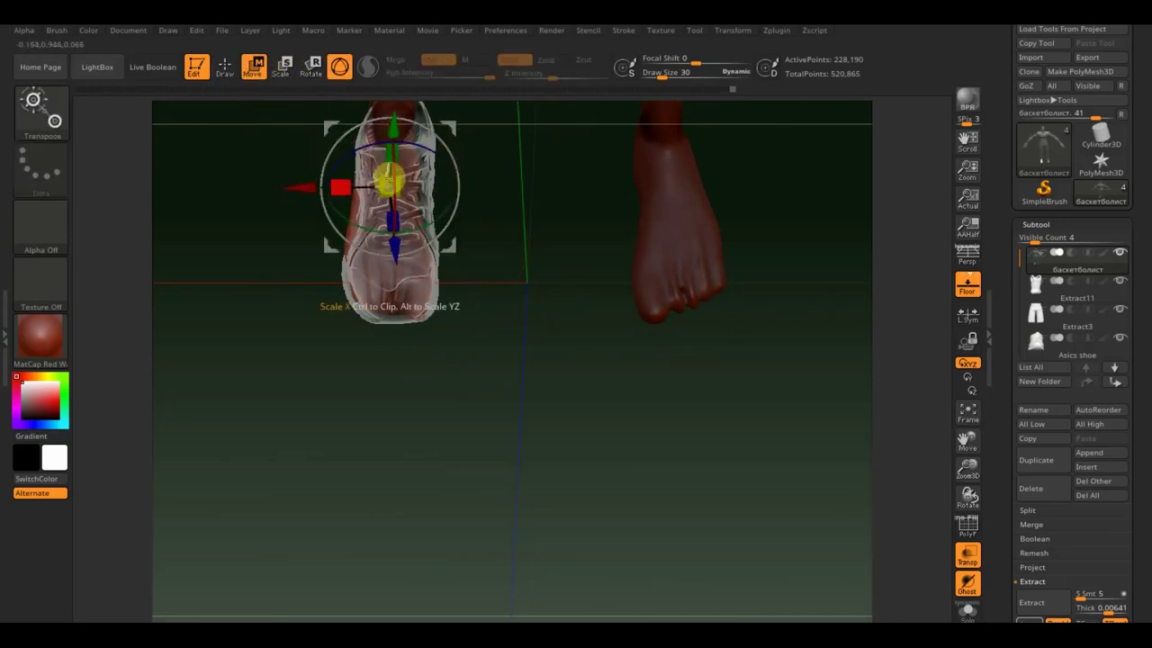
left_click_drag(306, 188, 303, 189)
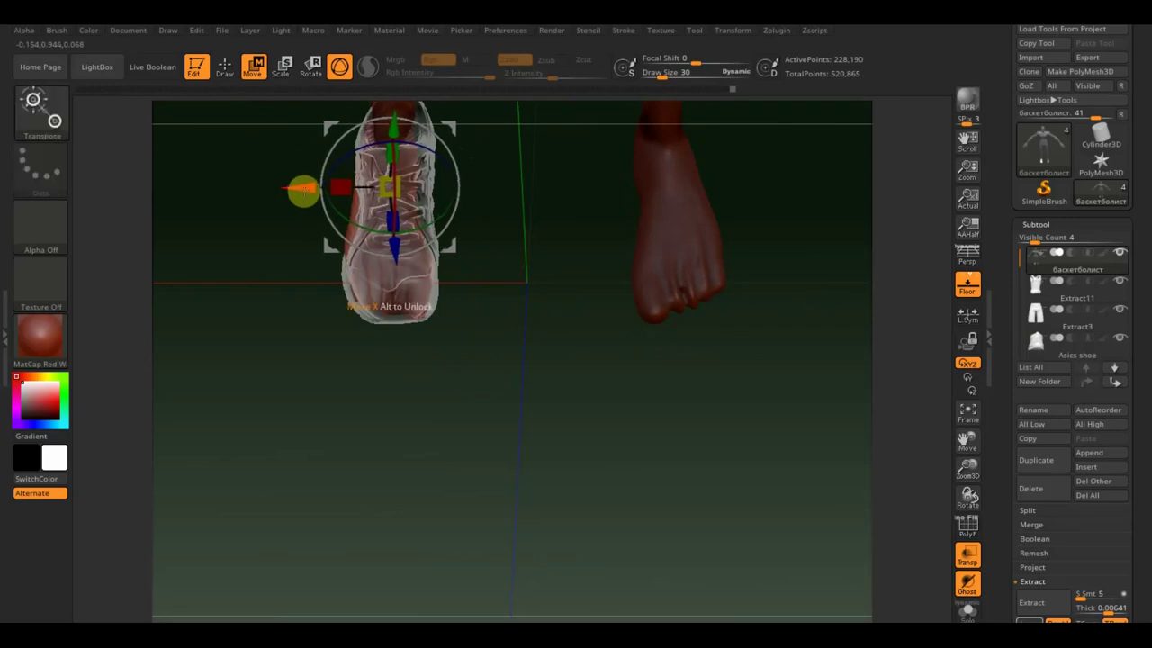
key("n")
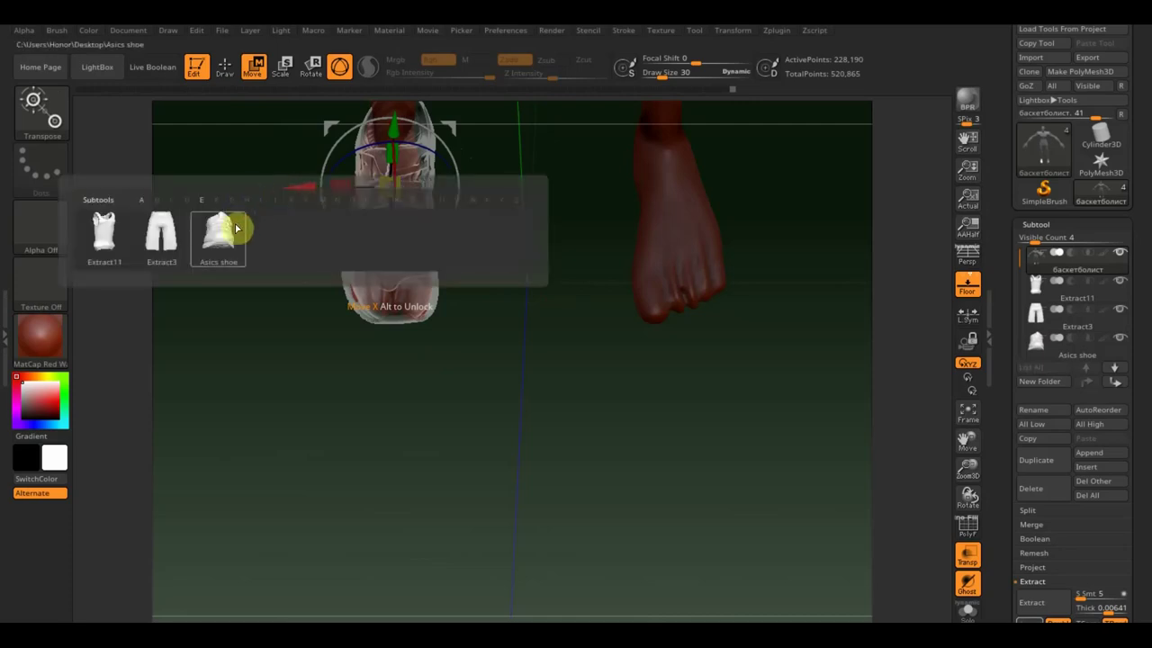
left_click(227, 230)
left_click_drag(486, 283, 488, 284)
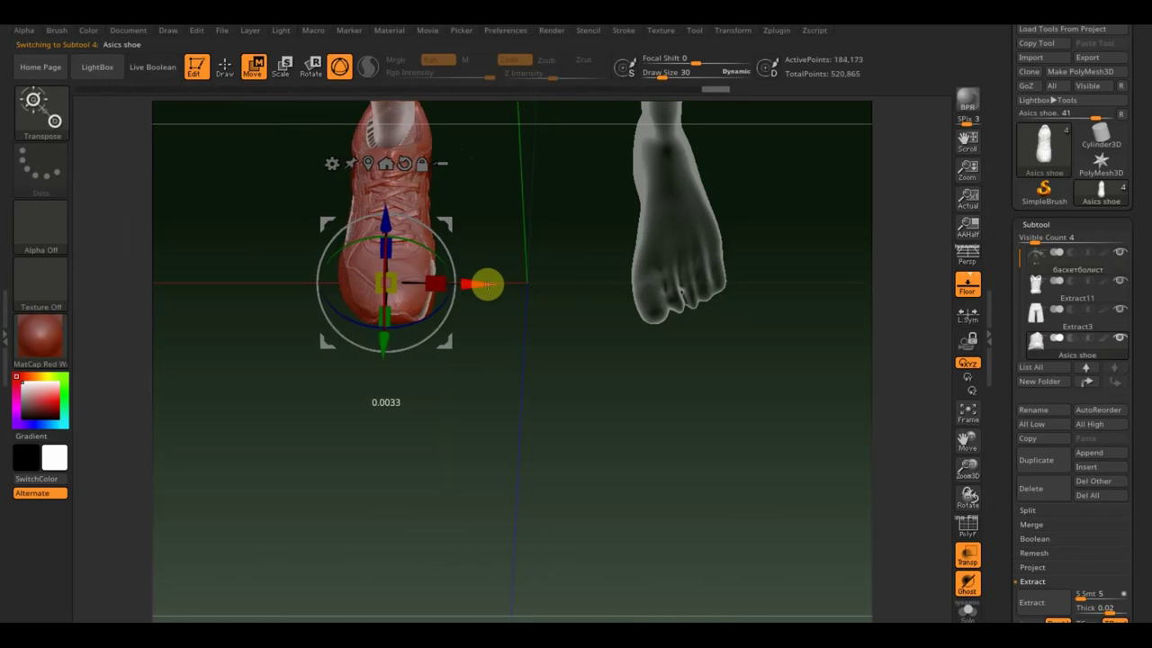
Select the баскетболист body, inspect the shoe's fit from several angles, and hide the shoe
key("q")
key("n")
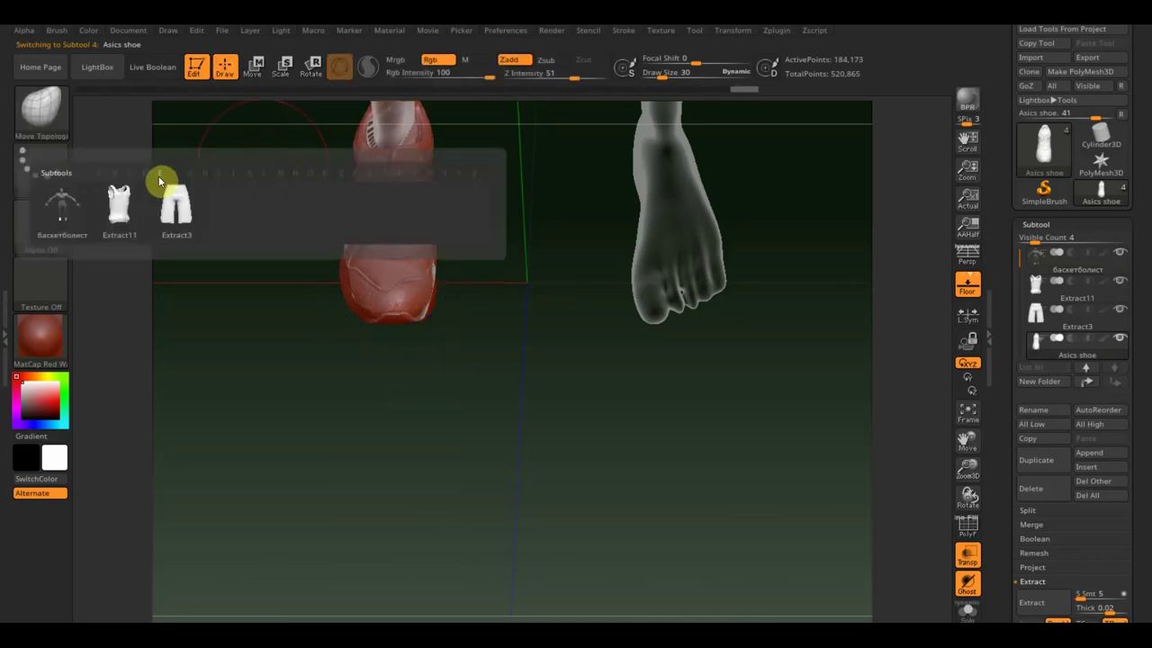
left_click(85, 214)
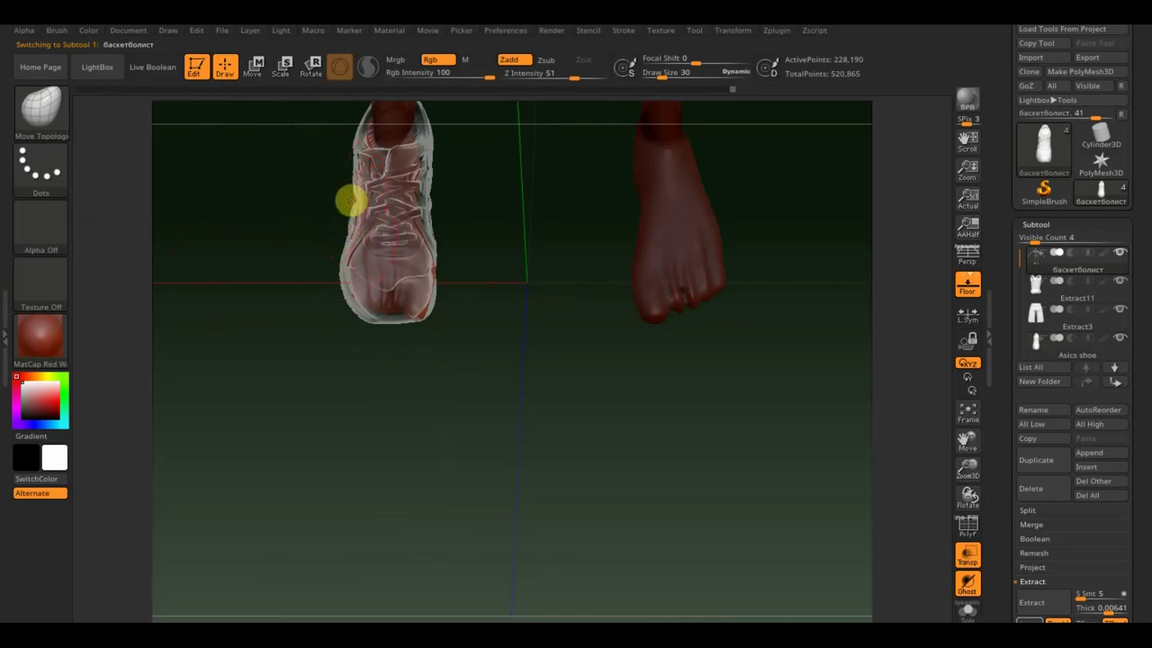
mouse_move(419, 301)
right_mouse_down()
mouse_move(447, 330)
mouse_move(449, 267)
mouse_move(509, 123)
right_mouse_up()
mouse_move(494, 332)
right_mouse_down()
mouse_move(486, 421)
mouse_move(442, 368)
right_mouse_up()
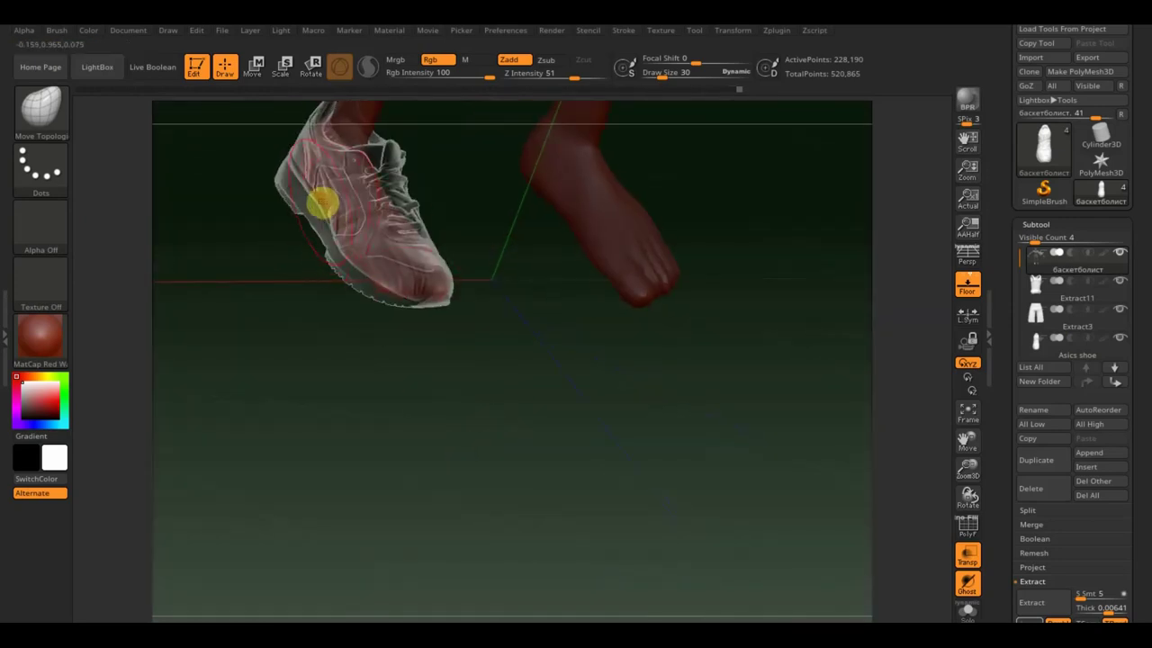
mouse_move(362, 316)
right_mouse_down()
mouse_move(327, 408)
mouse_move(393, 315)
mouse_move(437, 368)
mouse_move(381, 196)
mouse_move(447, 250)
mouse_move(442, 232)
mouse_move(467, 298)
mouse_move(460, 260)
mouse_move(478, 242)
mouse_move(496, 278)
right_mouse_up()
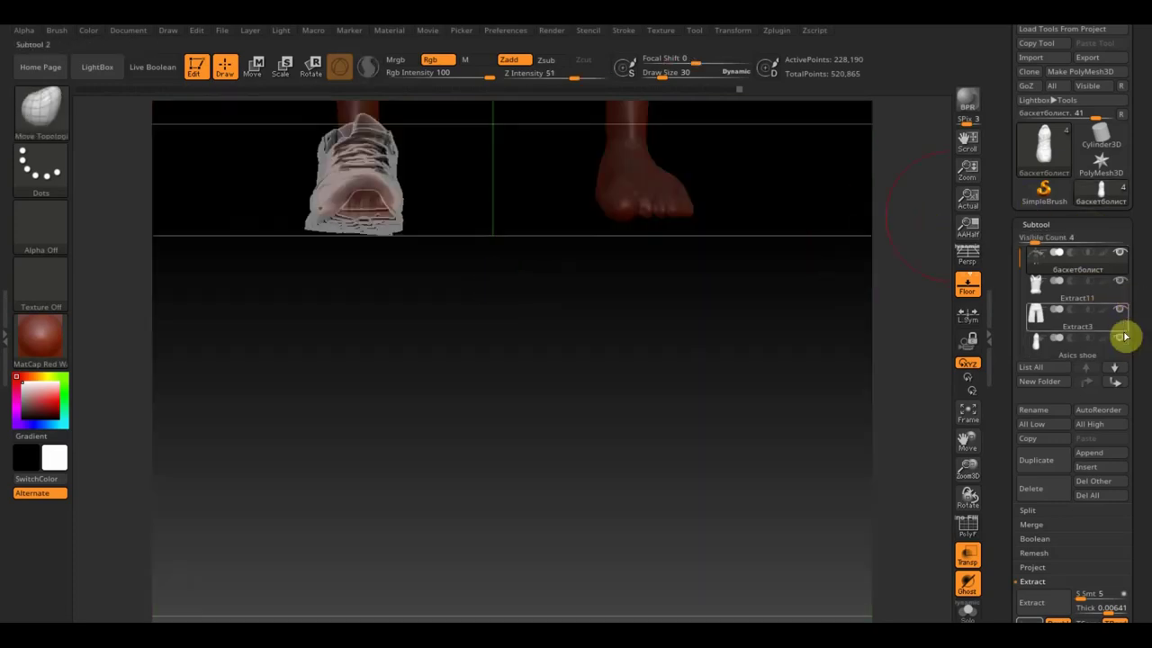
left_click(1121, 338)
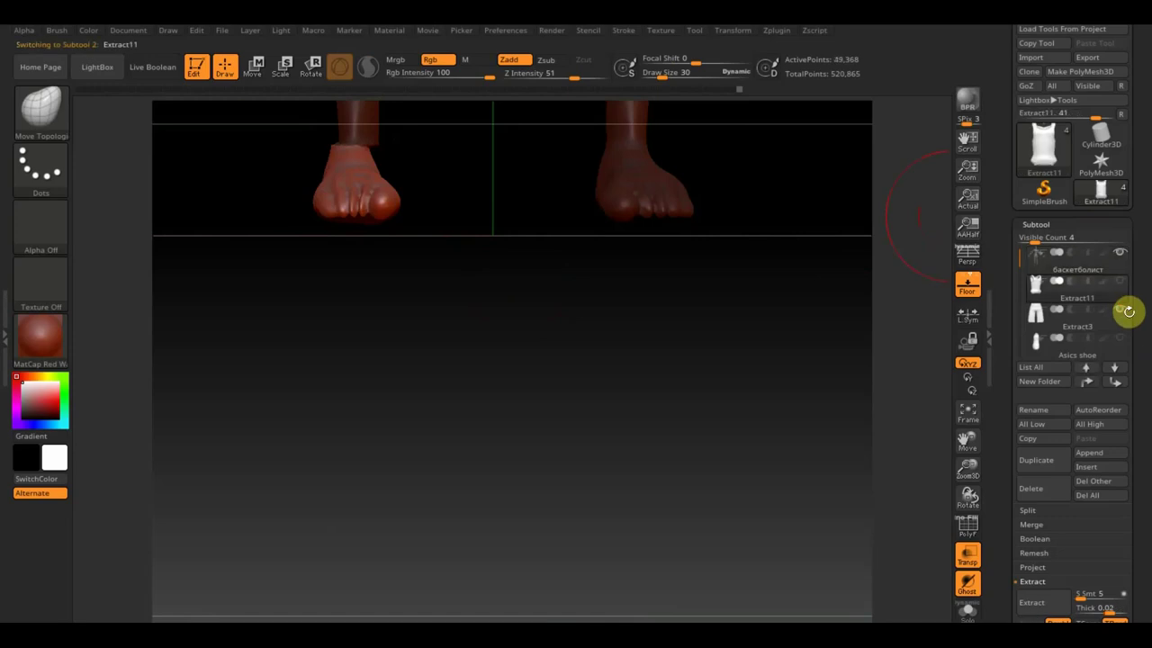
Turn off transparency and nudge the body's foot slightly along X
left_click(1122, 306)
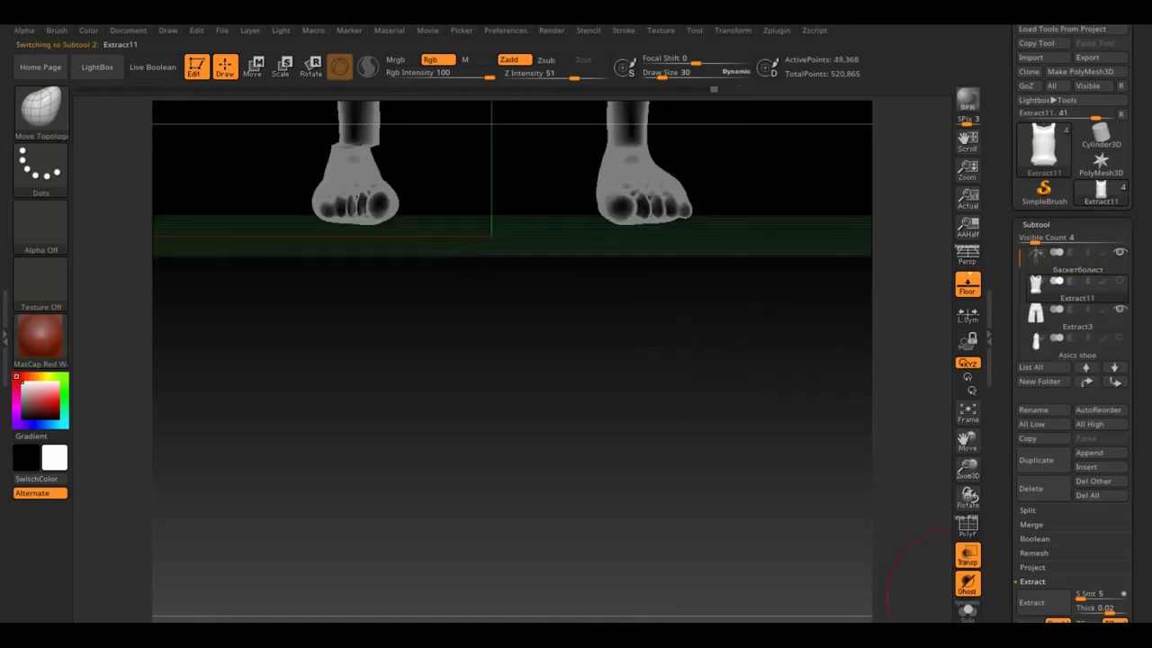
left_click(969, 558)
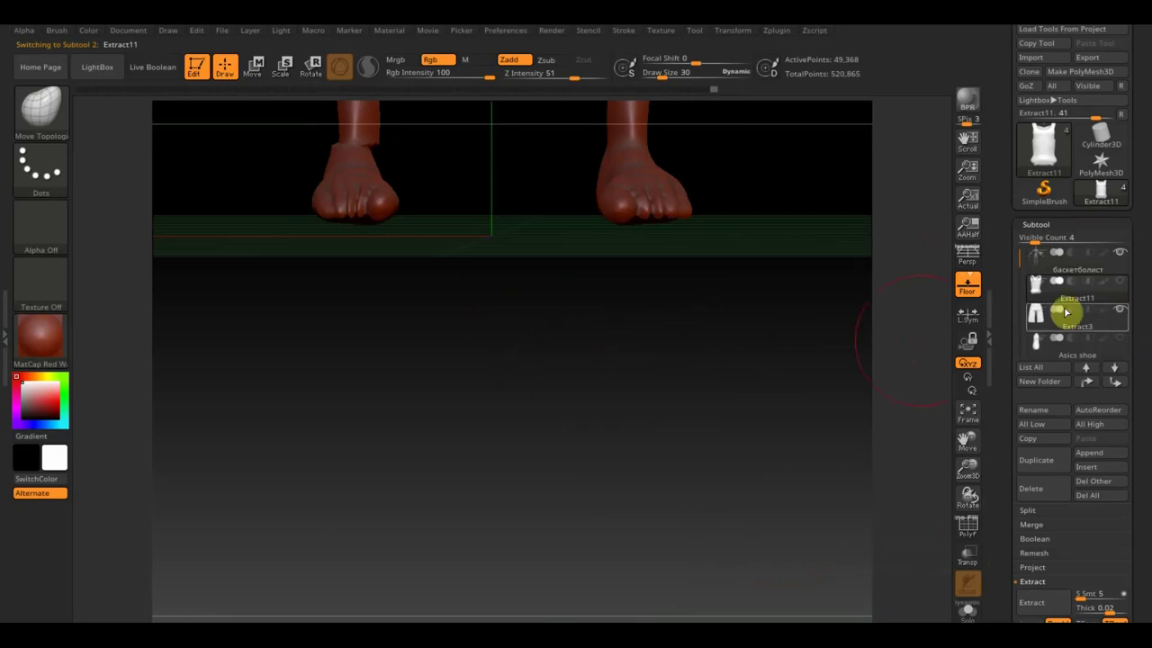
left_click_drag(612, 352, 630, 496, "alt")
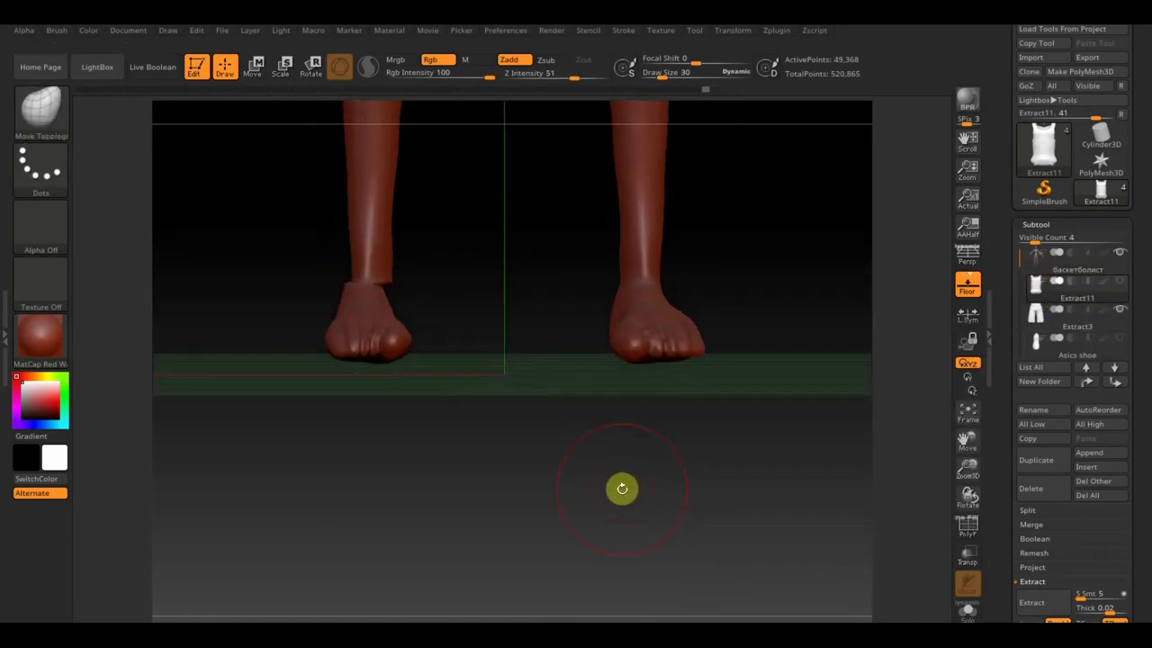
mouse_move(1071, 261)
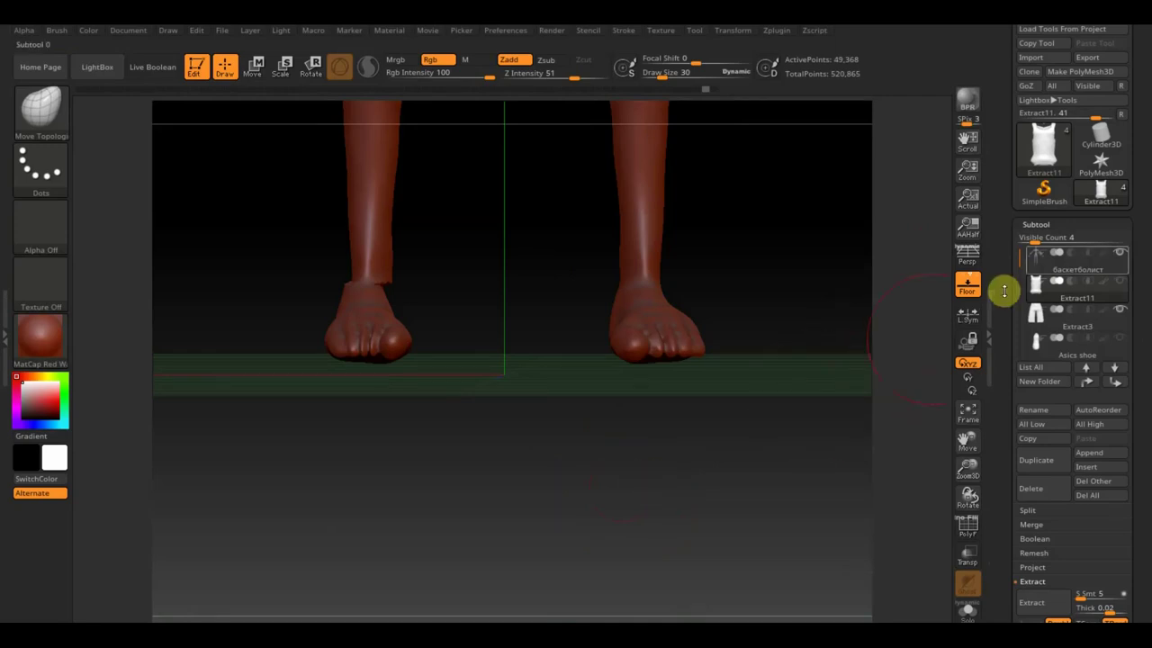
left_click(1044, 272)
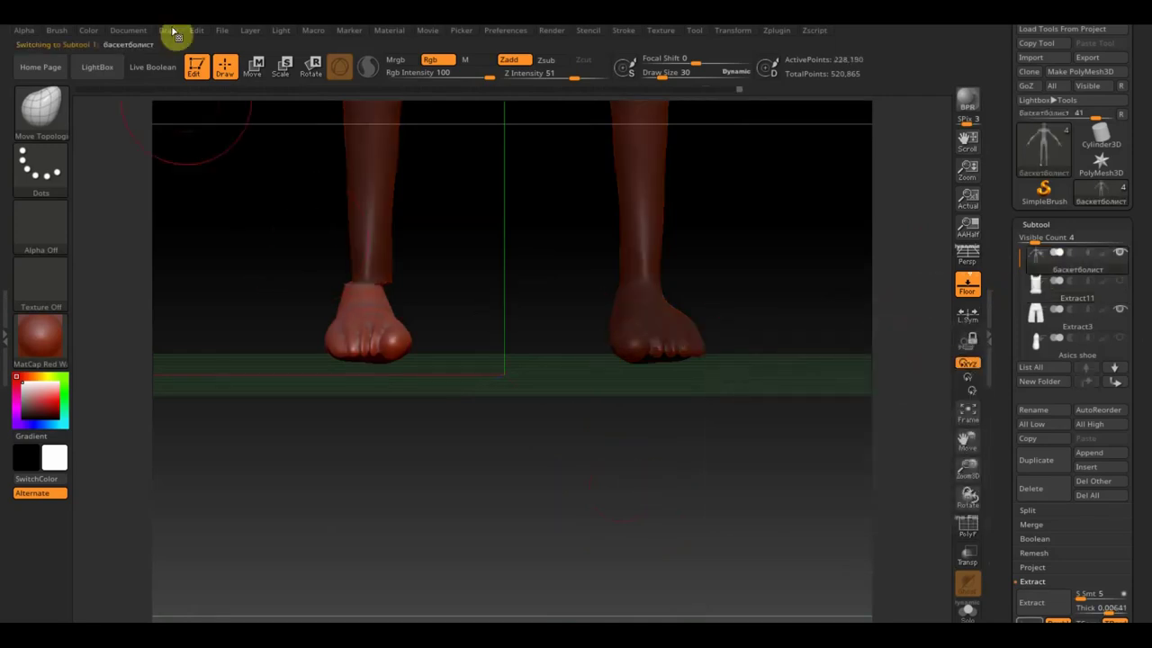
left_click(253, 67)
left_click_drag(278, 321, 286, 322)
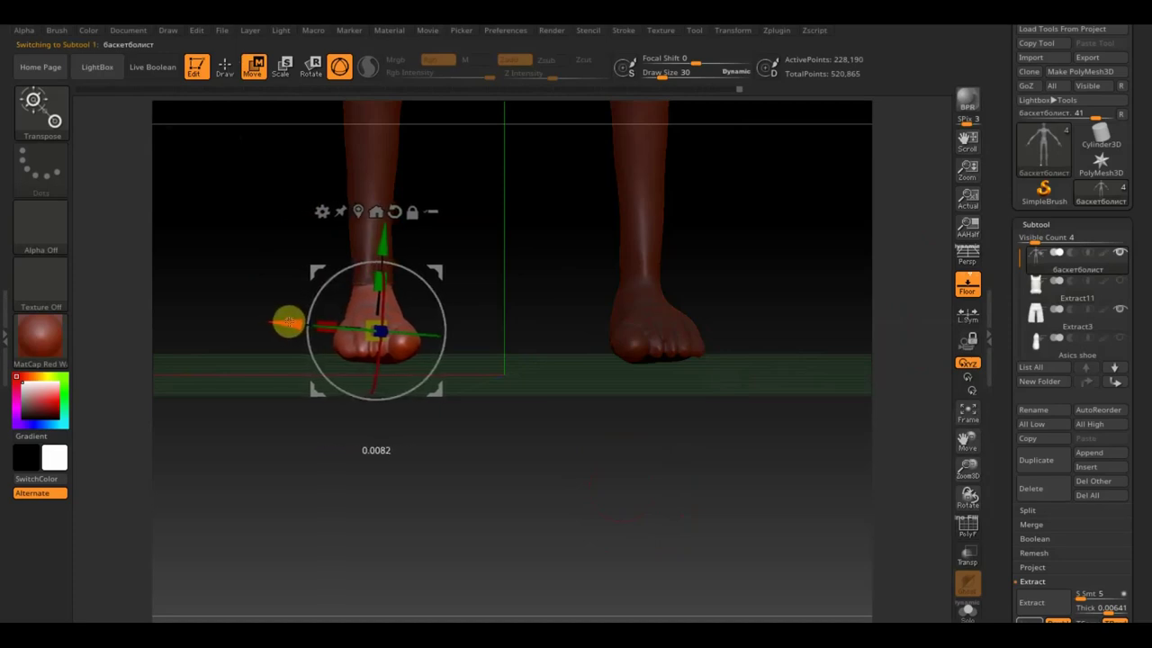
mouse_move(376, 396)
left_mouse_down()
mouse_move(520, 496)
mouse_move(615, 514)
left_mouse_up()
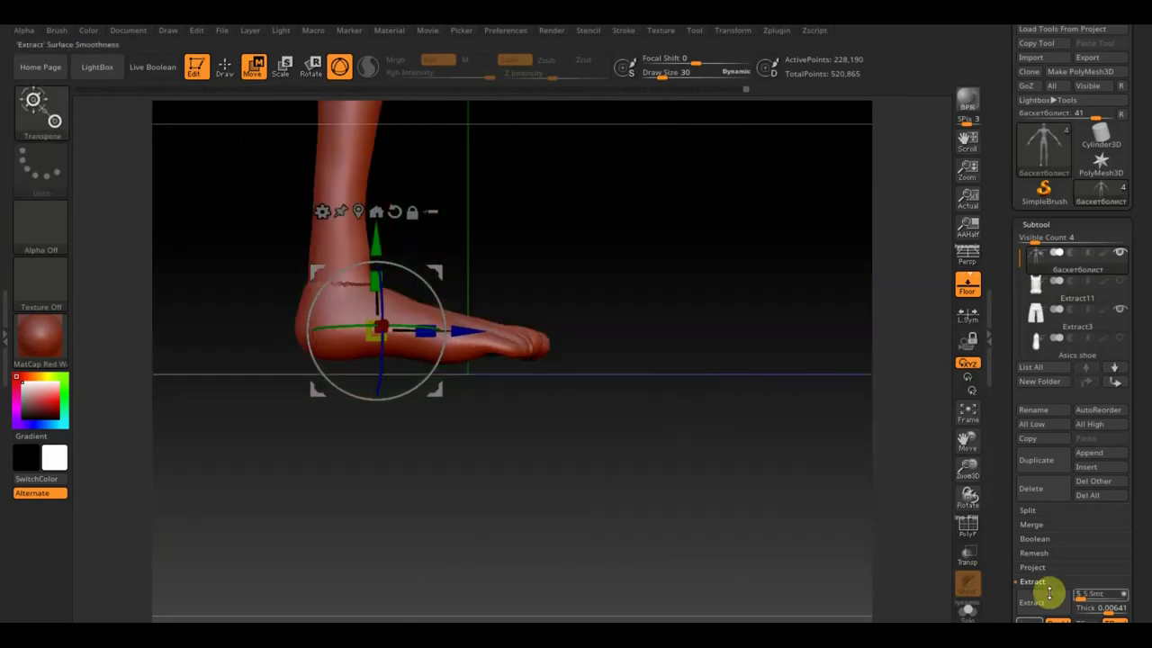
Apply Mirror And Weld to the body so the left foot is copied to the right
scroll(1140, 540, "down", 5)
left_click(1044, 481)
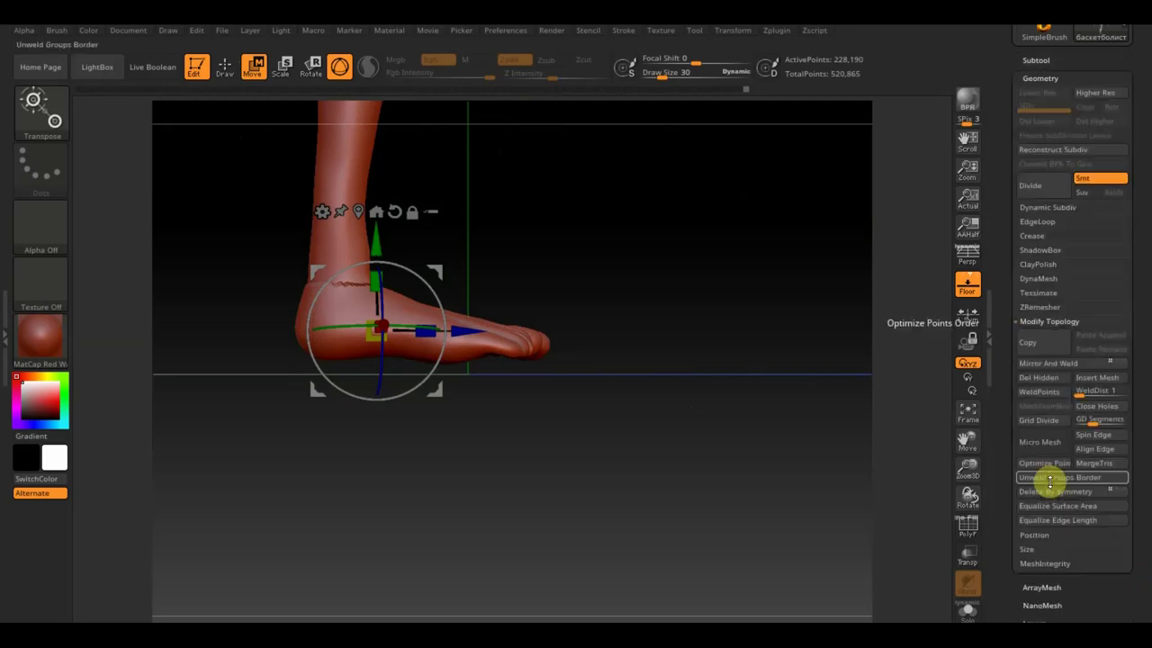
left_click(1059, 367)
left_click_drag(832, 431, 705, 502, "shift")
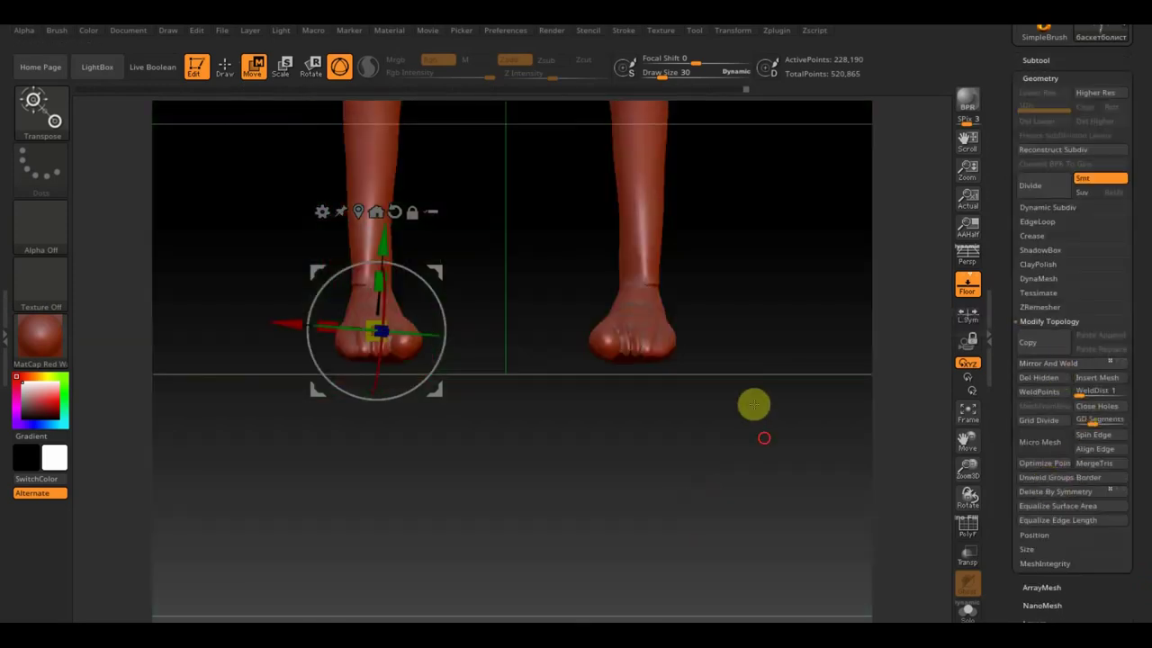
left_click_drag(754, 404, 771, 558)
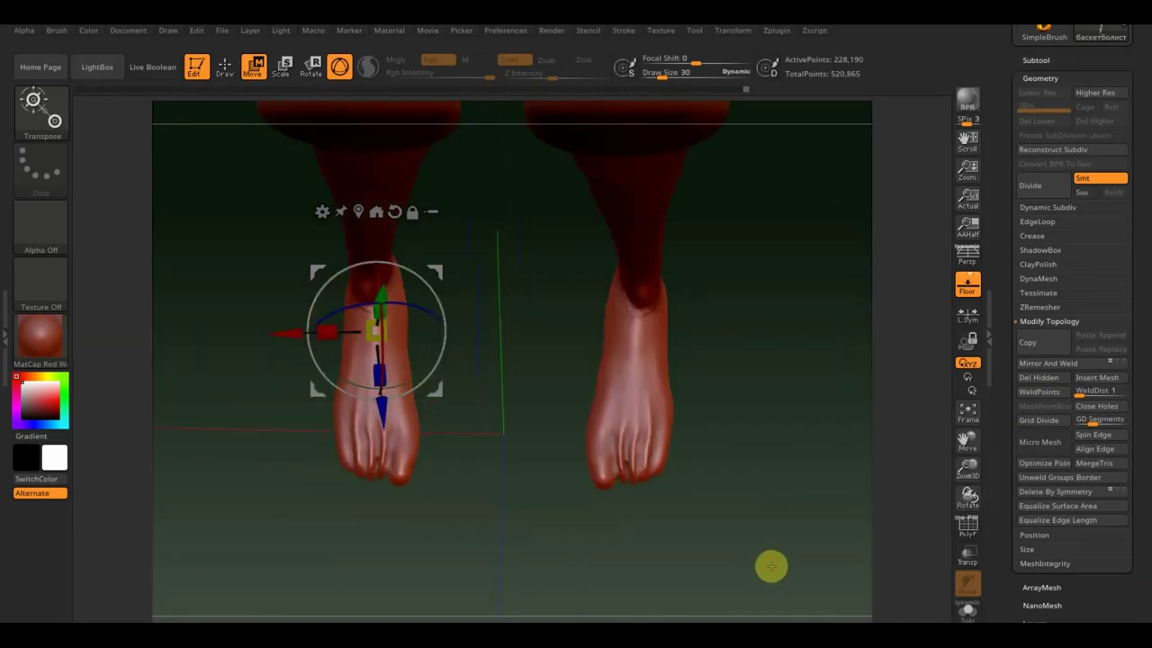
left_click(227, 67)
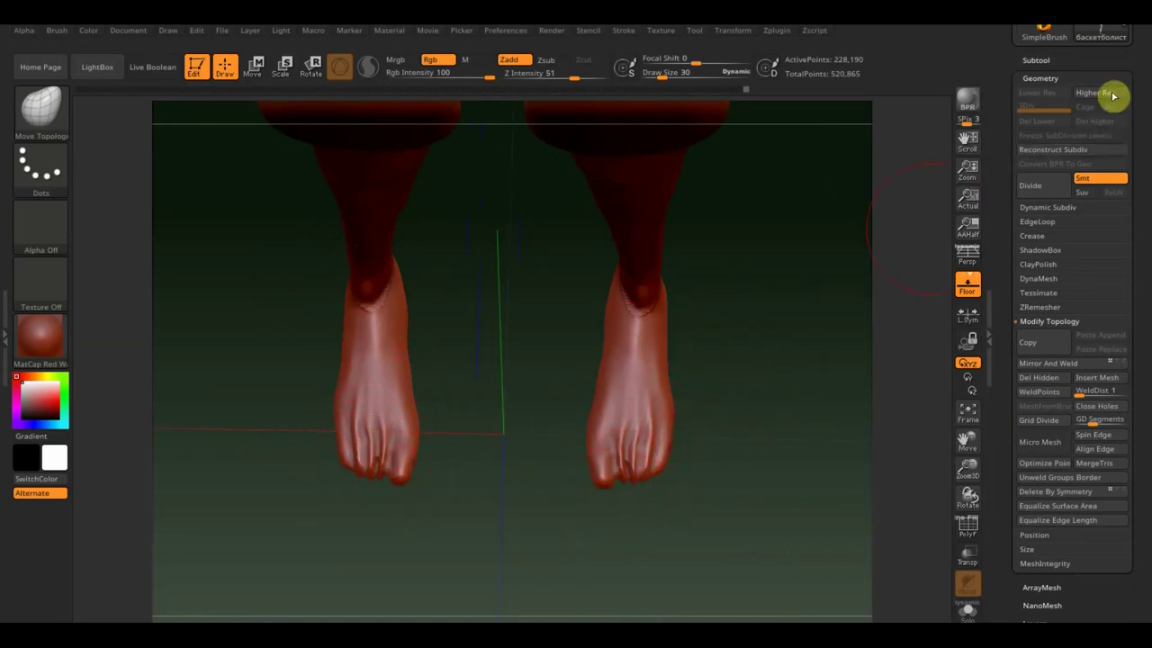
Unhide the Asics shoe, Mirror And Weld it onto the right foot, then reselect the body
left_click(1067, 62)
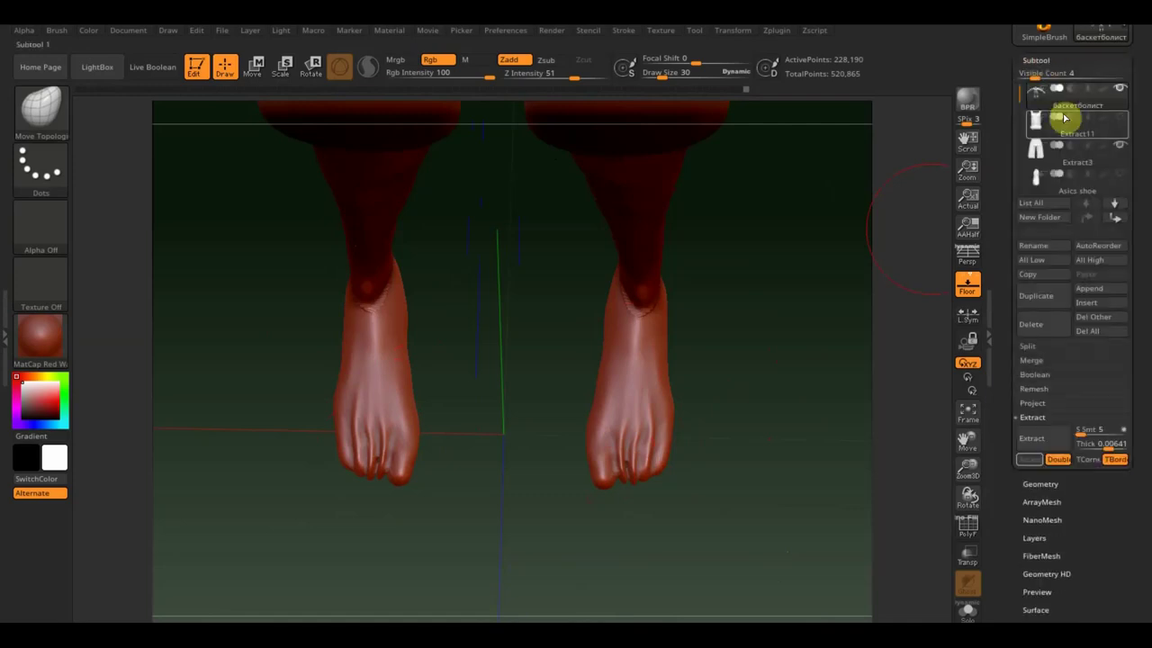
left_click(1122, 175)
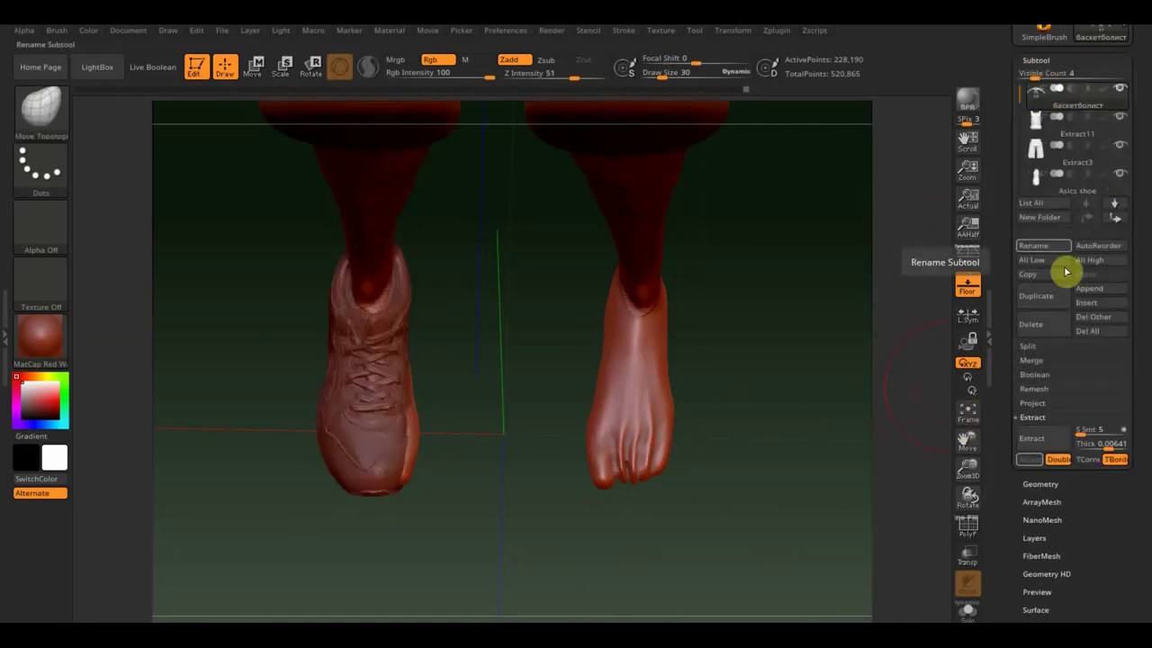
key("n")
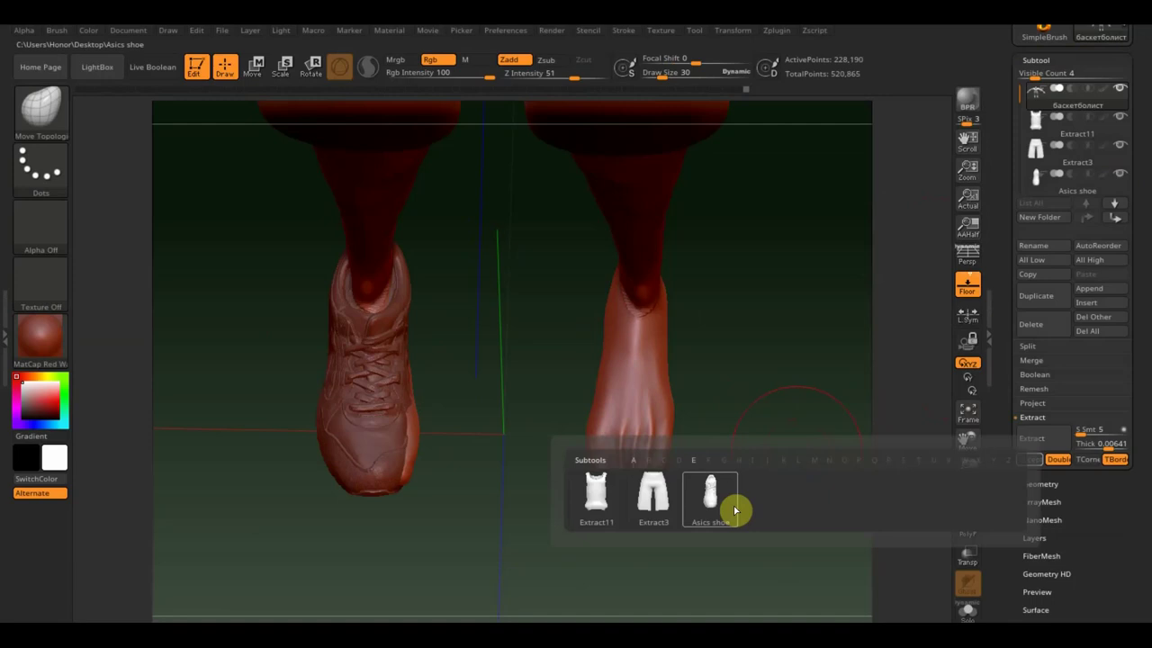
left_click(734, 509)
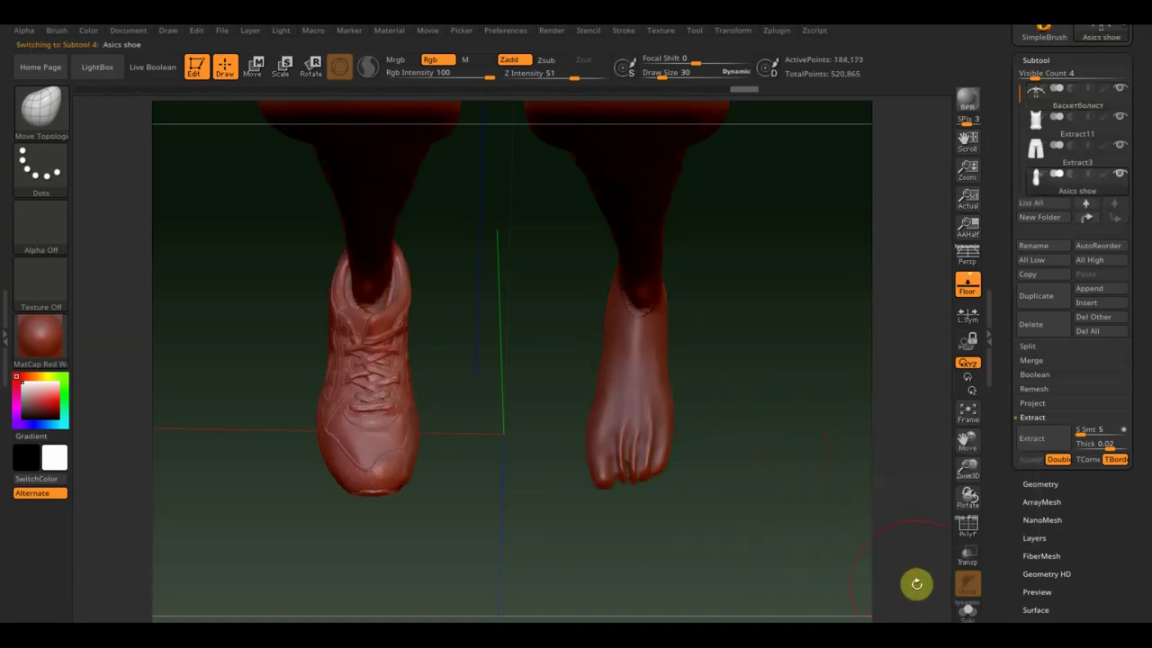
scroll(1134, 540, "down", 5)
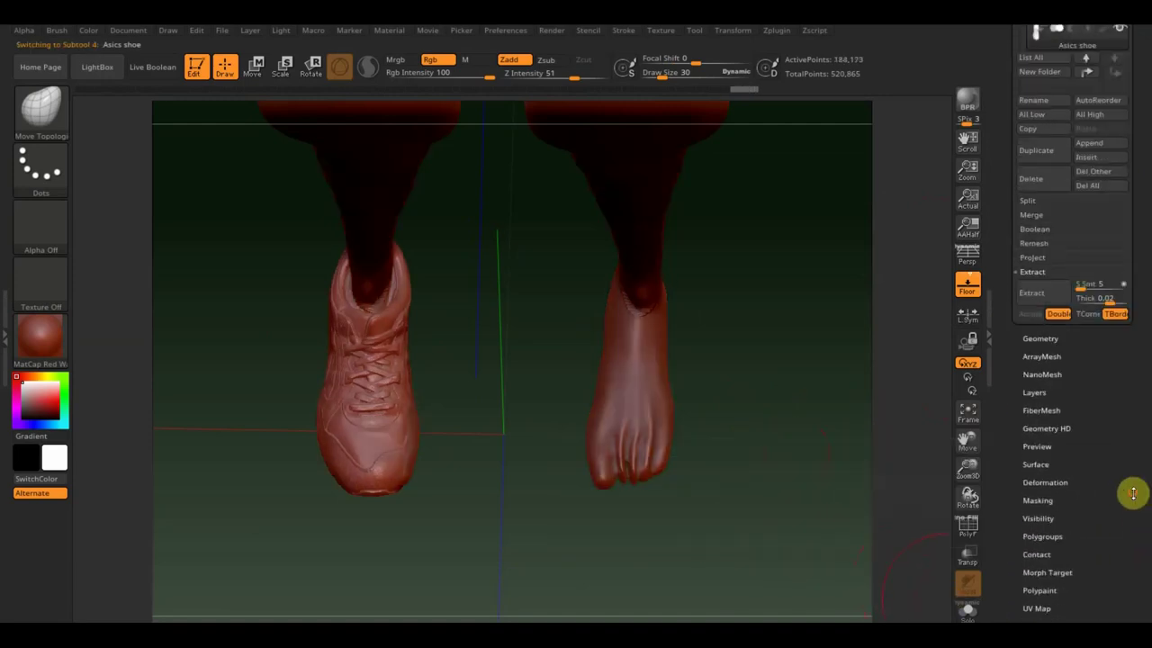
left_click(1039, 337)
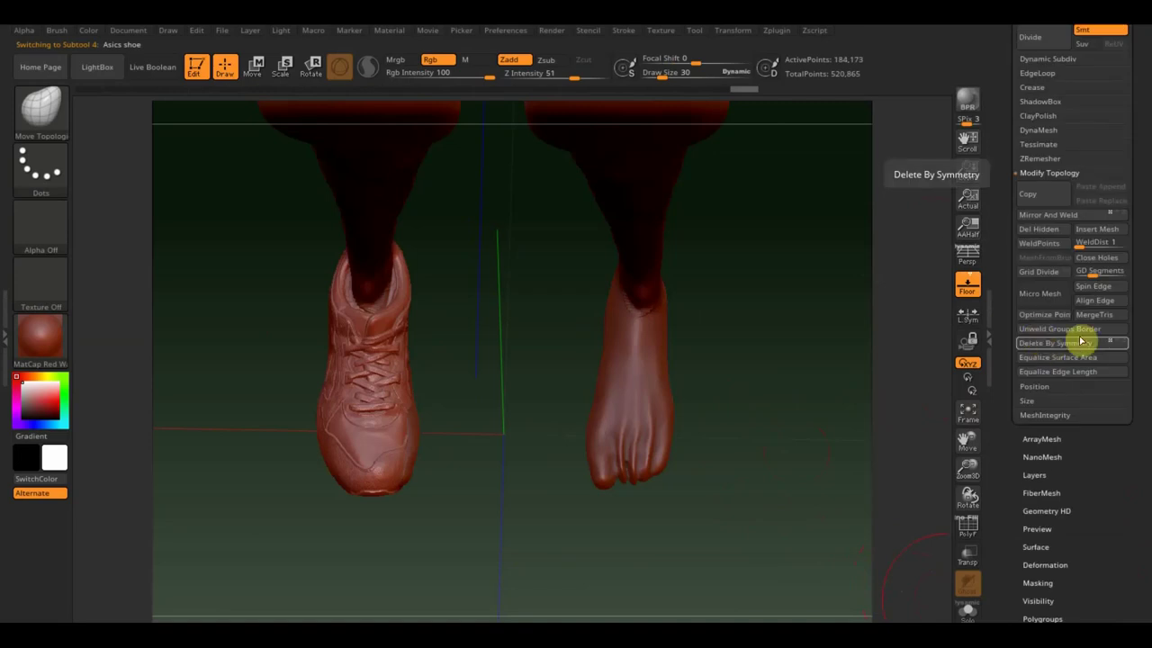
left_click(1060, 218)
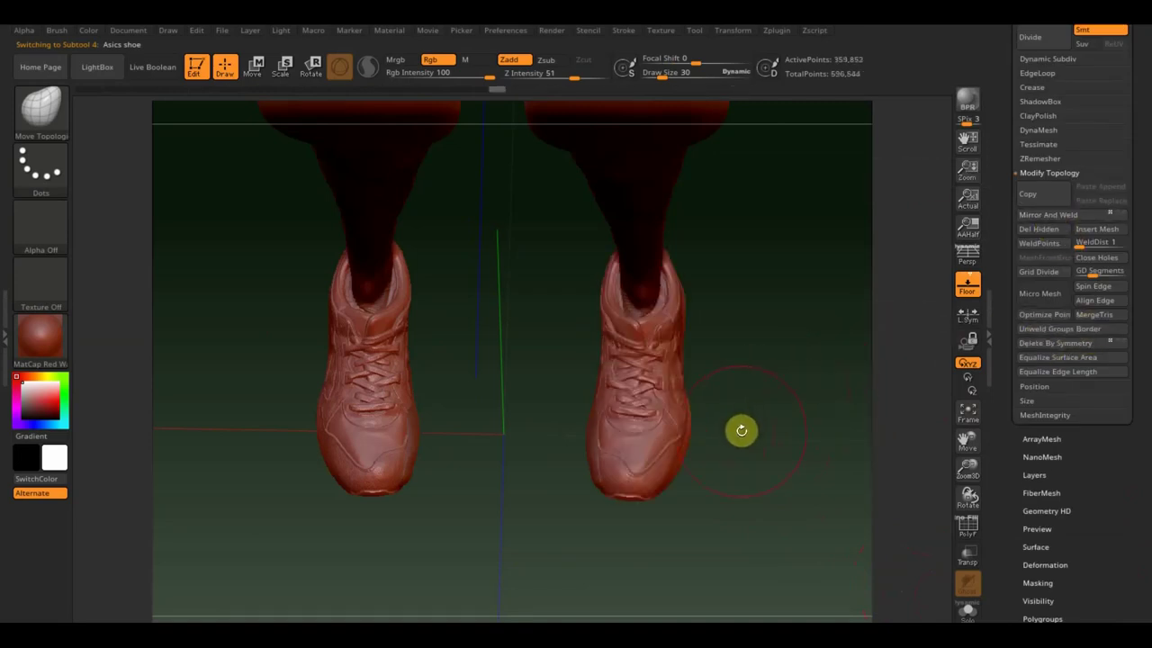
key("n")
left_click(545, 480)
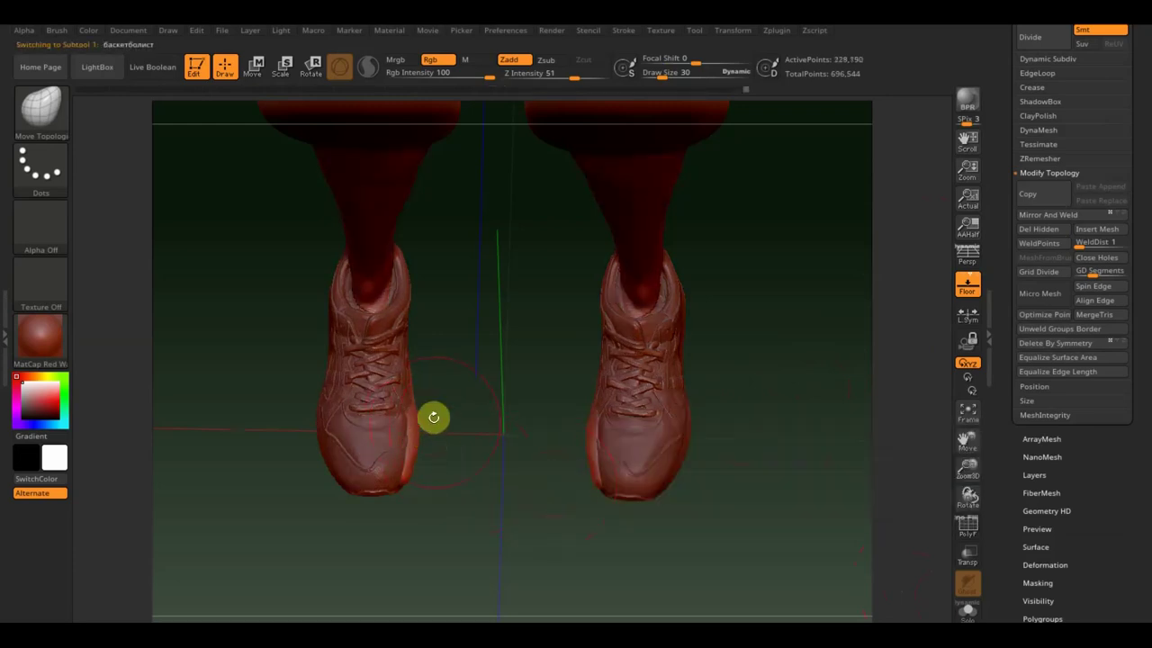
Nudge the Asics shoe slightly along X and re-mirror it to update the right shoe
left_click(254, 67)
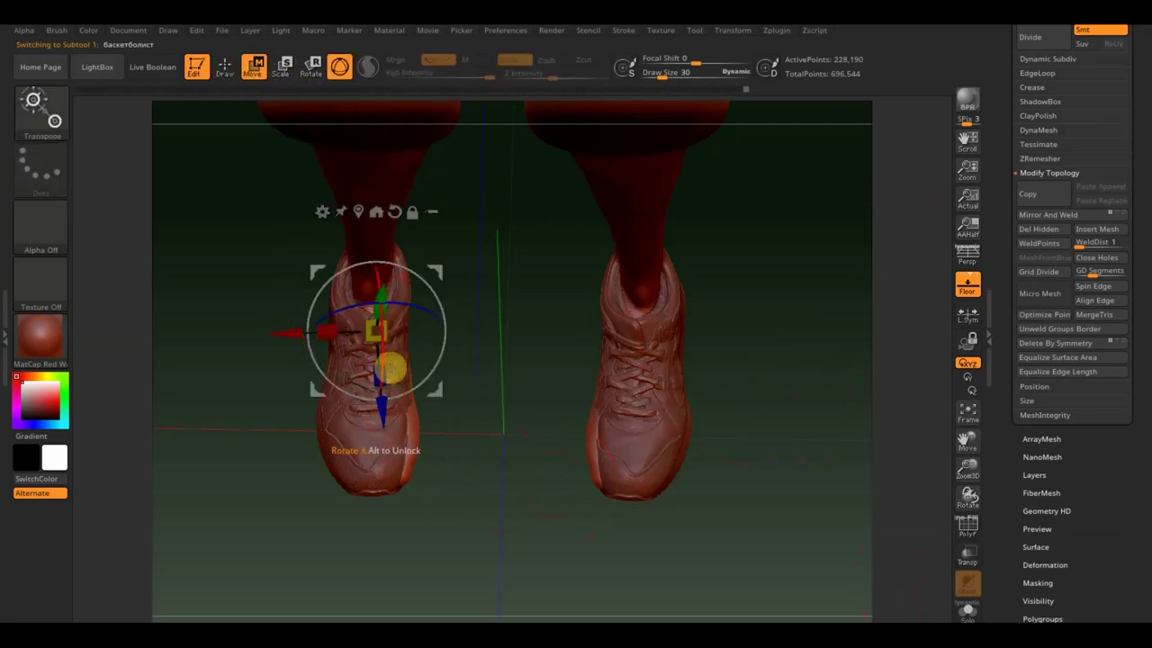
left_click(389, 369, "alt")
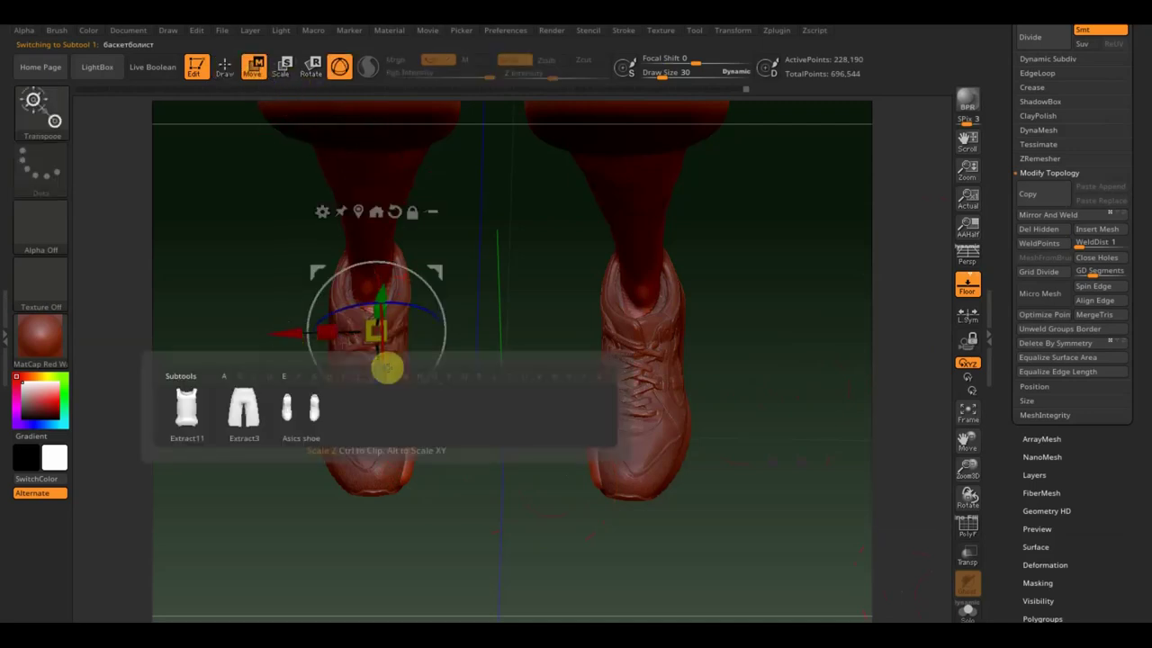
left_click(324, 407)
mouse_move(450, 432)
left_mouse_down()
mouse_move(462, 435)
mouse_move(433, 416)
mouse_move(453, 431)
left_mouse_up()
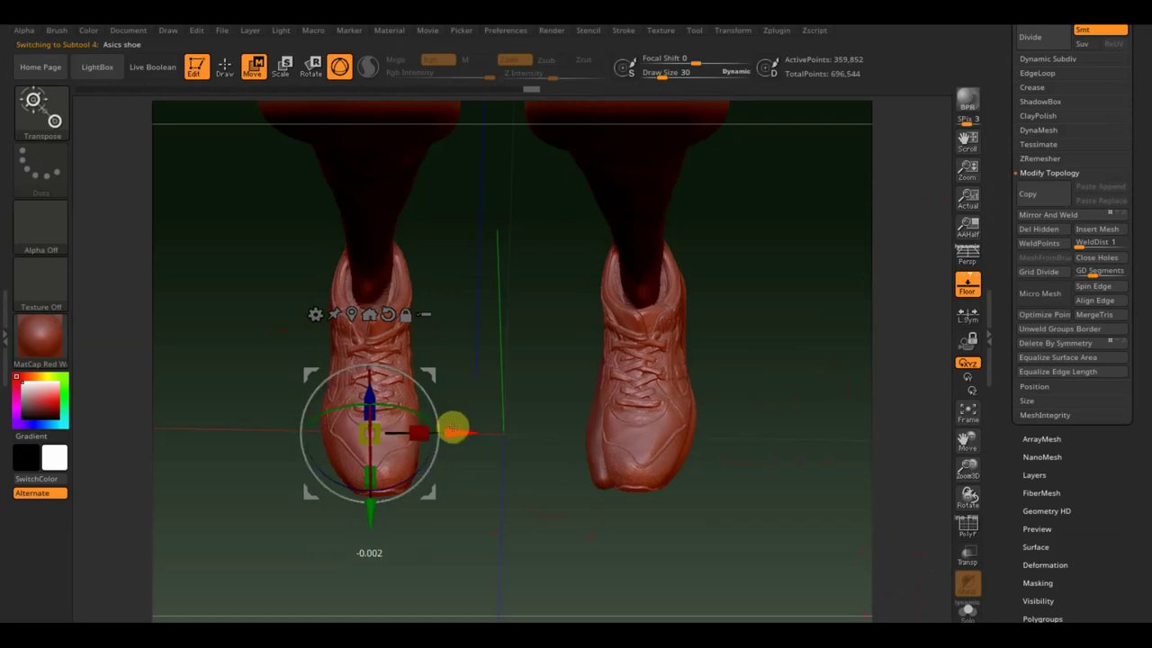
left_click(1059, 216)
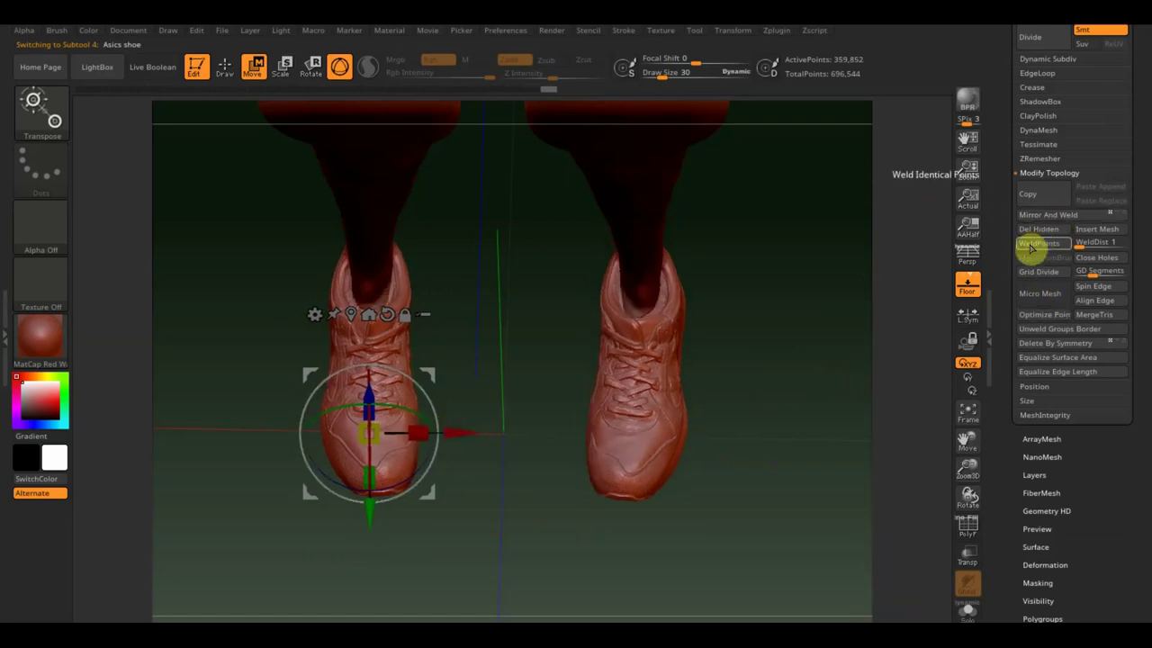
Check the shoes from tilted and side views, then centre the shoe and leg
mouse_move(821, 398)
left_mouse_down()
mouse_move(831, 298)
mouse_move(821, 285)
mouse_move(819, 385)
left_mouse_up()
mouse_move(818, 298)
left_mouse_down()
mouse_move(830, 360)
mouse_move(810, 389)
left_mouse_up()
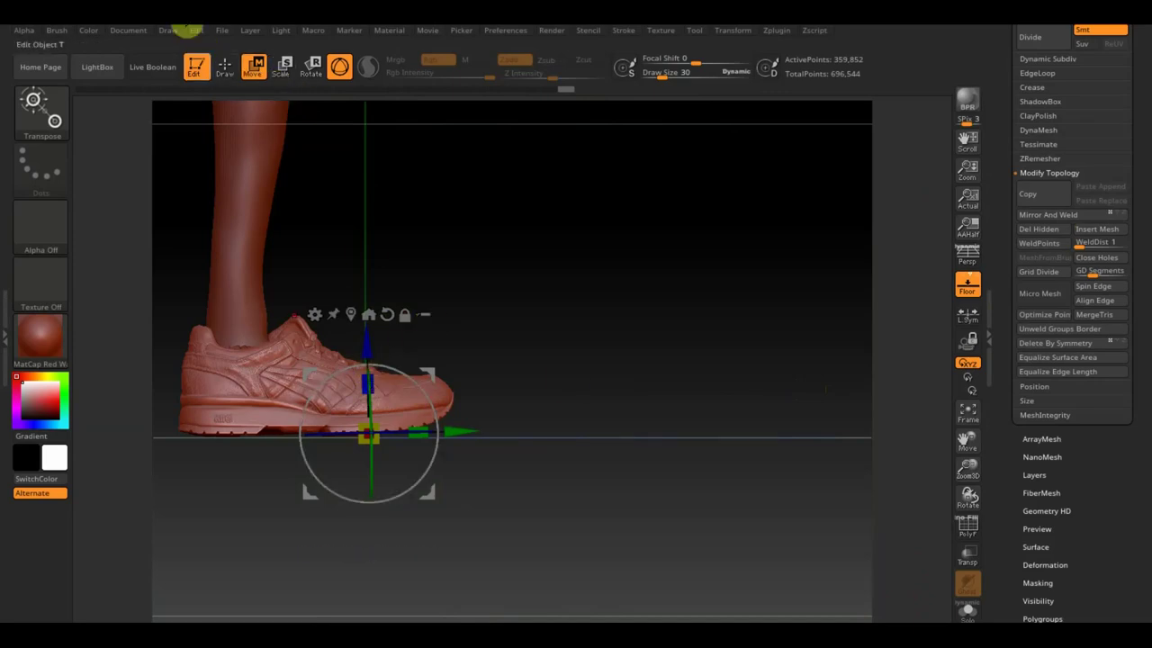
left_click(225, 66)
left_click_drag(468, 294, 617, 321, "alt")
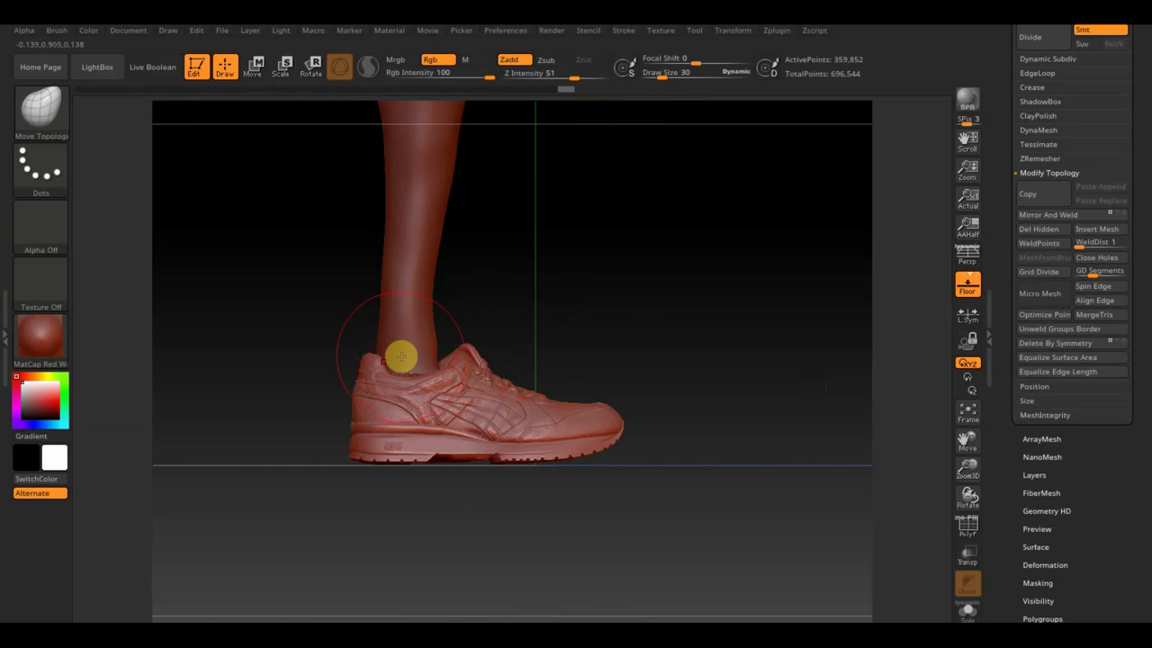
Mask a band on the body's ankle above the shoe and preview it as an Extract shell, thickness 0.00641
key("n")
left_click(200, 398)
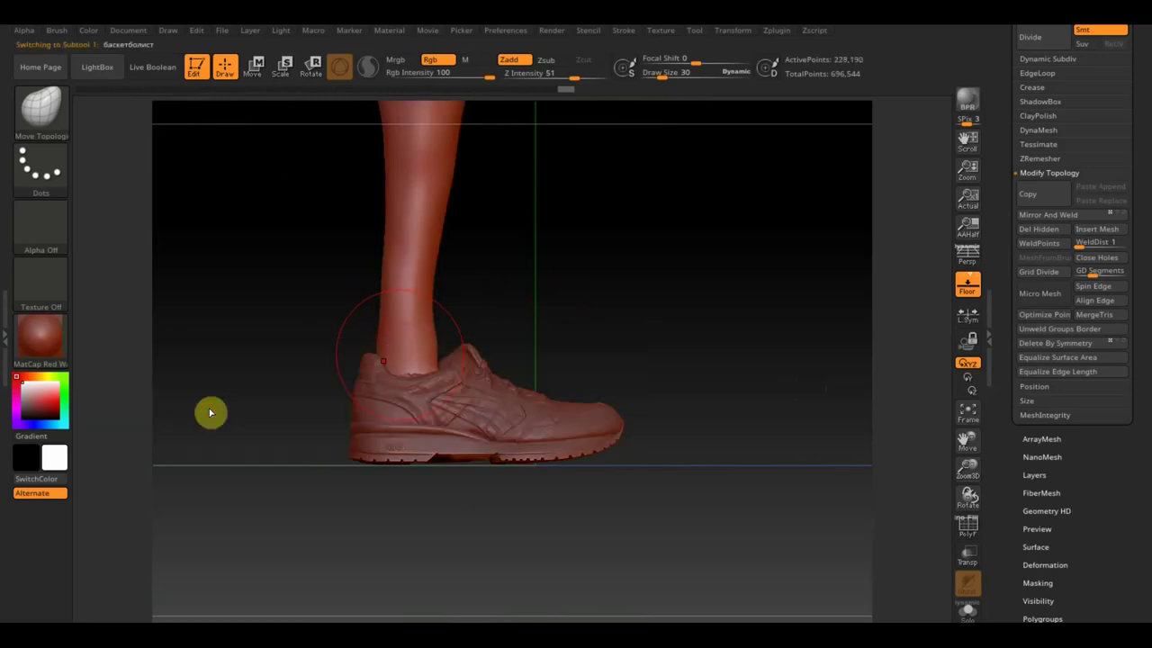
key("ctrl")
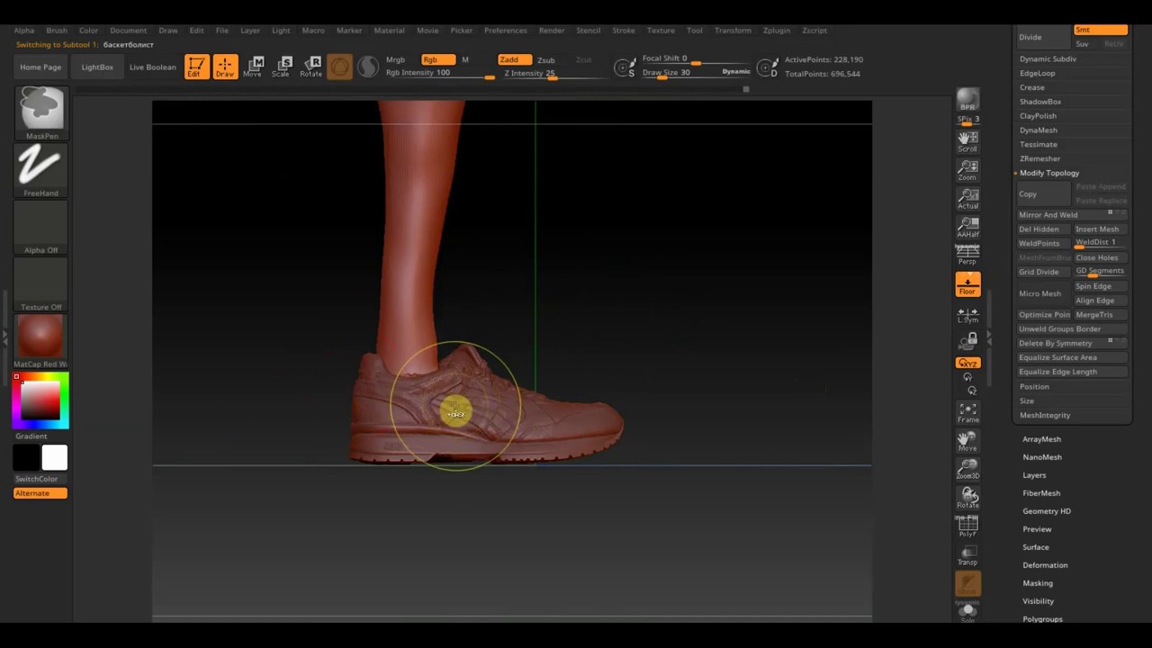
mouse_move(445, 396)
left_mouse_down("ctrl")
mouse_move(389, 352)
mouse_move(426, 360)
mouse_move(618, 288)
mouse_move(534, 298)
mouse_move(558, 311)
mouse_move(620, 288)
mouse_move(720, 291)
left_mouse_up("ctrl")
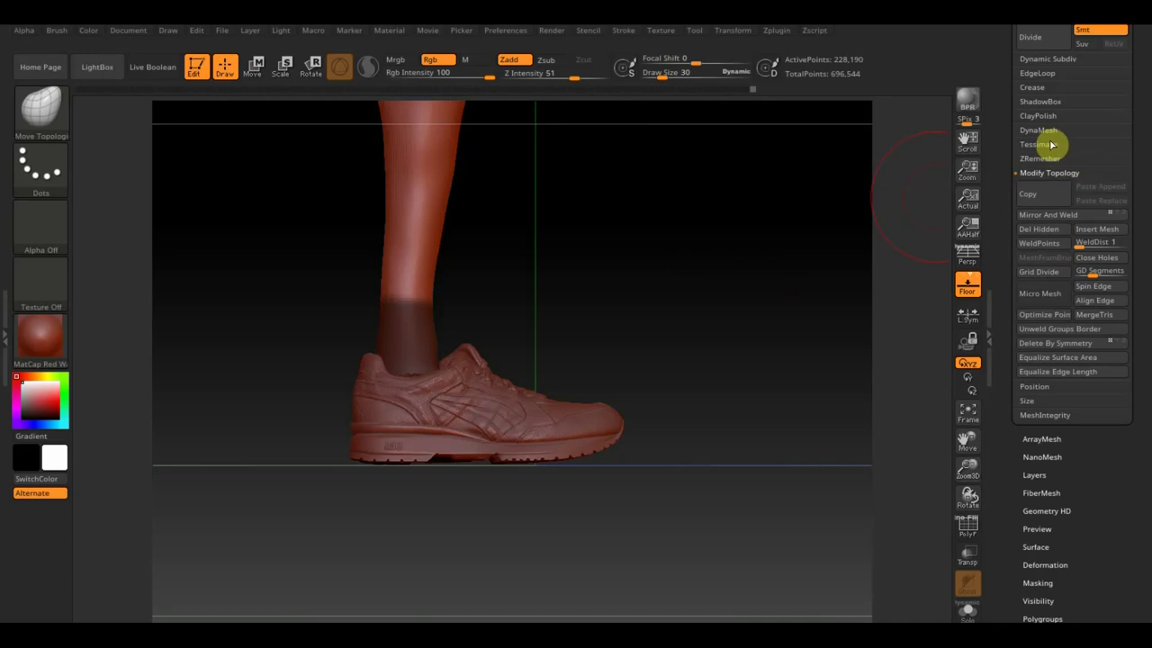
scroll(1134, 135, "up", 5)
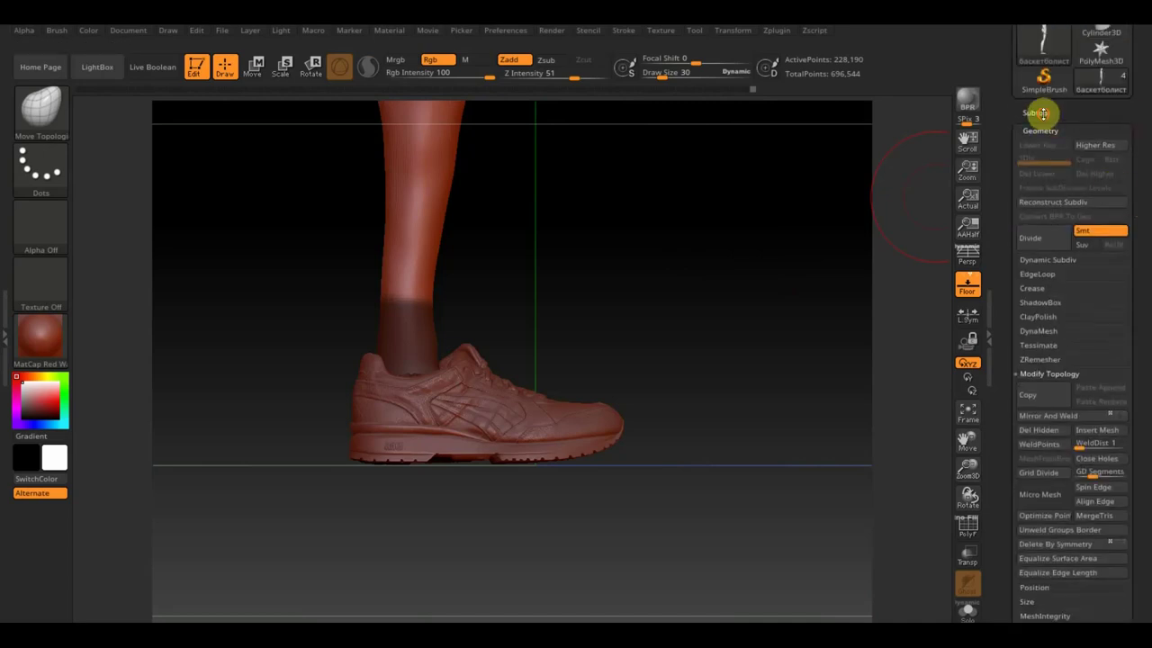
left_click(1043, 113)
left_click(1049, 491)
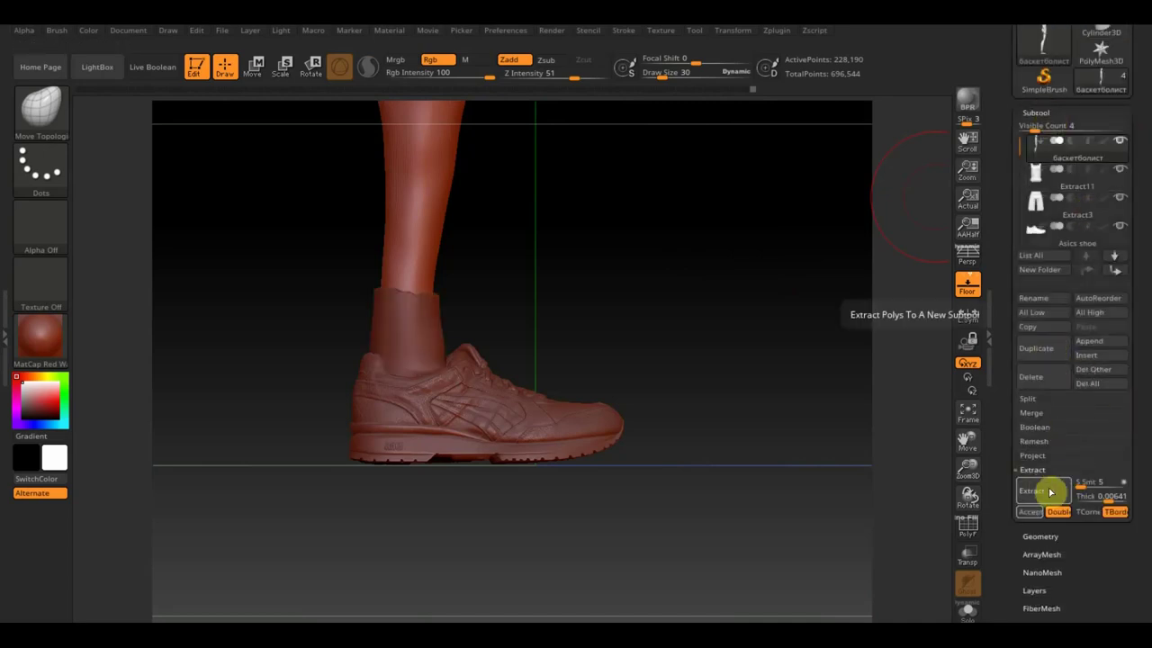
Accept the ankle extraction as Extract12 and shape the sock's back, ankle and heel with Move Topological and smoothing
left_click(1029, 511)
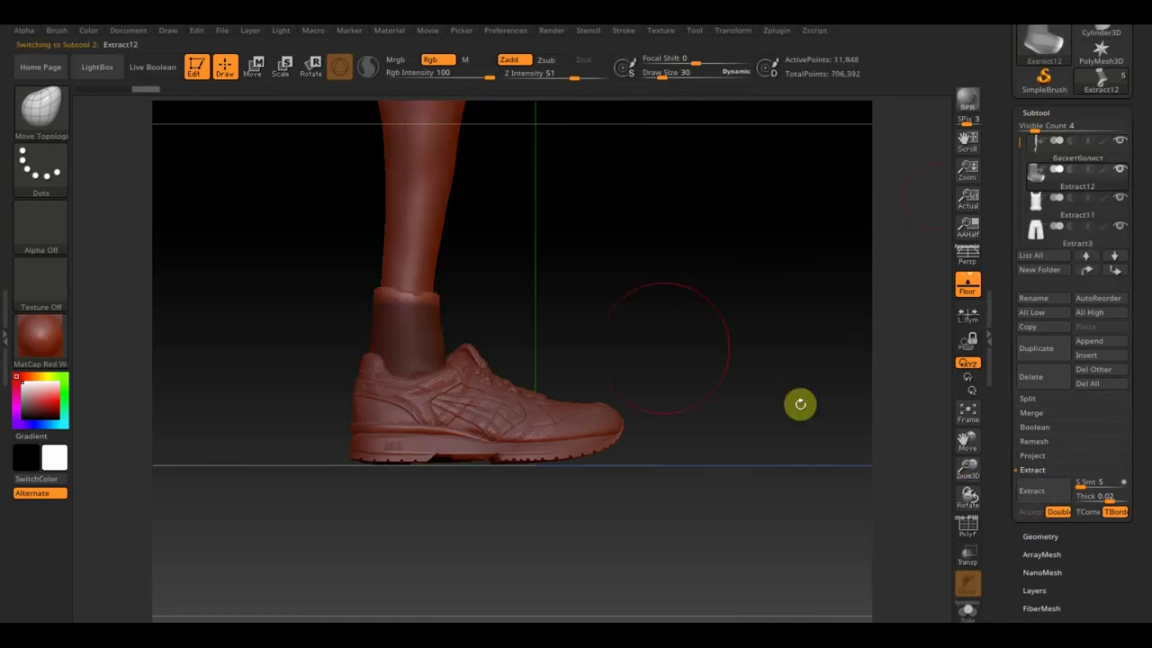
key("shift")
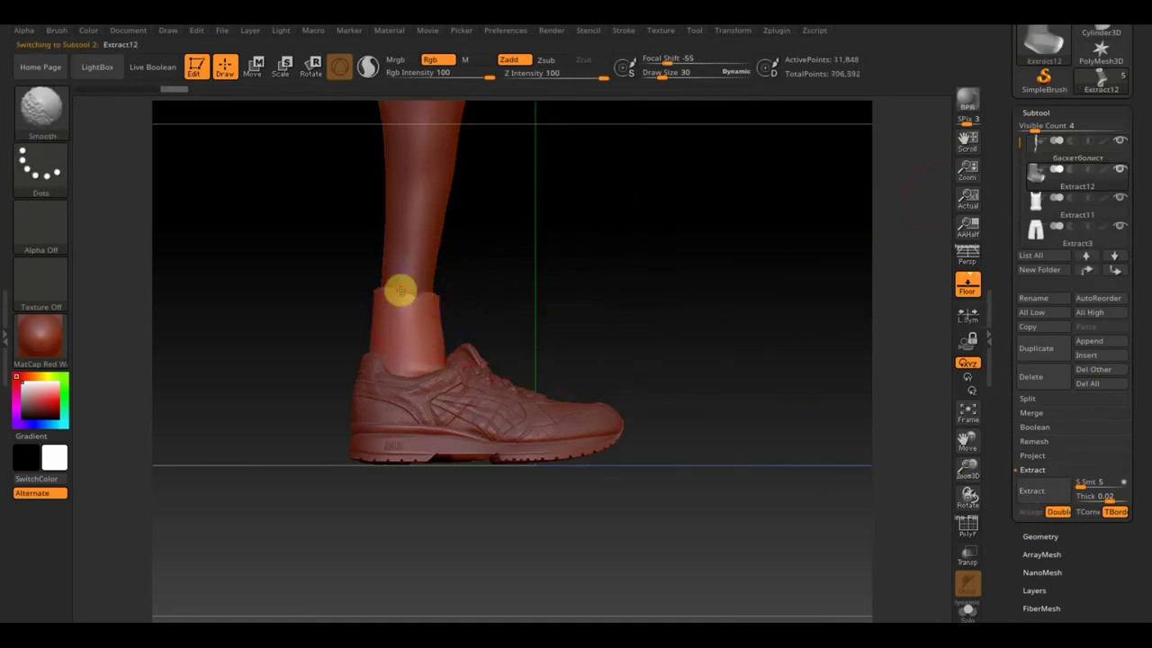
left_click_drag(371, 304, 336, 314)
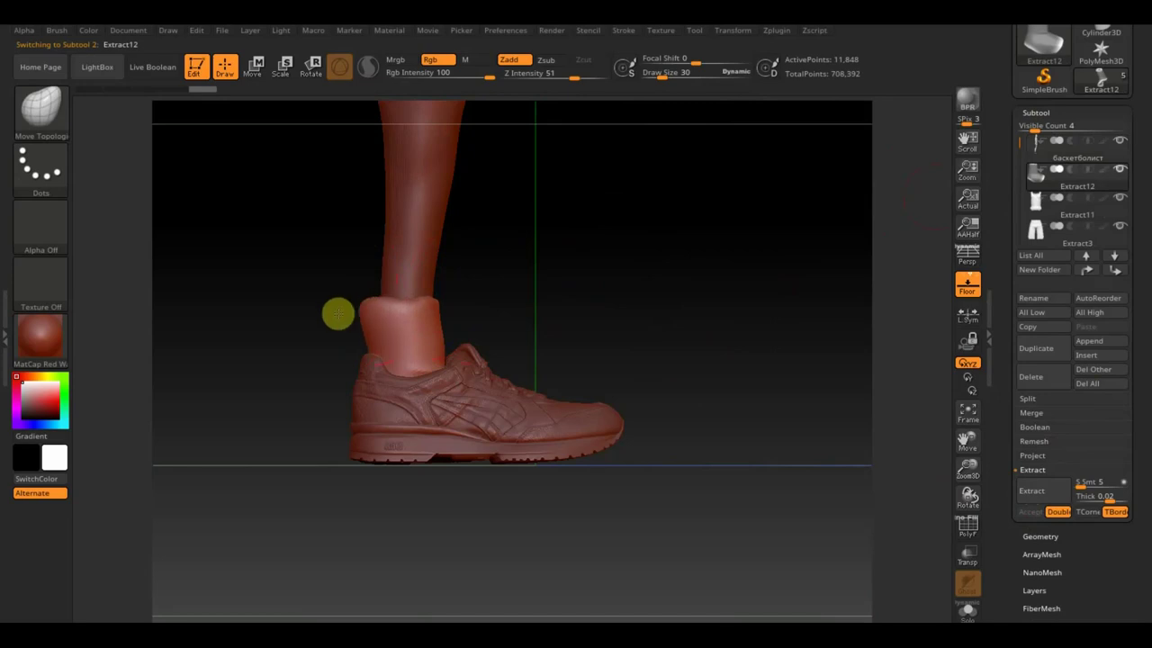
left_click_drag(465, 311, 442, 346)
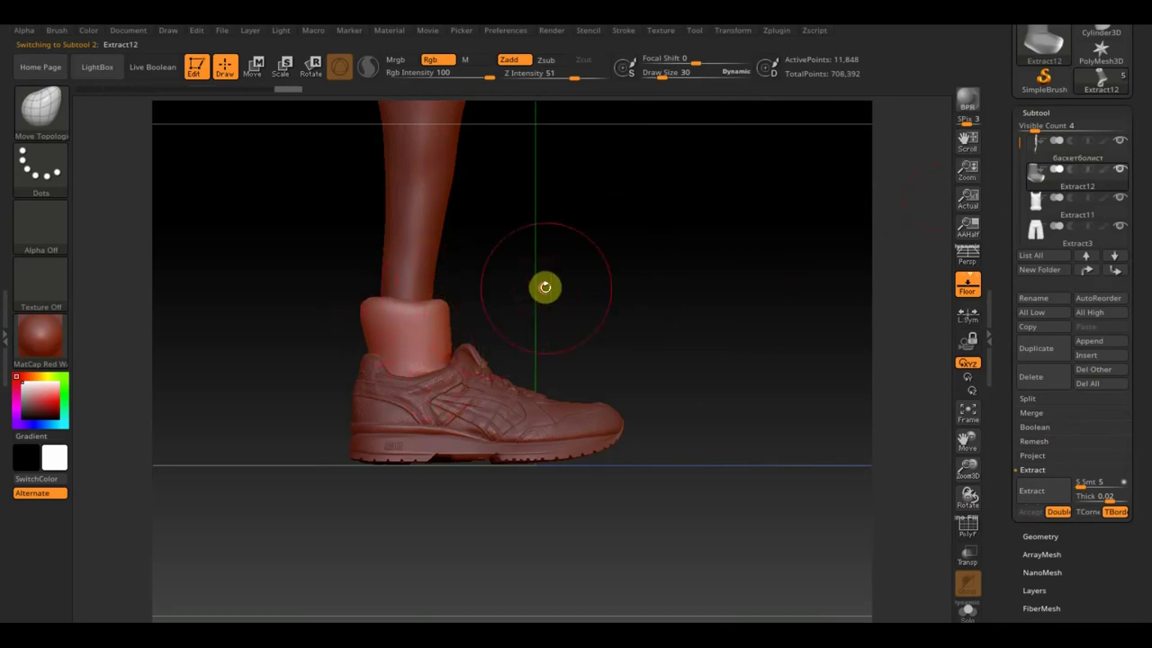
left_click_drag(531, 296, 607, 375)
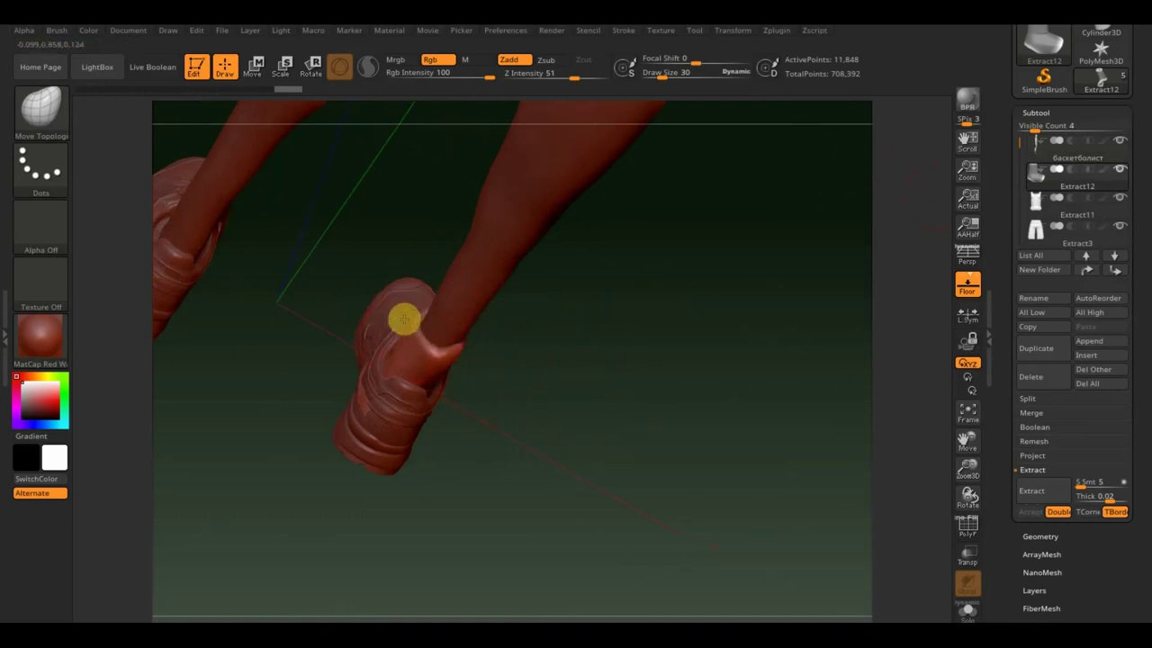
left_click_drag(402, 316, 405, 364)
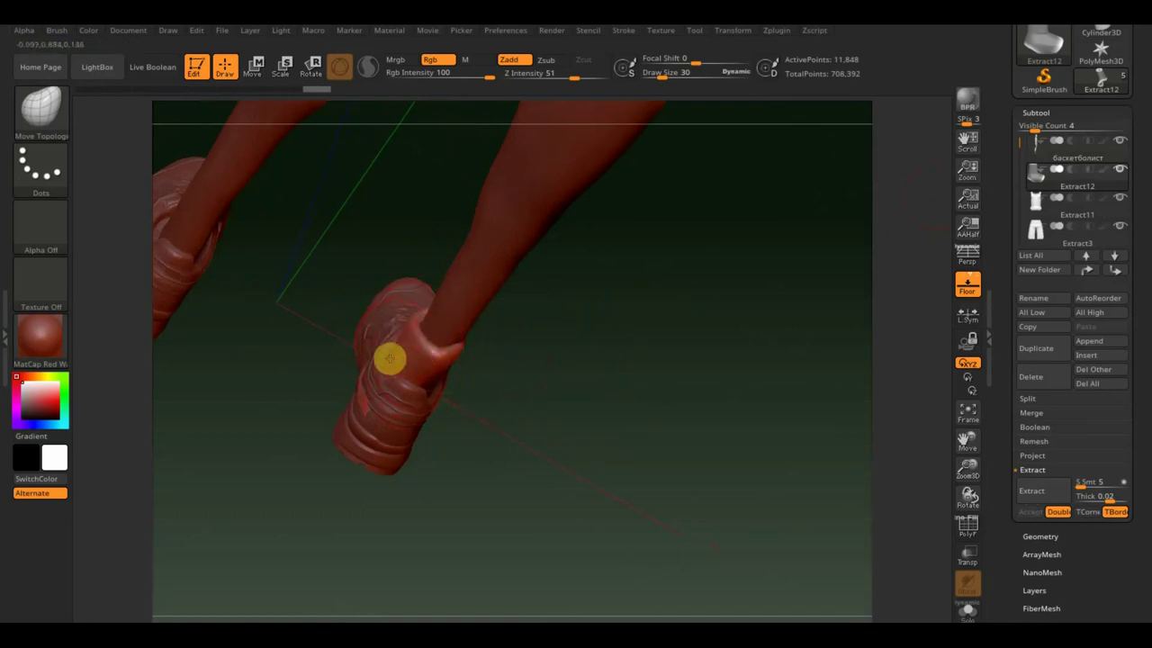
mouse_move(373, 393)
right_mouse_down()
mouse_move(496, 393)
mouse_move(466, 360)
right_mouse_up()
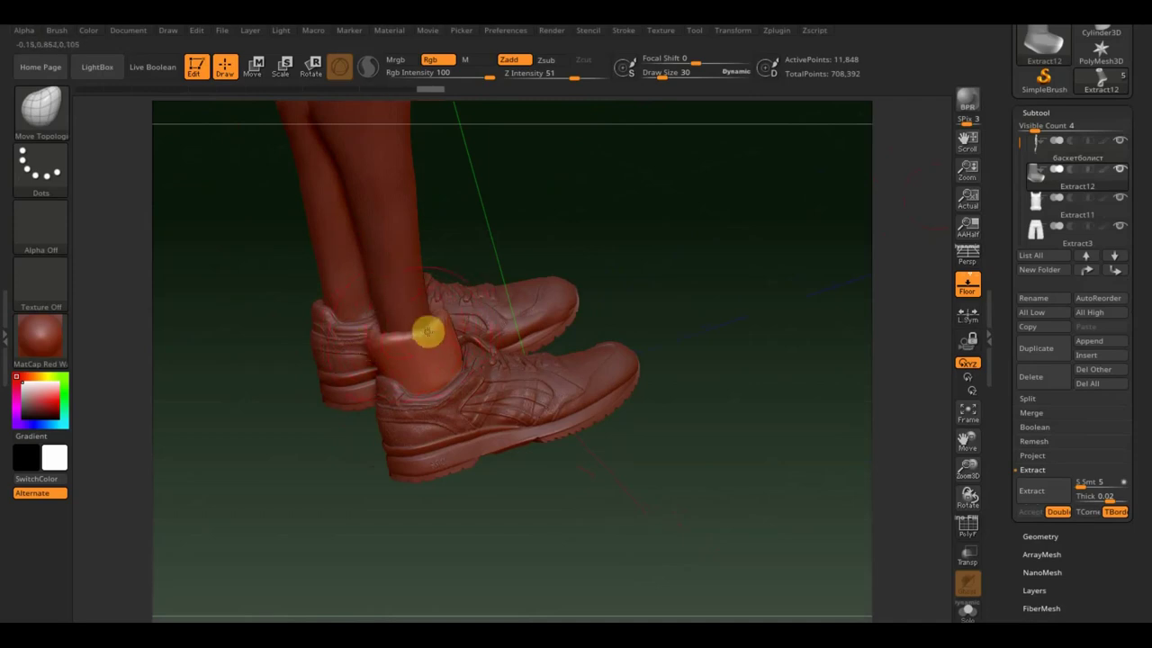
mouse_move(425, 304)
right_mouse_down()
mouse_move(612, 264)
mouse_move(576, 266)
right_mouse_up()
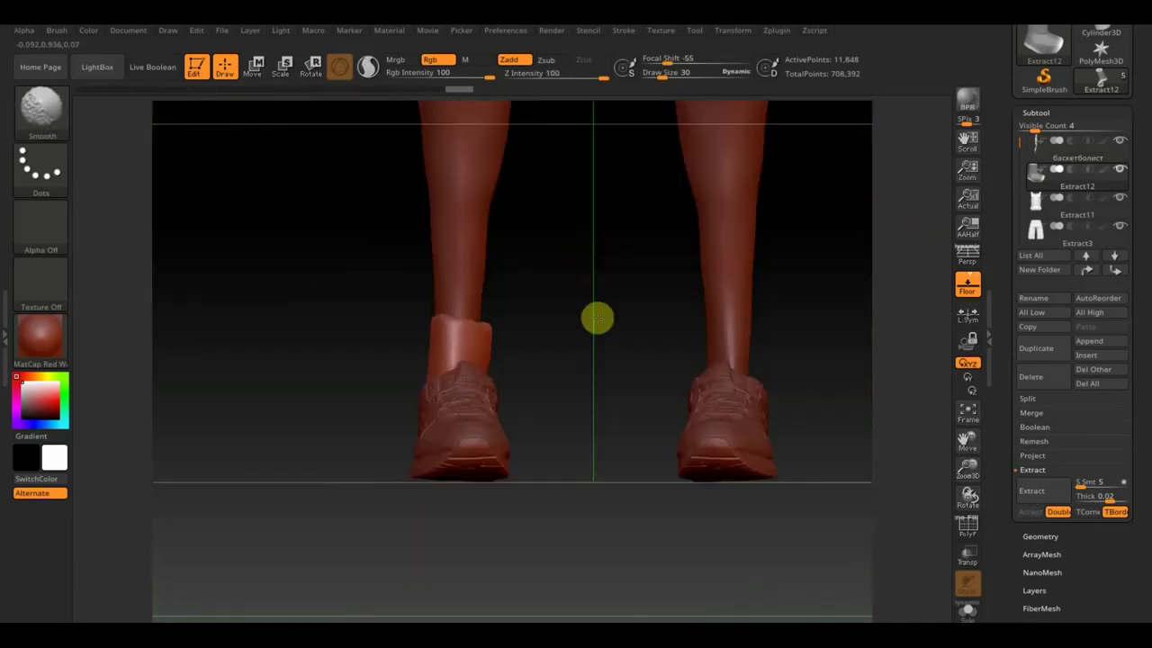
Turn off the Floor grid and inspect the sock from several angles
left_click(968, 290)
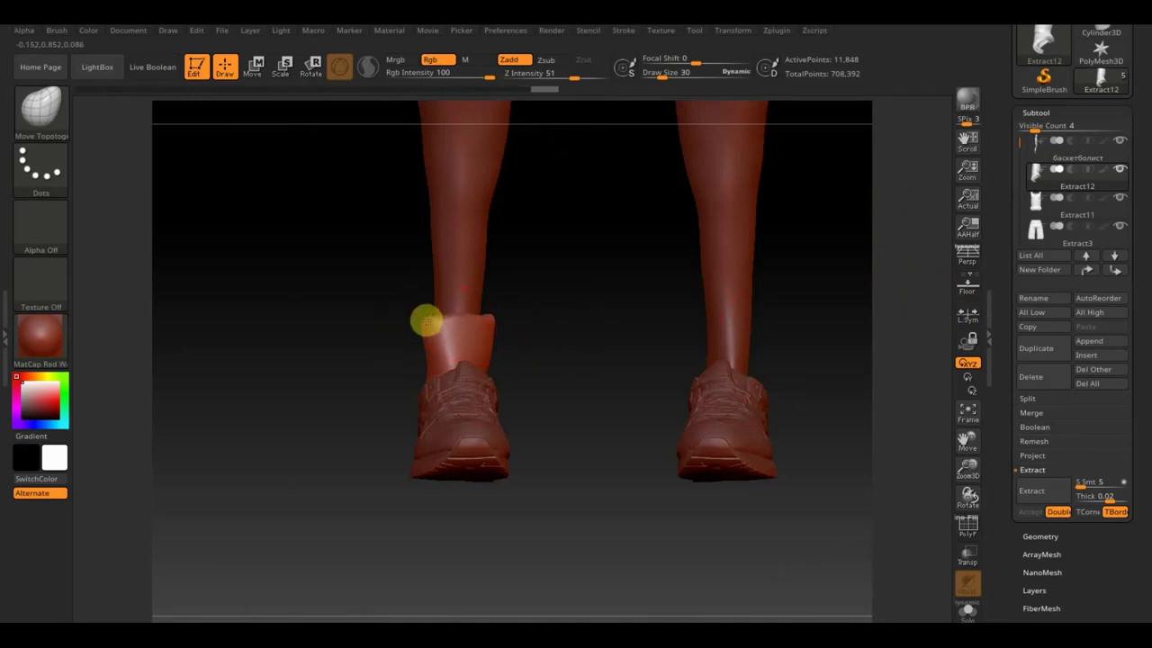
left_click_drag(419, 322, 580, 417)
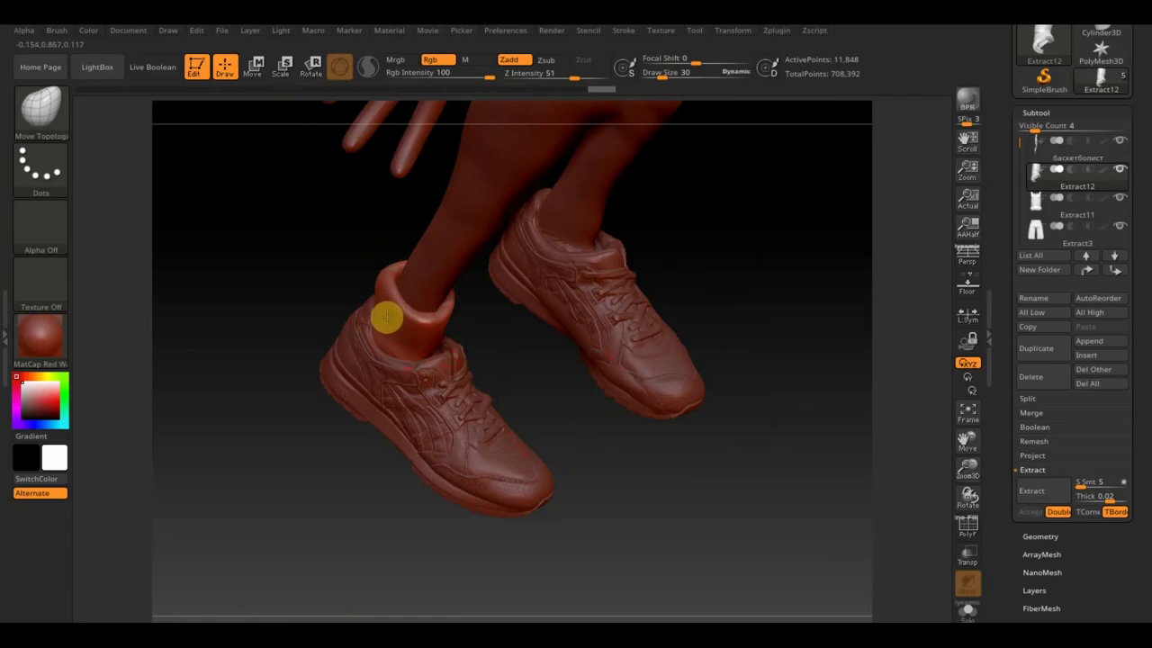
mouse_move(380, 279)
left_mouse_down()
mouse_move(476, 329)
mouse_move(471, 352)
mouse_move(439, 304)
left_mouse_up()
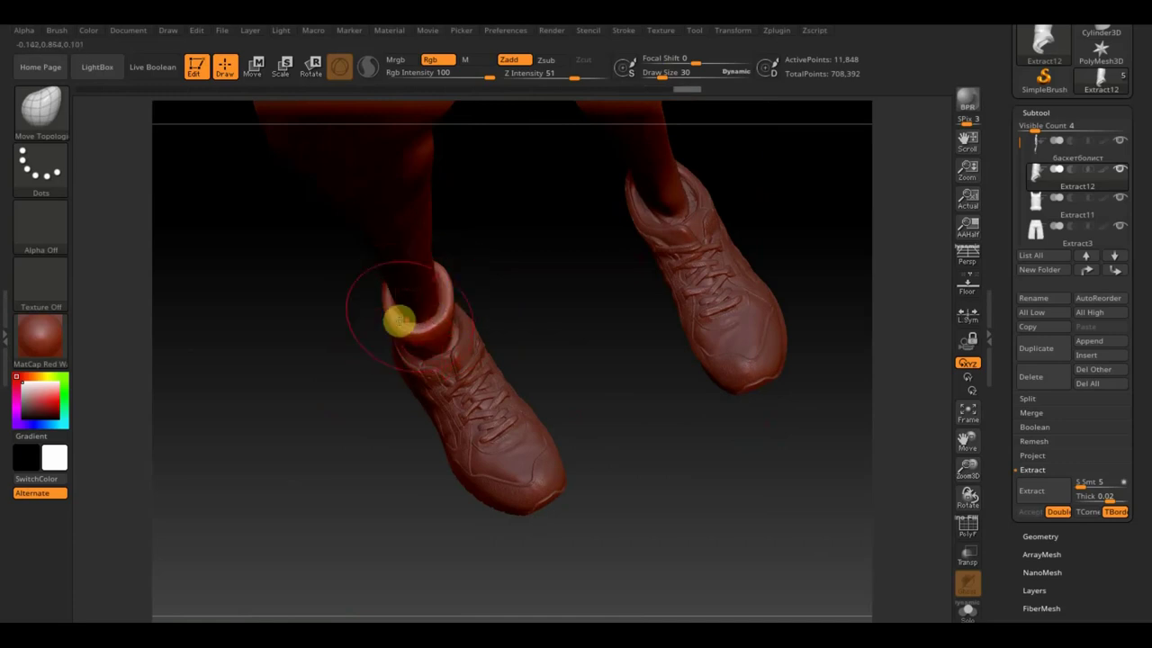
mouse_move(524, 300)
left_mouse_down()
mouse_move(517, 237)
mouse_move(468, 290)
left_mouse_up()
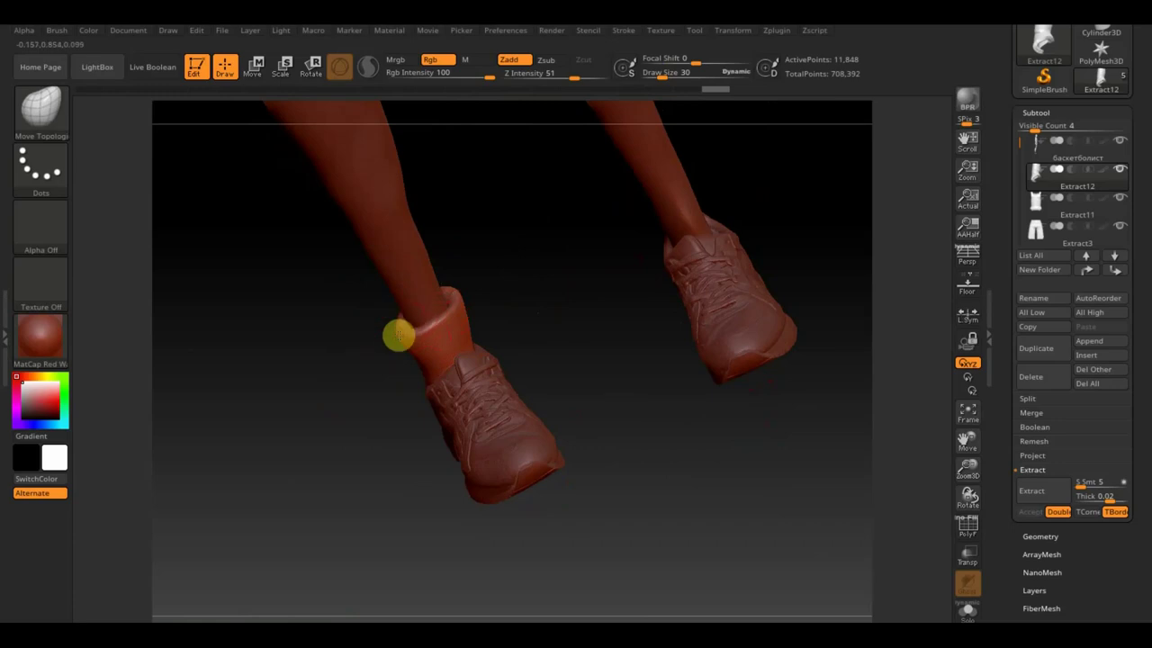
left_click_drag(507, 311, 522, 339)
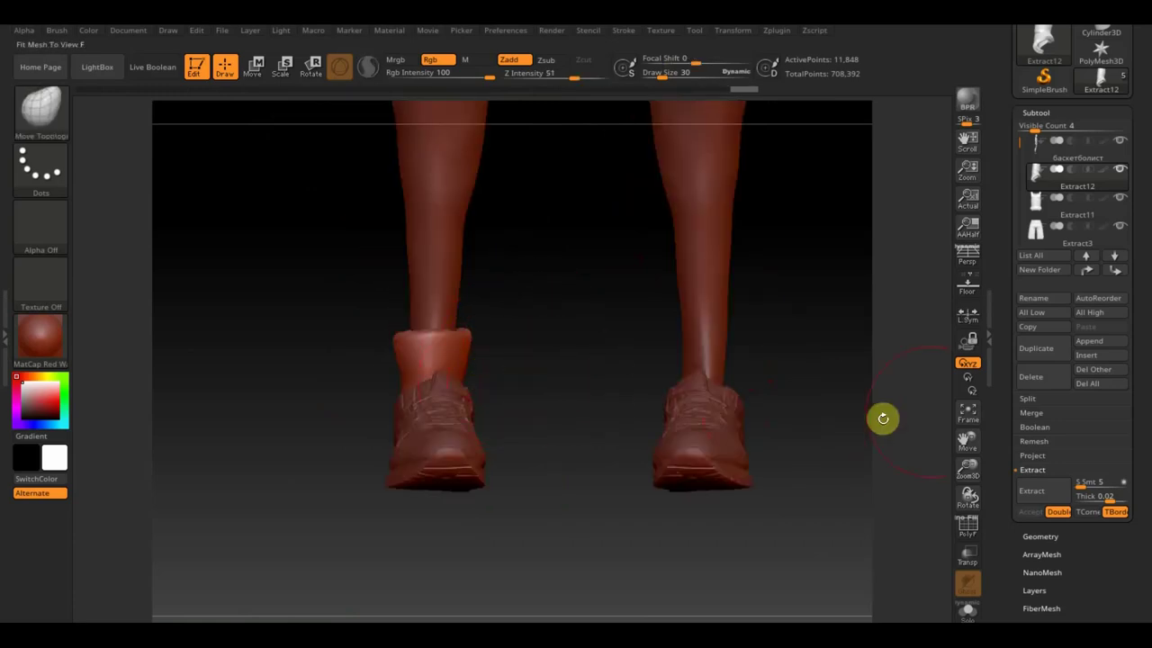
Mirror And Weld the Extract12 sock onto the other ankle and inspect both legs
left_click(1041, 536)
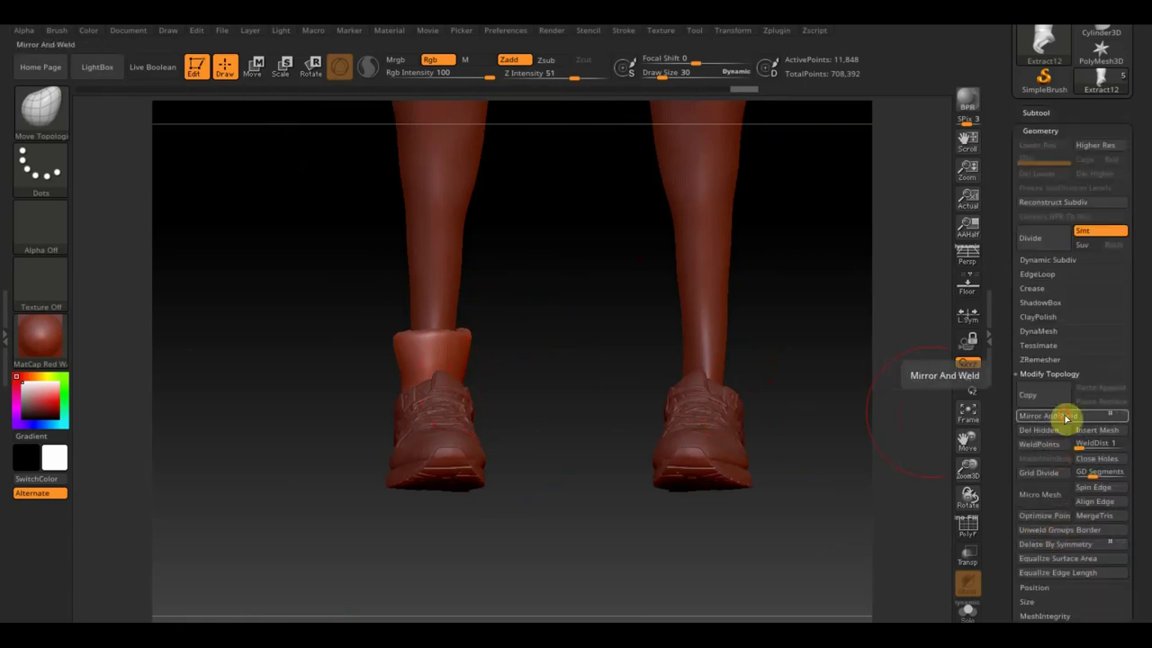
left_click(1062, 416)
mouse_move(615, 549)
left_mouse_down()
mouse_move(566, 391)
mouse_move(620, 453)
mouse_move(582, 523)
mouse_move(602, 358)
mouse_move(609, 465)
mouse_move(499, 423)
mouse_move(599, 406)
mouse_move(599, 432)
mouse_move(450, 390)
left_mouse_up()
mouse_move(563, 473)
left_mouse_down()
mouse_move(576, 404)
mouse_move(585, 441)
left_mouse_up()
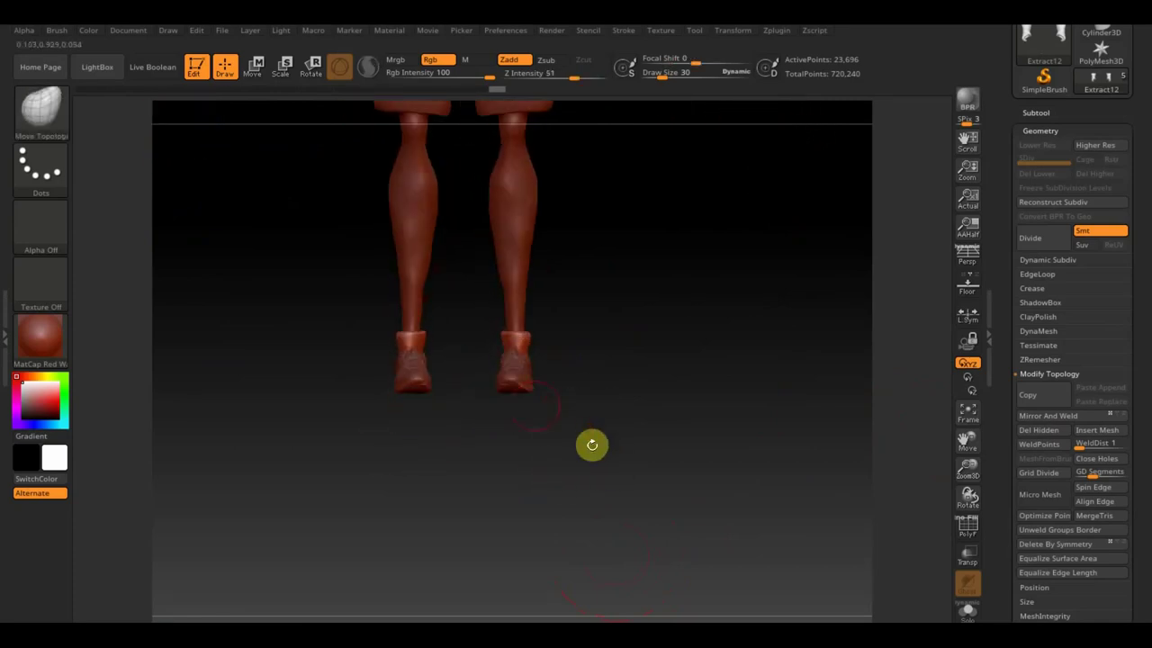
mouse_move(546, 406)
left_mouse_down()
mouse_move(684, 414)
mouse_move(643, 422)
mouse_move(596, 407)
mouse_move(602, 481)
left_mouse_up()
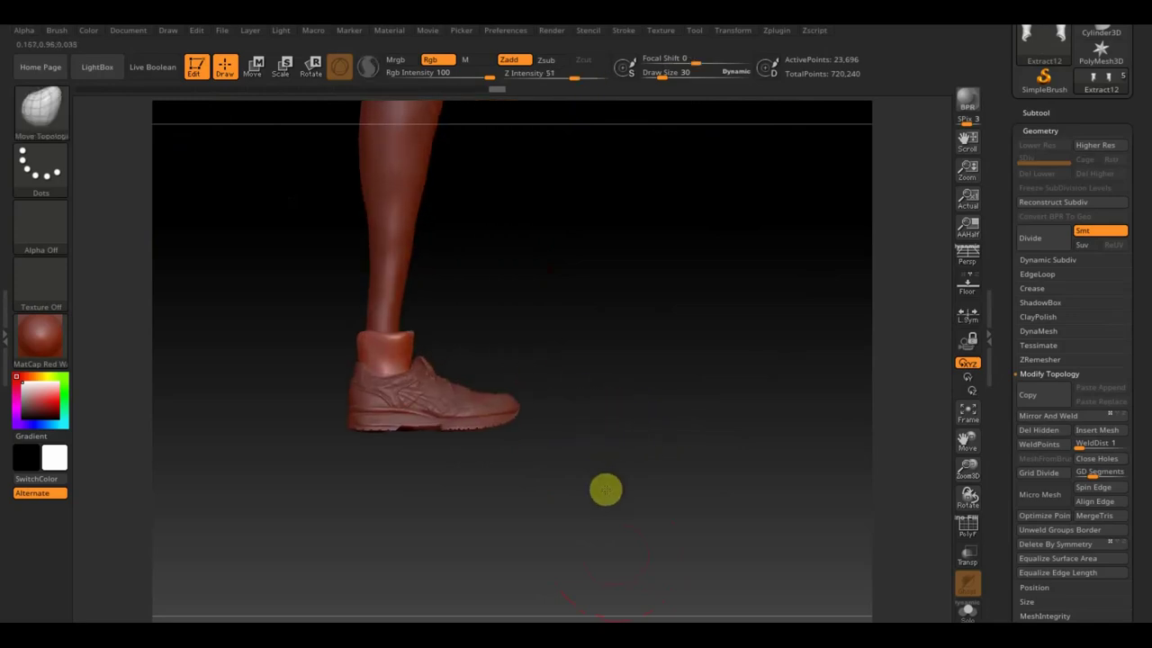
mouse_move(615, 326)
left_mouse_down("alt")
mouse_move(641, 473)
mouse_move(542, 296)
mouse_move(571, 402)
mouse_move(523, 412)
mouse_move(492, 402)
mouse_move(584, 437)
mouse_move(632, 549)
mouse_move(636, 510)
mouse_move(596, 480)
mouse_move(617, 537)
mouse_move(610, 571)
mouse_move(452, 325)
left_mouse_up("alt")
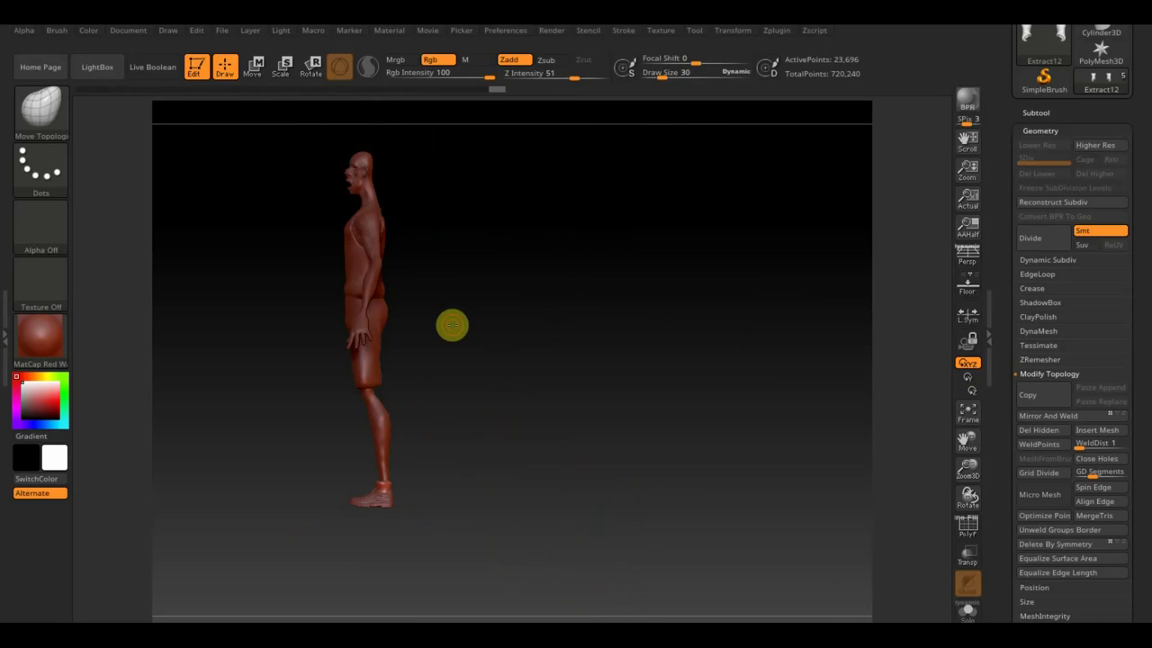
Frame the legs from the front and select the Asics shoe subtool
mouse_move(477, 346)
left_mouse_down()
mouse_move(571, 357)
mouse_move(558, 399)
left_mouse_up()
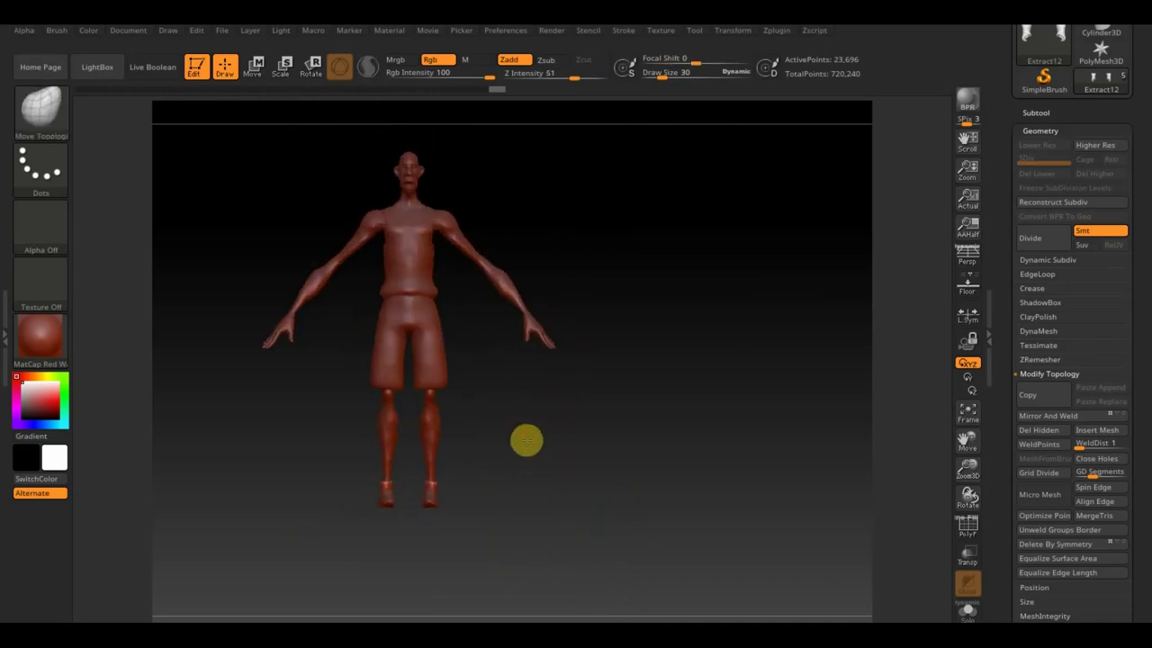
left_click_drag(526, 440, 620, 517, "alt")
key("n")
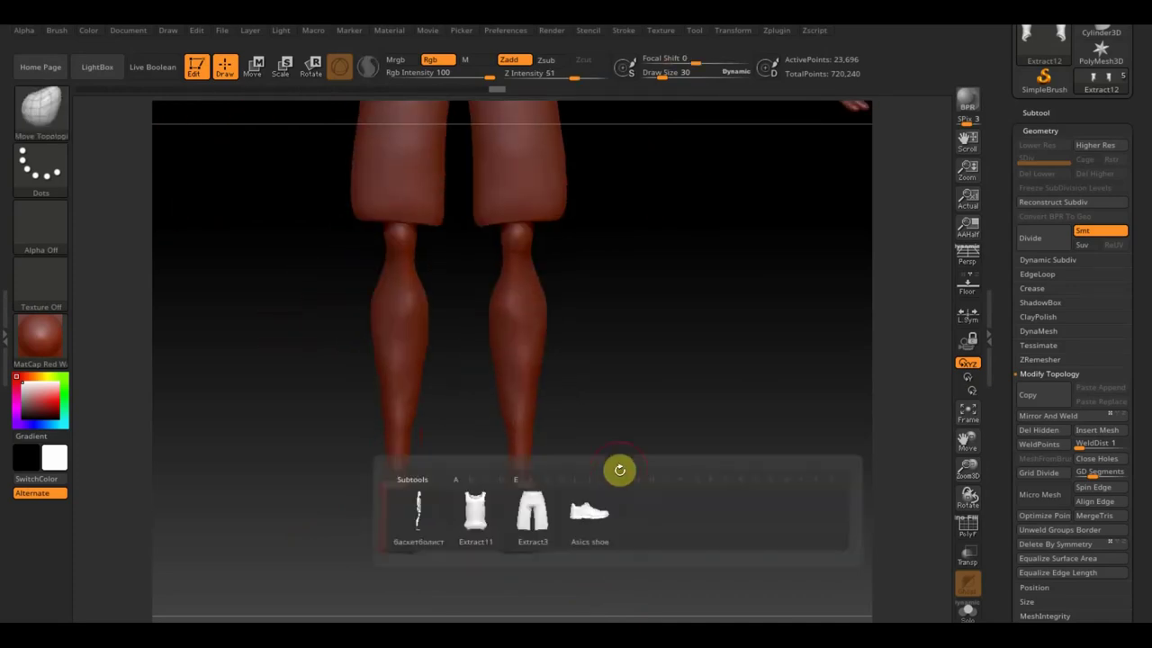
left_click(583, 529)
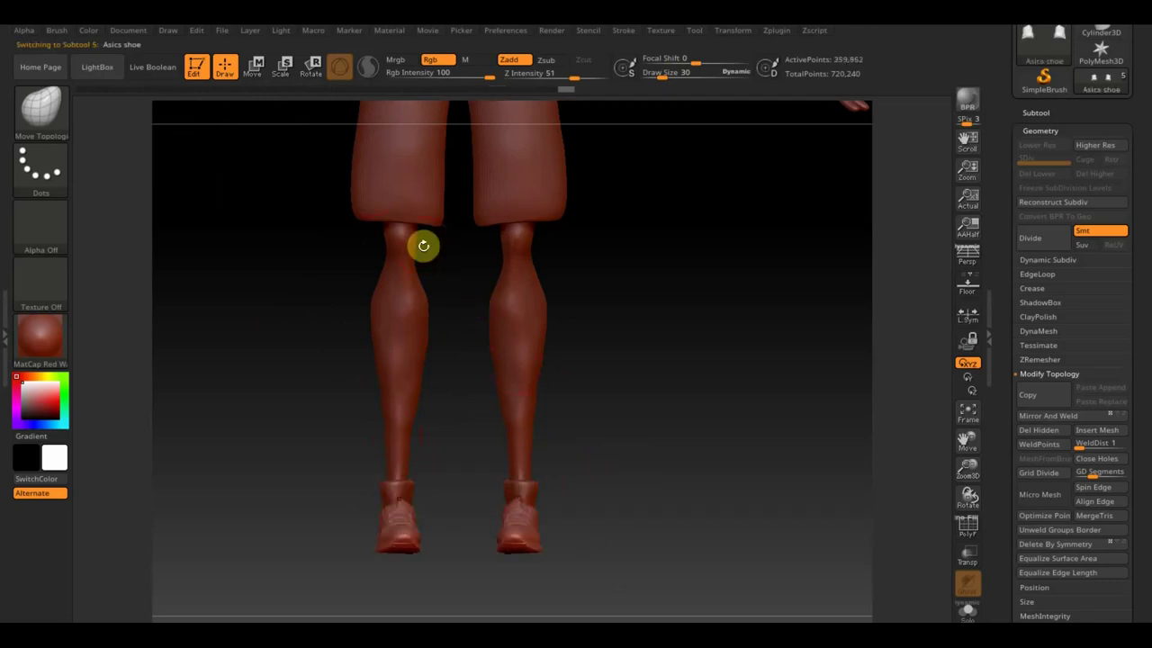
Reposition the right Asics shoe with Move: shift it sideways, lower it, slide it toward the toes, and rotate it
left_click(258, 74)
left_click_drag(411, 563, 415, 522)
left_click_drag(397, 459, 397, 478)
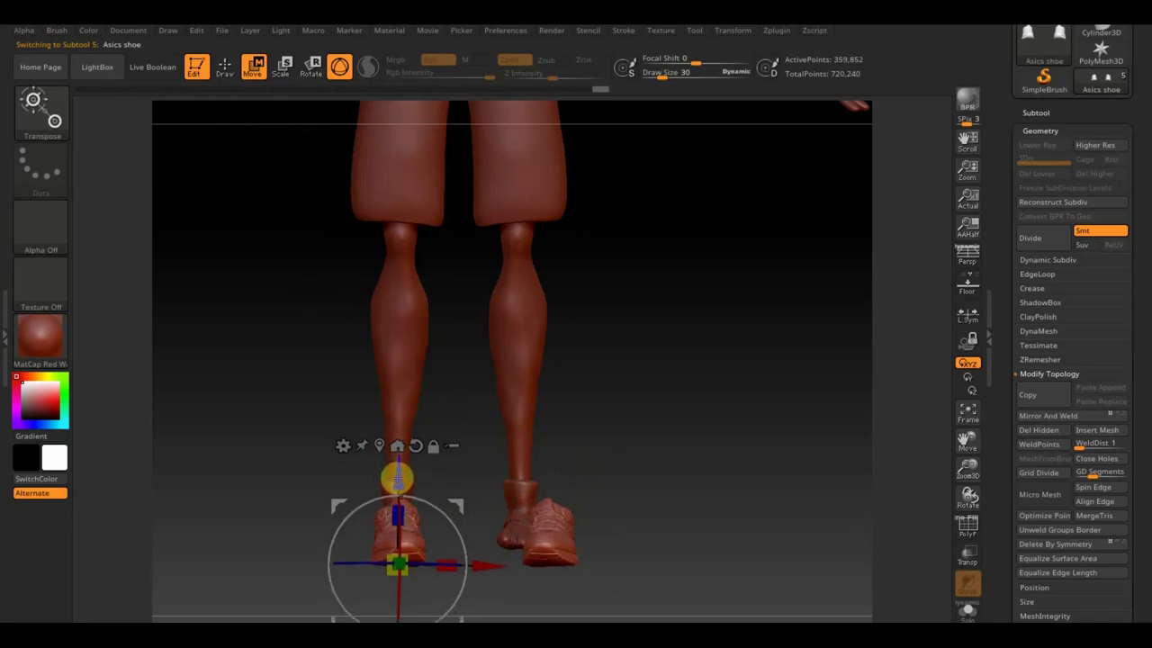
left_click_drag(635, 555, 715, 553)
left_click_drag(495, 566, 510, 567)
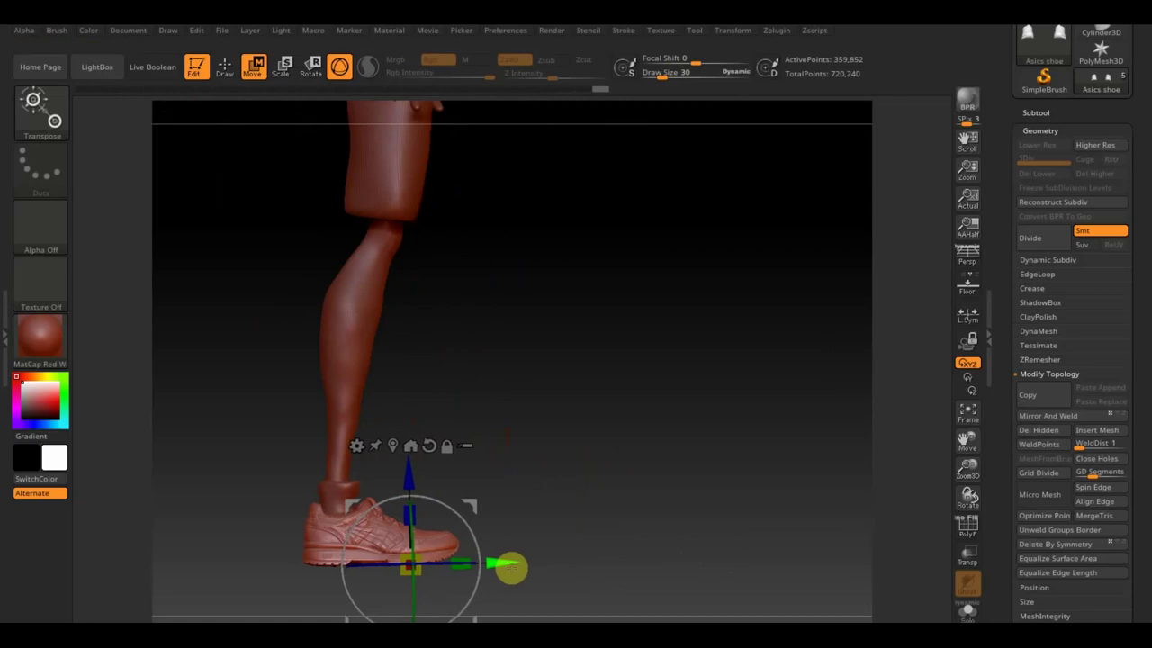
mouse_move(536, 507)
left_mouse_down()
mouse_move(624, 478)
mouse_move(604, 550)
mouse_move(624, 594)
mouse_move(548, 478)
mouse_move(673, 468)
mouse_move(681, 564)
mouse_move(666, 610)
left_mouse_up()
left_click_drag(468, 534, 483, 546)
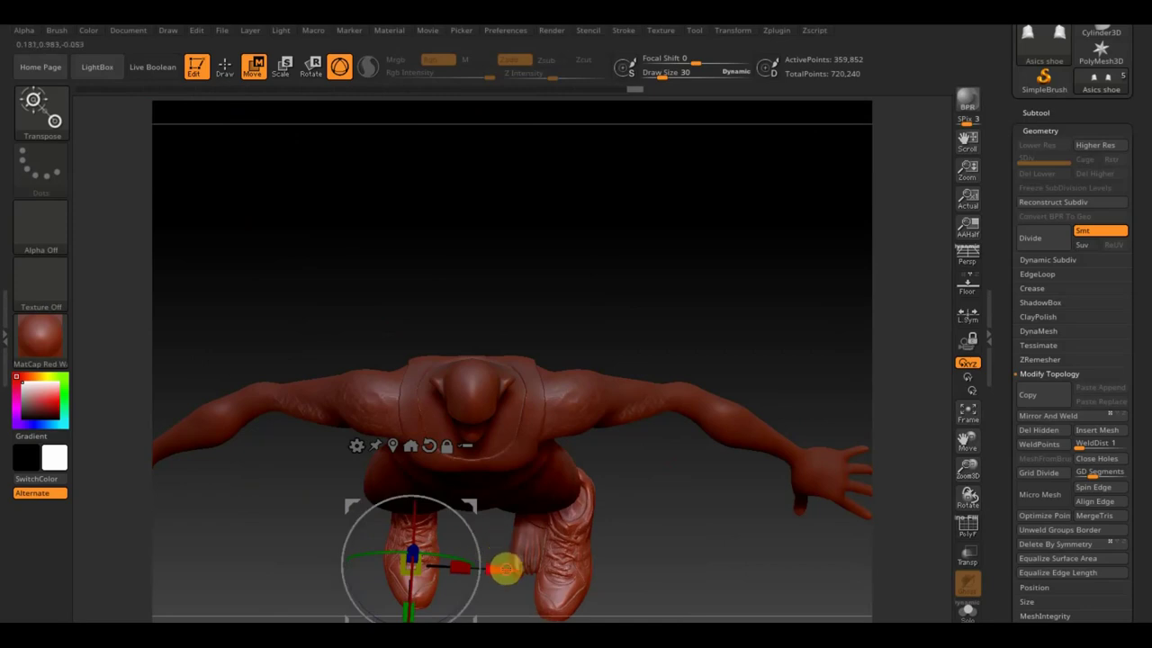
mouse_move(676, 570)
left_mouse_down()
mouse_move(690, 550)
mouse_move(684, 486)
mouse_move(591, 522)
left_mouse_up()
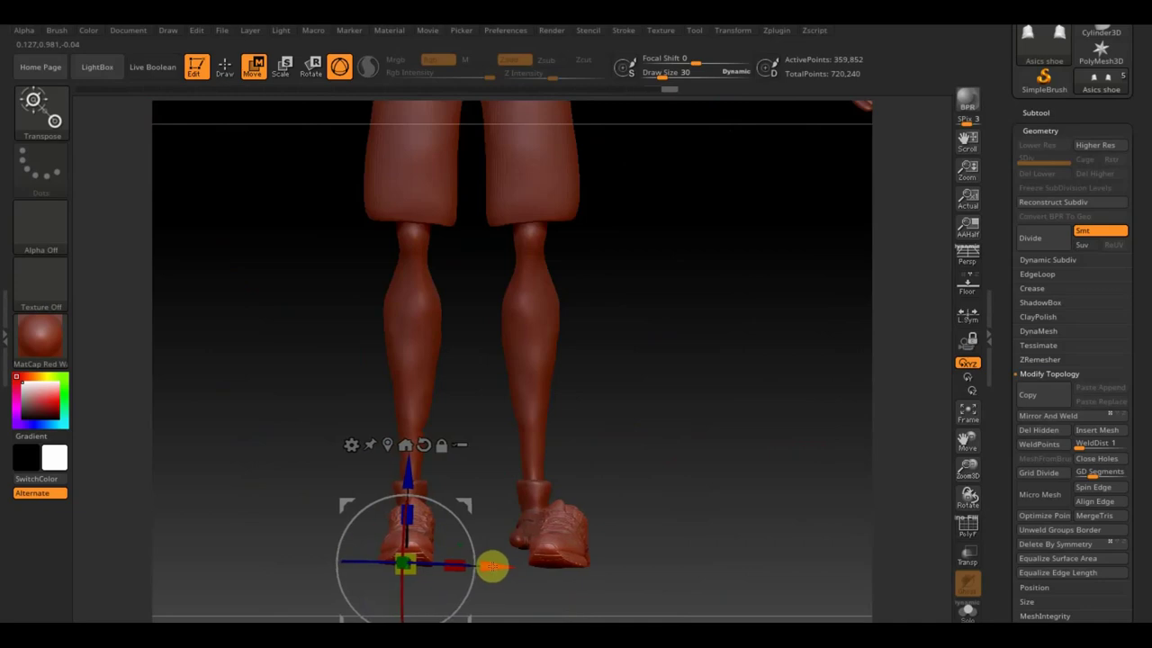
mouse_move(619, 487)
left_mouse_down()
mouse_move(707, 481)
mouse_move(700, 499)
left_mouse_up()
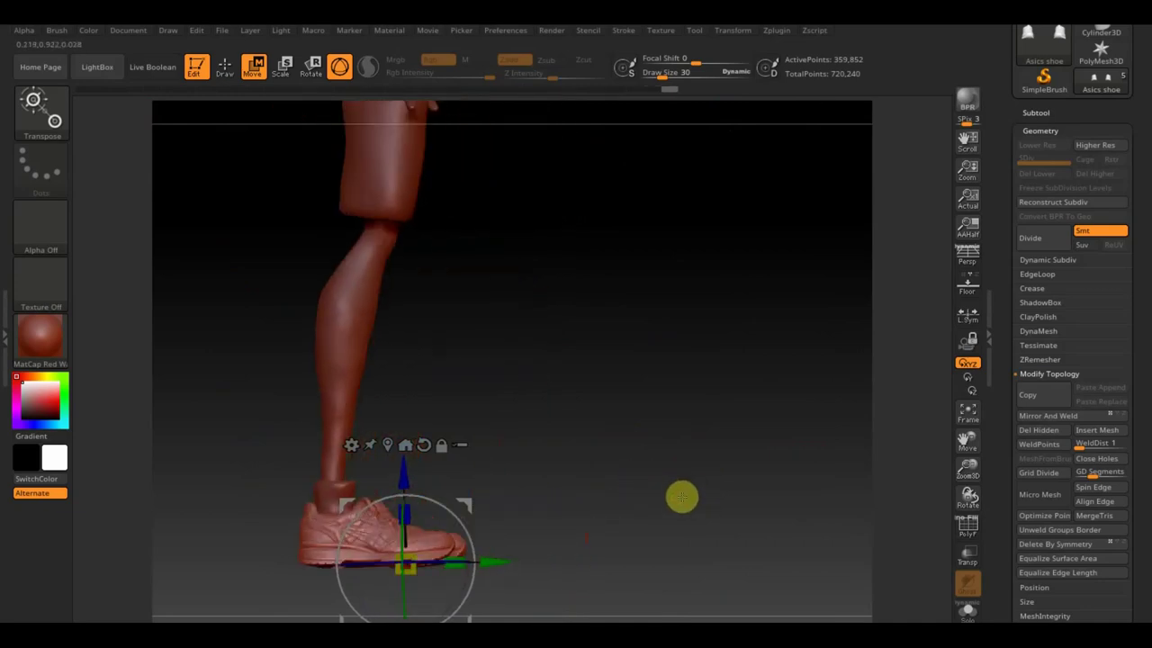
Mirror the Asics shoe onto the other foot and nudge the left shoe slightly right
left_click(1071, 419)
mouse_move(708, 481)
left_mouse_down()
mouse_move(666, 496)
mouse_move(650, 578)
mouse_move(689, 594)
mouse_move(694, 531)
mouse_move(642, 506)
mouse_move(662, 518)
left_mouse_up()
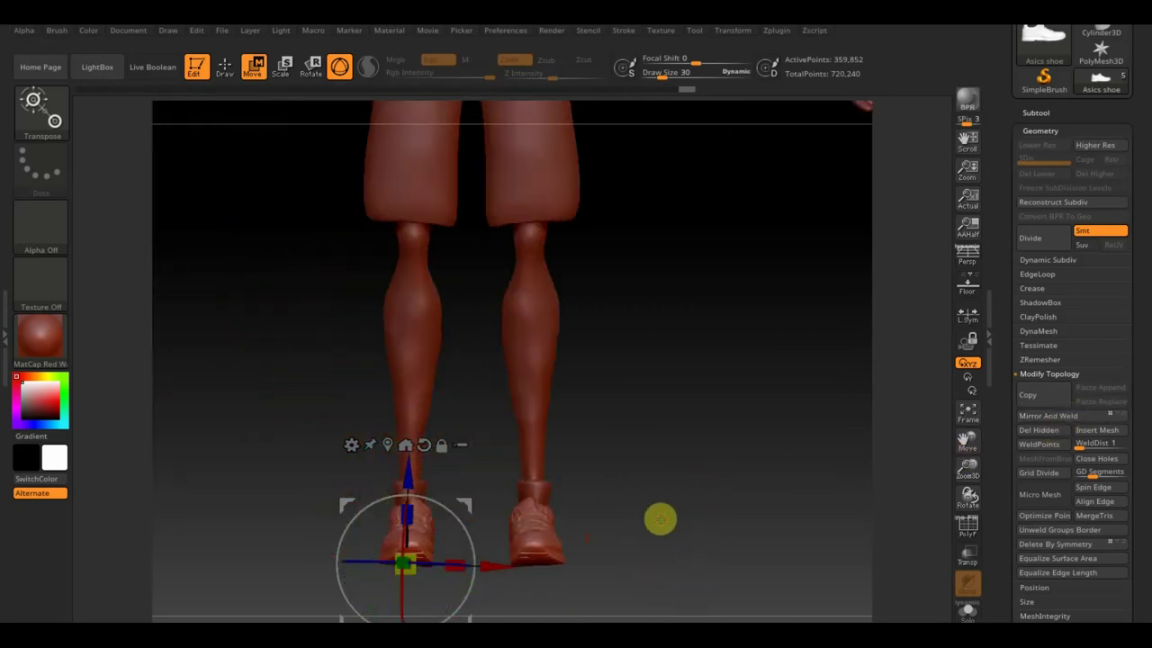
mouse_move(509, 564)
left_mouse_down()
mouse_move(442, 507)
mouse_move(458, 509)
mouse_move(482, 556)
left_mouse_up()
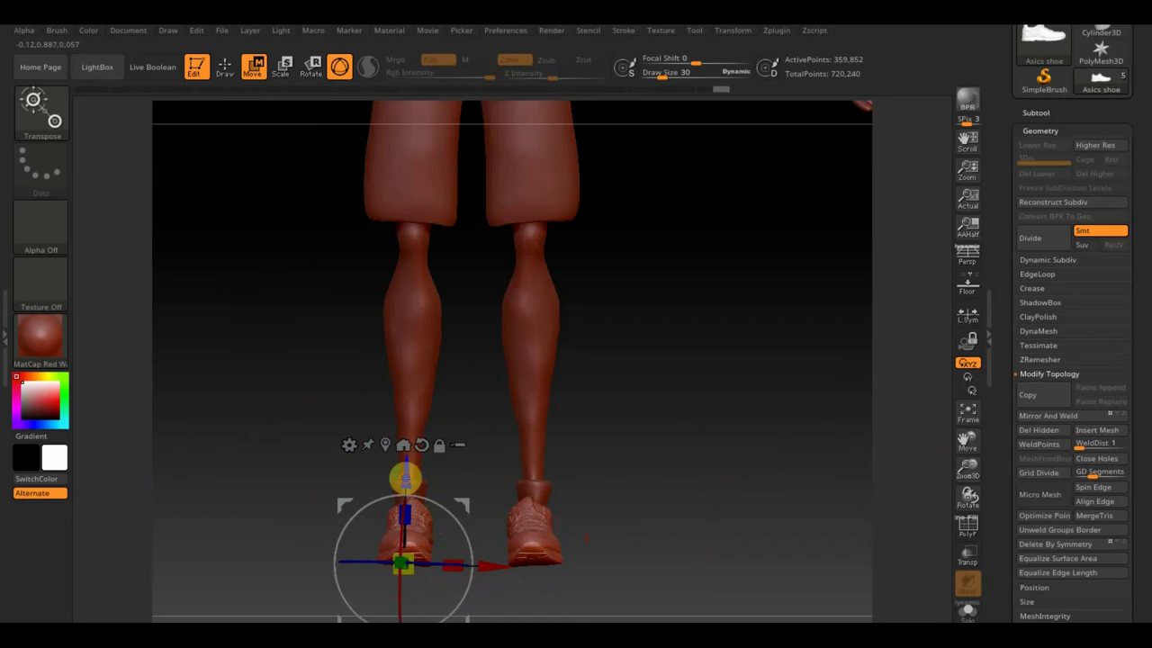
Check the shoes from above and below, then Mirror And Weld the adjusted shoe again
left_click_drag(638, 462, 630, 543)
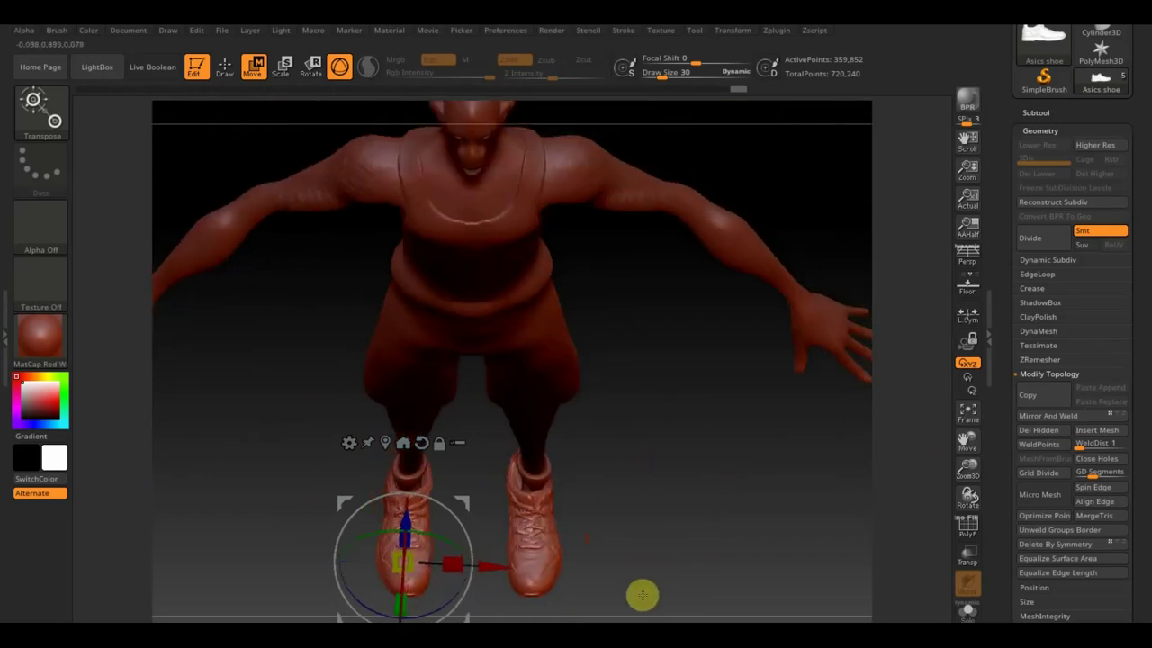
left_click_drag(630, 543, 728, 463)
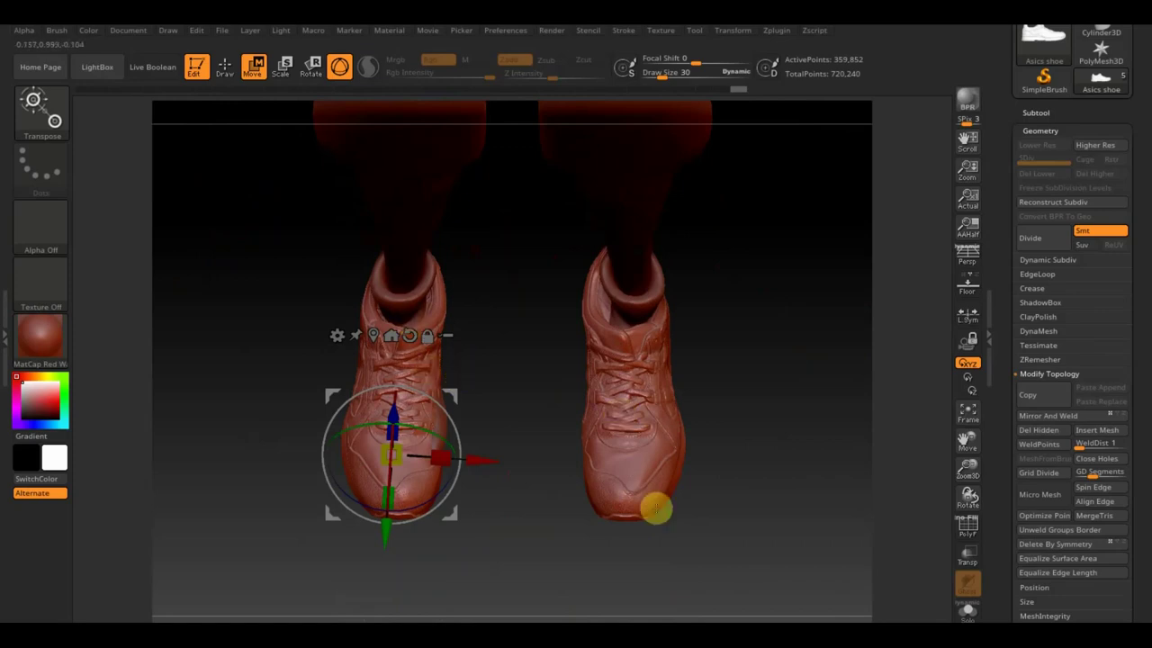
left_click_drag(780, 491, 782, 392)
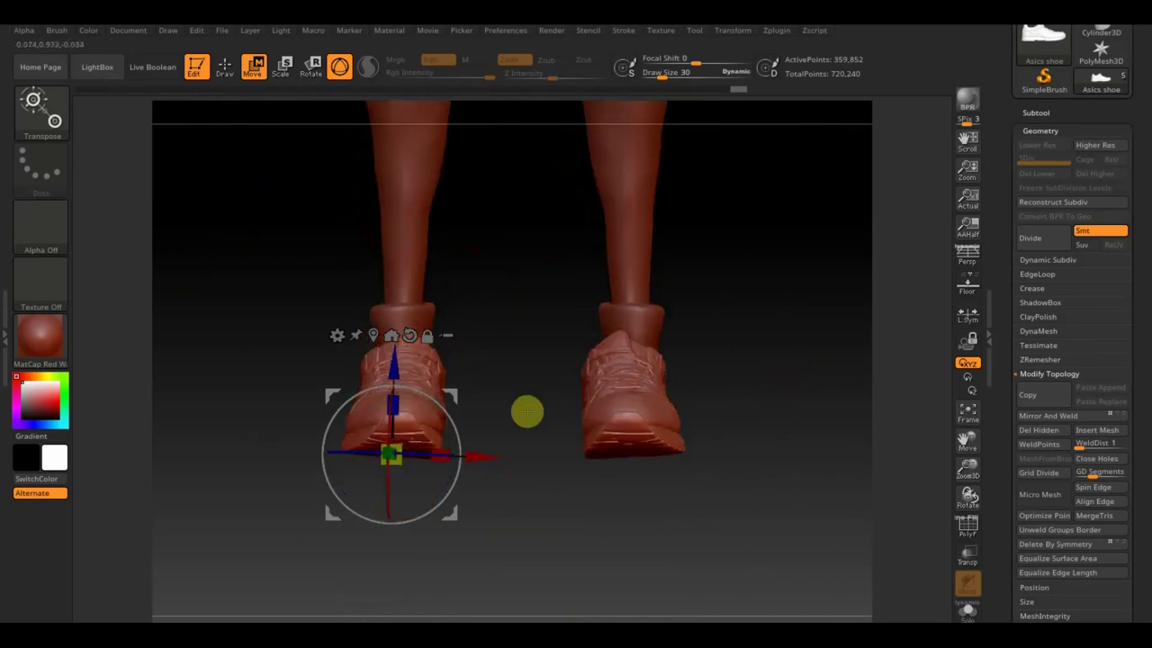
left_click(1060, 419)
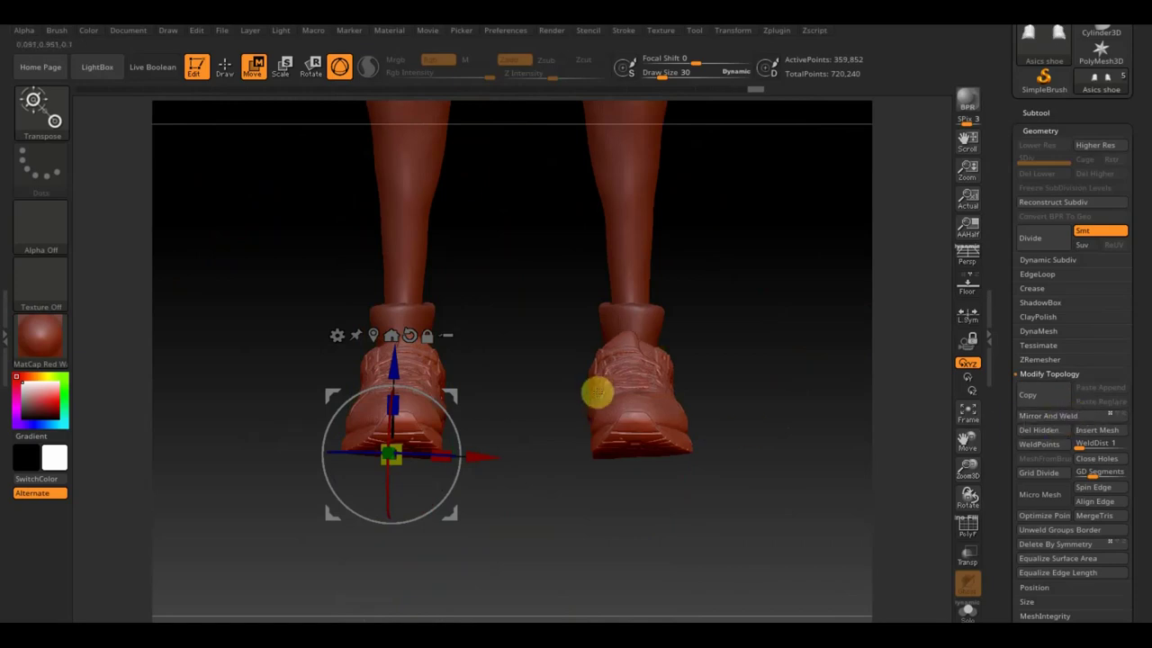
key("n")
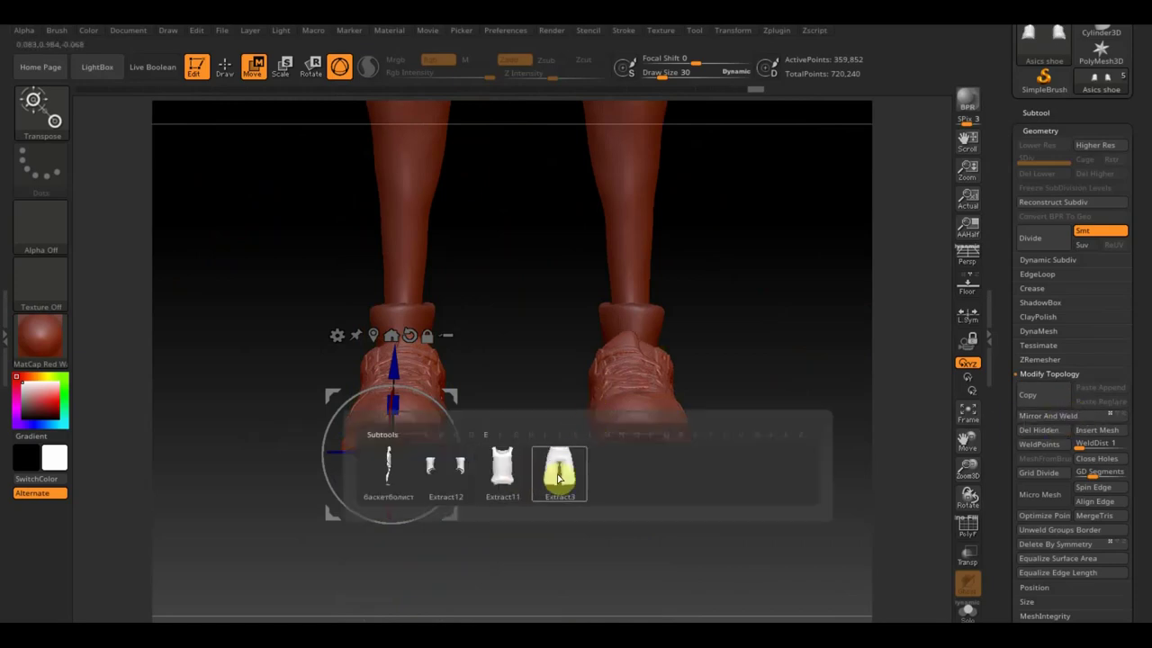
Make the Extract12 sock subtool active and switch to Draw mode
left_click(443, 477)
left_click_drag(444, 419, 540, 398)
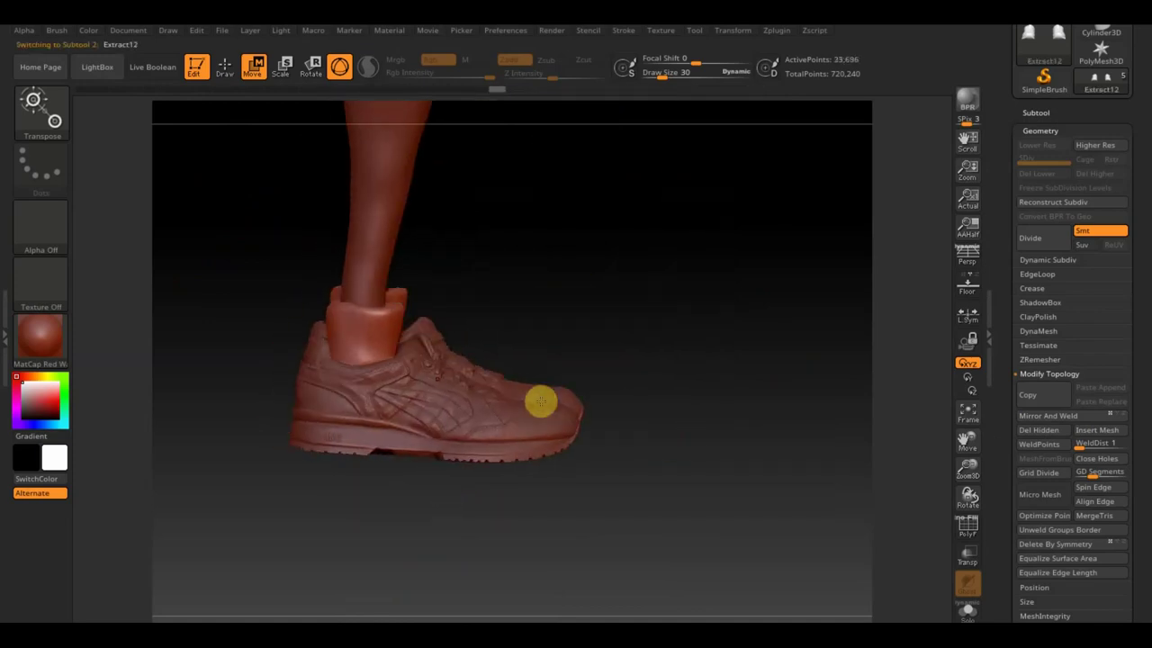
left_click(225, 66)
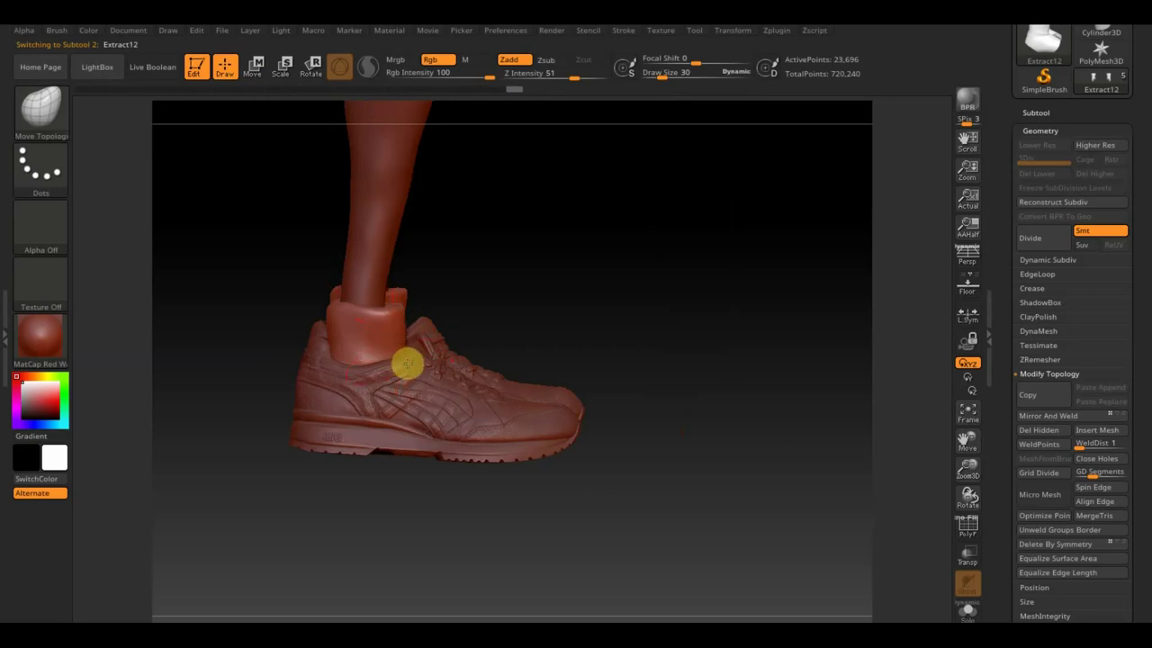
mouse_move(537, 283)
left_mouse_down()
mouse_move(514, 304)
mouse_move(522, 380)
left_mouse_up()
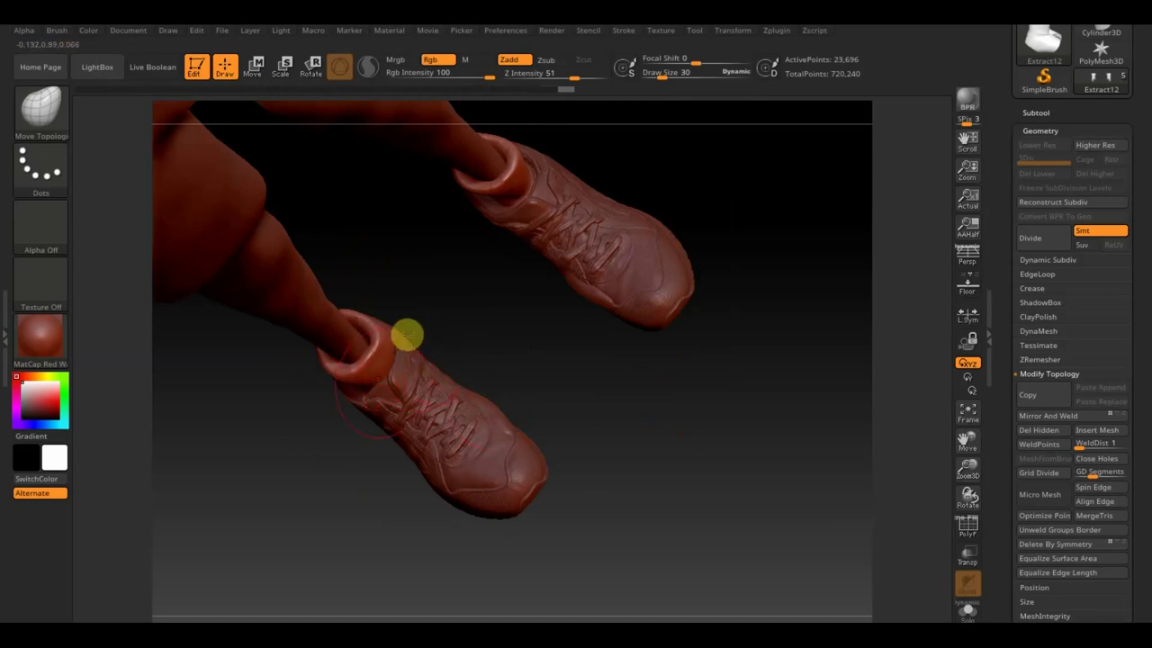
mouse_move(453, 381)
left_mouse_down()
mouse_move(526, 263)
mouse_move(486, 244)
mouse_move(435, 311)
left_mouse_up()
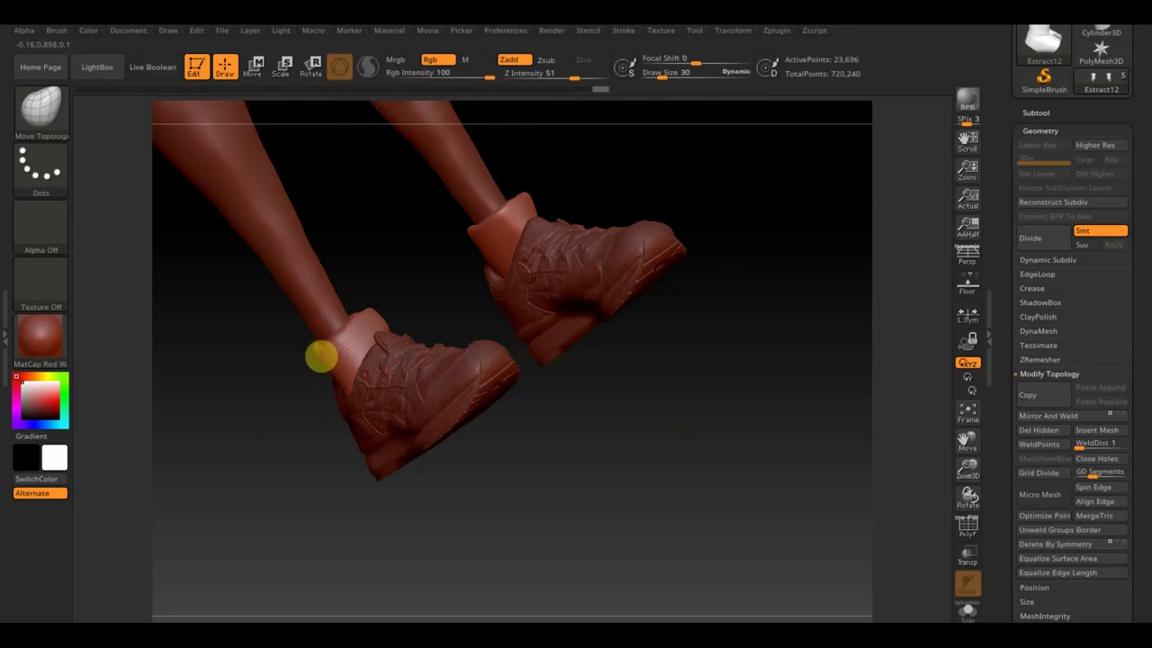
Reshape the left sock cuff's top edge and pull it outward around the ankle
key("shift")
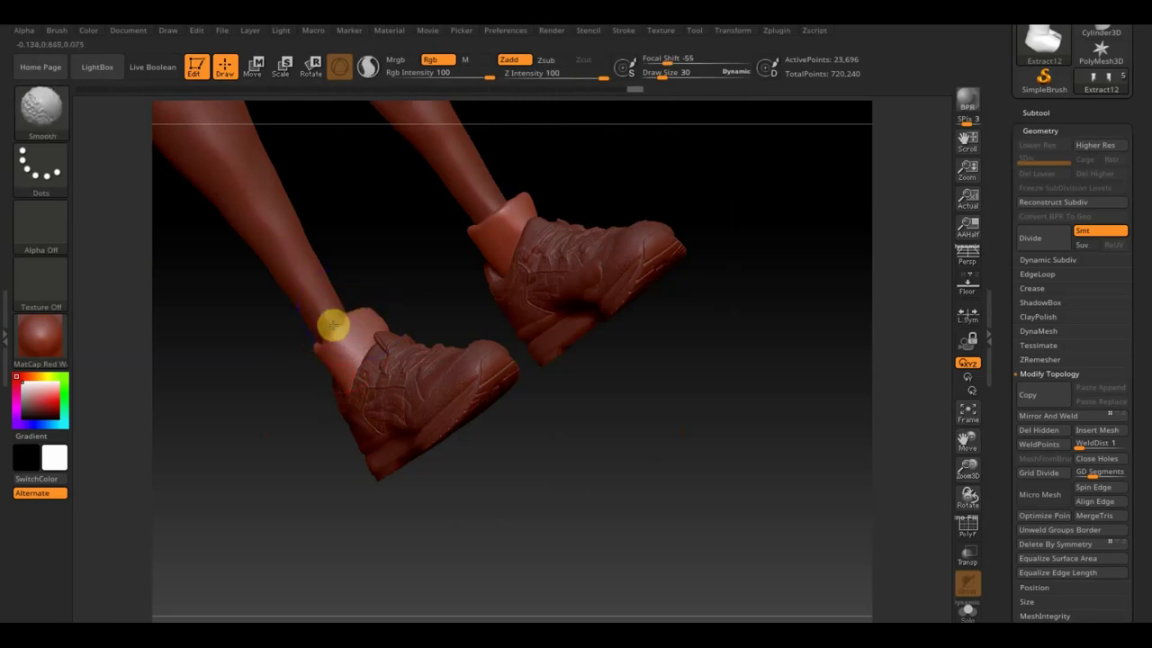
left_click_drag(318, 454, 365, 383)
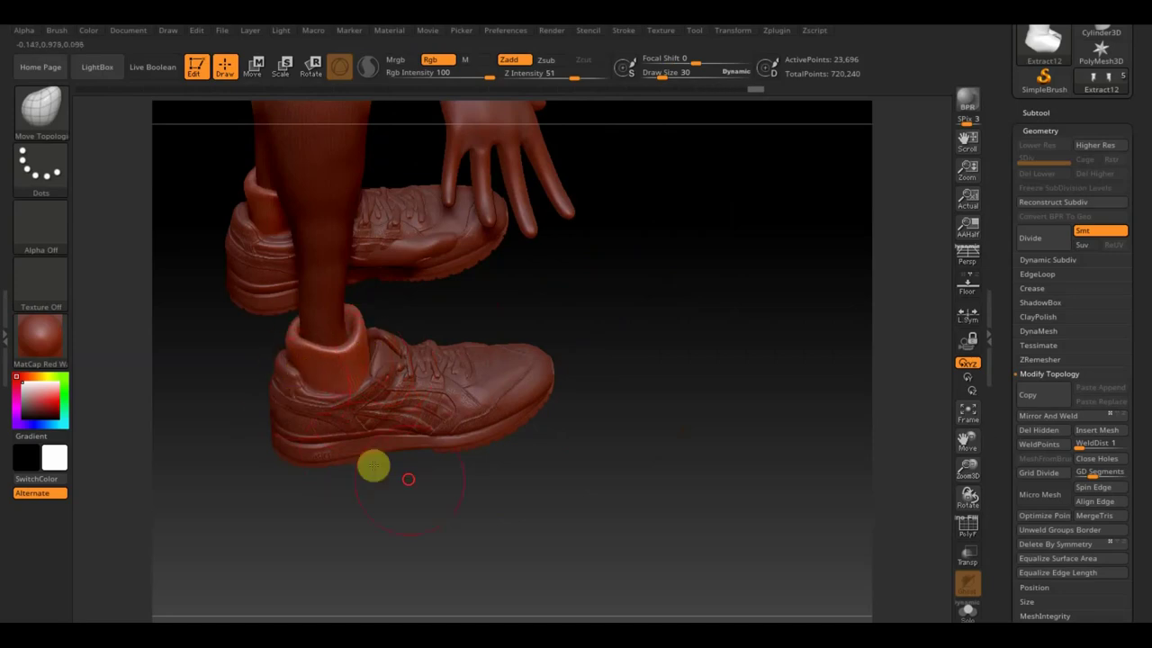
left_click_drag(373, 465, 463, 507)
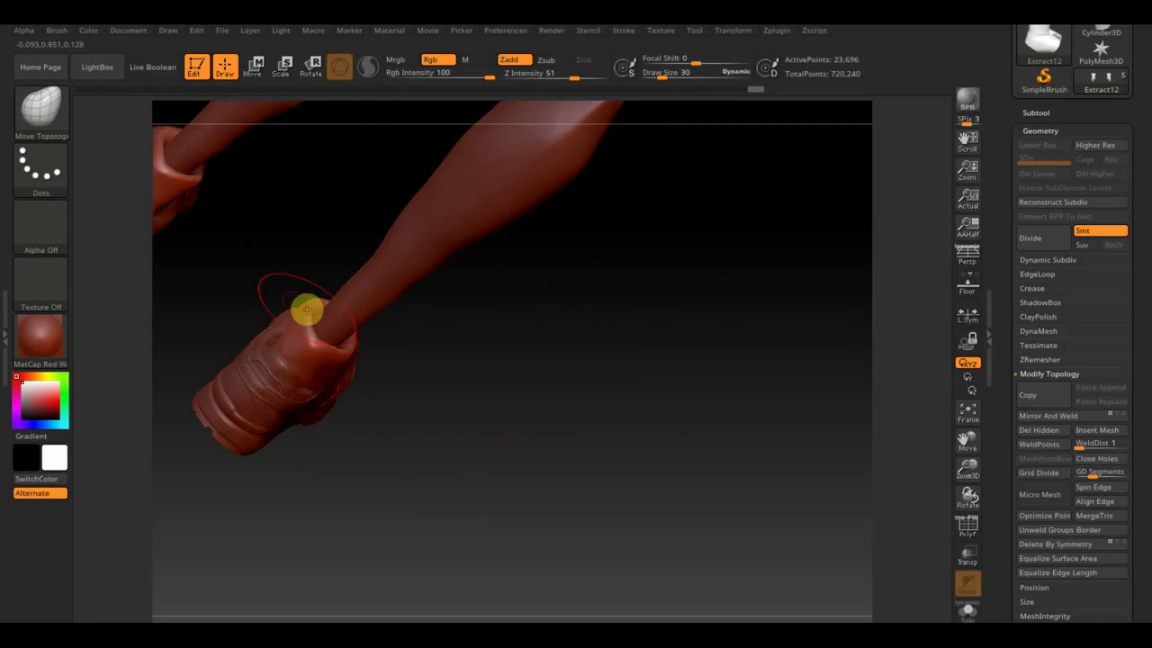
mouse_move(315, 295)
left_mouse_down()
mouse_move(347, 351)
mouse_move(383, 333)
left_mouse_up()
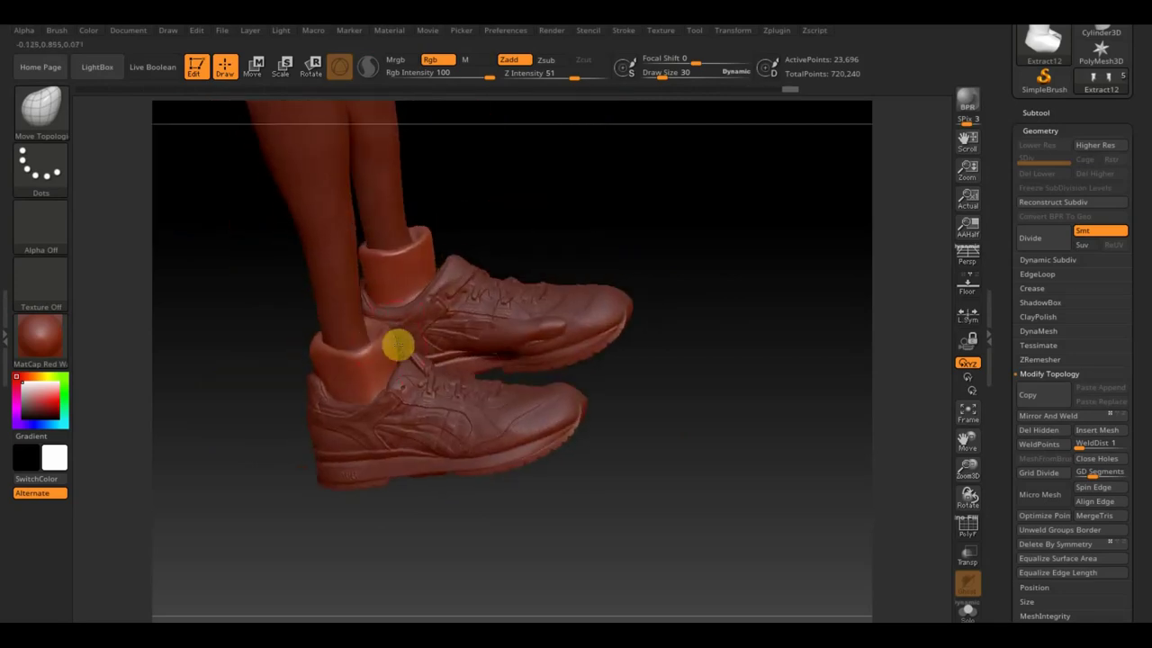
mouse_move(597, 252)
left_mouse_down()
mouse_move(570, 252)
mouse_move(514, 348)
left_mouse_up()
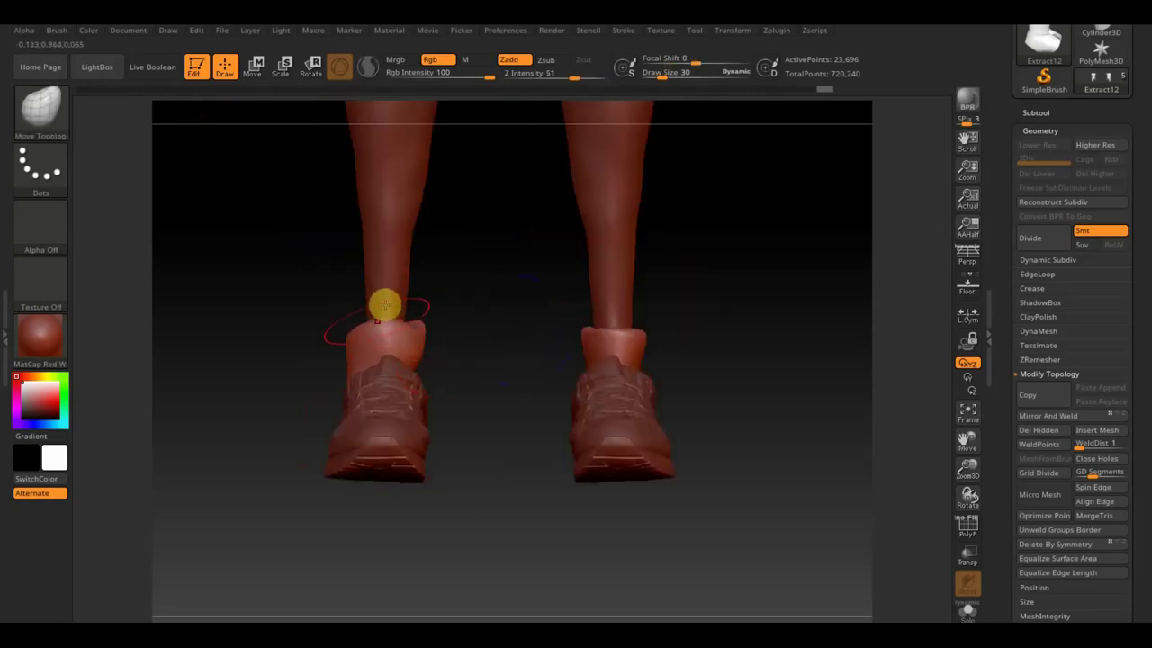
mouse_move(360, 334)
left_mouse_down()
mouse_move(351, 310)
mouse_move(343, 368)
left_mouse_up()
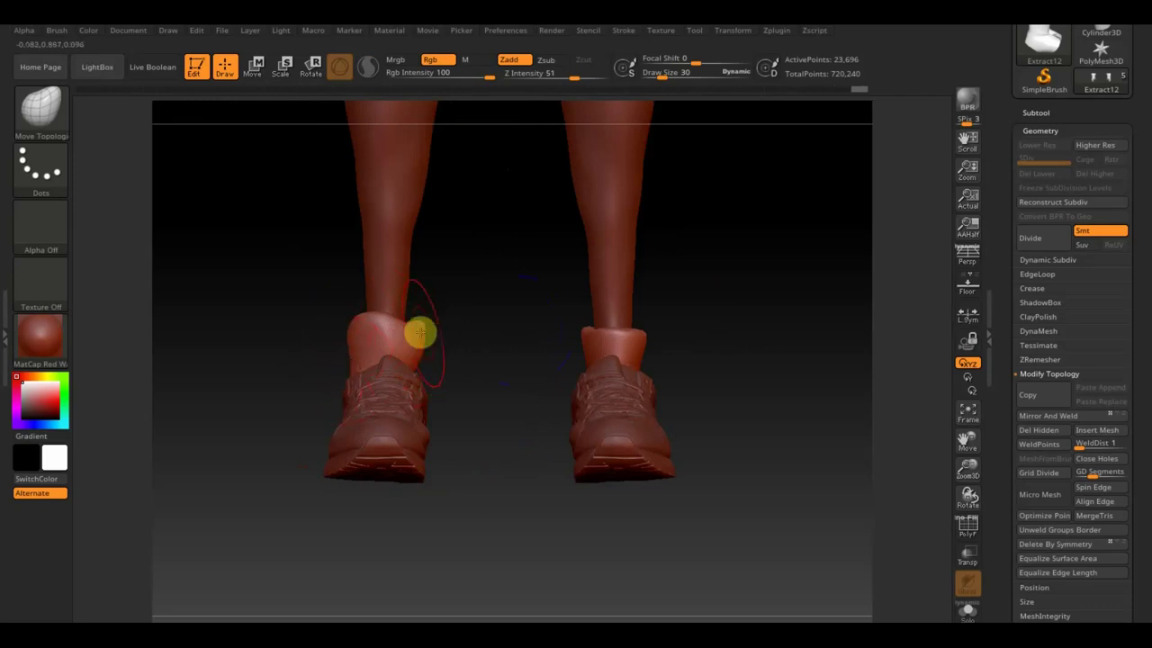
Check the reshaped cuff from several angles, then Mirror And Weld it onto the right ankle
left_click_drag(458, 303, 424, 368)
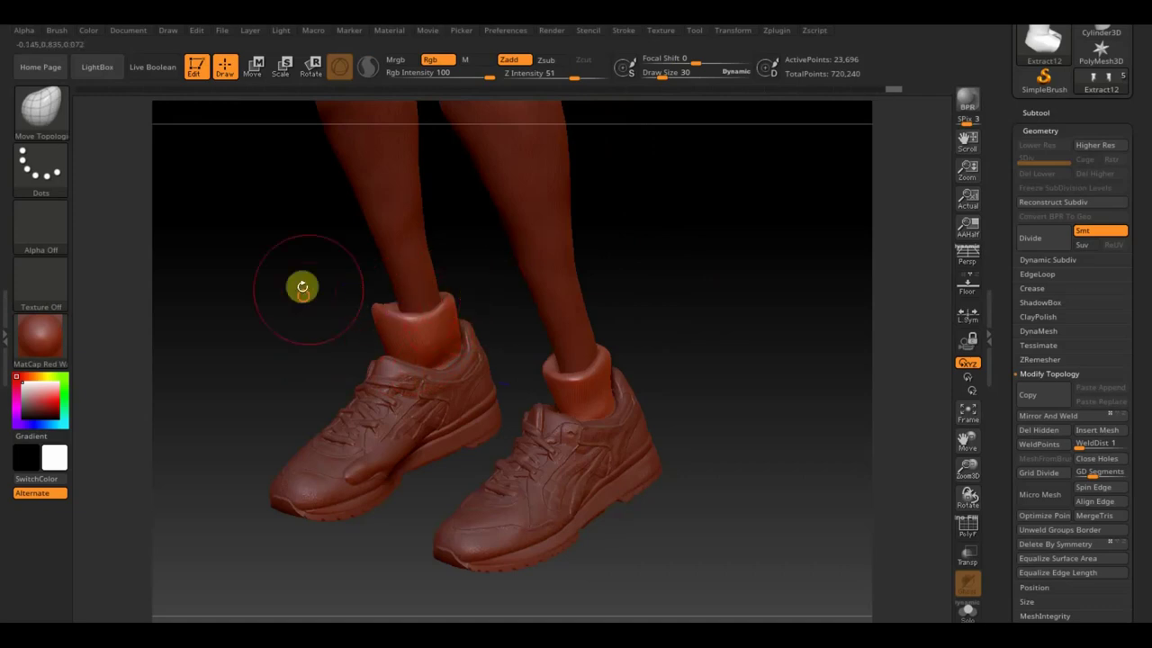
left_click_drag(352, 300, 330, 342)
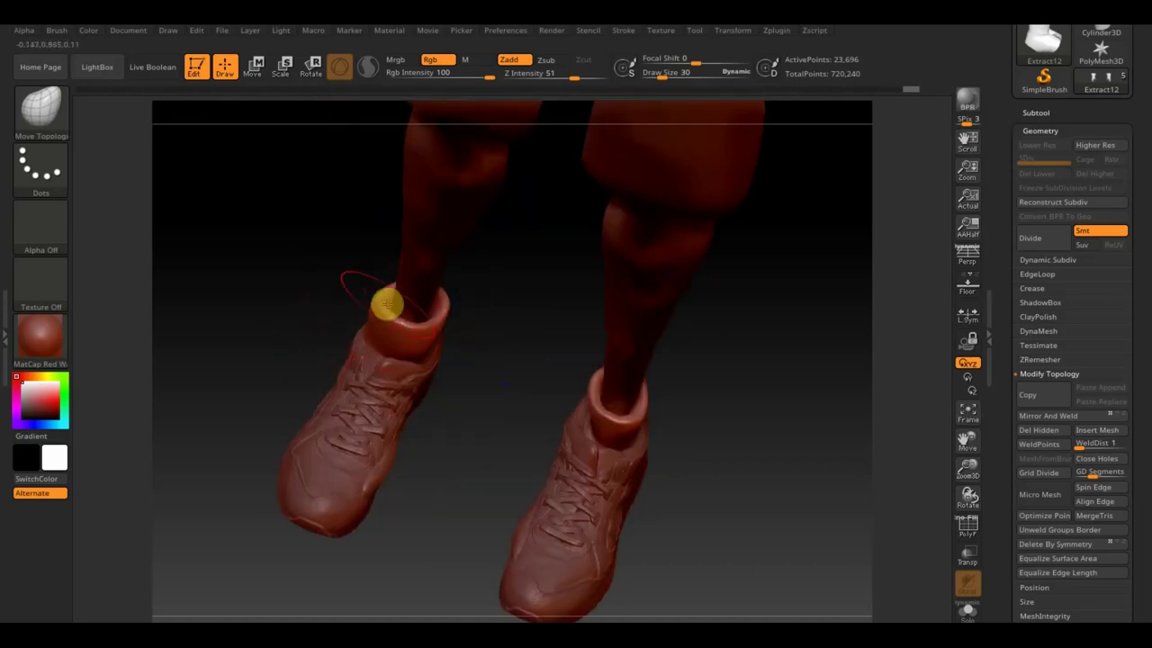
left_click_drag(441, 296, 312, 273)
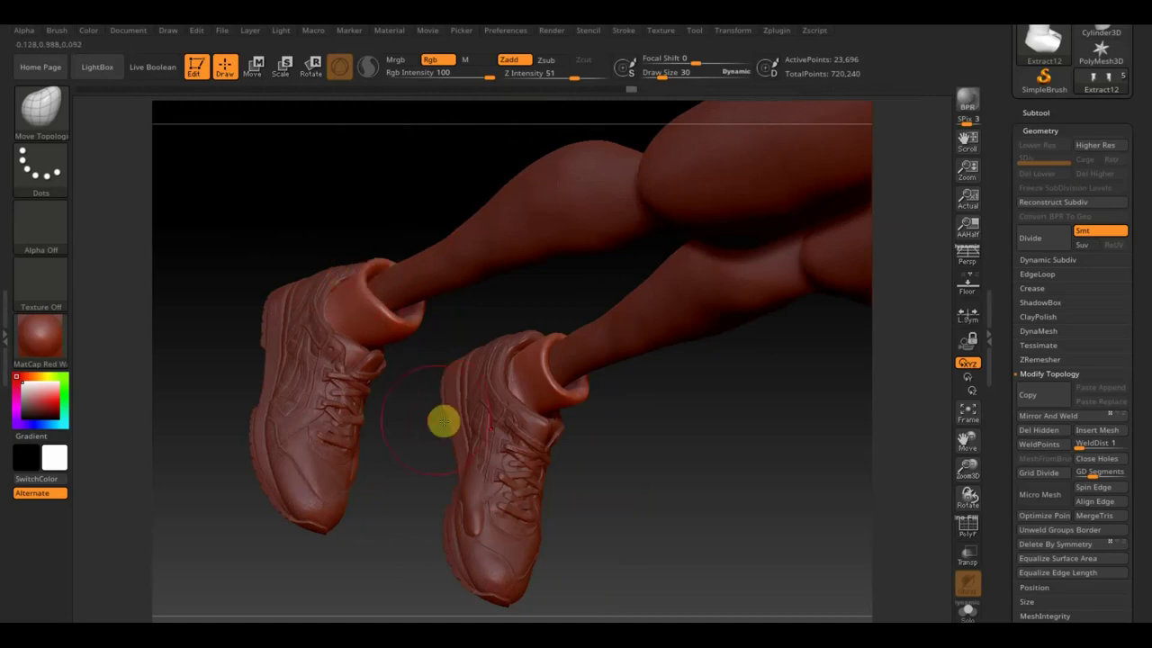
left_click_drag(424, 363, 420, 348)
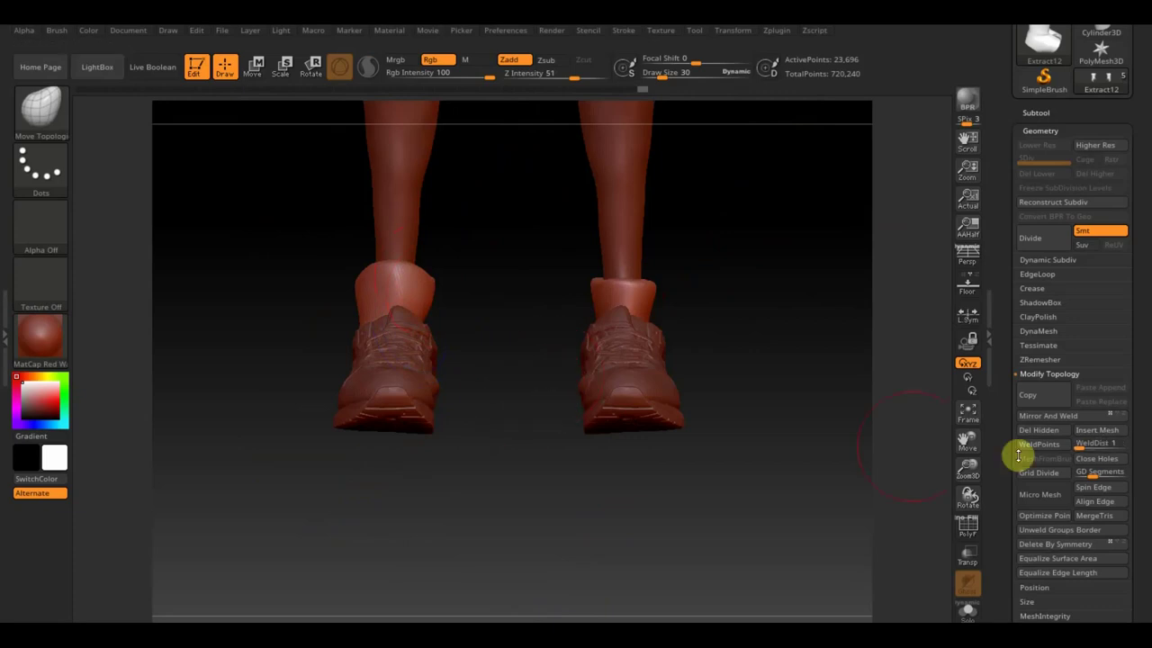
left_click(1073, 417)
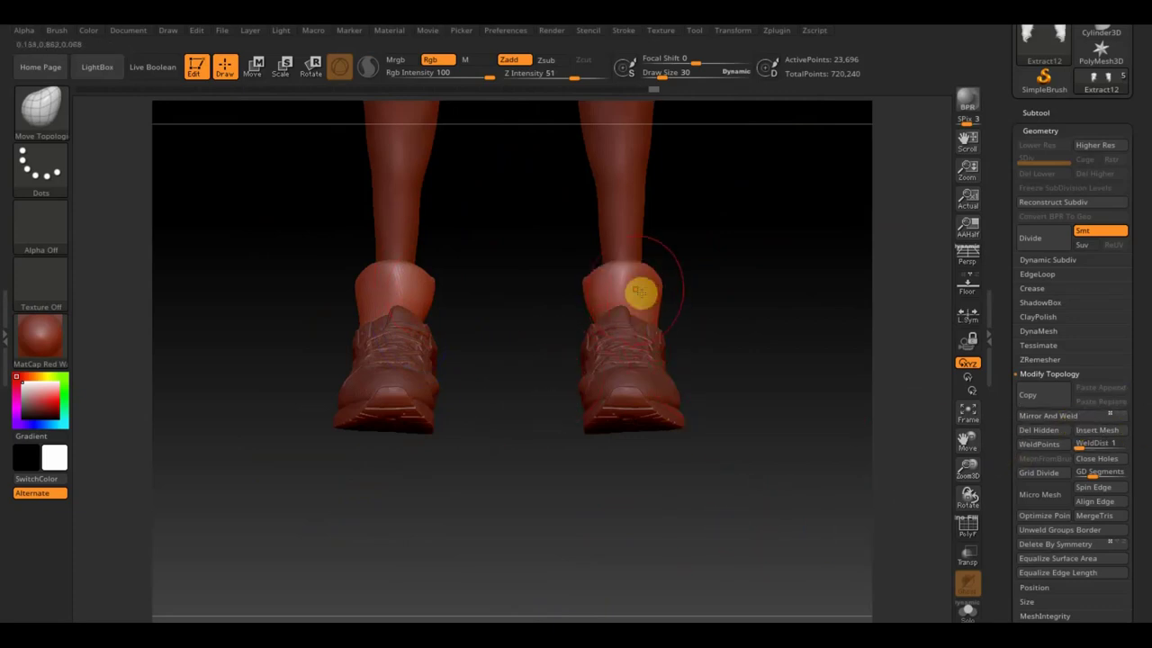
Smooth the sock, then zoom out and rotate the full player to a front view
key("shift")
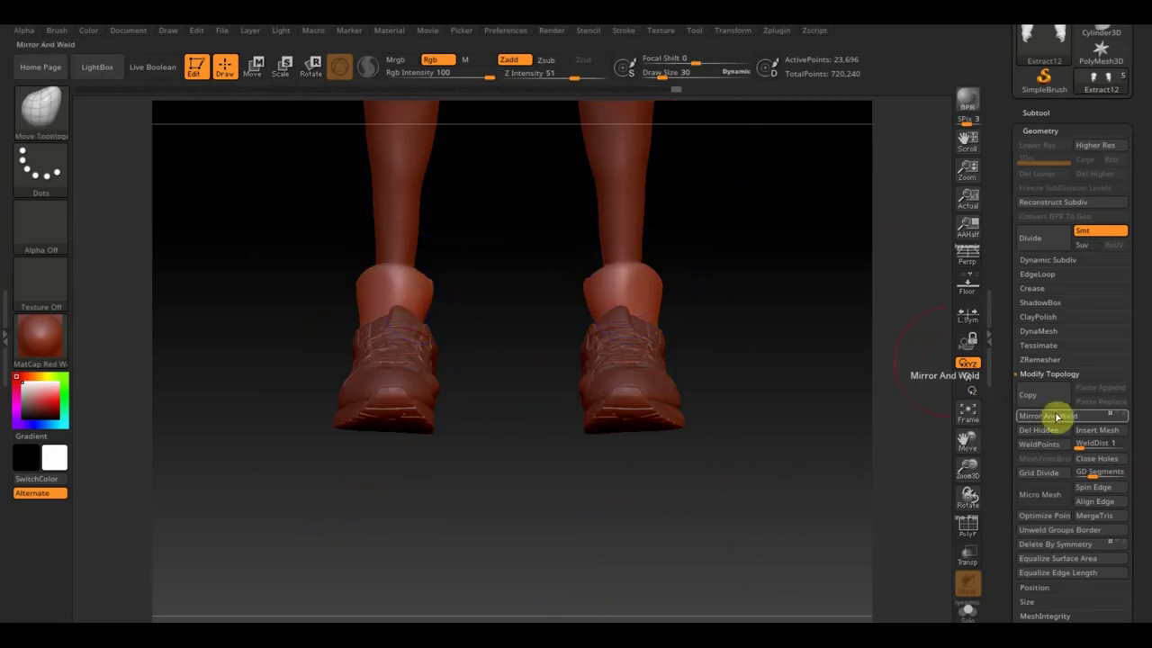
mouse_move(773, 488)
left_mouse_down("alt")
mouse_move(679, 364)
mouse_move(687, 496)
mouse_move(658, 440)
mouse_move(687, 496)
mouse_move(673, 480)
mouse_move(659, 493)
mouse_move(697, 491)
mouse_move(681, 465)
mouse_move(684, 504)
mouse_move(661, 489)
mouse_move(676, 504)
mouse_move(674, 469)
mouse_move(639, 476)
left_mouse_up("alt")
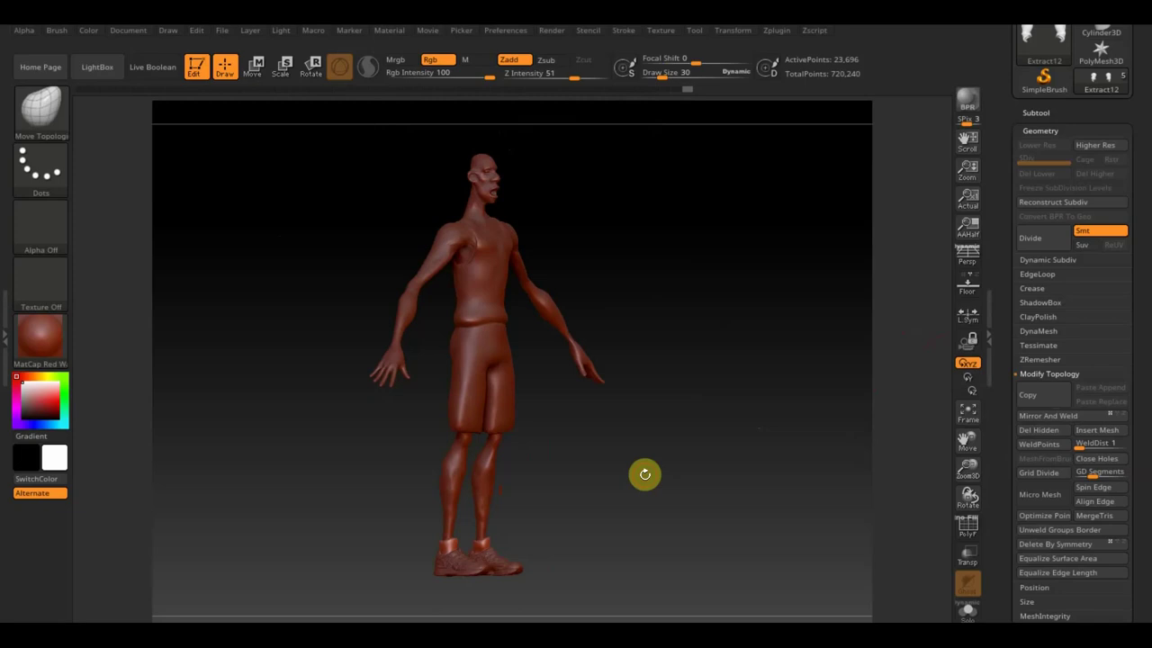
mouse_move(748, 456)
left_mouse_down()
mouse_move(675, 455)
mouse_move(698, 475)
left_mouse_up()
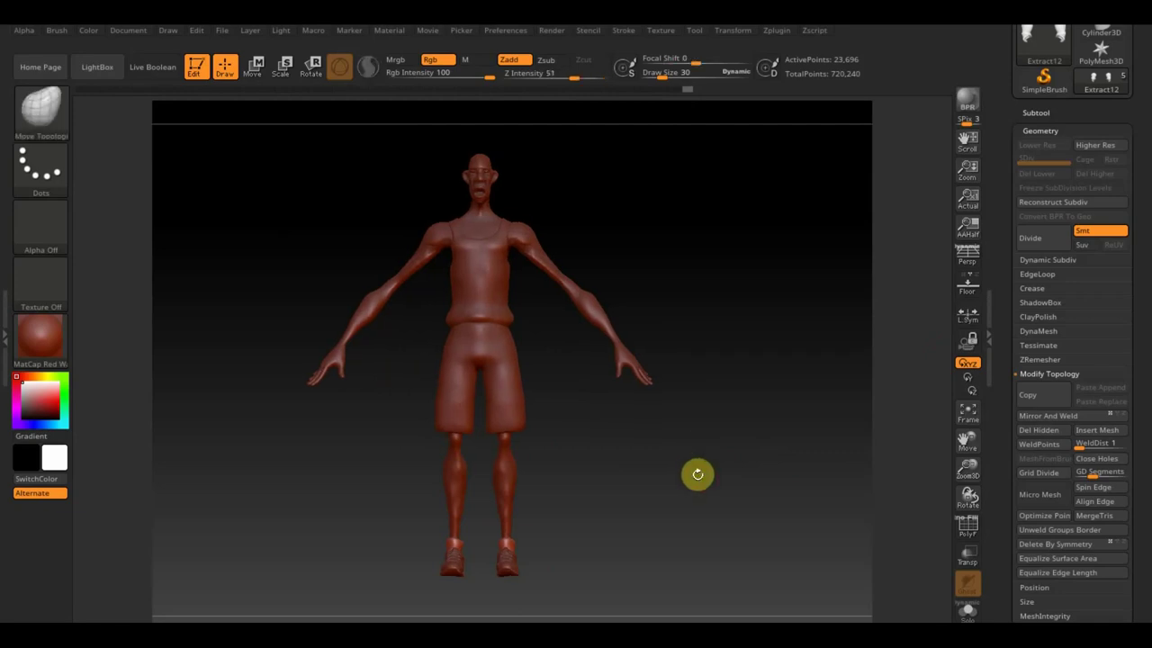